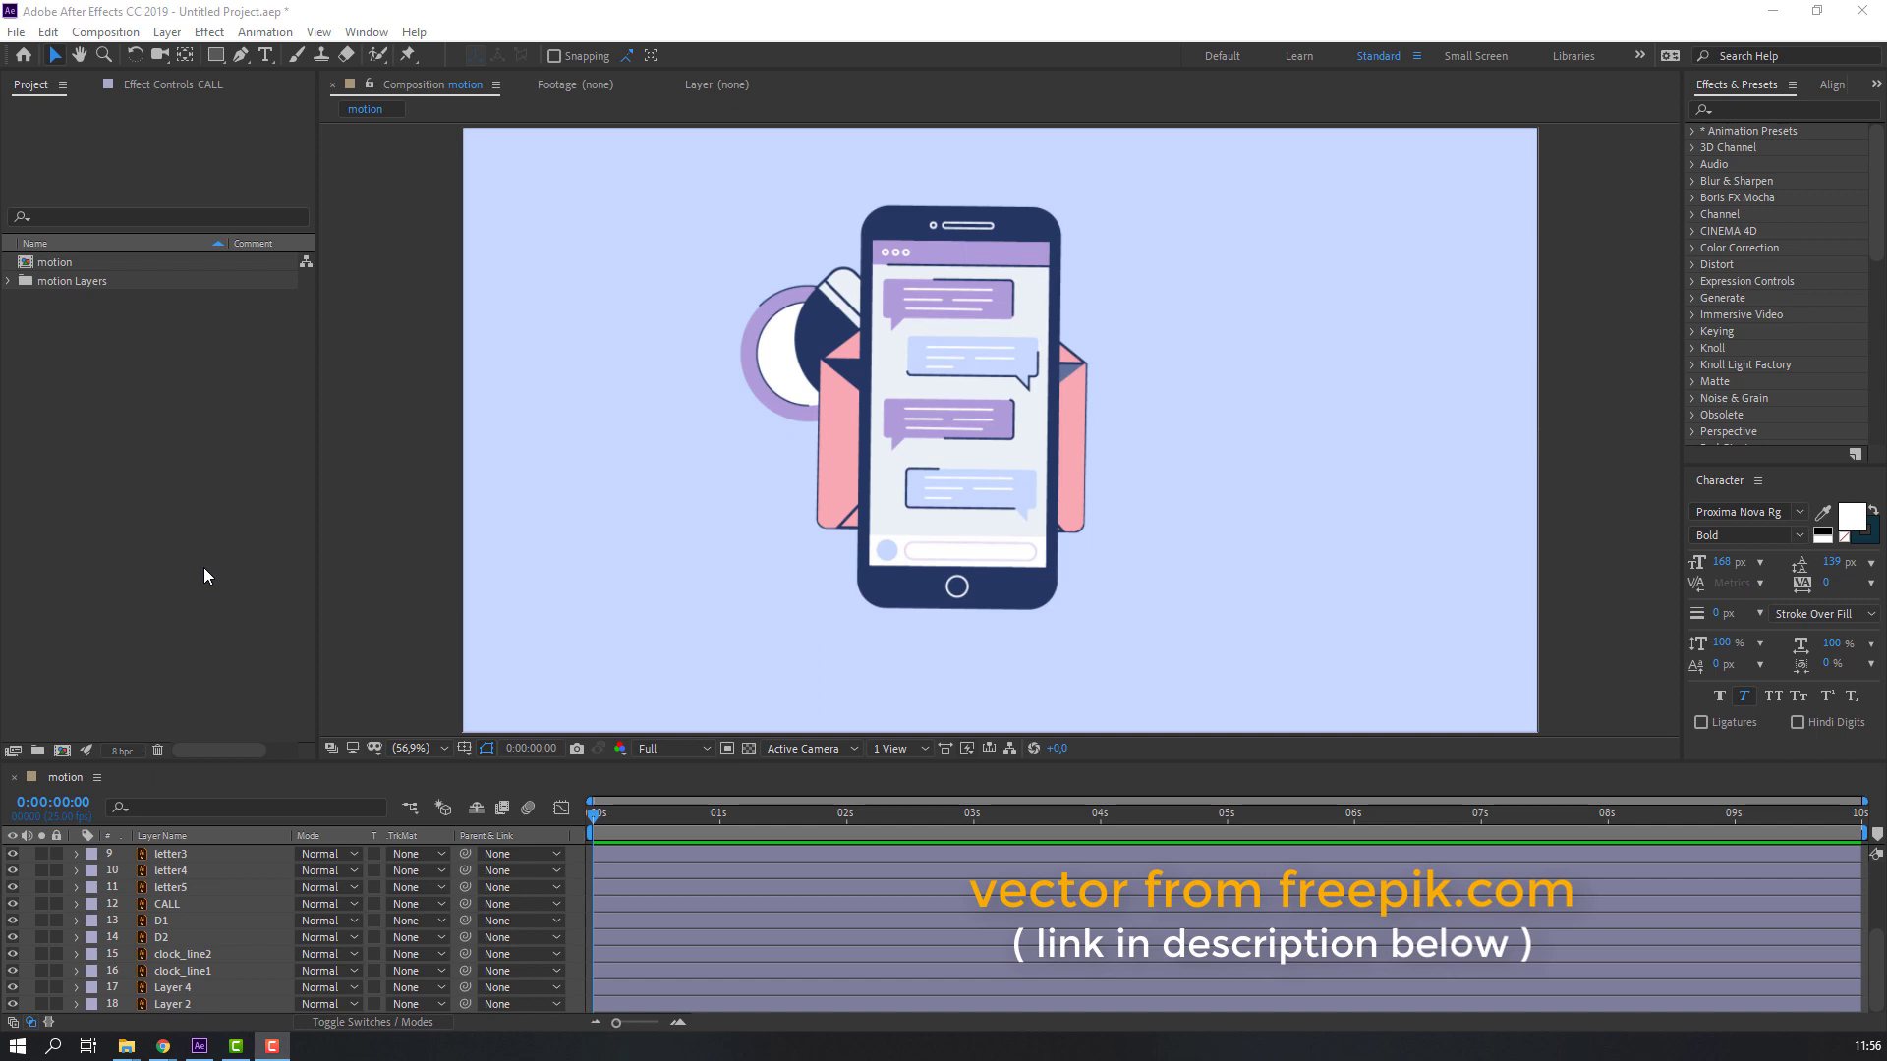
Pre-compose the layers message1 to message4 and mobile into a composition named MOBILE and hide it.
scroll(222, 931, "up", 3)
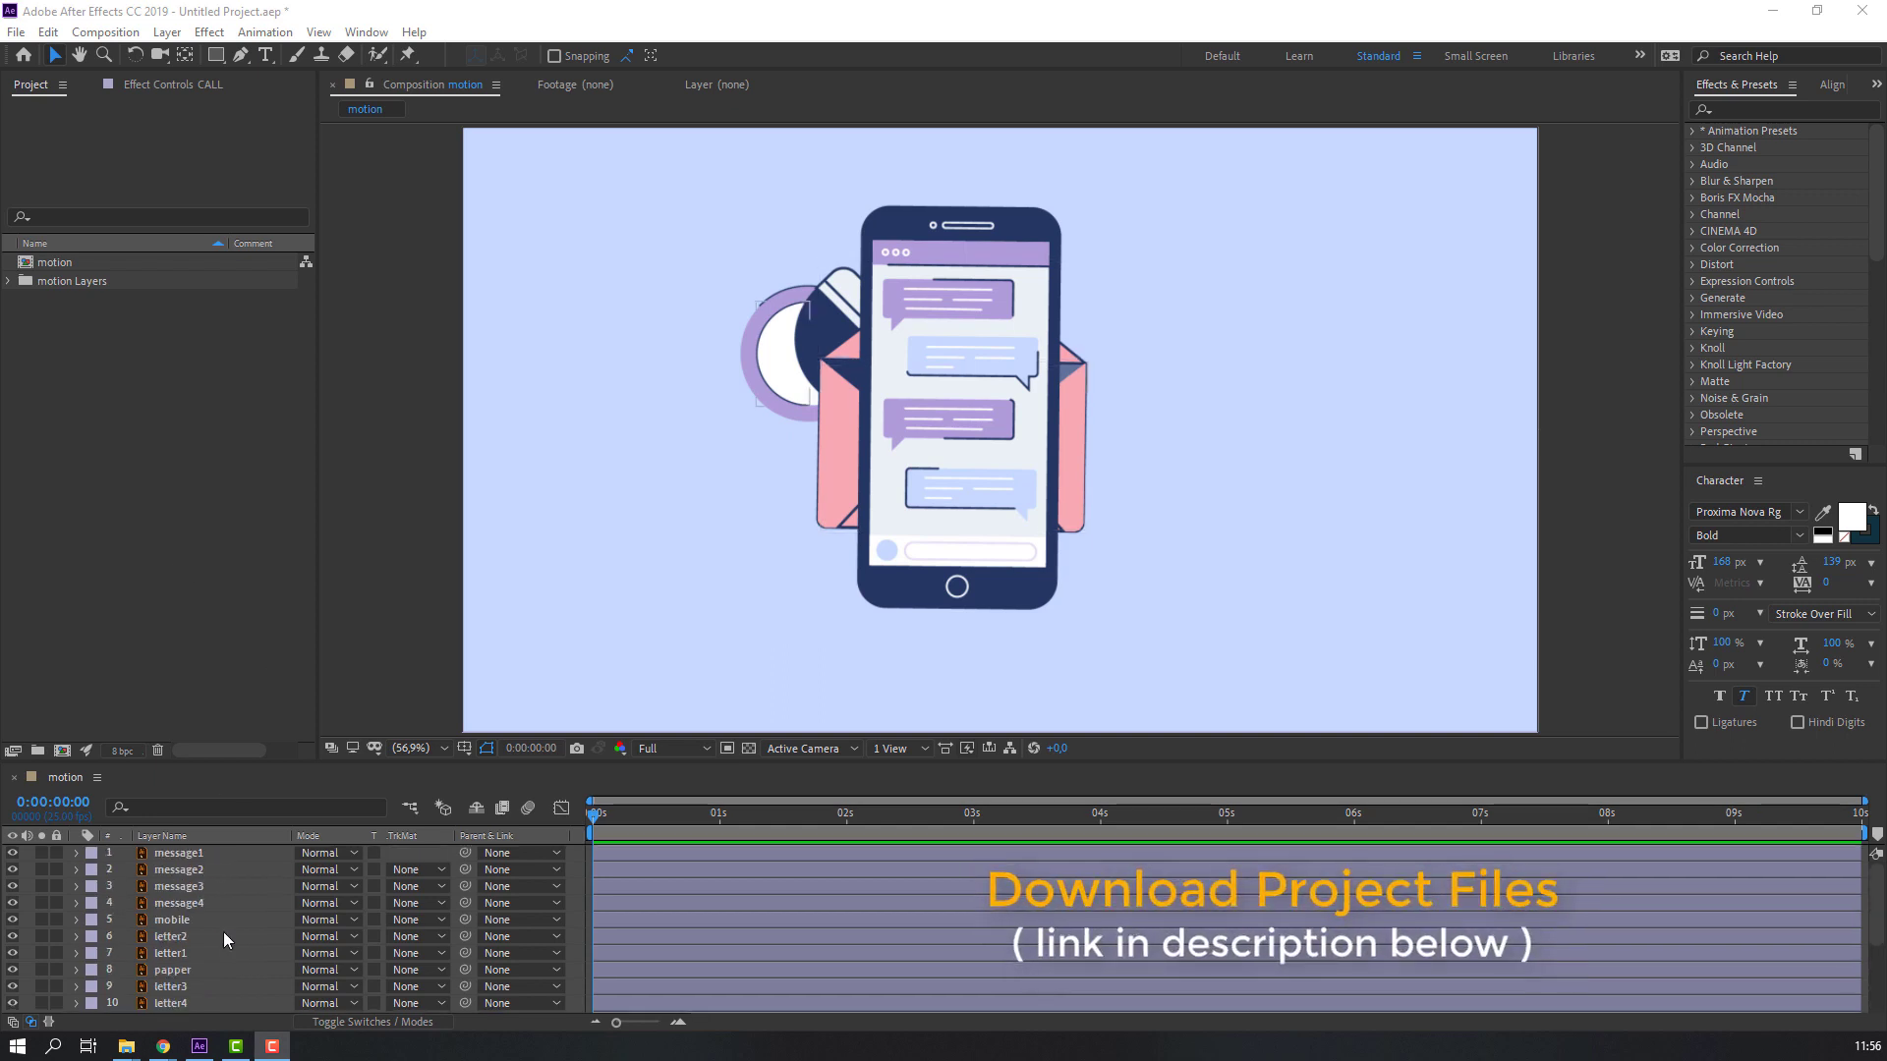
scroll(187, 858, "up", 1)
left_click(186, 855)
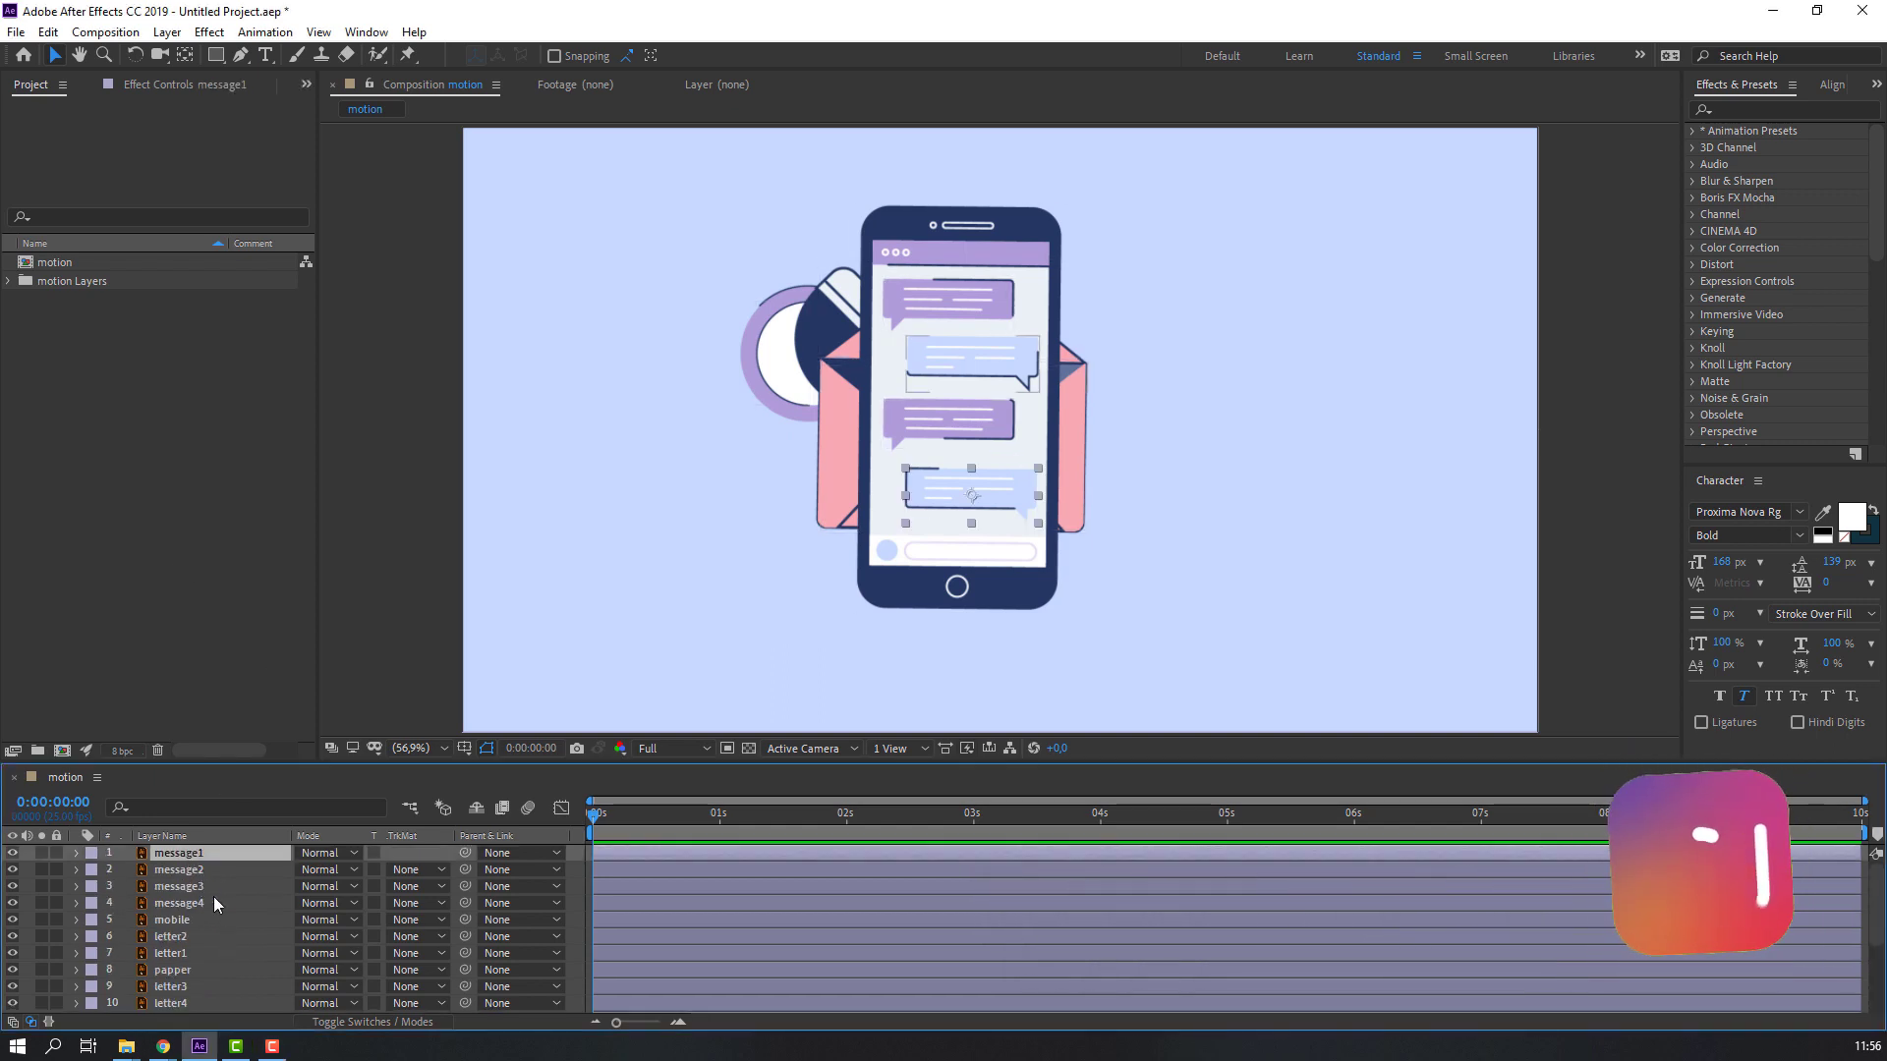
left_click(197, 921, "shift")
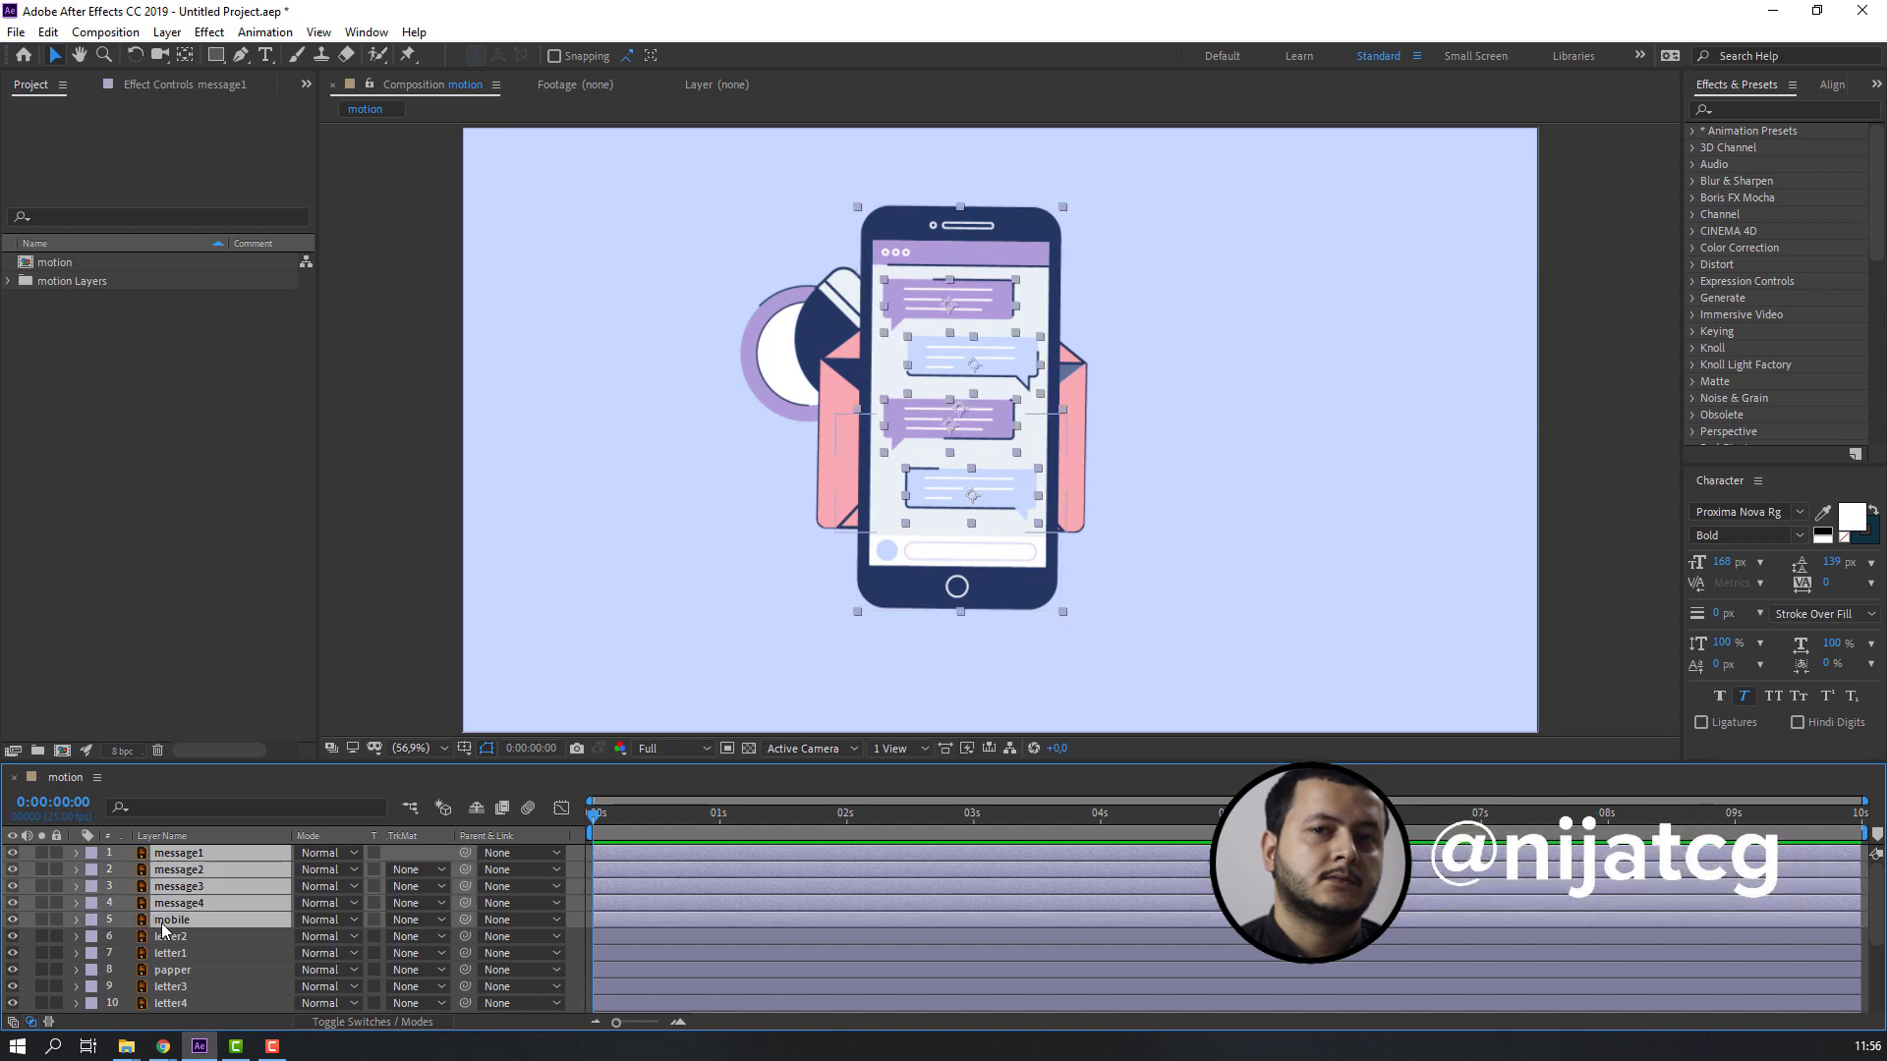
left_click(13, 853)
left_click(13, 853)
right_click(160, 886)
left_click(207, 811)
type("MOBILE")
left_click(486, 681)
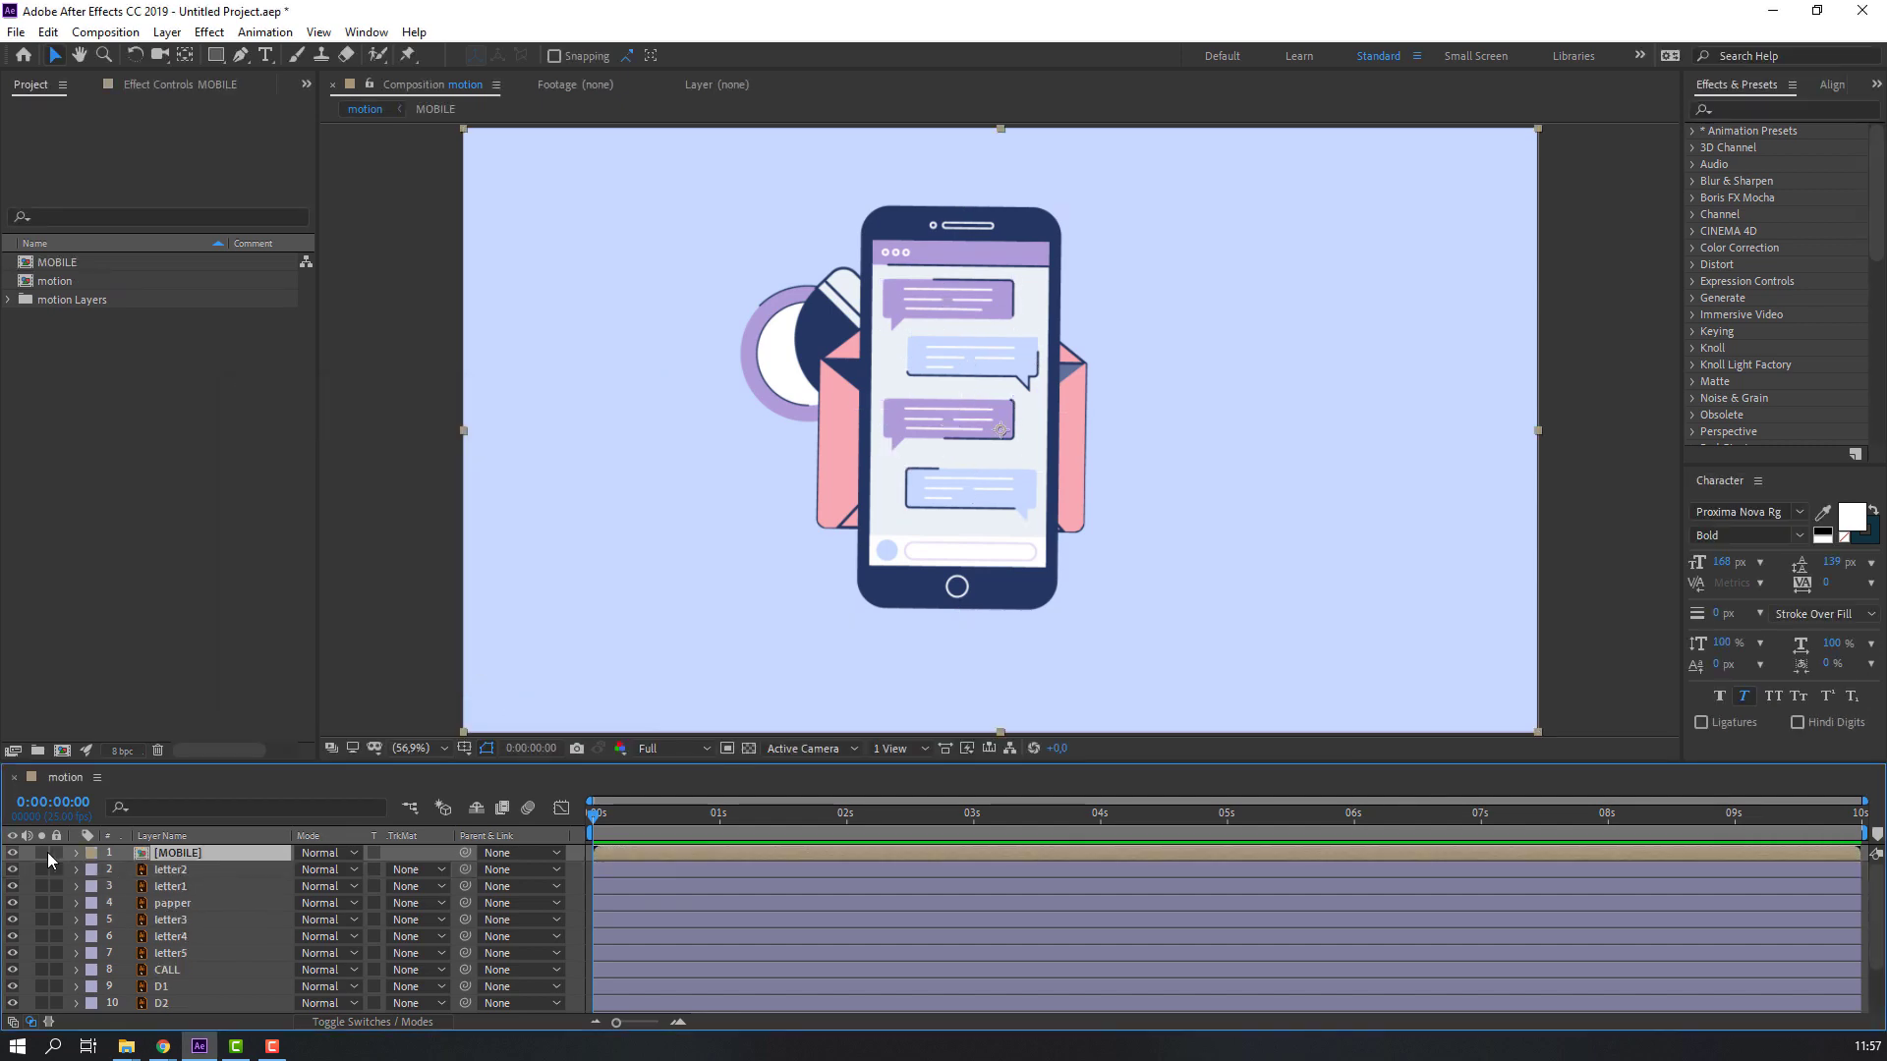
left_click(13, 853)
Pre-compose the five letter layers and the papper layer into a composition named LETTER and hide it.
left_click(178, 870)
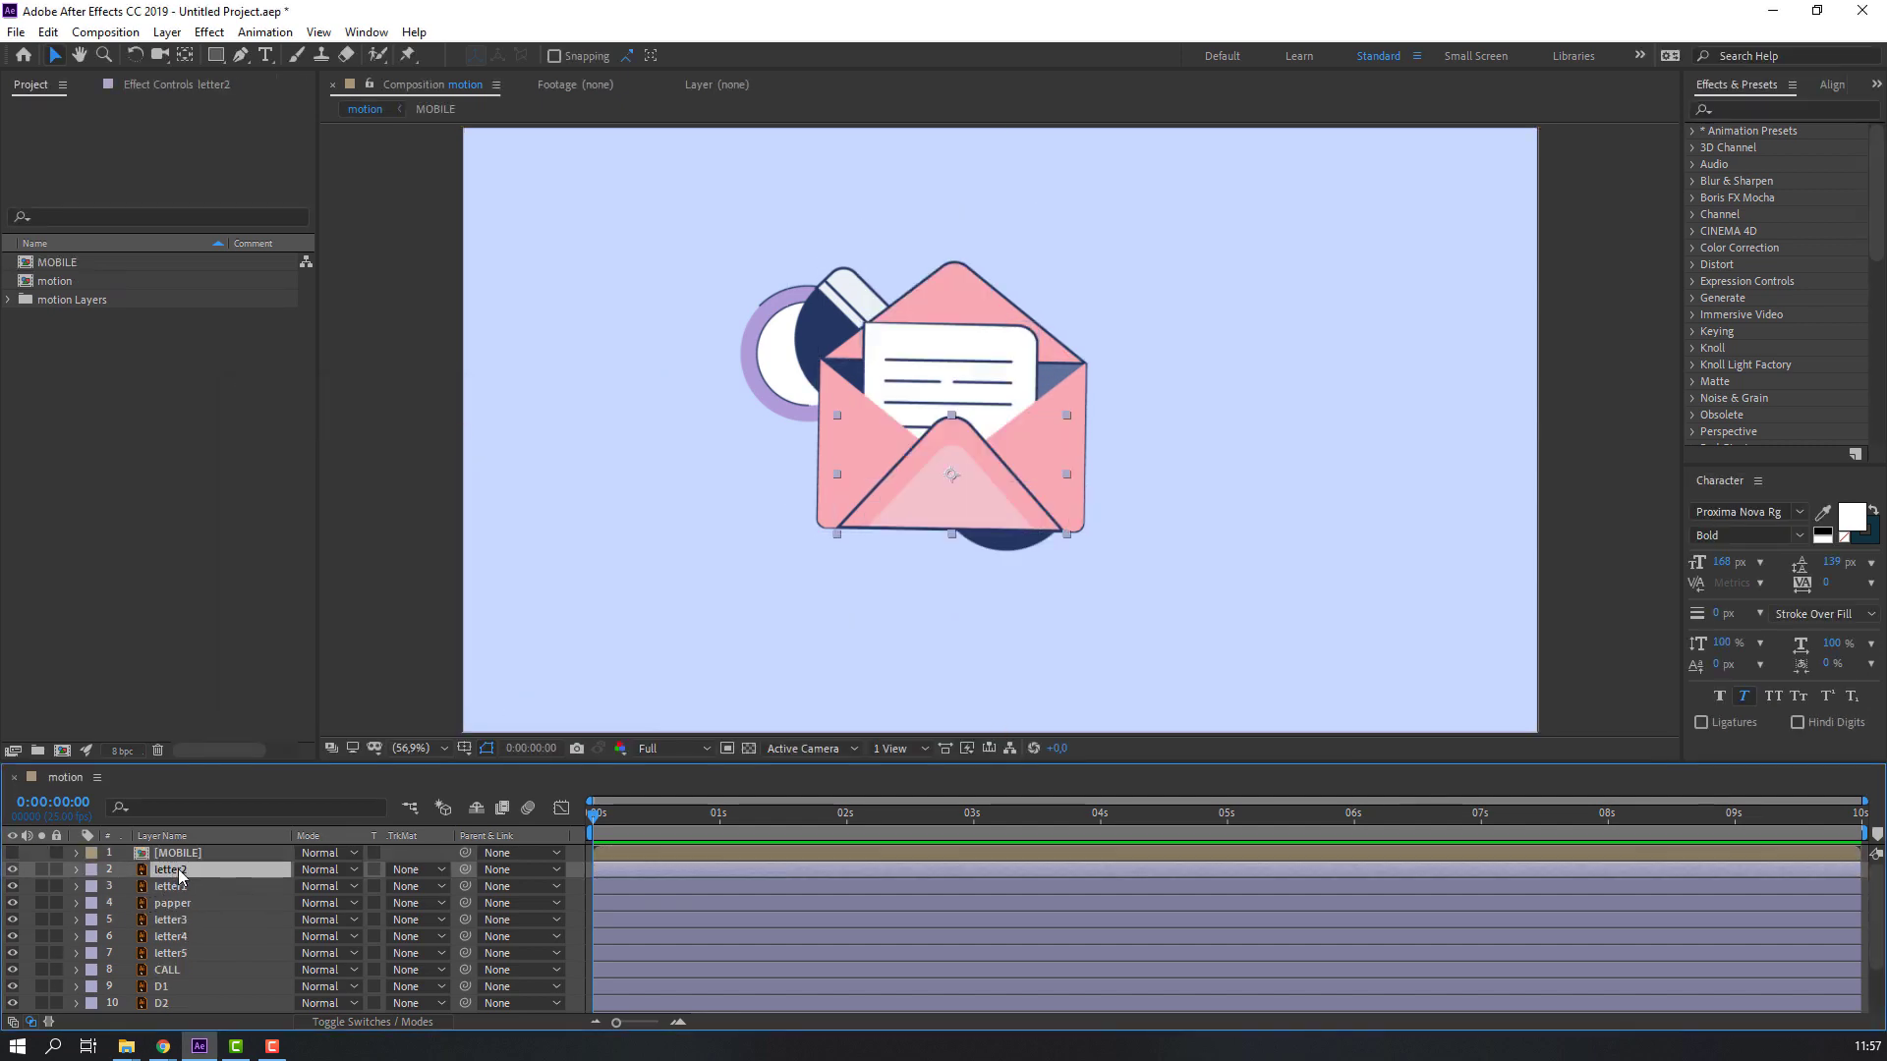
left_click(172, 887, "shift")
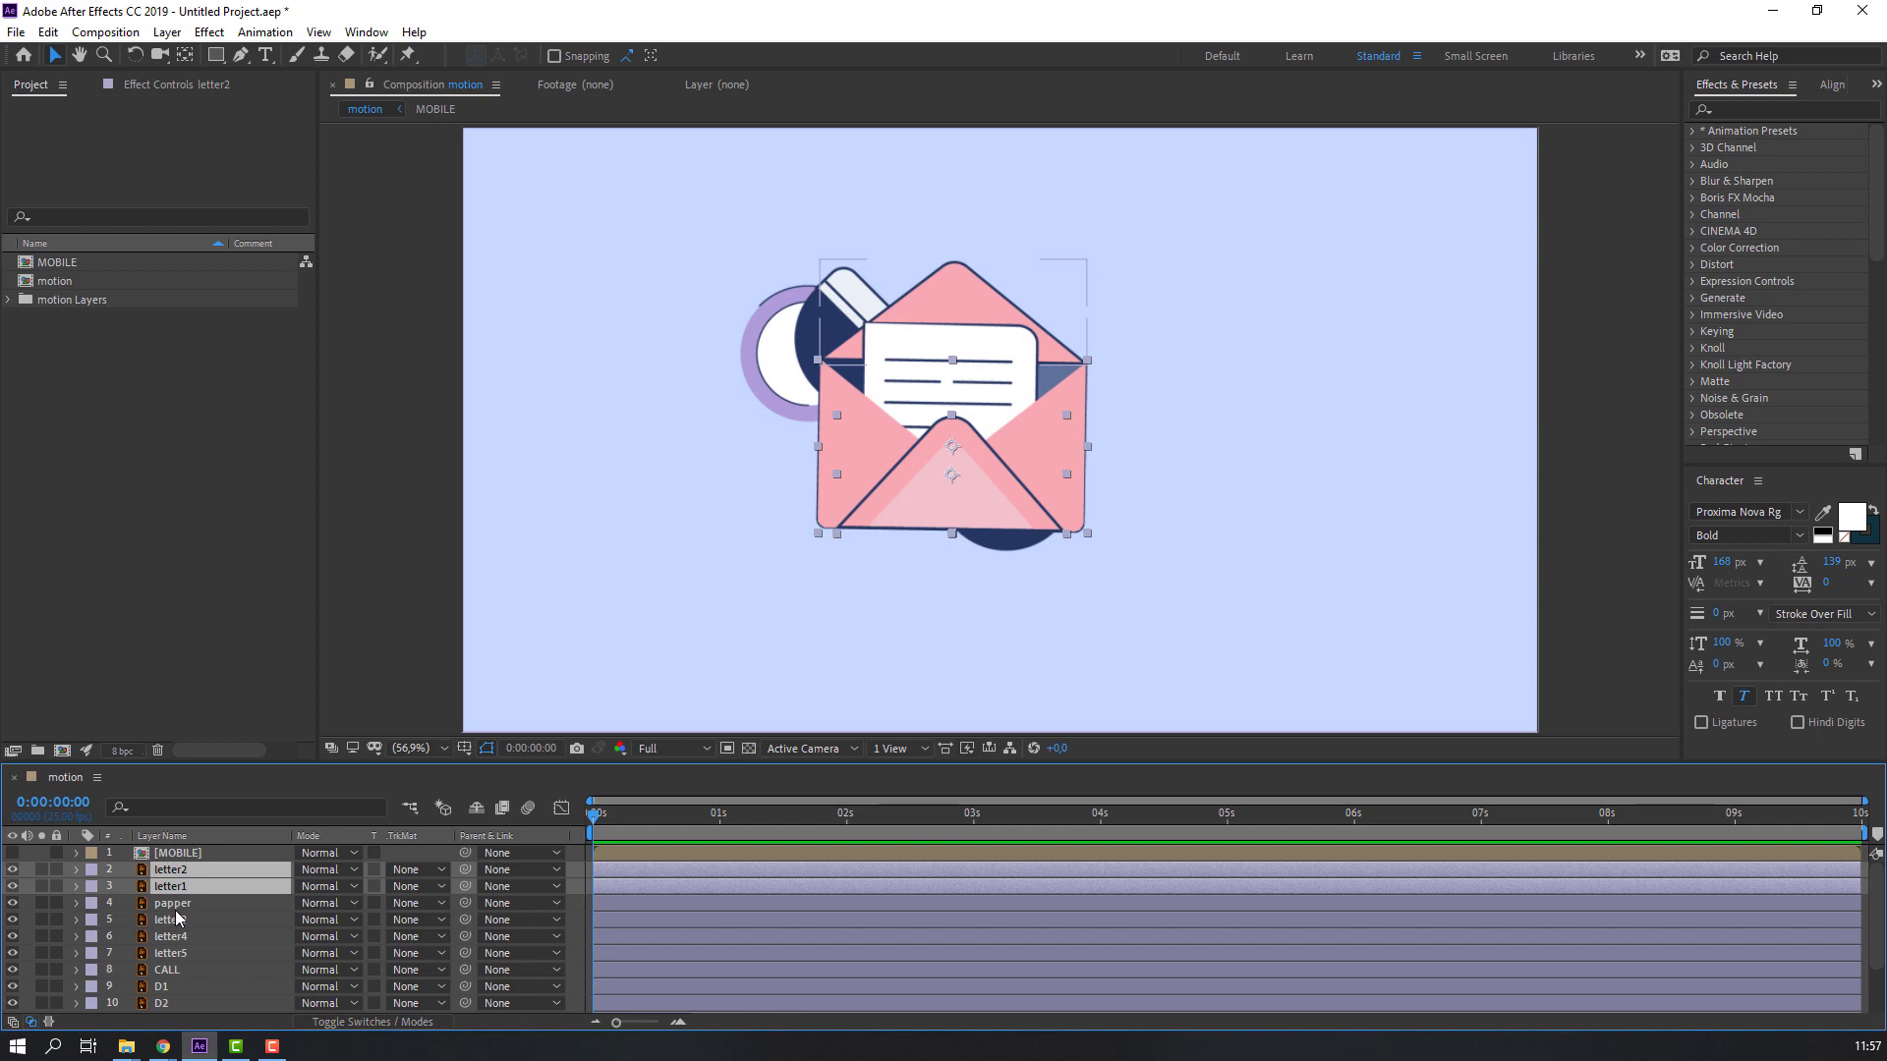
left_click(211, 904, "shift")
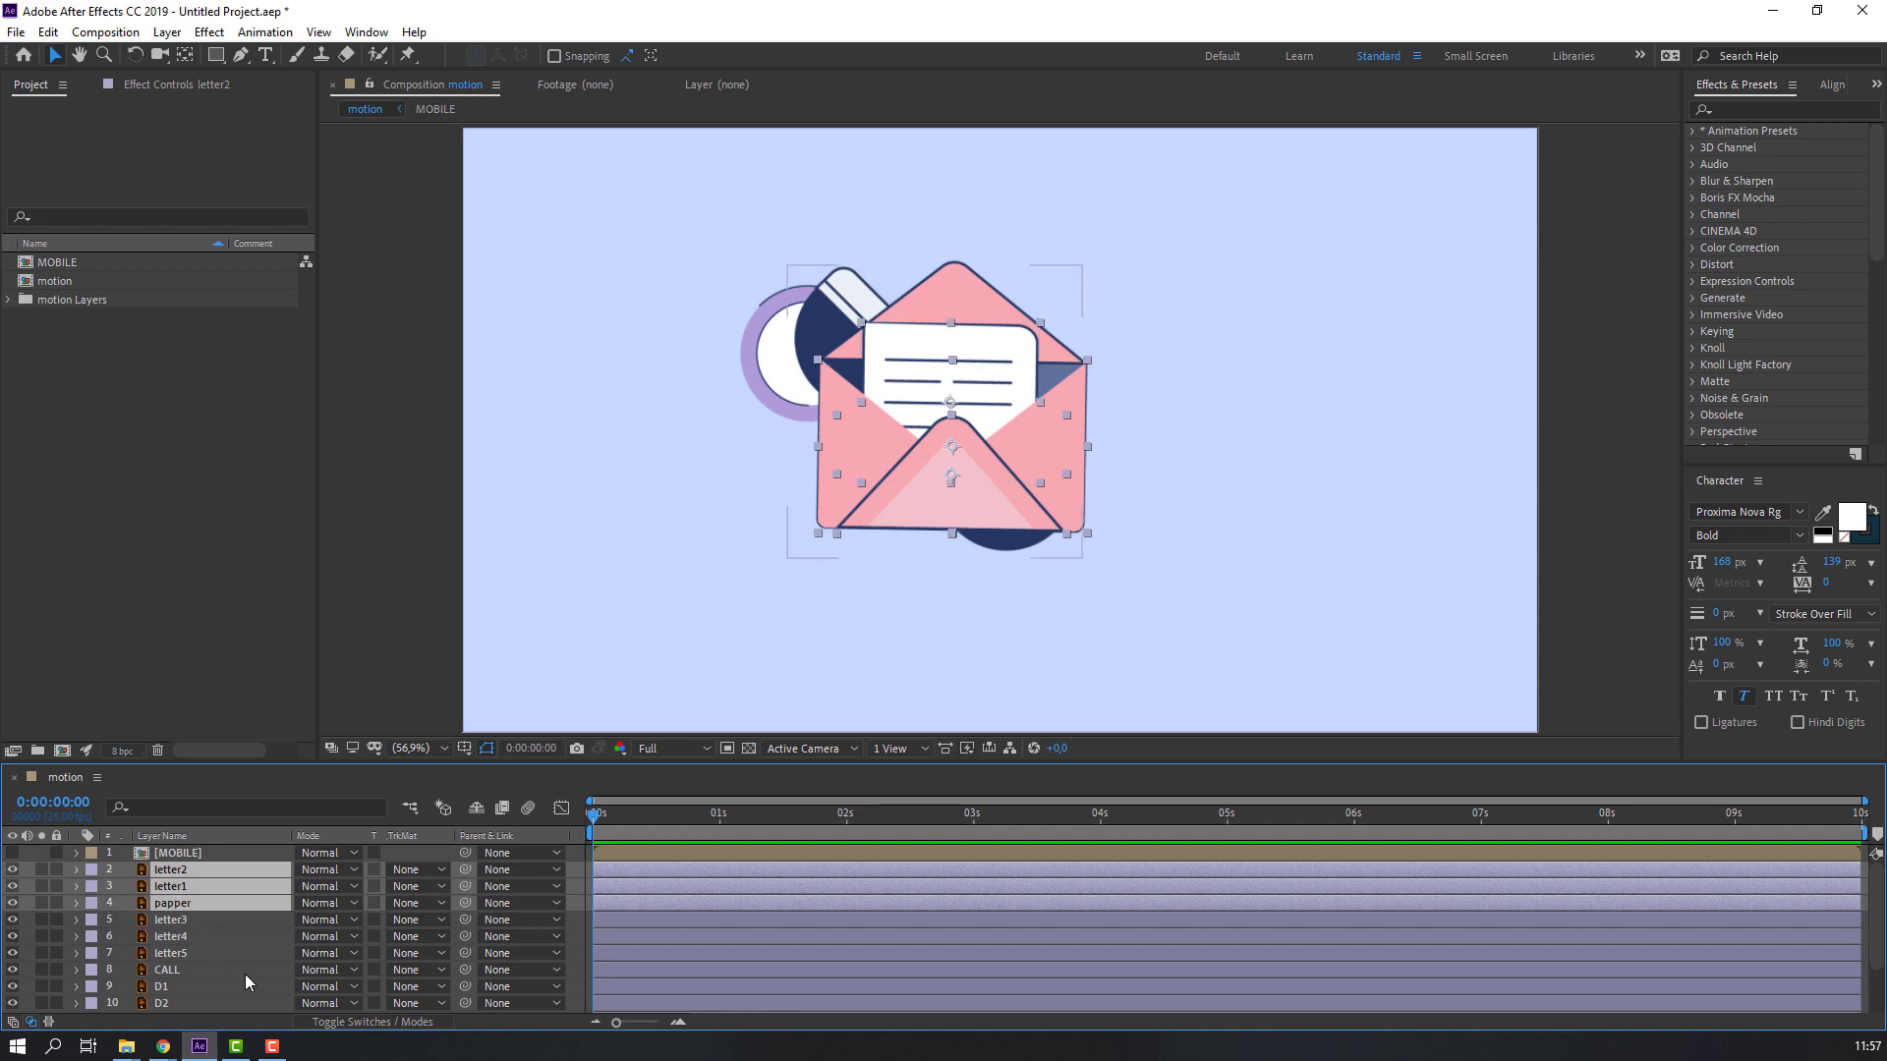
left_click(185, 955, "shift")
left_click(13, 879)
left_click(13, 880)
right_click(203, 909)
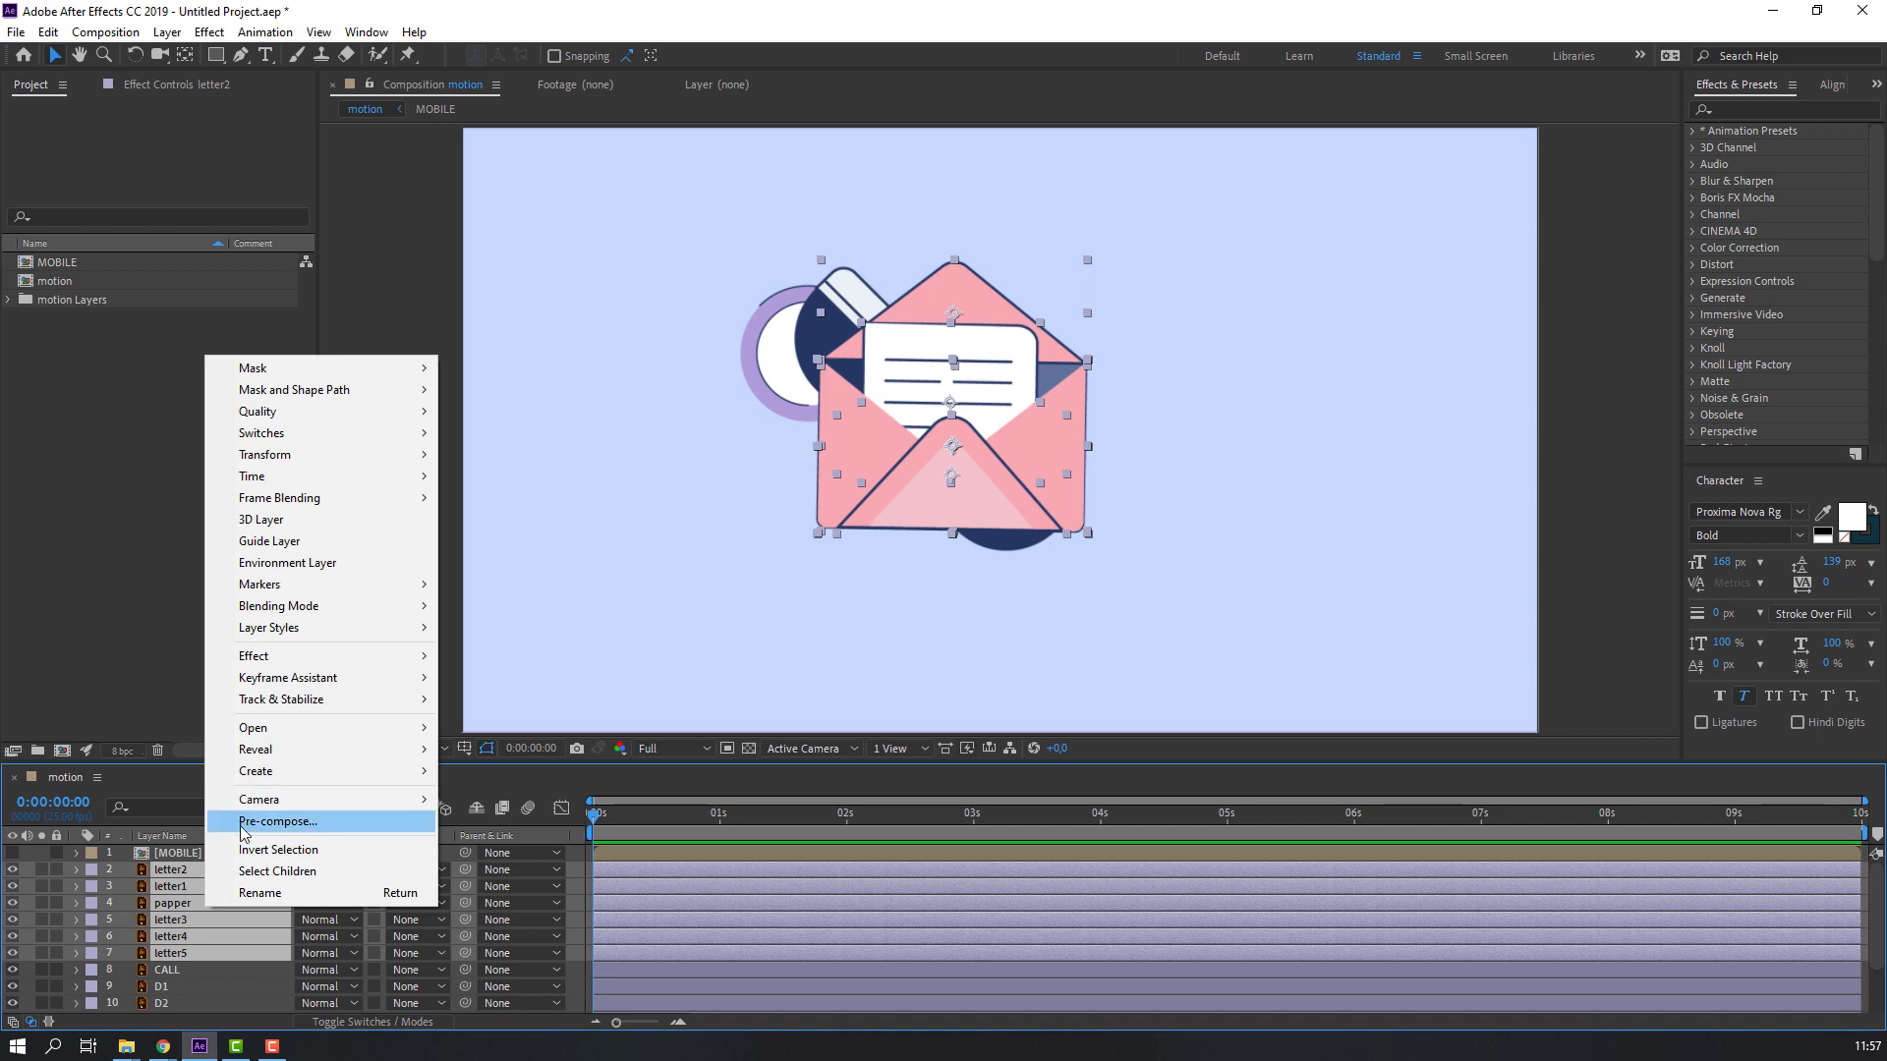
left_click(277, 822)
type("LETTER")
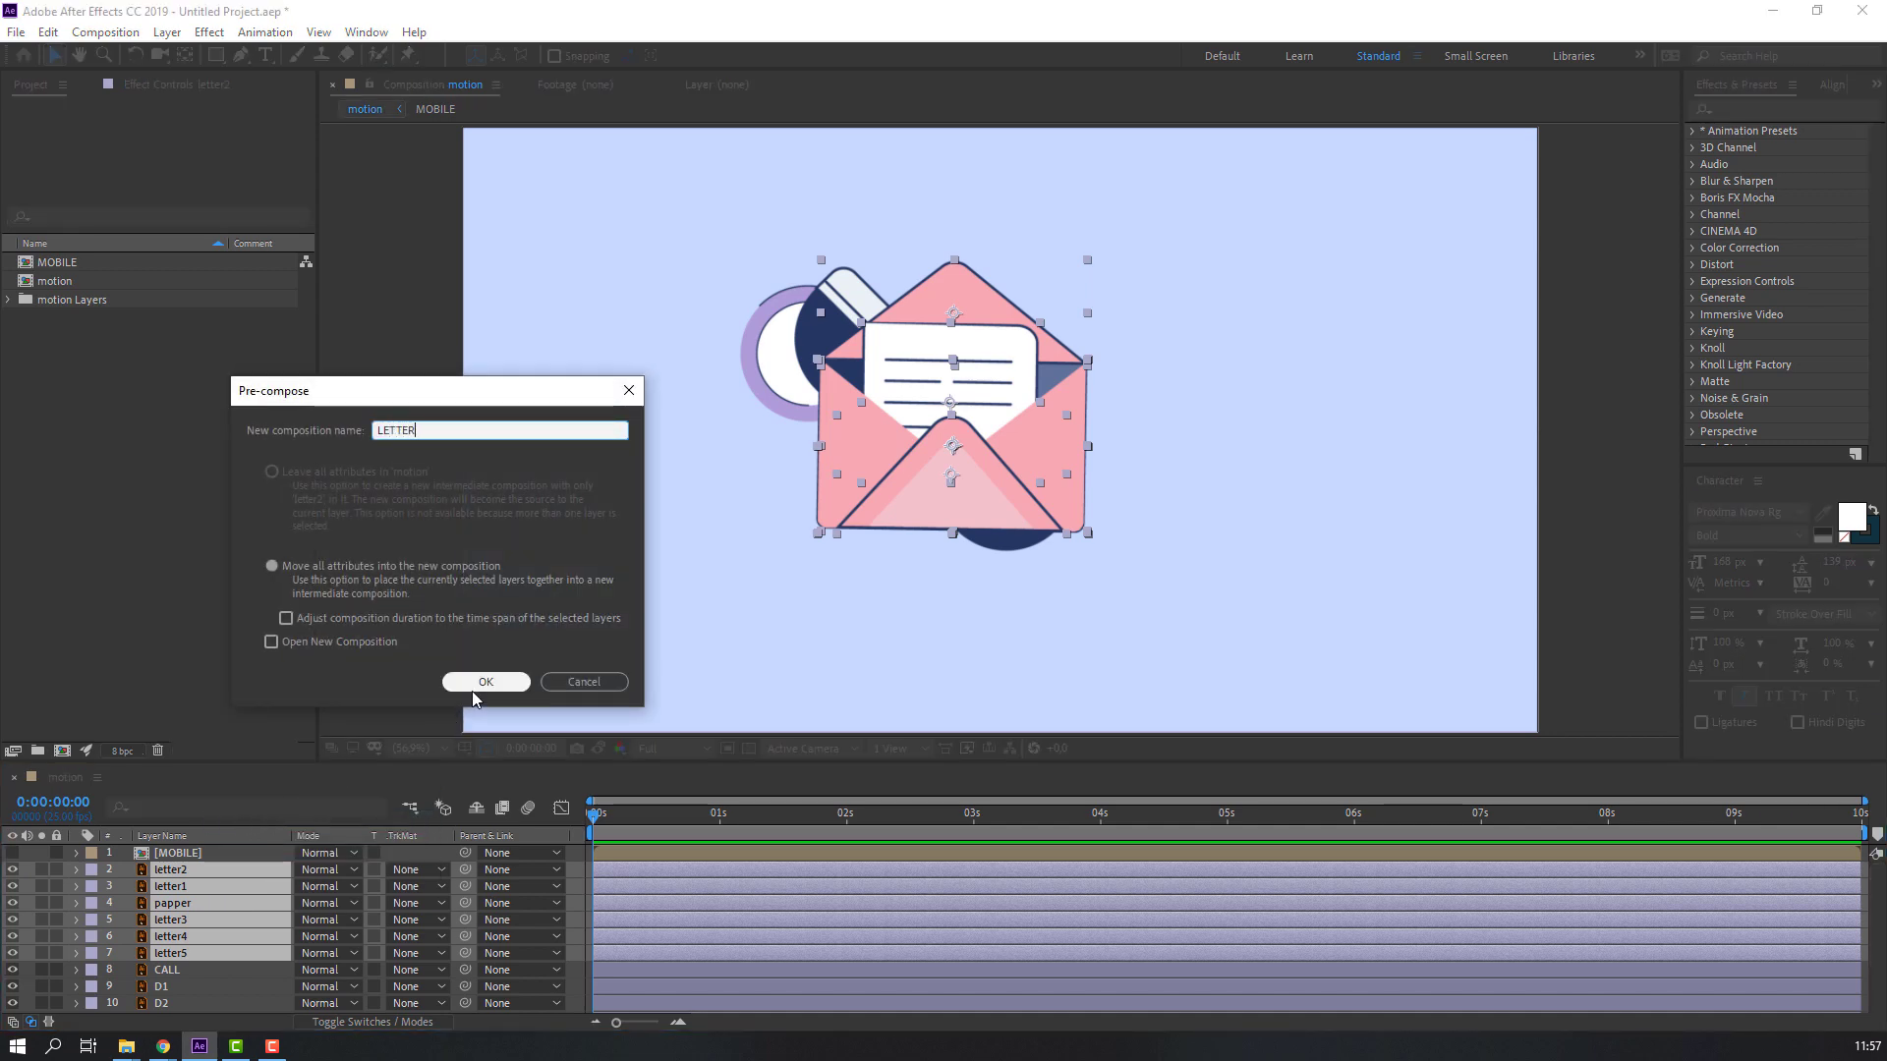
left_click(471, 692)
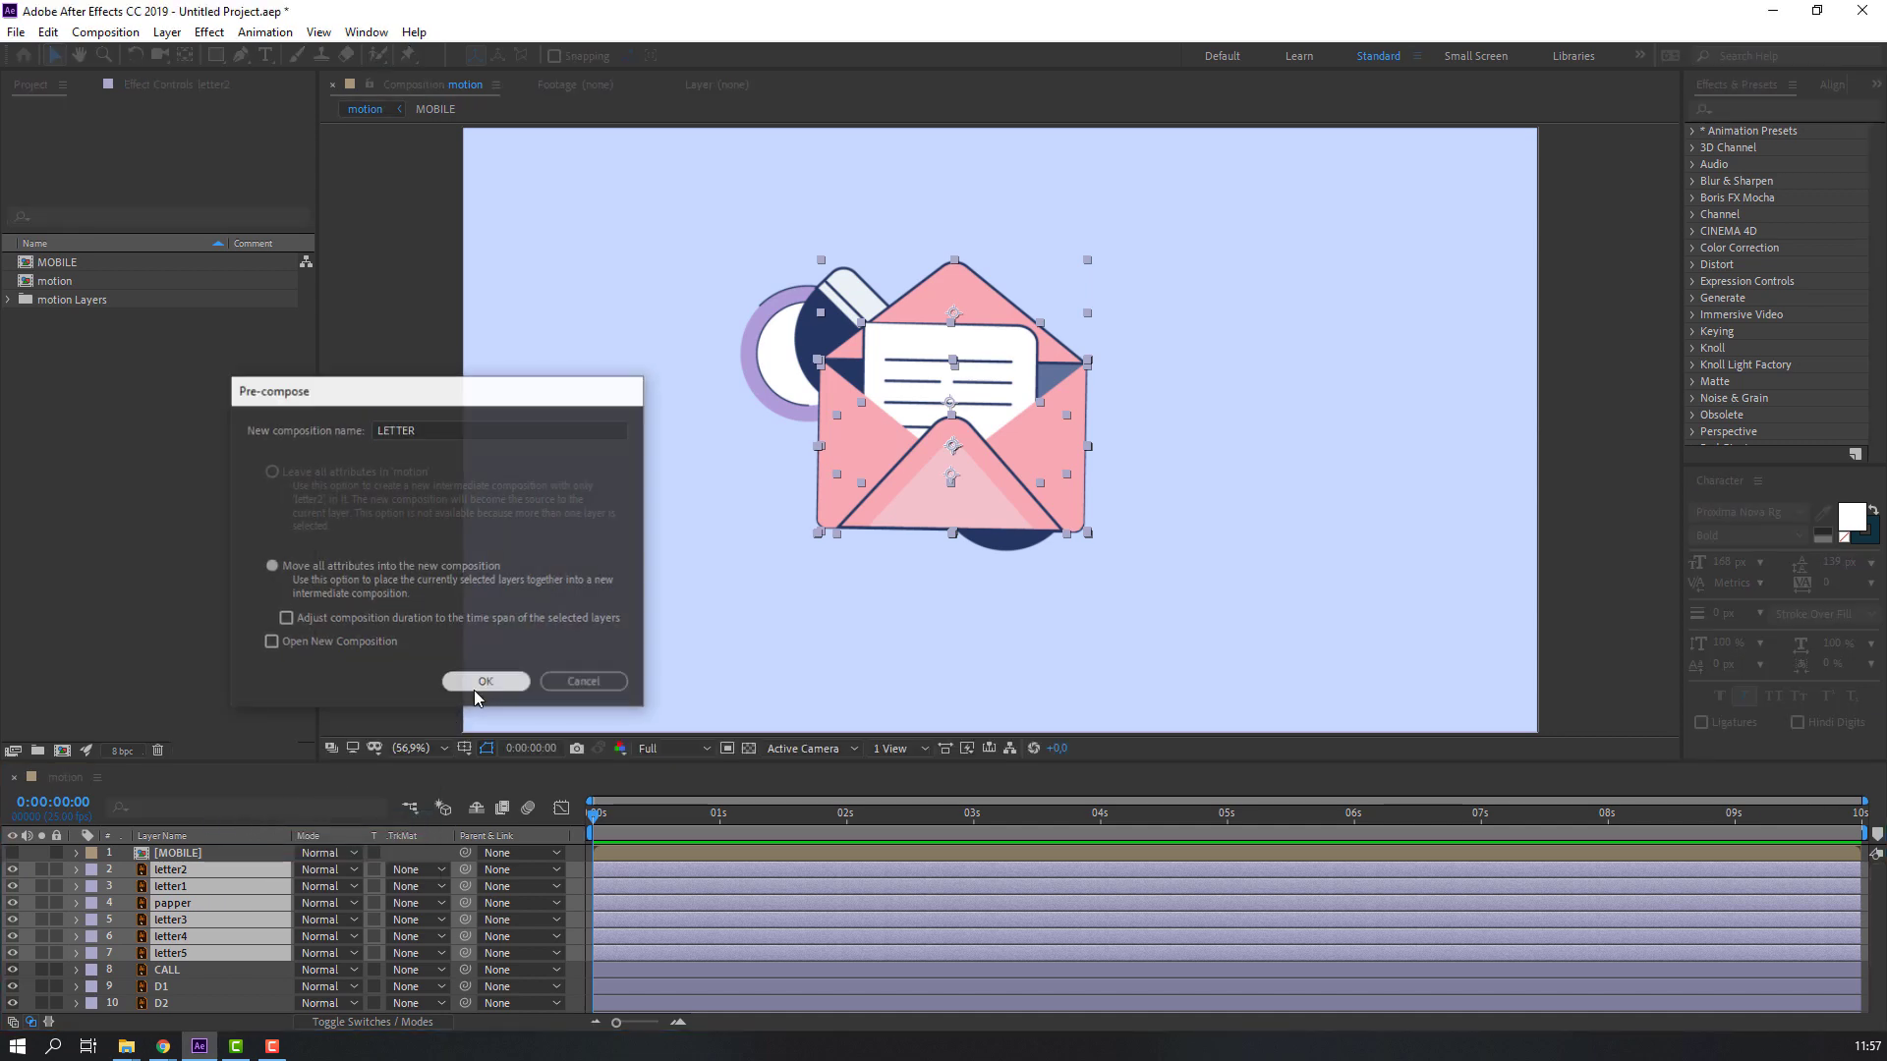
left_click(16, 870)
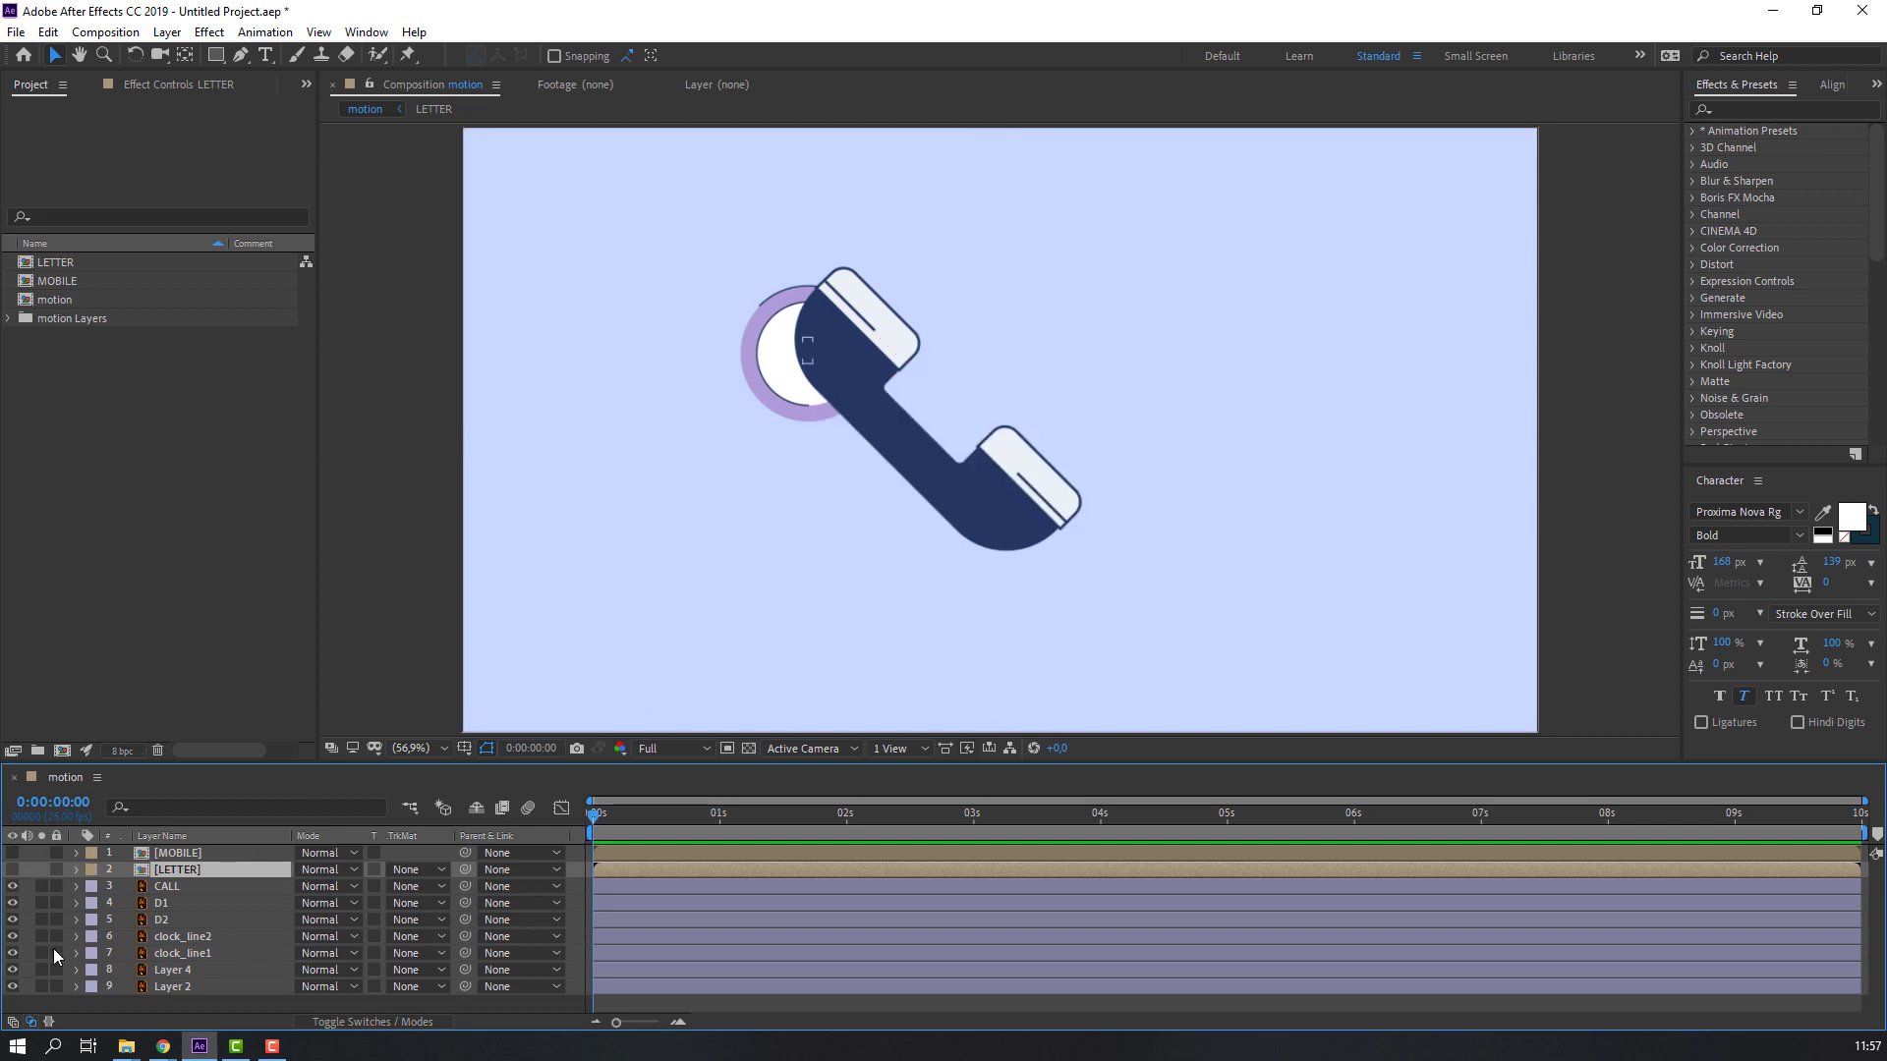
Pre-compose the D1, D2, clock_line2, clock_line1, Layer 4 and Layer 2 layers into a composition named CLOCK.
left_click(203, 905)
left_click(174, 918, "ctrl")
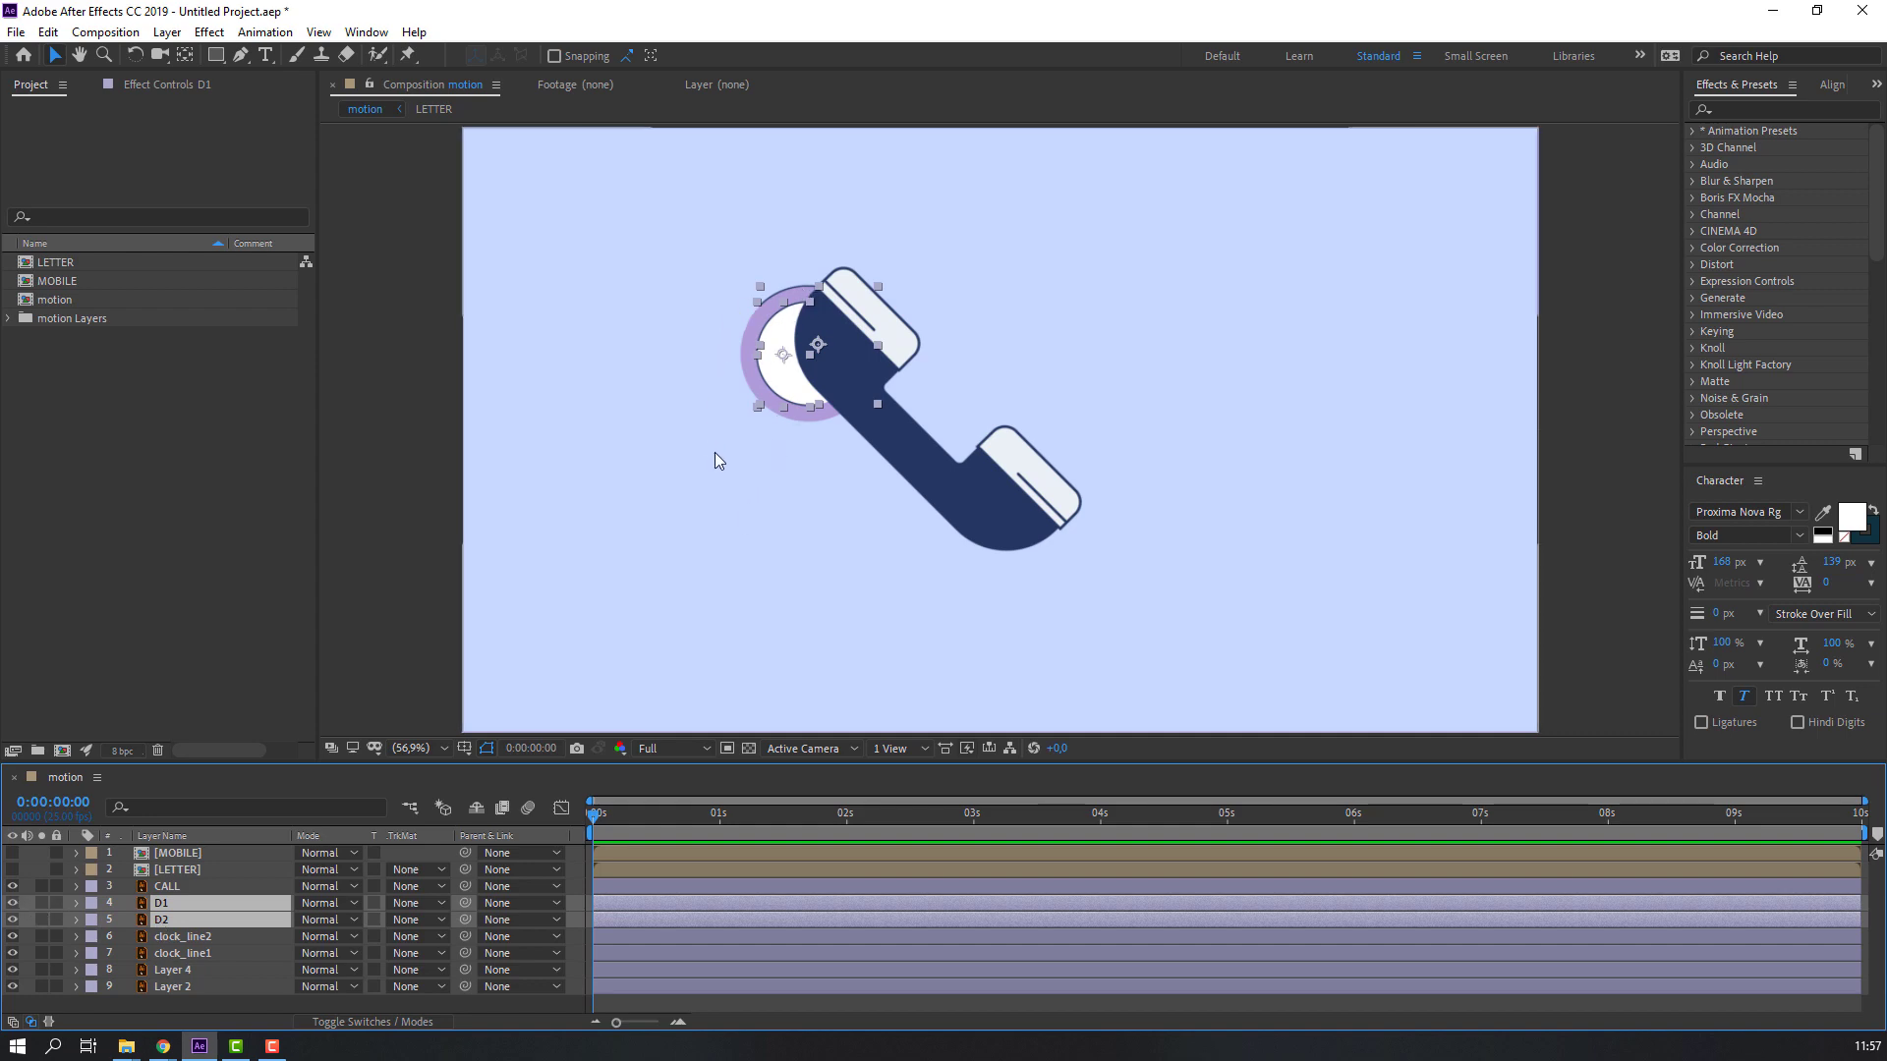
left_click(175, 939, "ctrl")
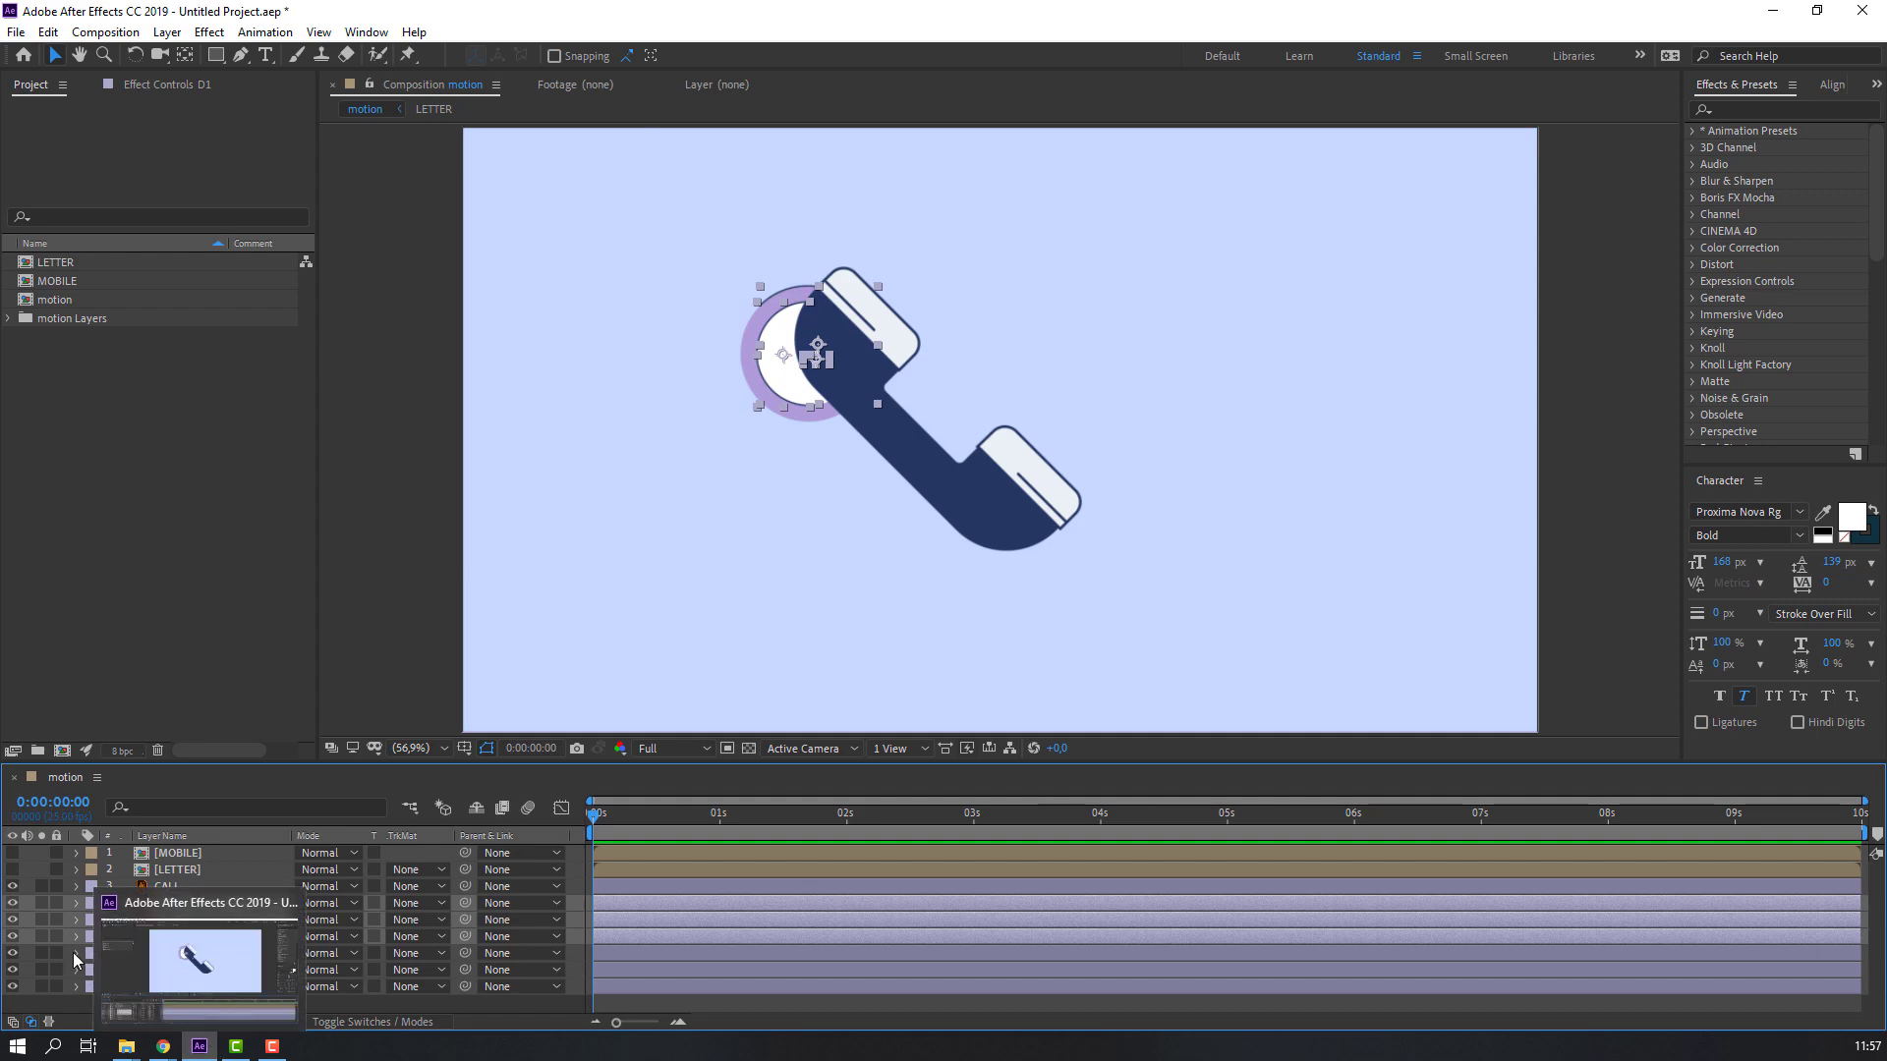
left_click(185, 953, "ctrl")
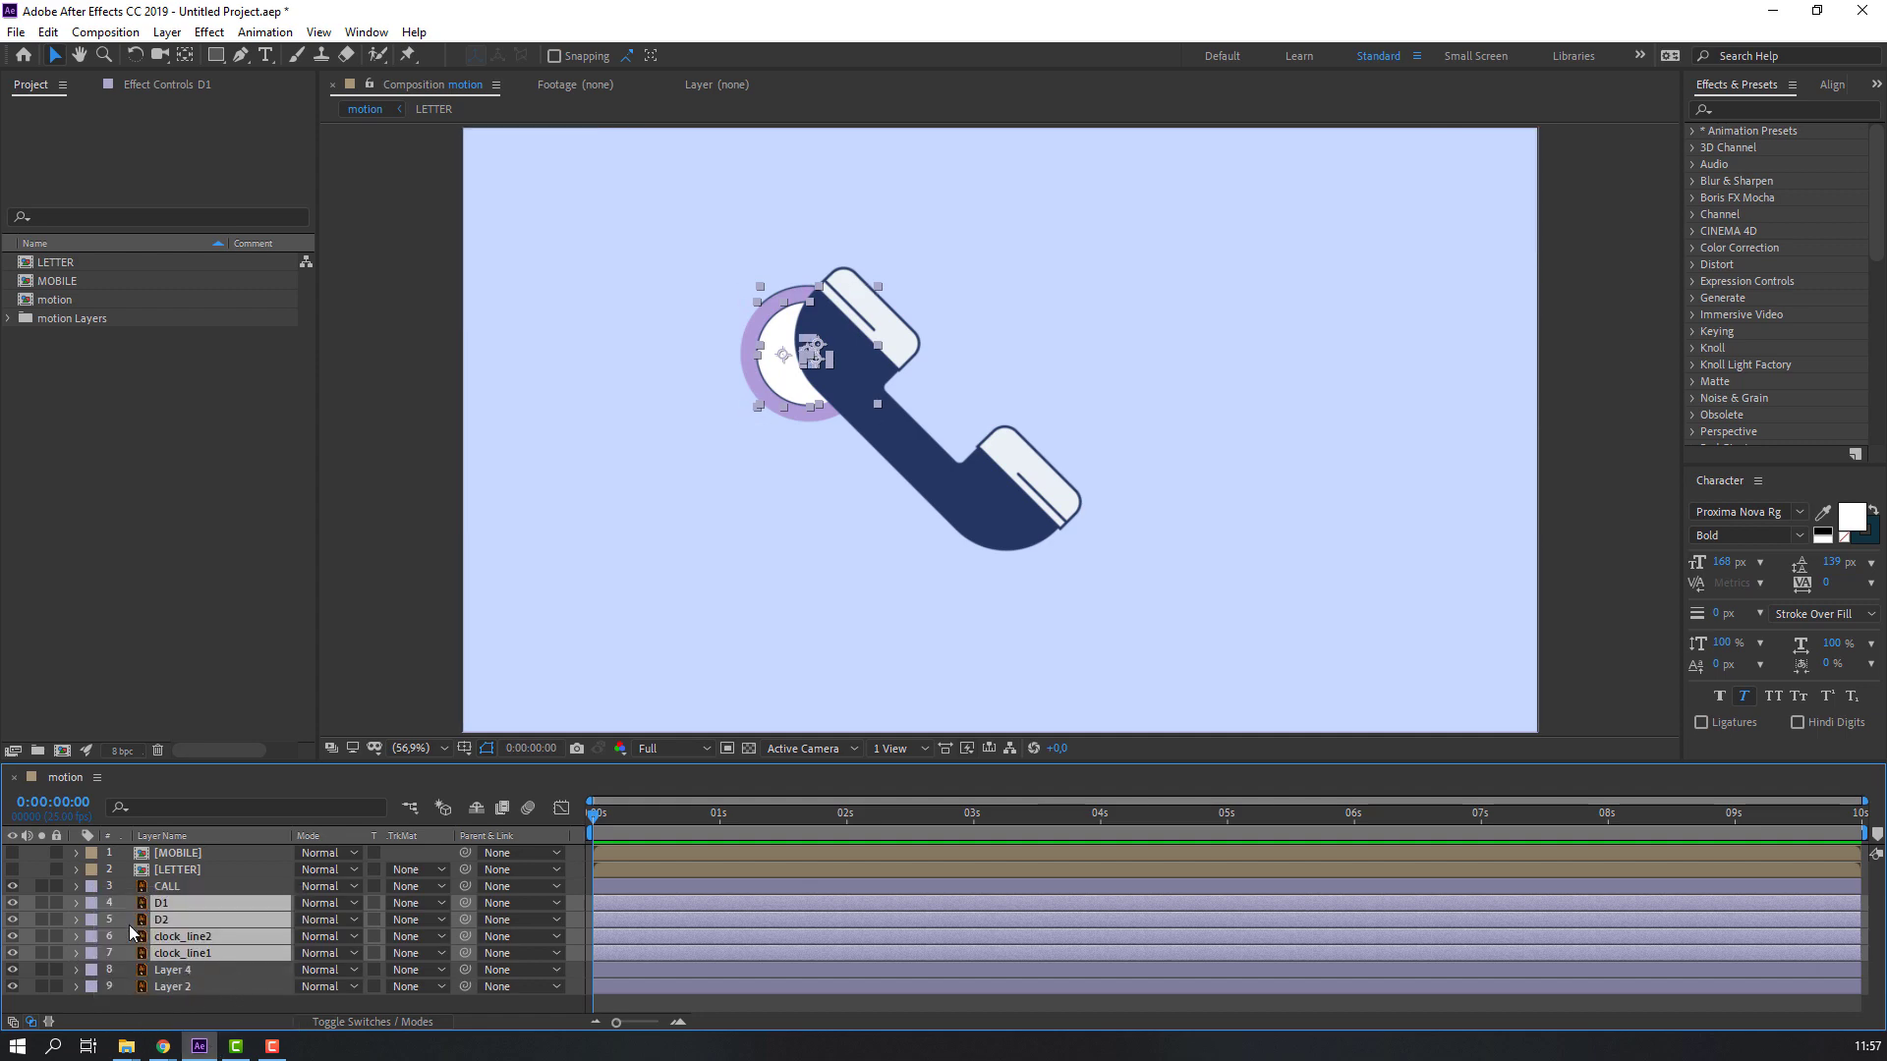
left_click(178, 970, "ctrl")
left_click(172, 987, "ctrl")
right_click(169, 946)
left_click(250, 843)
type("CLOCK")
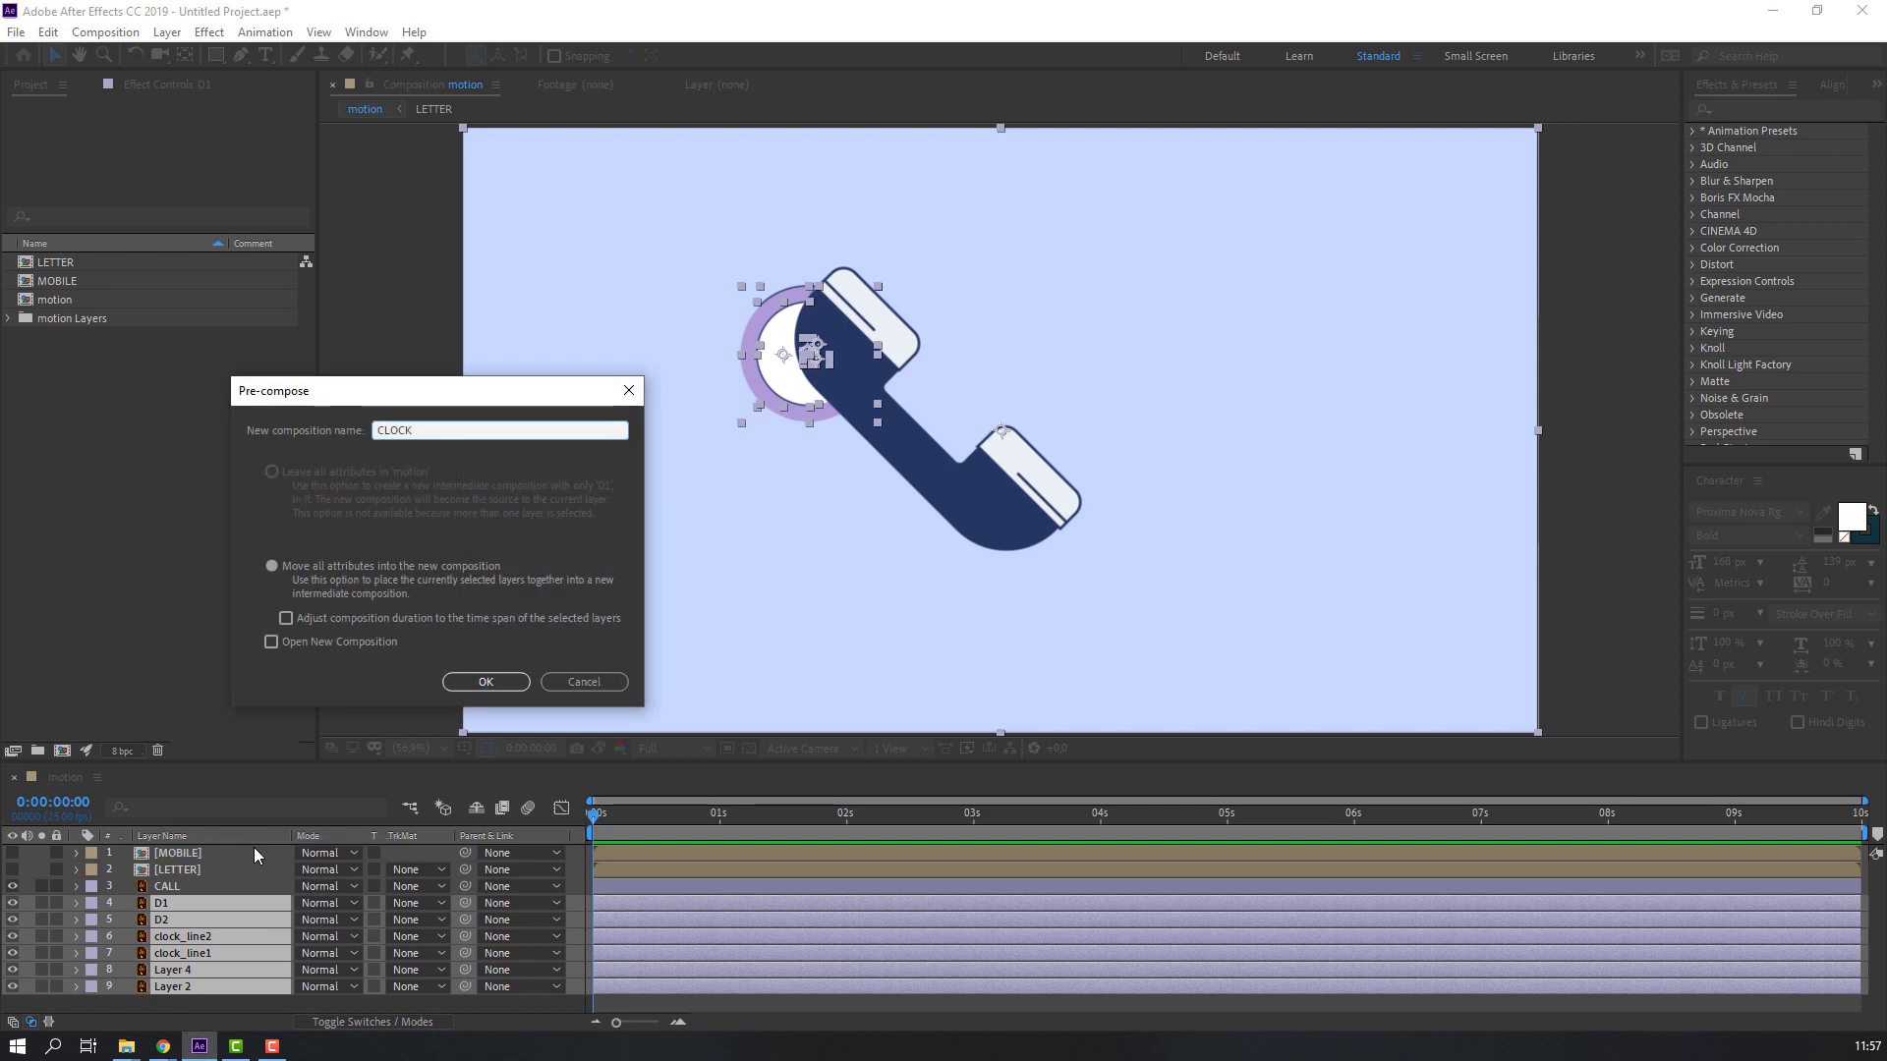
left_click(467, 683)
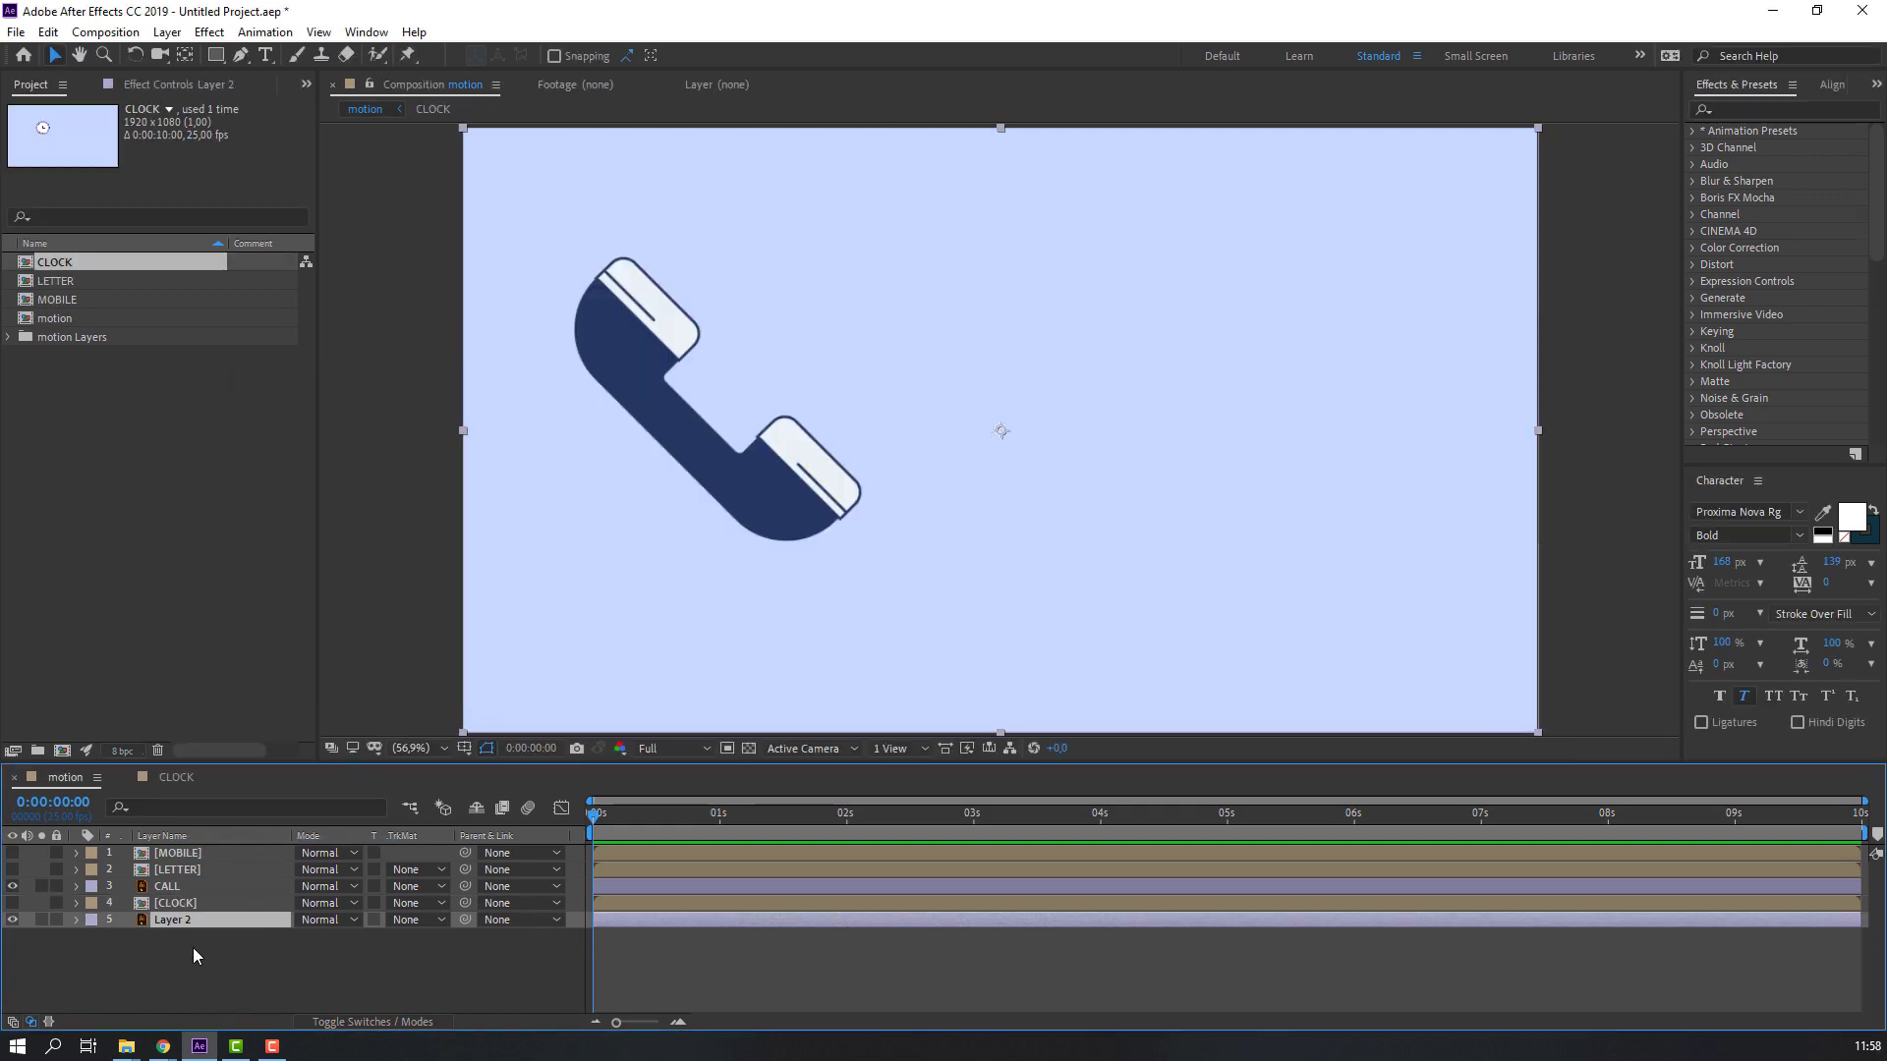
Rename the background layer Layer 2 as BG and lock it.
key("Return")
type("BG")
key("Return")
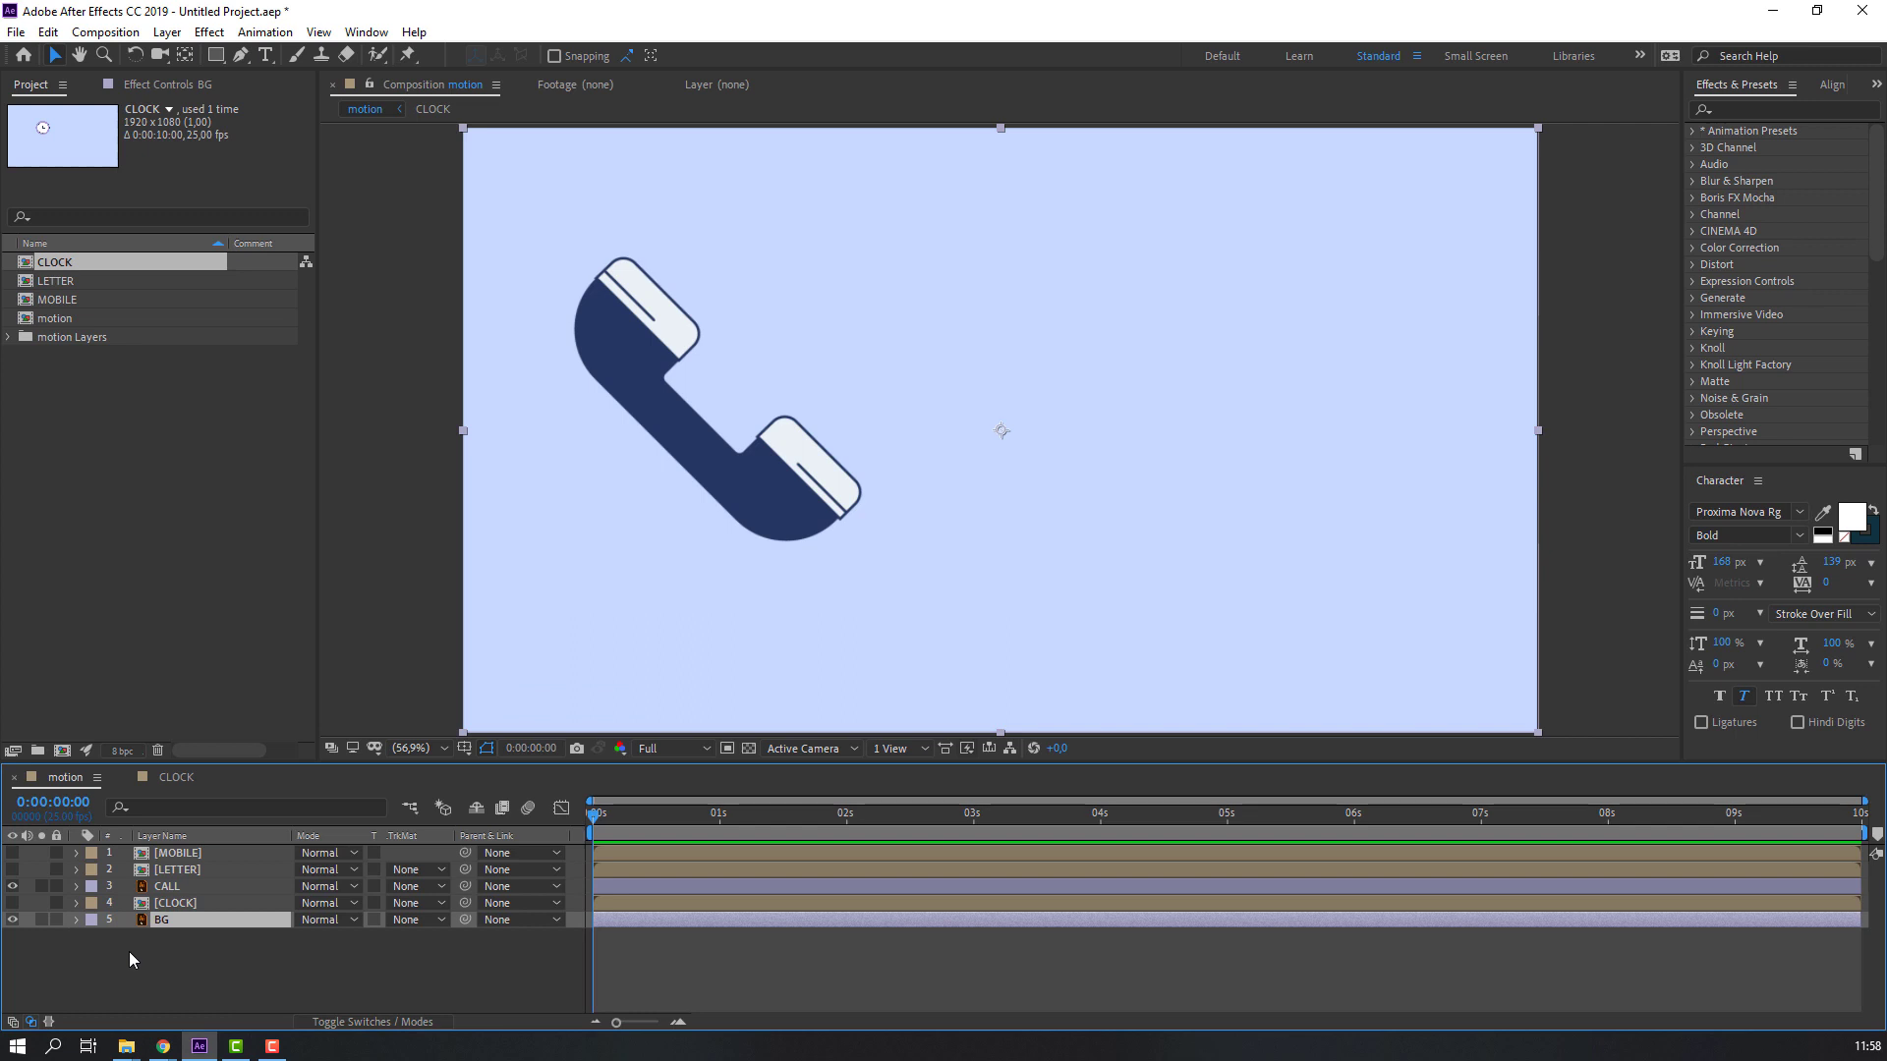
left_click(56, 920)
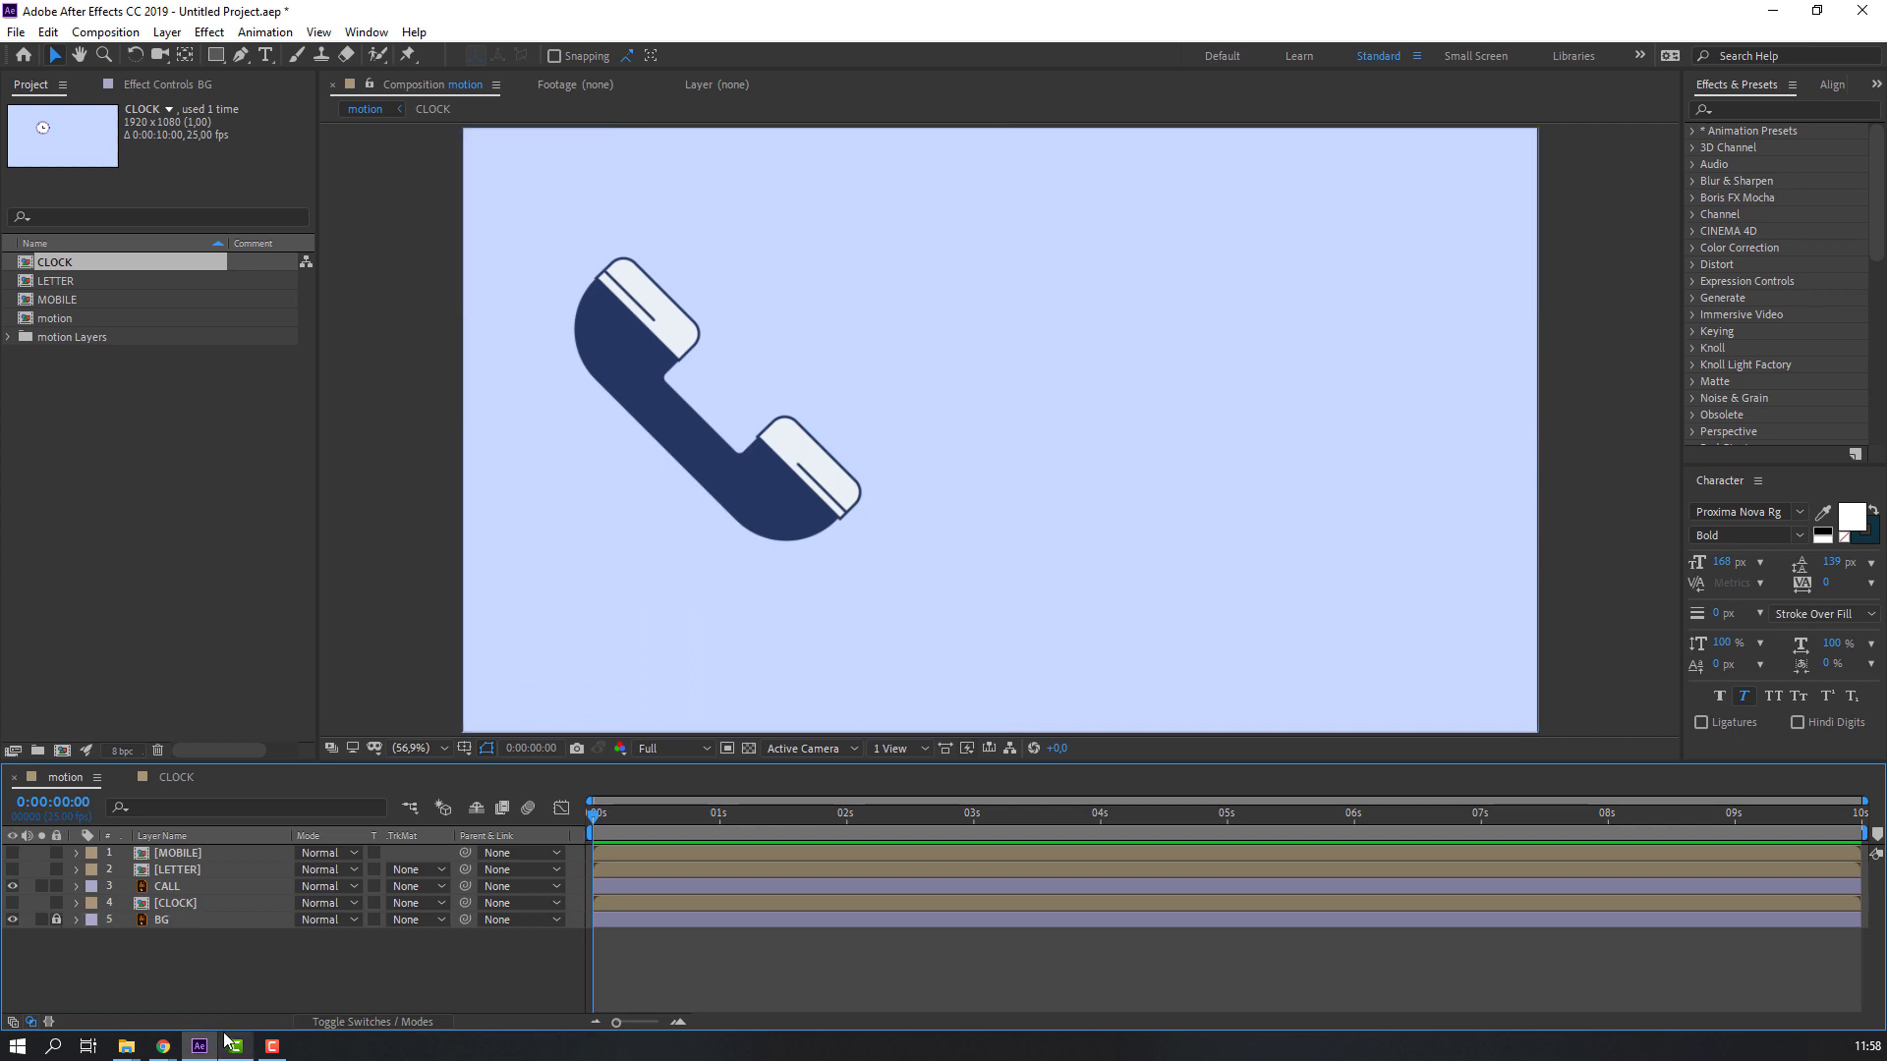
Hide the CALL layer and make the MOBILE layer visible.
left_click(154, 890)
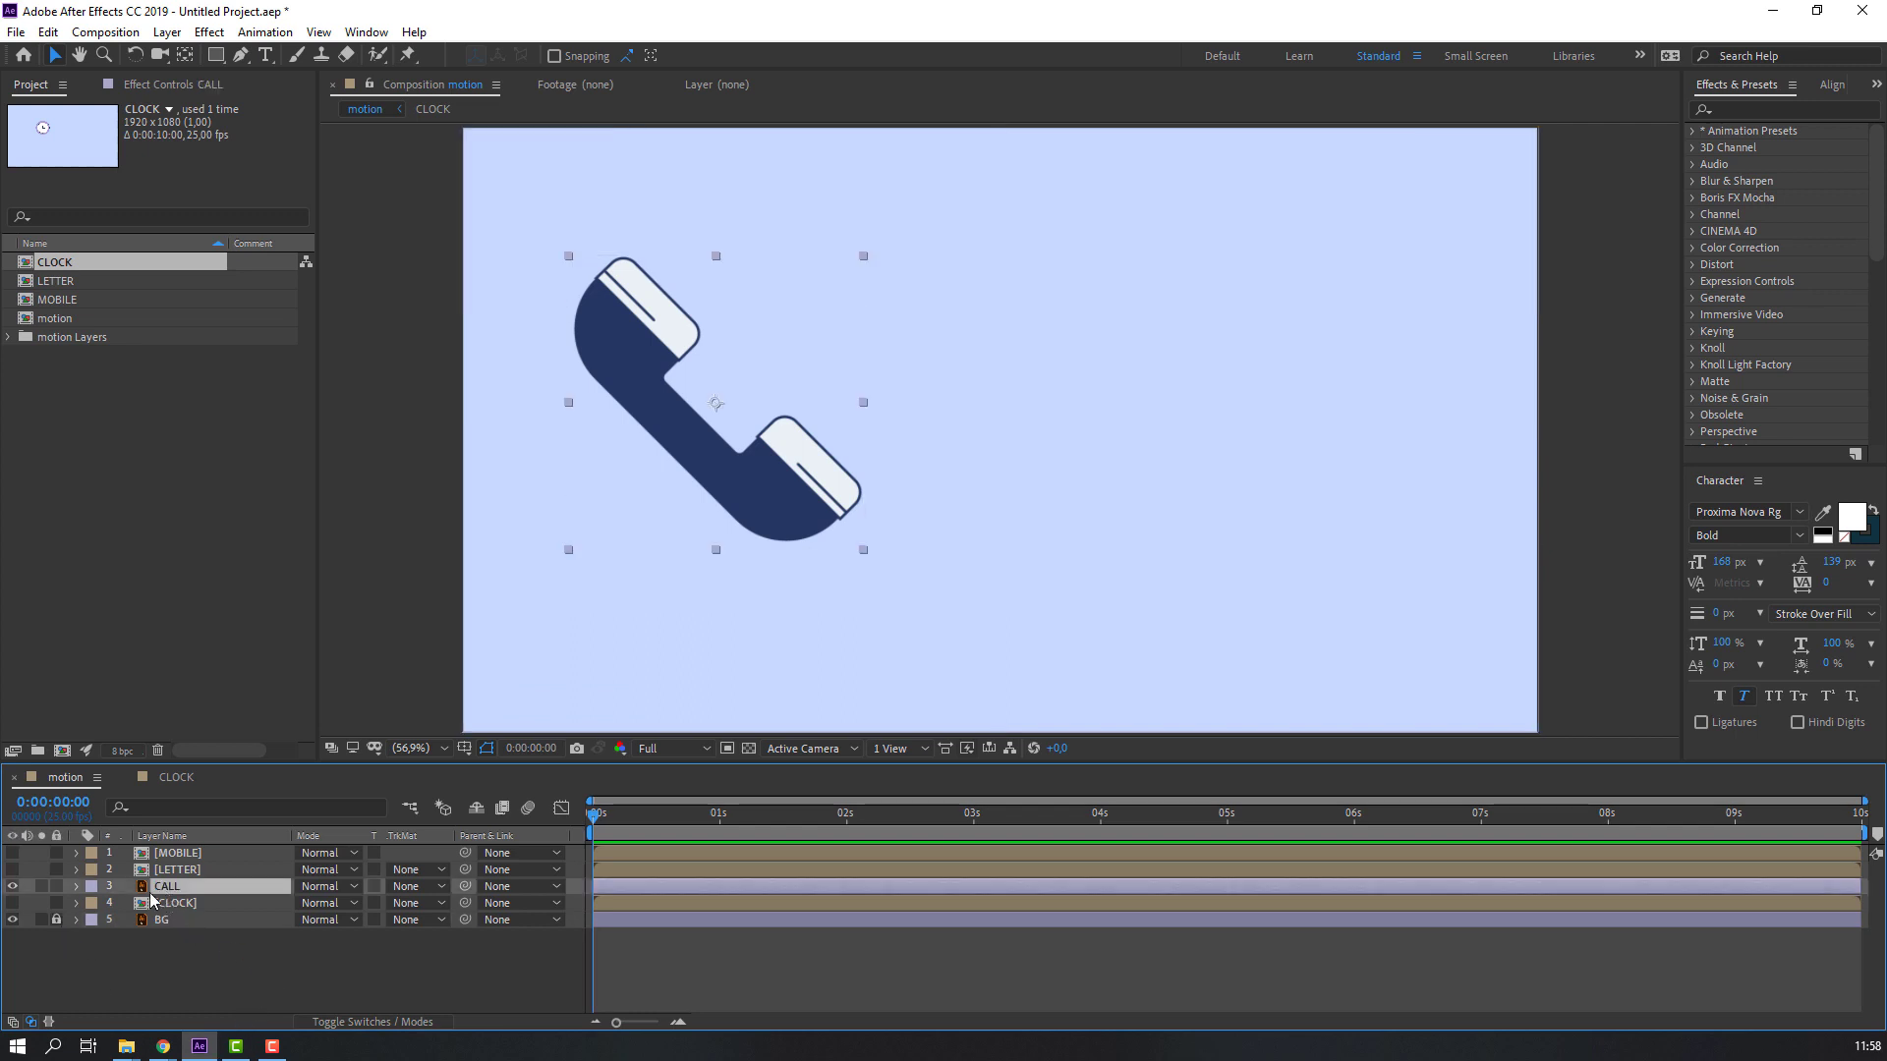
left_click(12, 886)
left_click(172, 968)
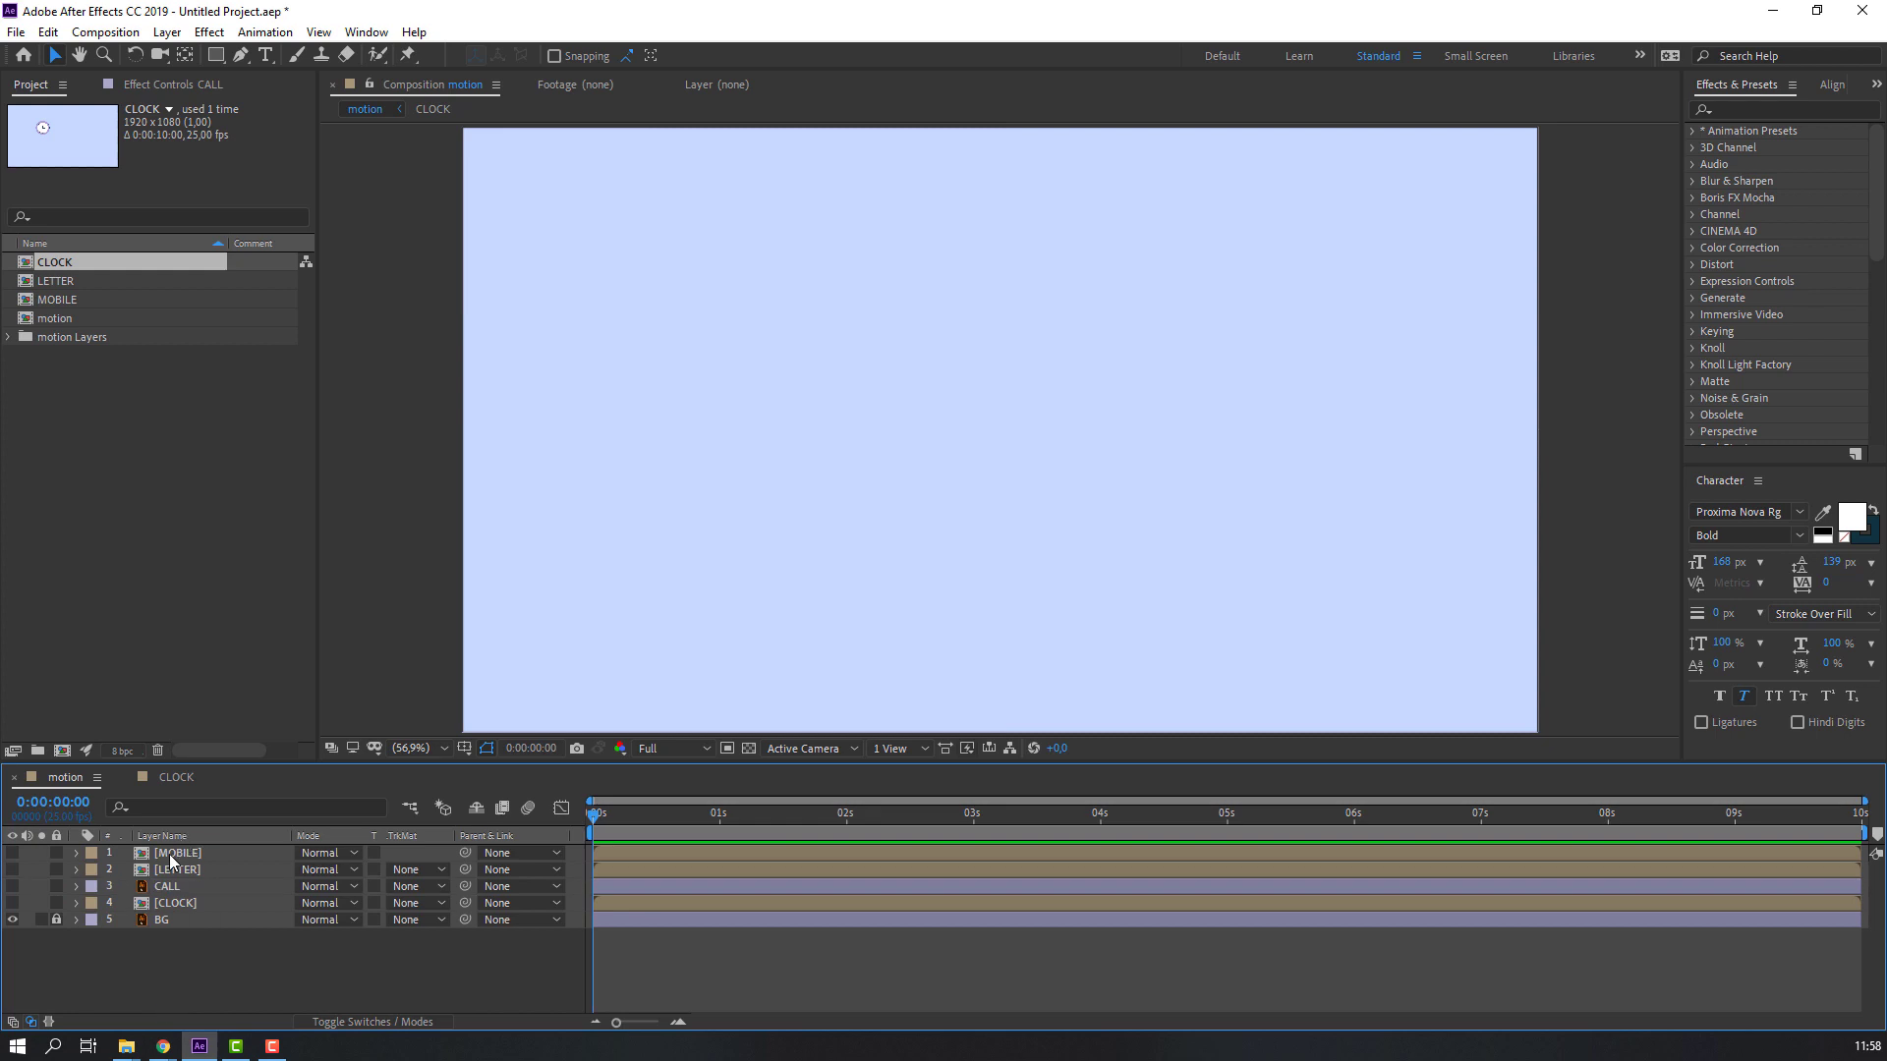
left_click(172, 854)
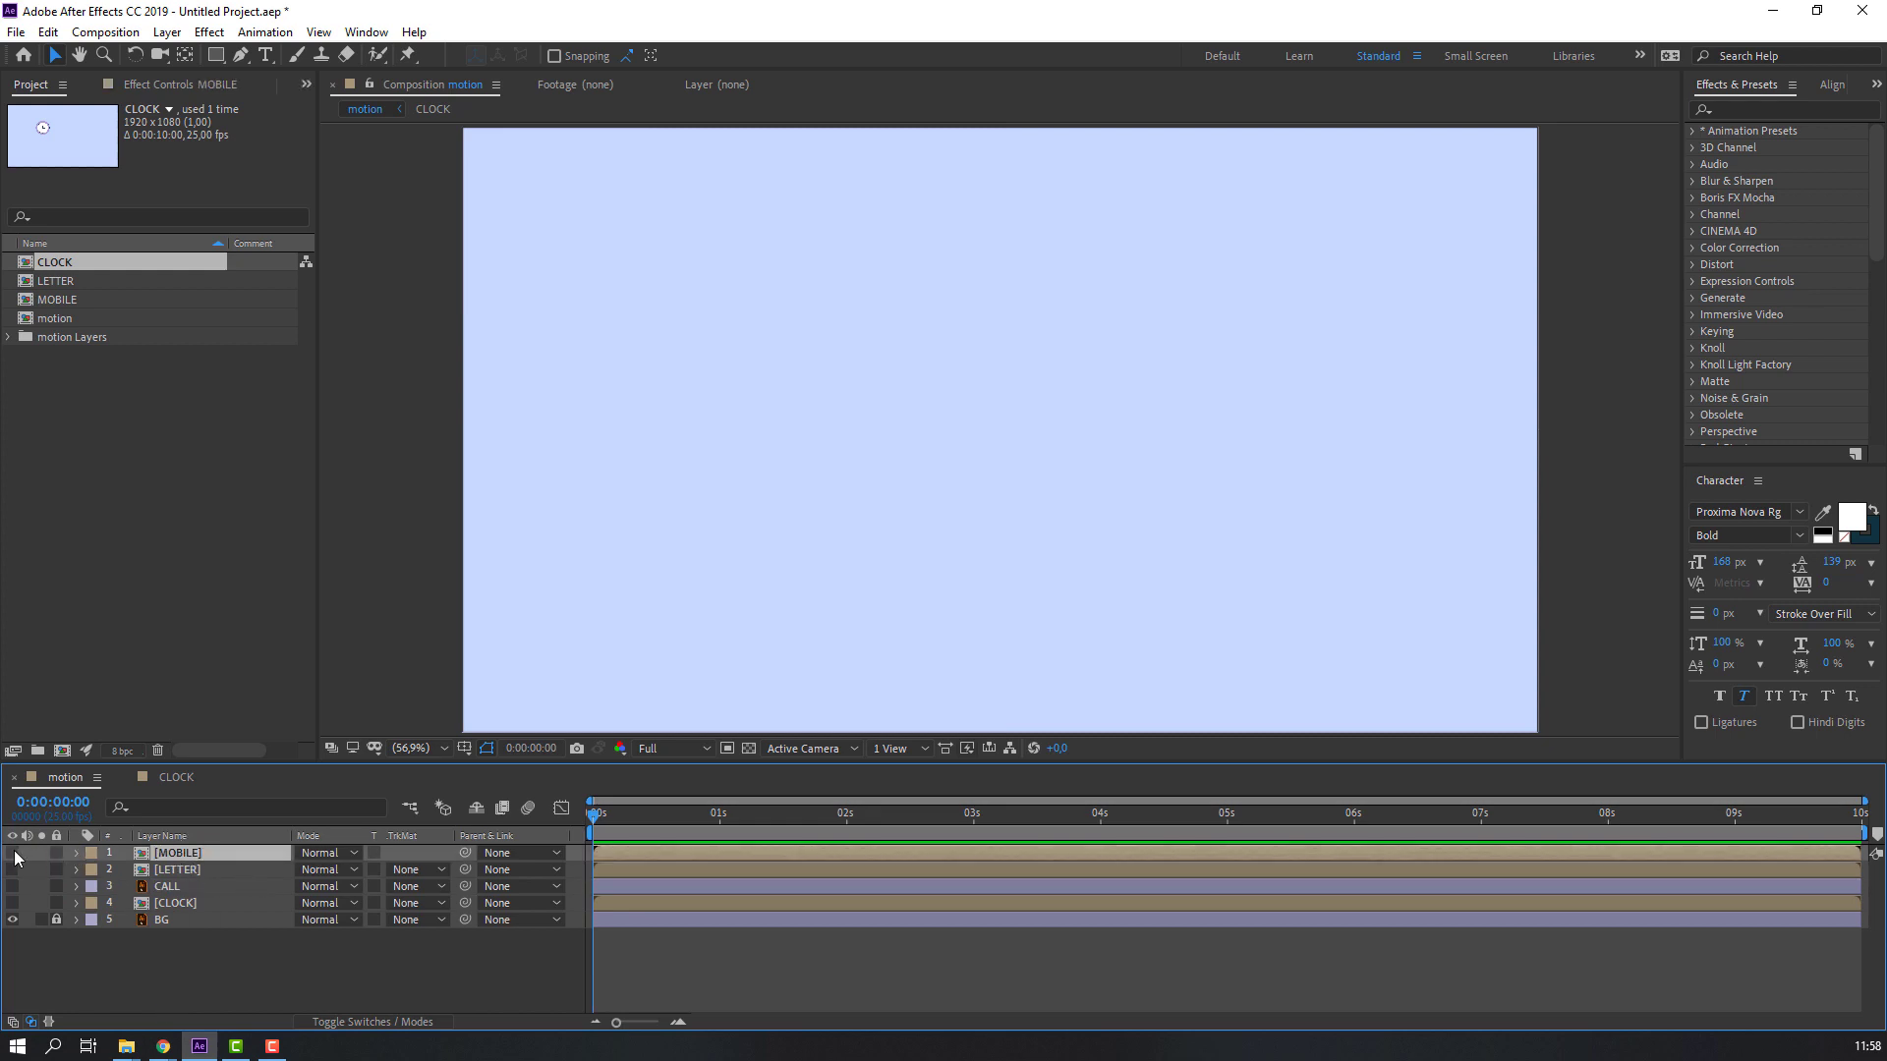
left_click(12, 853)
double_click(202, 853)
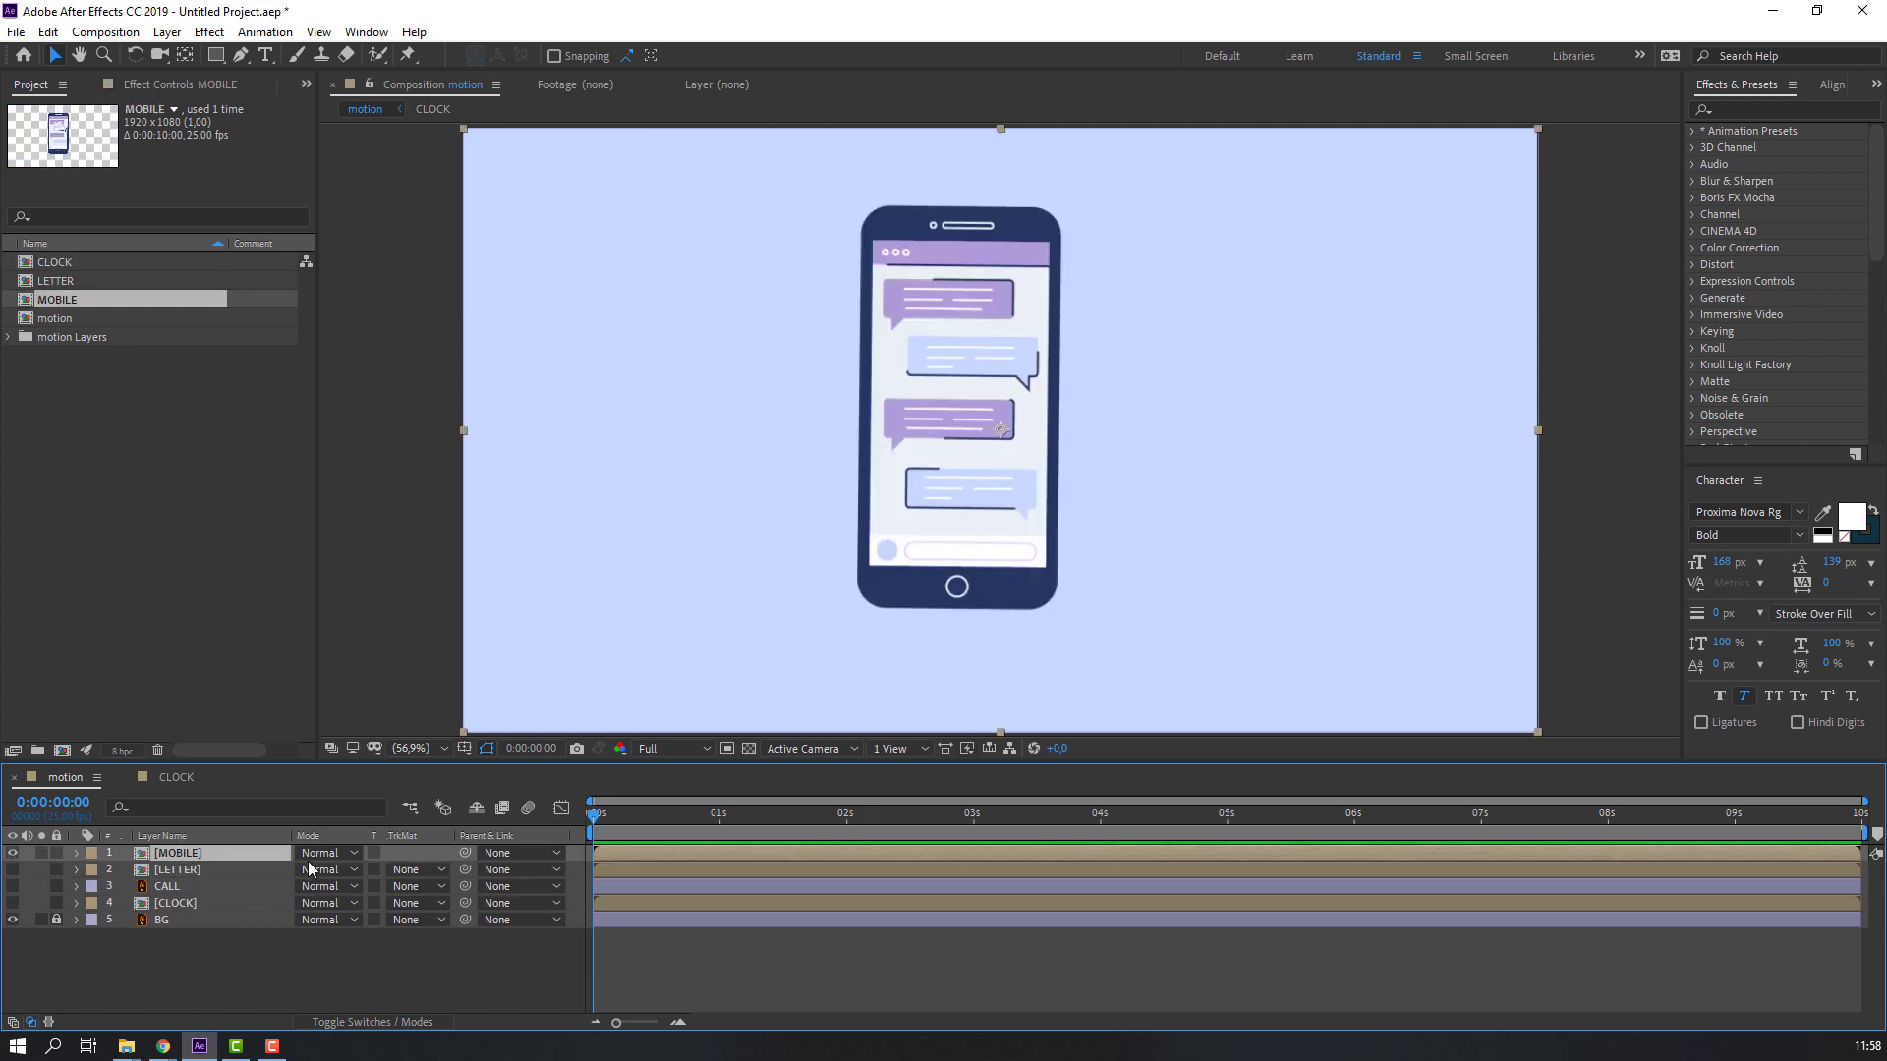
Animate the MOBILE layer's Position from -140, 540 at the first frame to 1030, 540 at frame 13.
key("p")
left_click_drag(311, 874, 135, 873)
left_click(126, 870)
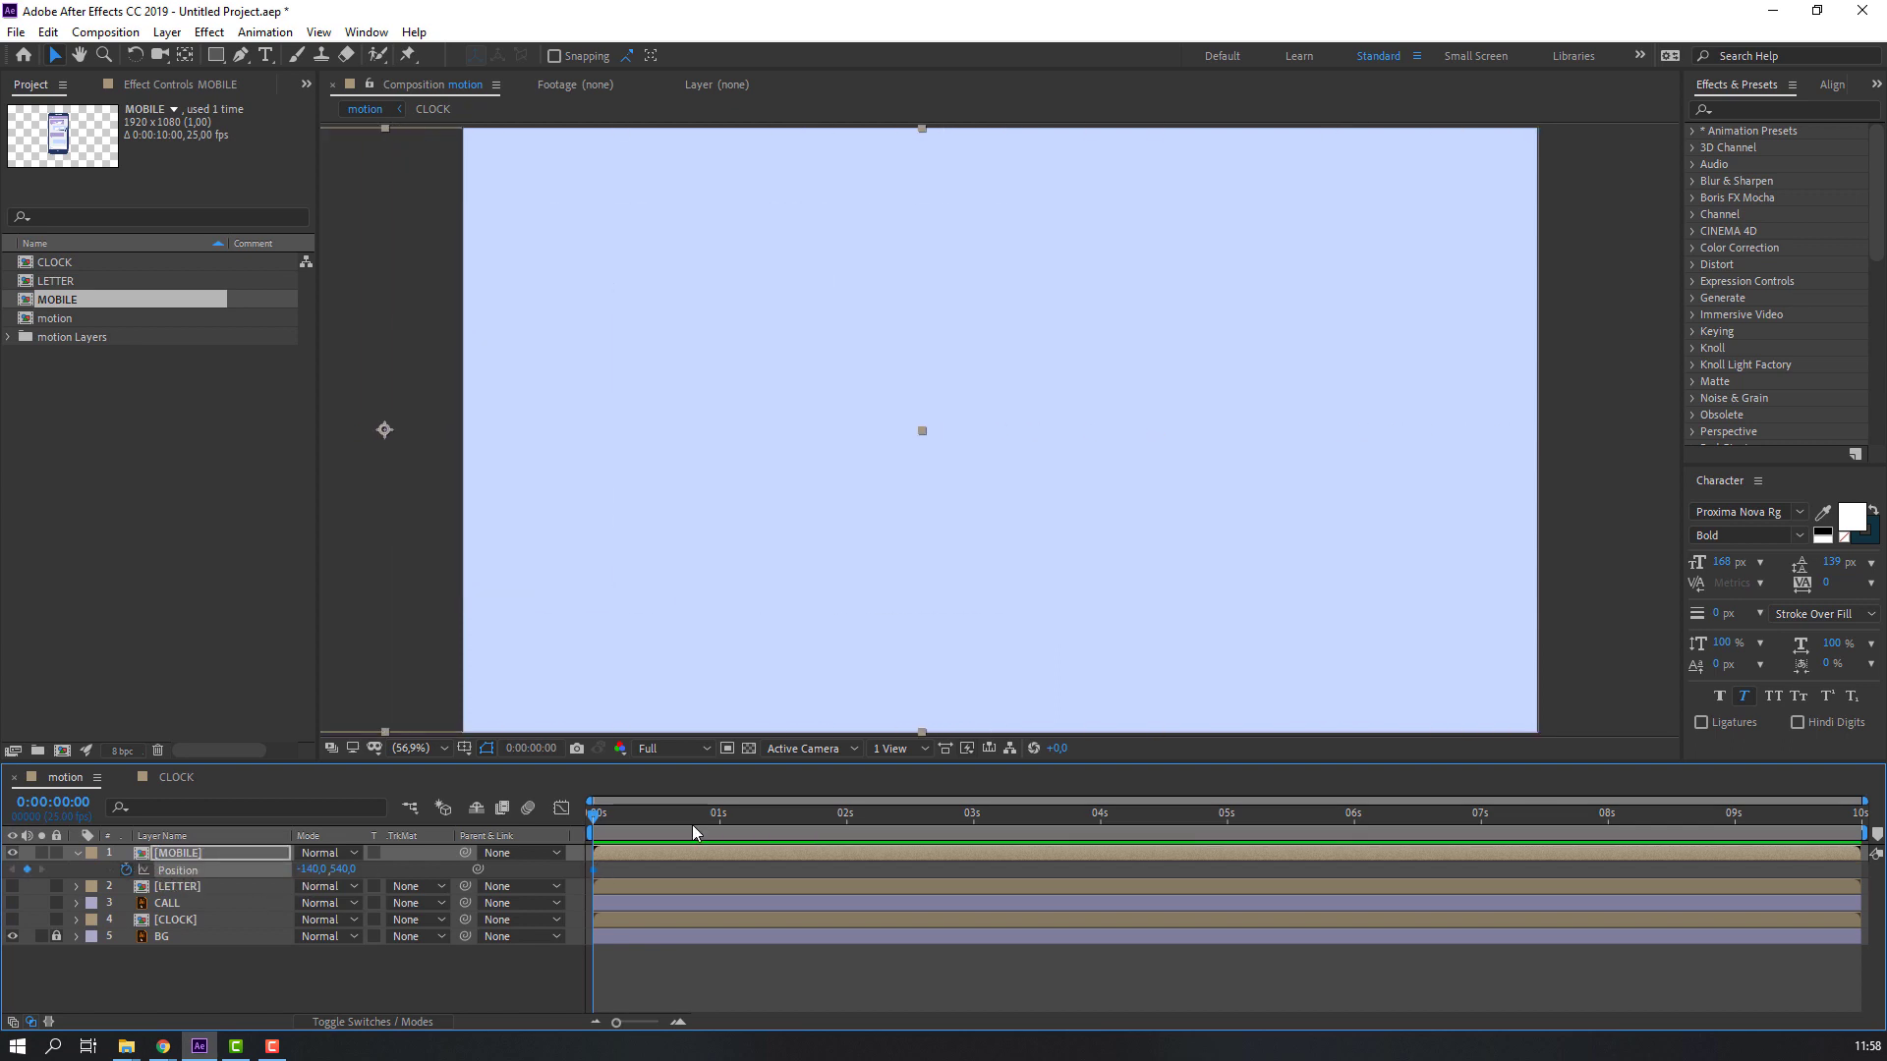
left_click(658, 814)
left_click_drag(329, 872, 374, 874)
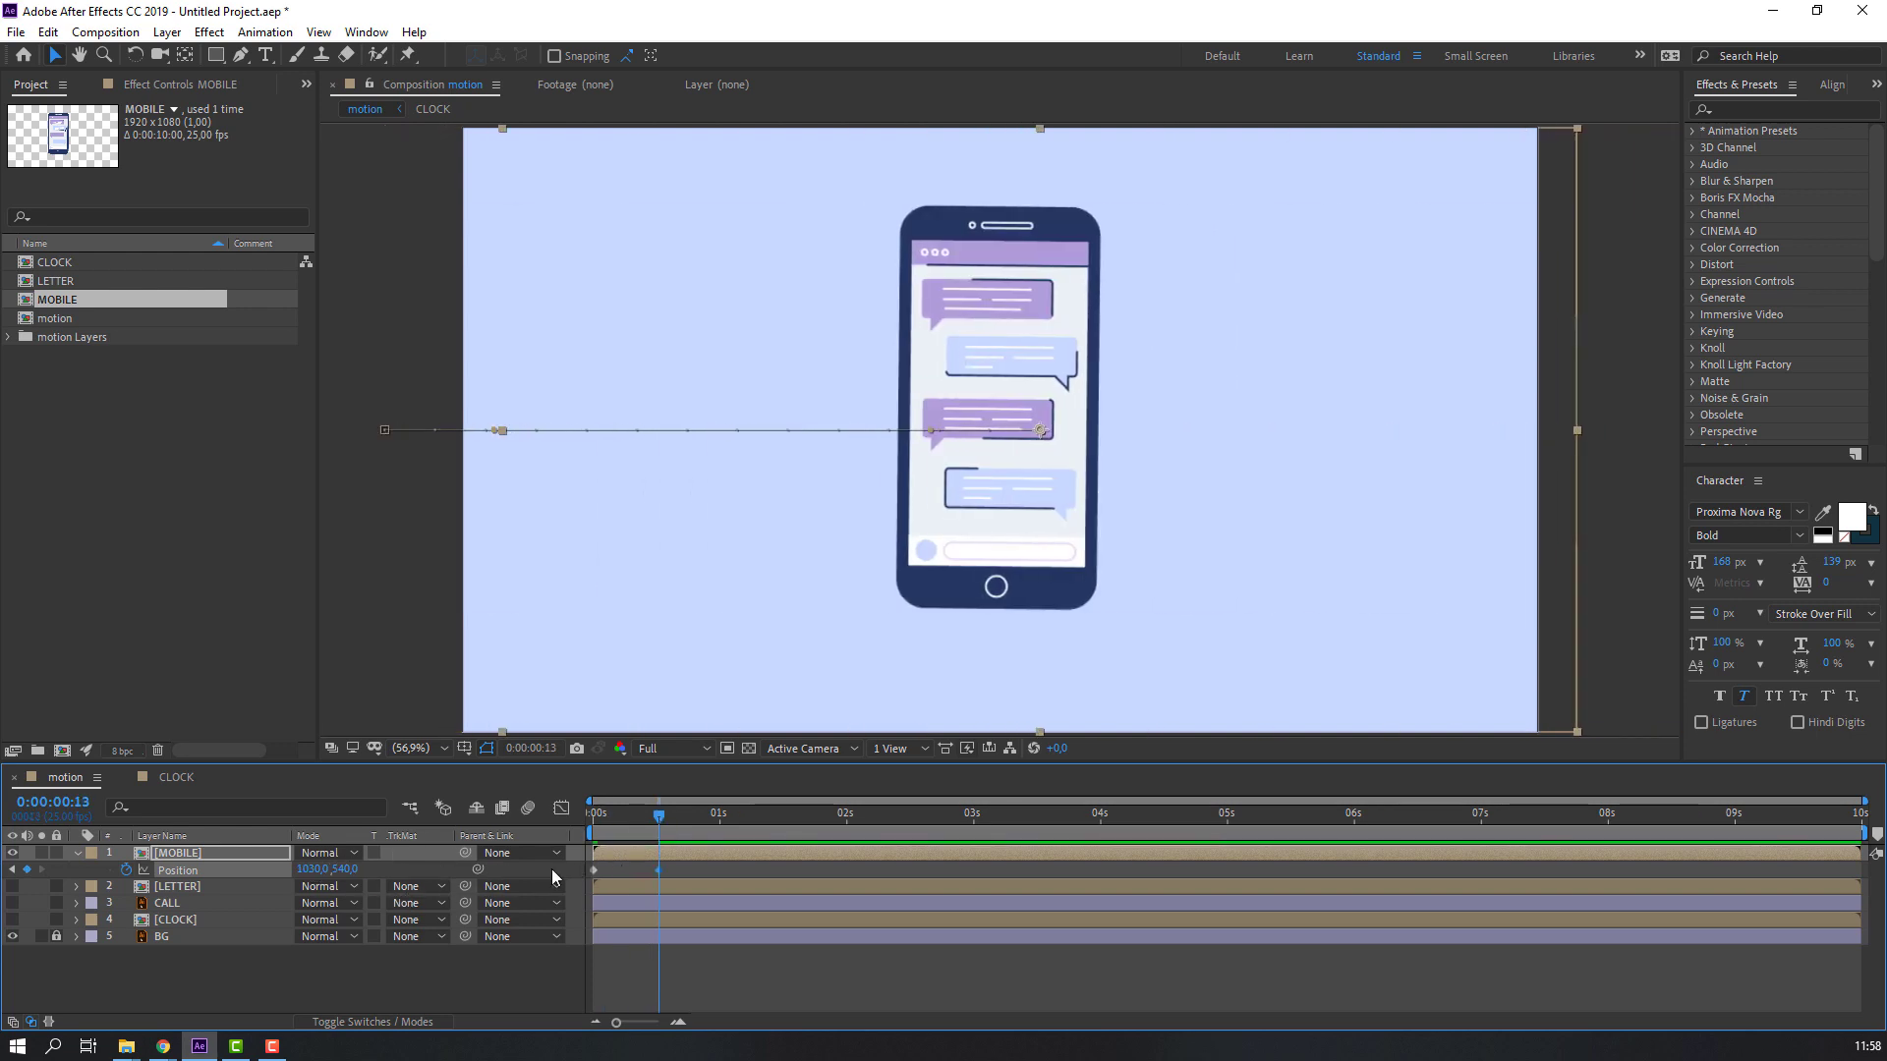
Keyframe the MOBILE layer's Rotation at 0° on frame 13 and add a slight tilt at frame 6.
key("shift+r")
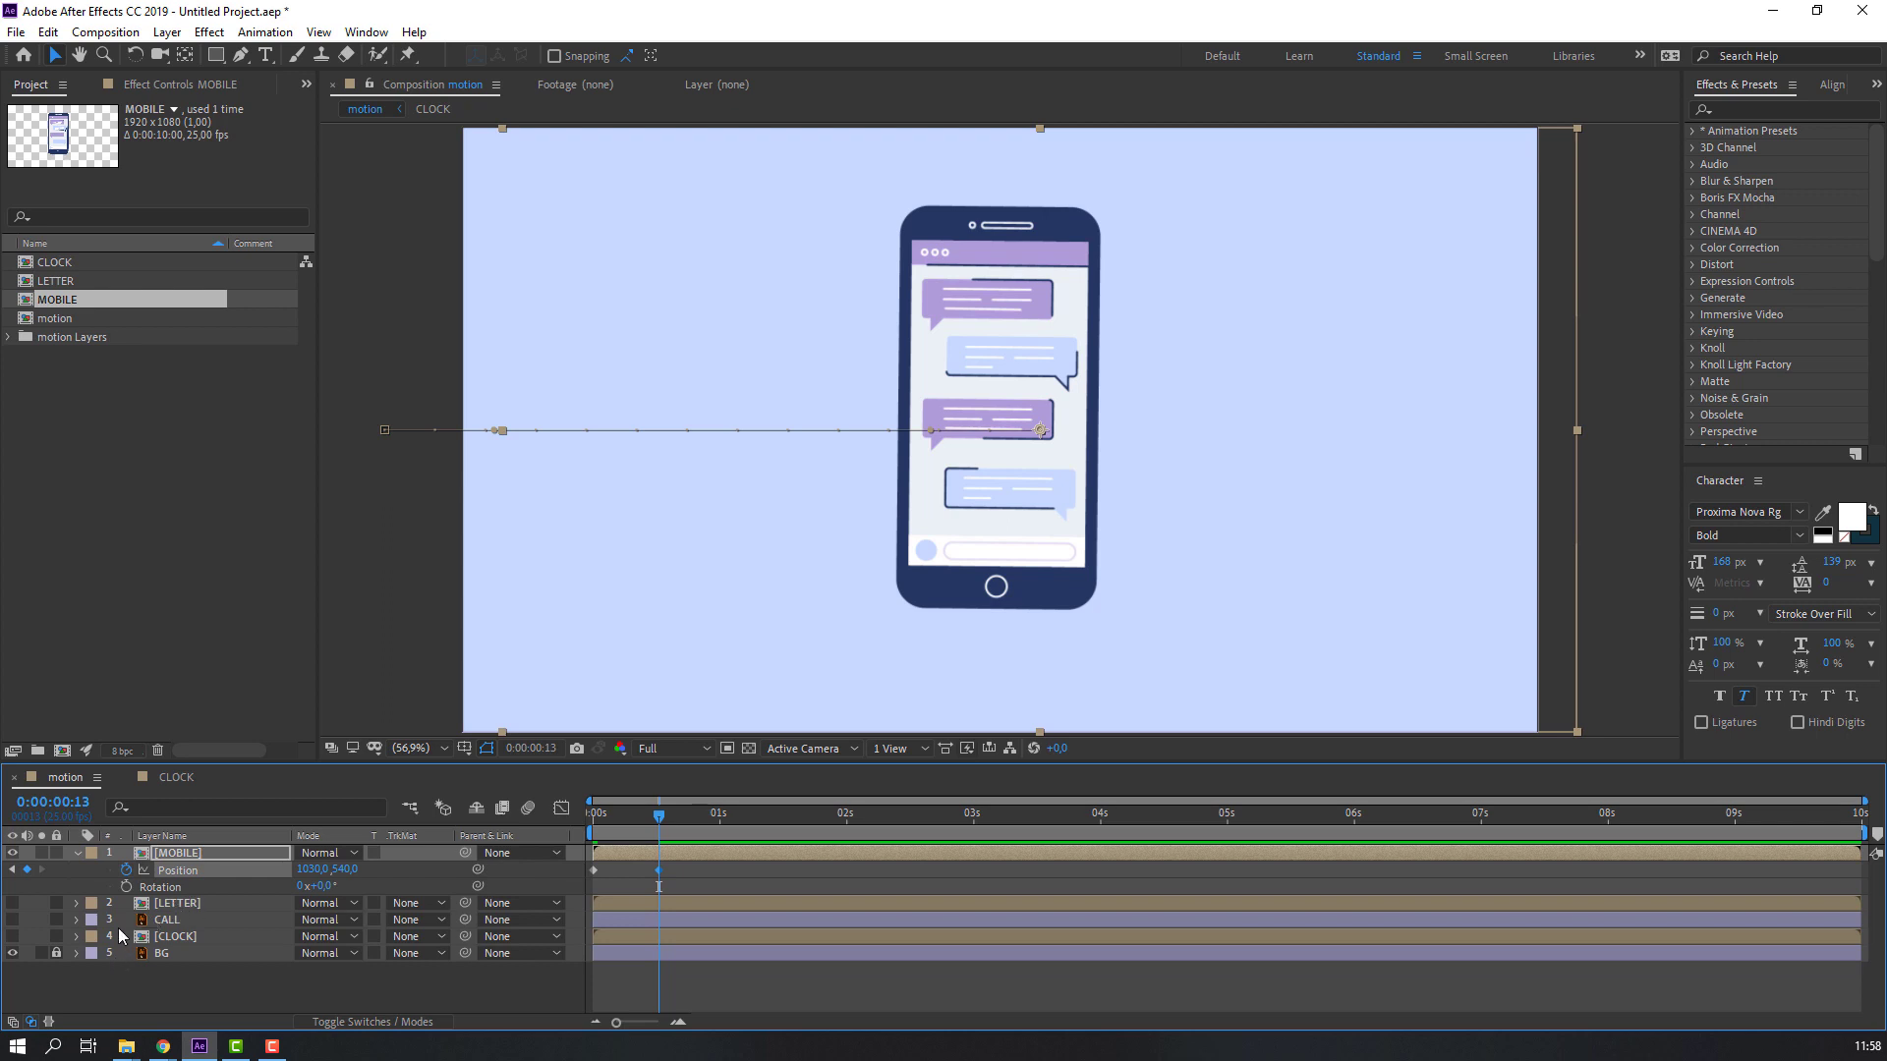
left_click(125, 887)
left_click_drag(661, 818, 625, 815)
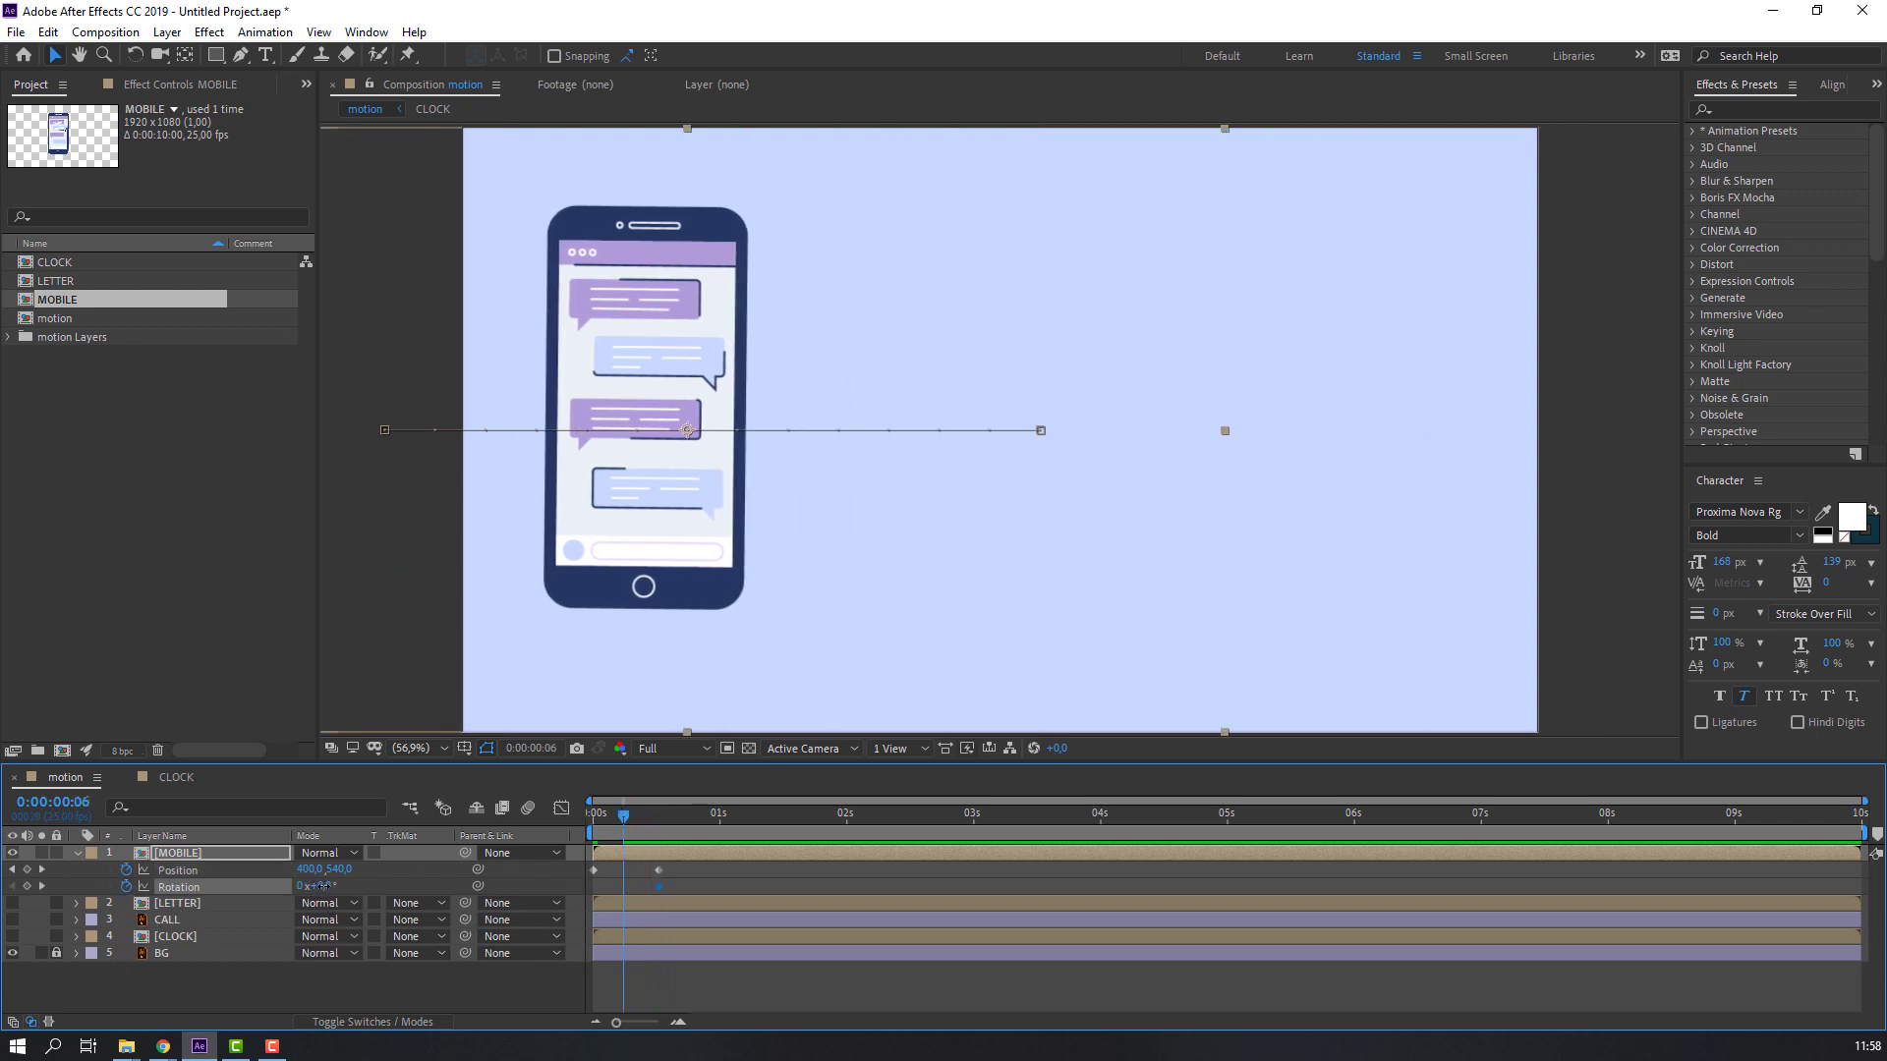
left_click_drag(323, 886, 328, 887)
Apply Easy Ease to all Position and Rotation keyframes of the MOBILE layer.
left_click_drag(613, 817, 596, 871)
right_click(595, 871)
mouse_move(728, 857)
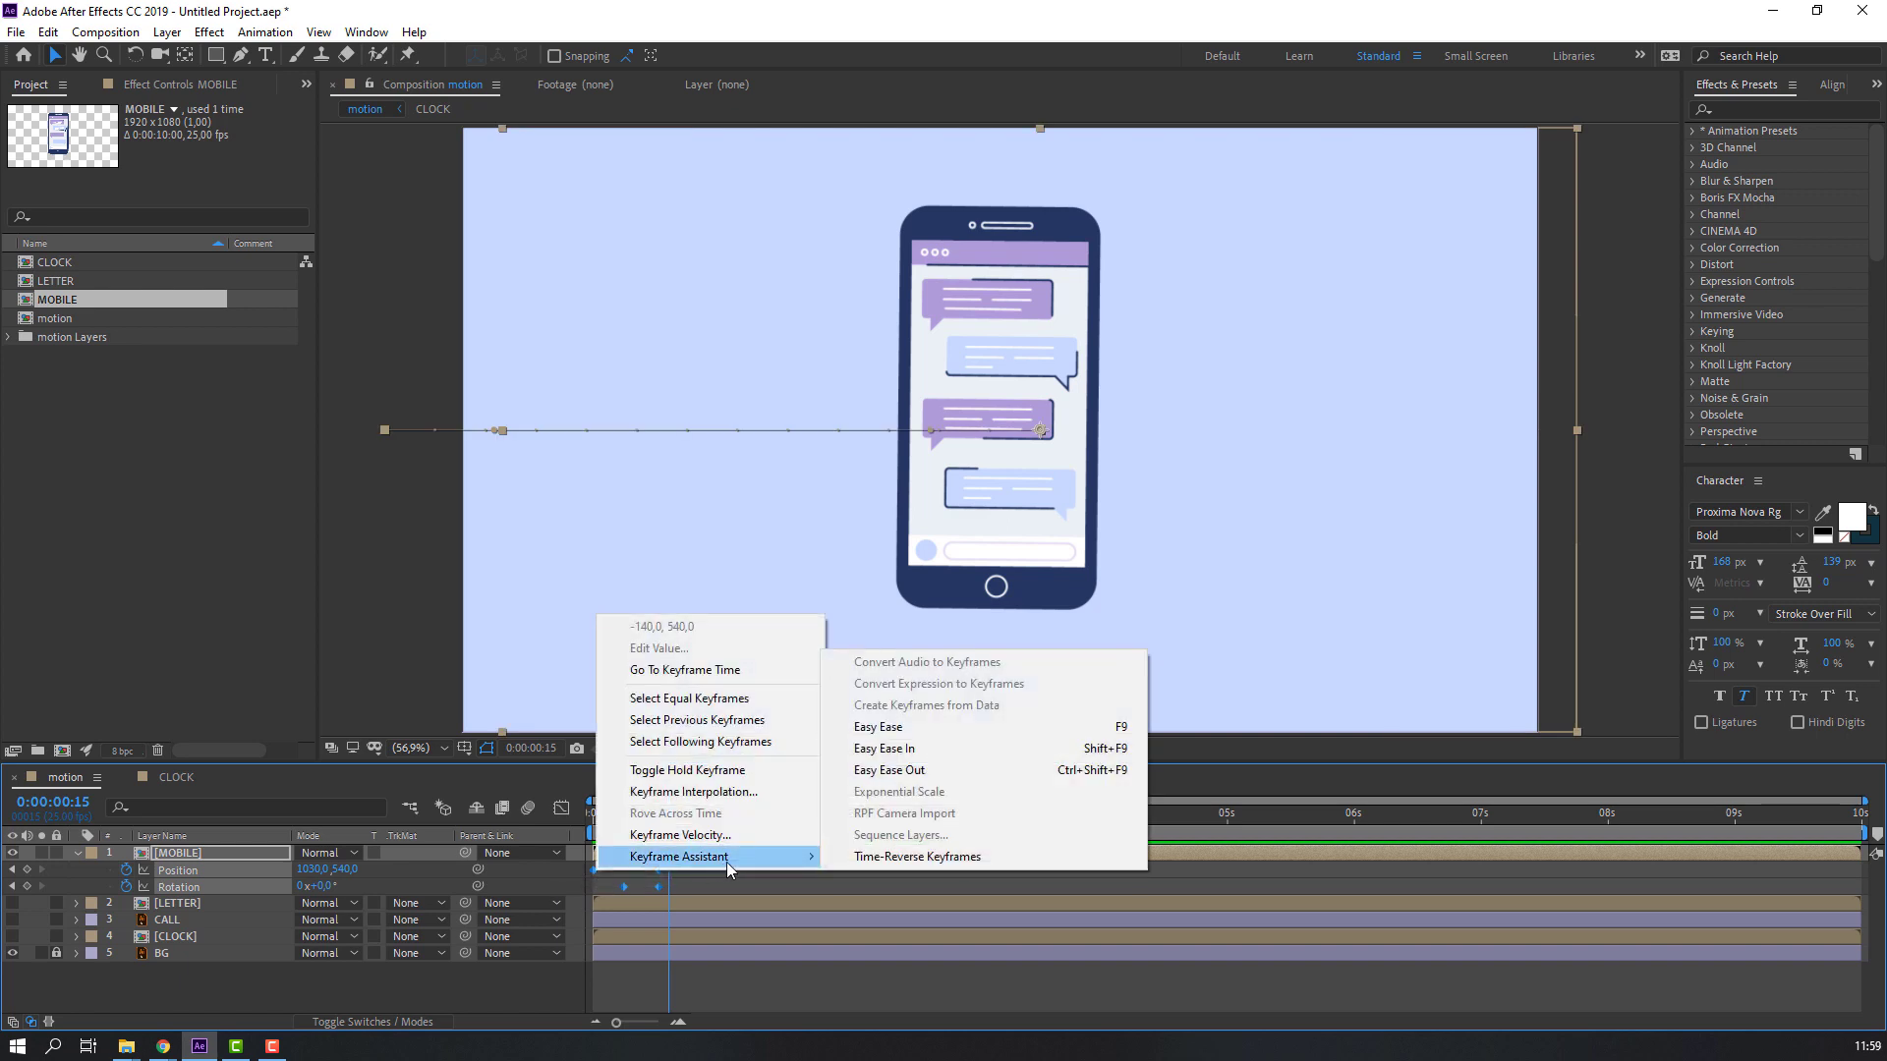
left_click(896, 732)
left_click(709, 990)
Reshape the MOBILE layer's speed graph by extending the end keyframes' ease handles so the motion starts fast and slows gradually.
left_click_drag(686, 865, 578, 875)
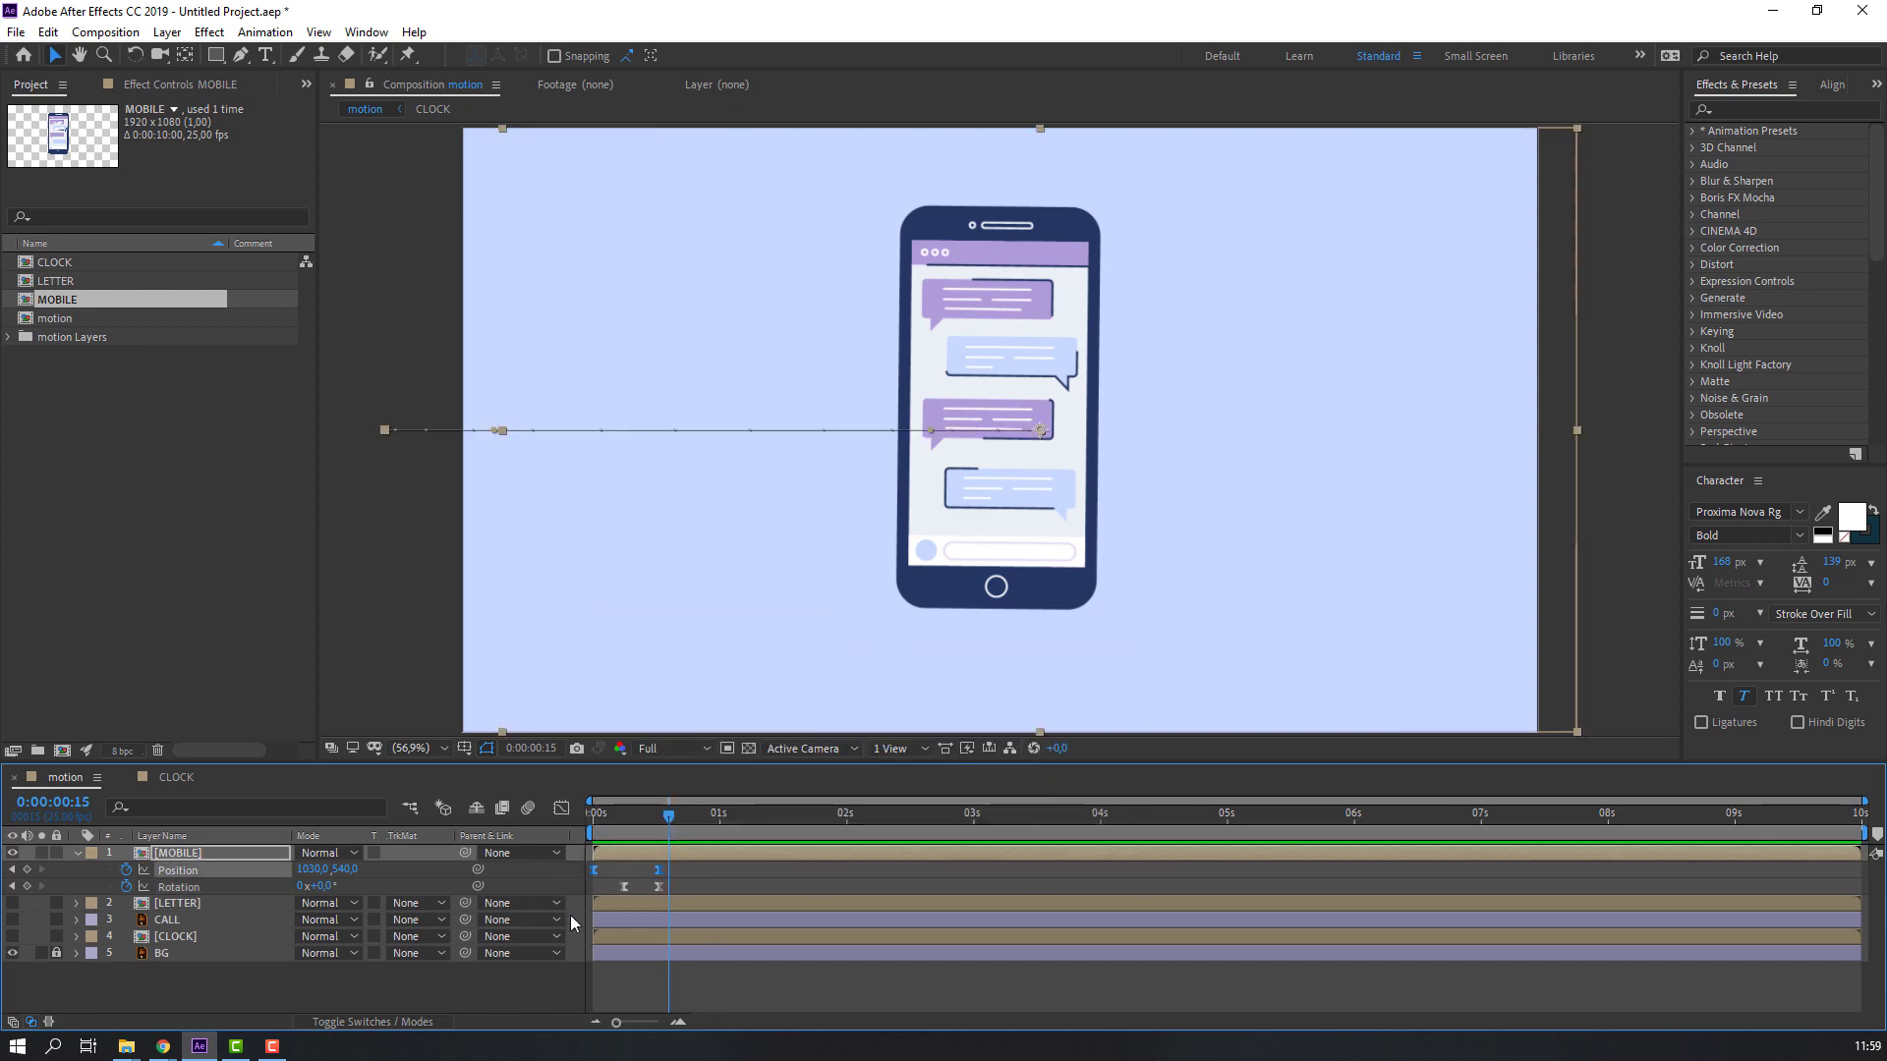
left_click(562, 810)
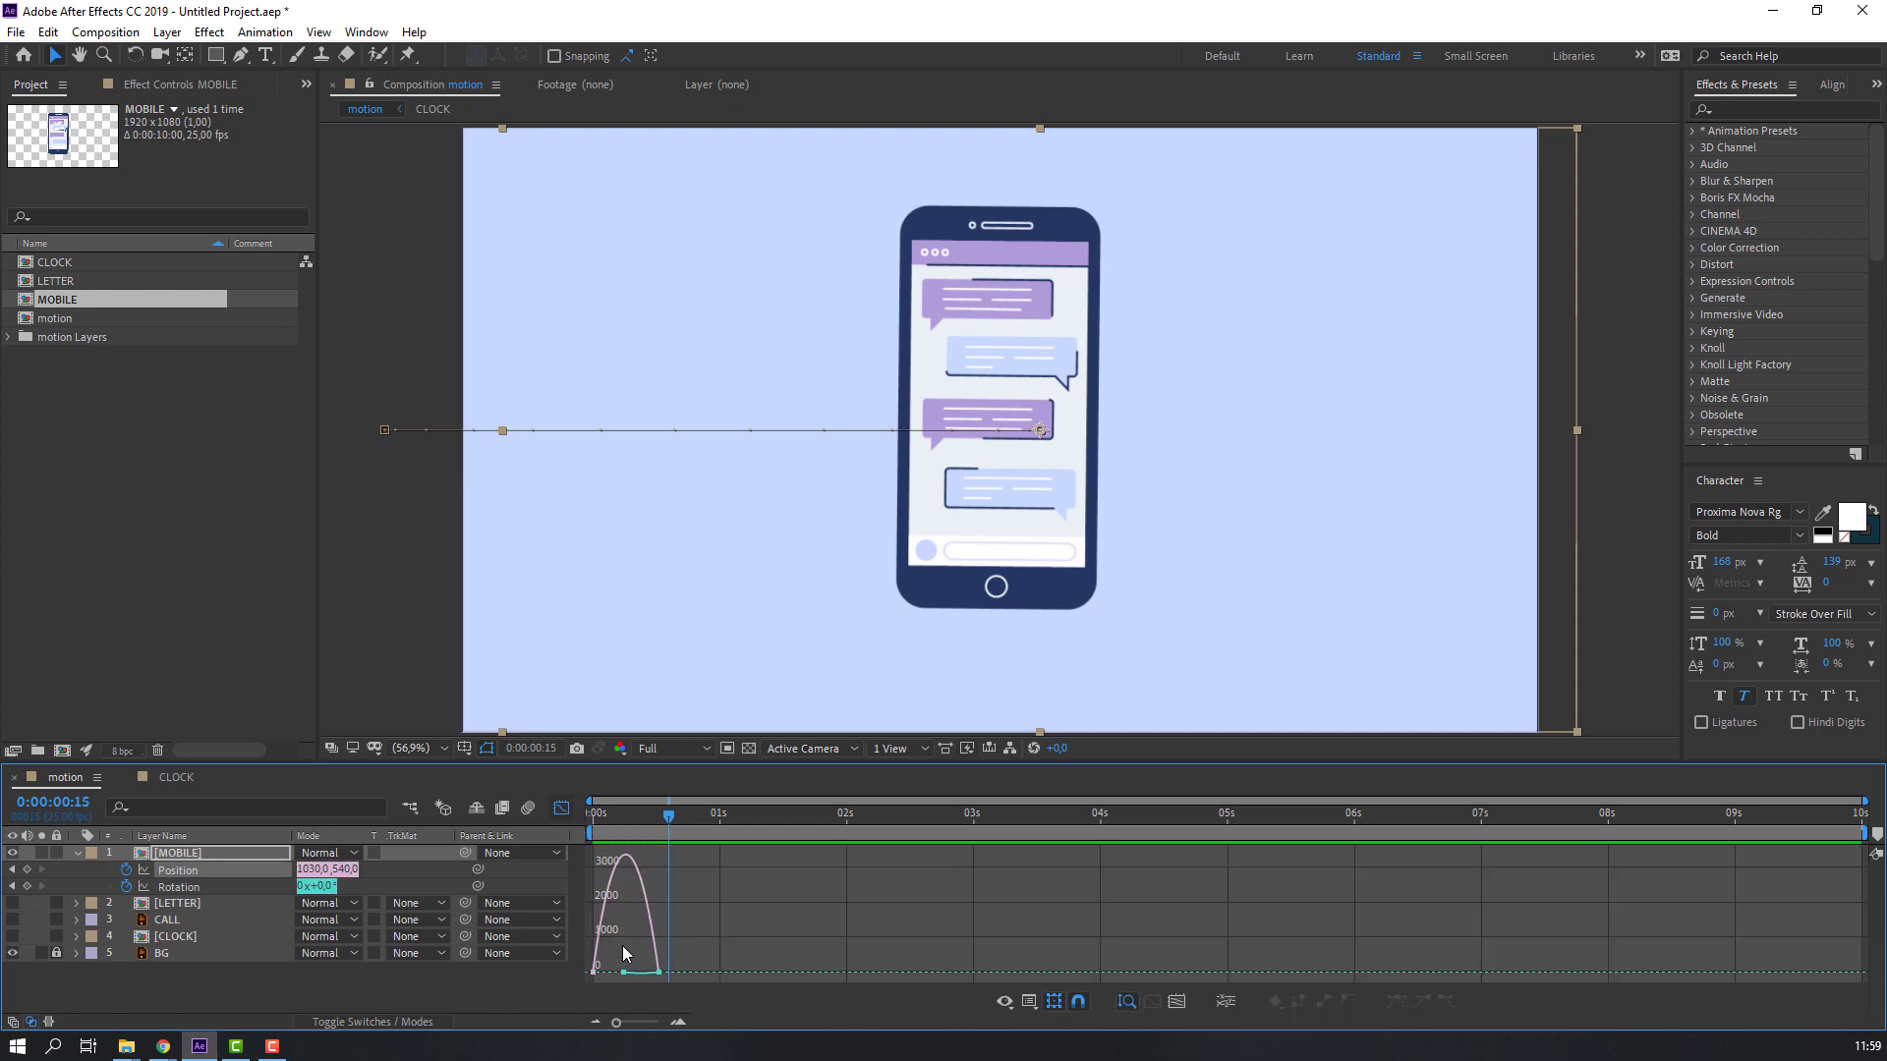
left_click(657, 972)
scroll(707, 964, "up", 3)
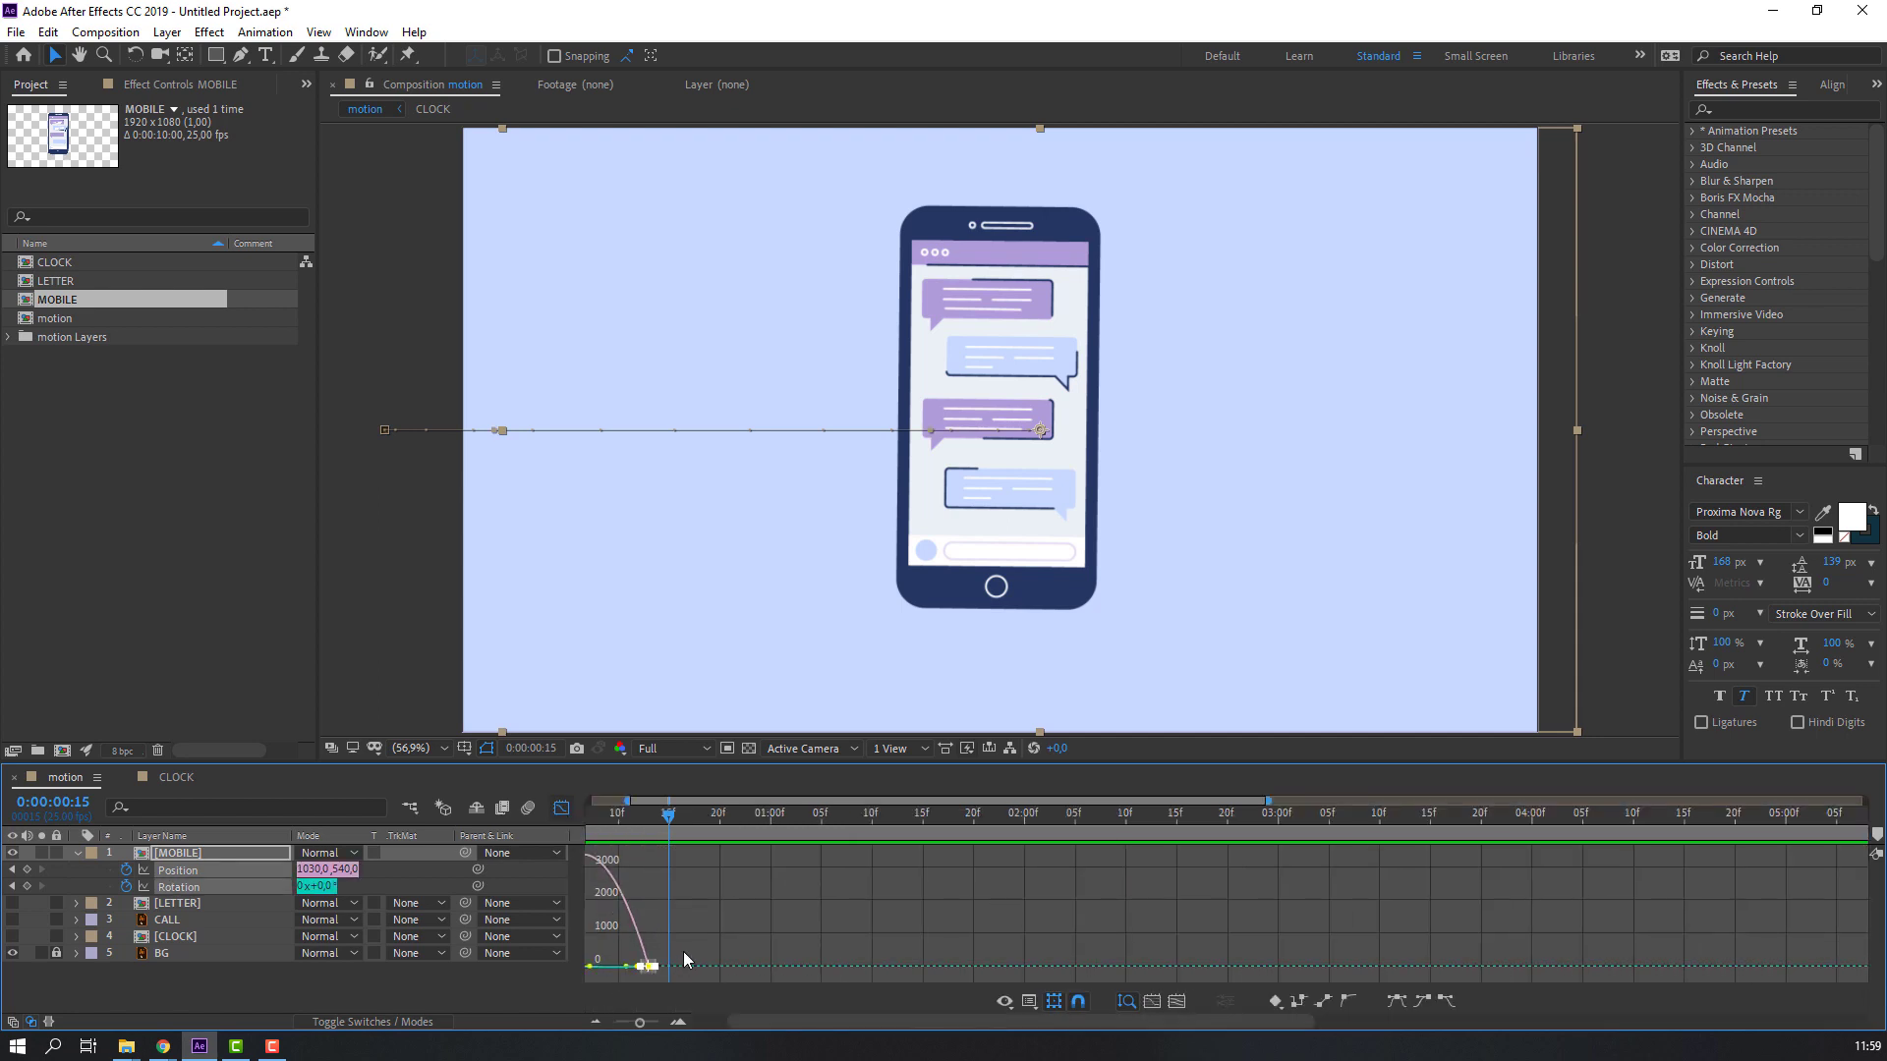
left_click_drag(704, 974, 674, 973)
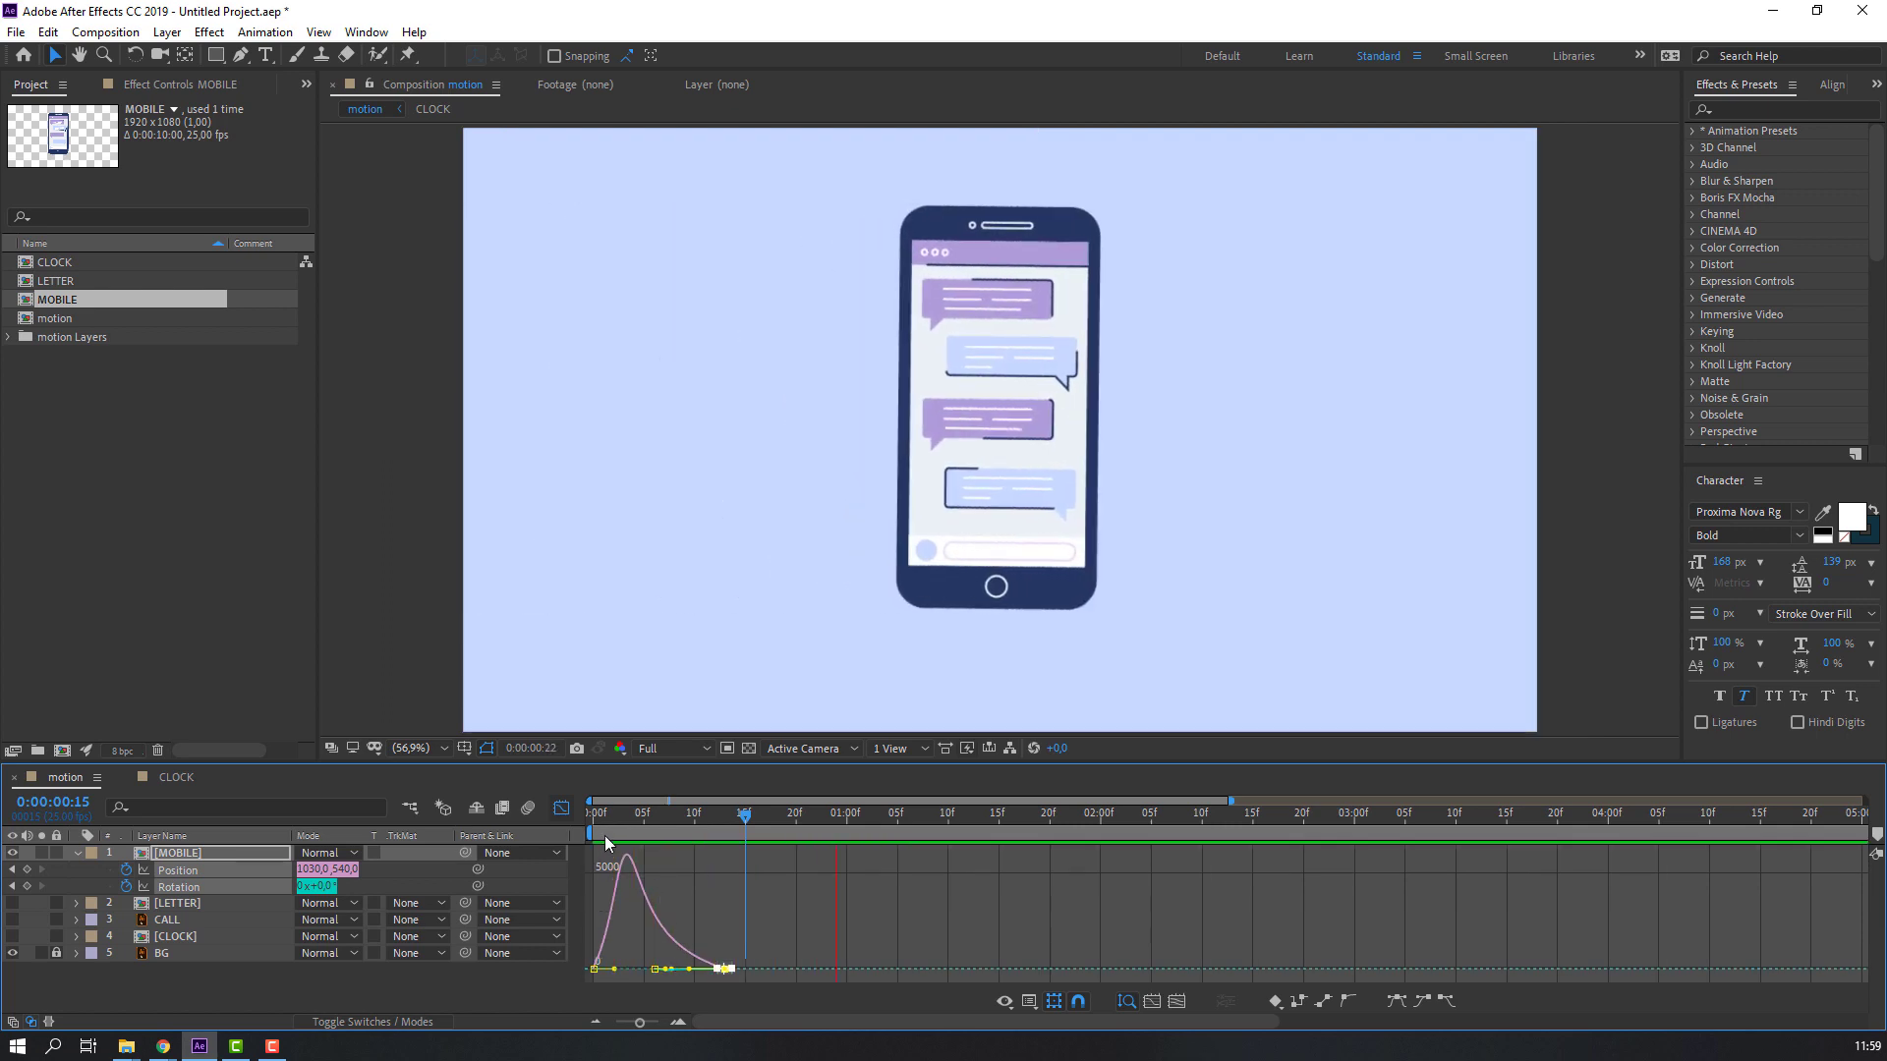
Leave the graph editor, delay the MOBILE layer's end keyframes to about frame 20 and preview the motion.
key("shift+F3")
left_click_drag(722, 887, 781, 889)
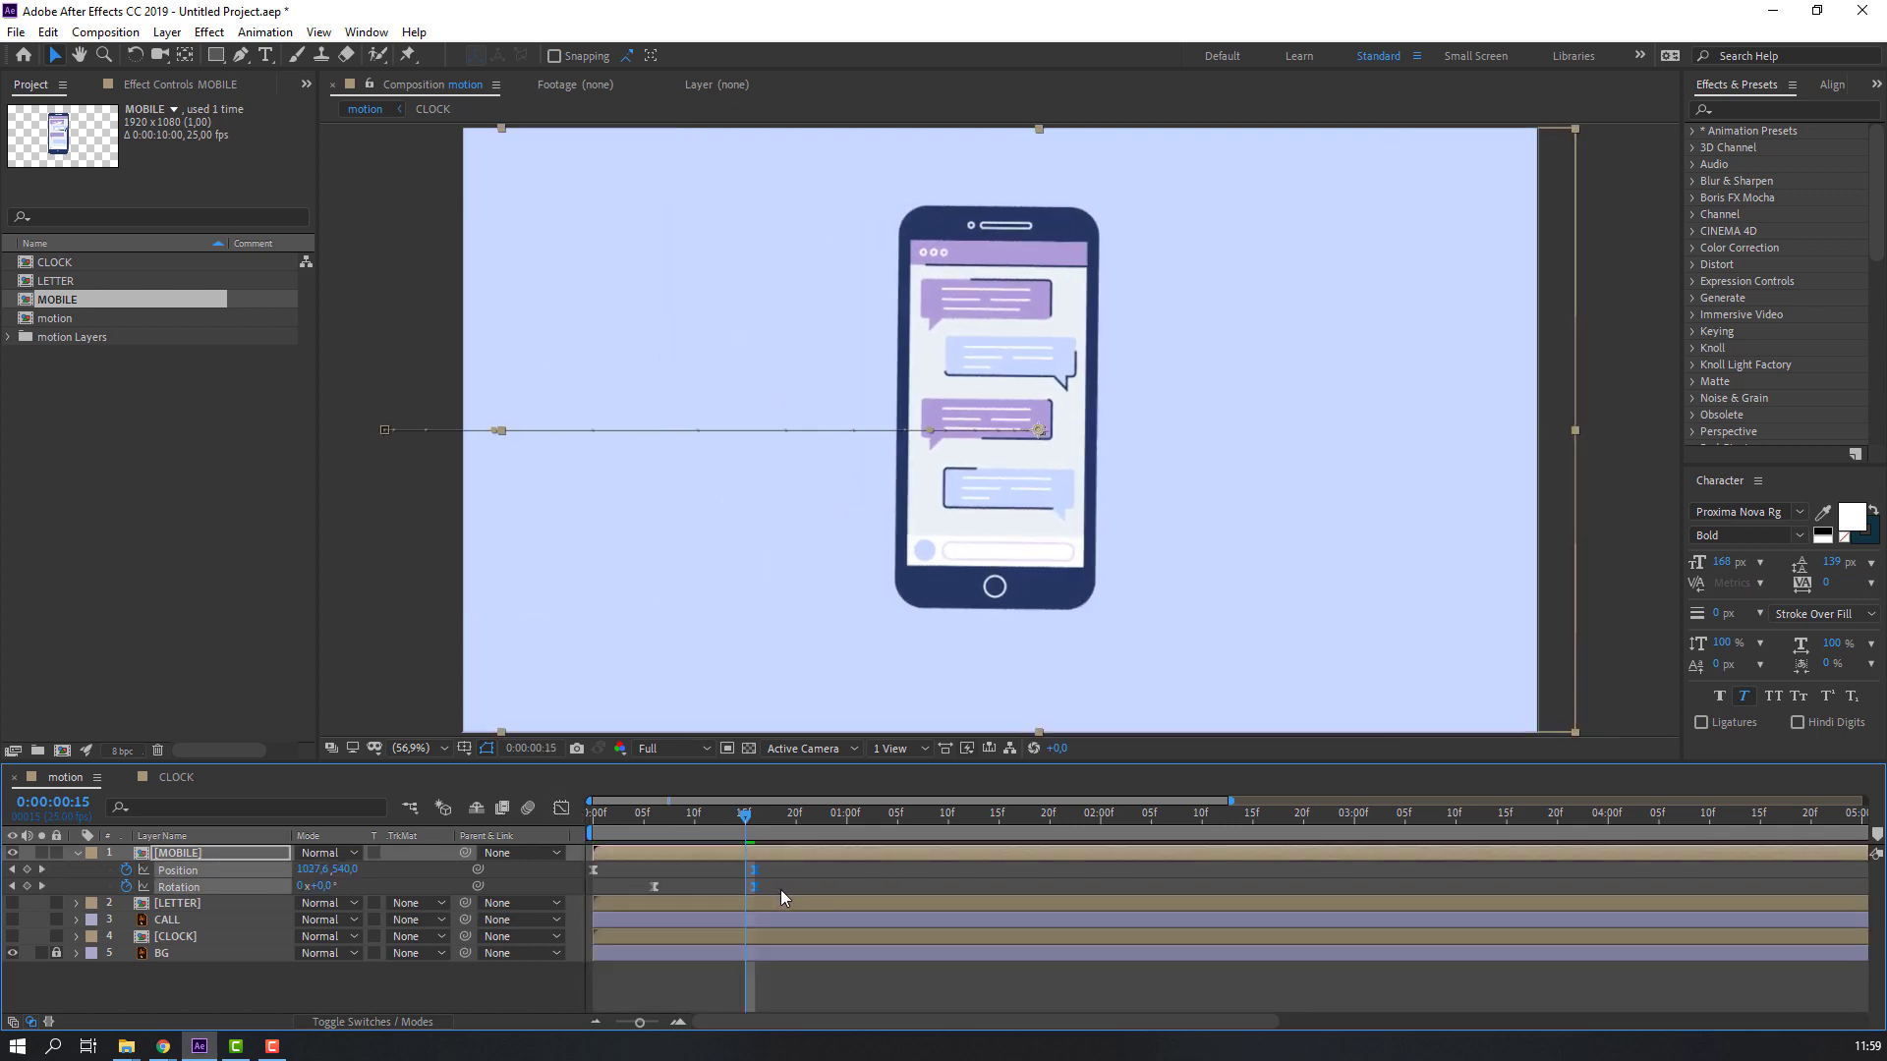
key("space")
left_click_drag(754, 819, 806, 817)
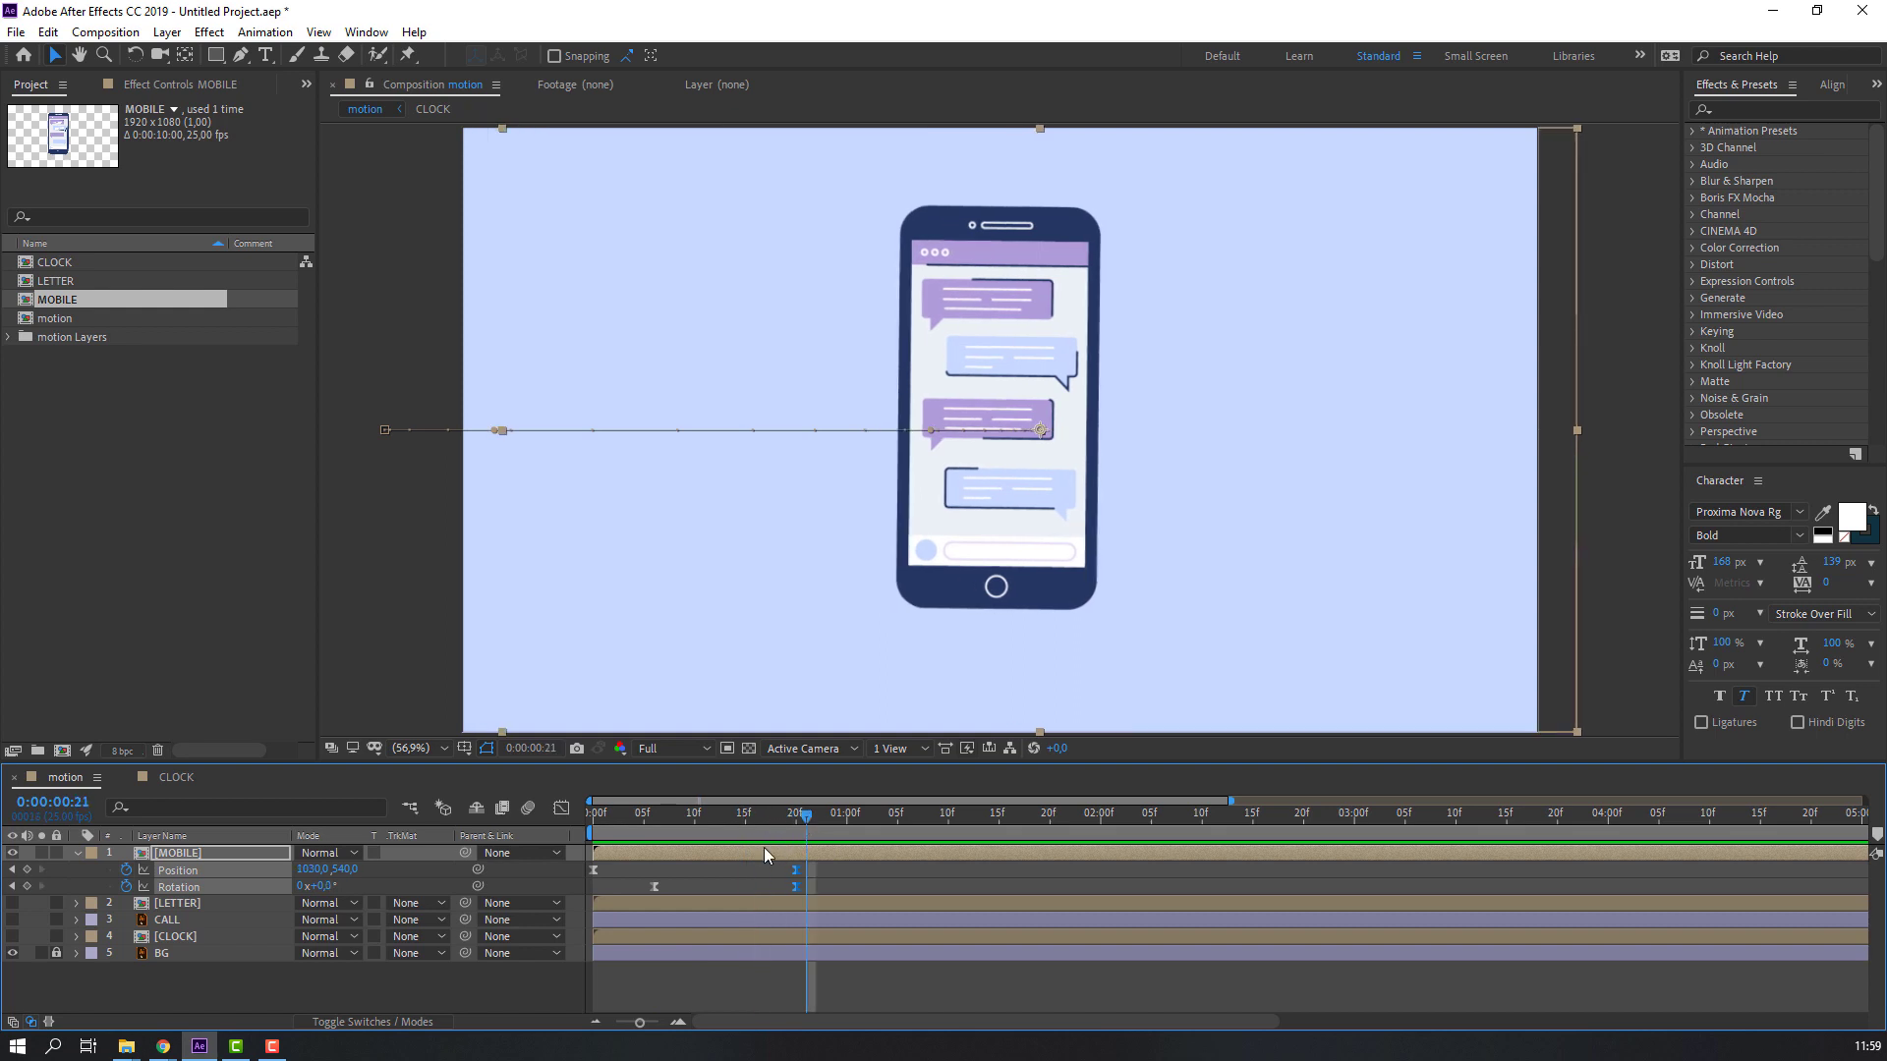
Open the MOBILE pre-composition and solo the four message layers.
double_click(179, 853)
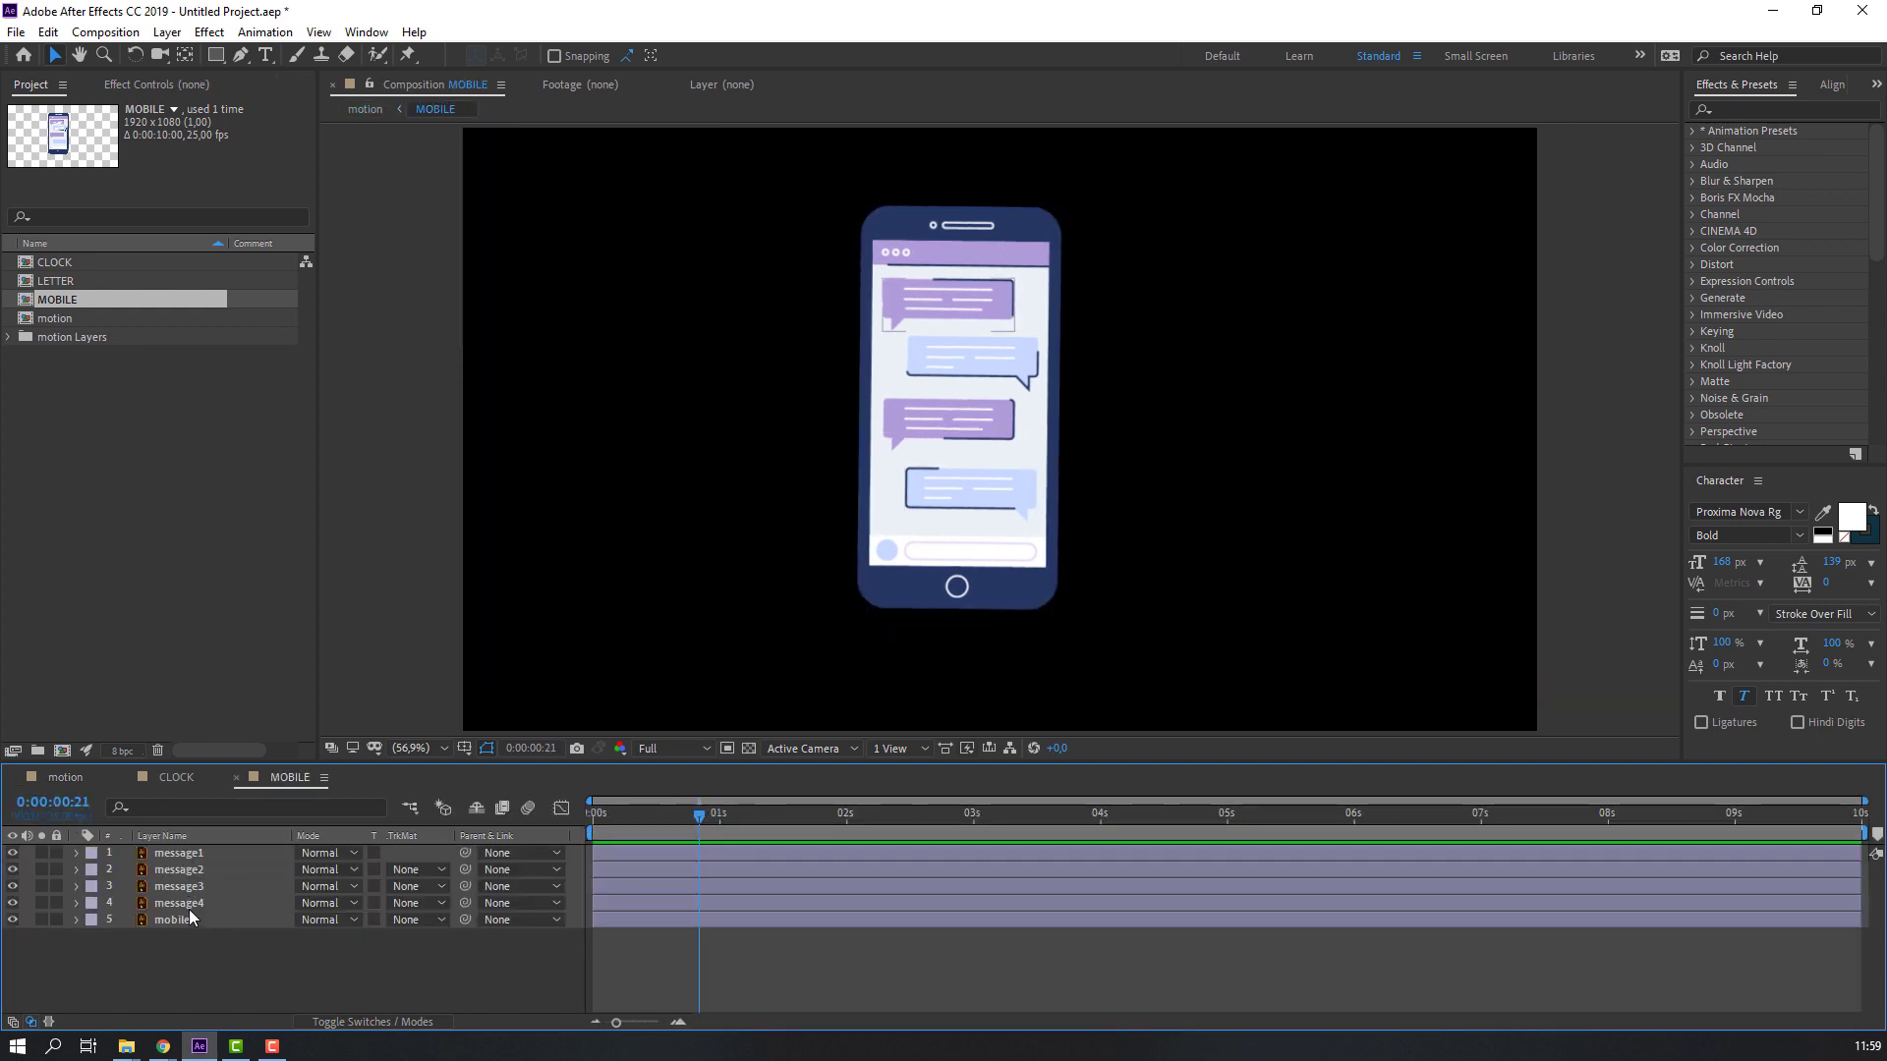
left_click(189, 910)
left_click(177, 859, "shift")
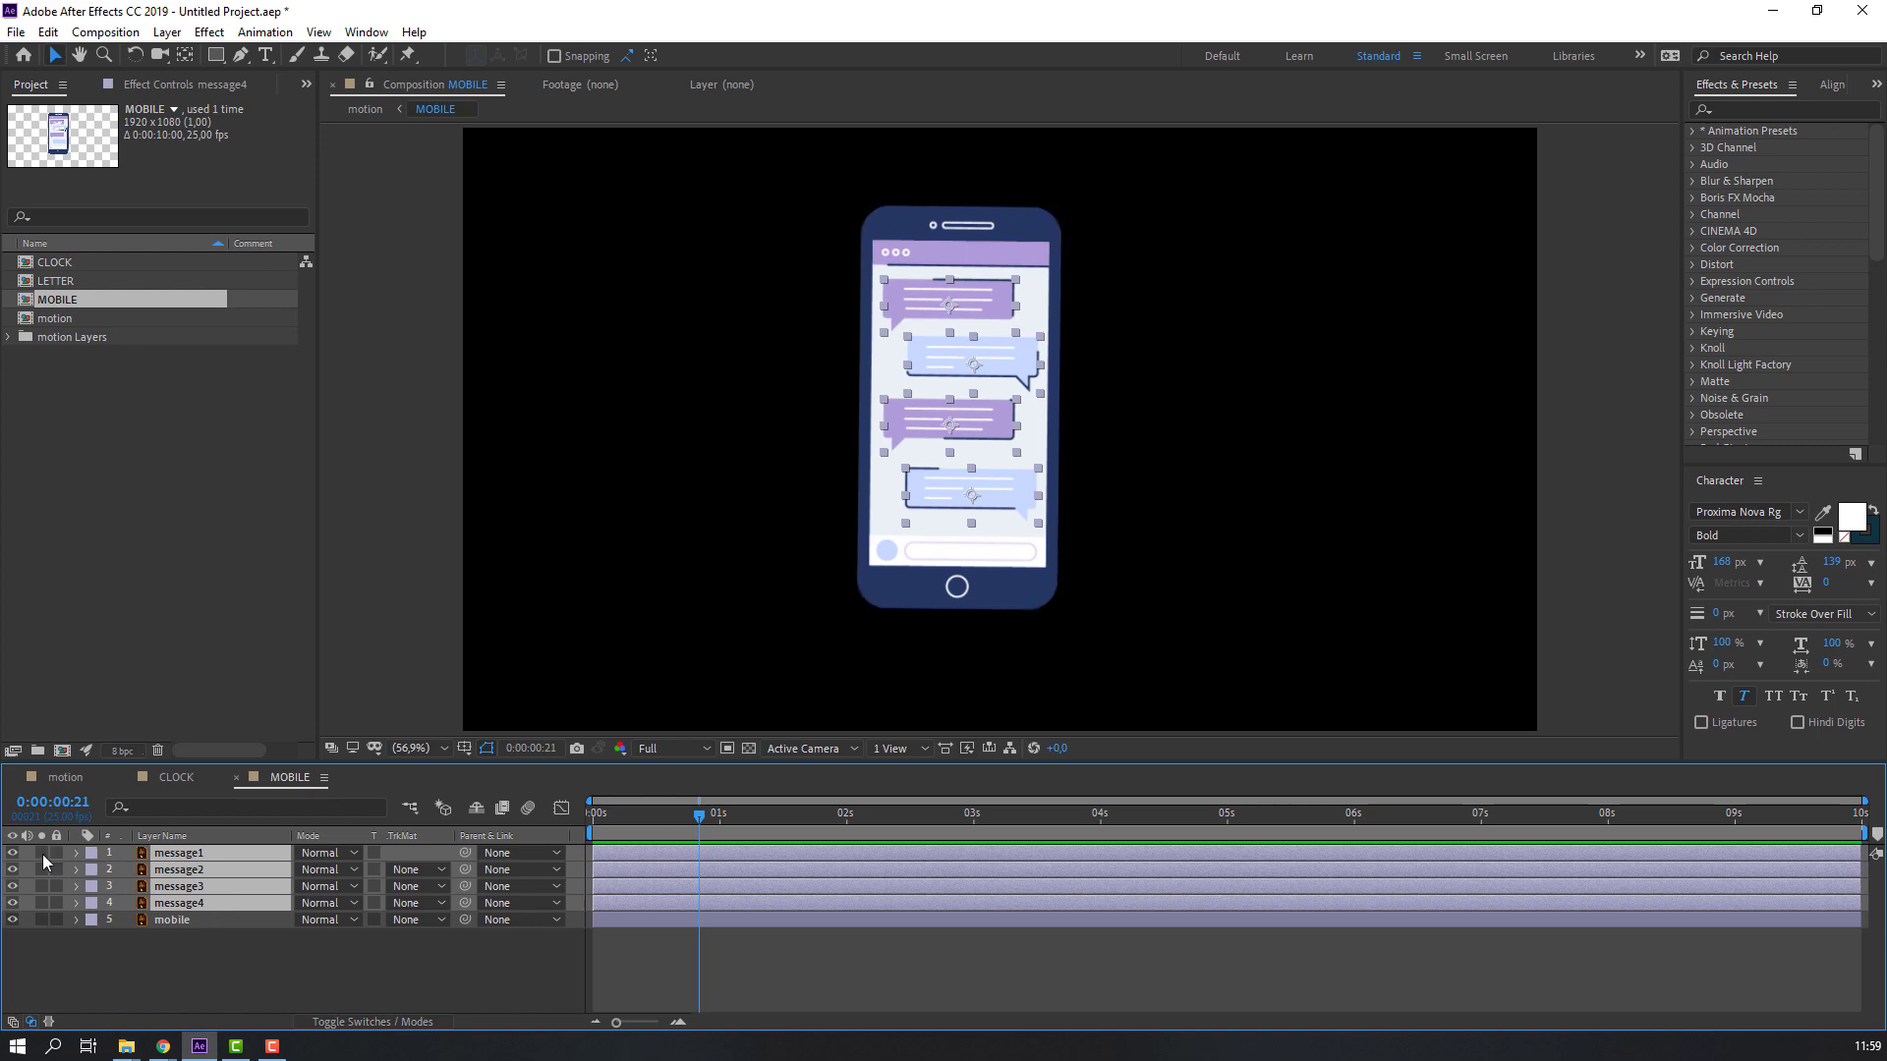
left_click_drag(41, 853, 41, 903)
Move the anchor points of the message1 and message2 layers to the tips of their speech-bubble tails.
scroll(1051, 538, "up", 2)
left_click_drag(1052, 539, 894, 504)
left_click(1057, 531)
scroll(1058, 530, "up", 1)
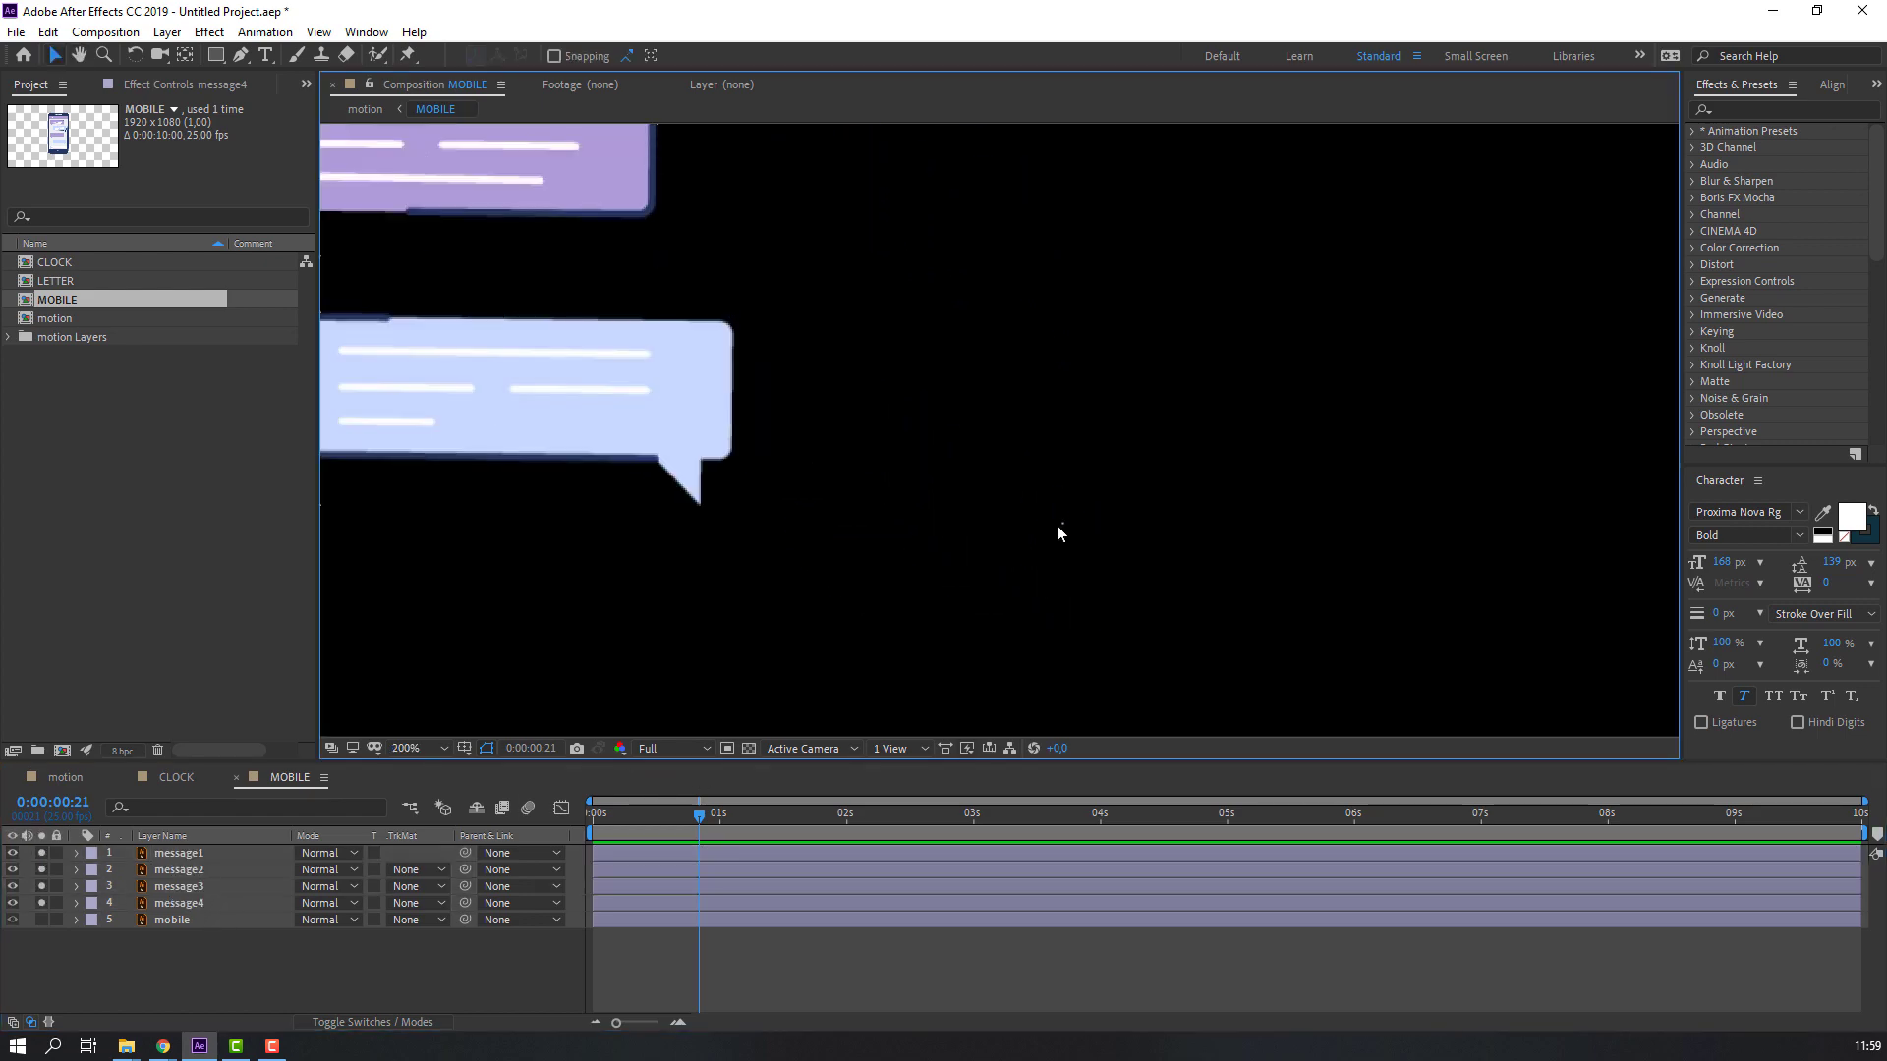
left_click_drag(623, 422, 846, 433)
left_click(716, 455)
left_click(187, 56)
left_click_drag(725, 420, 918, 509)
left_click_drag(872, 250, 840, 377)
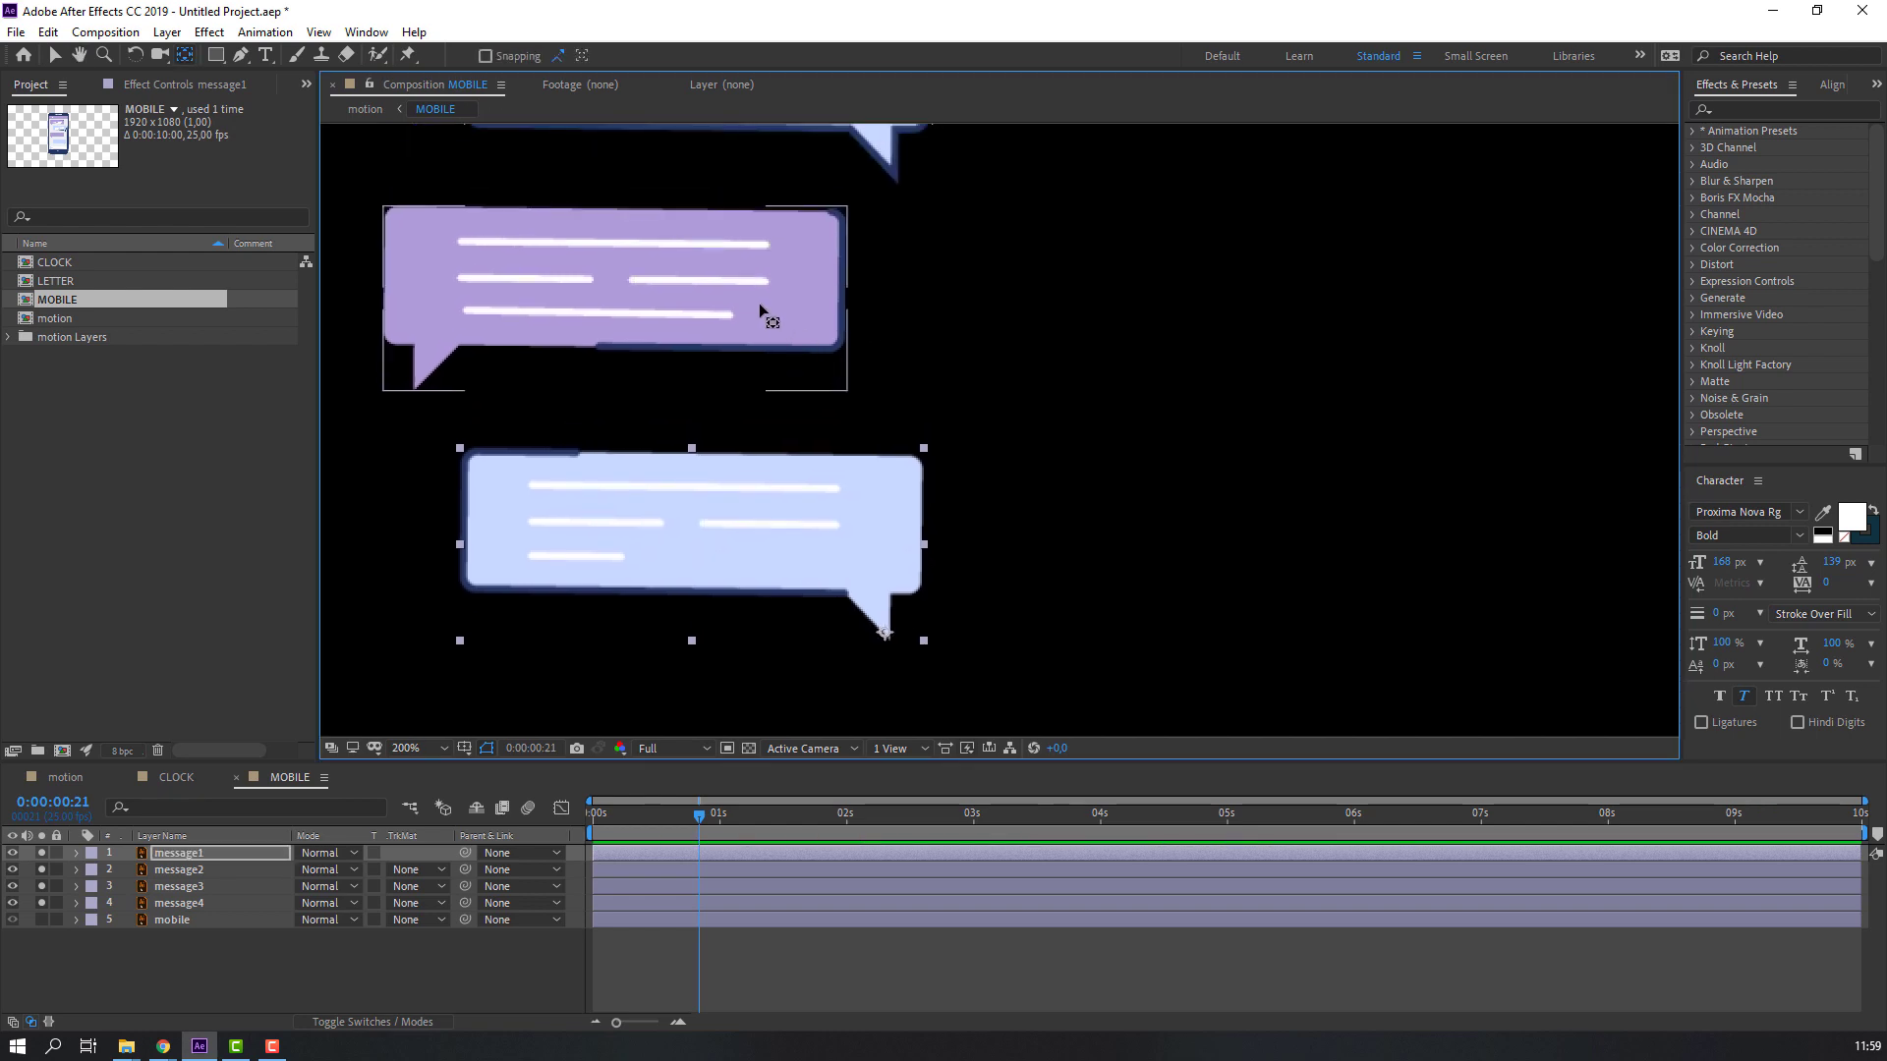
left_click(760, 311)
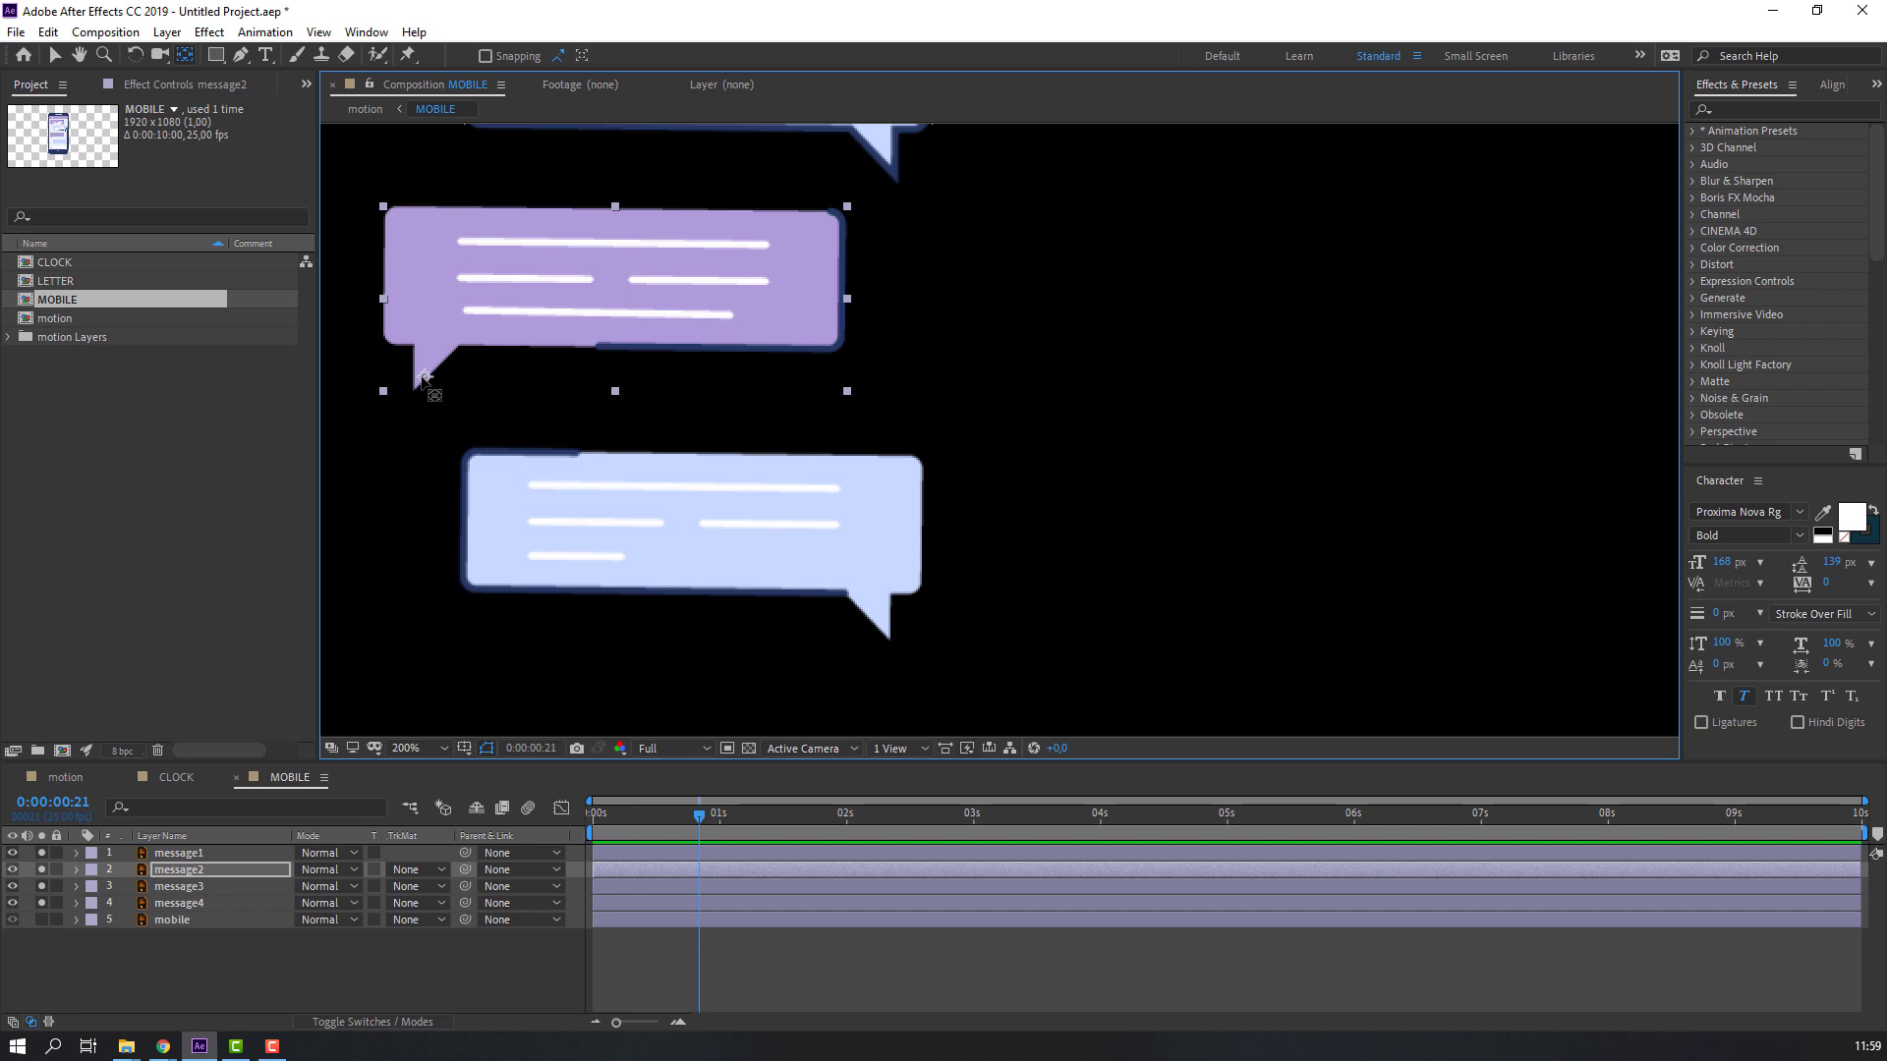
left_click_drag(868, 141, 765, 329)
Move the anchor points of message3 and message4 to their bubble tail tips, and unsolo all four message layers.
left_click(612, 265)
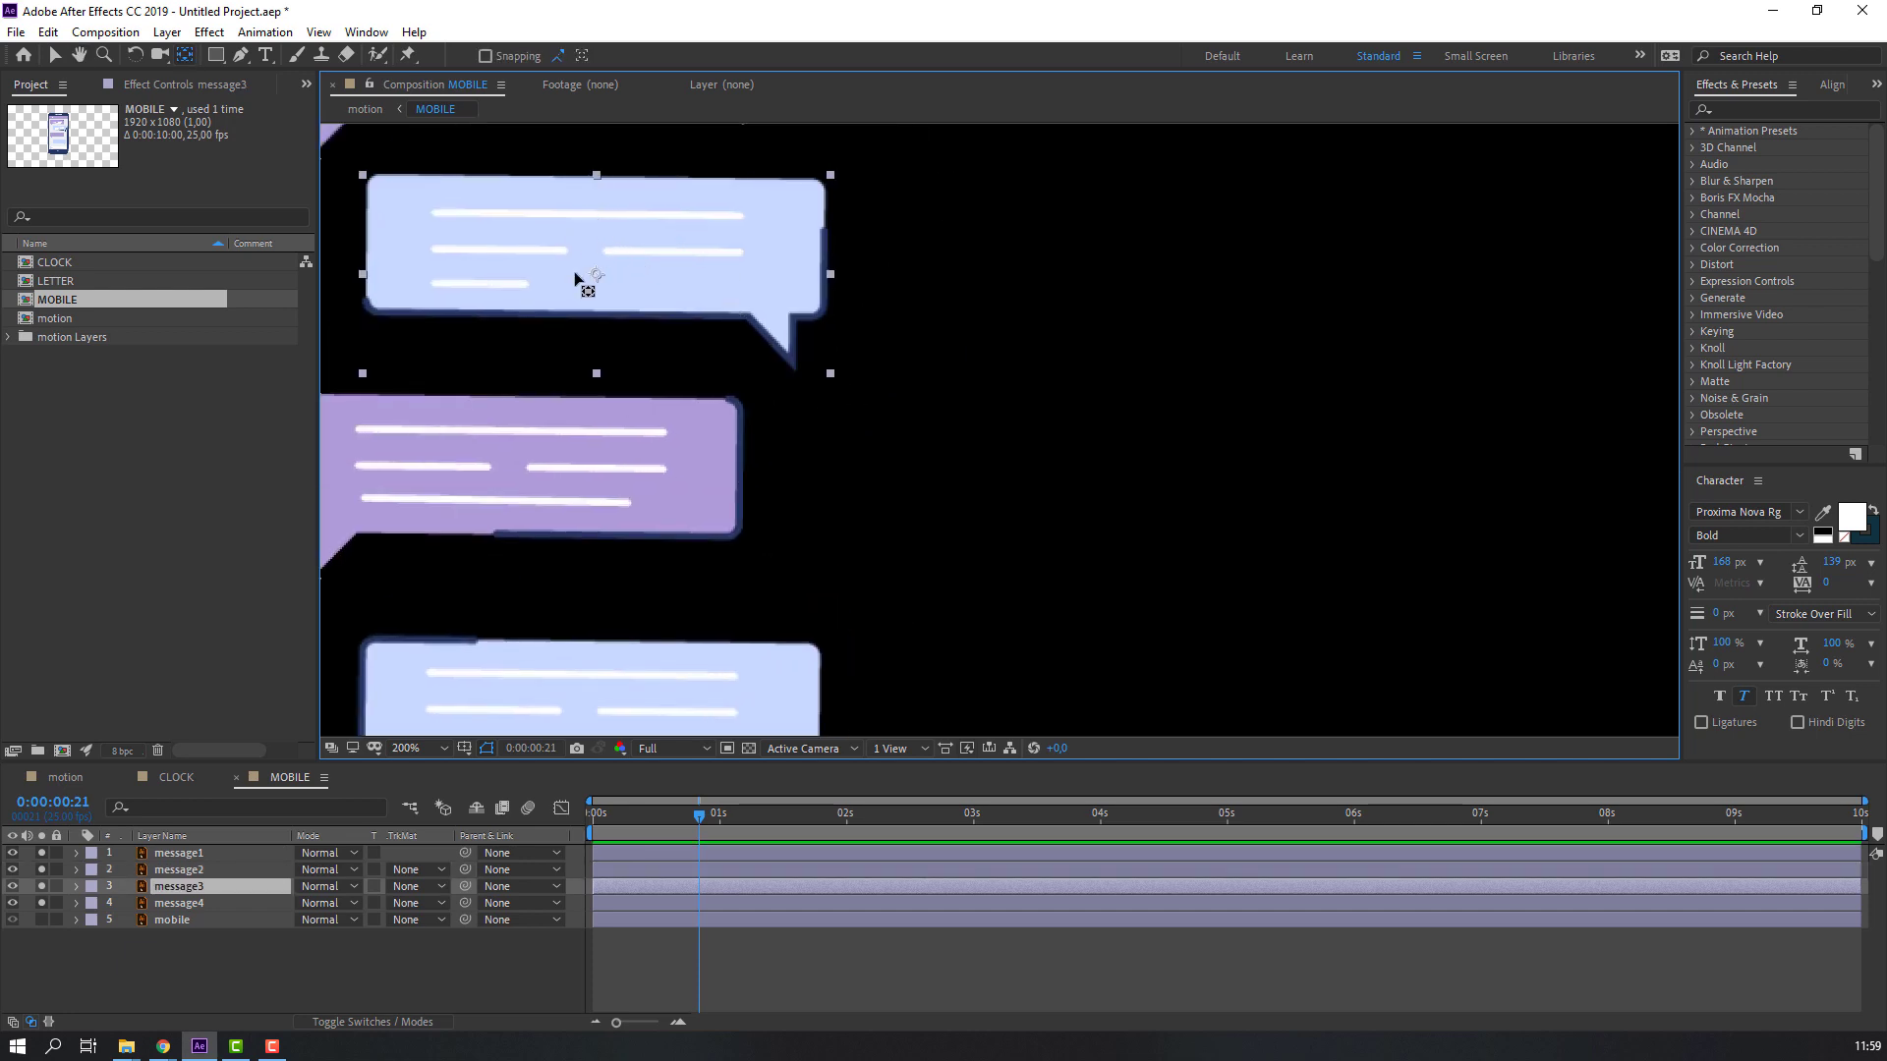
left_click_drag(590, 241, 867, 443)
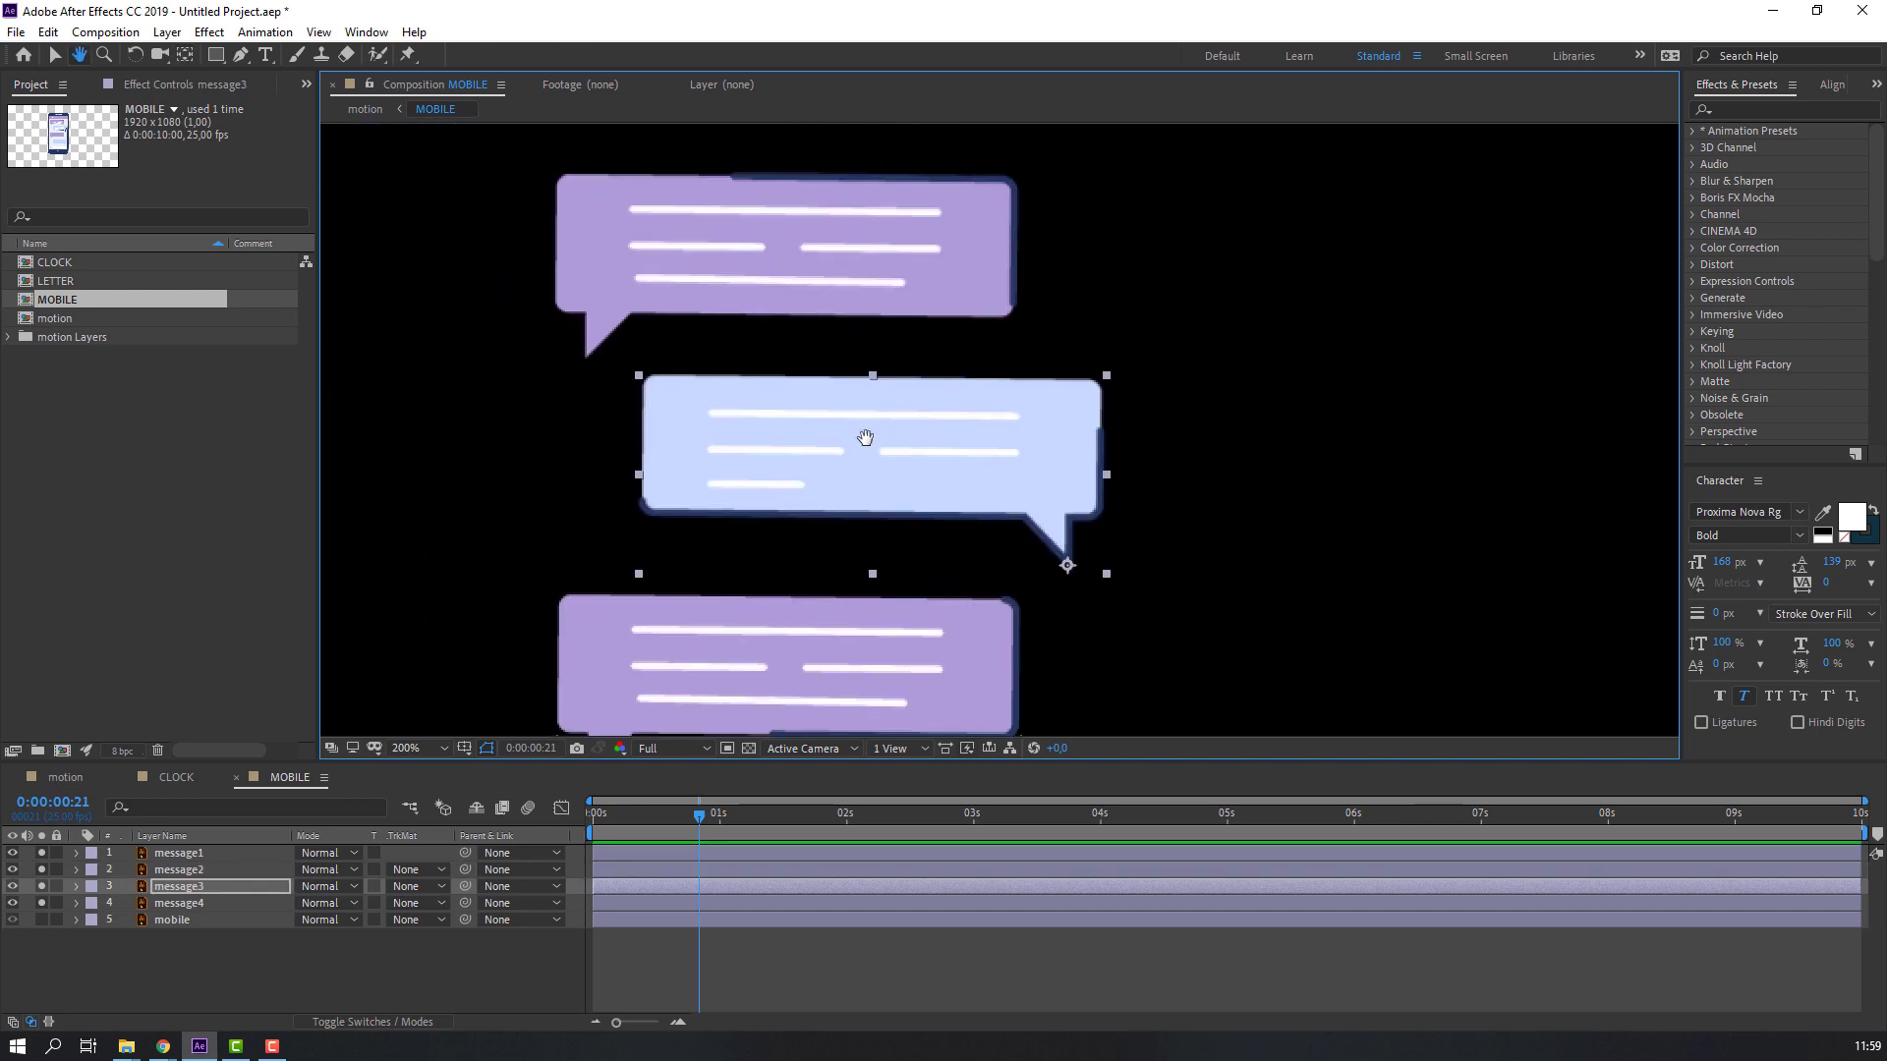
left_click(757, 280)
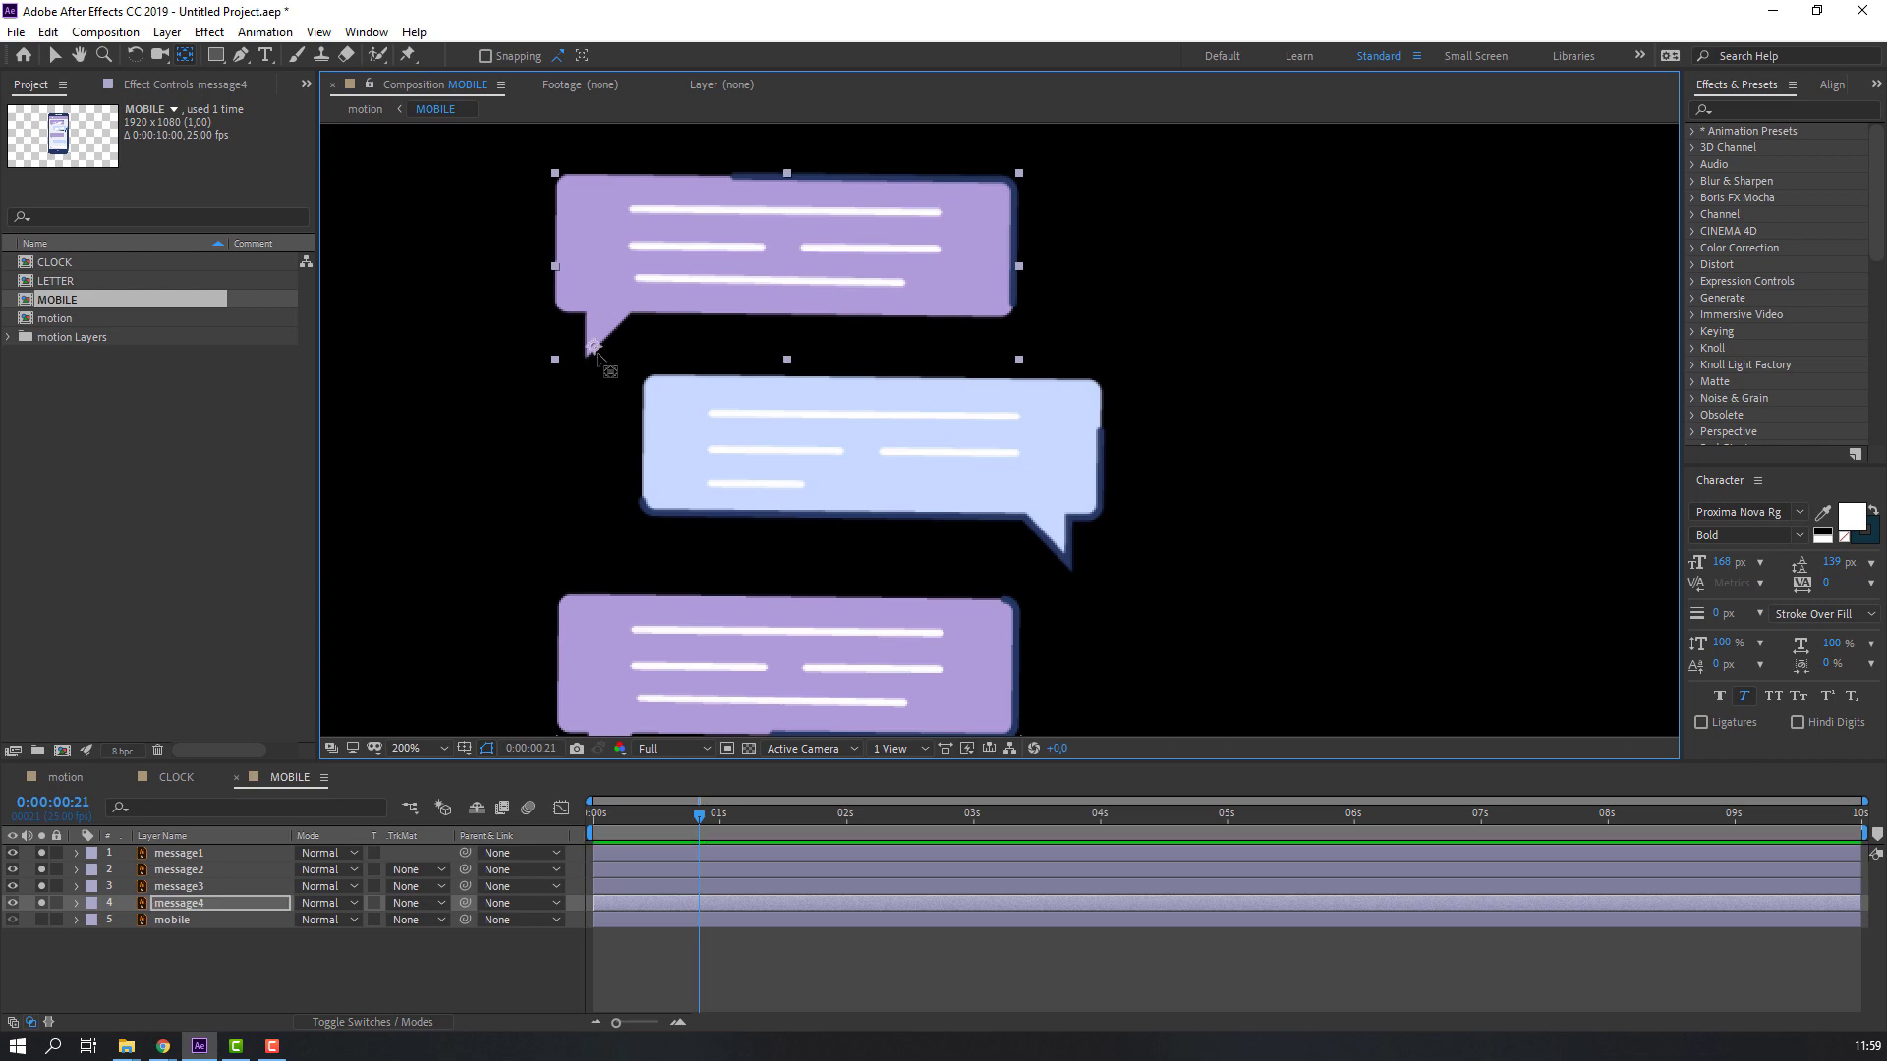
left_click(55, 55)
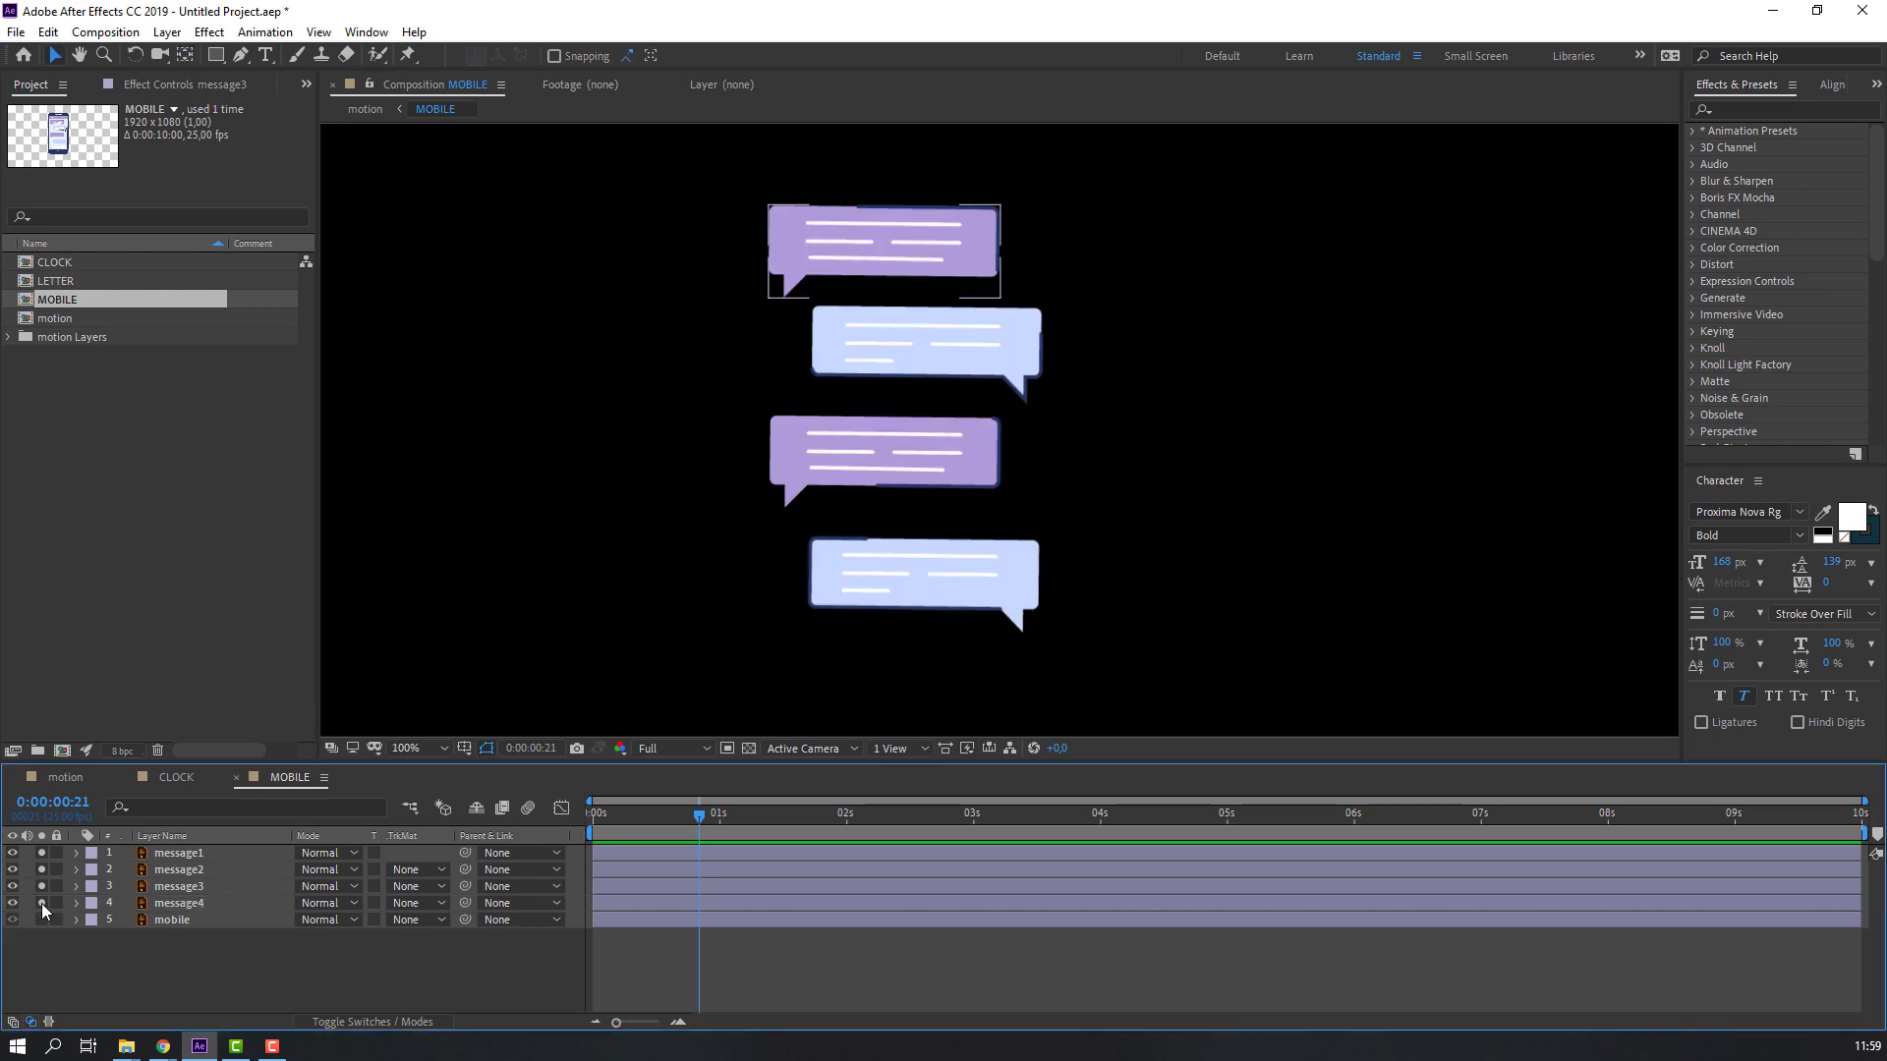
left_click_drag(41, 903, 41, 853)
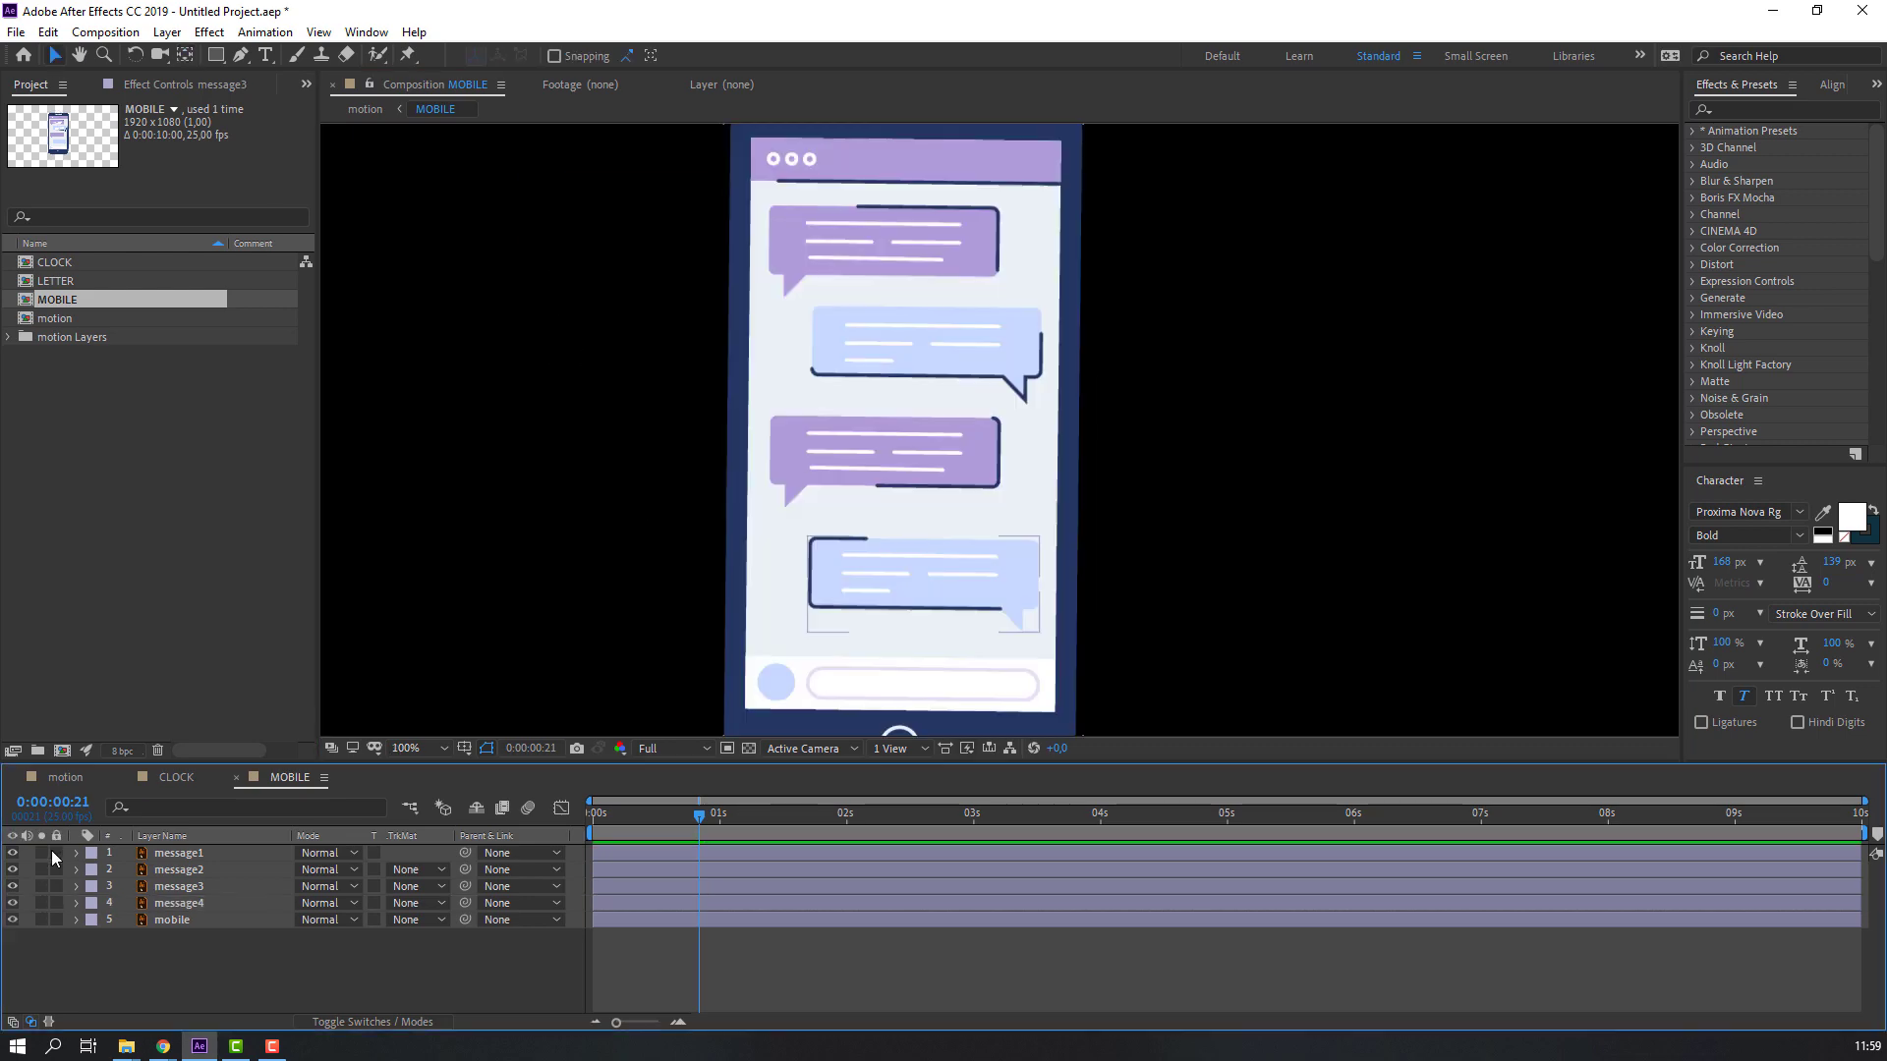
Open Animation Composer and choose the 2D layer Scale transition preset Overshoot Scale From Anchor Point 2.
left_click(367, 32)
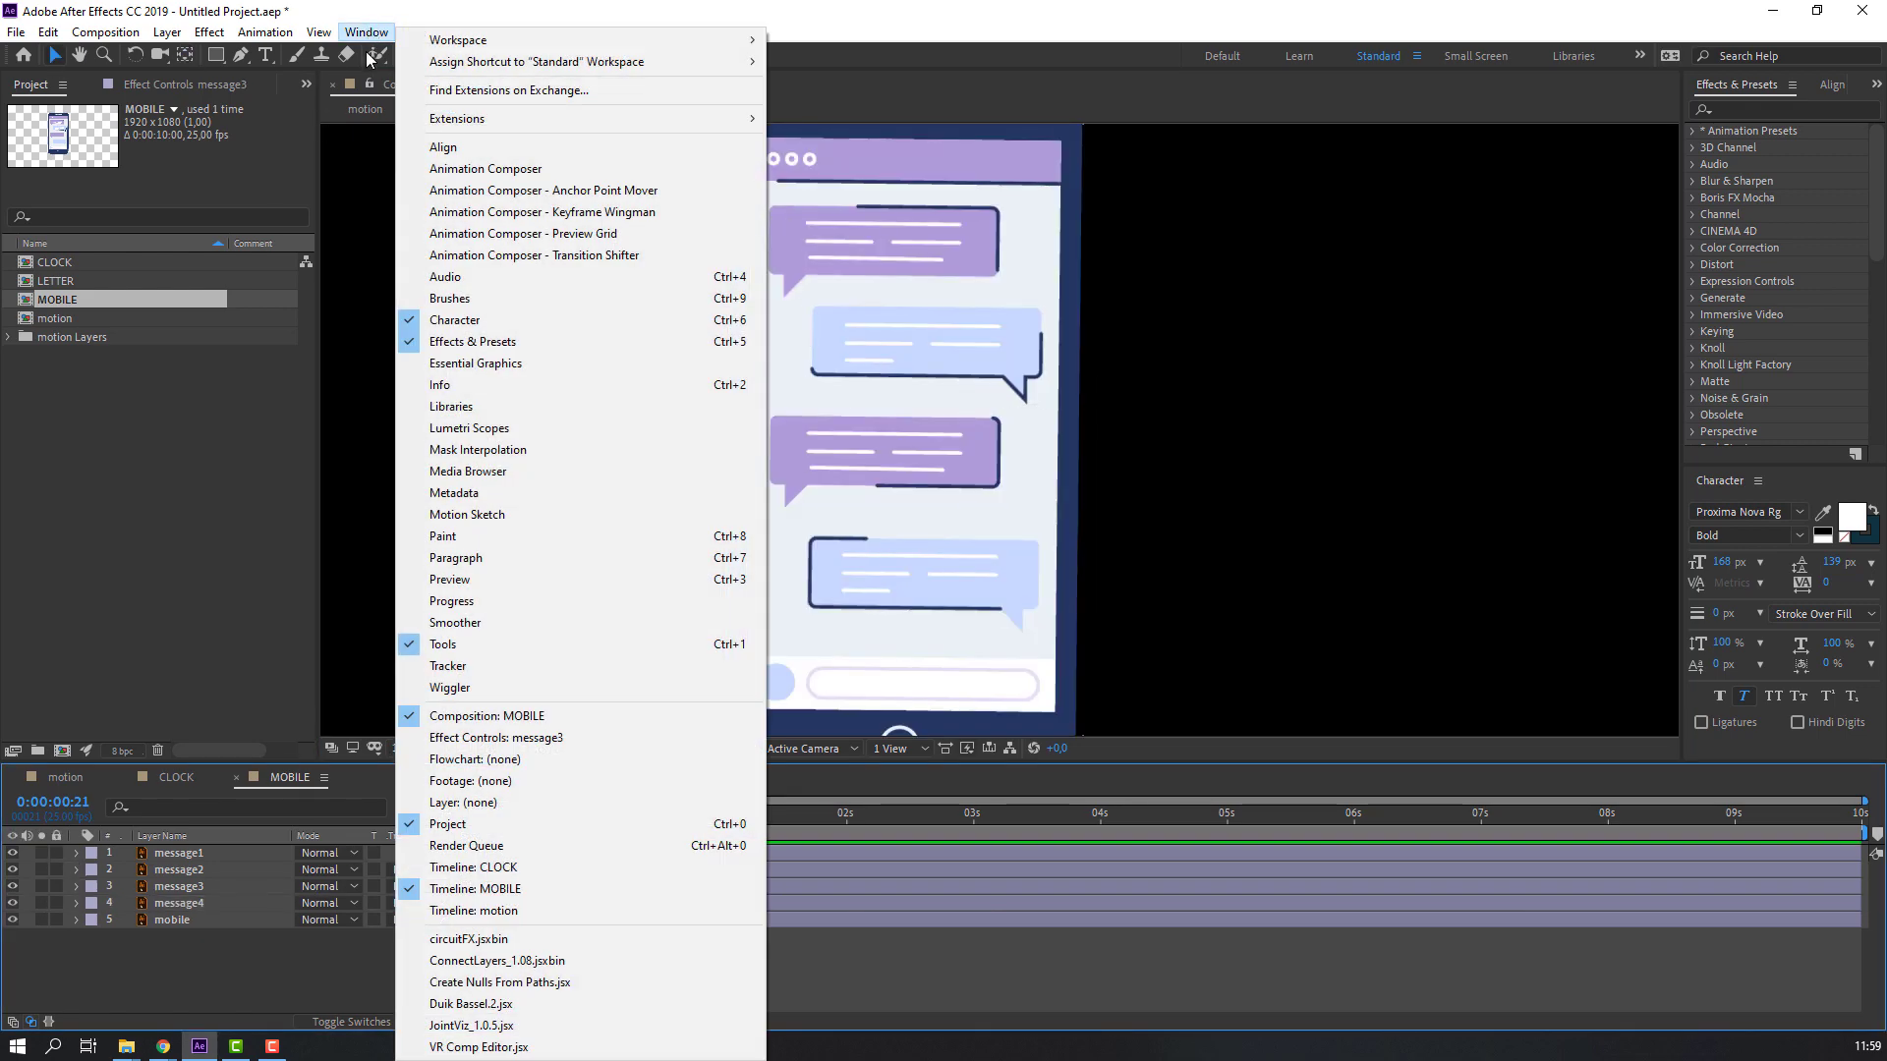
left_click(478, 169)
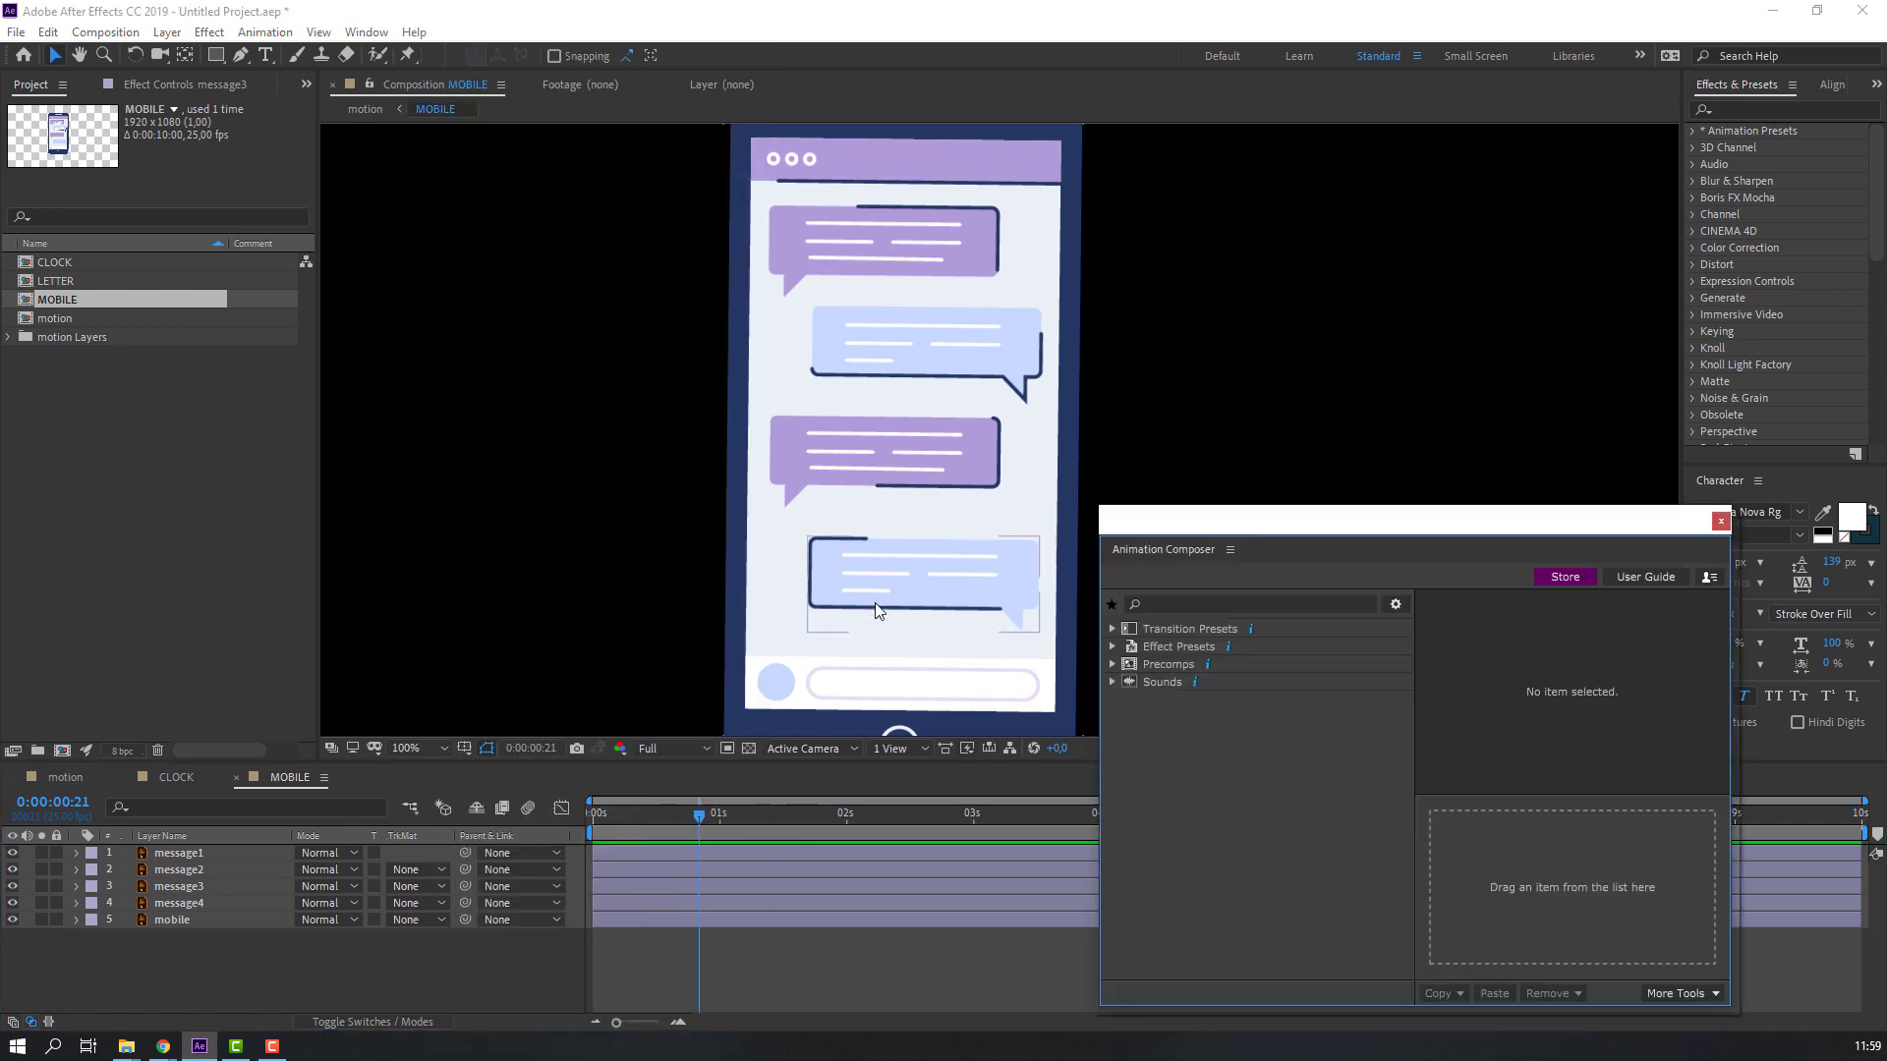
left_click(1118, 629)
left_click(1117, 628)
left_click(1132, 646)
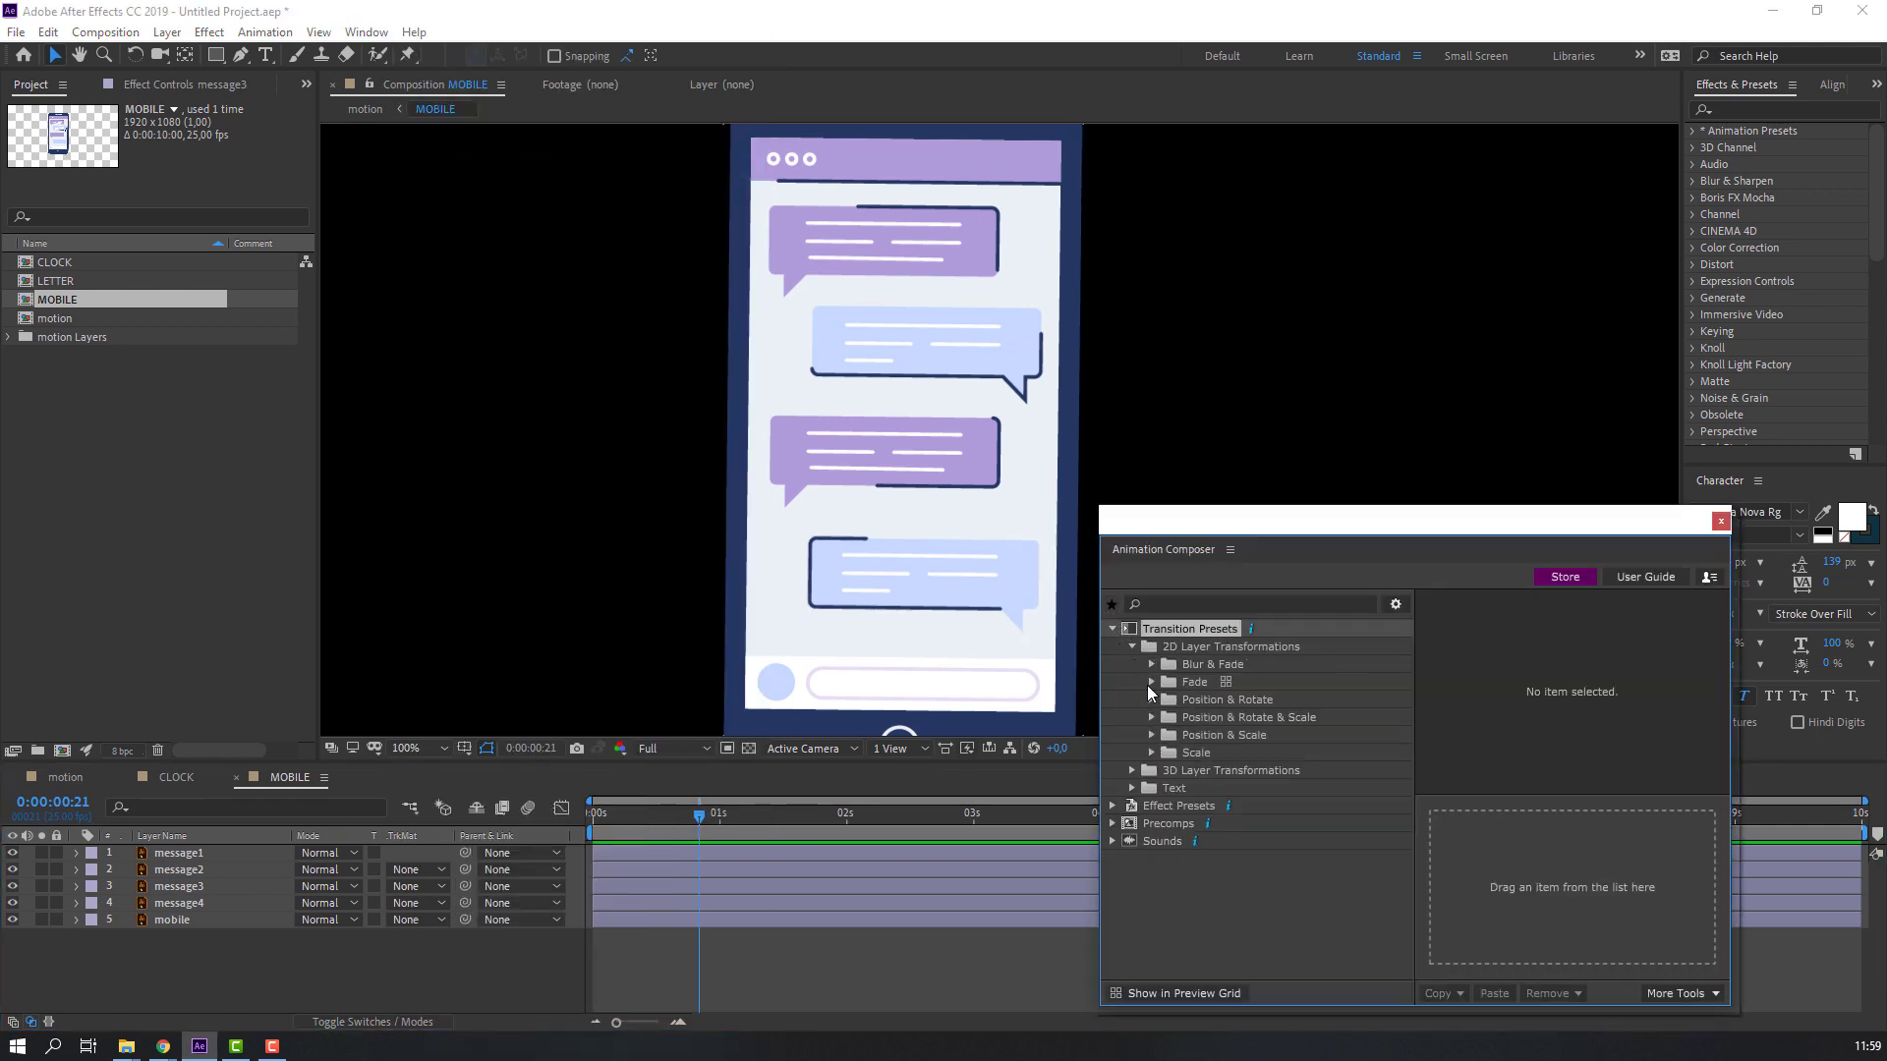
left_click(1151, 752)
left_click(1171, 770)
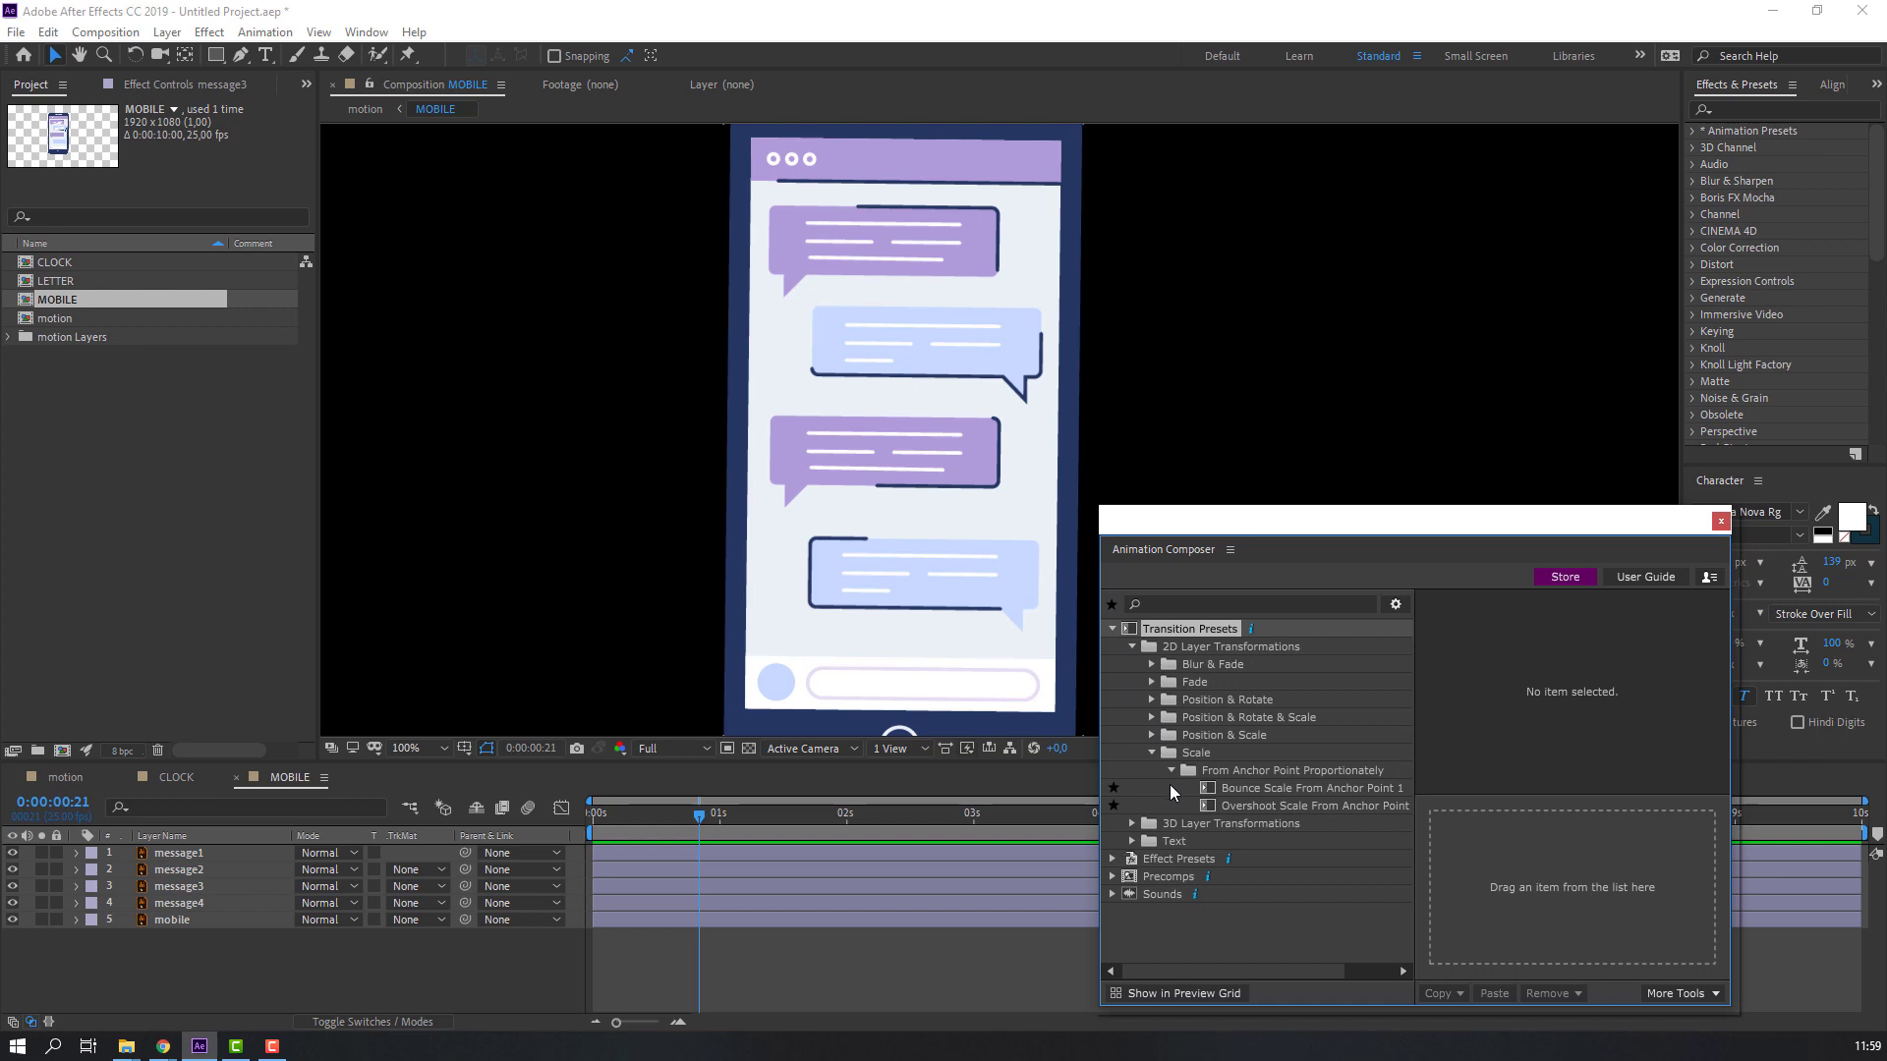
left_click(1254, 804)
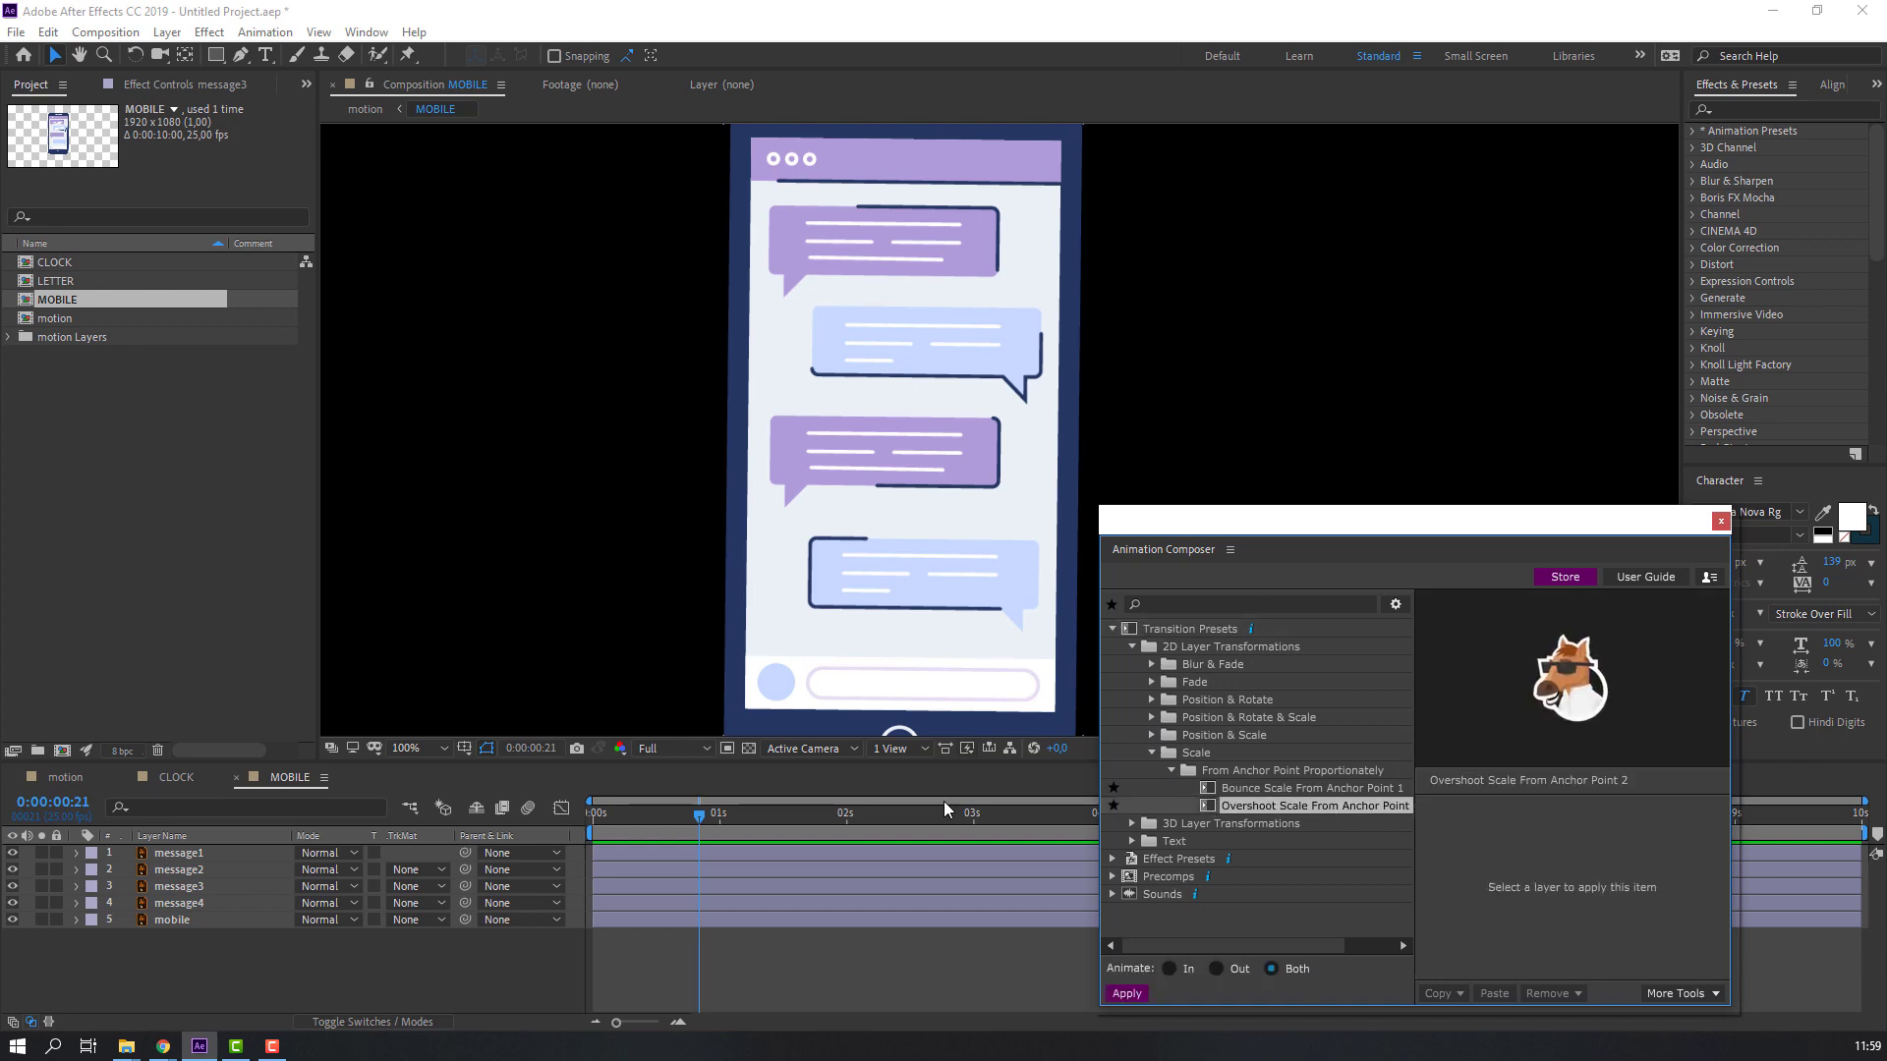
Apply the Overshoot Scale From Anchor Point preset to layers message1 through message4 and close Animation Composer.
left_click(188, 902)
left_click(179, 854, "shift")
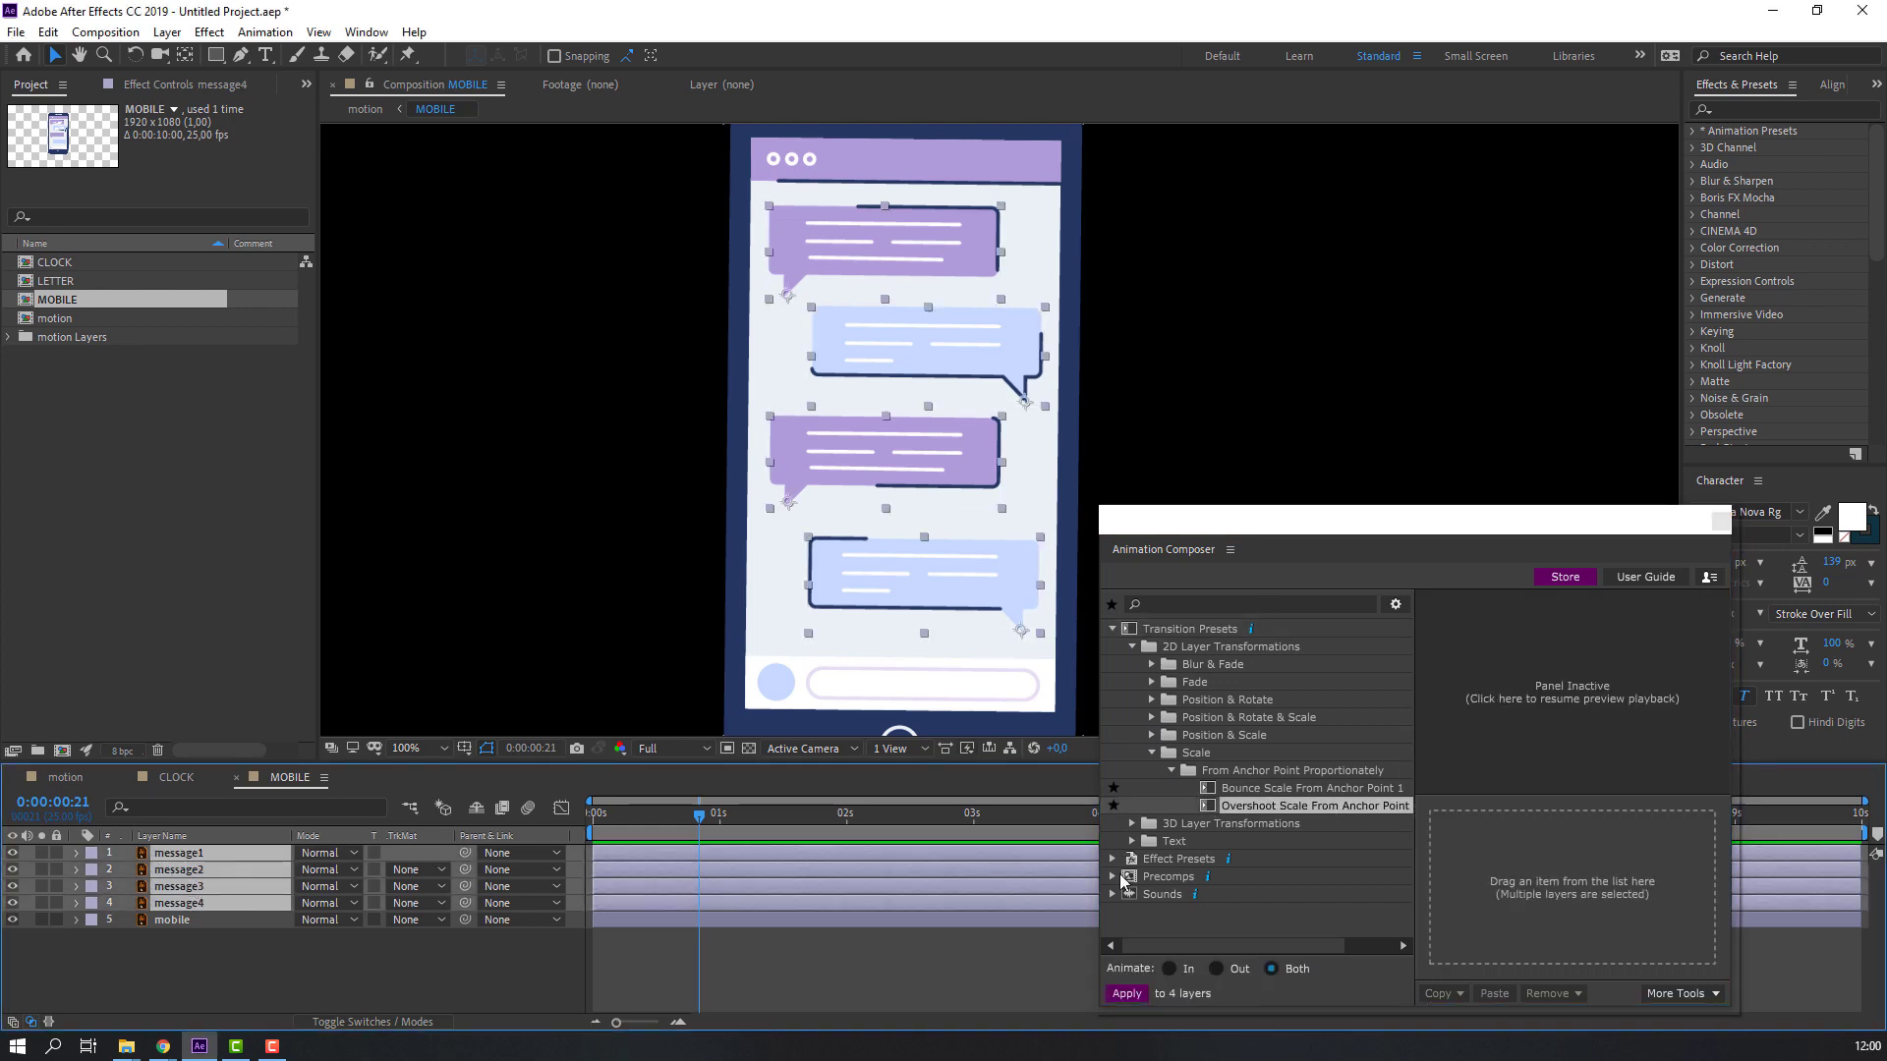
double_click(1238, 809)
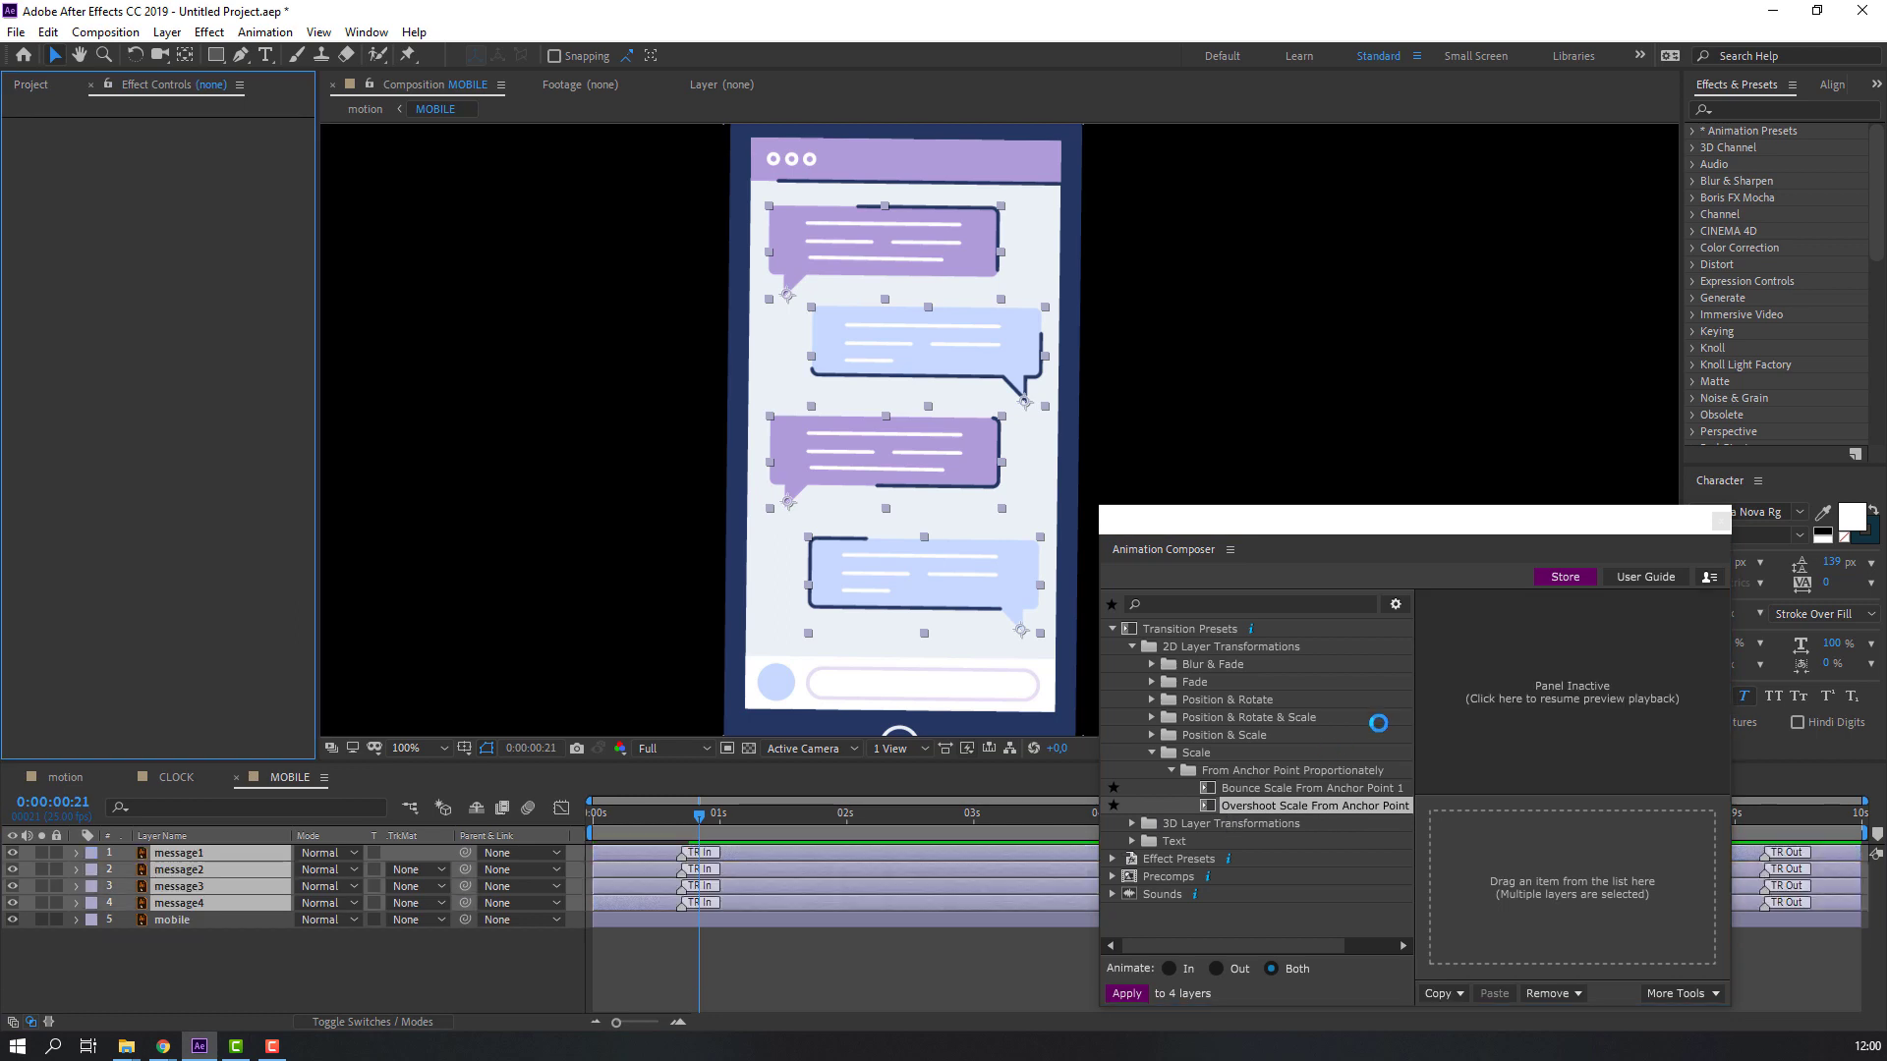
left_click(1721, 522)
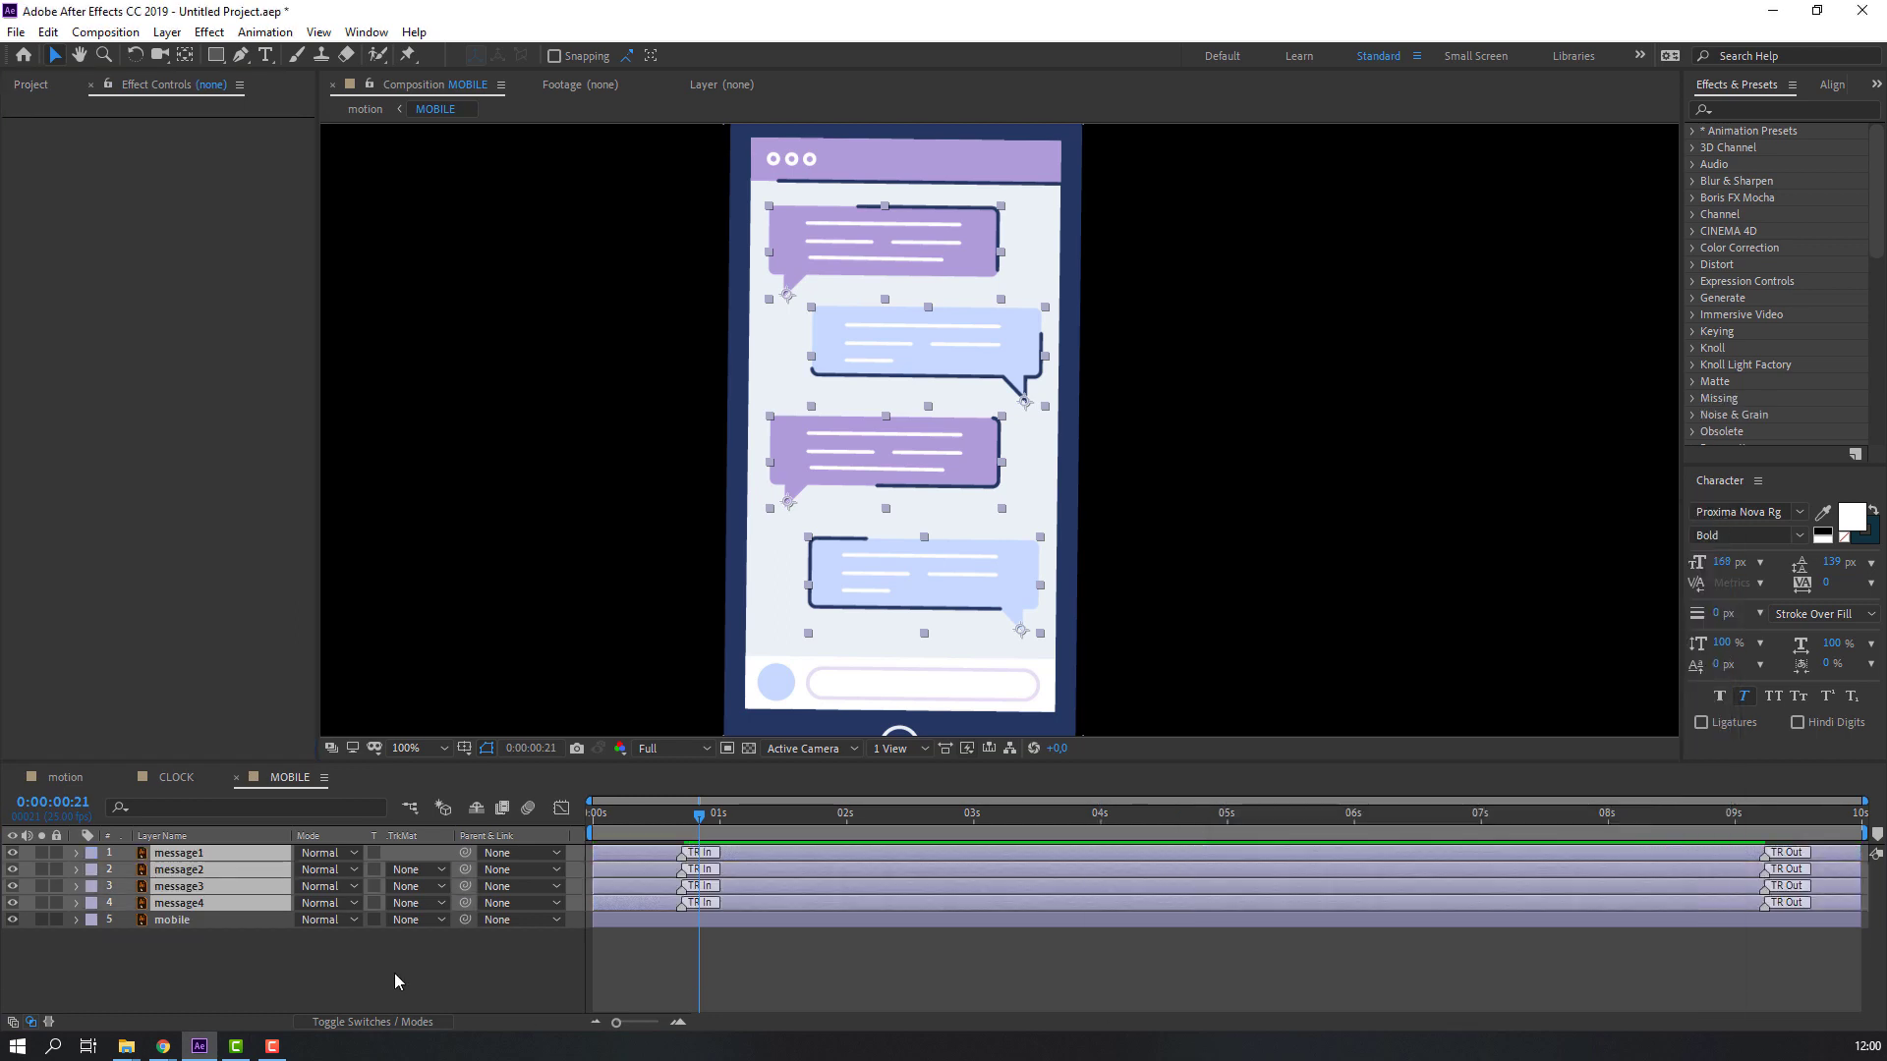
Extend the four messages' In transitions to about 1 second, stagger the layers from message1 at about frame 16 to message4 at about 1 second, and preview.
mouse_move(671, 821)
left_mouse_down()
mouse_move(598, 821)
mouse_move(632, 821)
left_mouse_up()
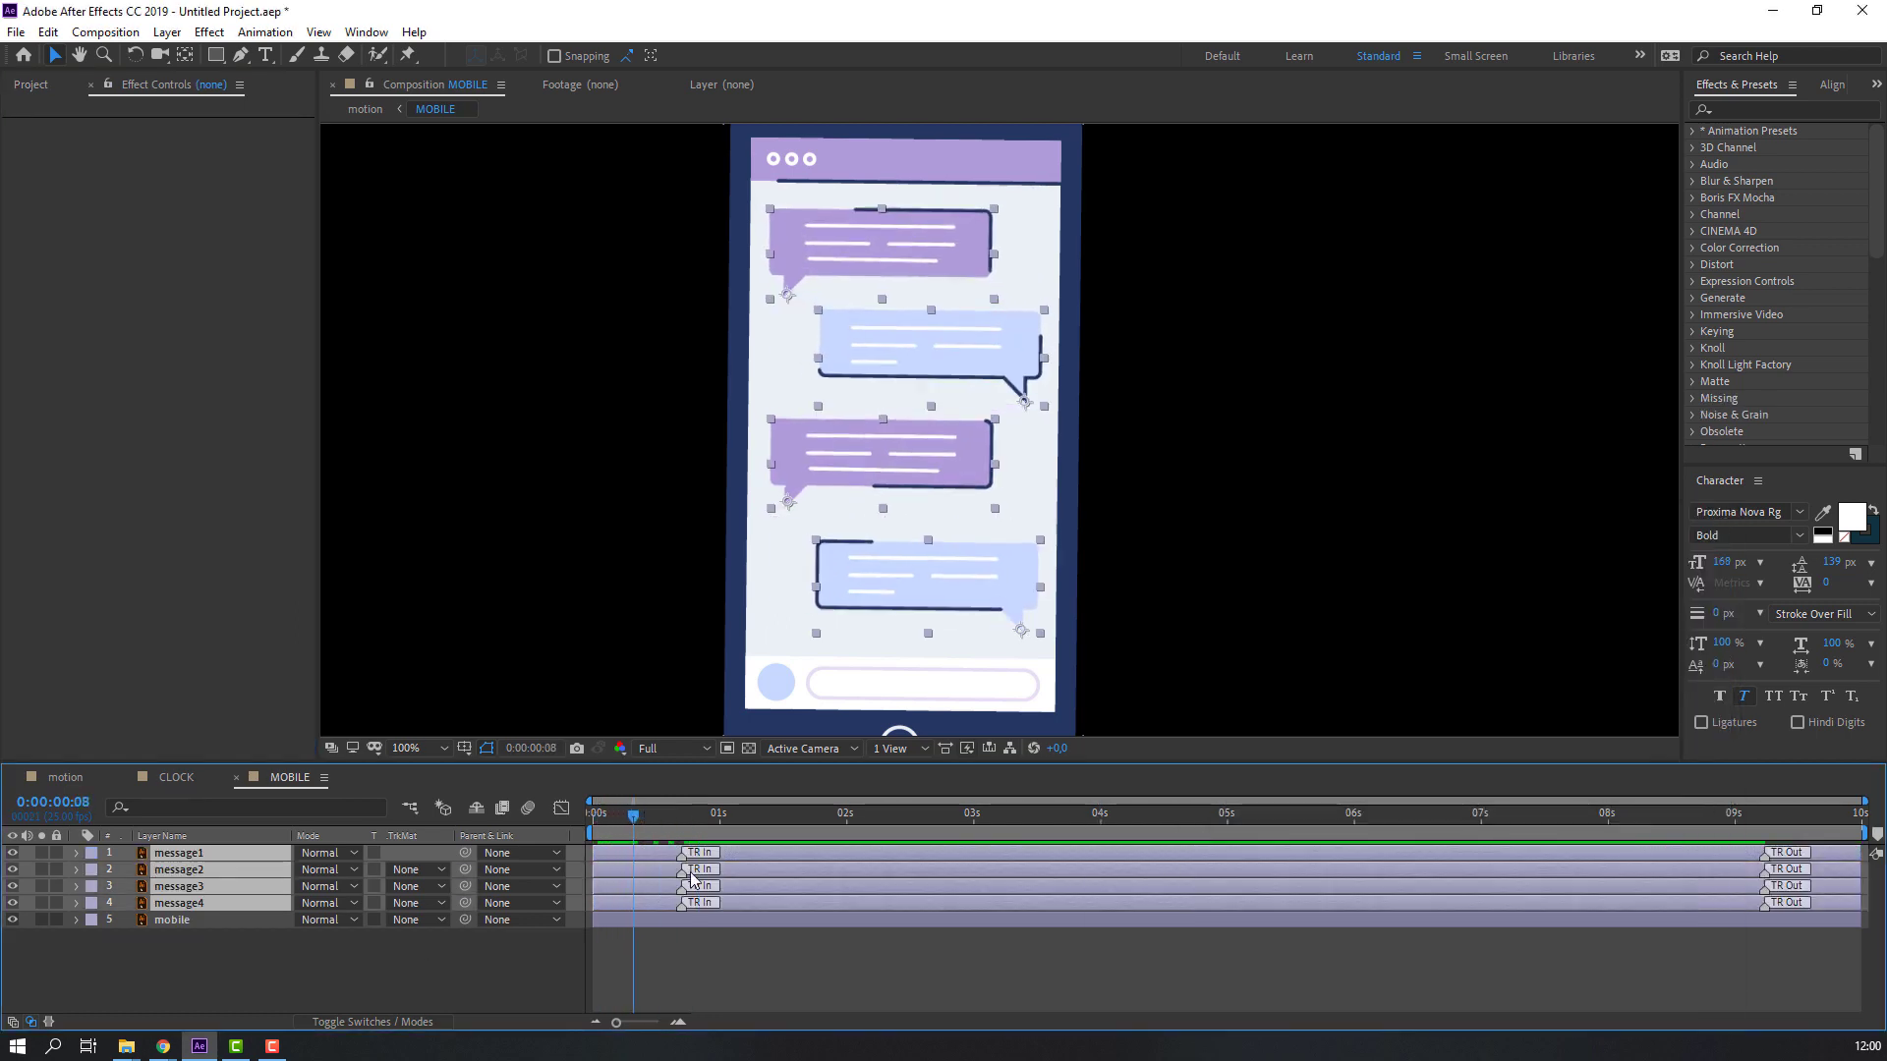
left_click(687, 905)
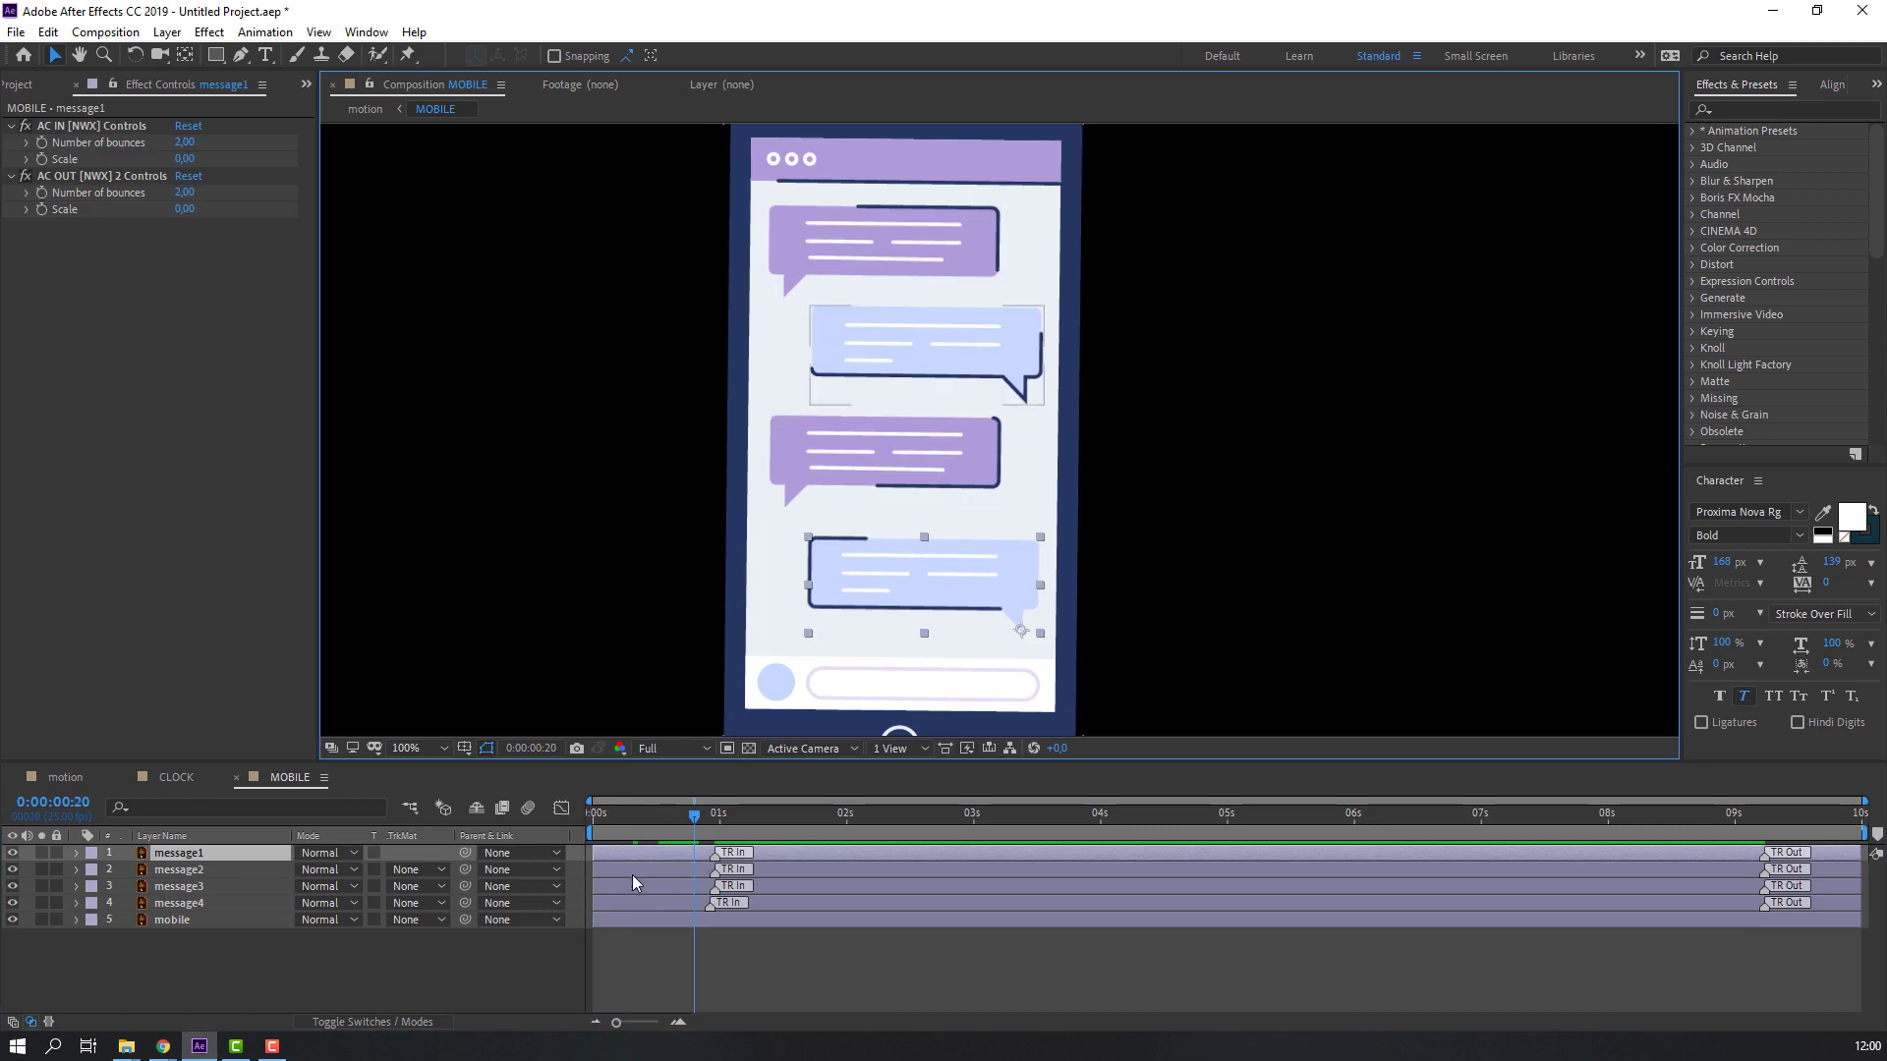
left_click_drag(632, 853, 771, 873)
left_click_drag(656, 885, 745, 885)
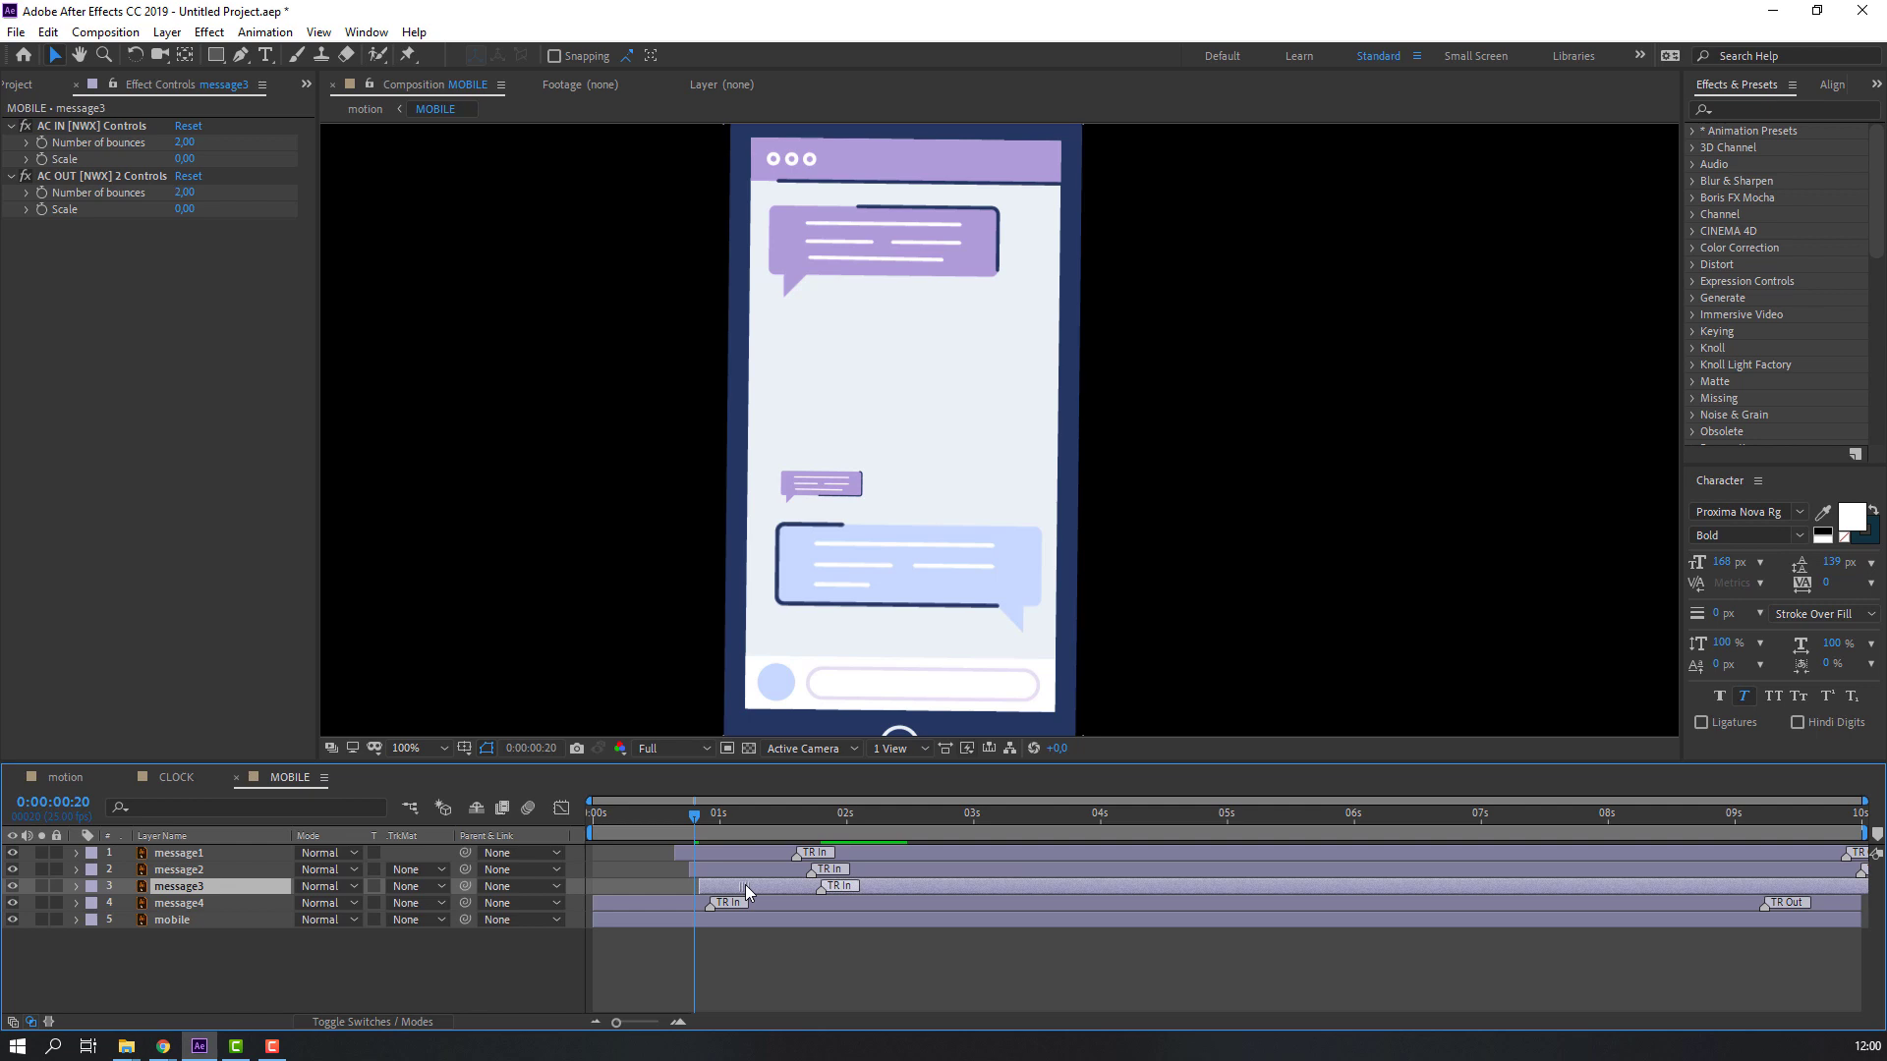
left_click_drag(635, 902, 757, 906)
left_click(753, 957)
key("space")
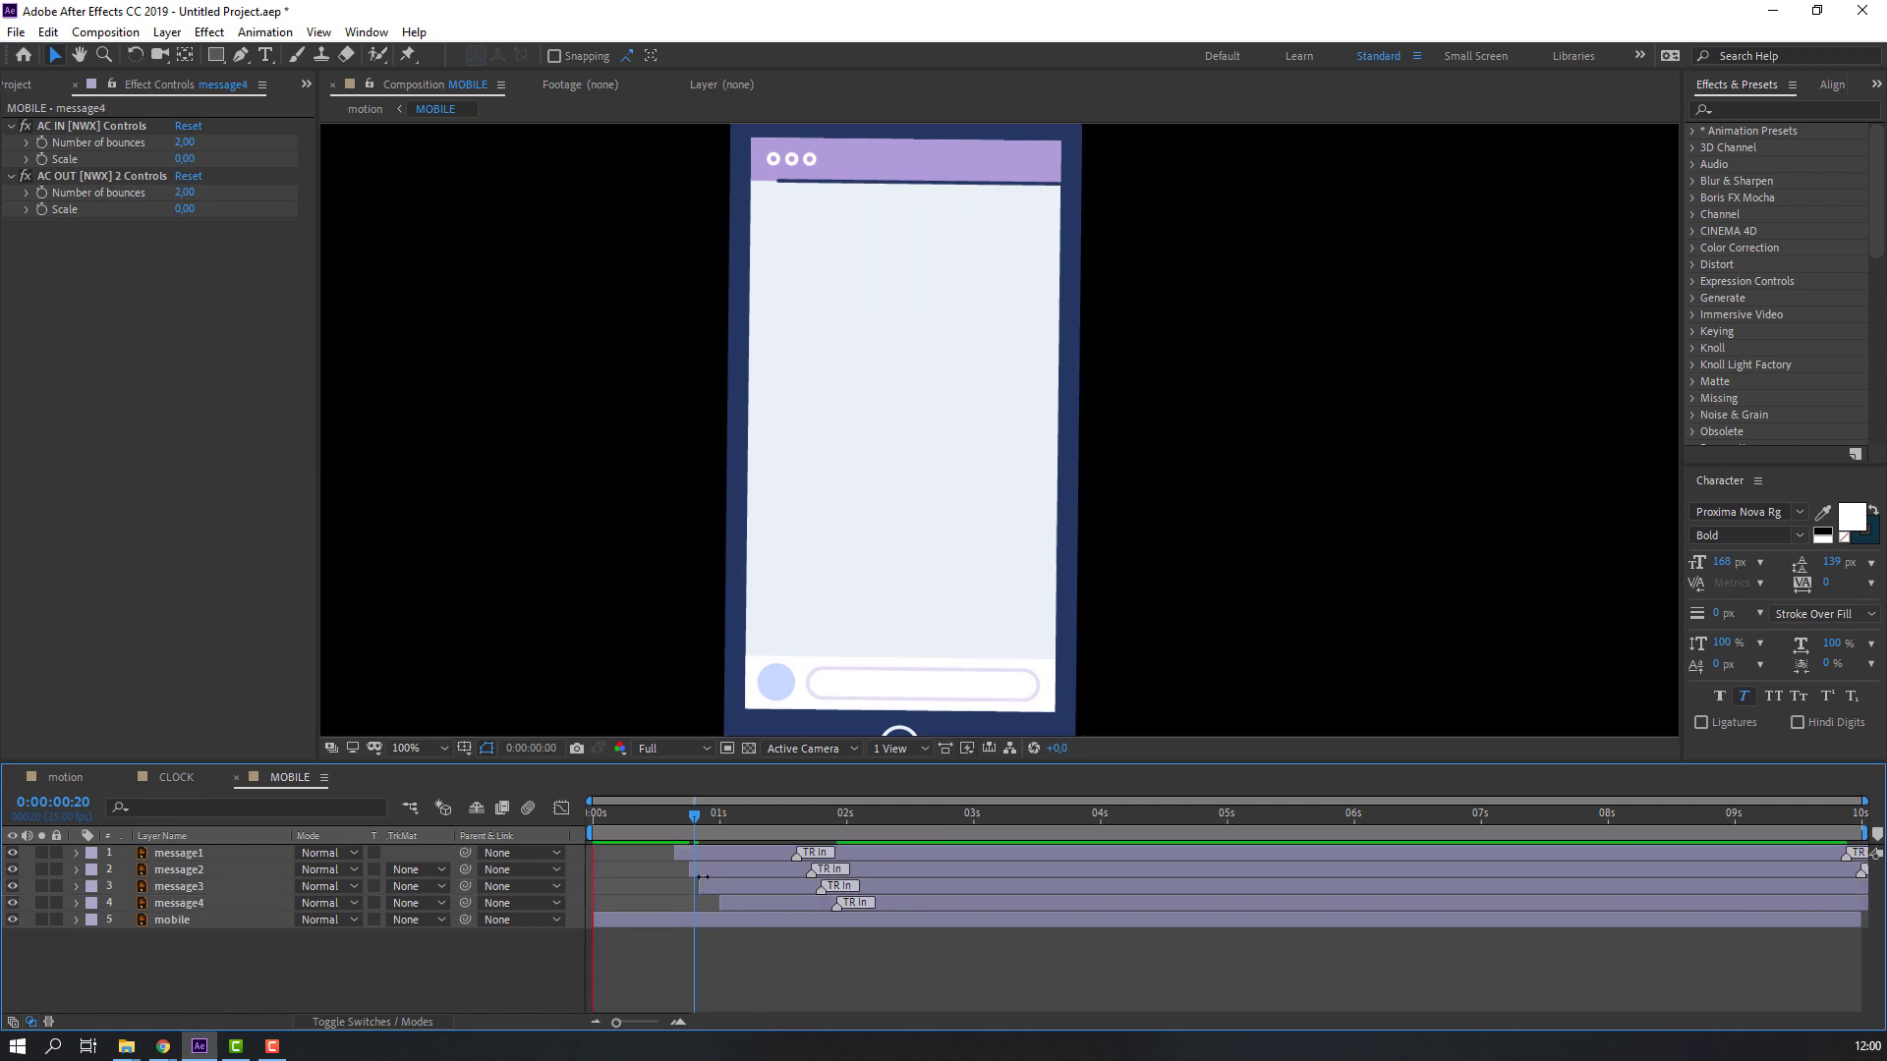
key("space")
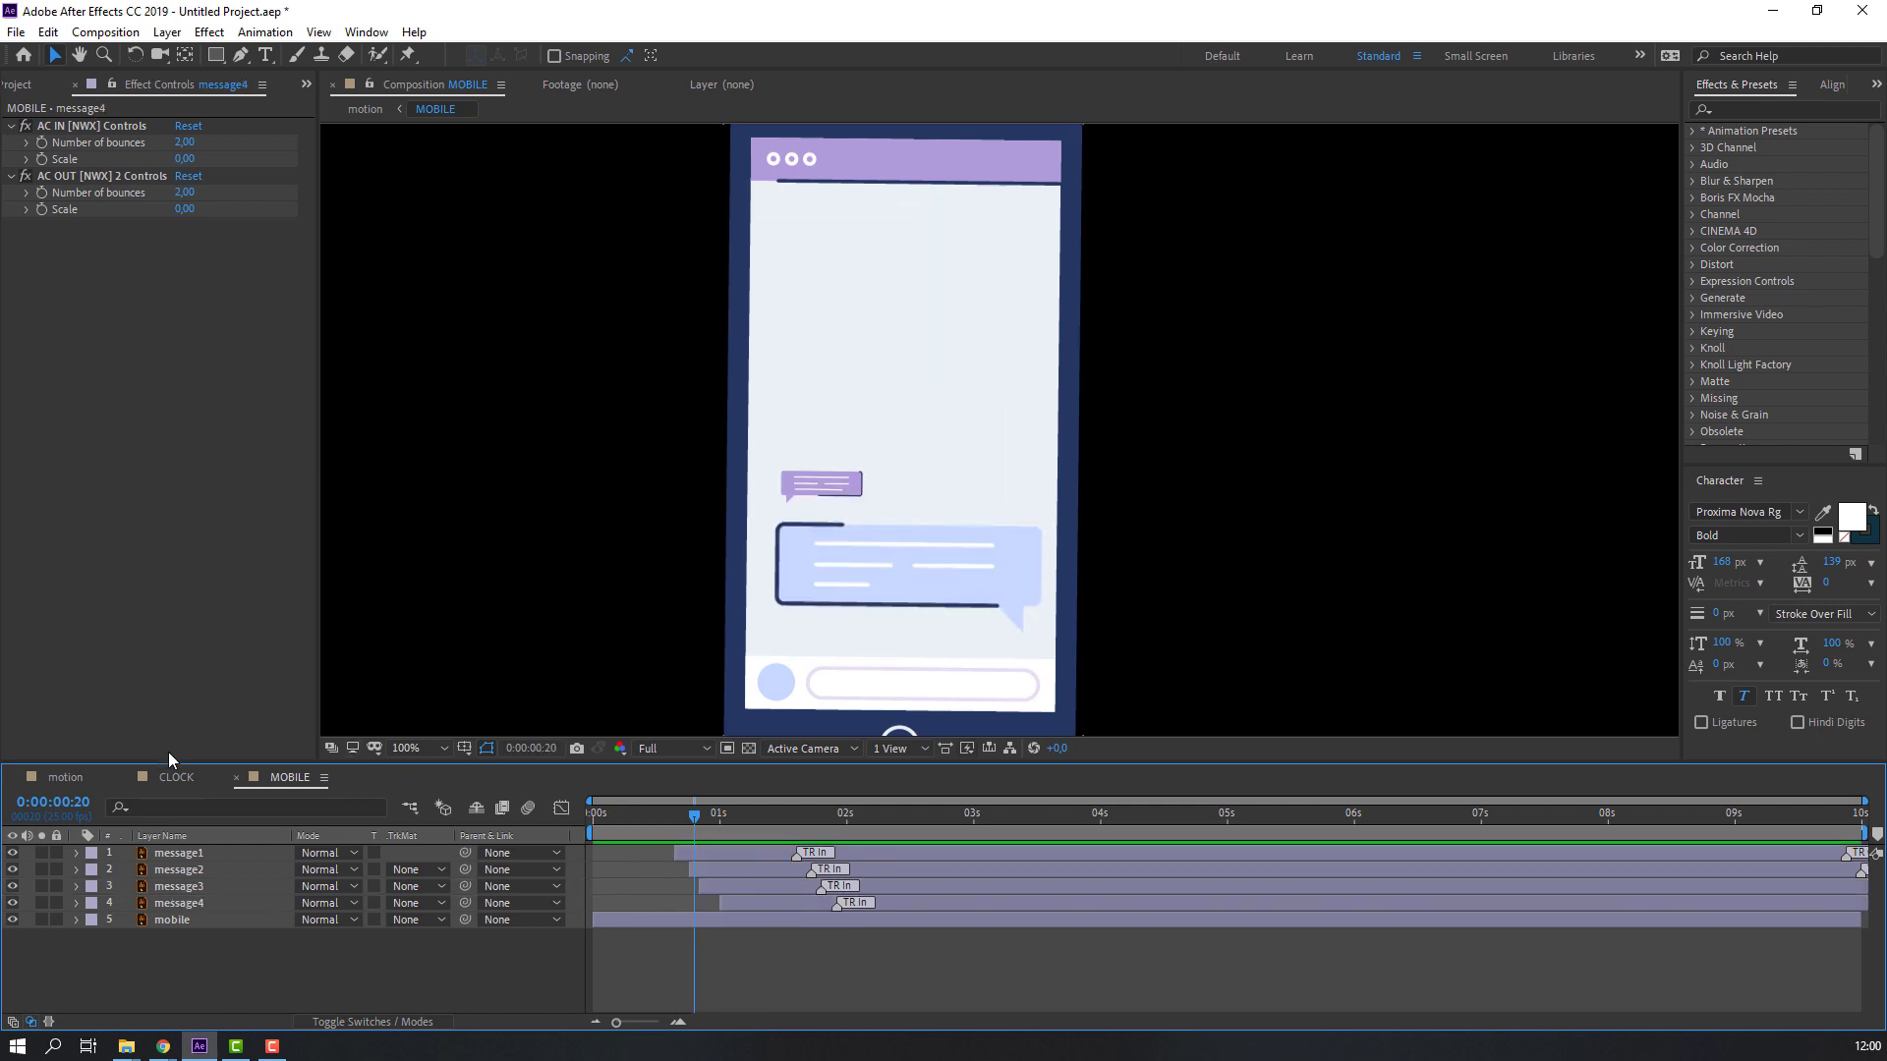
Preview the motion composition and add holding Position and Rotation keyframes to the MOBILE layer at frame 24.
left_click(61, 776)
key("space")
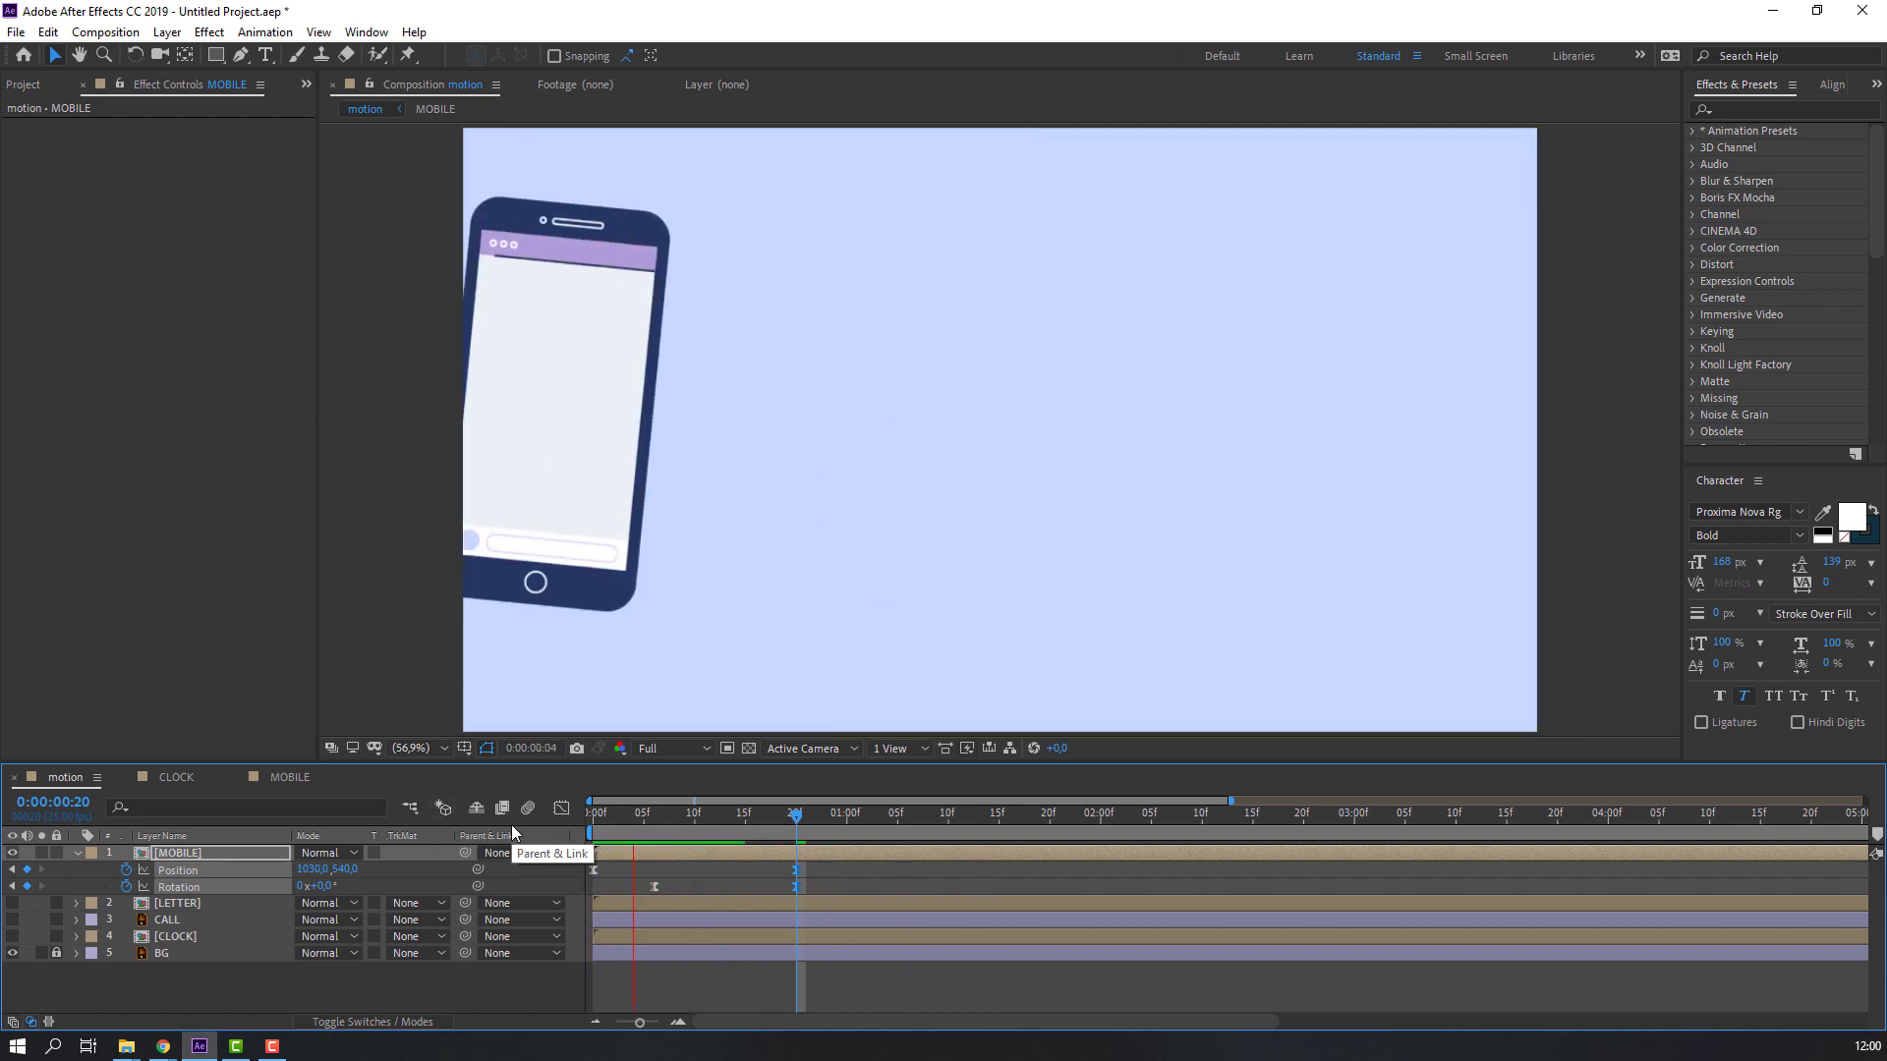
left_click(786, 814)
left_click_drag(766, 813, 836, 822)
left_click(26, 870)
left_click(26, 886)
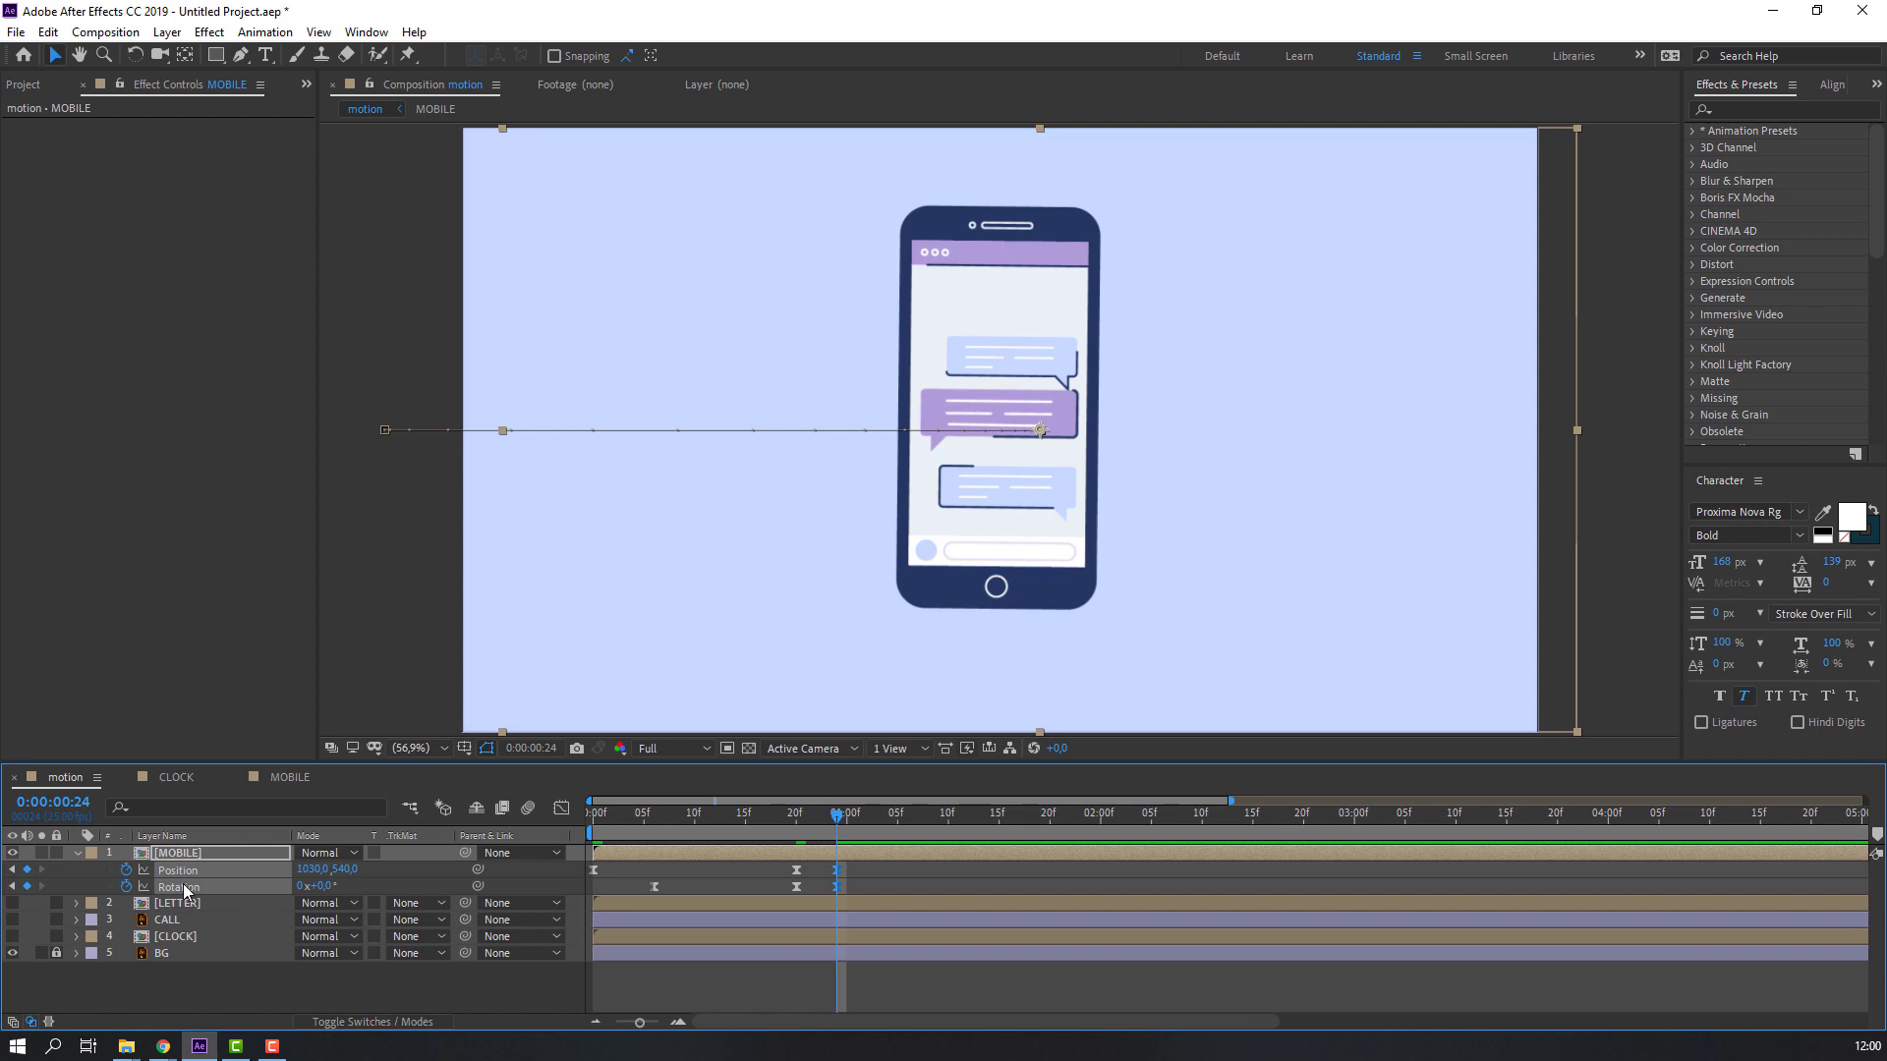
Keyframe the MOBILE layer's Position at 1030, 1780 at 0:00:01:08 so the phone exits below the frame.
left_click_drag(857, 817, 928, 817)
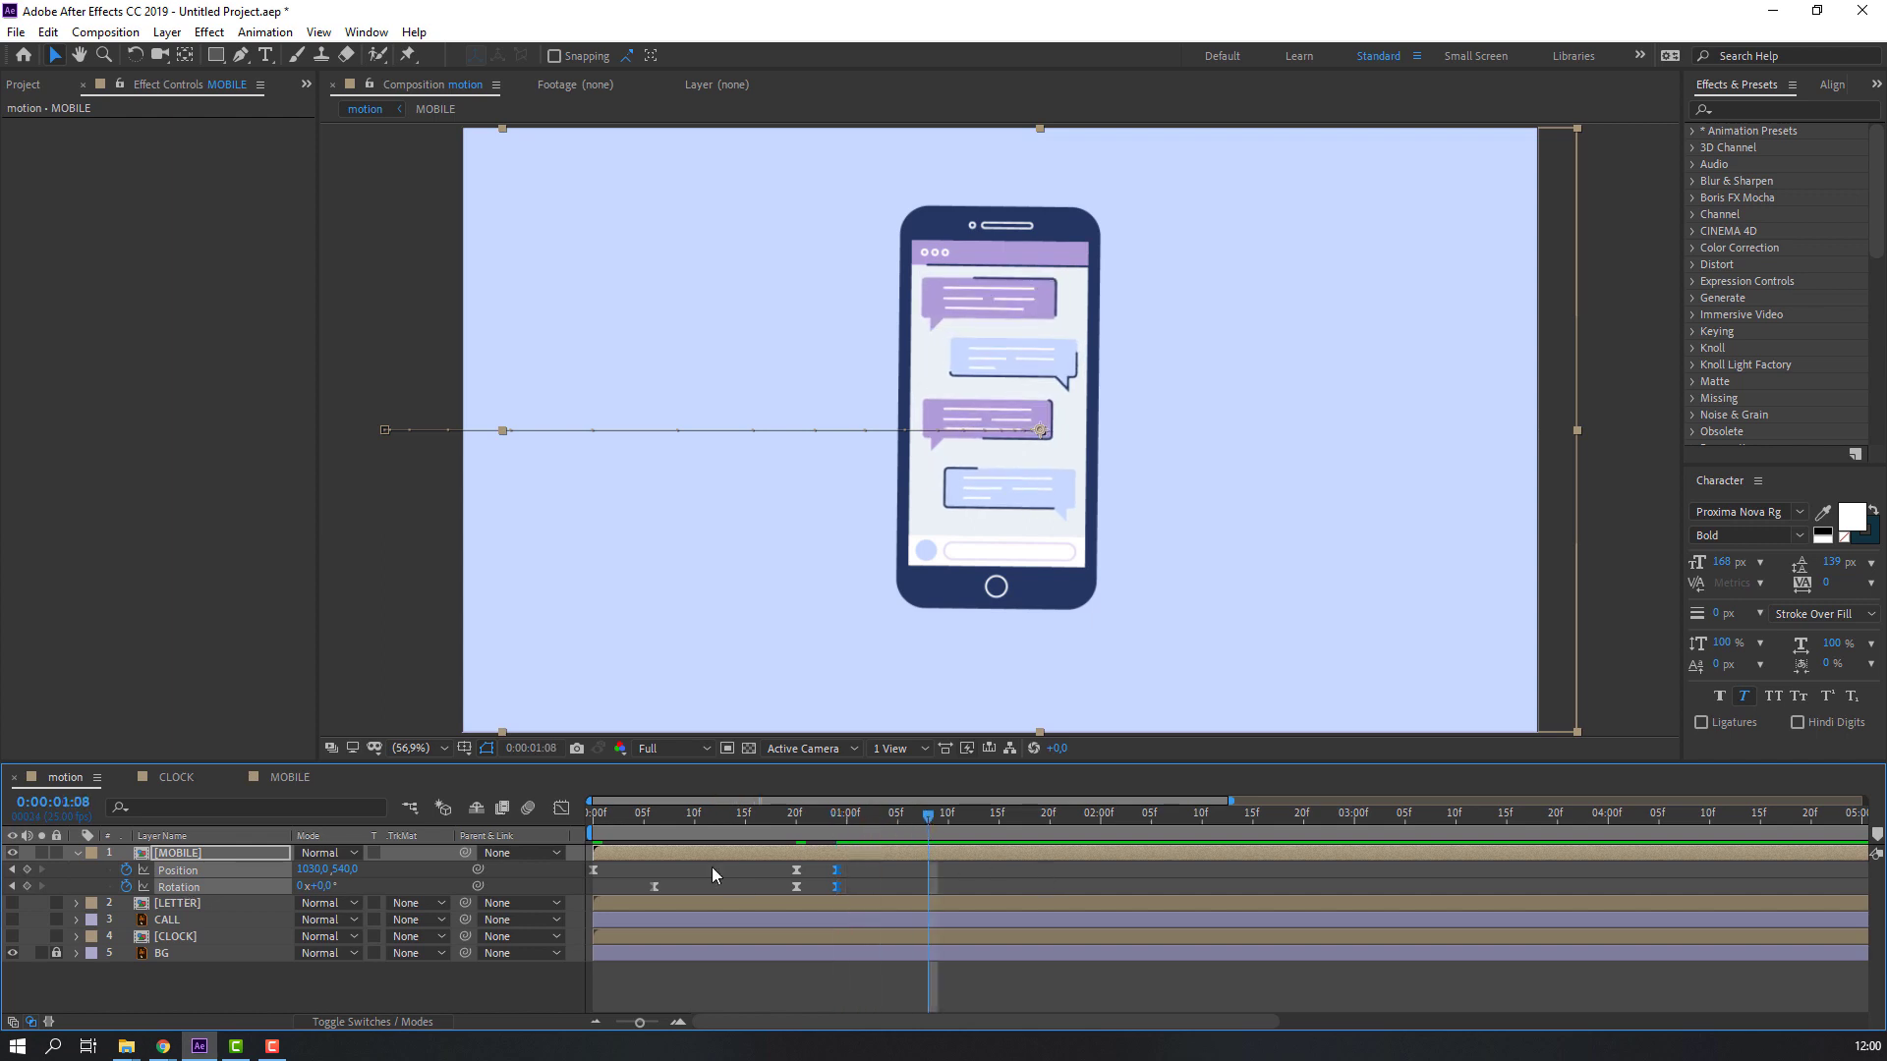
left_click_drag(353, 869, 649, 869)
scroll(804, 611, "down", 3)
left_click_drag(831, 578, 760, 494)
left_click_drag(345, 869, 1269, 870)
left_click_drag(996, 601, 963, 559)
left_click(369, 961)
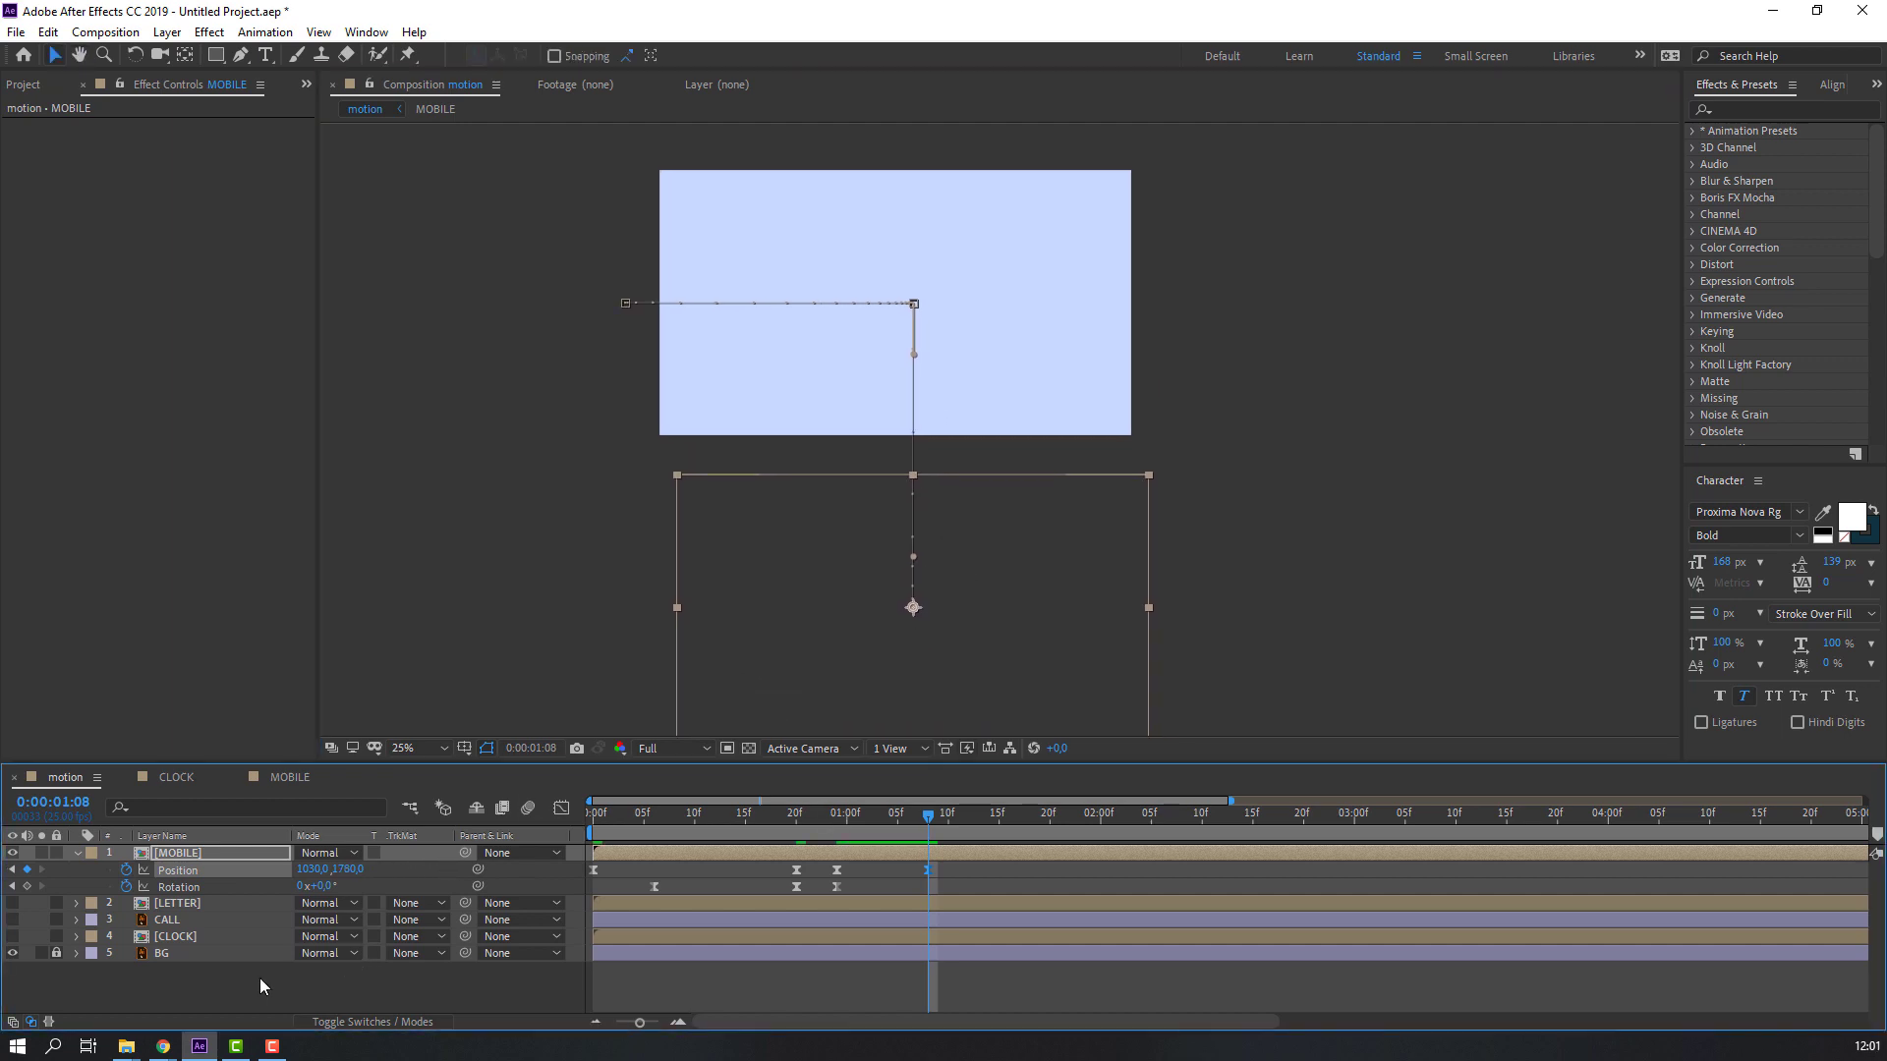
Add a null object to the motion composition and rename it CAMERA.
right_click(232, 995)
mouse_move(439, 776)
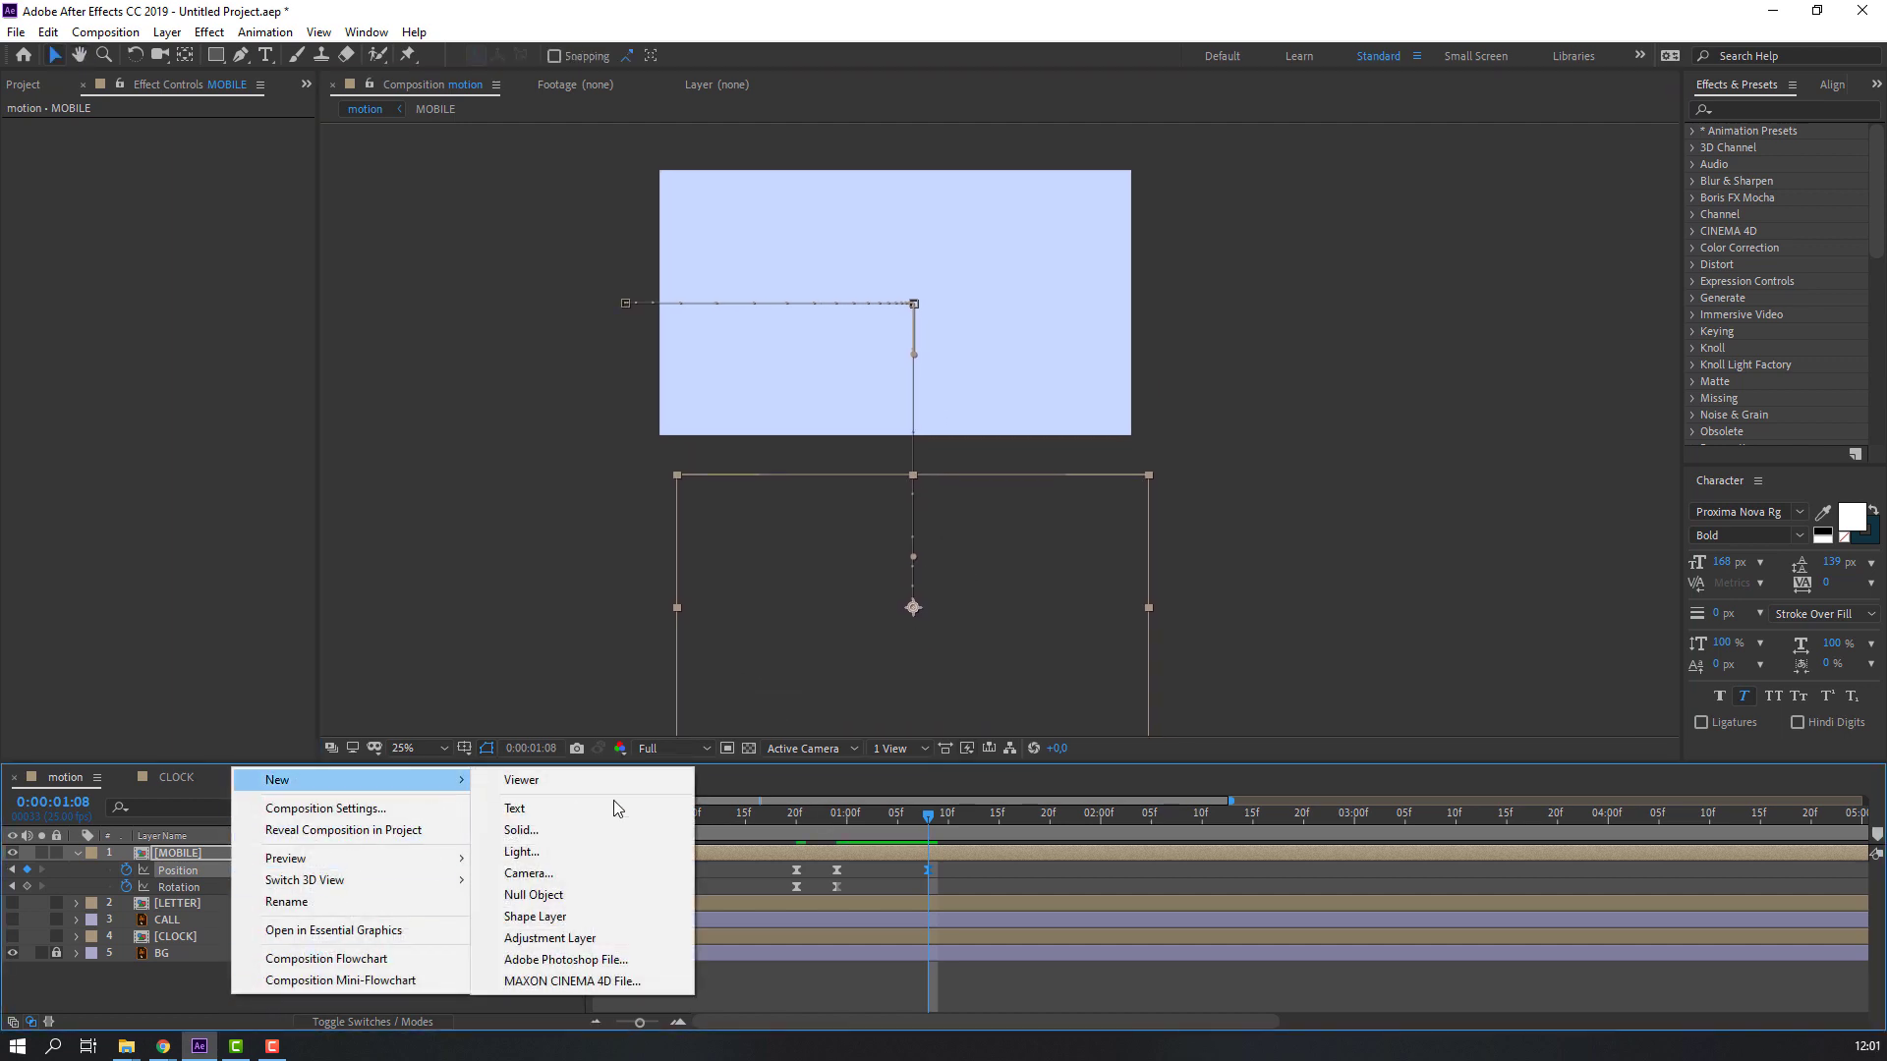
left_click(540, 894)
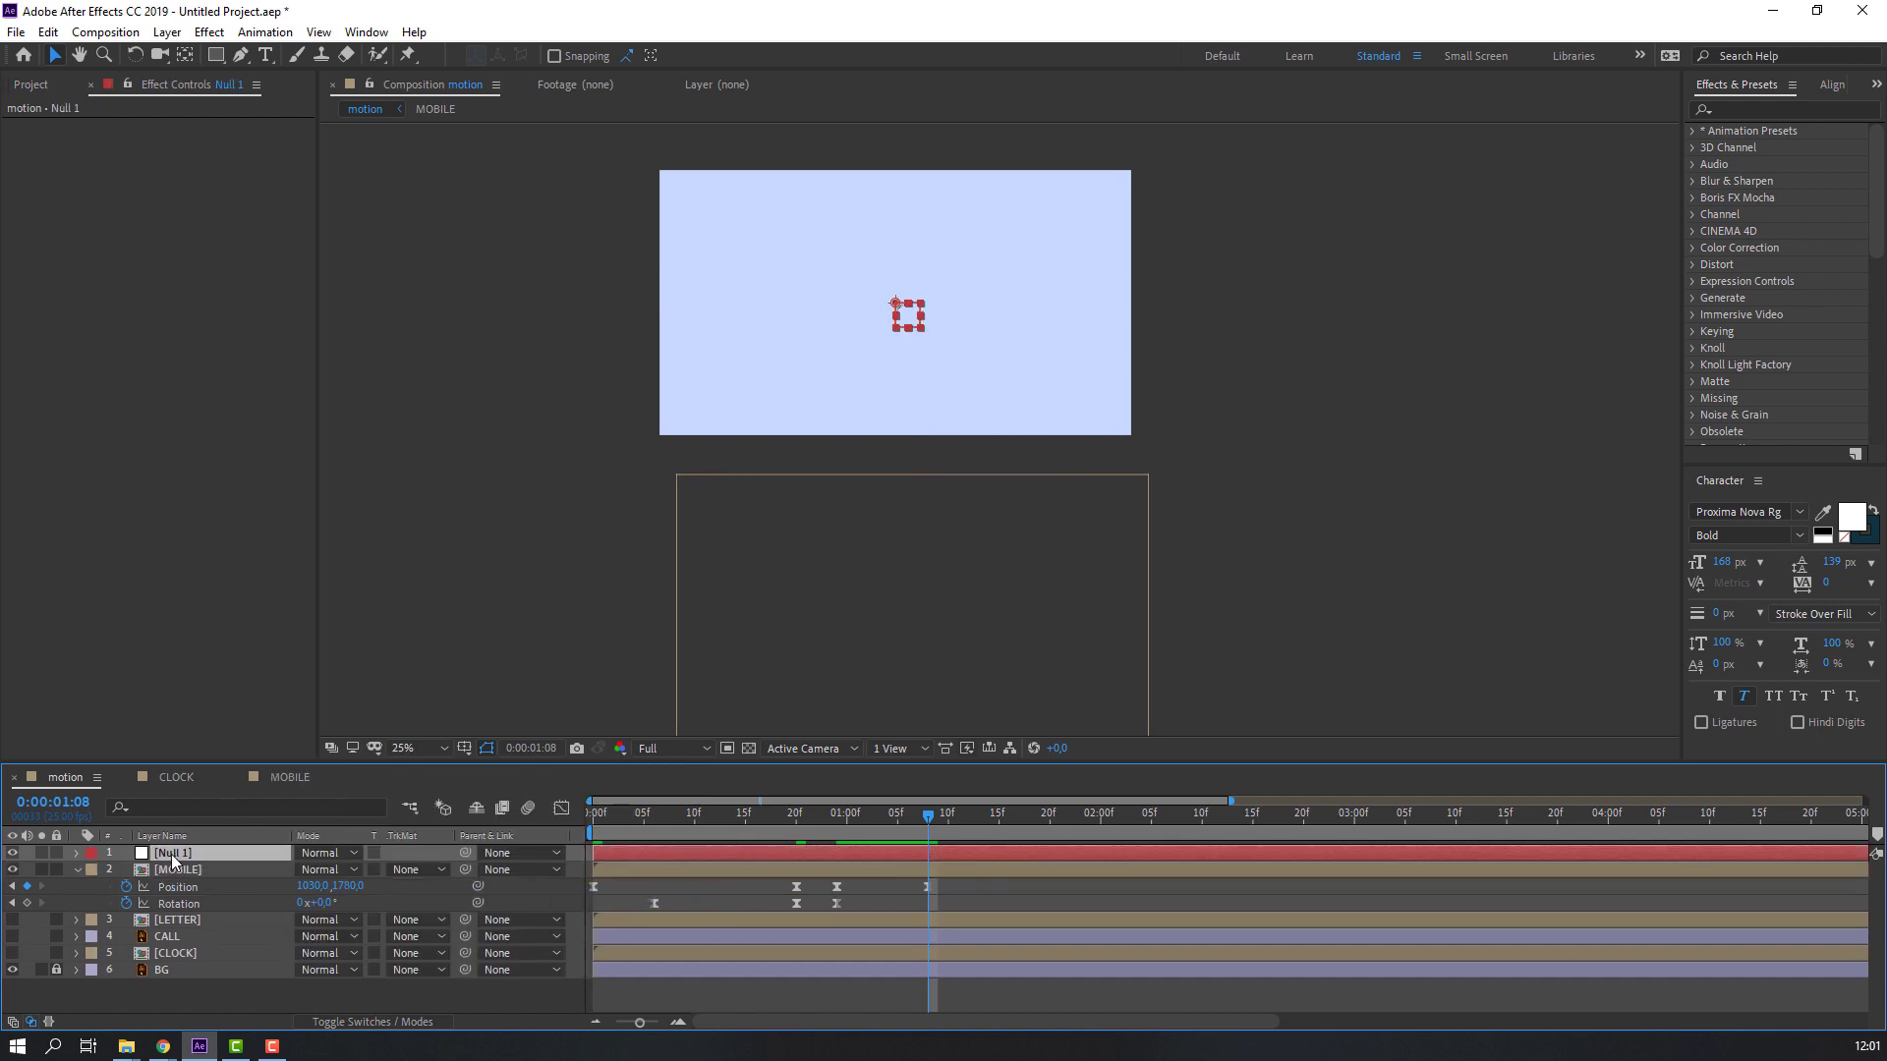
key("Return")
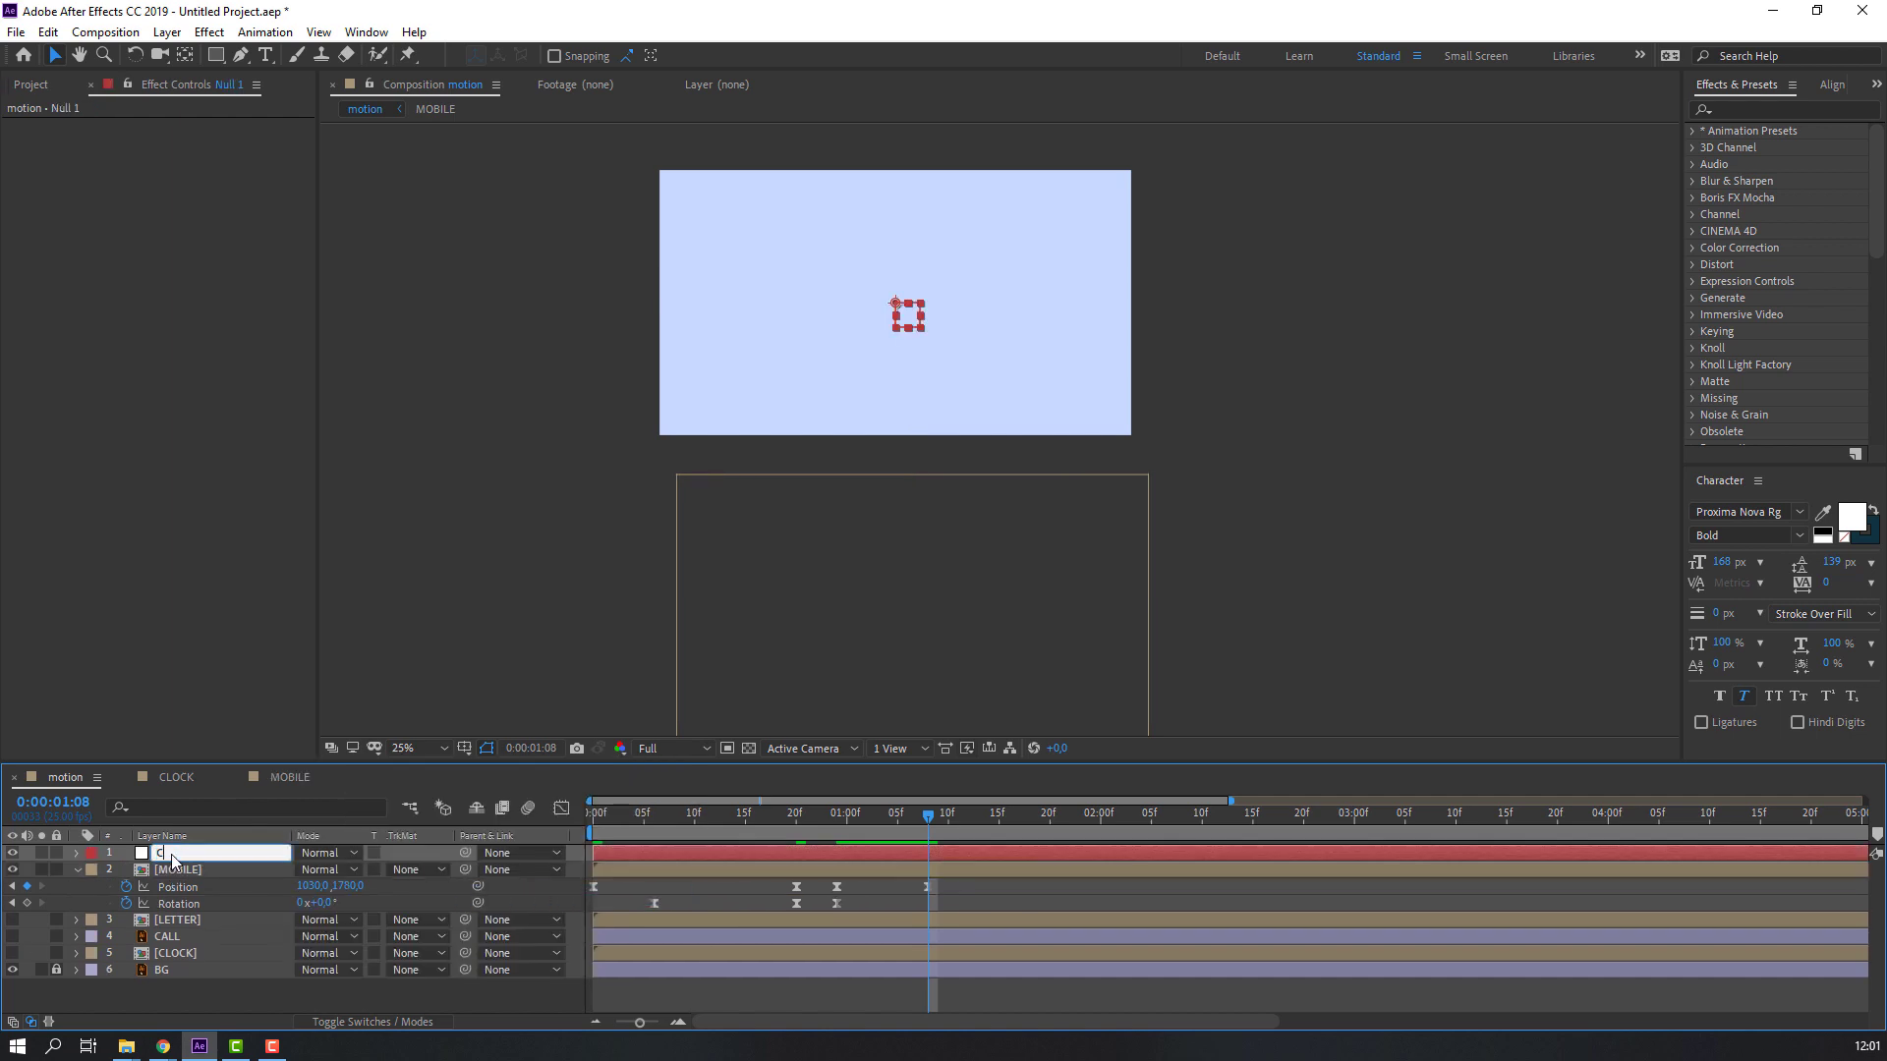
key("Return")
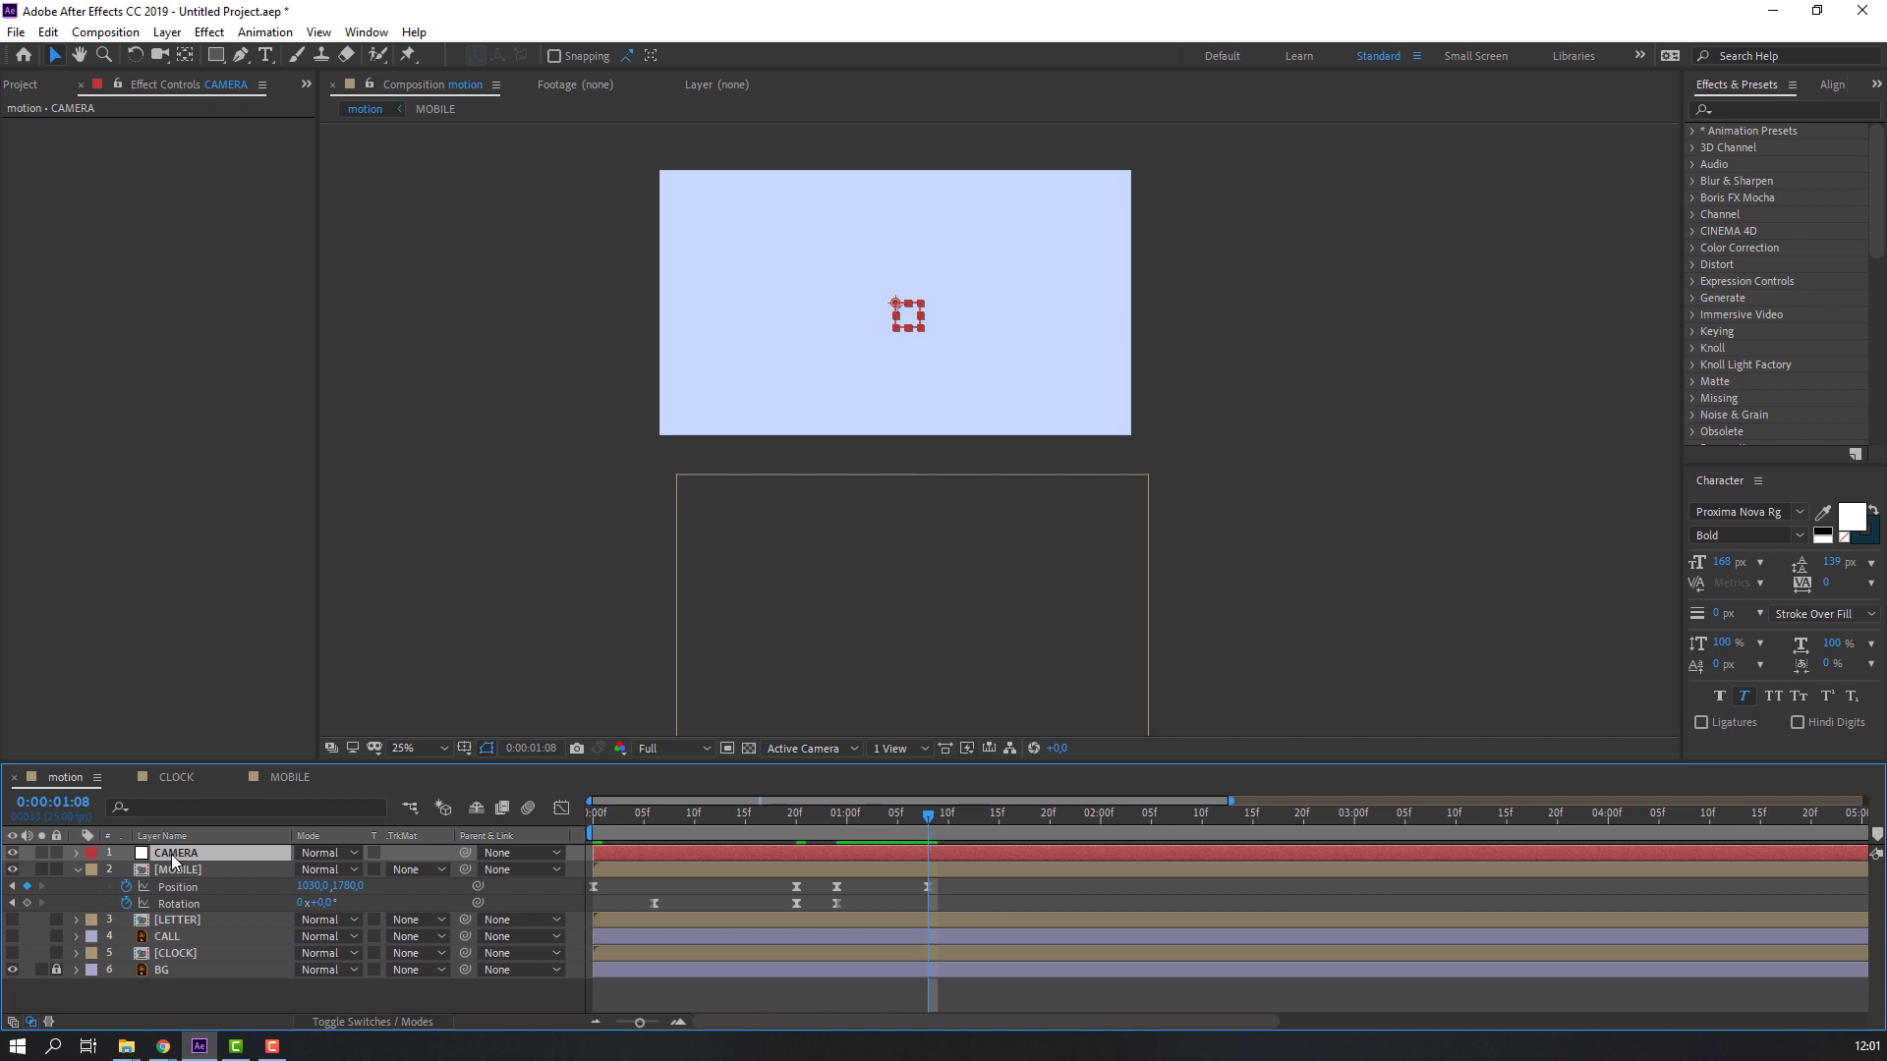
Parent the MOBILE and LETTER layers to the CAMERA null.
left_click(173, 923)
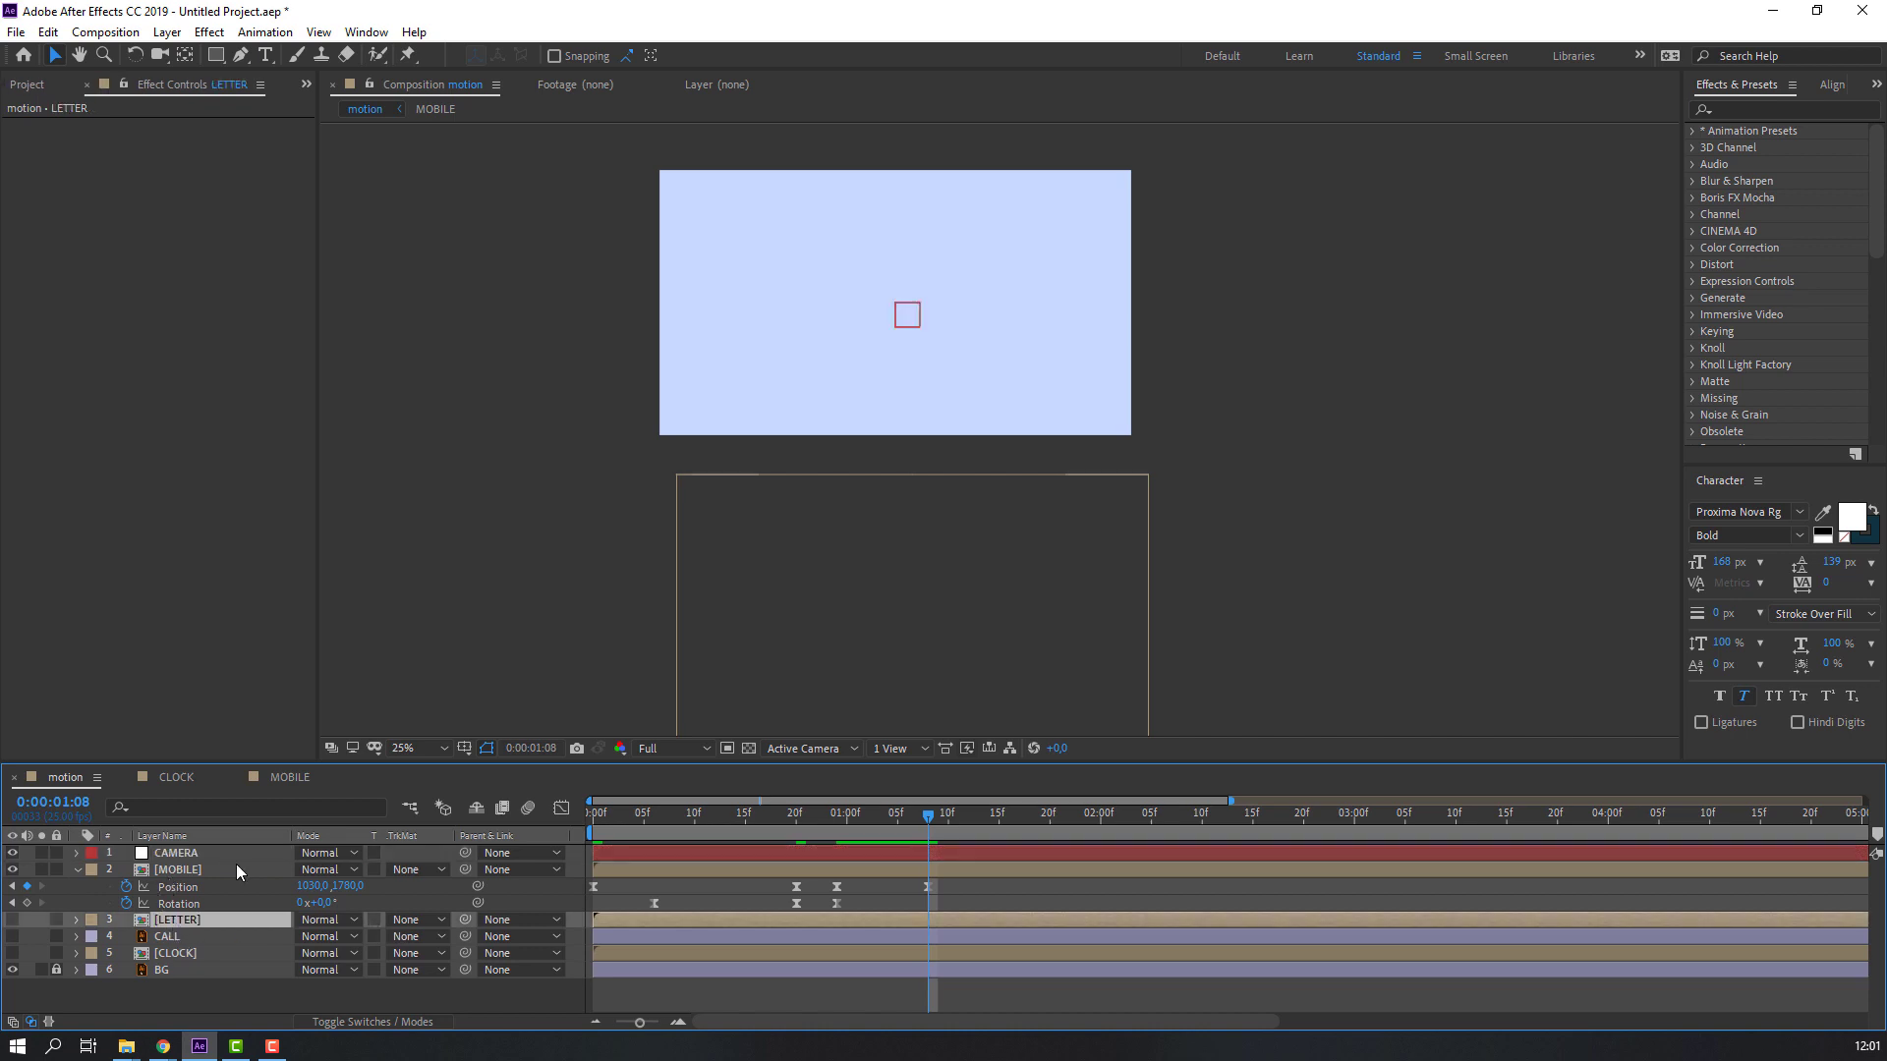
left_click(187, 876, "ctrl")
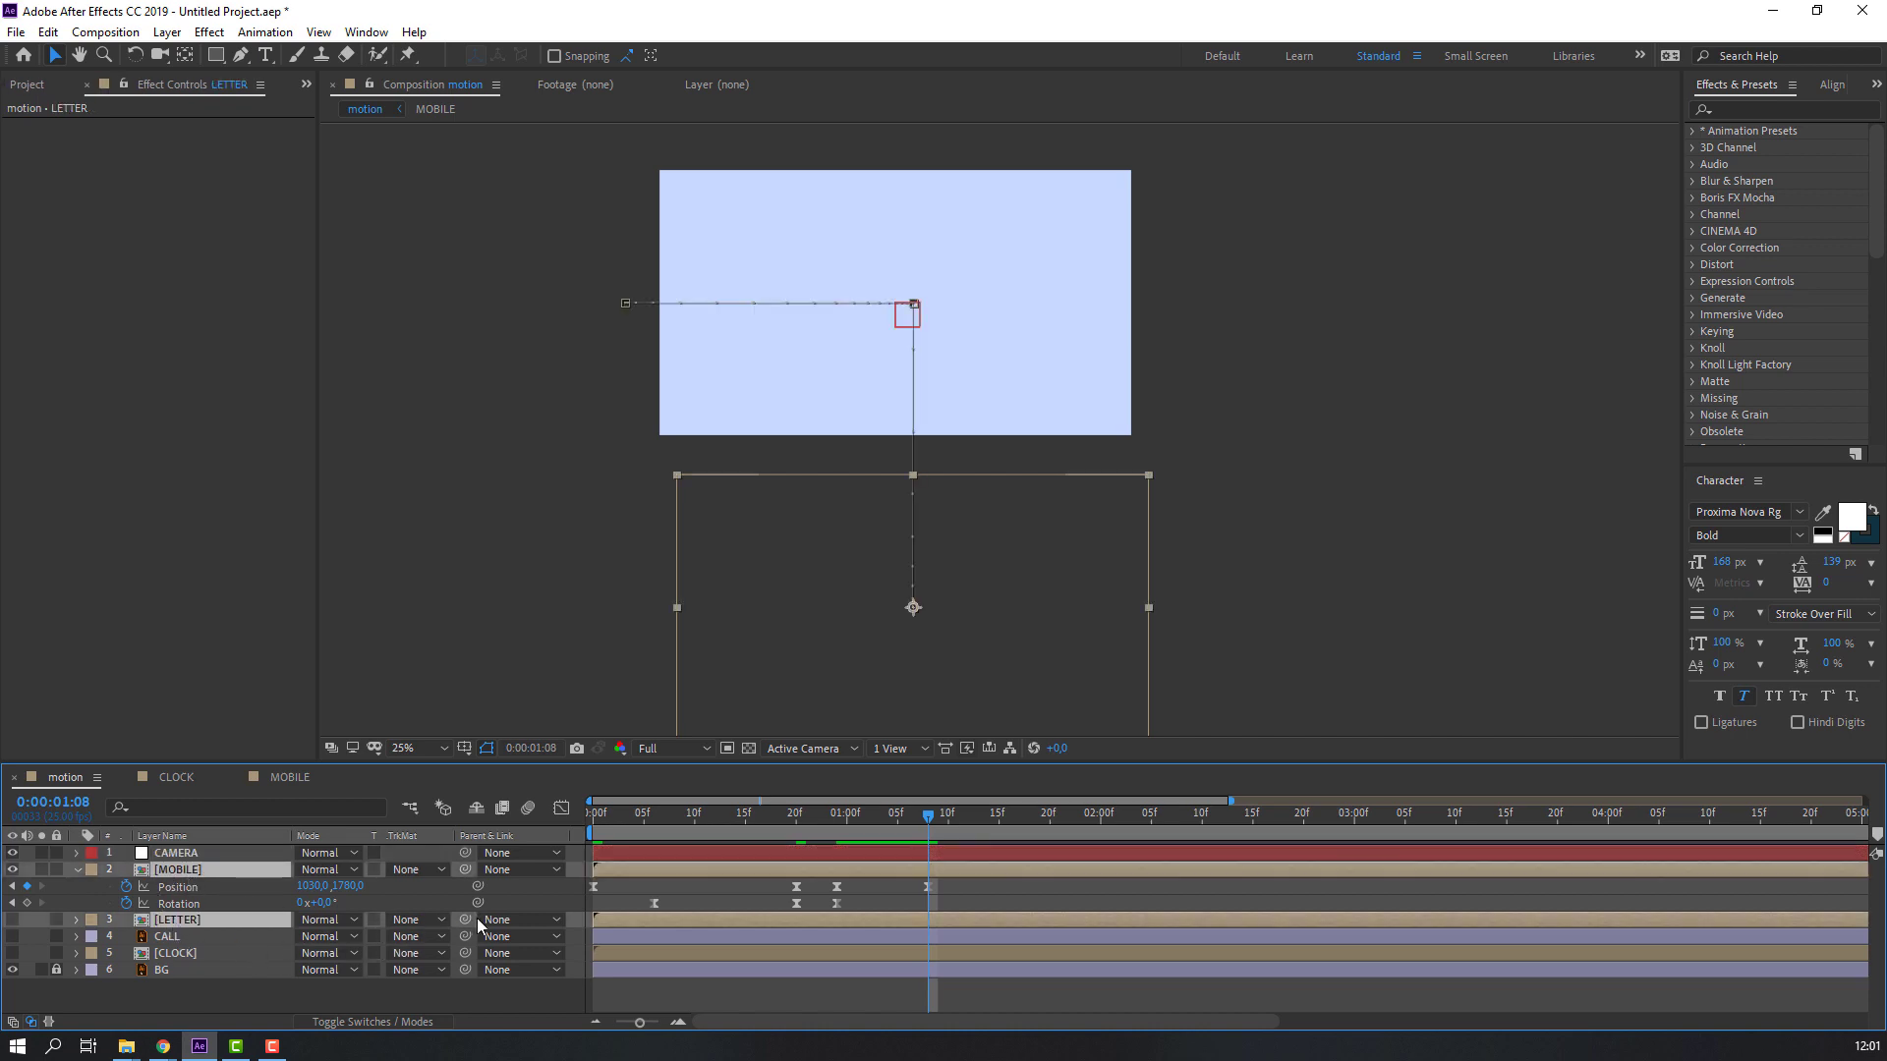
left_click_drag(466, 922, 213, 862)
Show the LETTER layer, set its Position to 0, 1337 below the frame, and return to frame 24.
left_click(185, 922)
left_click(12, 921)
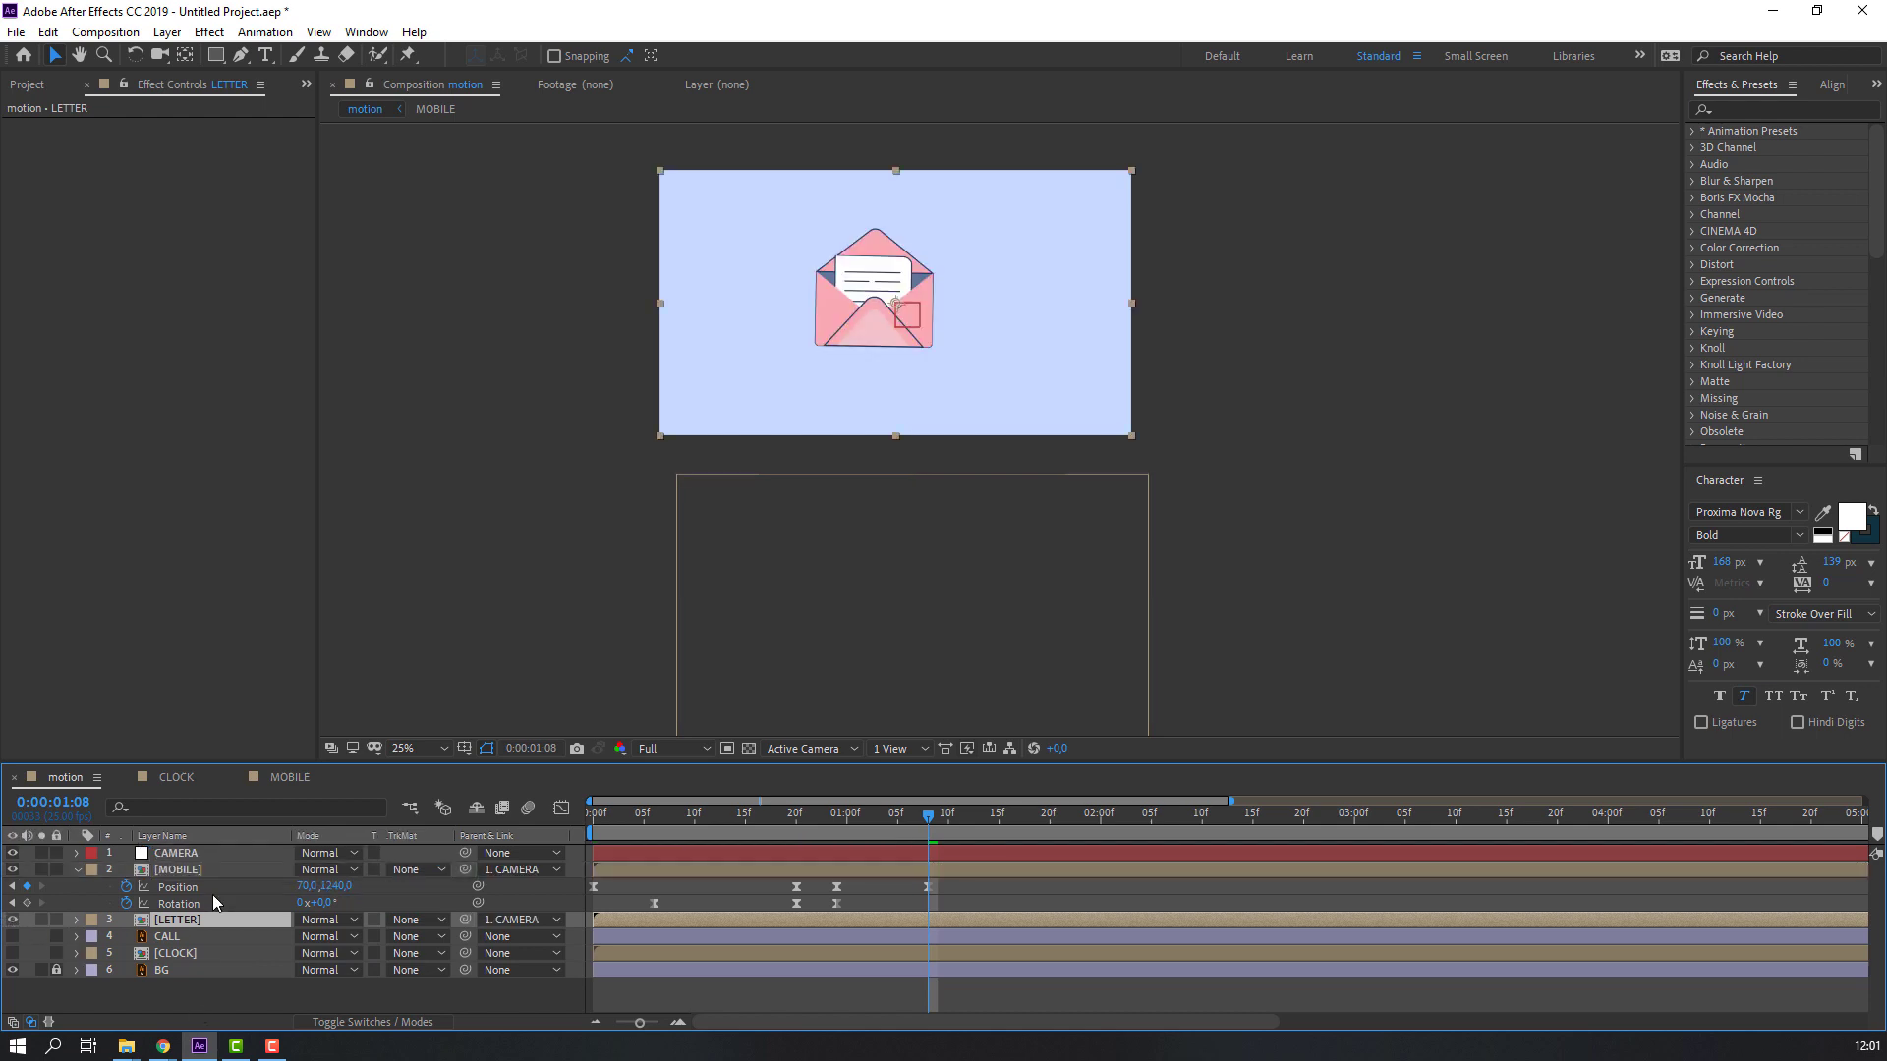
key("p")
left_click_drag(323, 938, 634, 894)
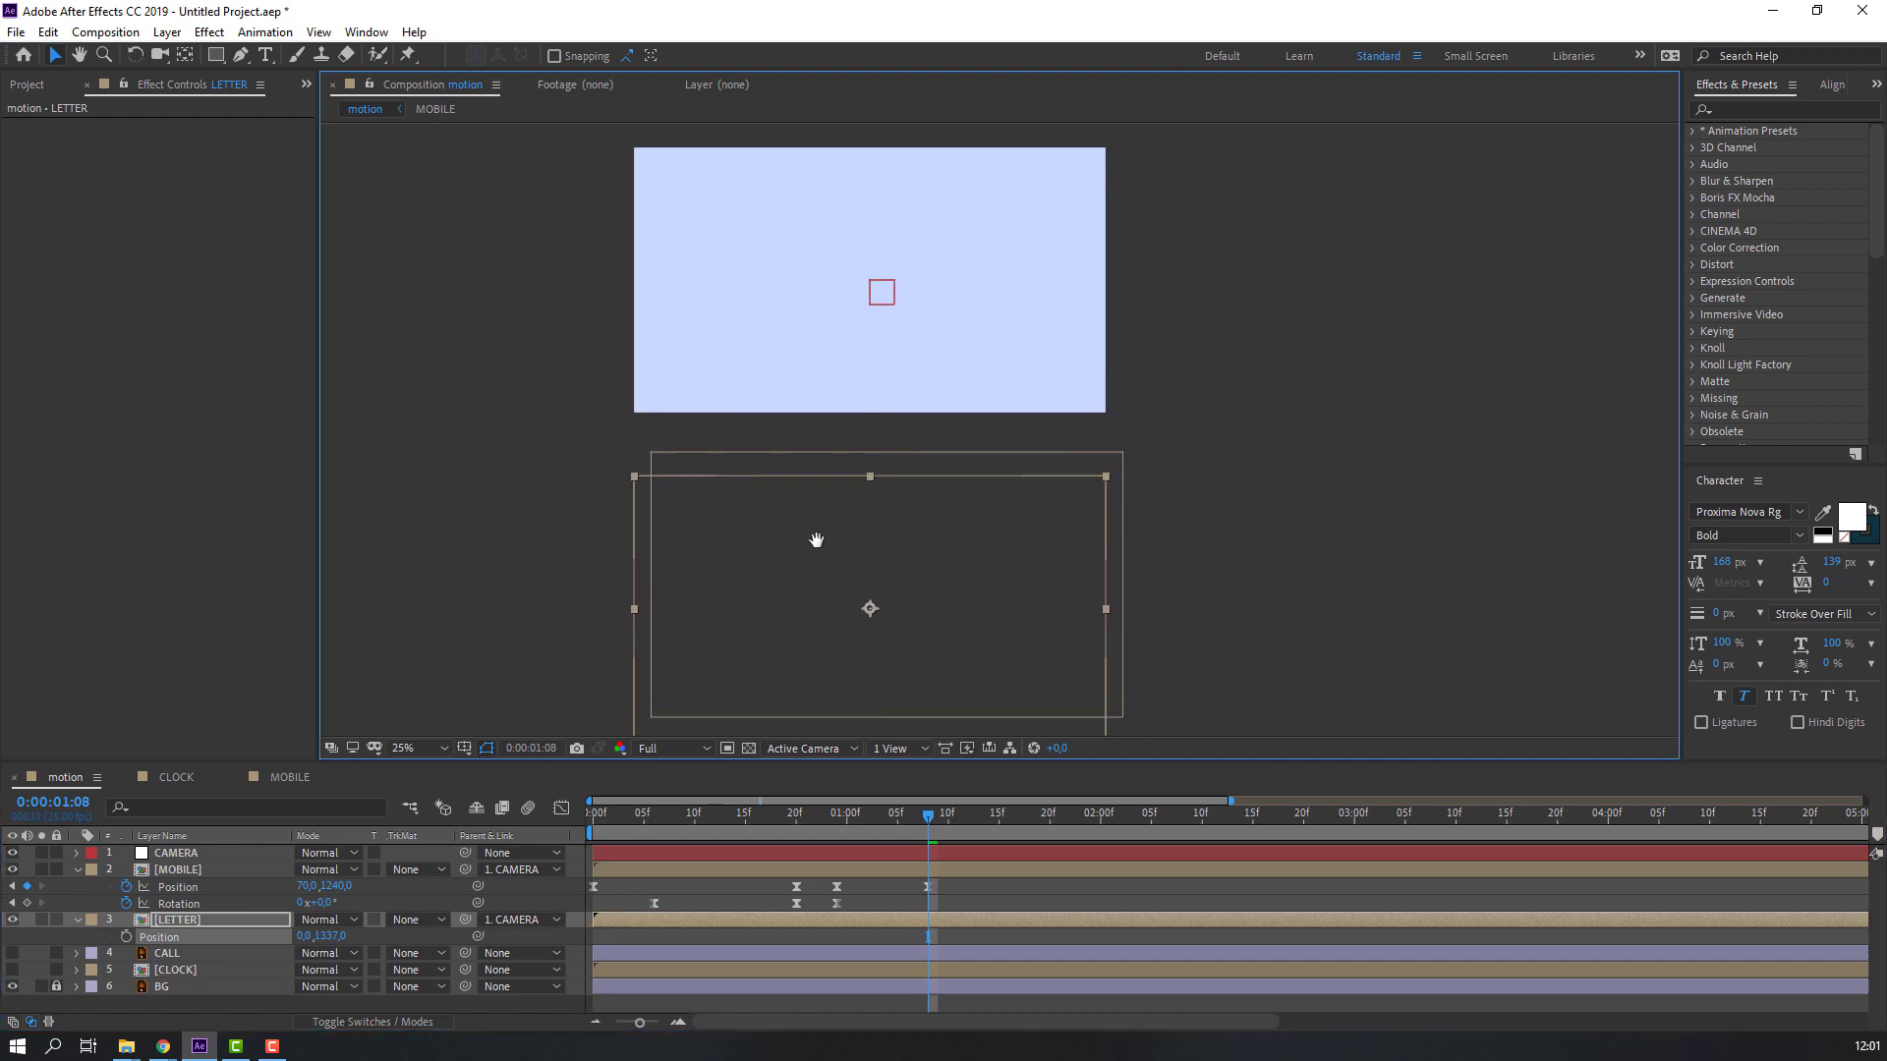
left_click_drag(813, 814, 836, 813)
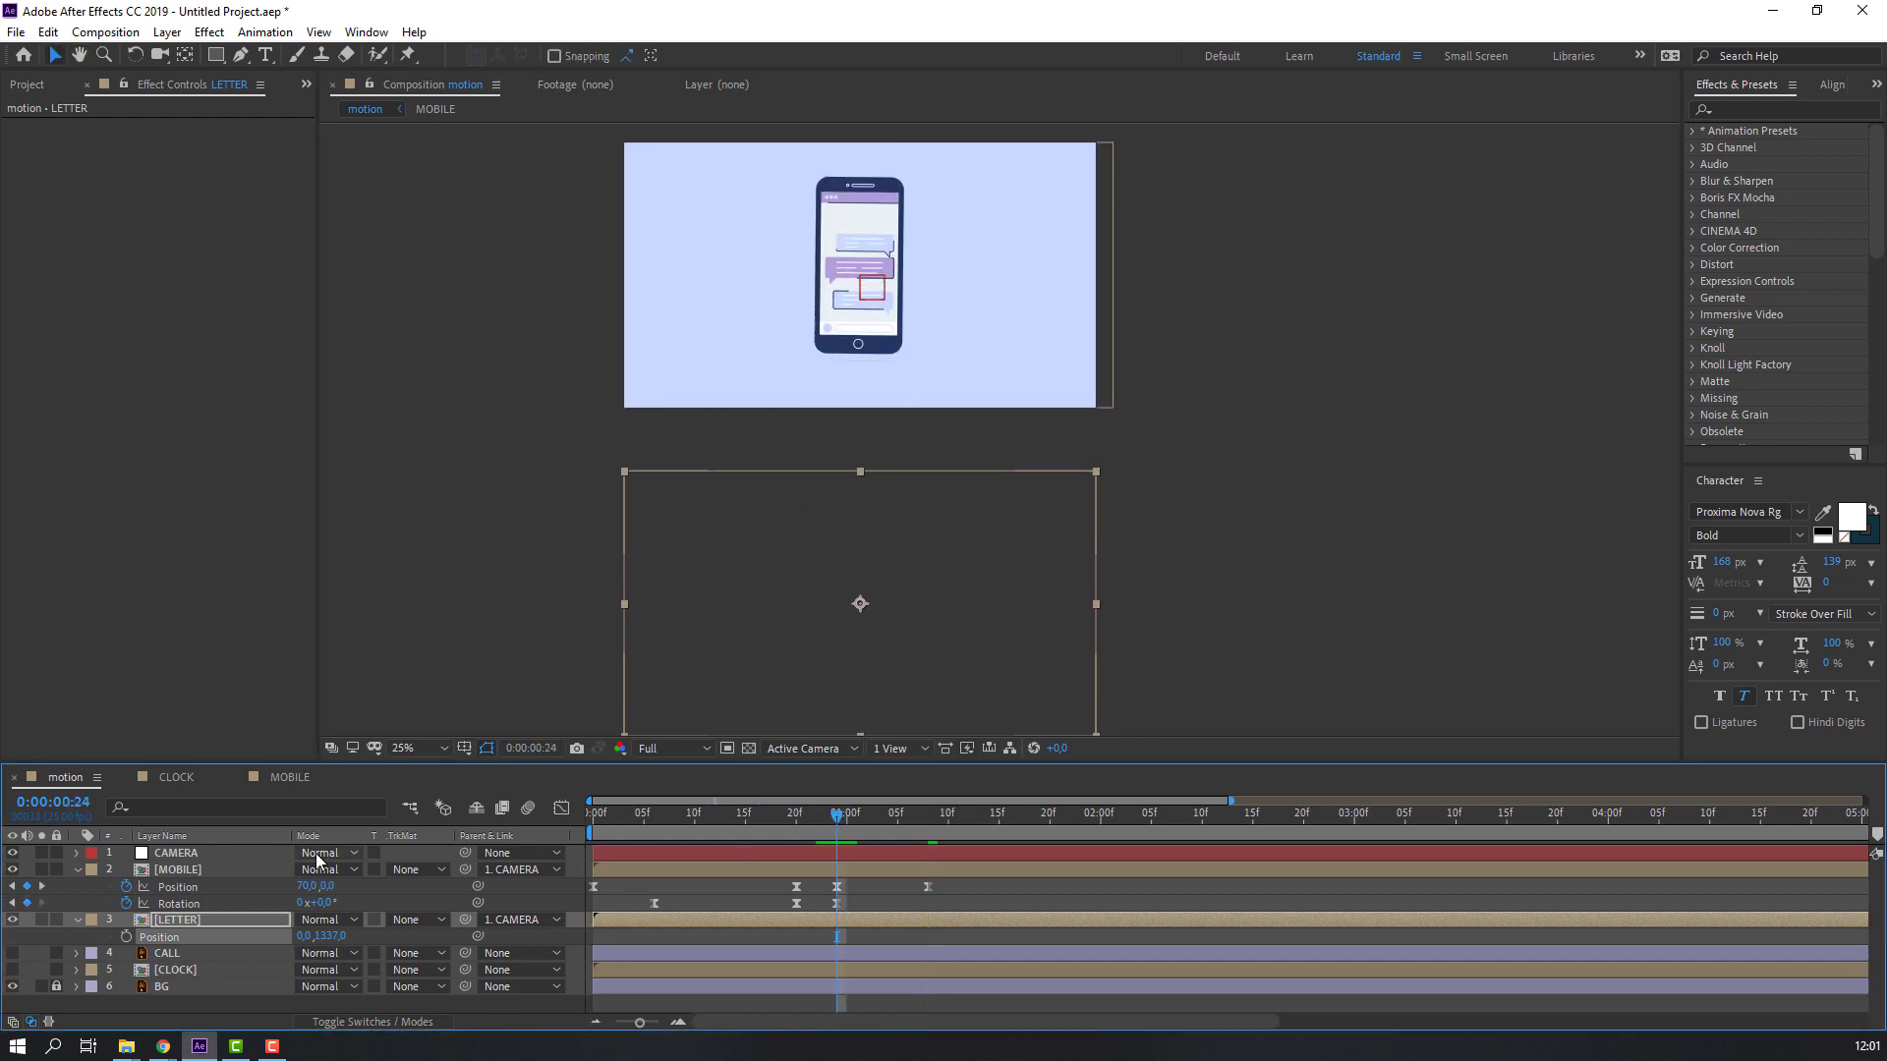
Keyframe the CAMERA null's Position at 960, 540 on frame 24 and 960, -680 at 0:00:01:08.
left_click(182, 855)
key("p")
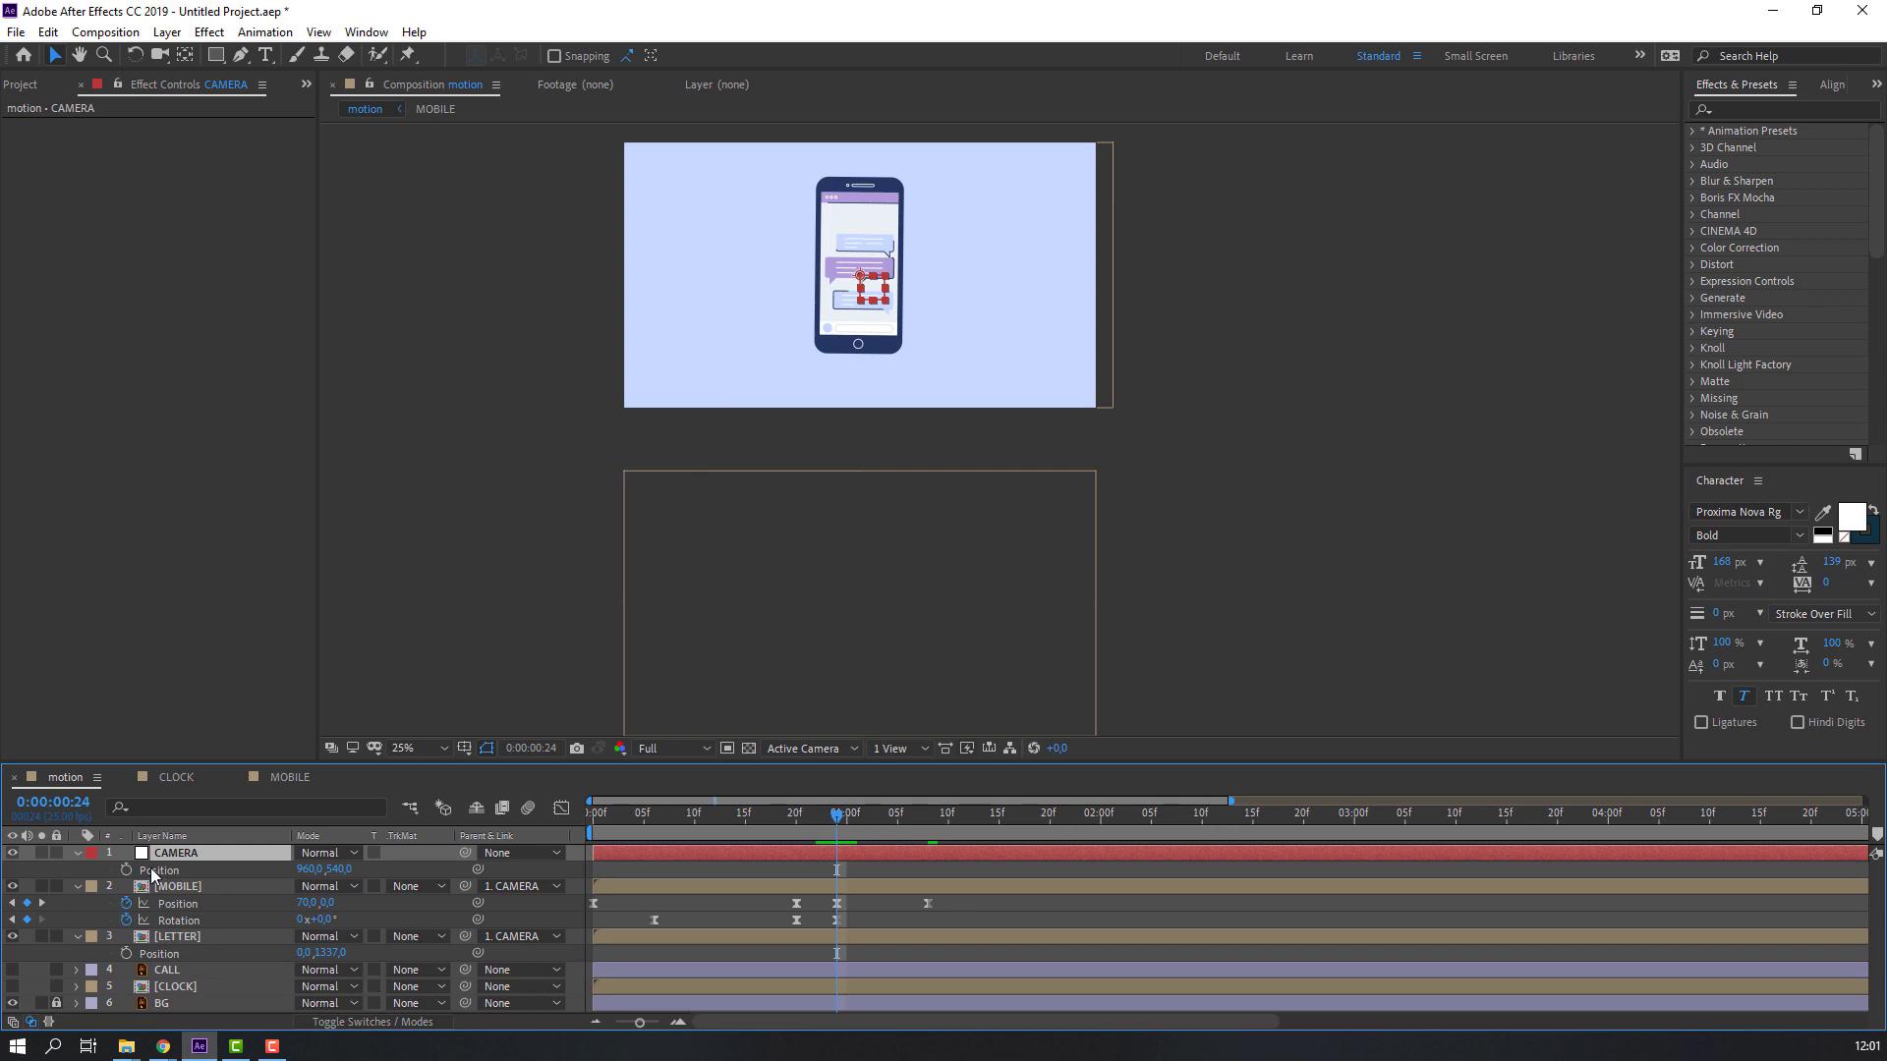
left_click(126, 869)
left_click(909, 817)
left_click_drag(912, 822, 926, 823)
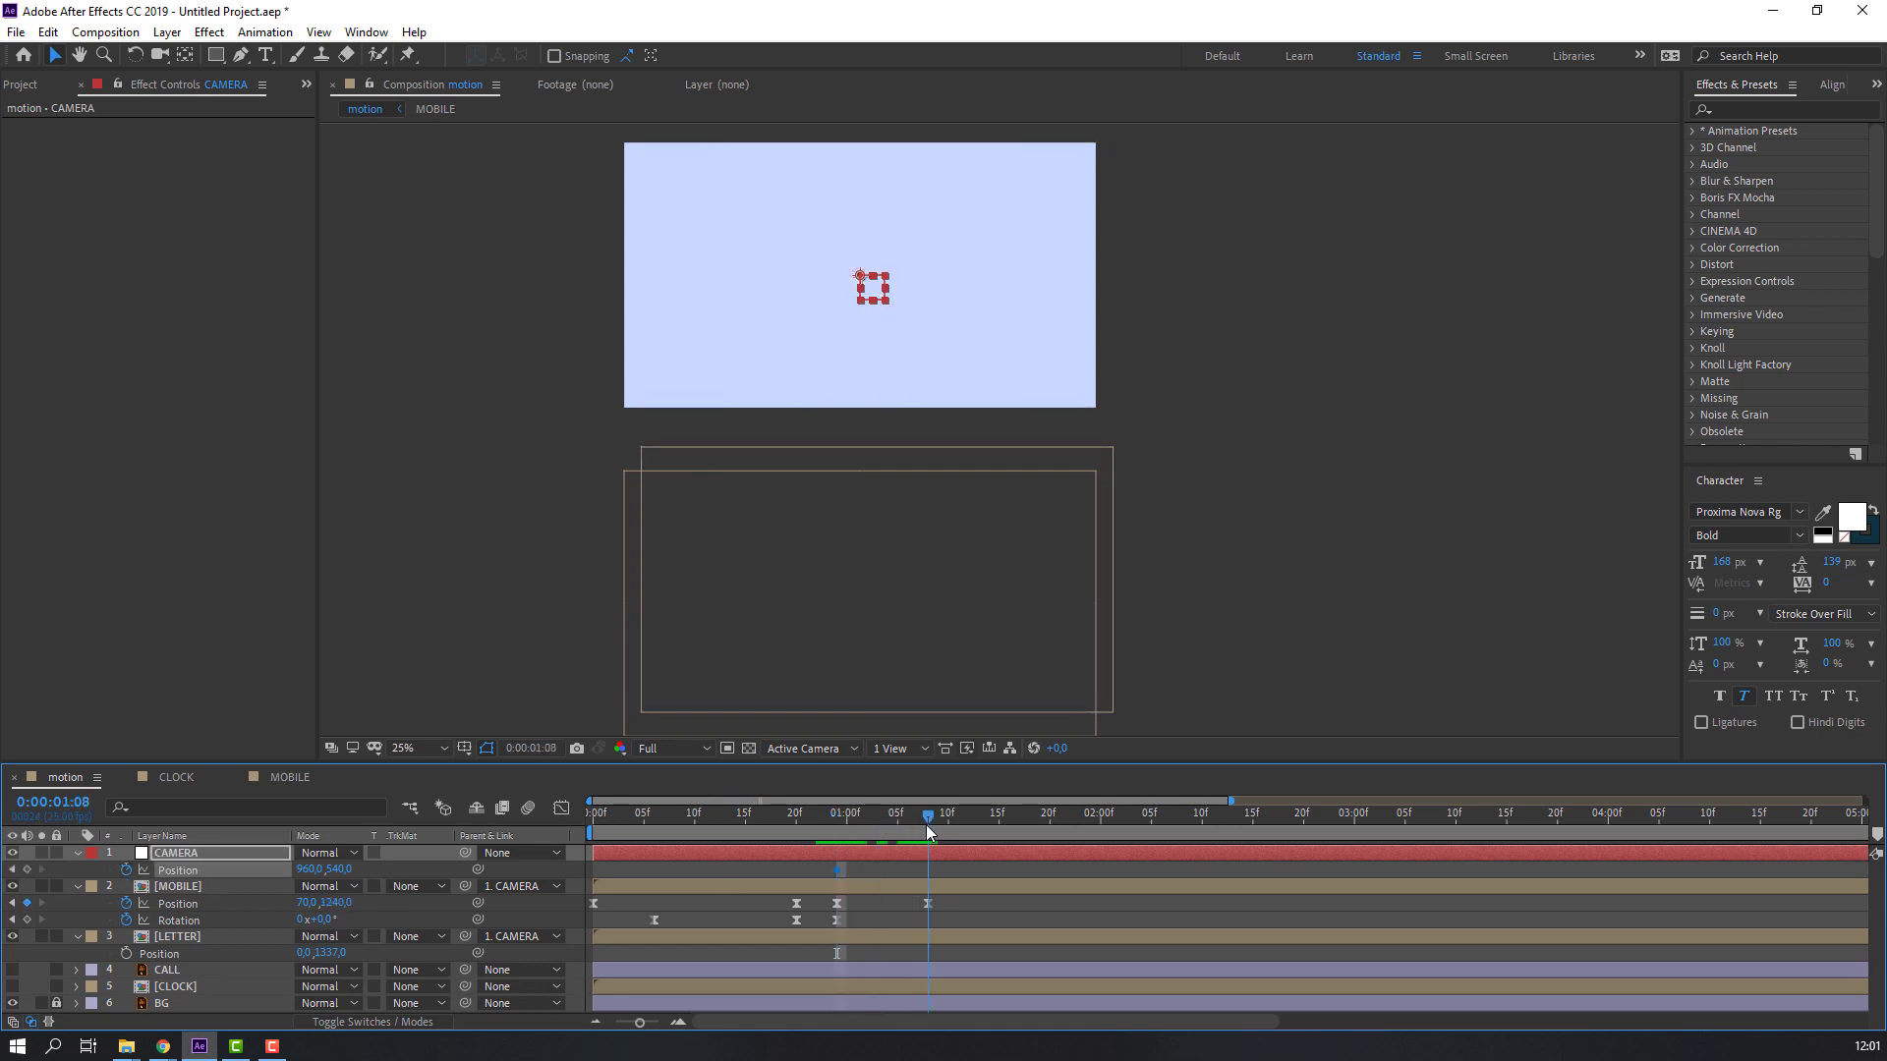
left_click_drag(346, 870, 226, 870)
Apply Easy Ease to the CAMERA null's two Position keyframes.
left_click_drag(812, 812, 857, 831)
left_click_drag(951, 875, 829, 866)
right_click(837, 873)
mouse_move(984, 865)
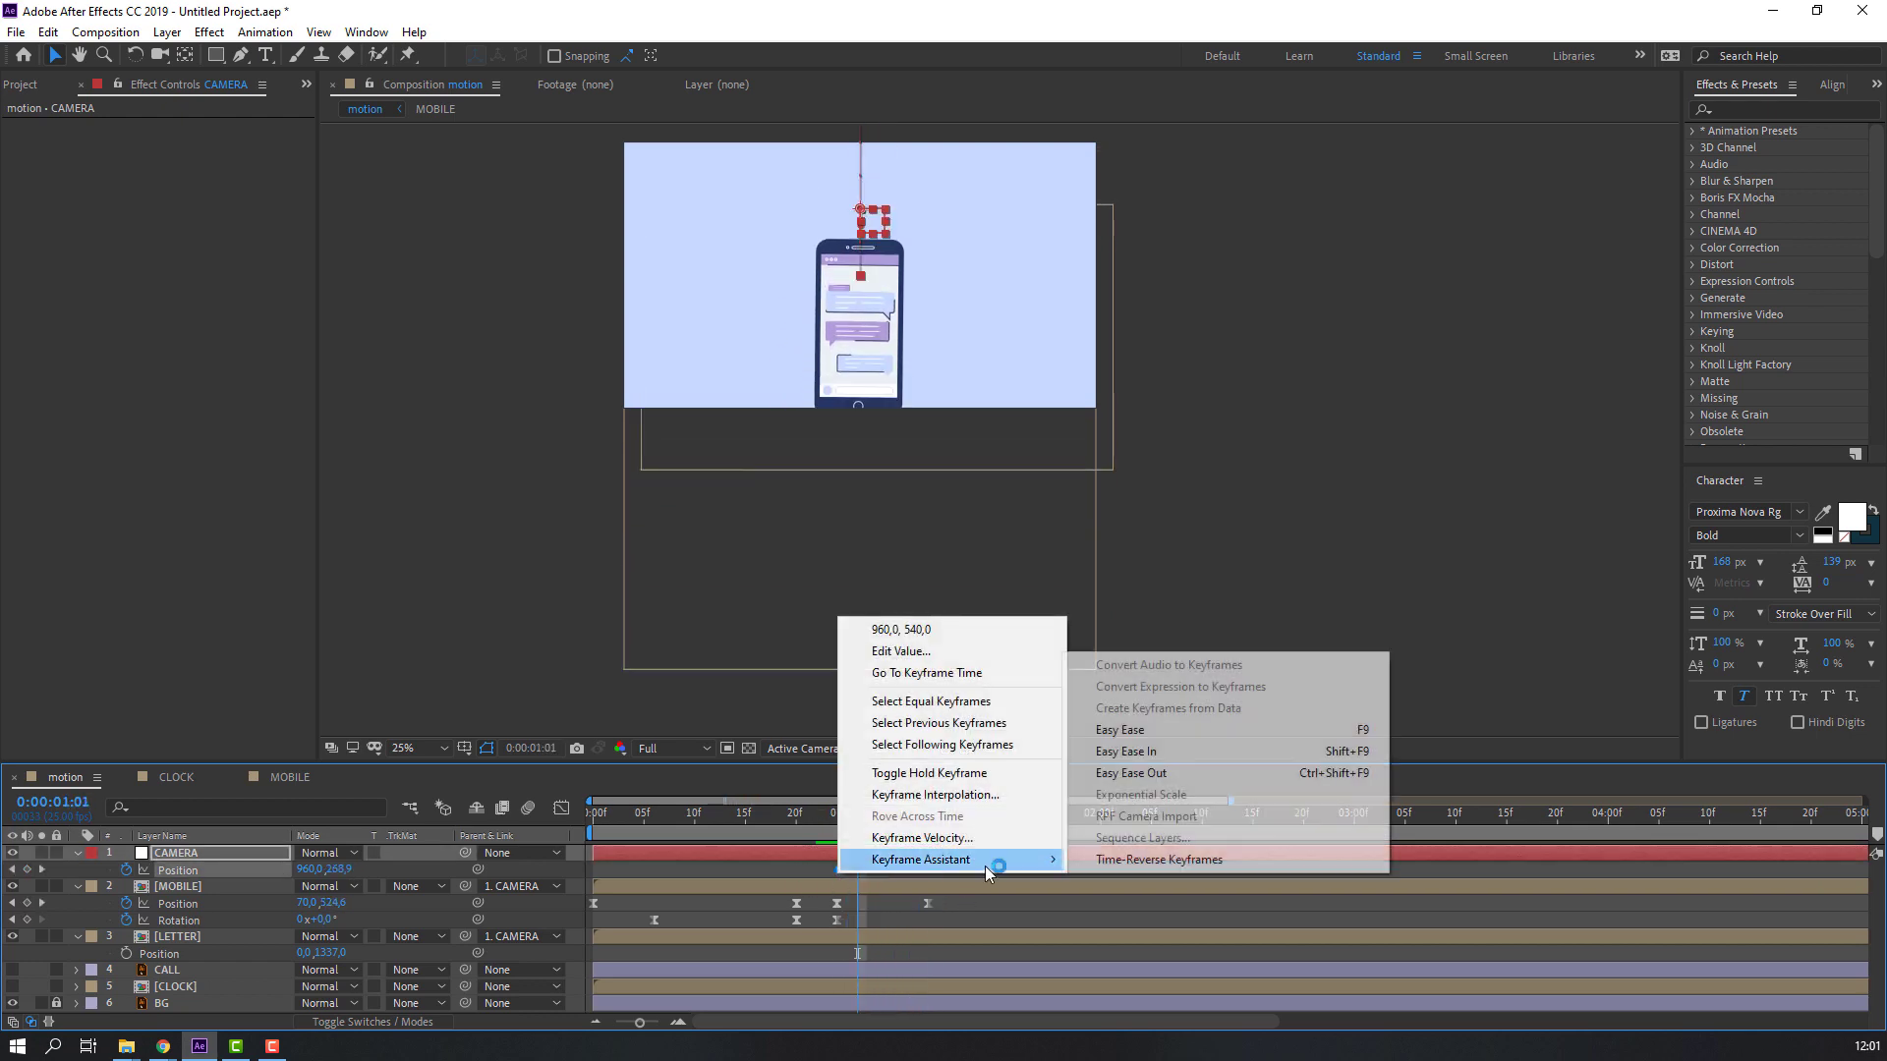
left_click(1131, 733)
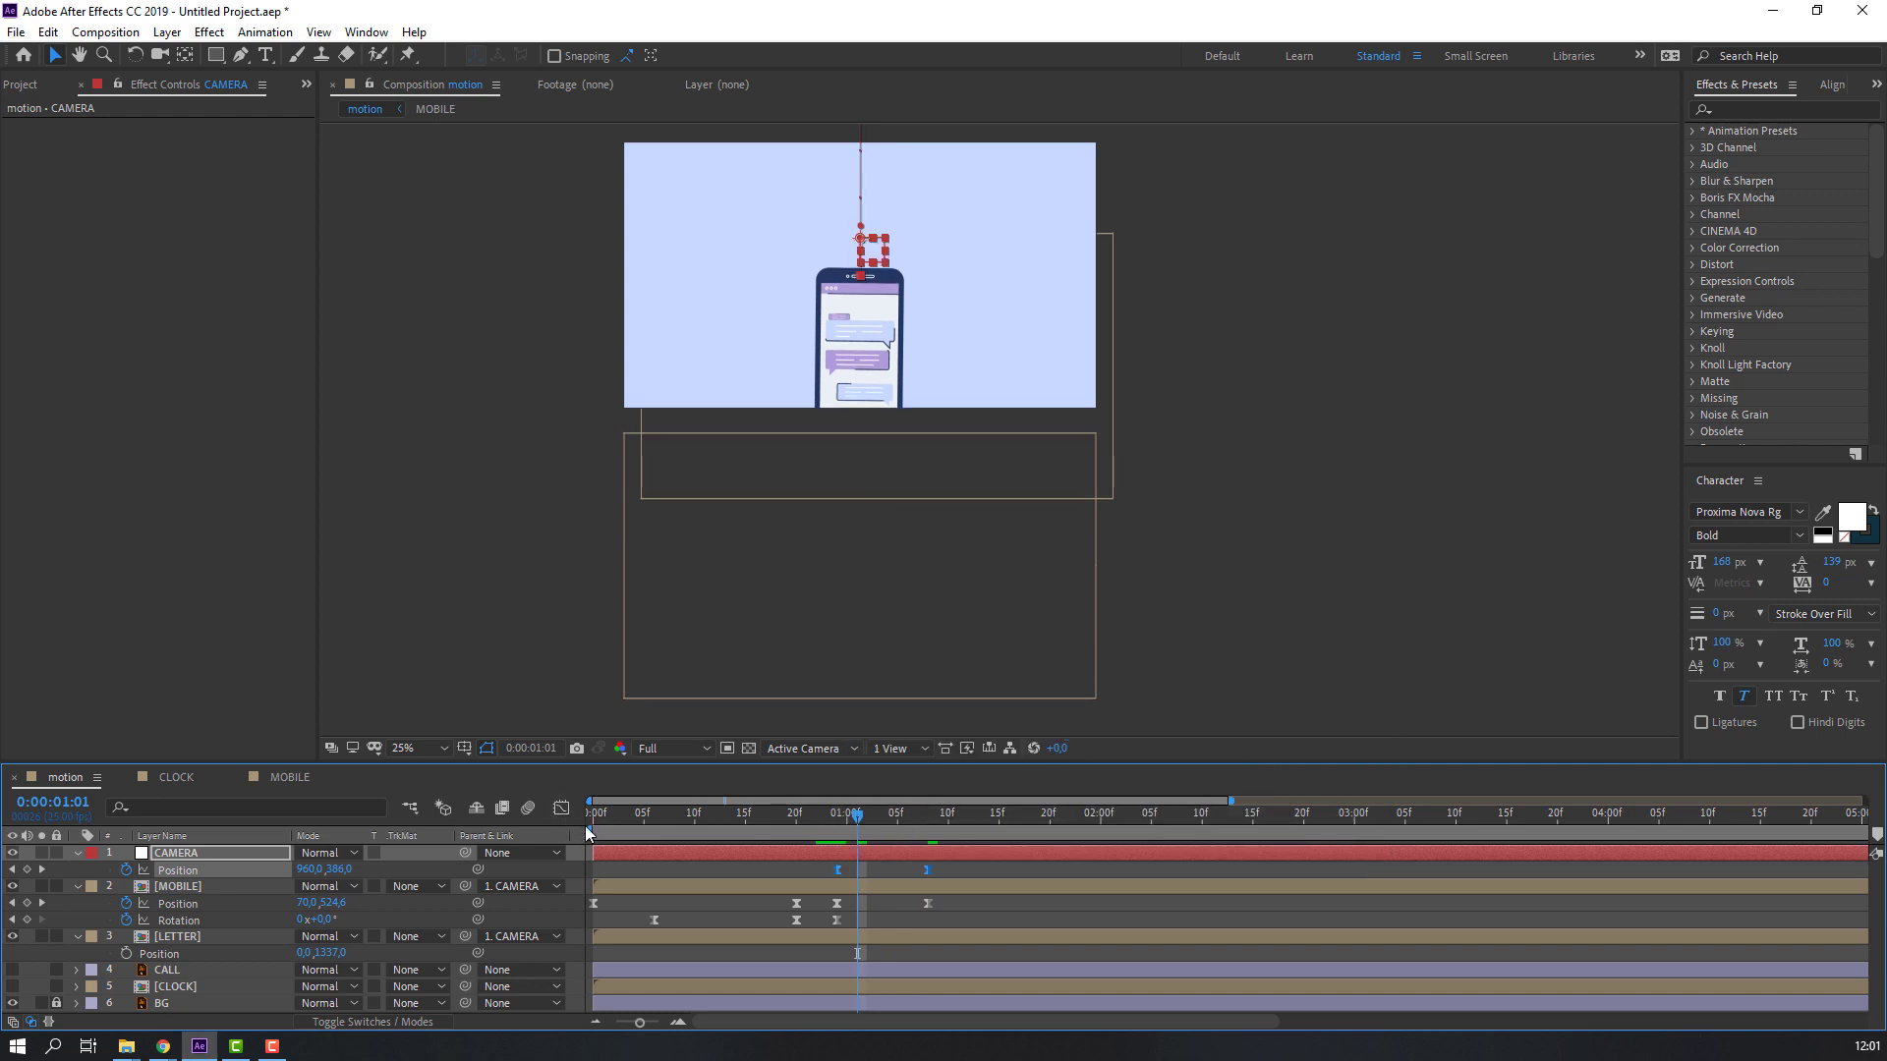
Start the work area at about frame 17, delay the last CAMERA and MOBILE Position keyframes to about 0:00:01:19, and preview the move.
left_click_drag(588, 832, 758, 833)
key("space")
key("space")
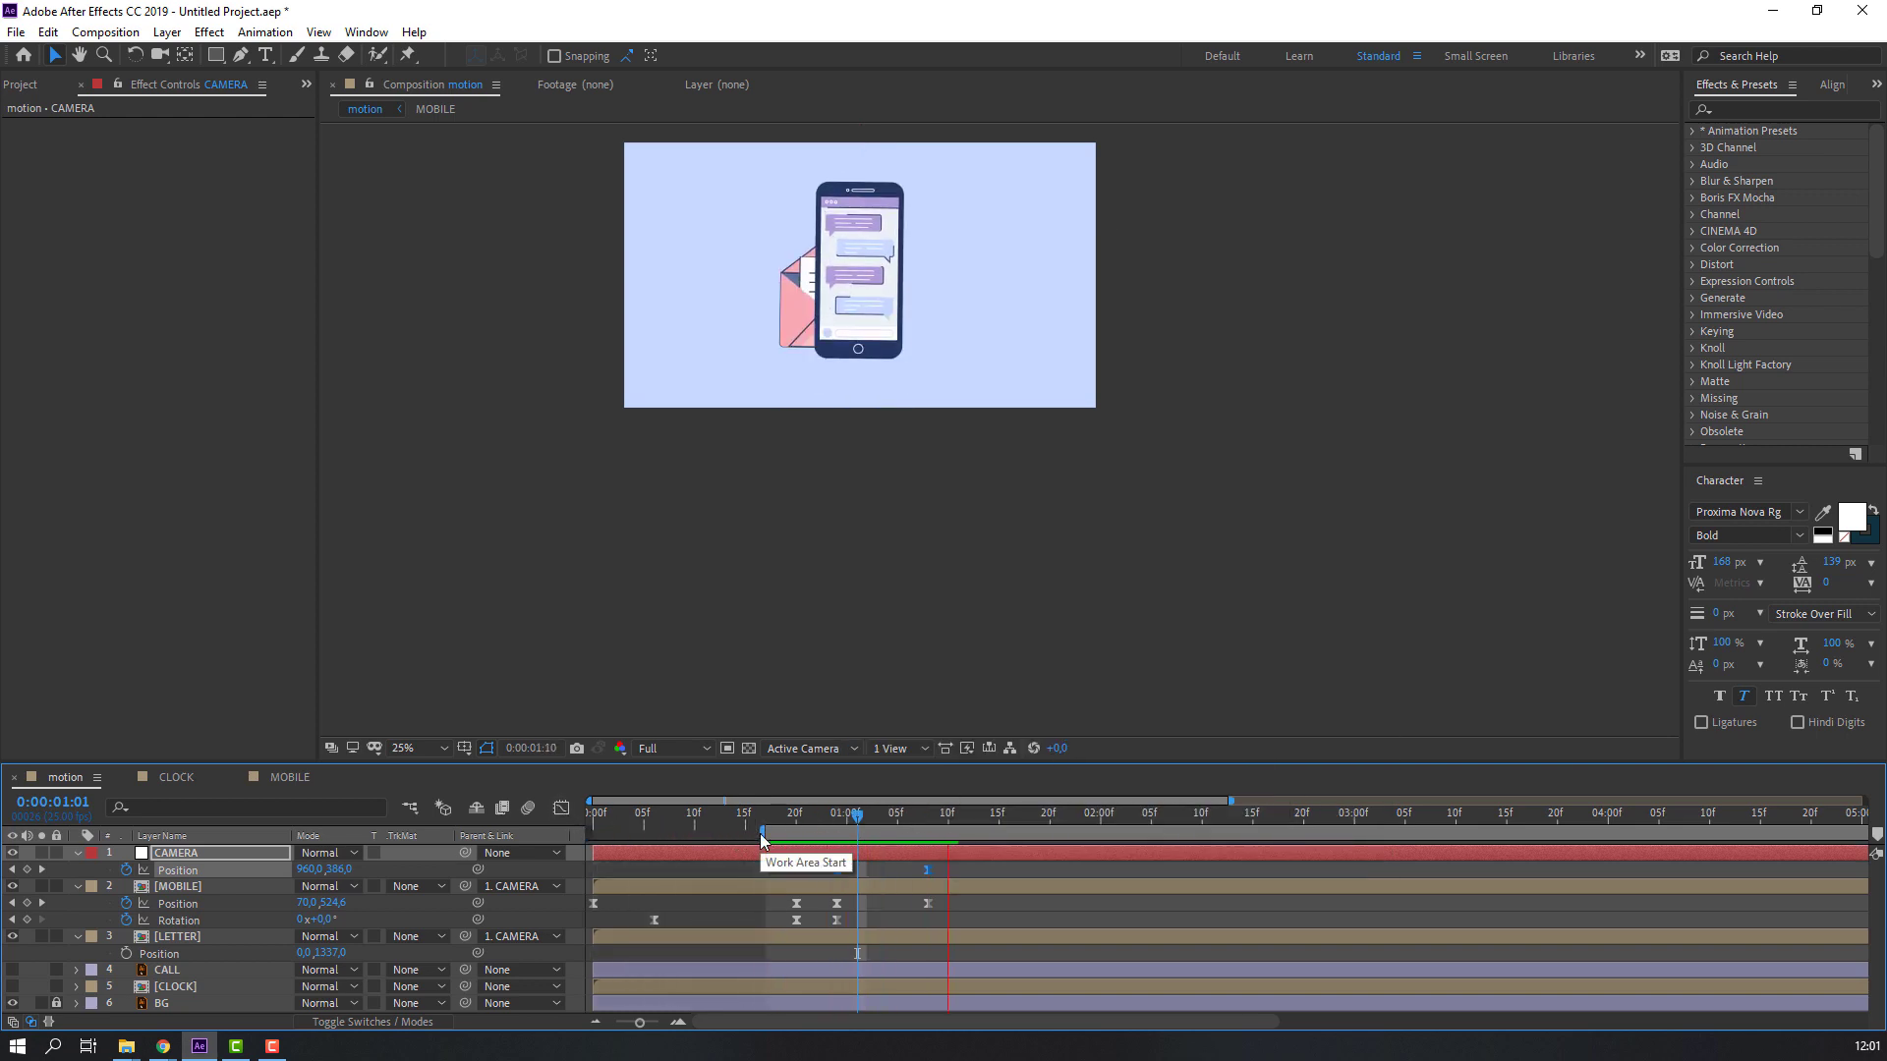
left_click_drag(959, 869, 1035, 904)
key("space")
key("space")
key("space")
key("space")
Lengthen the ease-in of the final CAMERA and MOBILE Position keyframes in the speed graph, preview it, and return to the layer view.
left_click_drag(1069, 867, 825, 922)
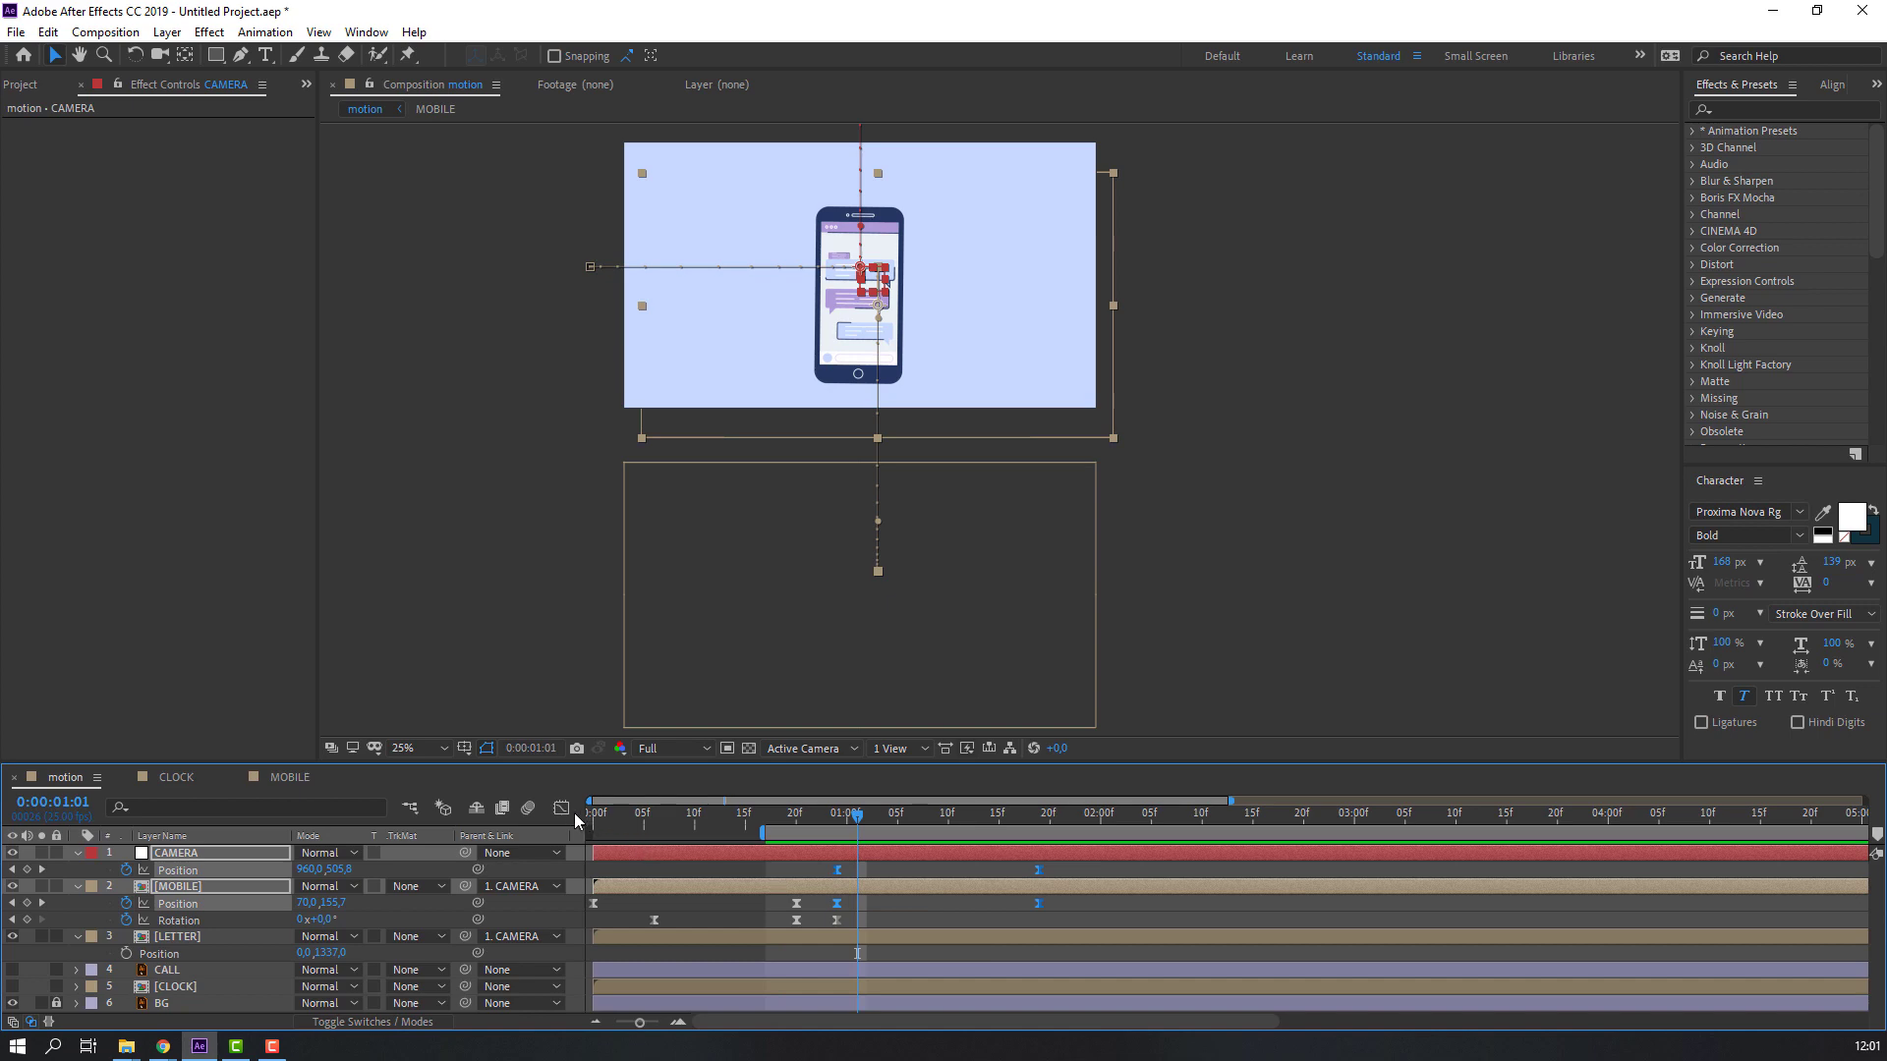
left_click(561, 808)
left_click(997, 917)
left_click(995, 927)
left_click_drag(1004, 967, 953, 967)
key("space")
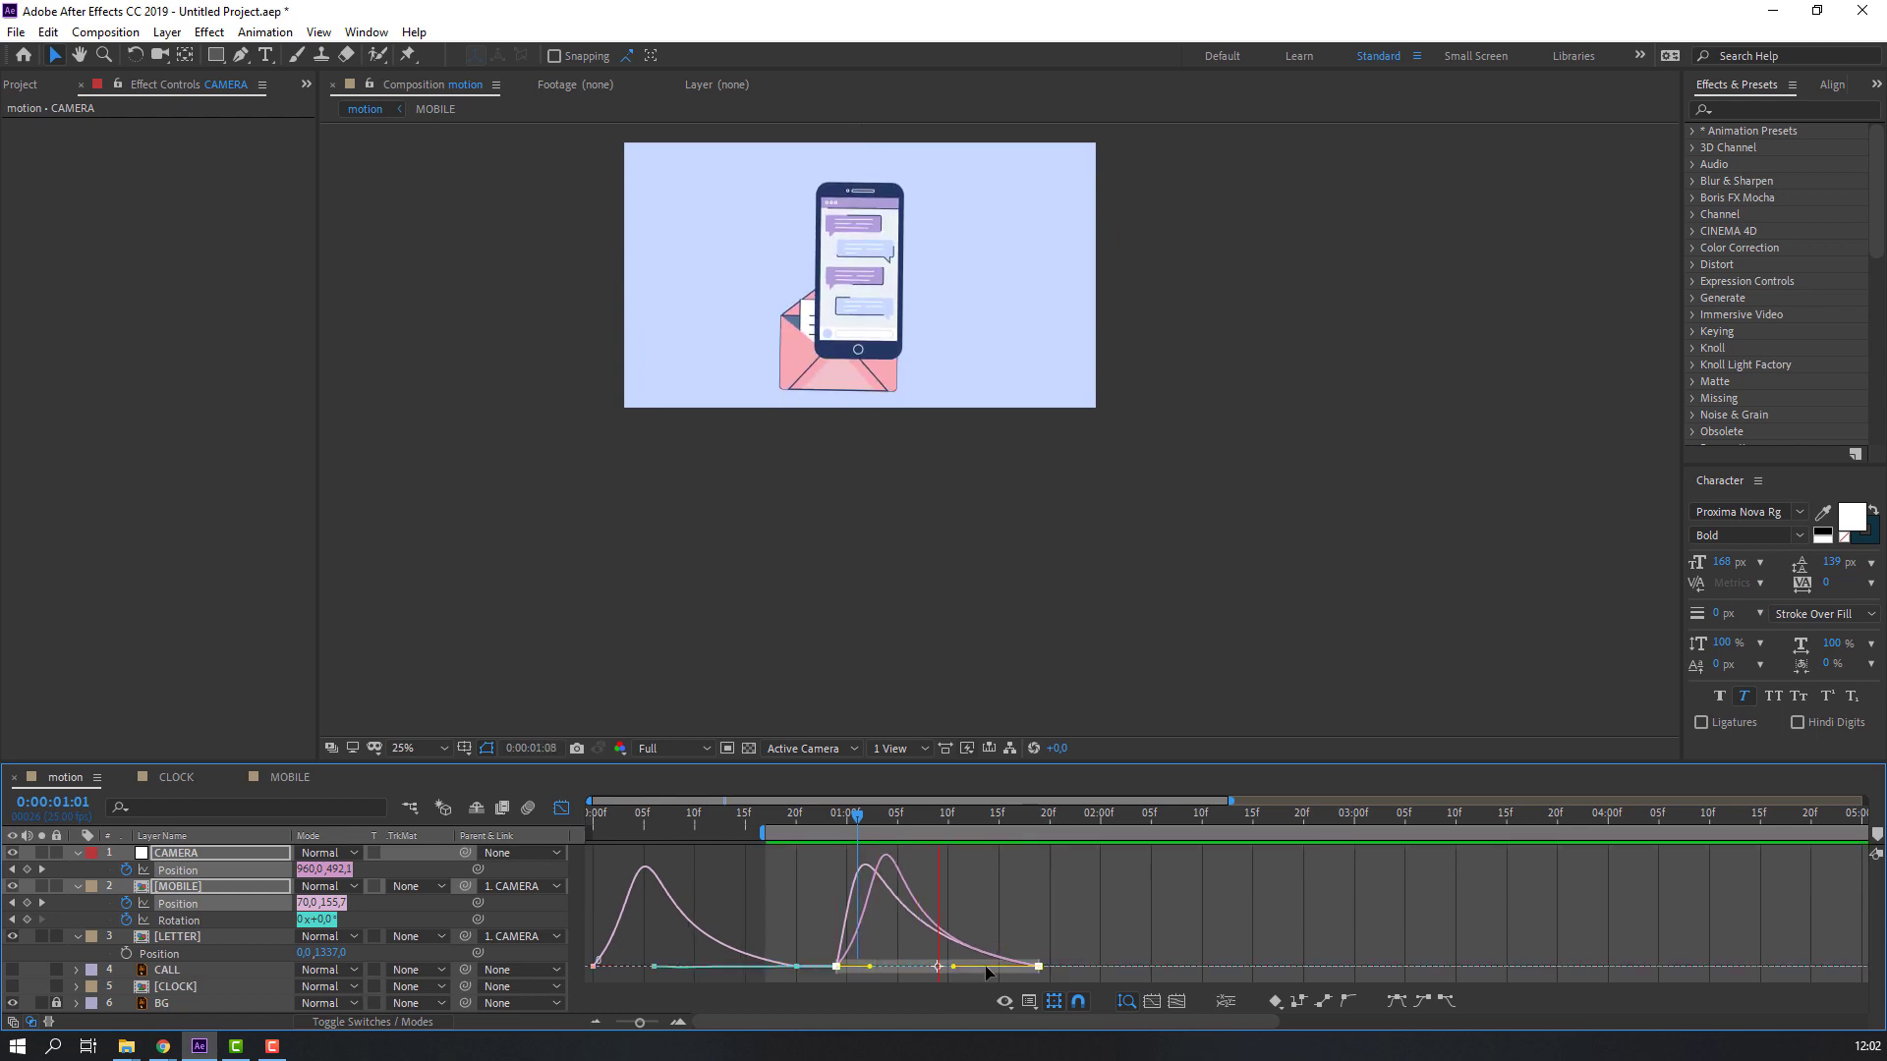
key("space")
key("shift+F3")
Keyframe the MOBILE layer's Scale at 100% at 0:00:01:10 and, with proportions unlinked, at 100, 25% at 0:00:01:14.
mouse_move(945, 822)
left_mouse_down()
mouse_move(979, 825)
mouse_move(948, 823)
left_mouse_up()
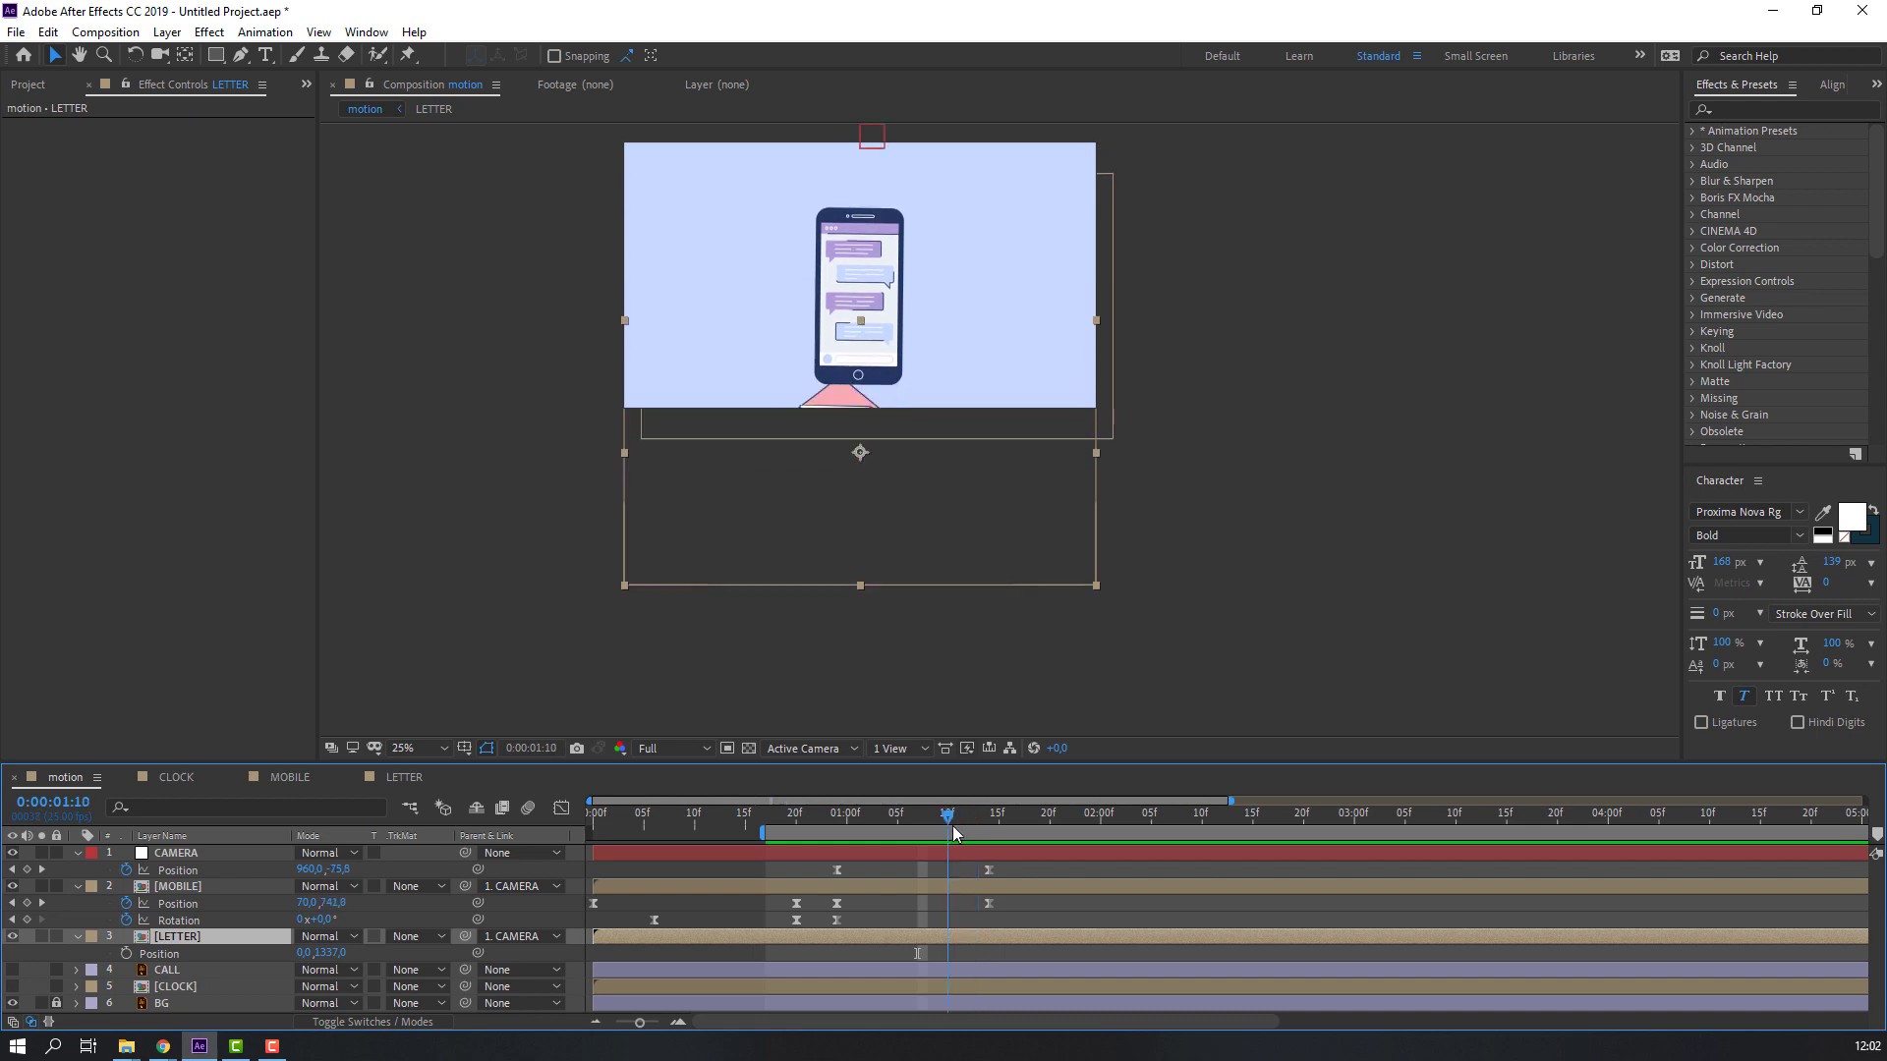
left_click(177, 888)
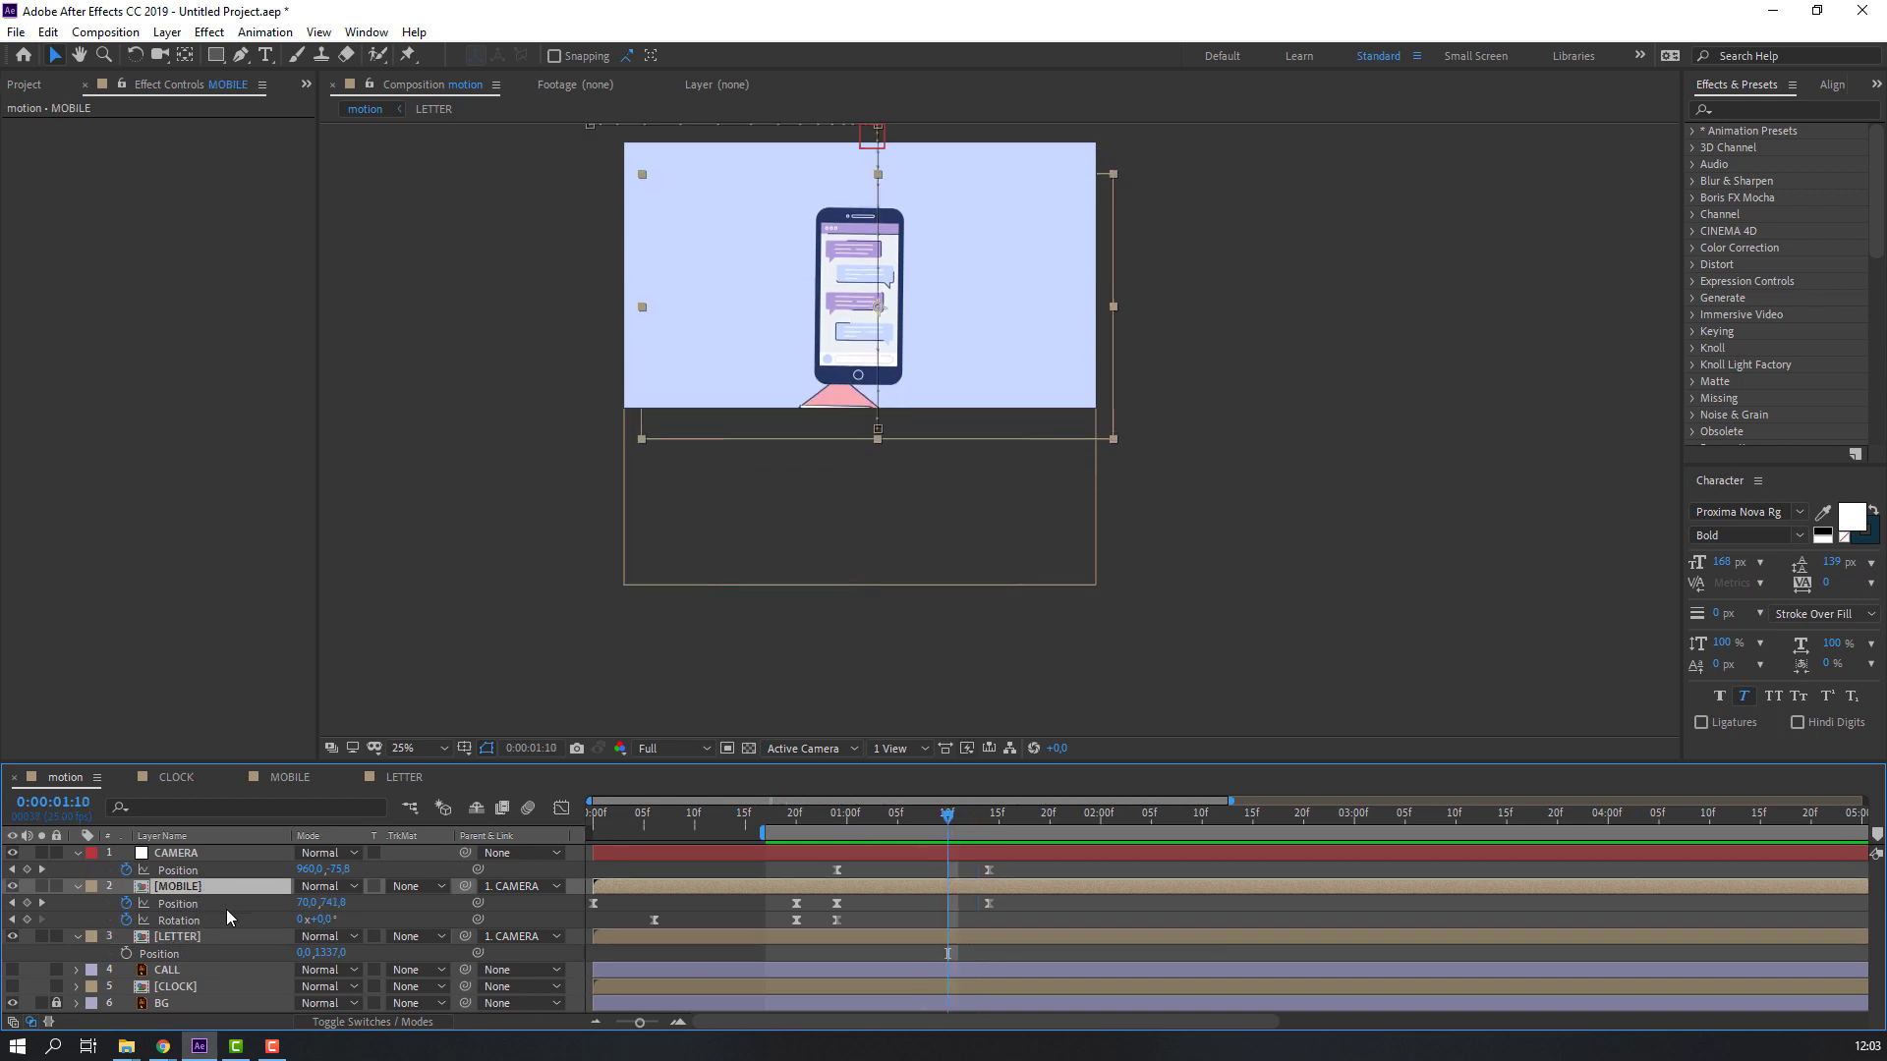
key("shift+s")
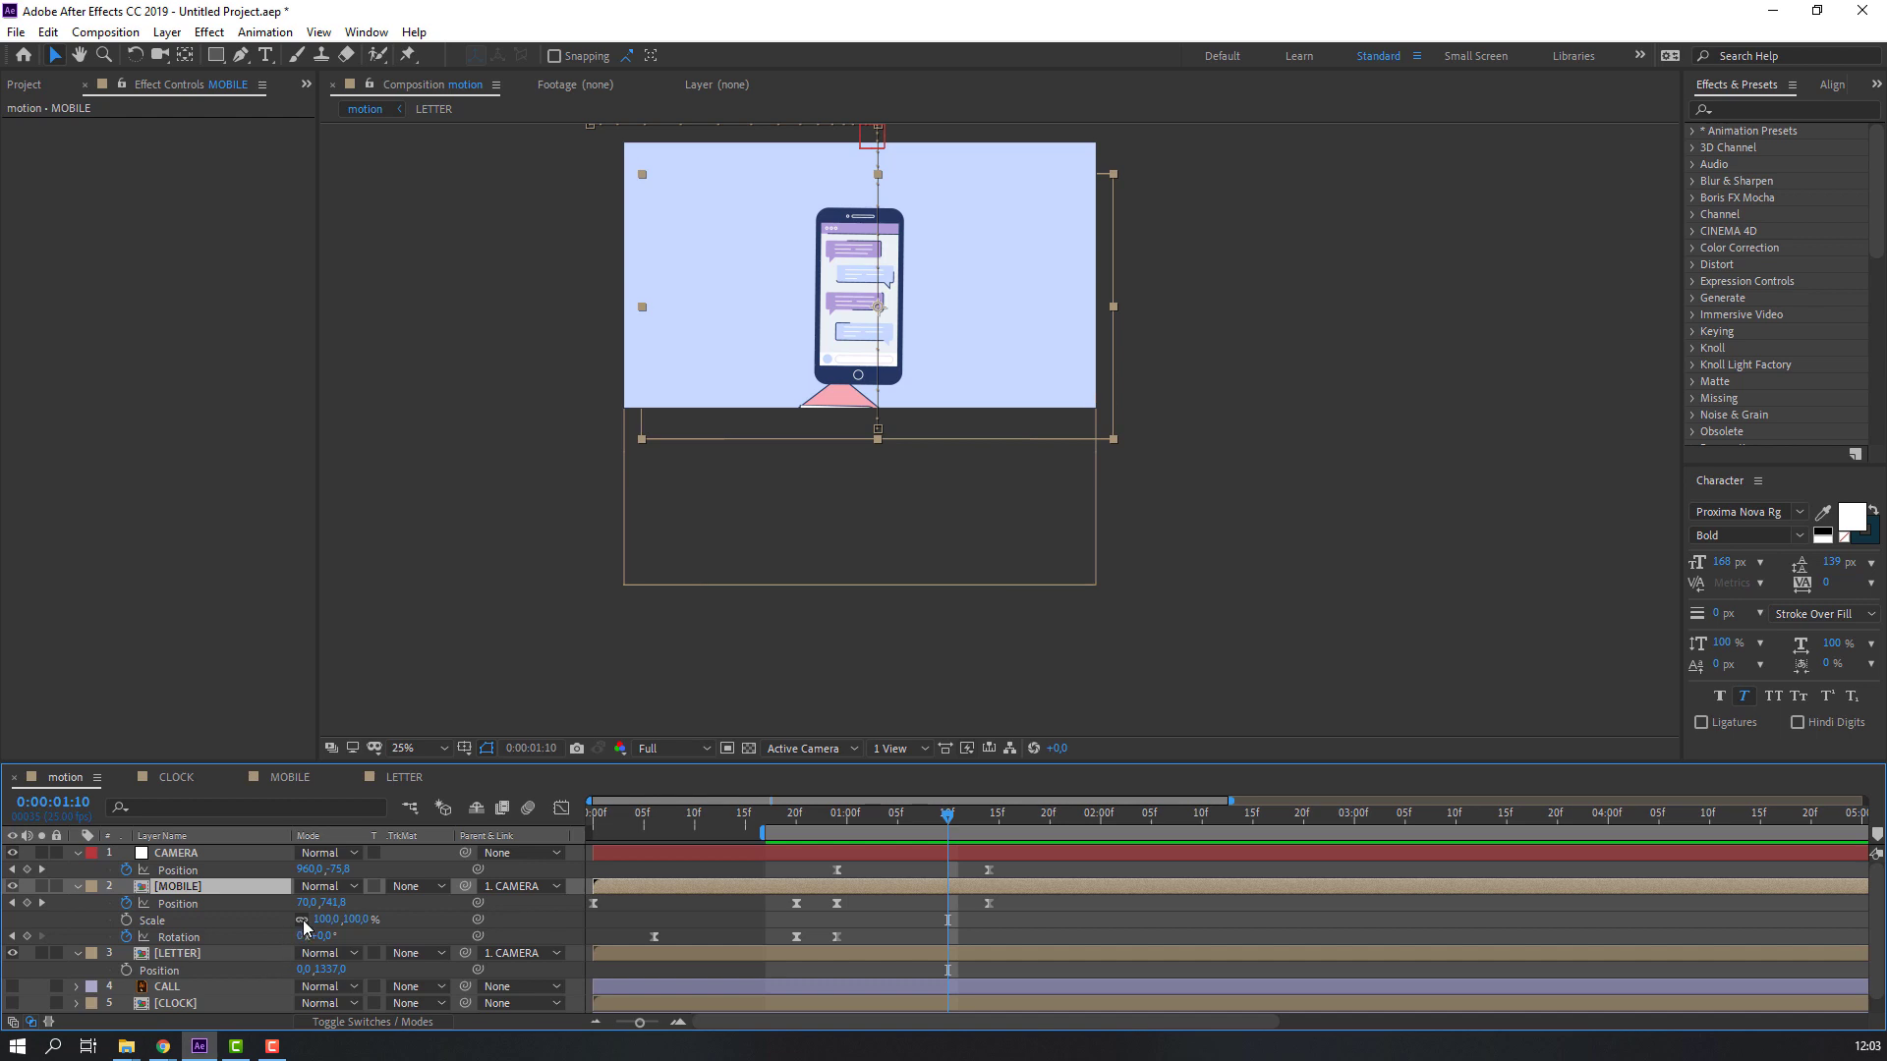
left_click(126, 920)
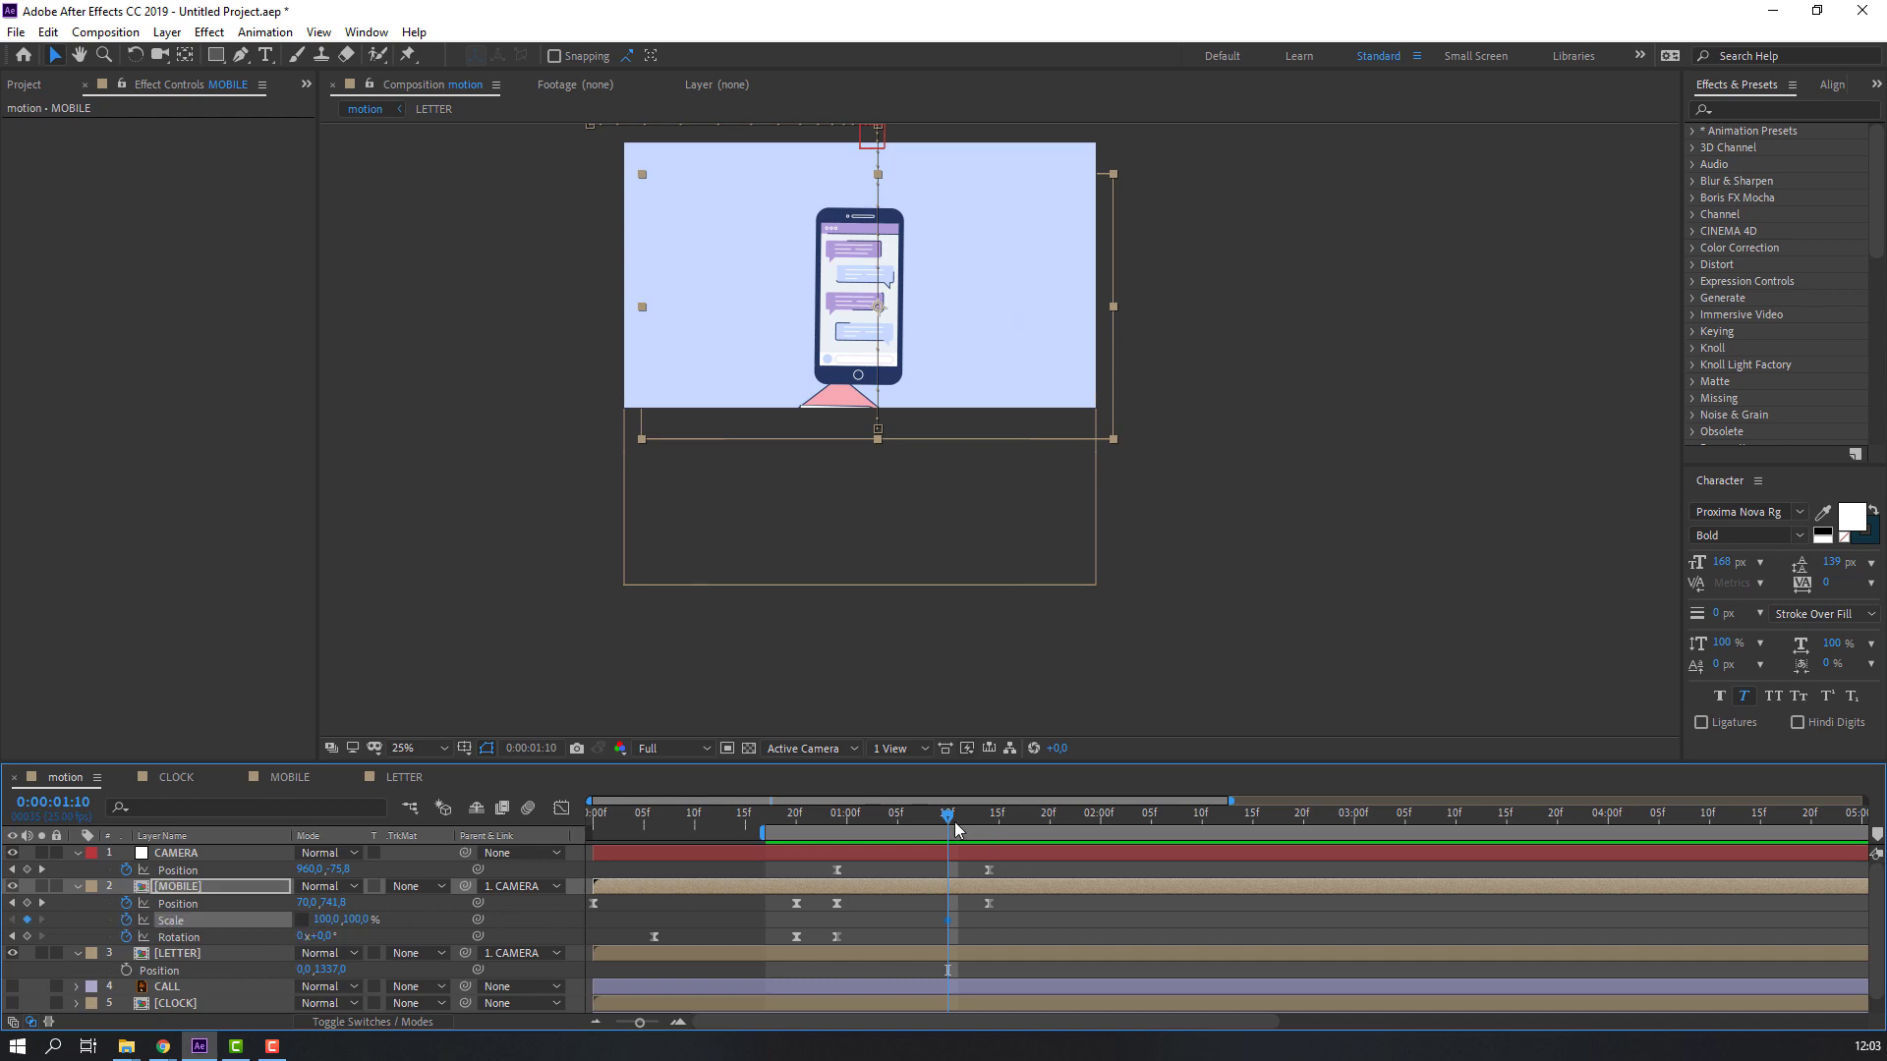
left_click(989, 821)
left_click(344, 920)
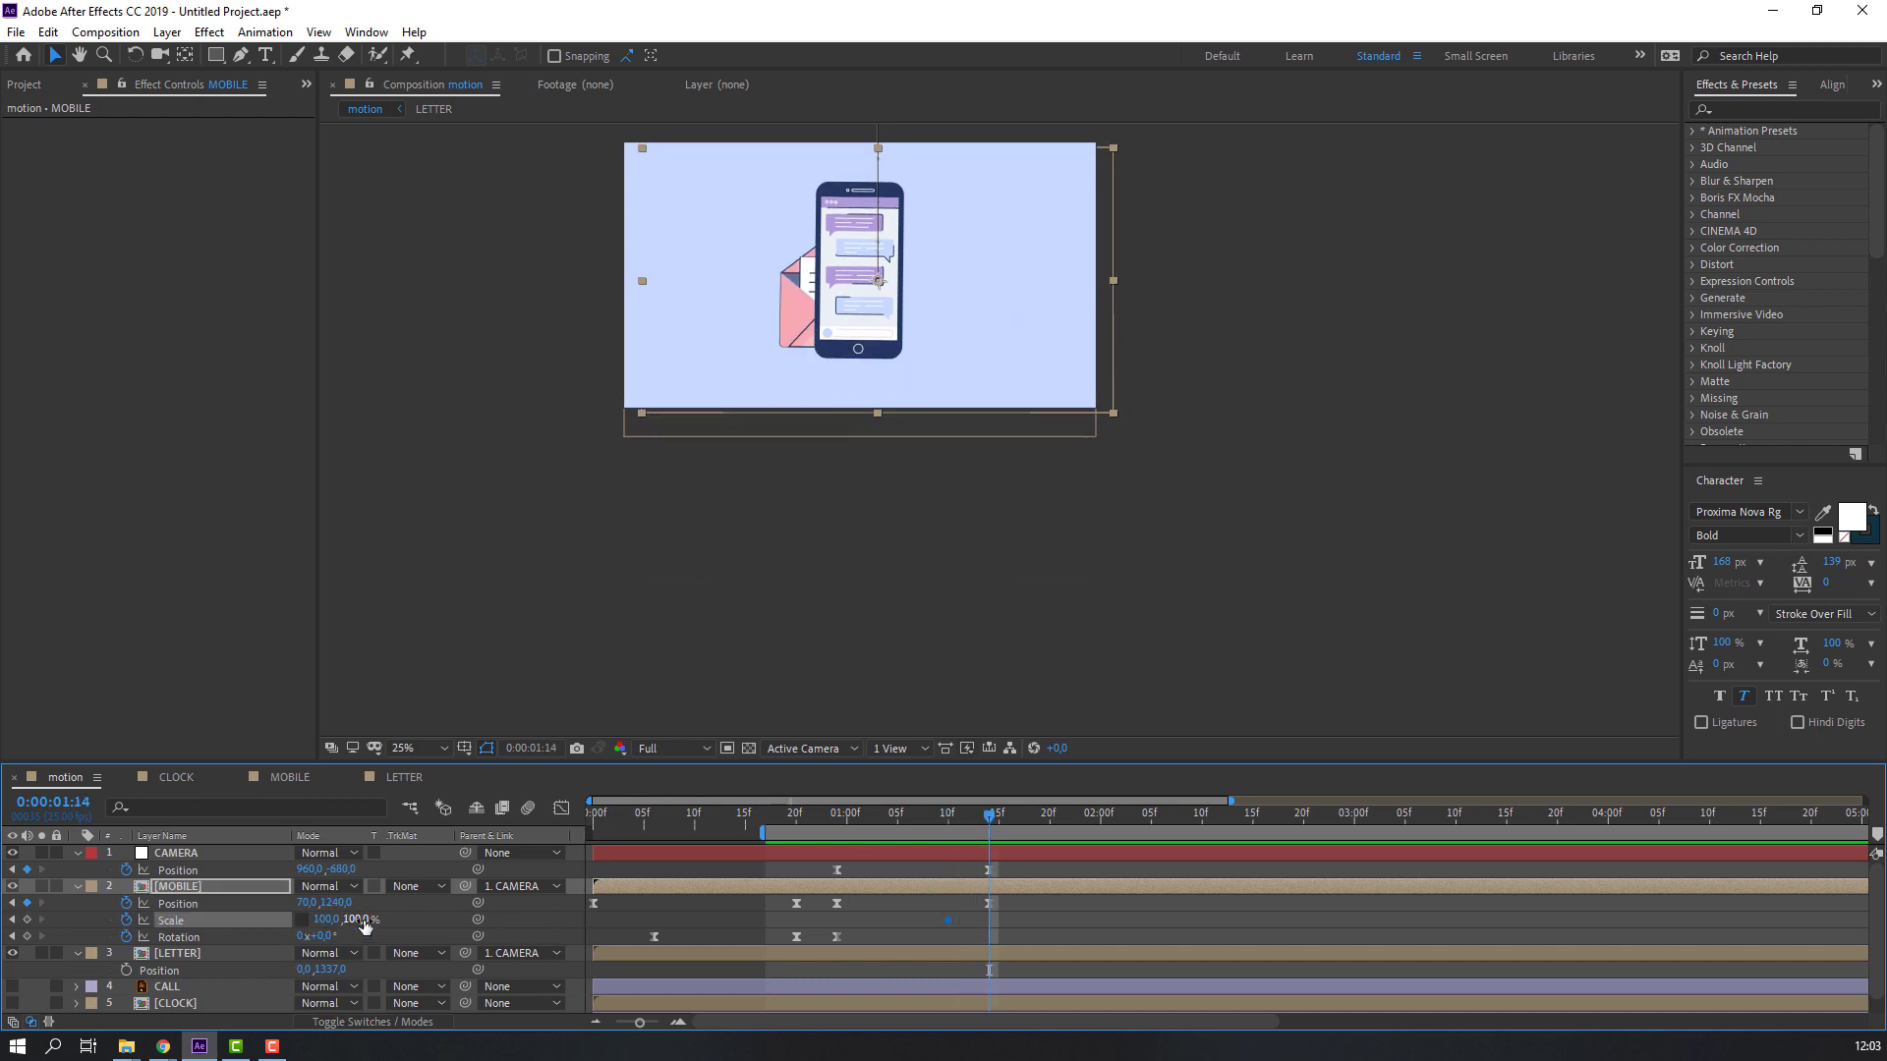
type("75")
key("Return")
left_click_drag(337, 920, 287, 920)
Move the squashed phone over the letter's paper, at Position -4, 1272 at 0:00:01:14.
scroll(910, 218, "up", 2)
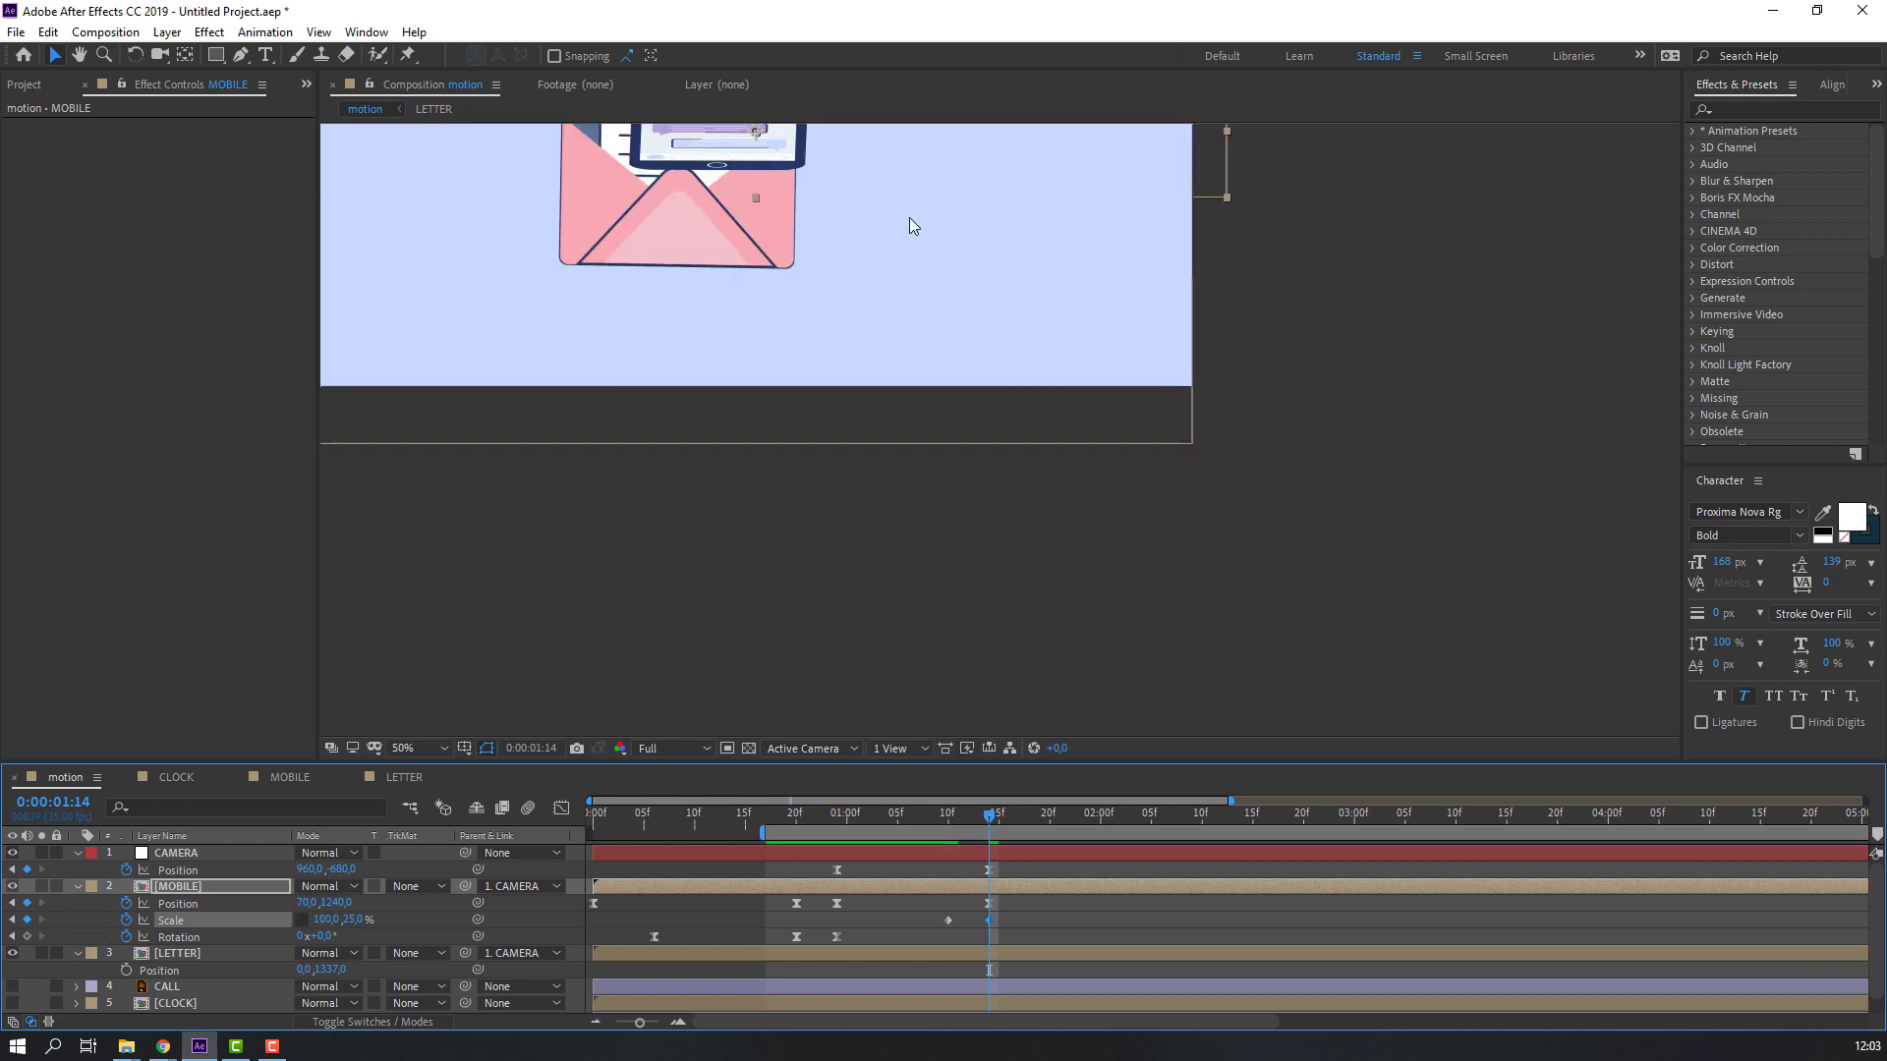
left_click_drag(910, 222, 923, 541)
key("v")
left_click_drag(803, 437, 768, 453)
left_click_drag(928, 822, 988, 822)
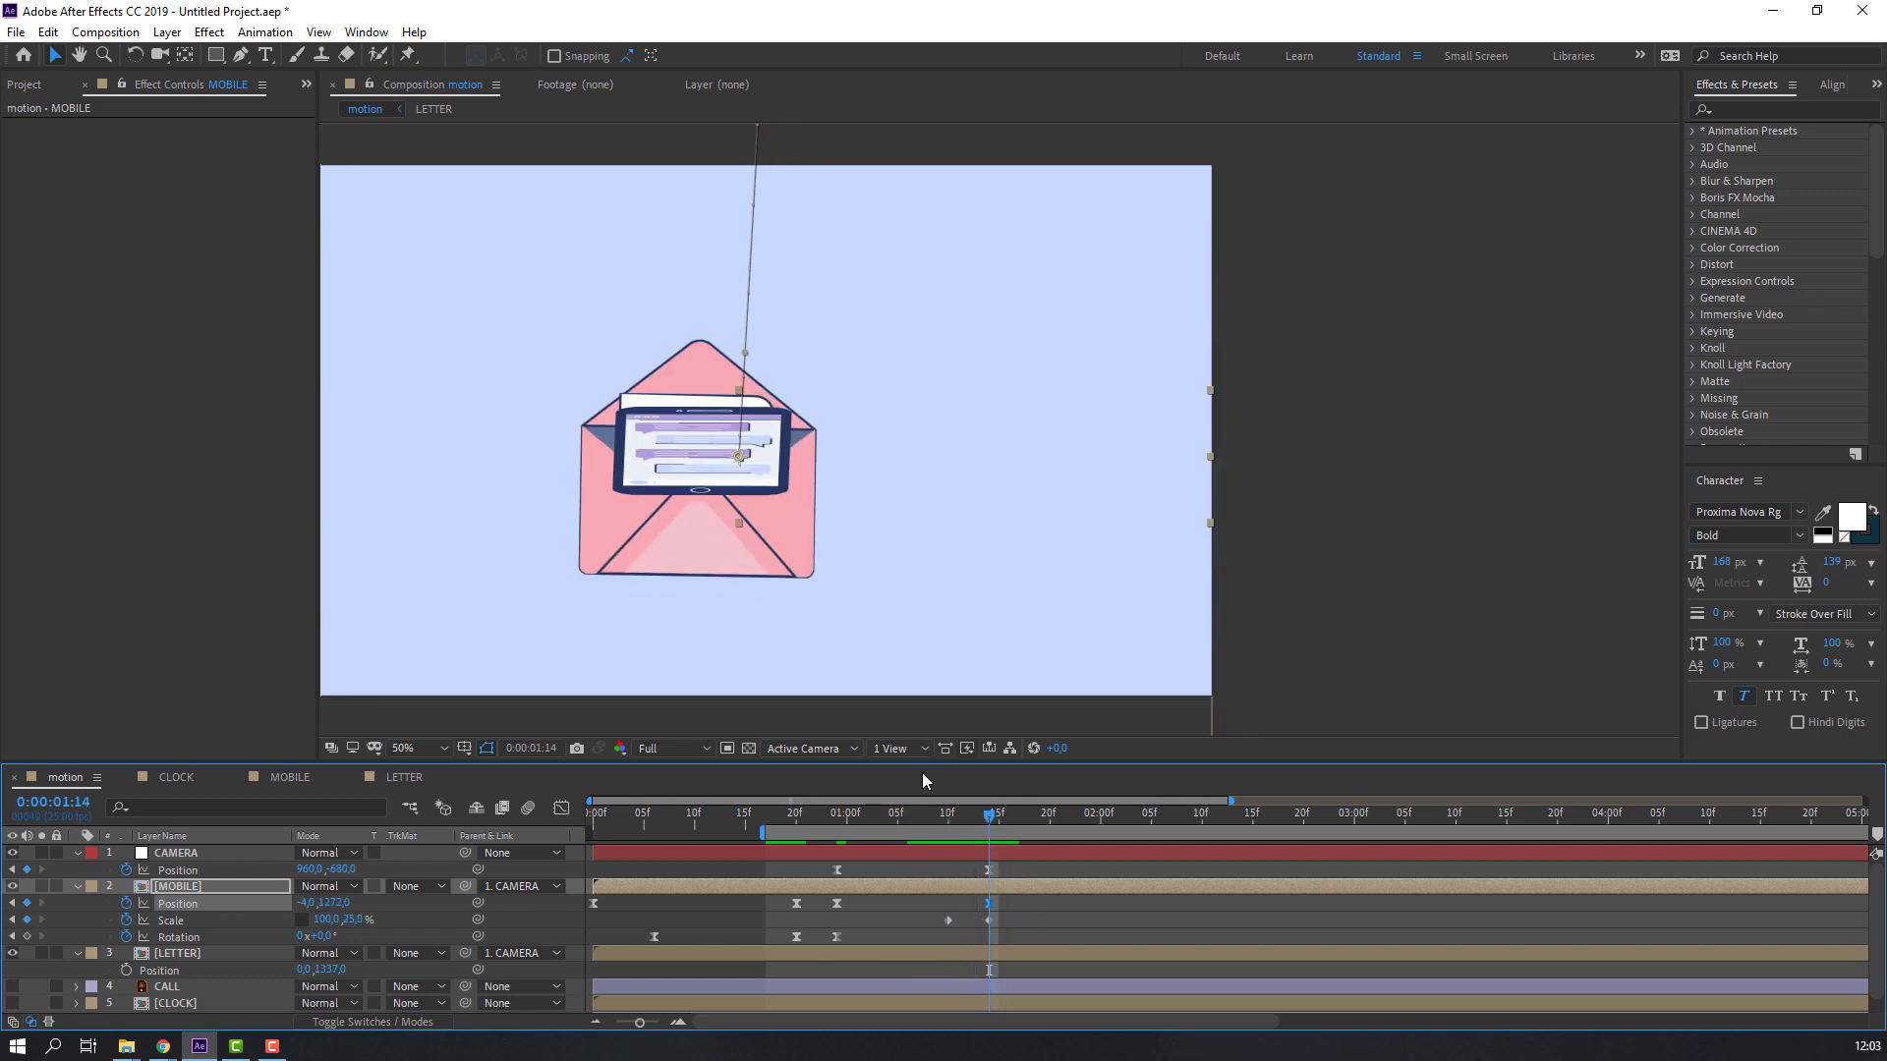
Split the MOBILE layer at 0:00:01:14, remove the part after it, and return to 0:00:01:10.
left_click(47, 31)
left_click(95, 305)
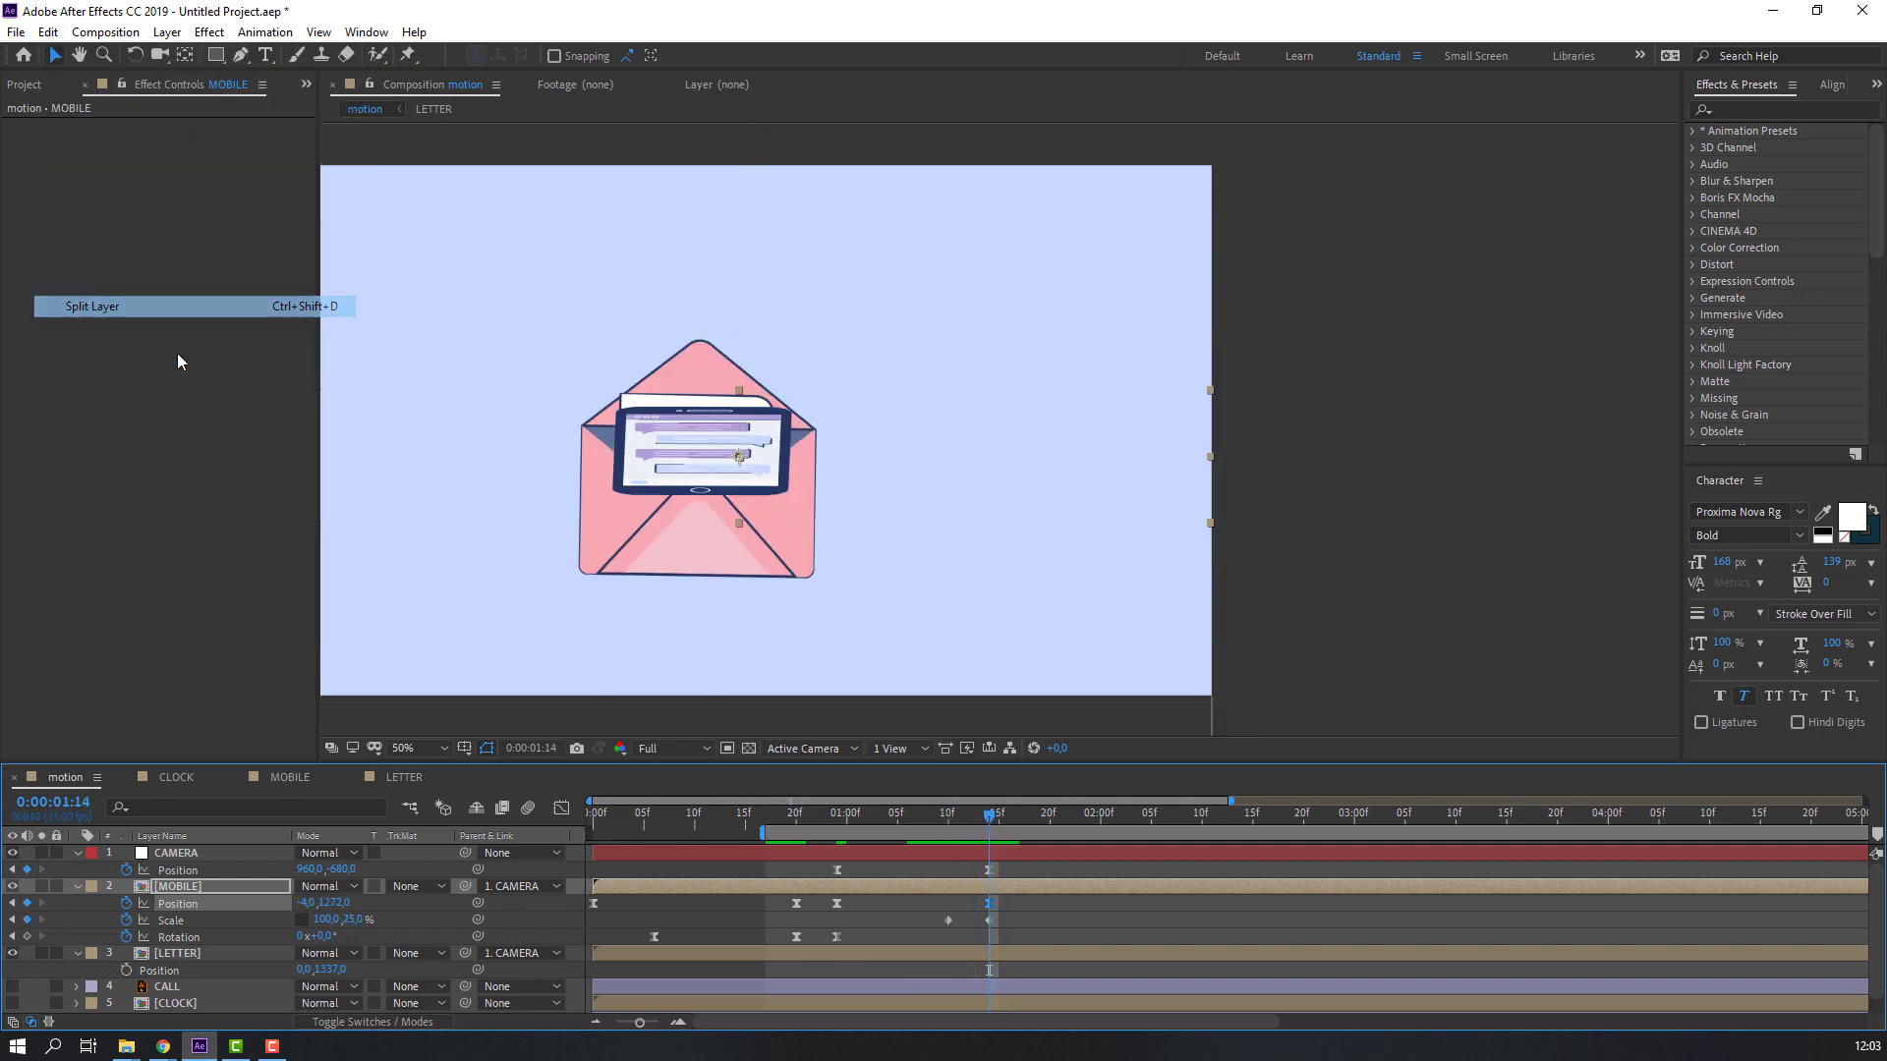
key("ctrl+z")
mouse_move(983, 816)
left_mouse_down()
mouse_move(931, 811)
mouse_move(1044, 813)
mouse_move(916, 817)
mouse_move(948, 816)
left_mouse_up()
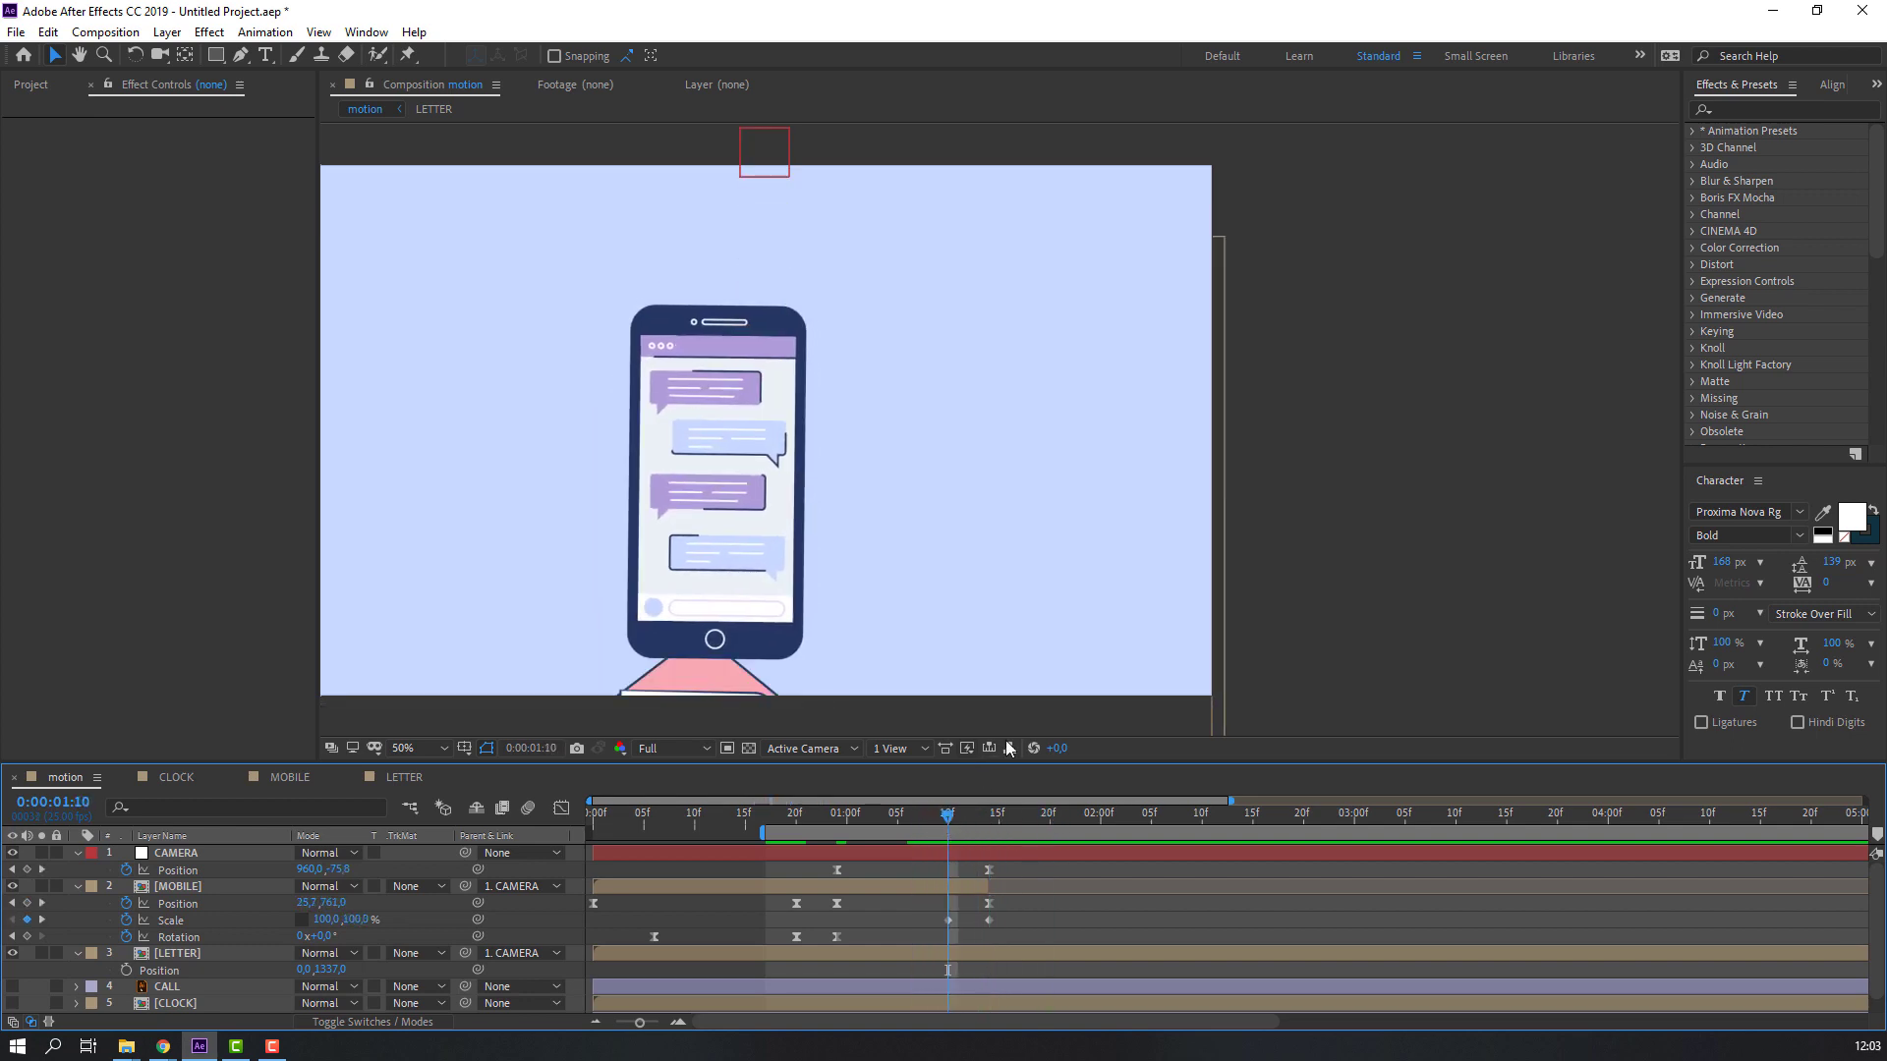
Apply the Hue/Saturation effect to the MOBILE layer and split the layer at 0:00:01:10.
left_click(1750, 110)
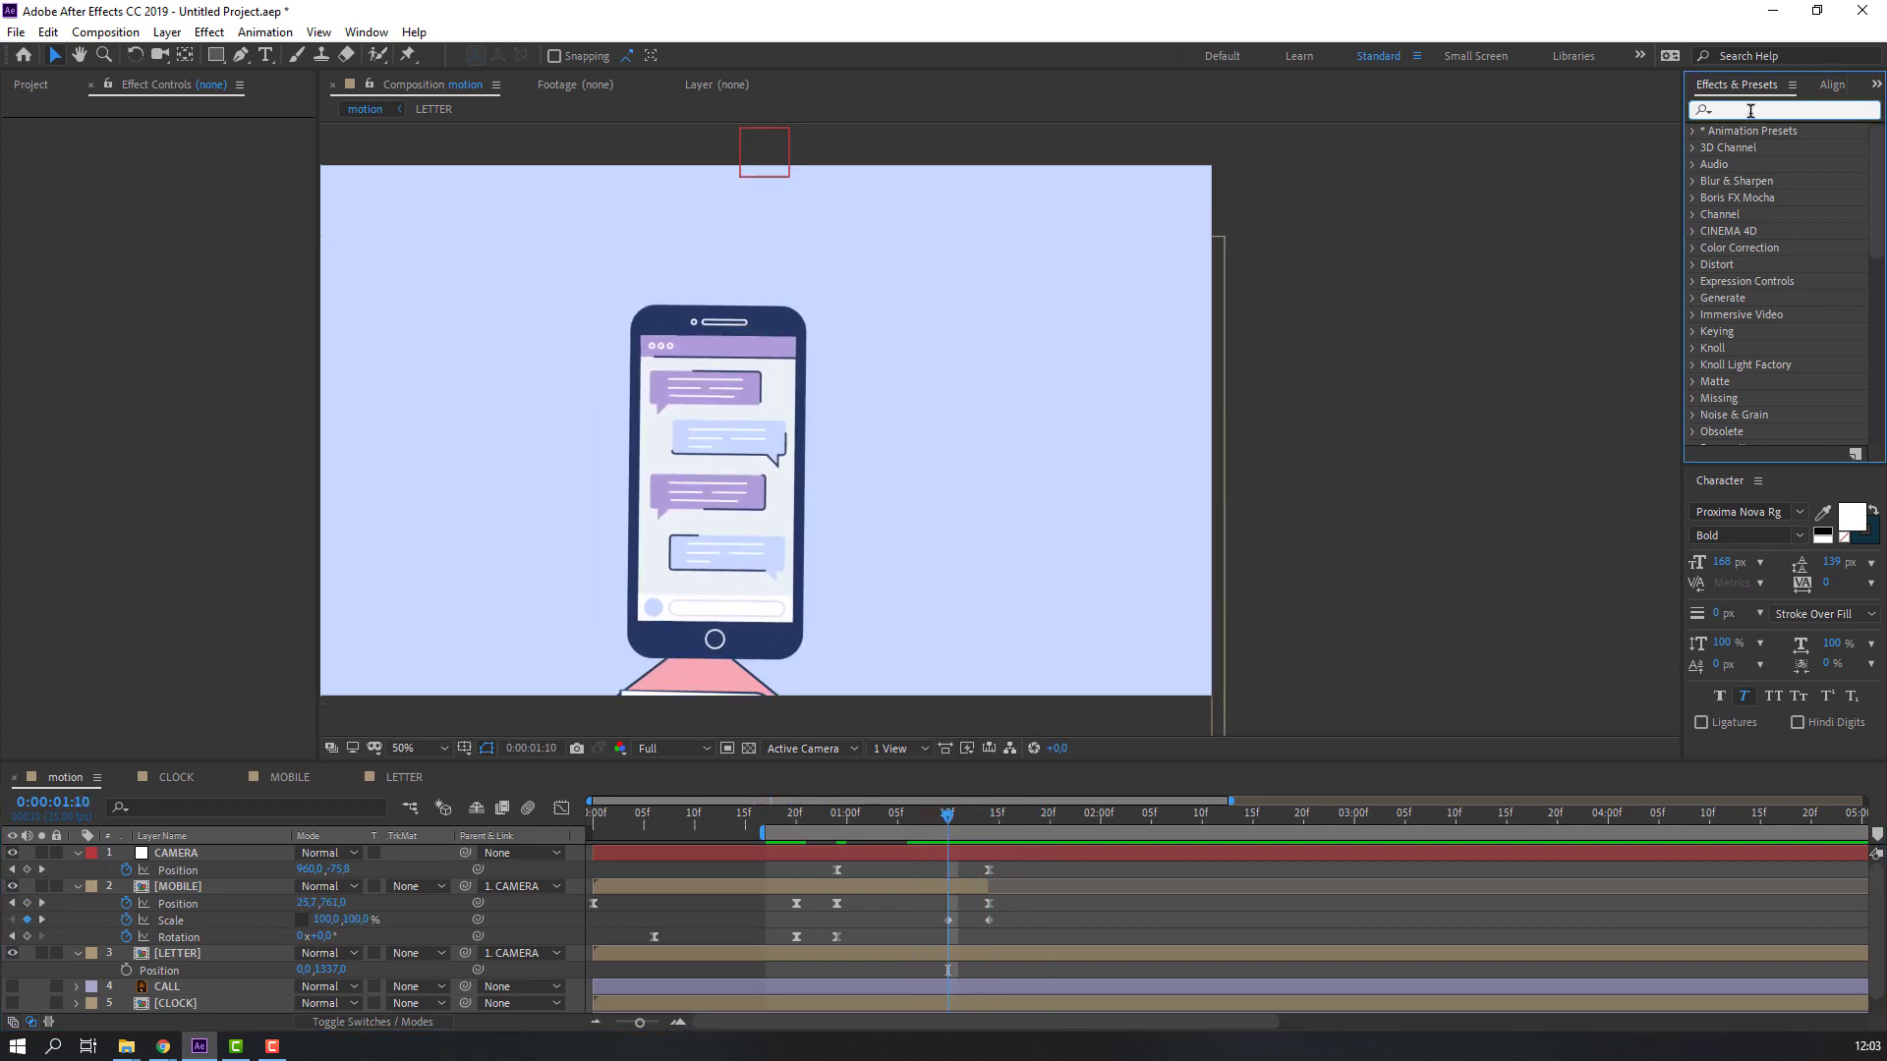
type("h")
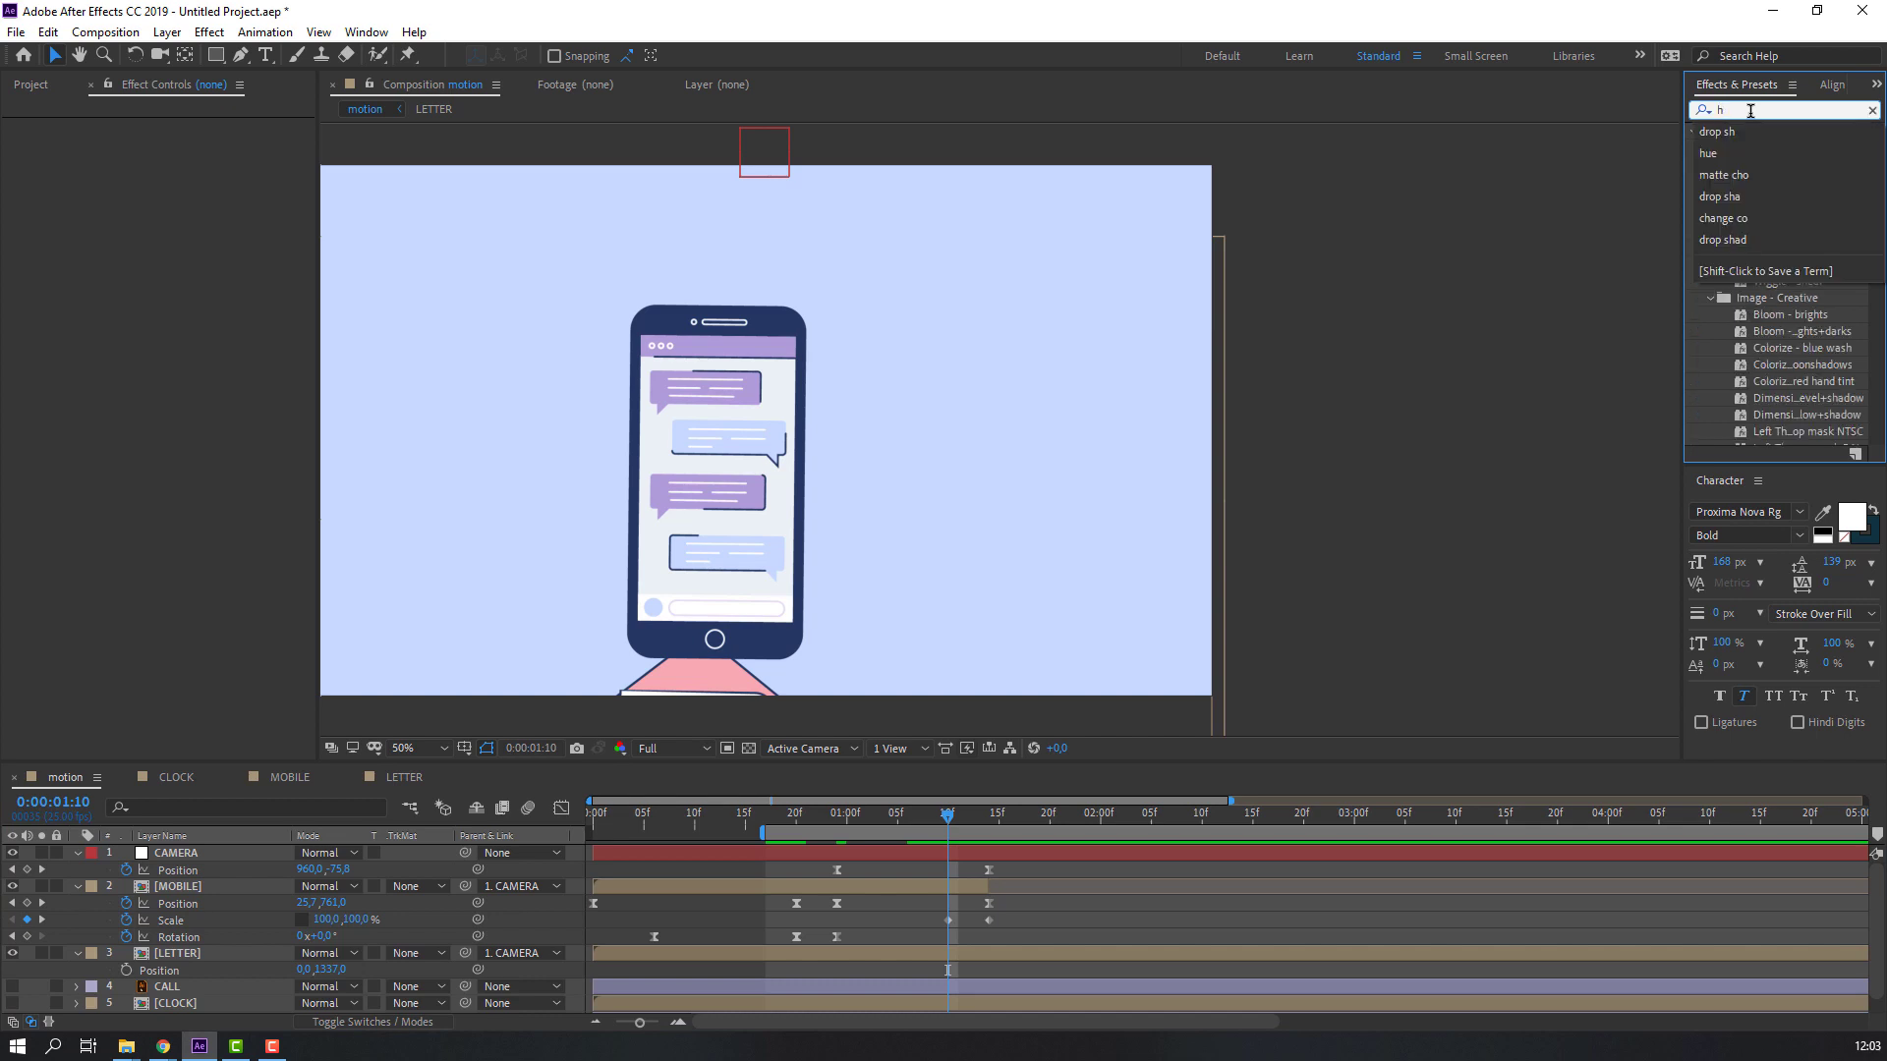
type("ue")
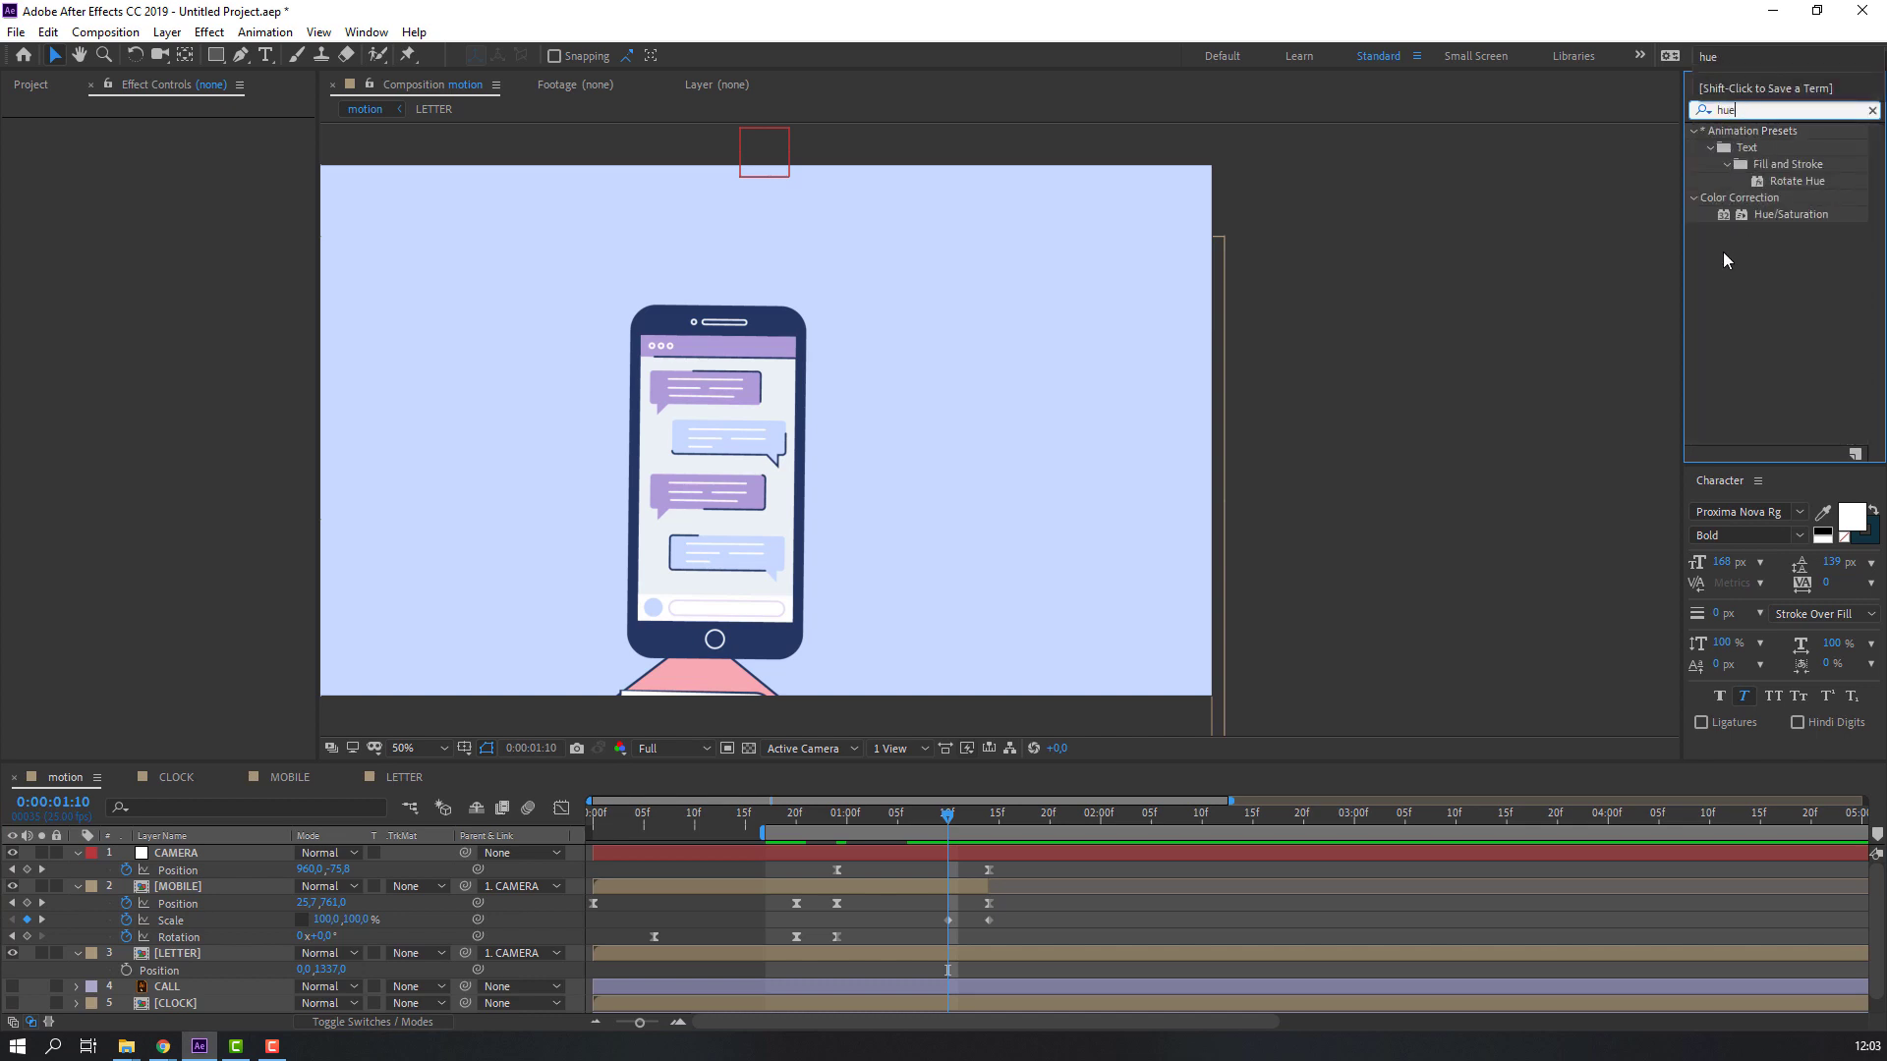
left_click(1766, 280)
left_click_drag(1790, 214, 930, 890)
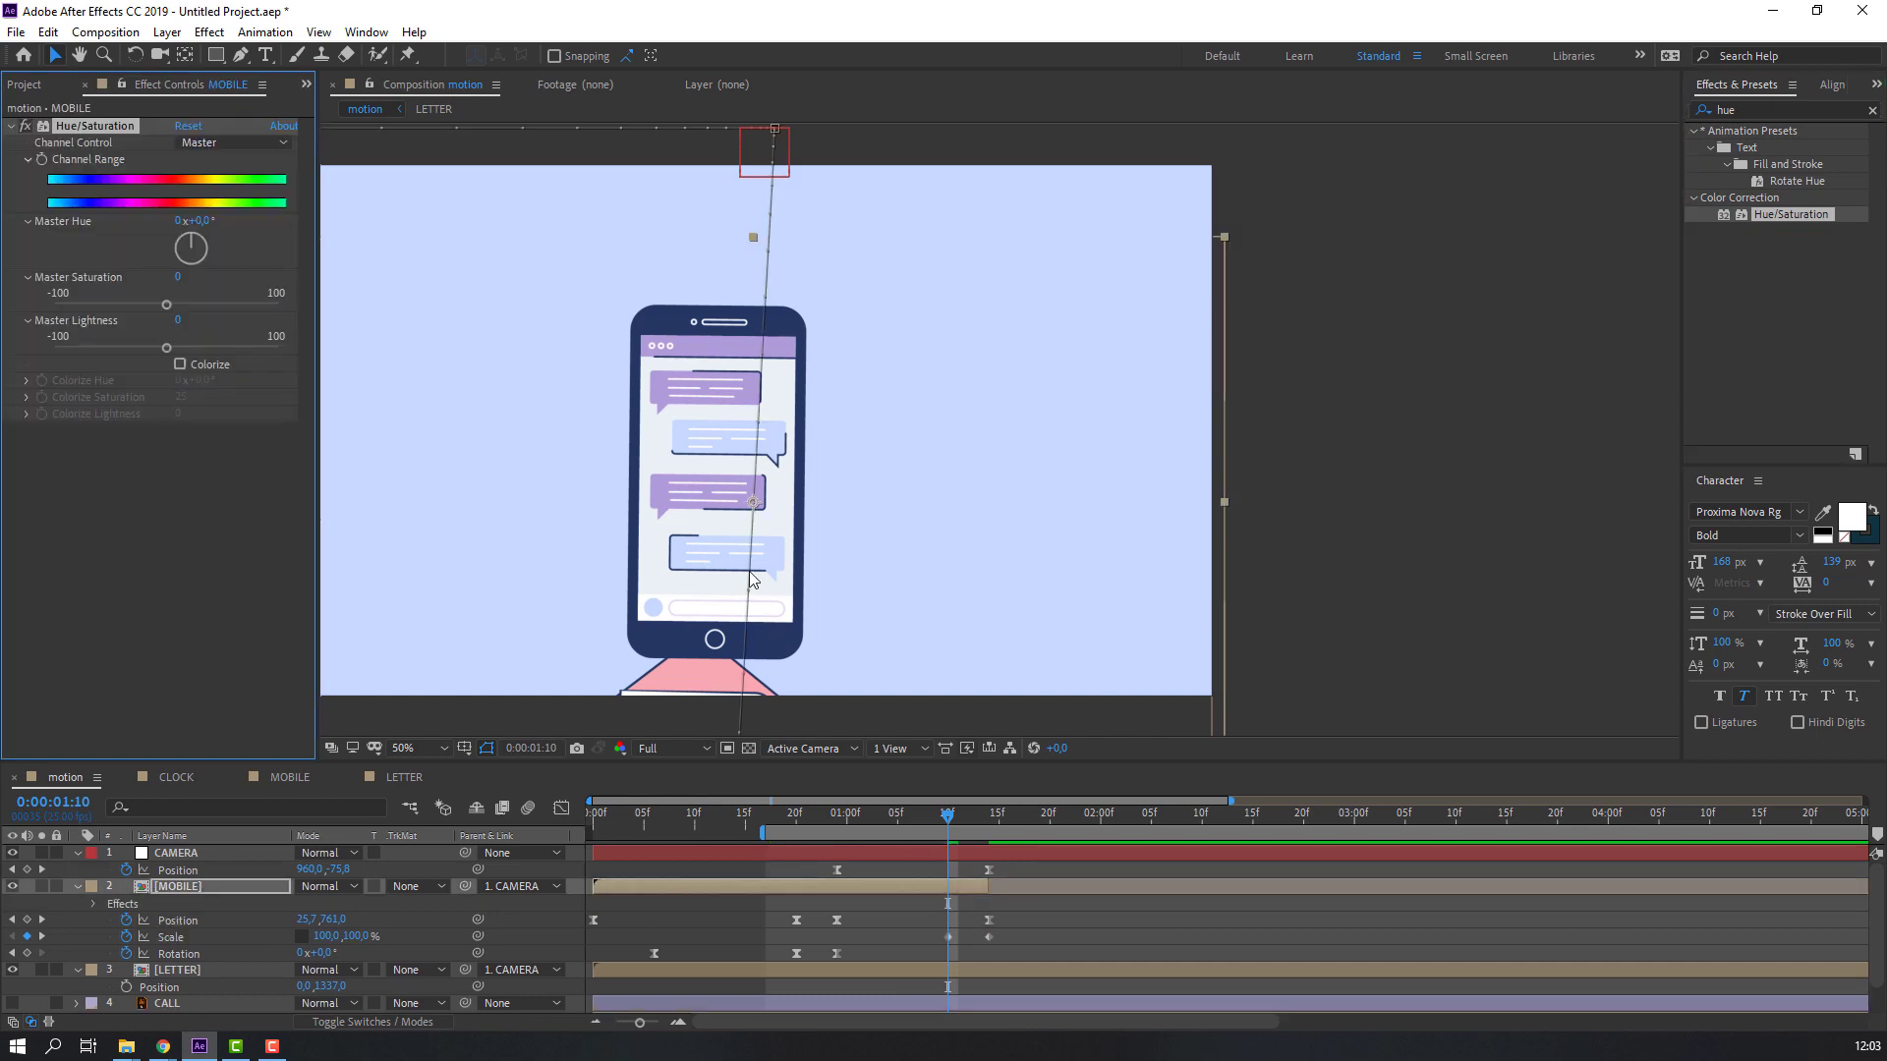
left_click(52, 36)
left_click(106, 308)
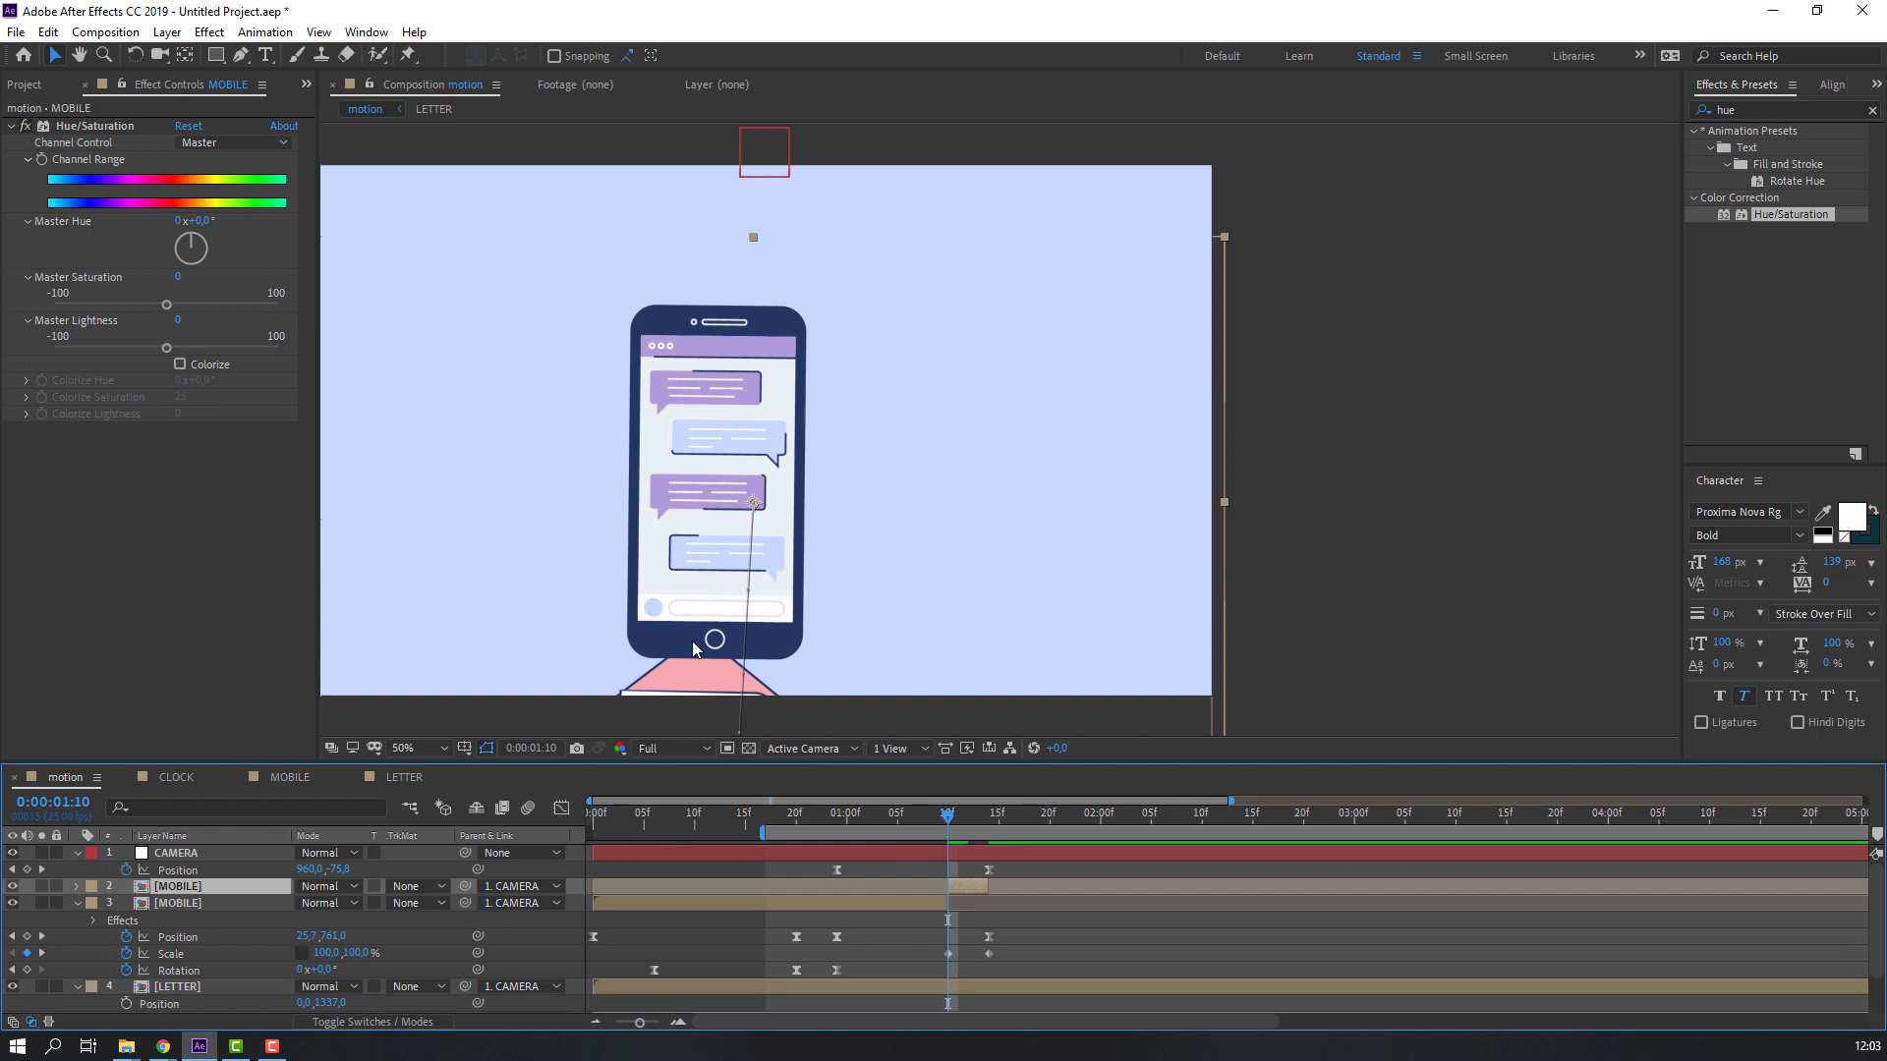
Enable Colorize on the second MOBILE part, with Colorize Saturation 0 and Colorize Lightness 0.
left_click(180, 365)
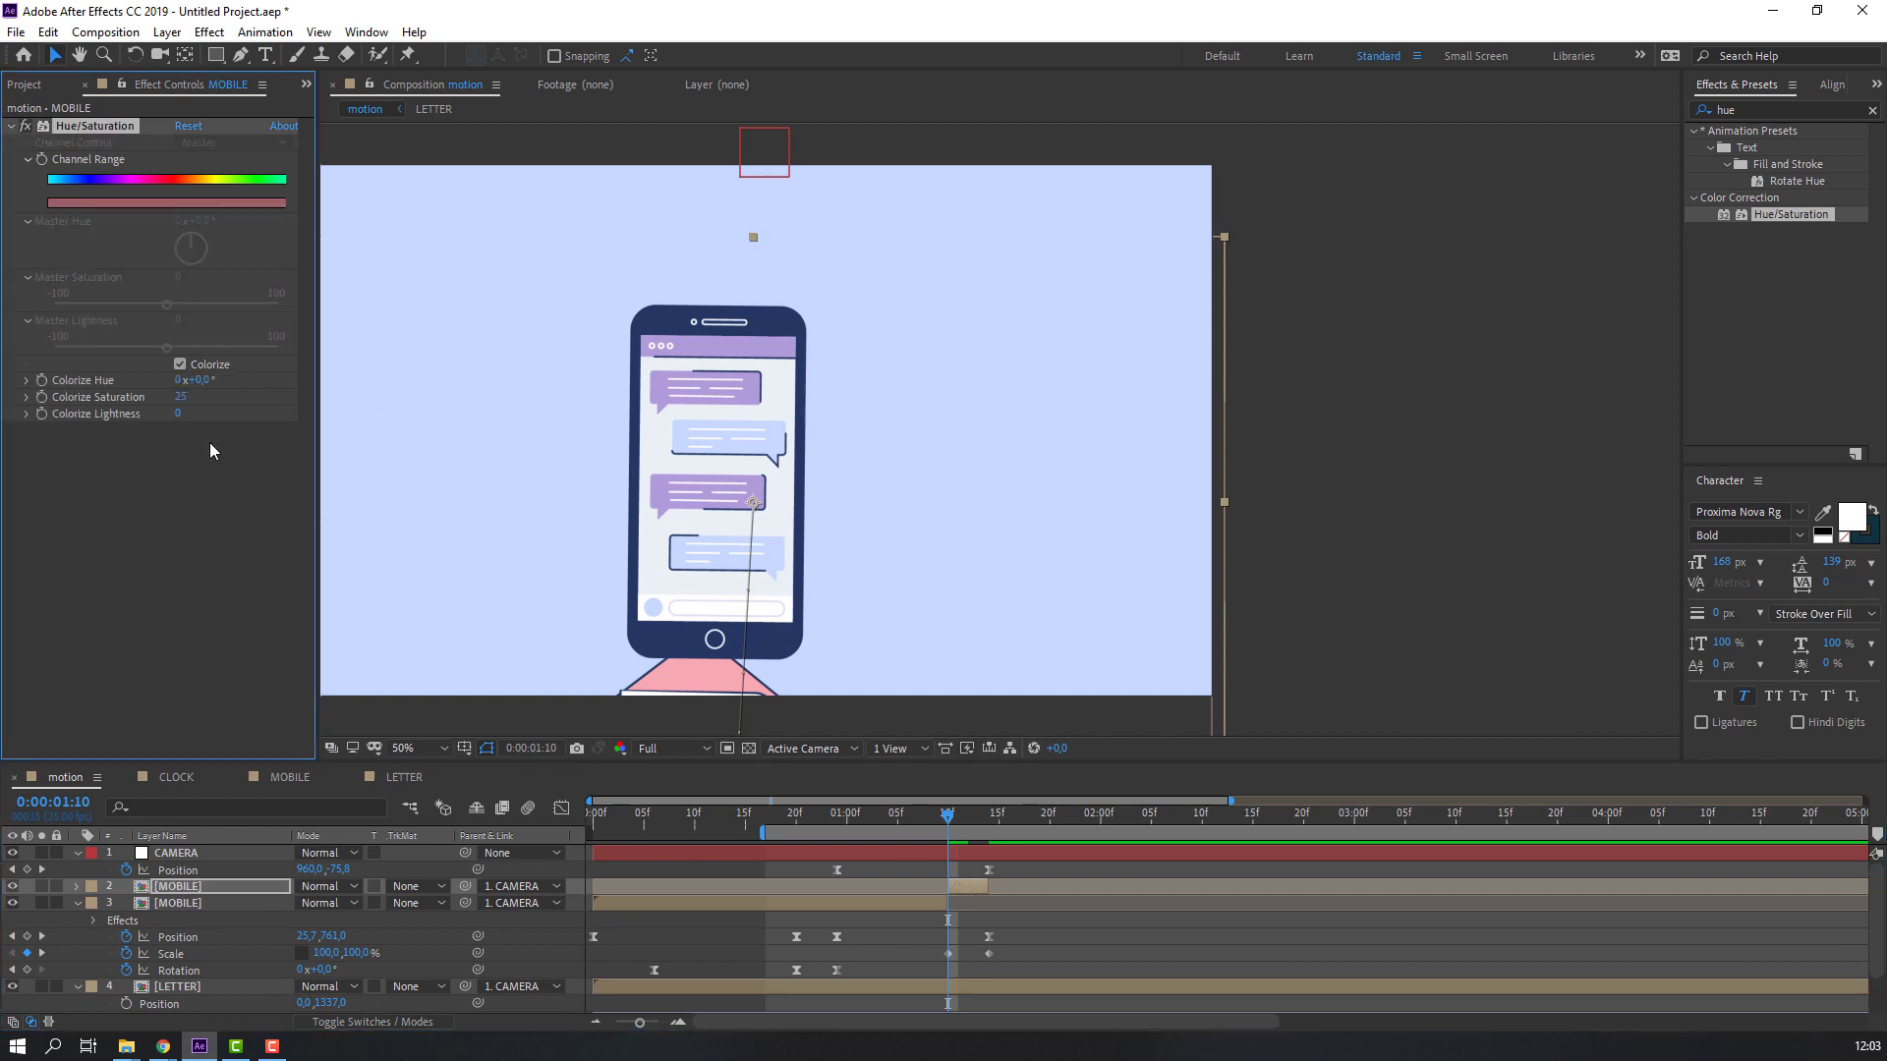
left_click_drag(185, 403, 231, 420)
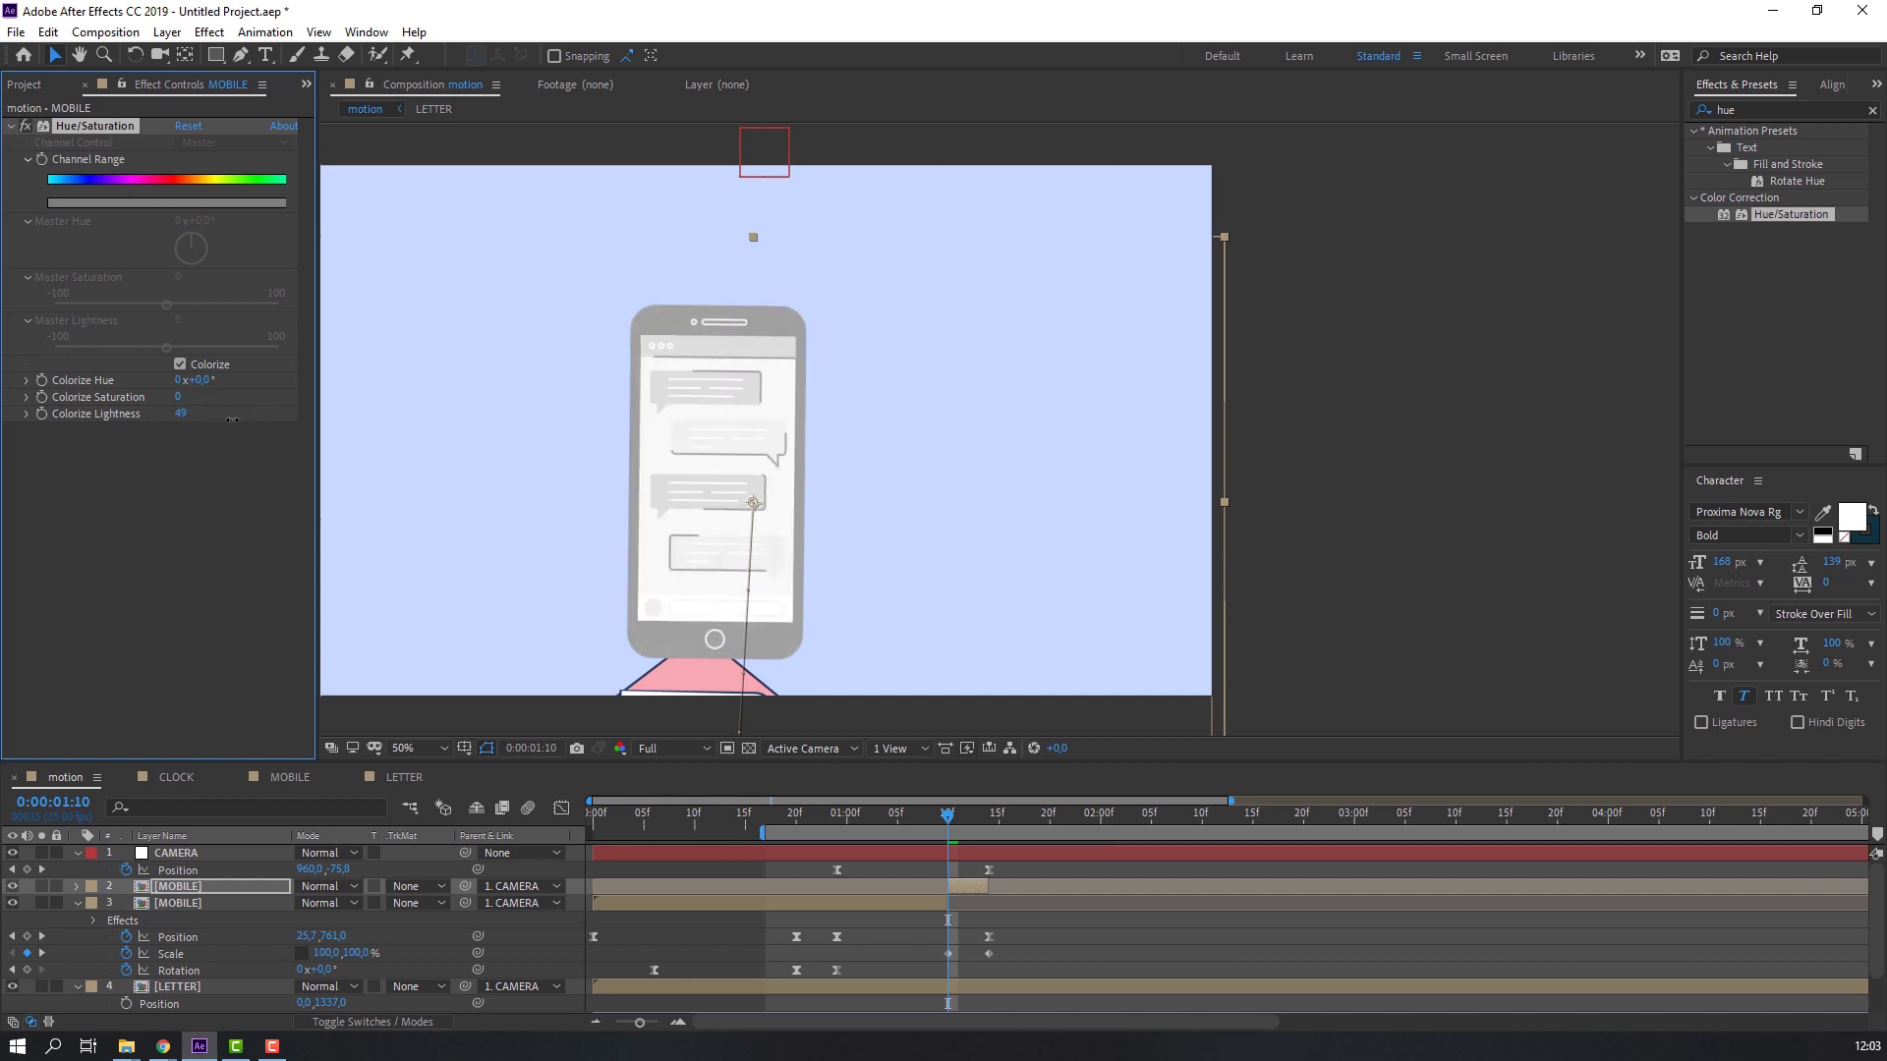
left_click(180, 414)
type("0")
key("Return")
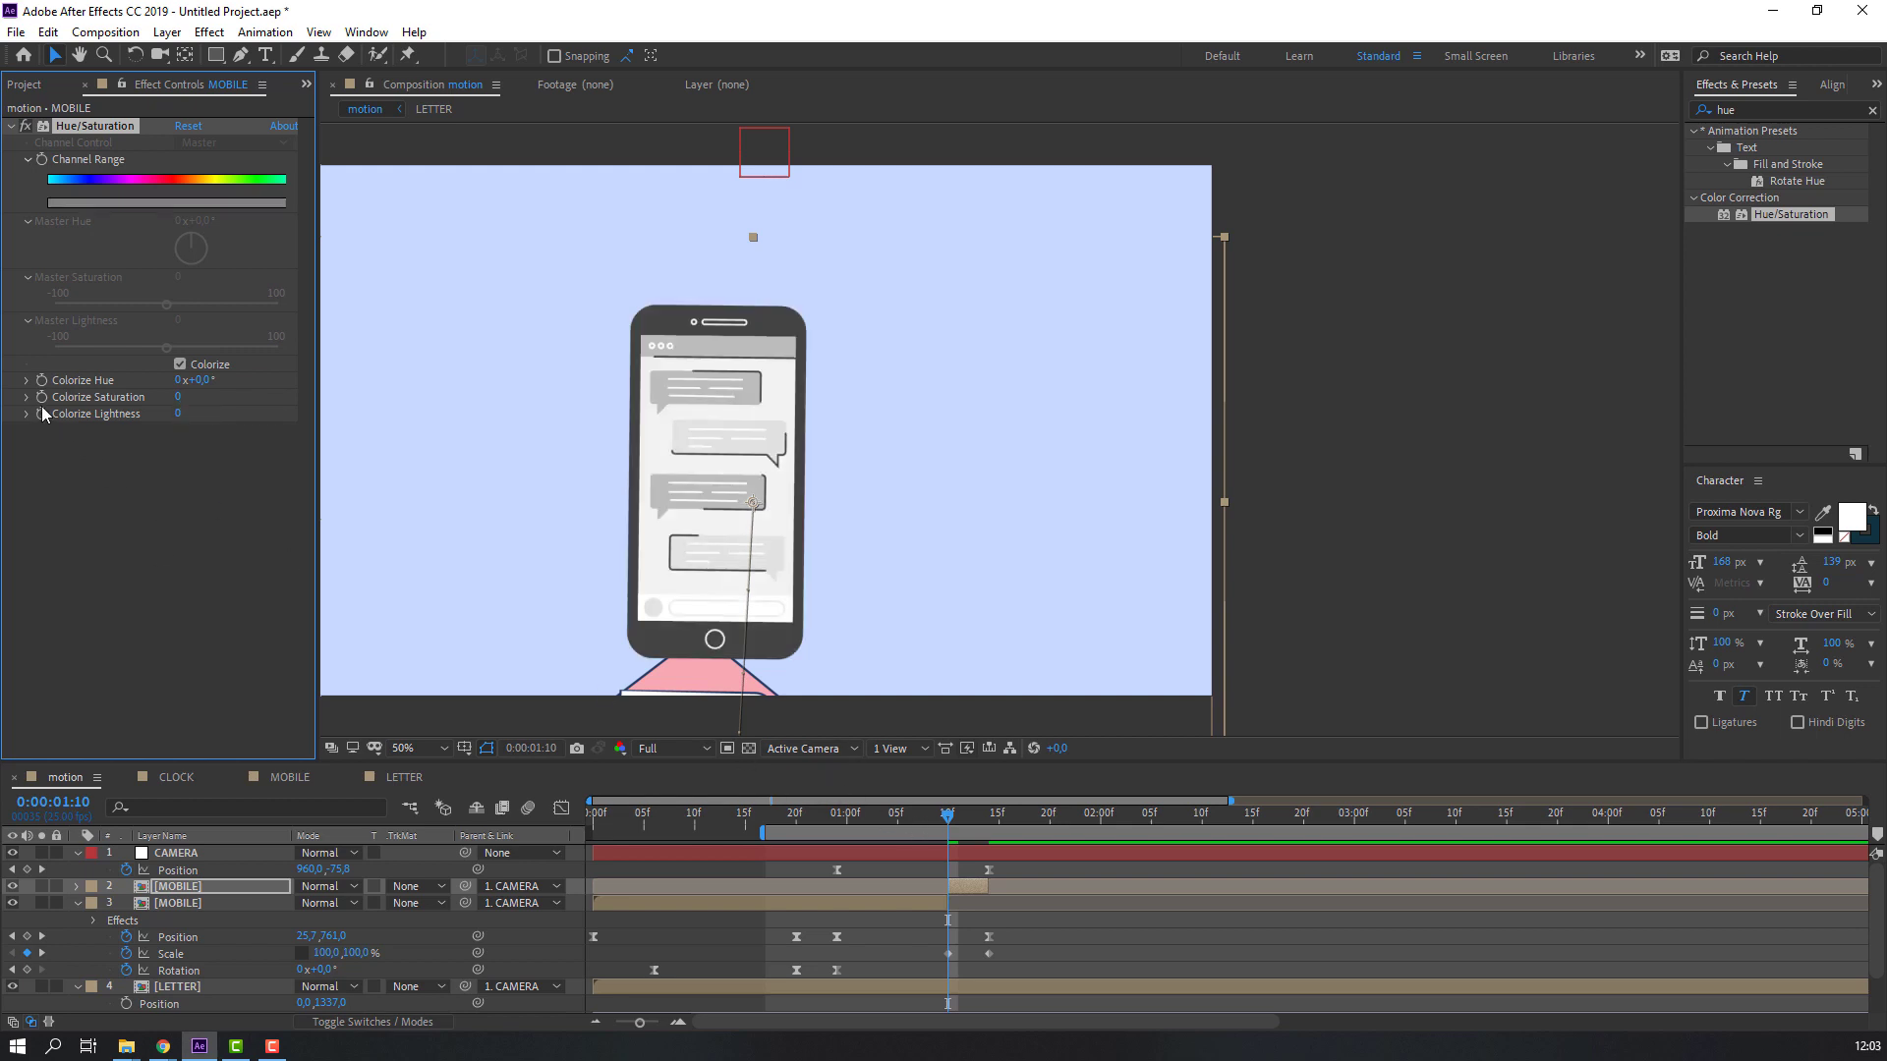
Keyframe the second MOBILE part's Colorize Lightness to 83 at about 0:00:01:12 and preview the fade to white.
left_click_drag(959, 828, 968, 824)
left_click_drag(177, 416, 222, 395)
mouse_move(942, 819)
left_mouse_down()
mouse_move(979, 819)
mouse_move(947, 817)
left_mouse_up()
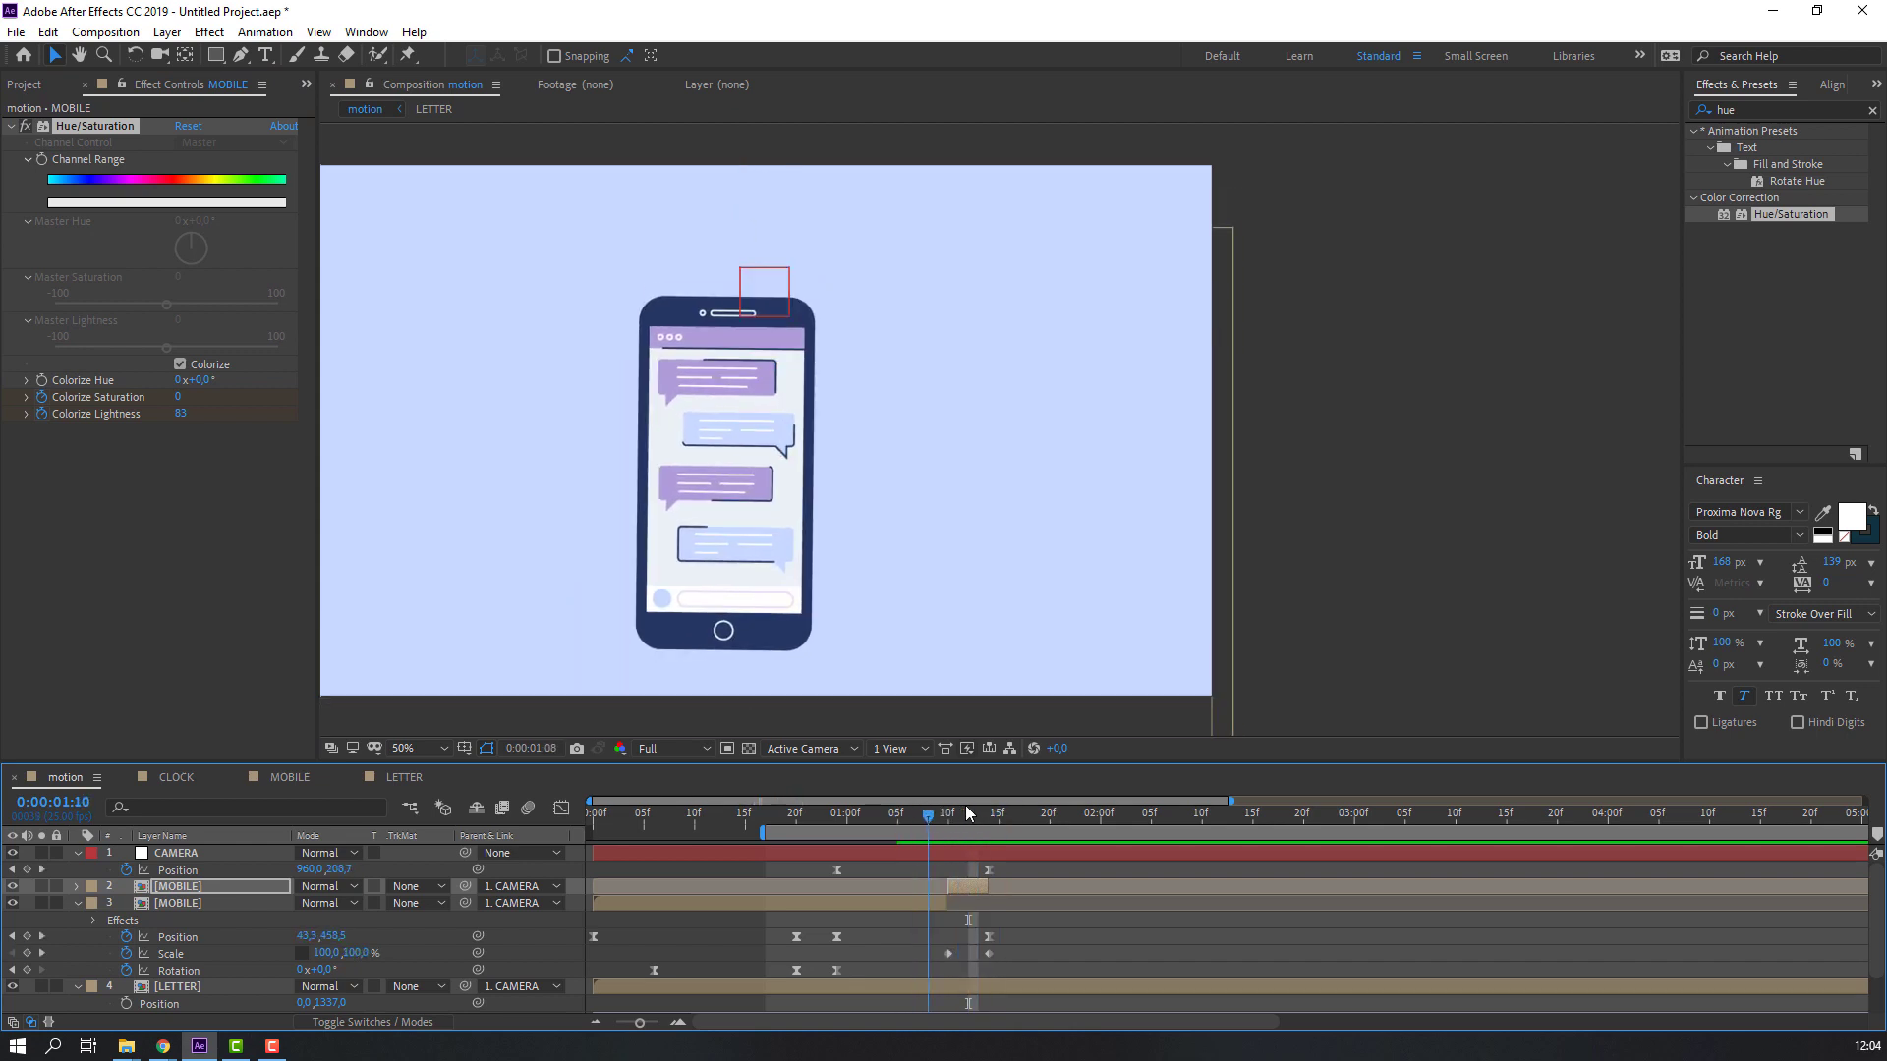
key("comma")
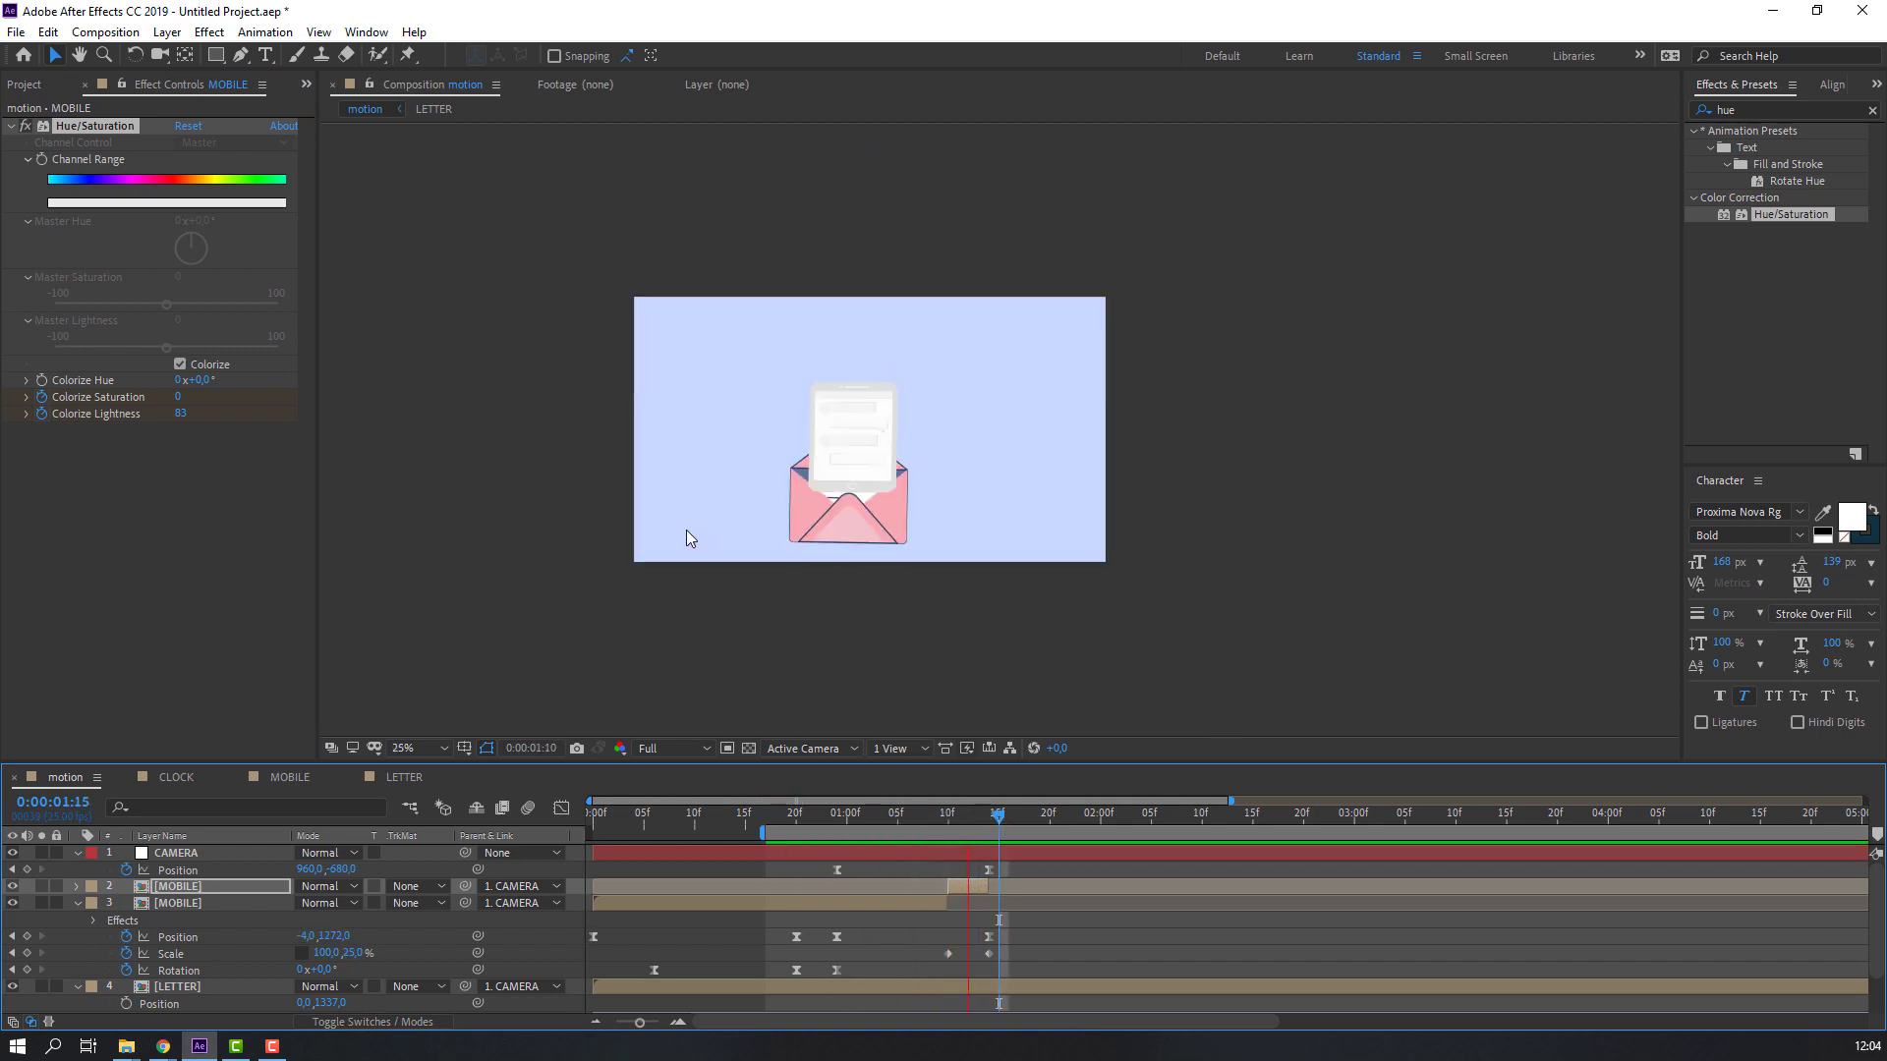
key("space")
Move the first MOBILE part's starting Scale keyframe earlier to about 0:00:01:07 and preview the squash.
left_click_drag(999, 818, 953, 813)
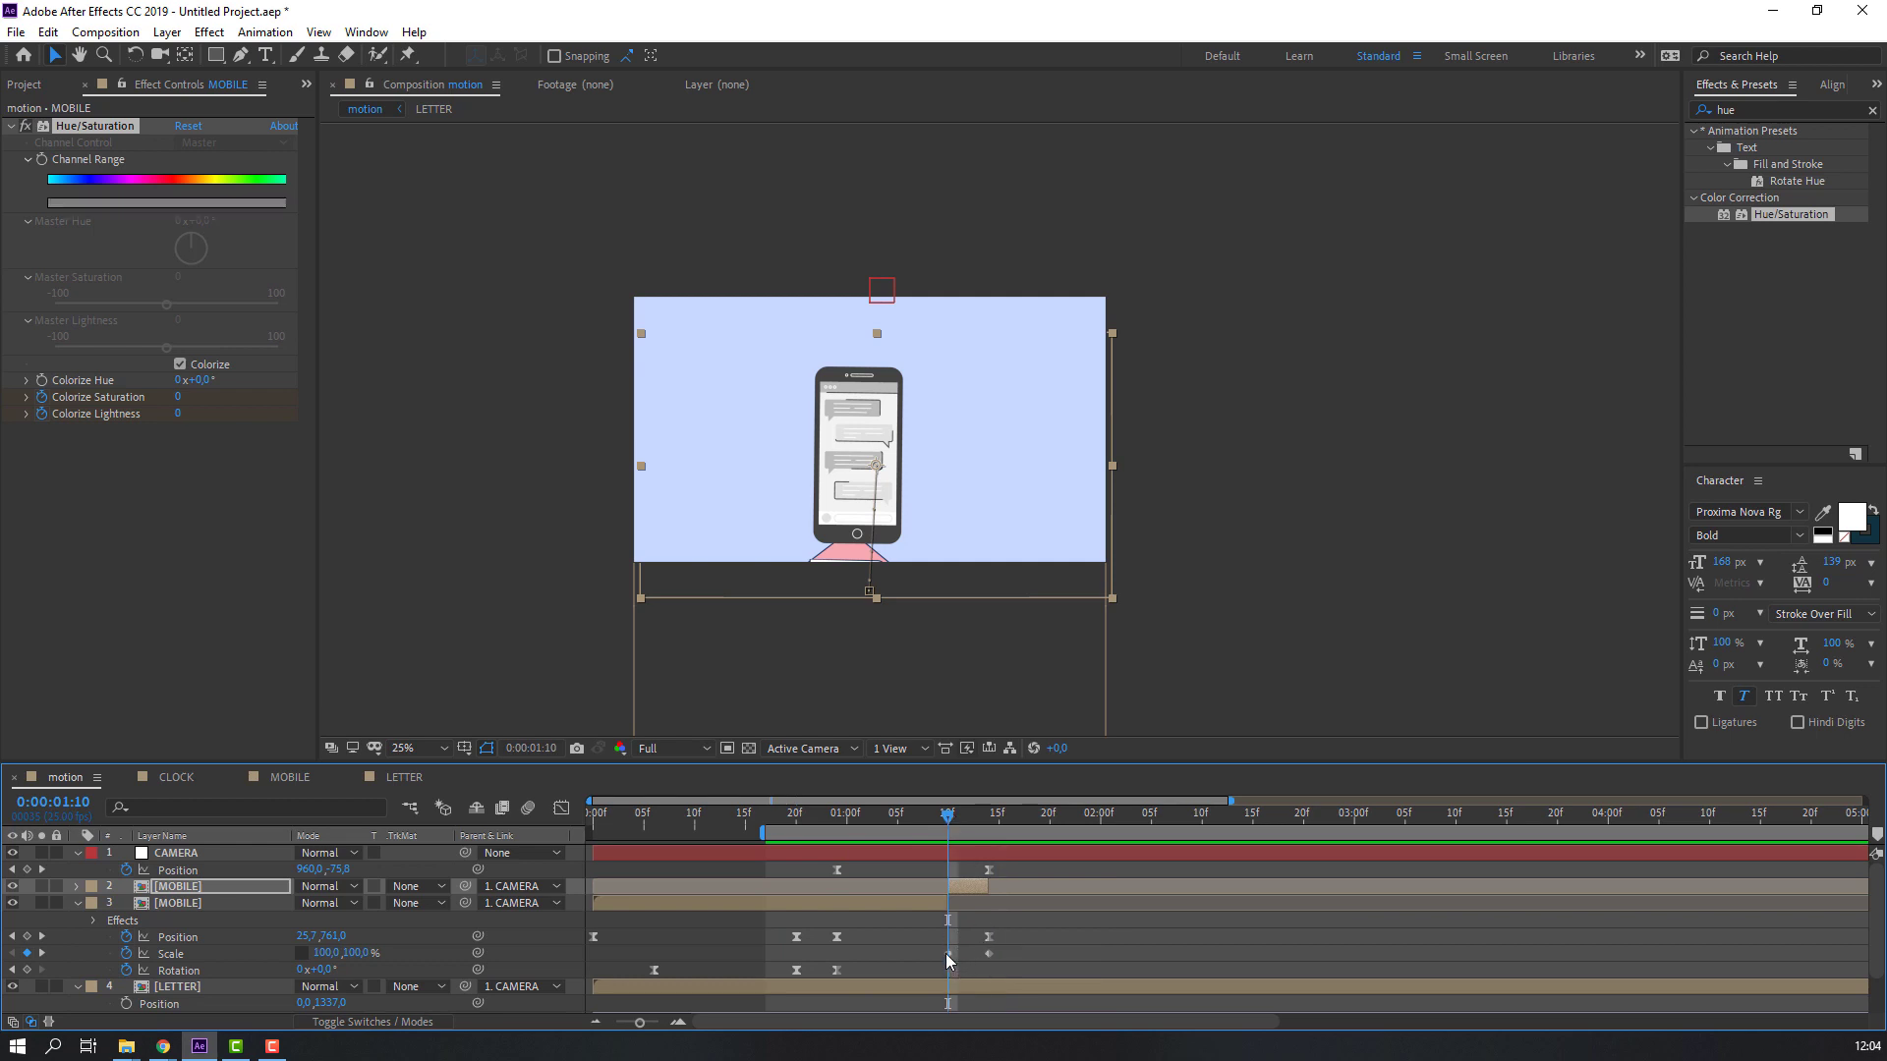
left_click_drag(945, 953, 929, 953)
key("space")
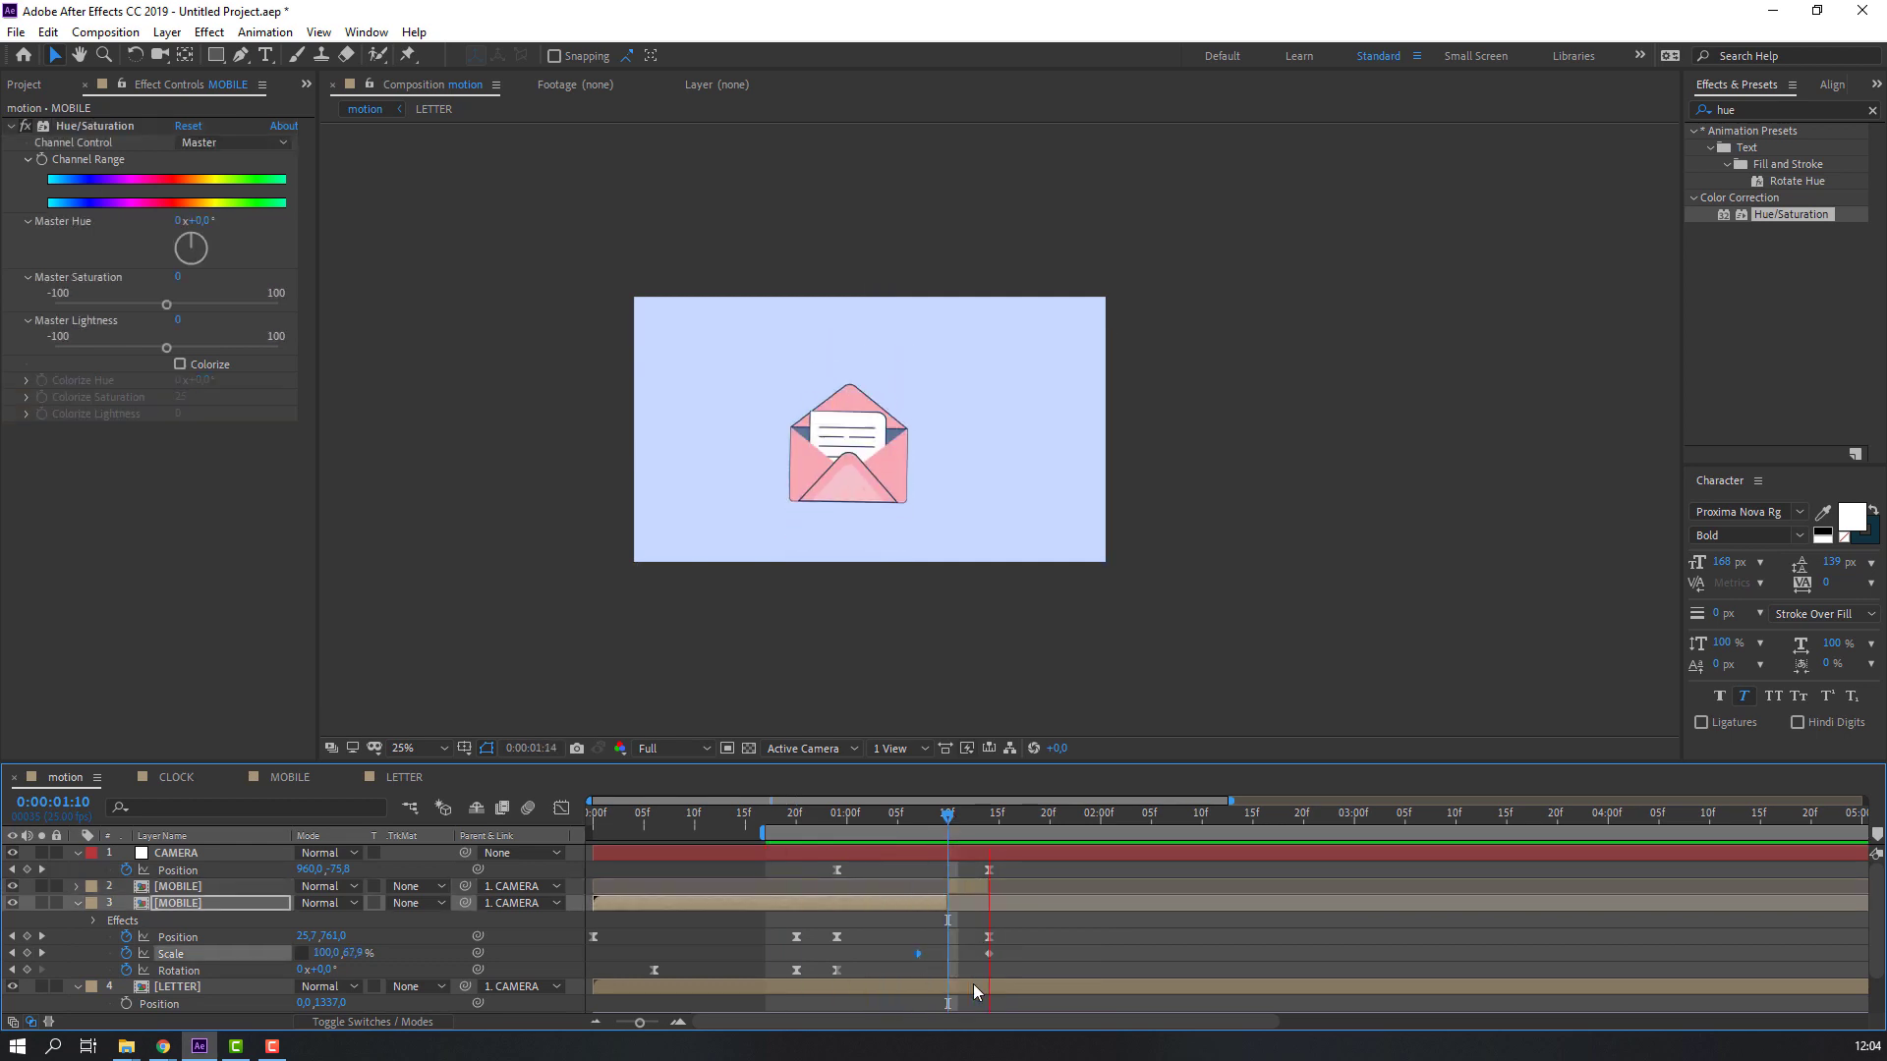
key("space")
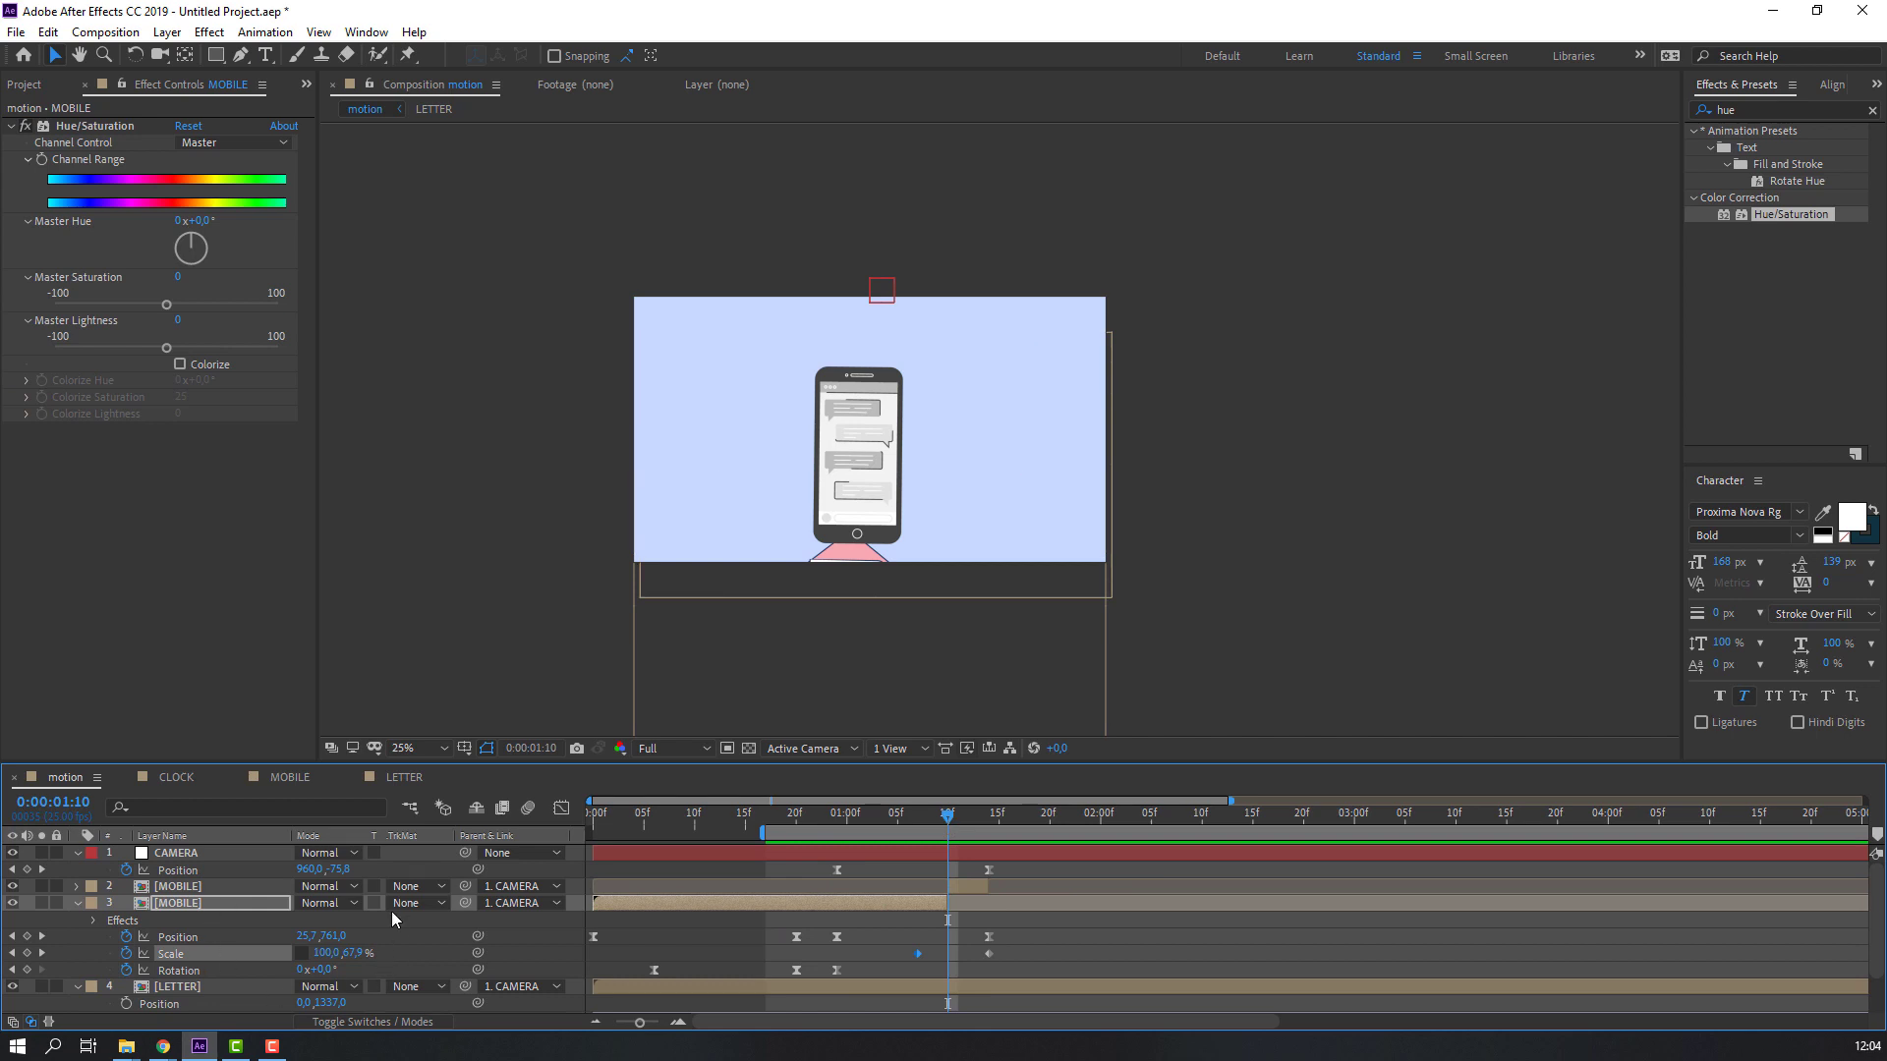
Enable motion blur for the second MOBILE part and the composition, preview it, and collapse the MOBILE and LETTER properties.
left_click(348, 1024)
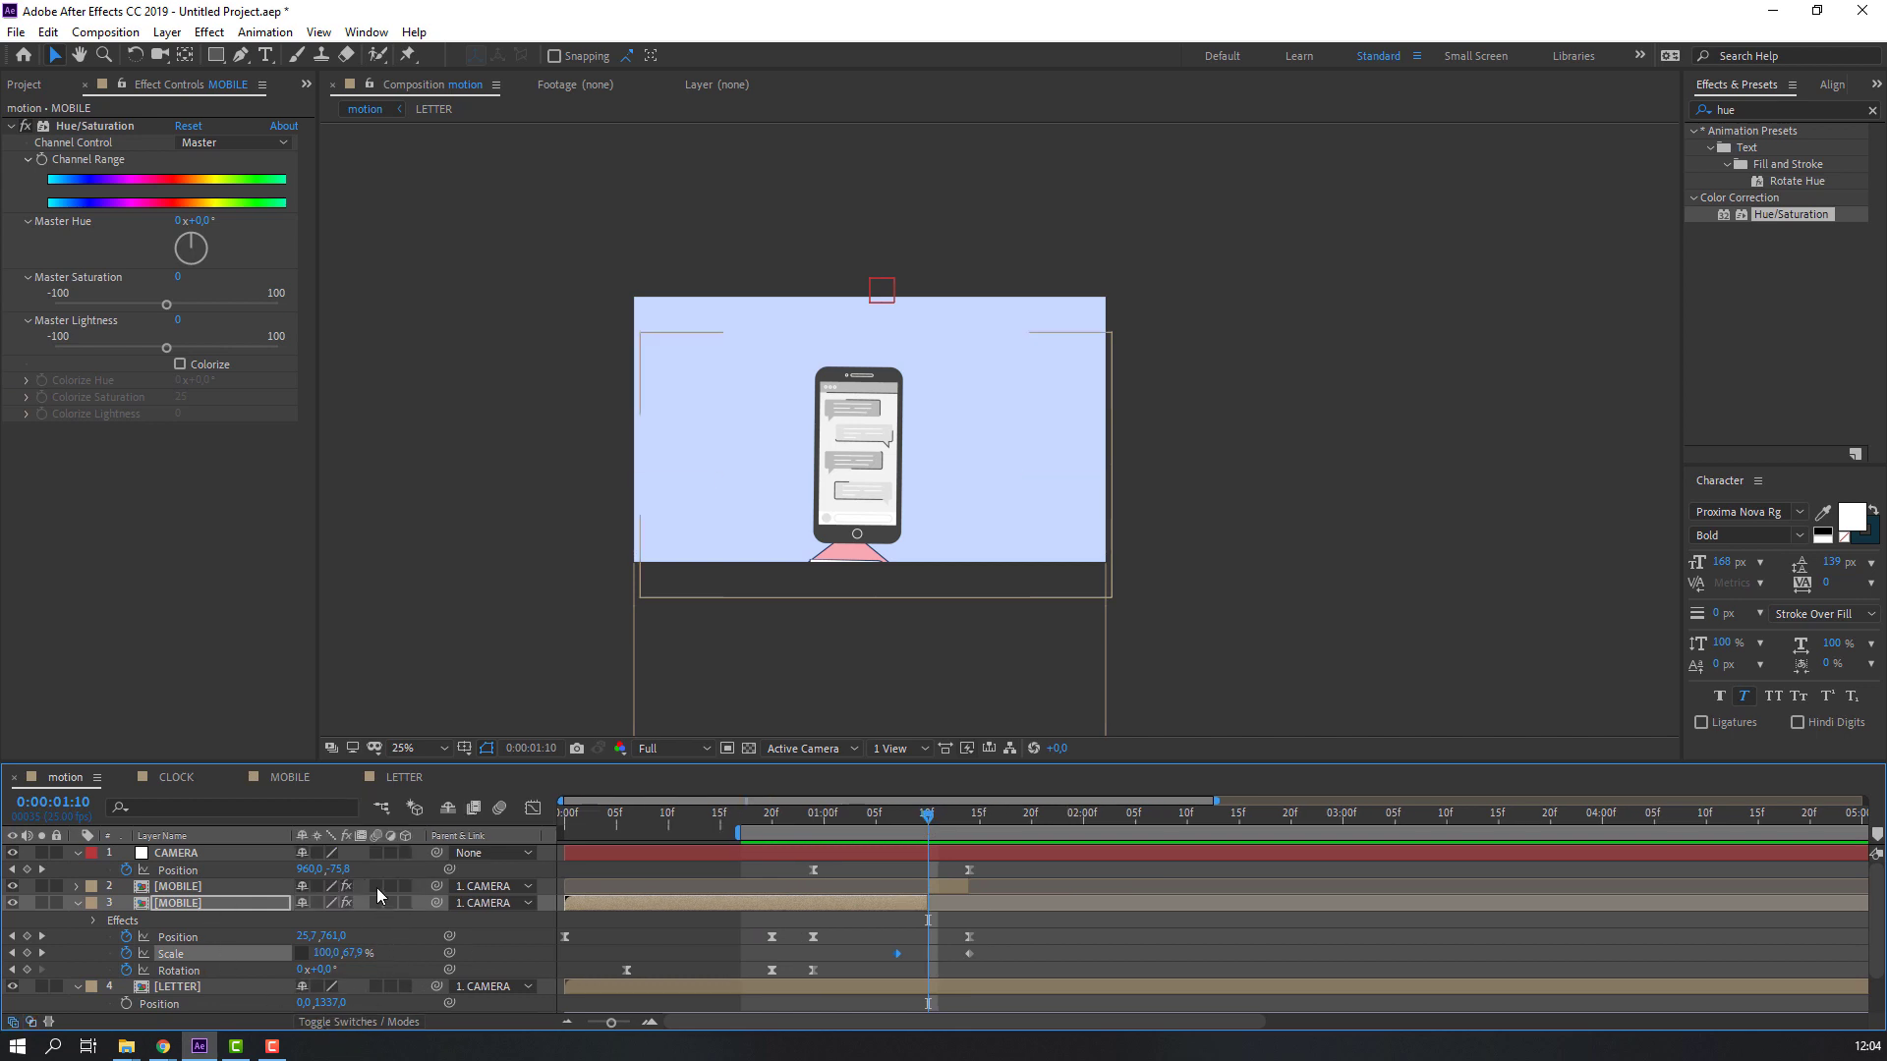
left_click(497, 809)
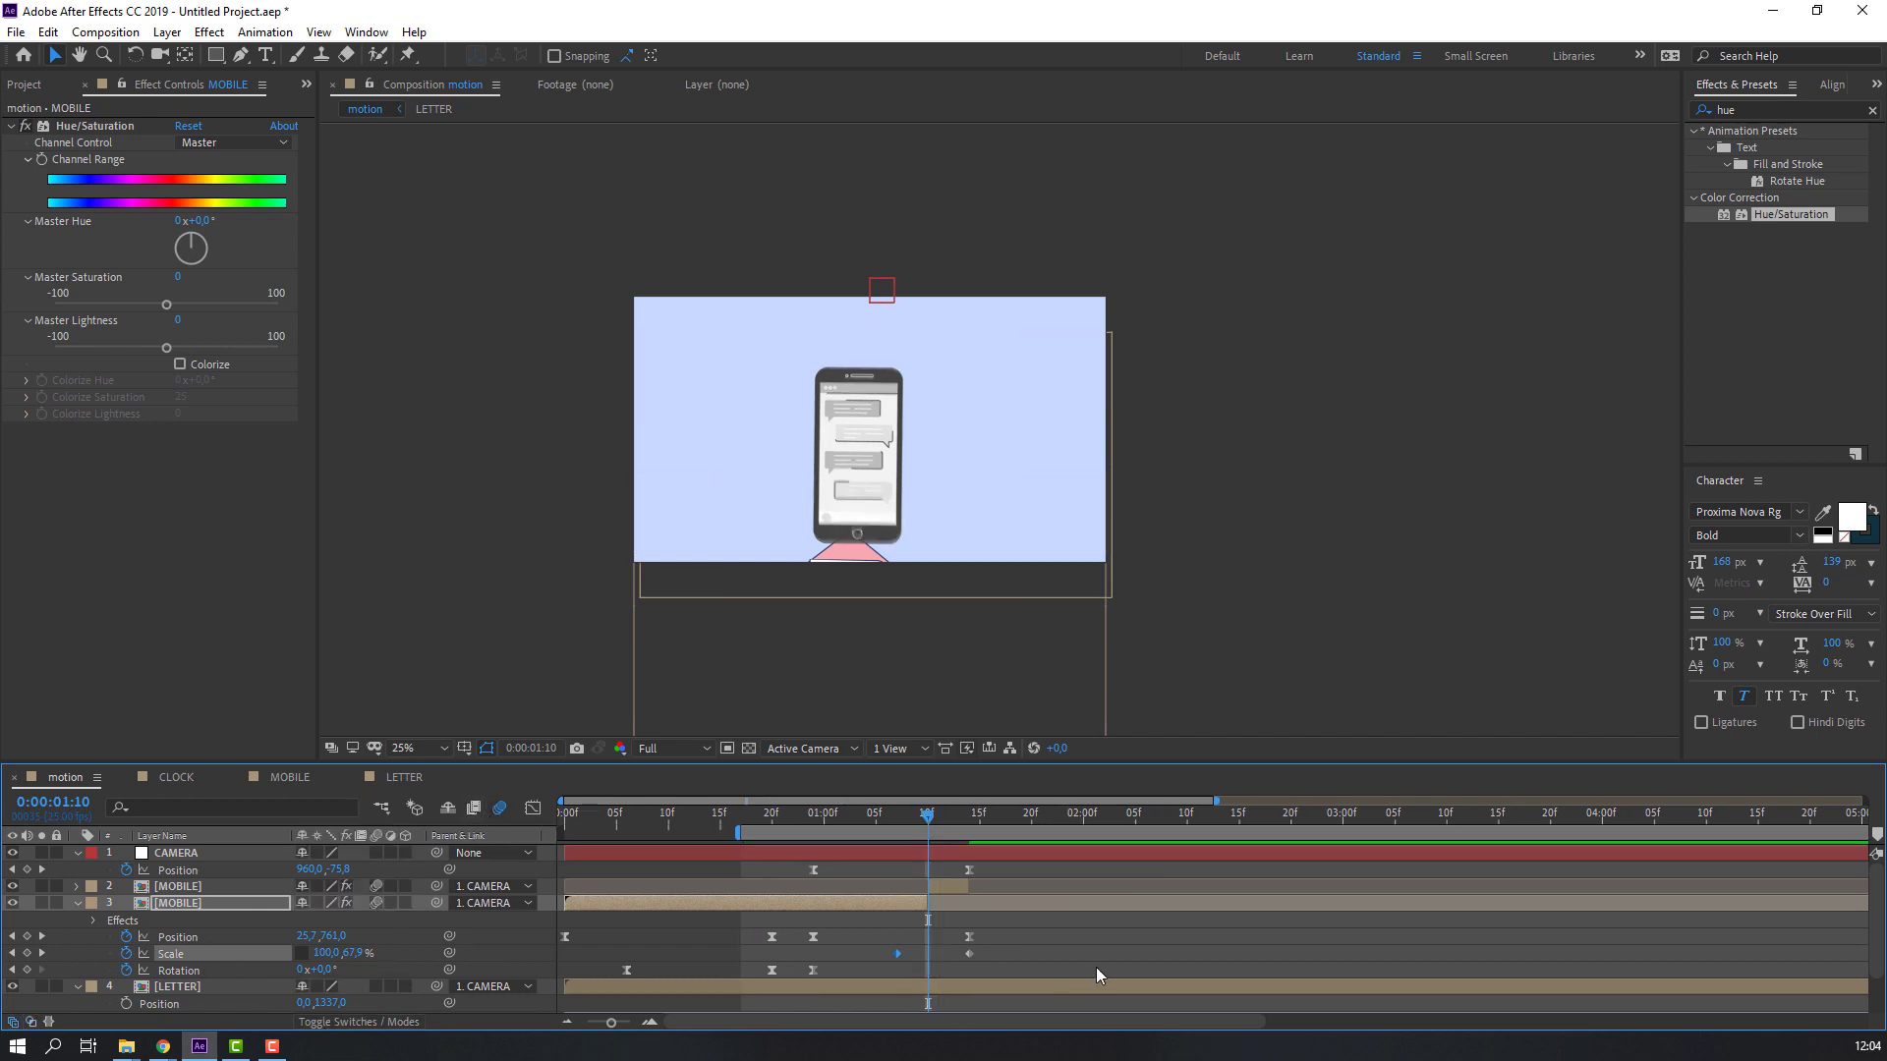
key("space")
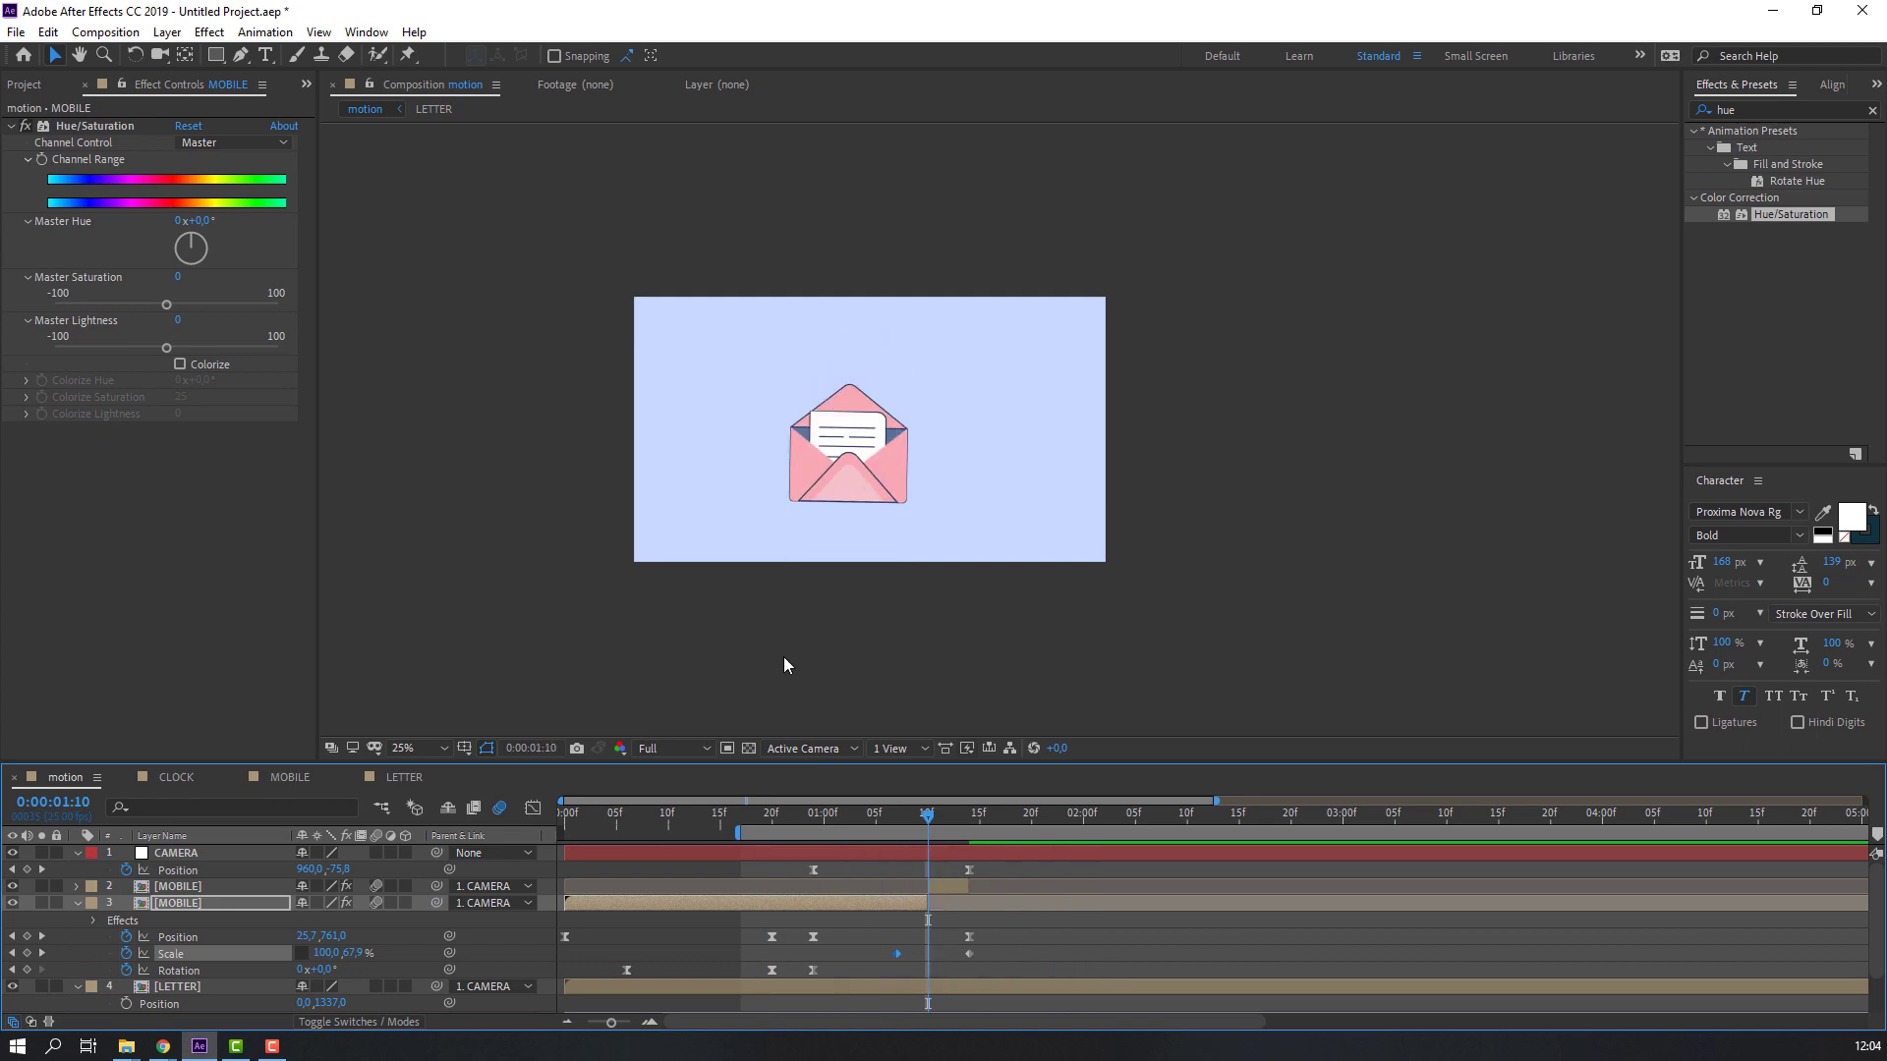
left_click(76, 901)
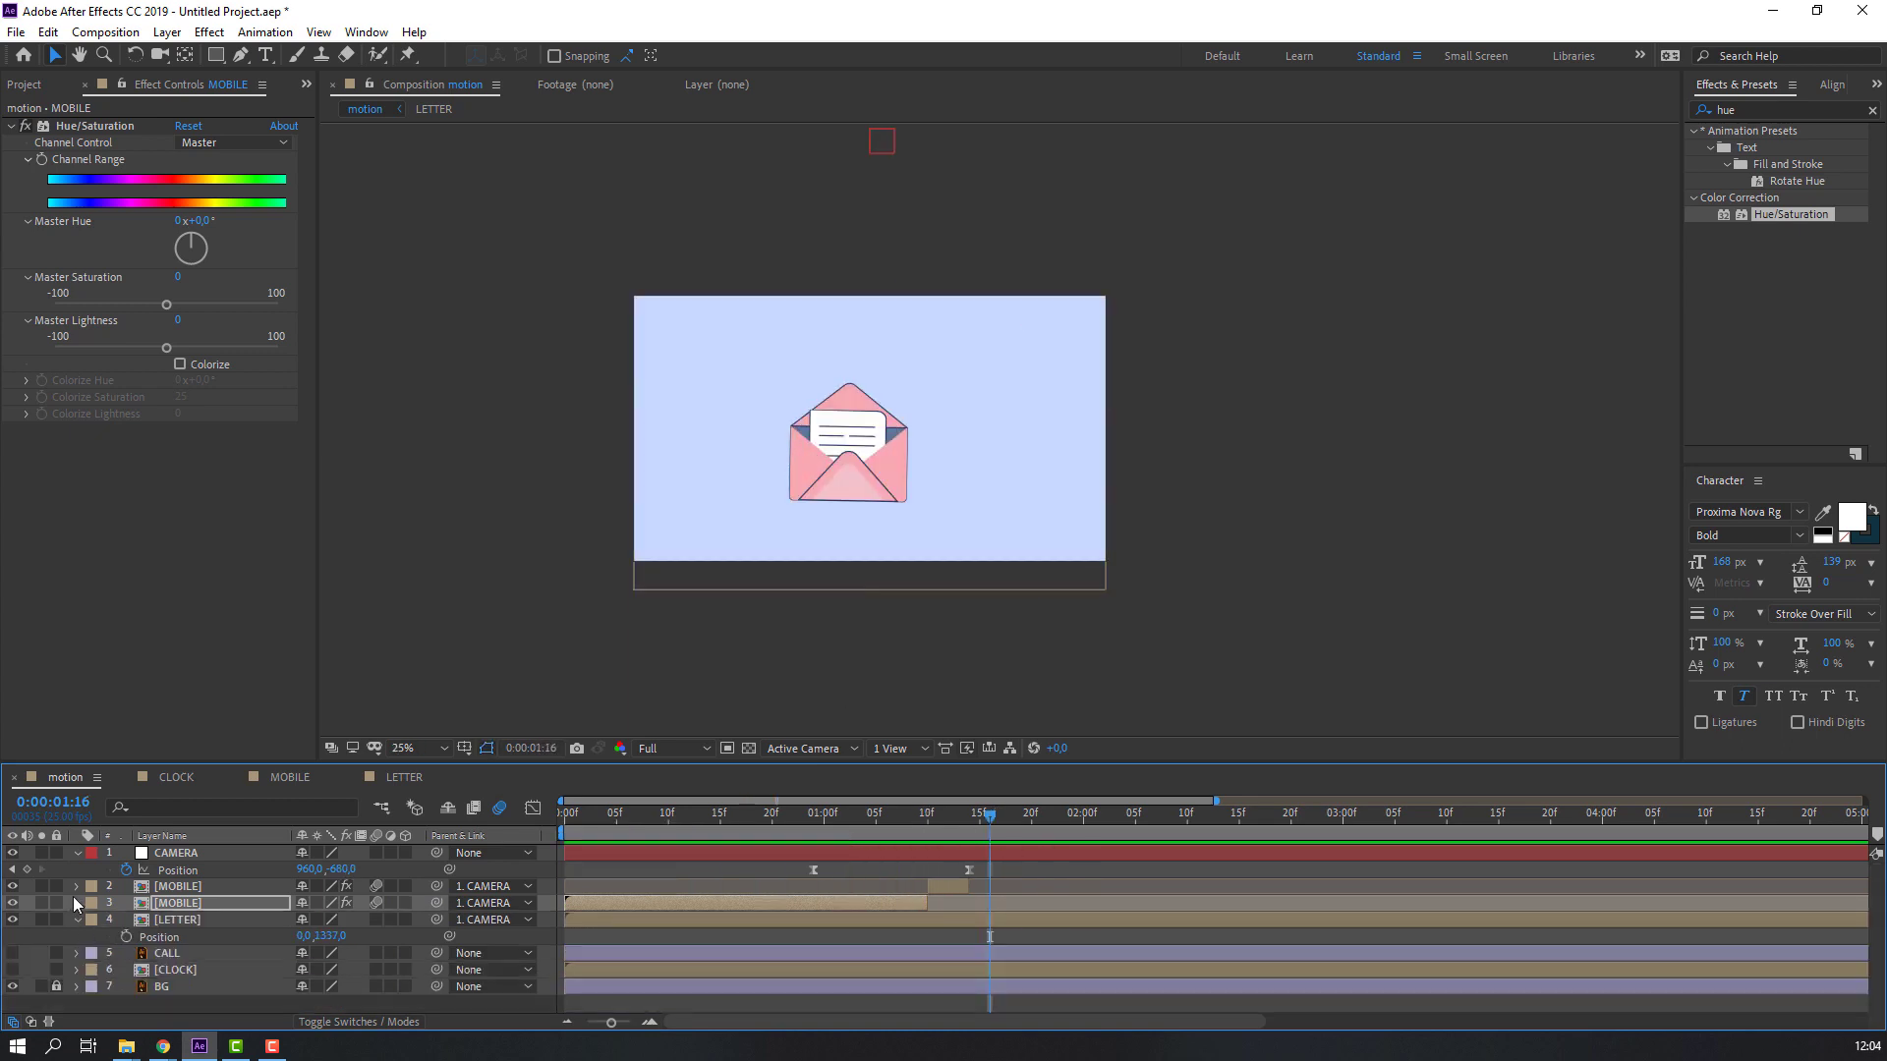
left_click(76, 919)
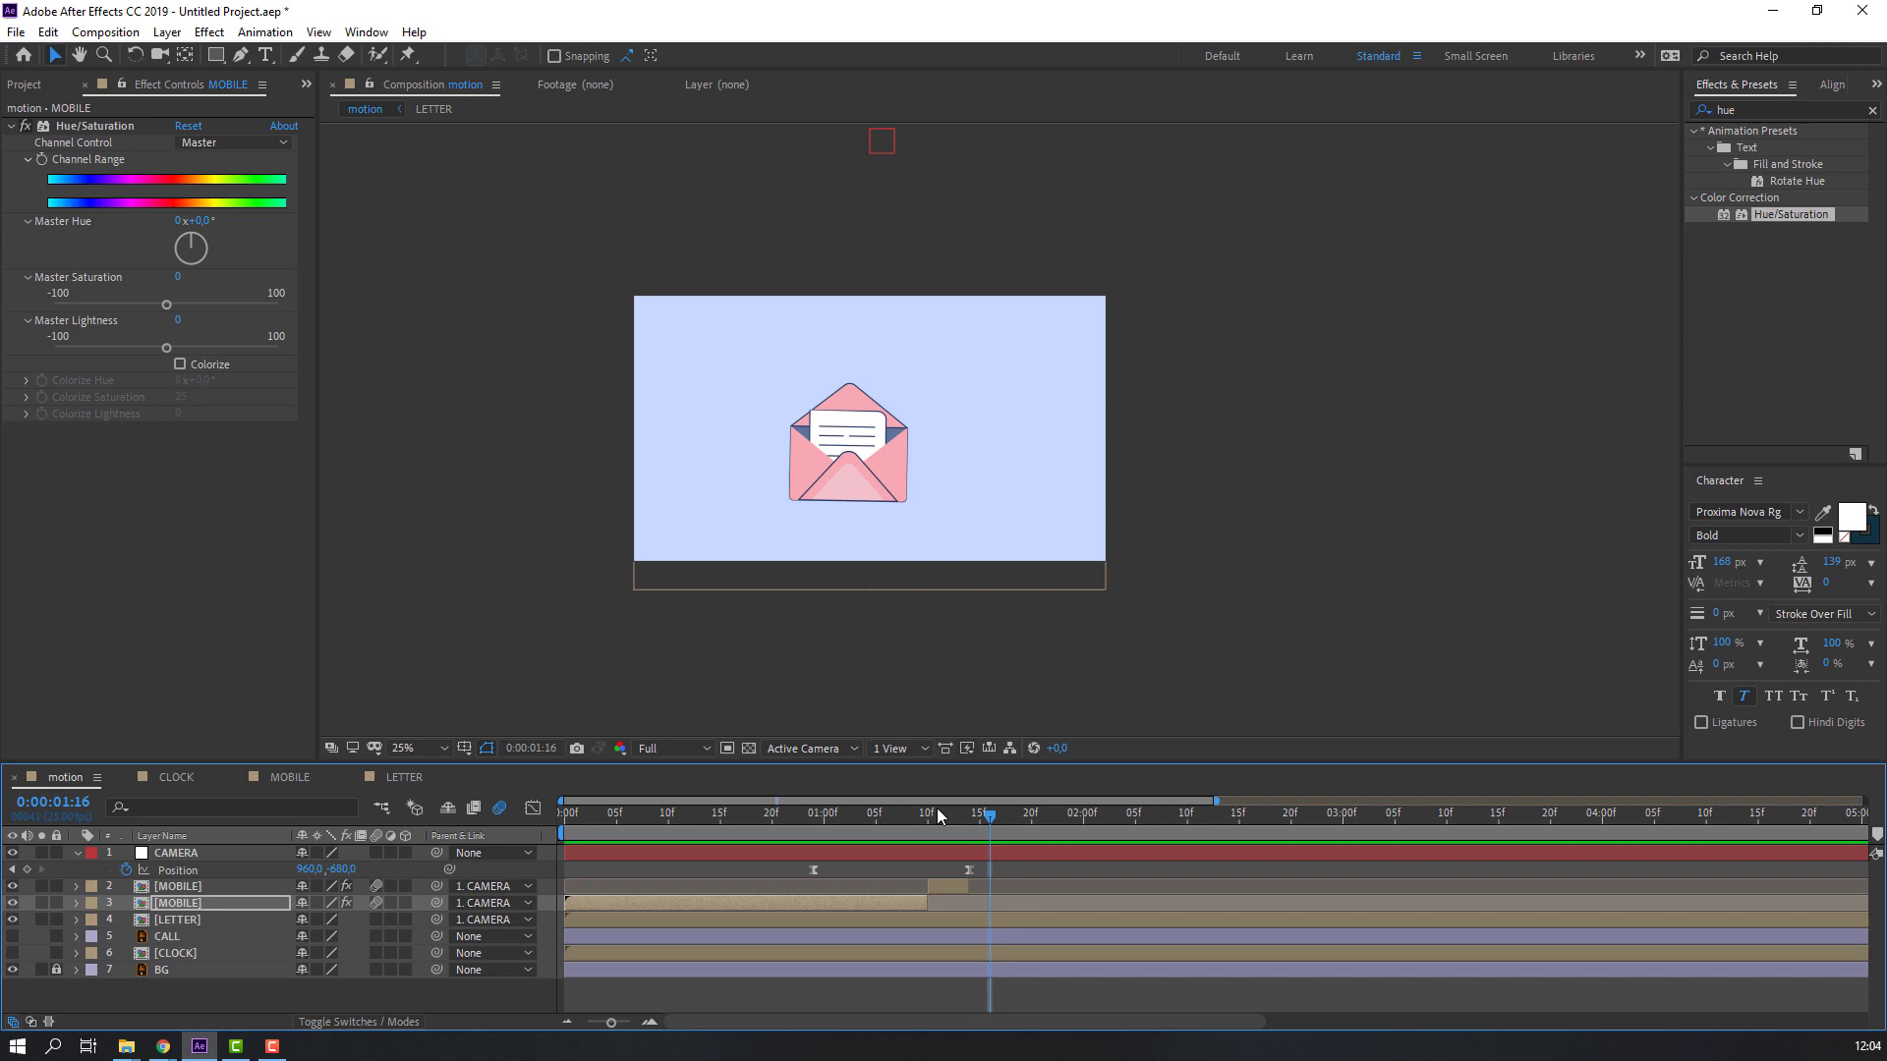
Apply the Wiggle - position preset to the LETTER layer and preview the floating motion.
key("Page_Down")
left_click(187, 923)
left_click(1752, 106)
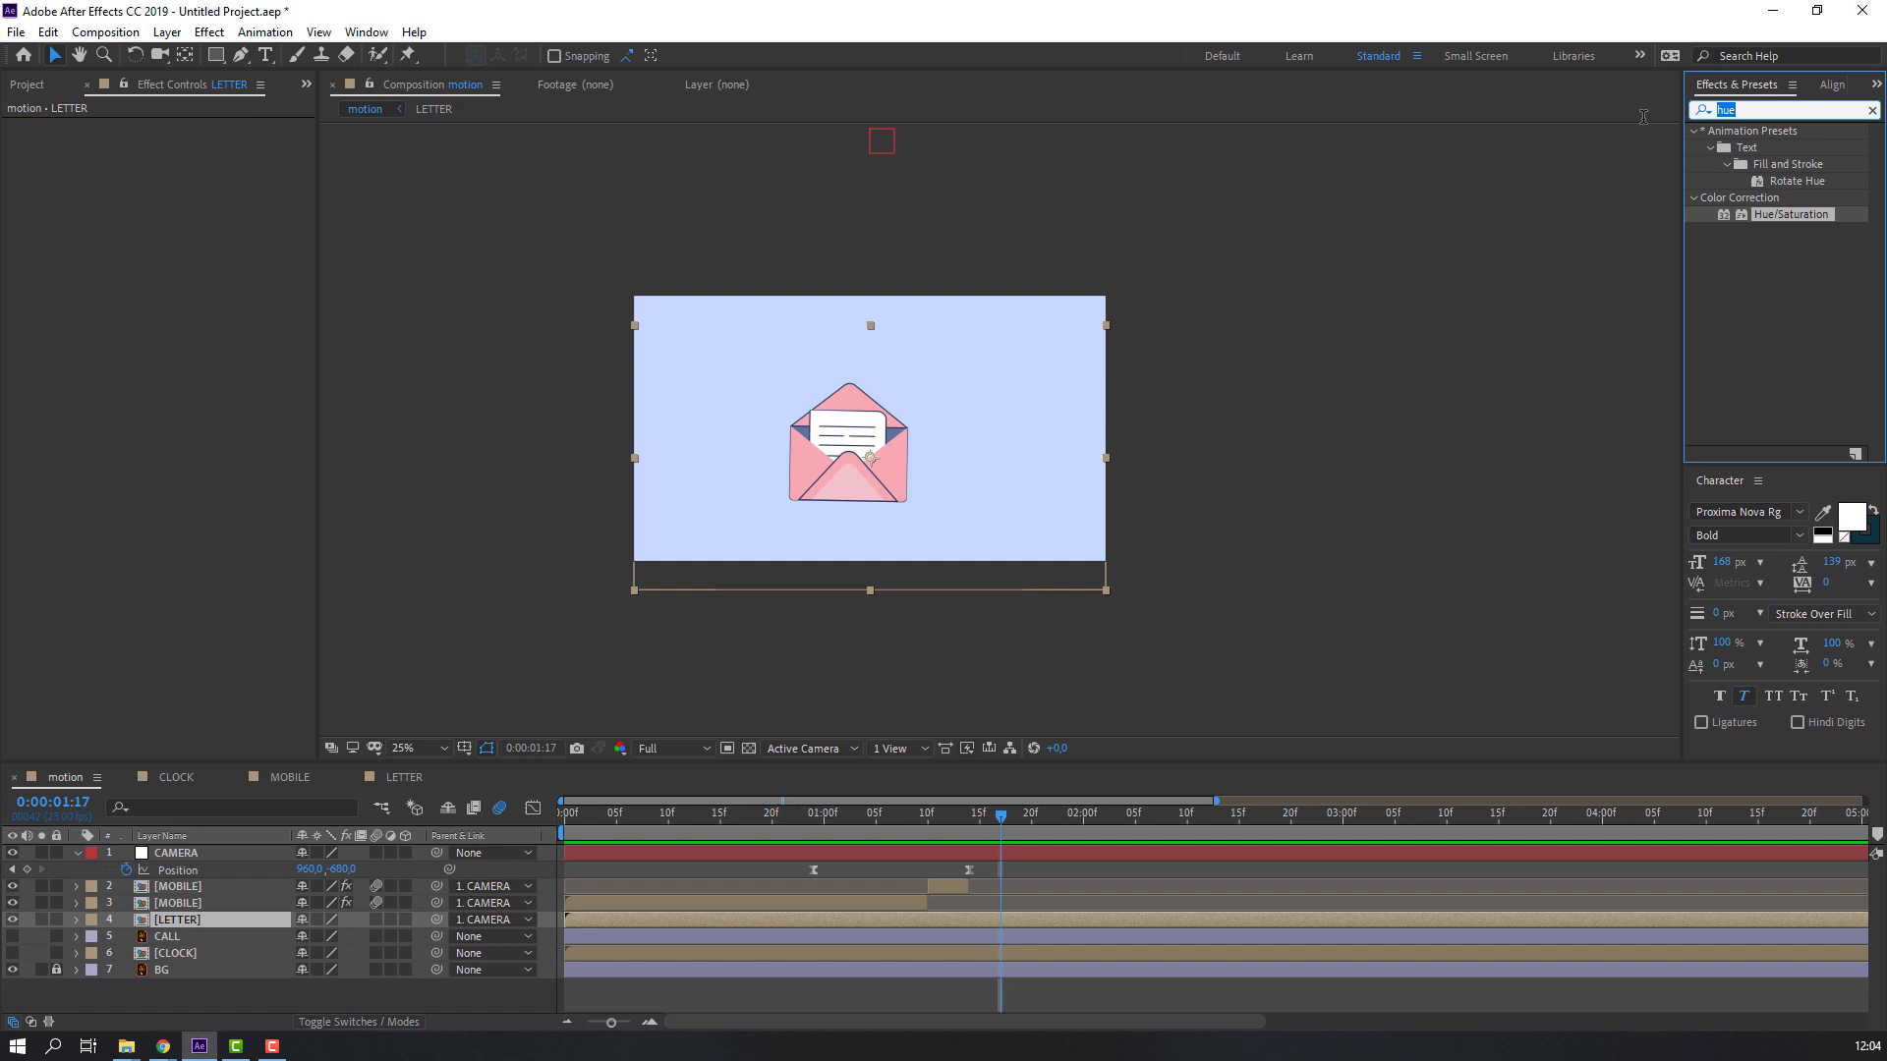
type("wiggle")
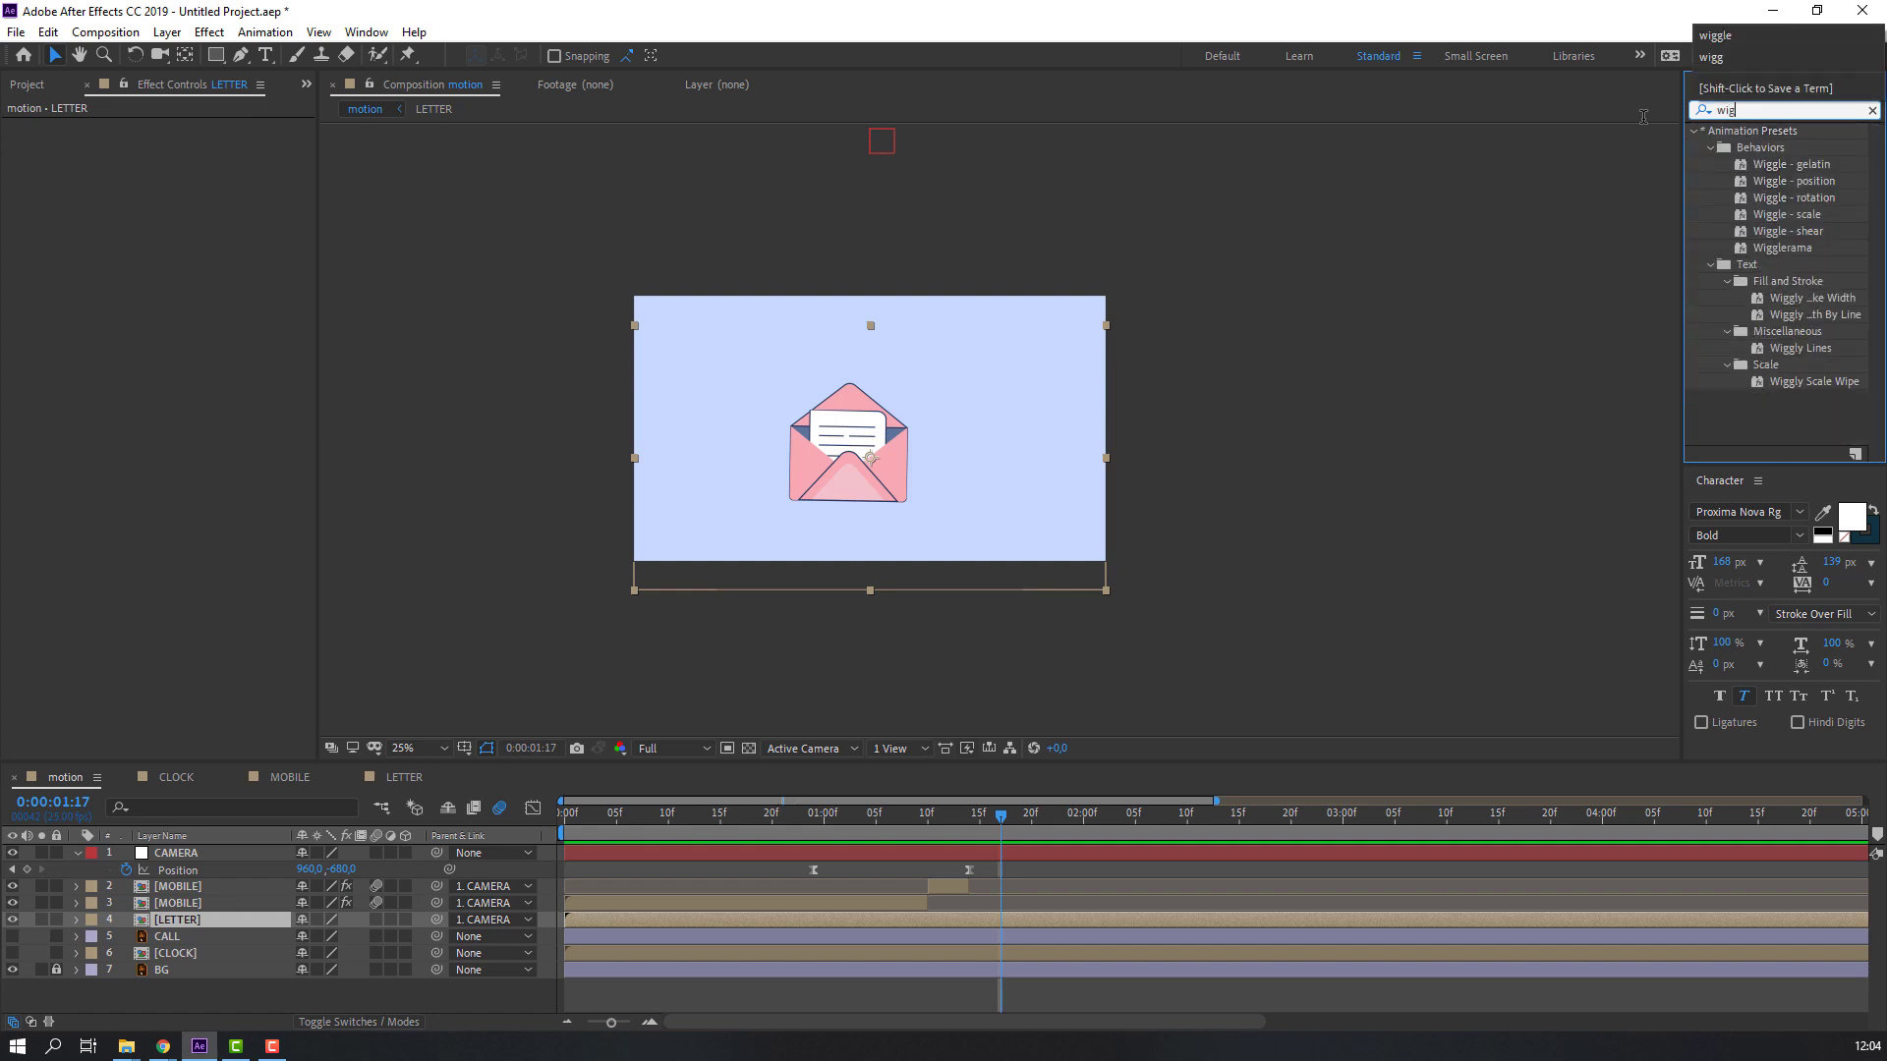
left_click(1771, 185)
left_click_drag(1779, 184, 172, 923)
left_click_drag(889, 823, 991, 824)
key("space")
key("space")
key("space")
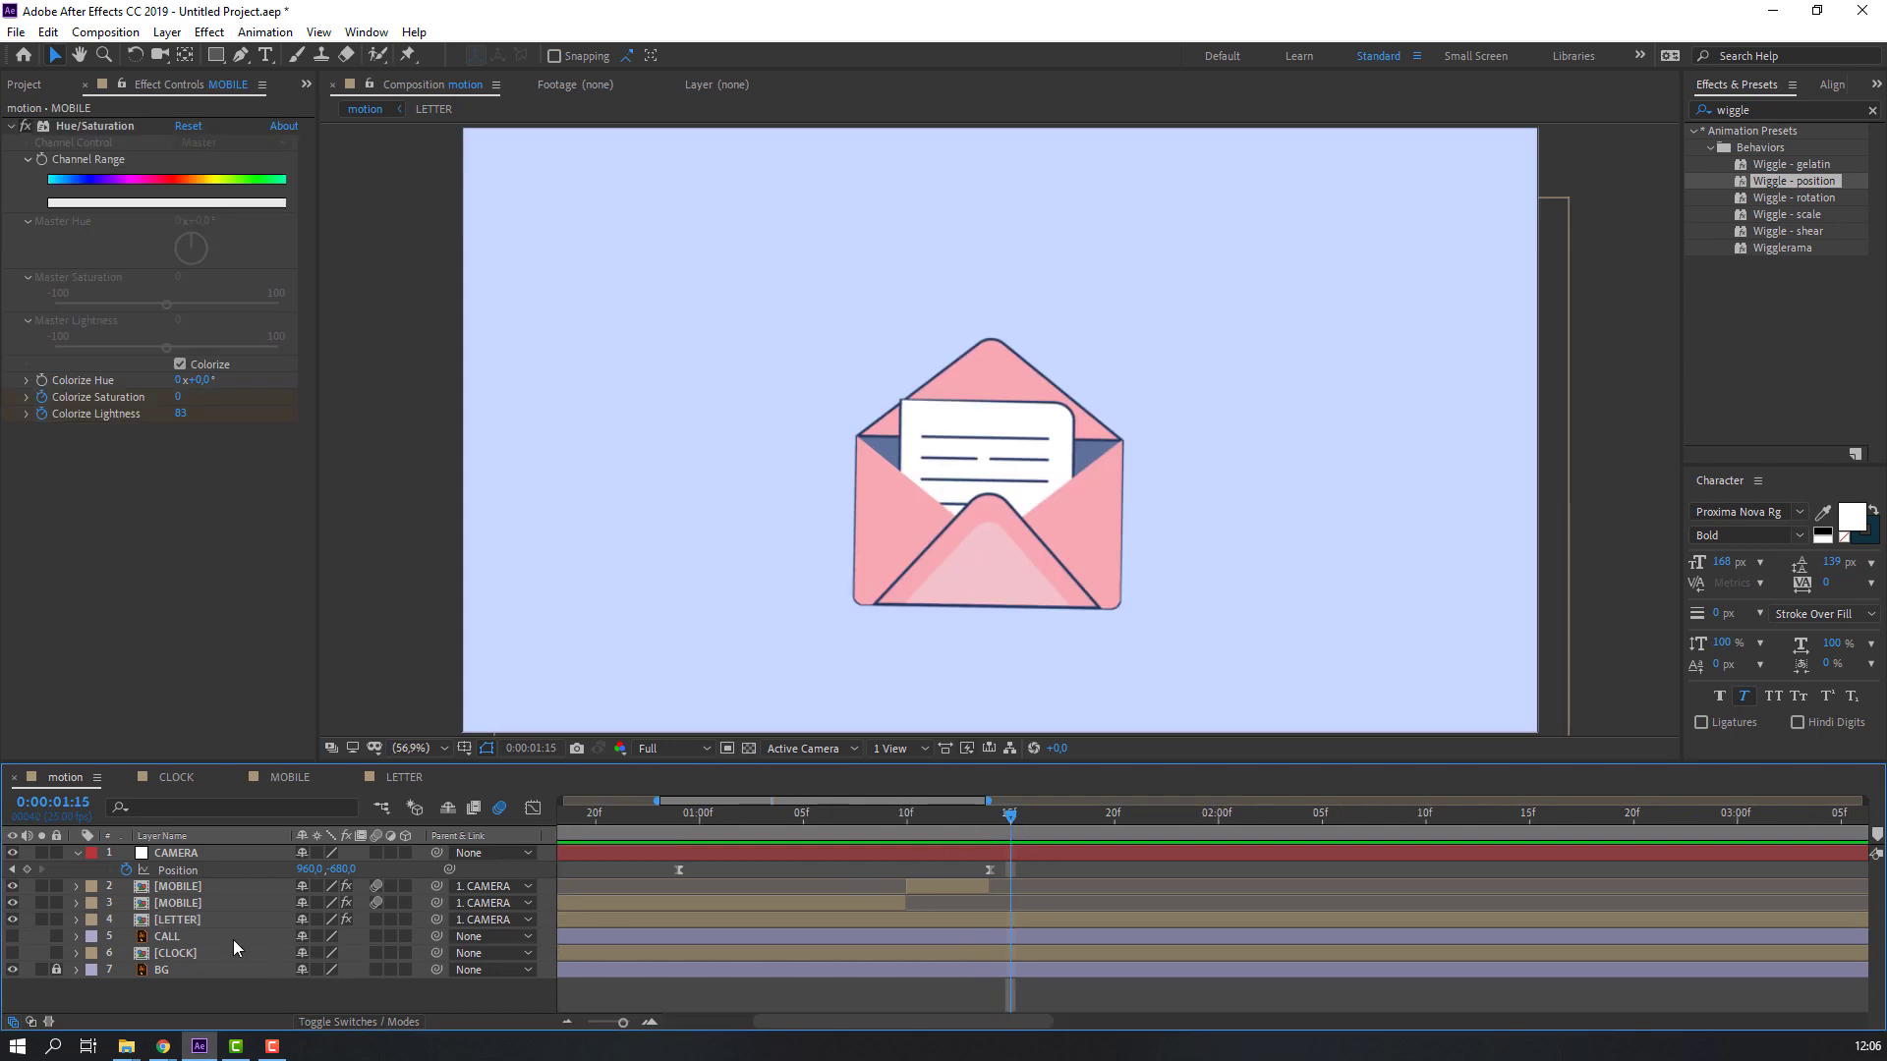
Open the LETTER composition, isolate the letter3 flap, move its anchor point to the flap's bottom edge, and show all layers again.
double_click(185, 923)
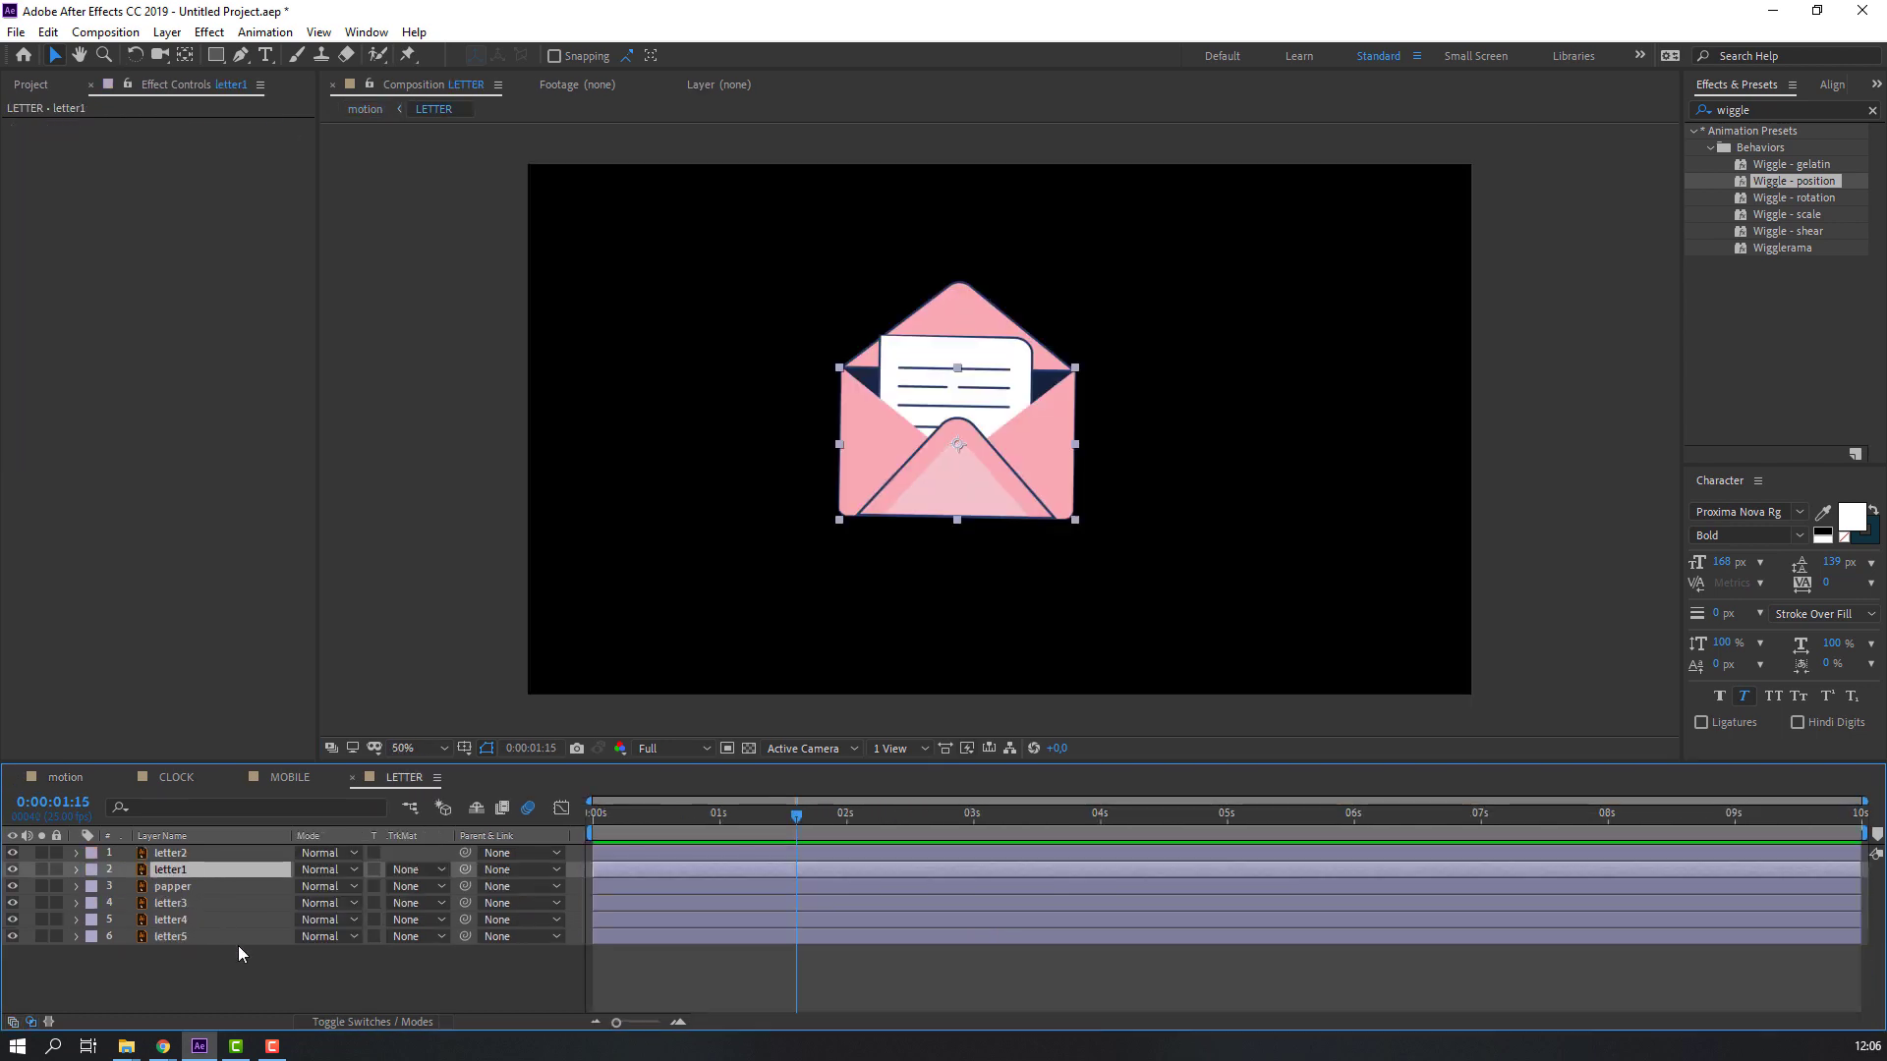
left_click(171, 854)
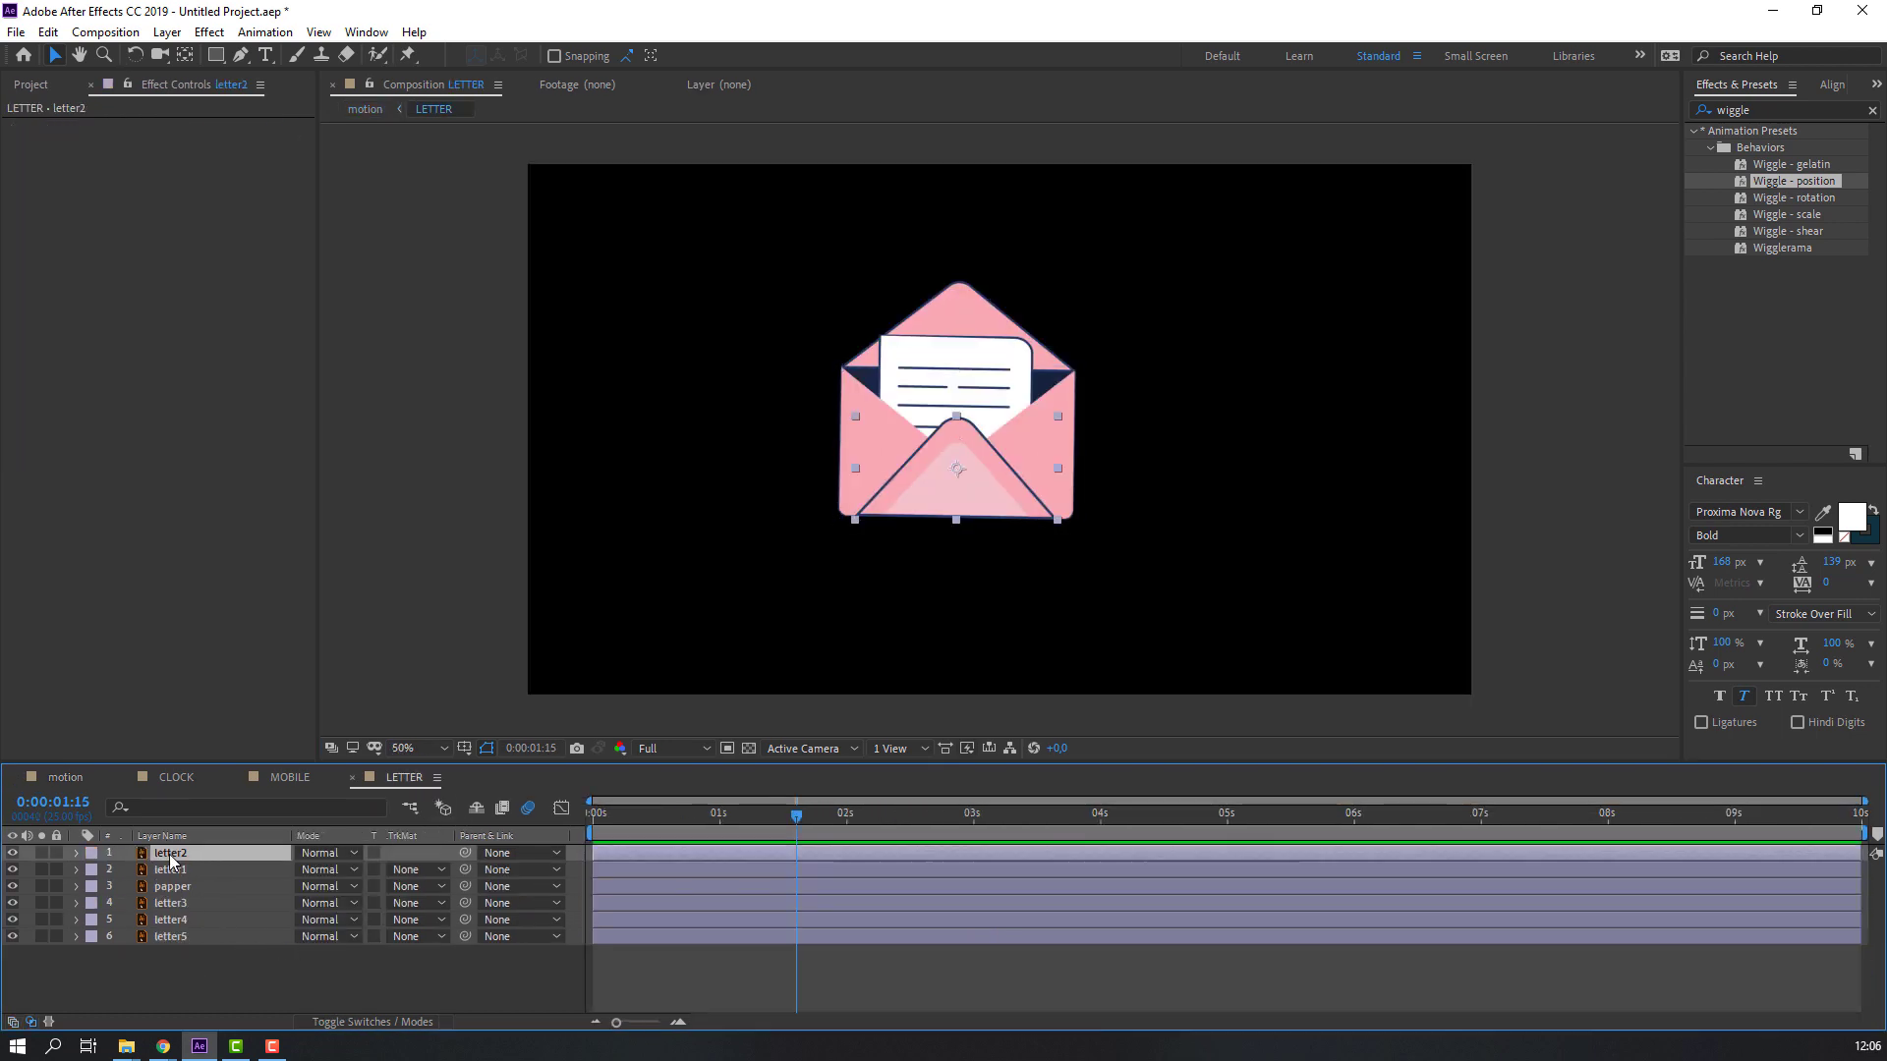
left_click(182, 889)
left_click(177, 904)
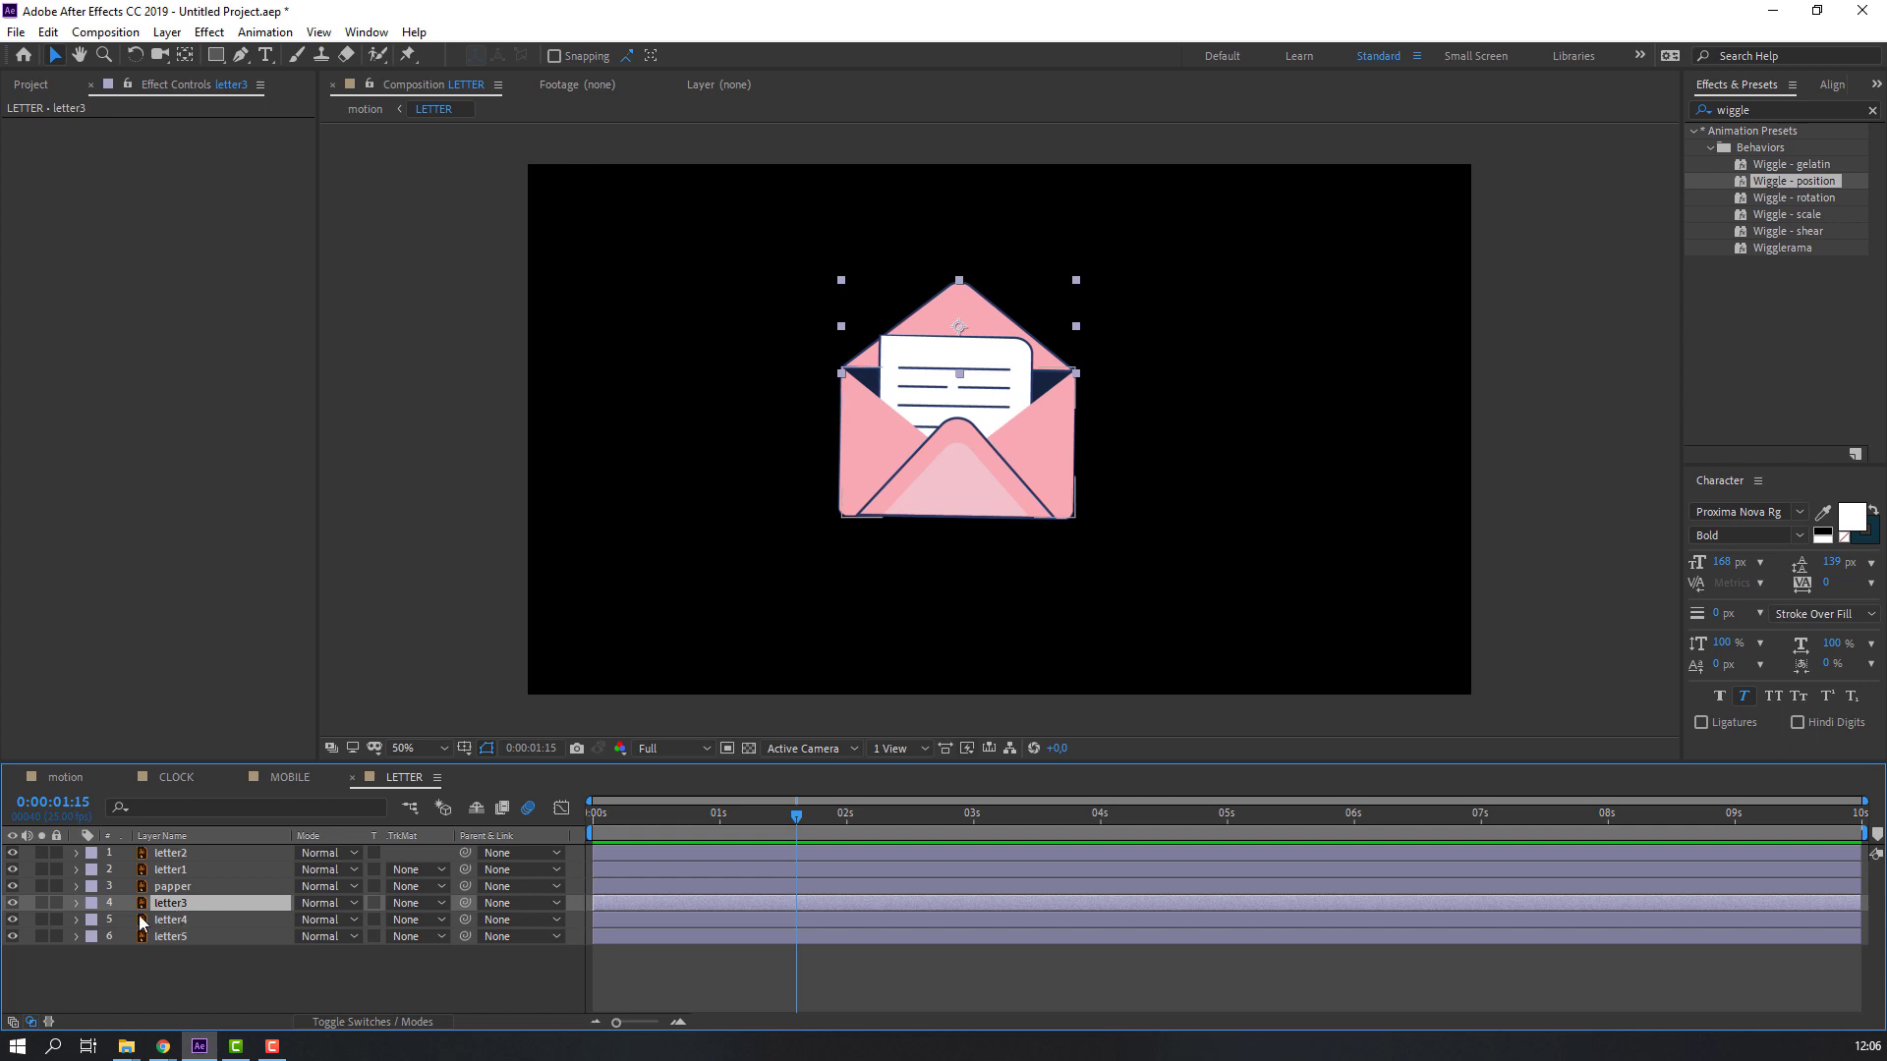
left_click(41, 903)
key("y")
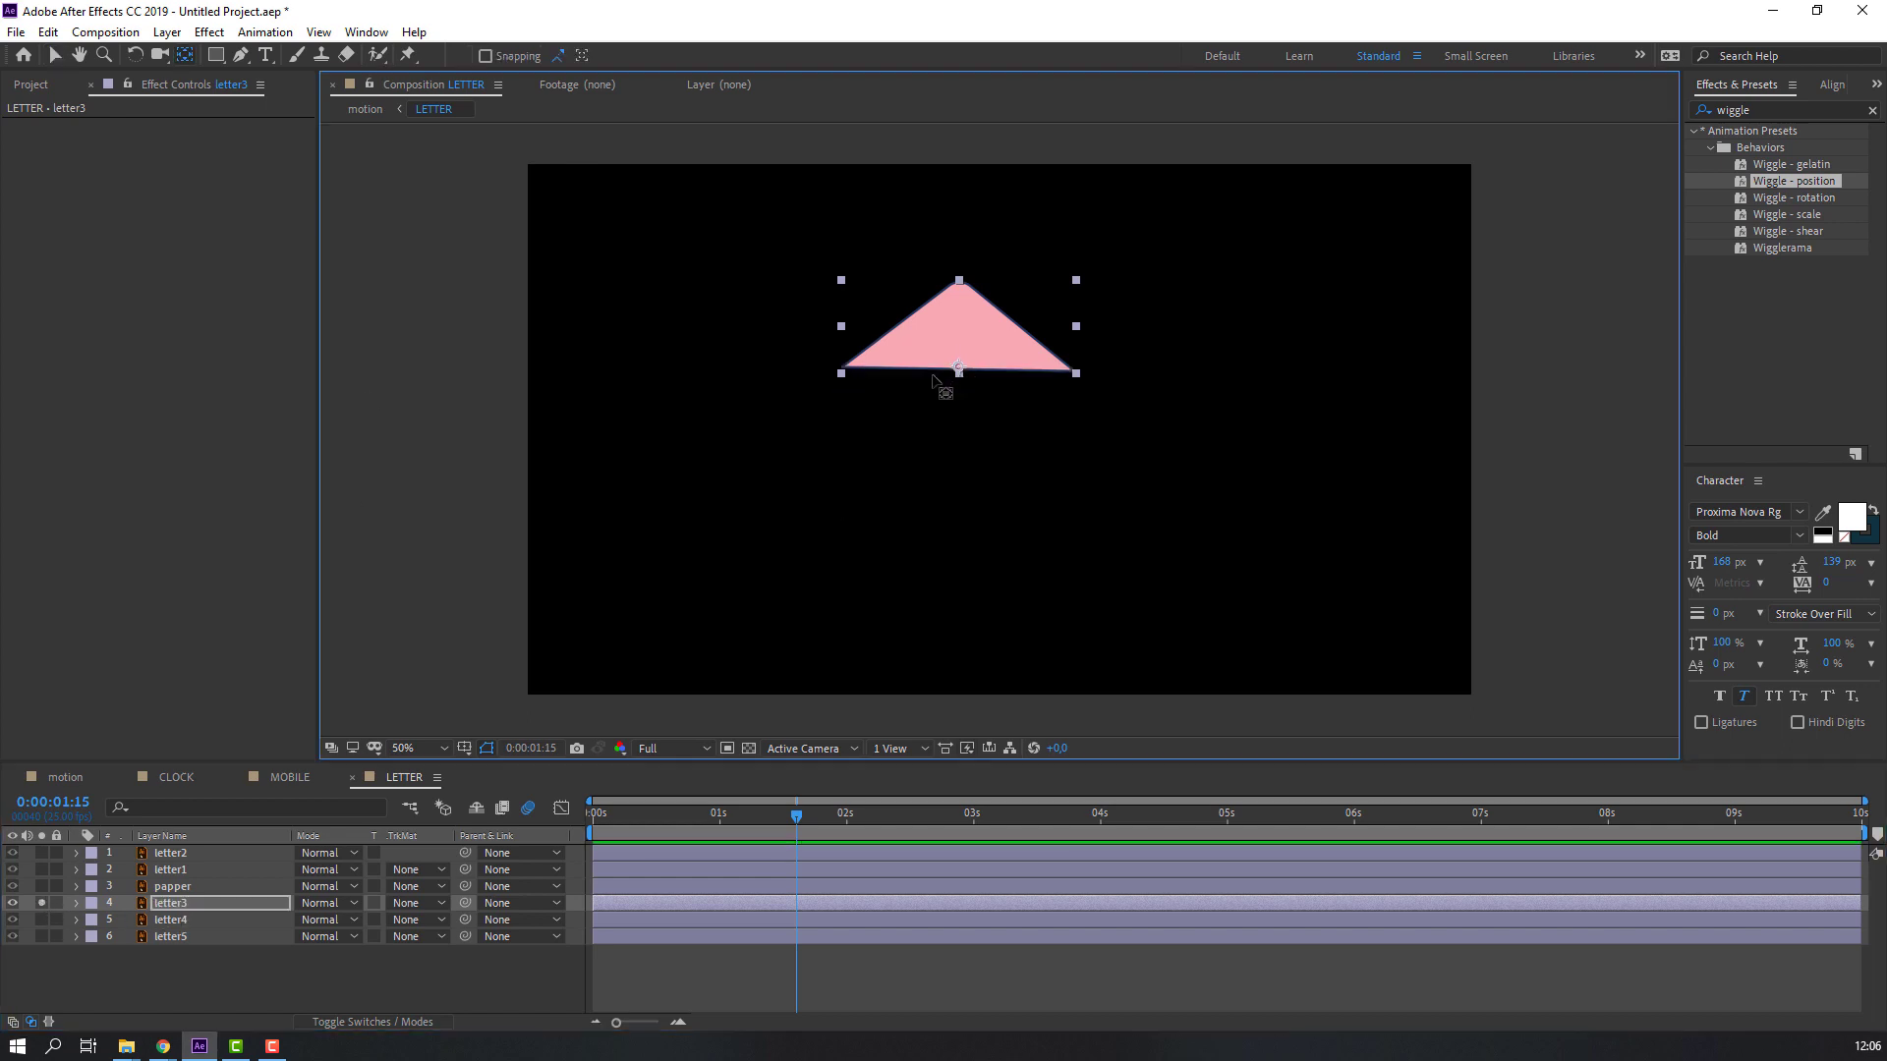
left_click(54, 55)
left_click(41, 903)
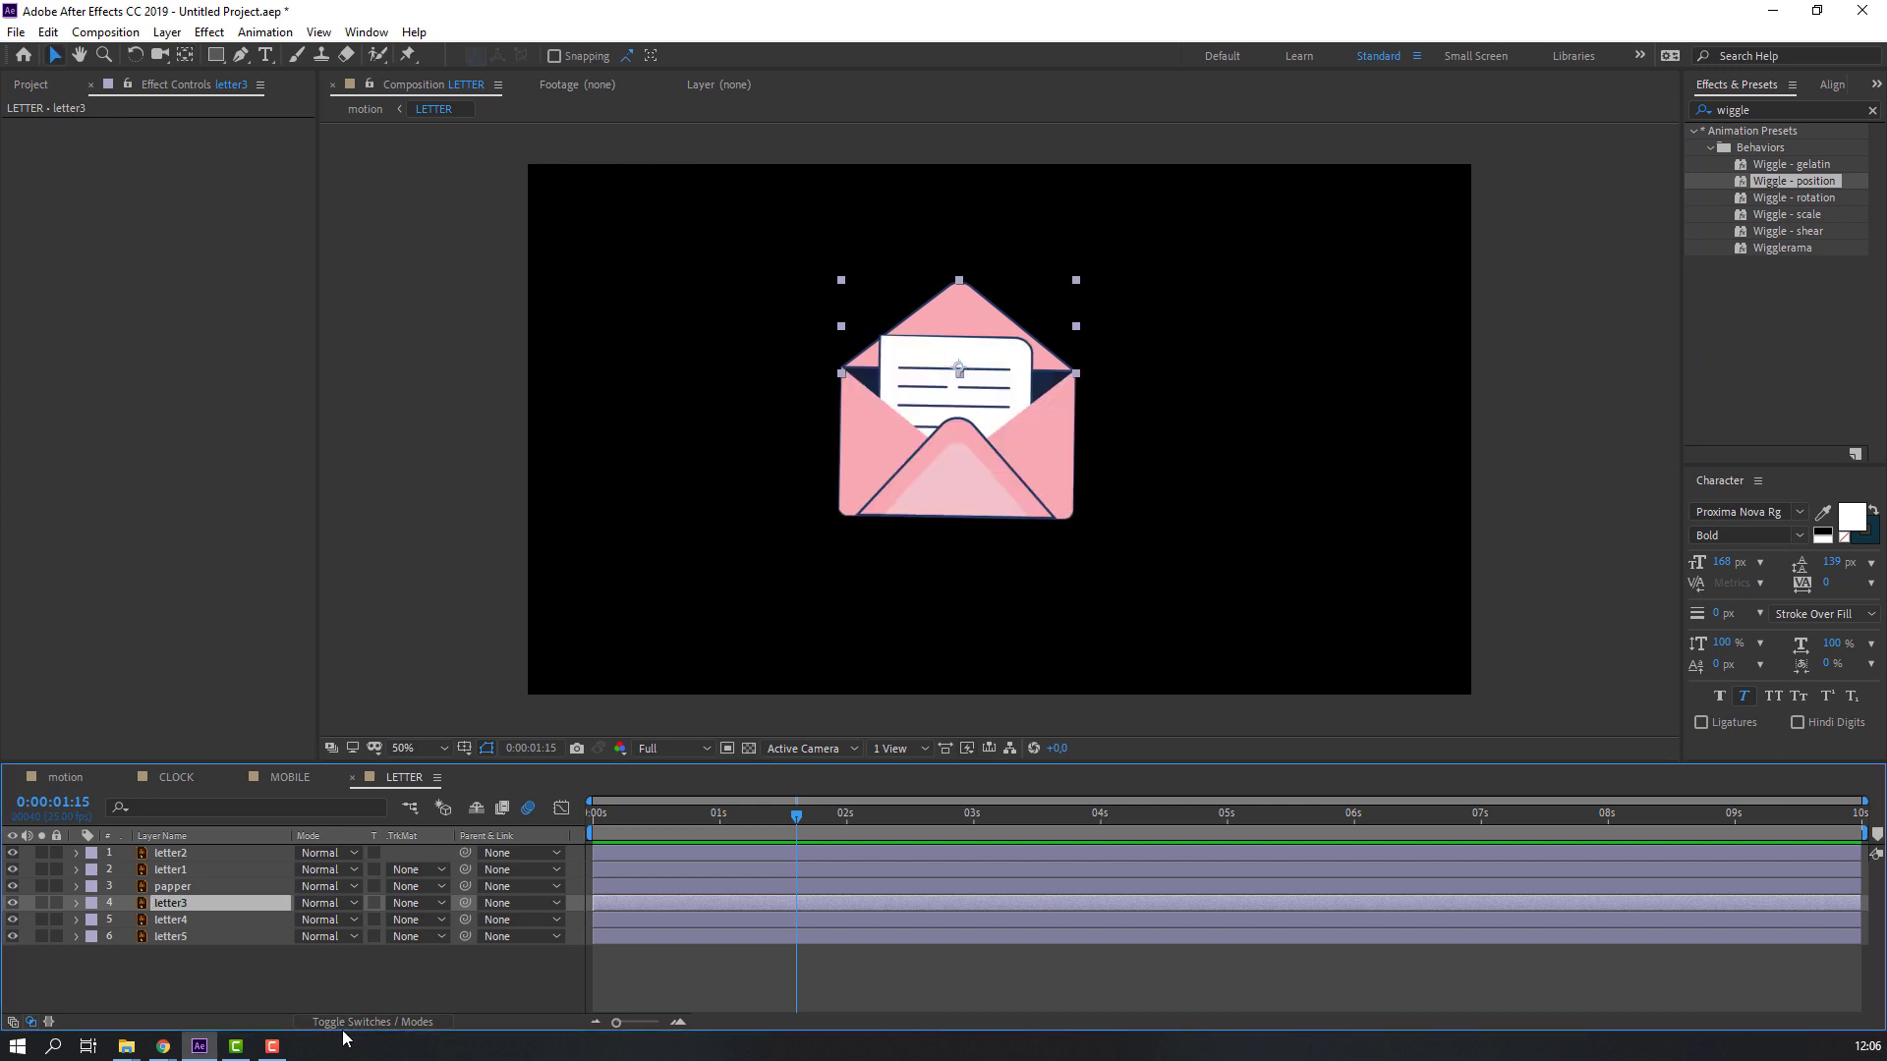
Make letter3 a 3D layer and keyframe its X Rotation from 0° at 0:00:01:15 to 180° at 0:00:01:23.
left_click(344, 1023)
left_click(405, 903)
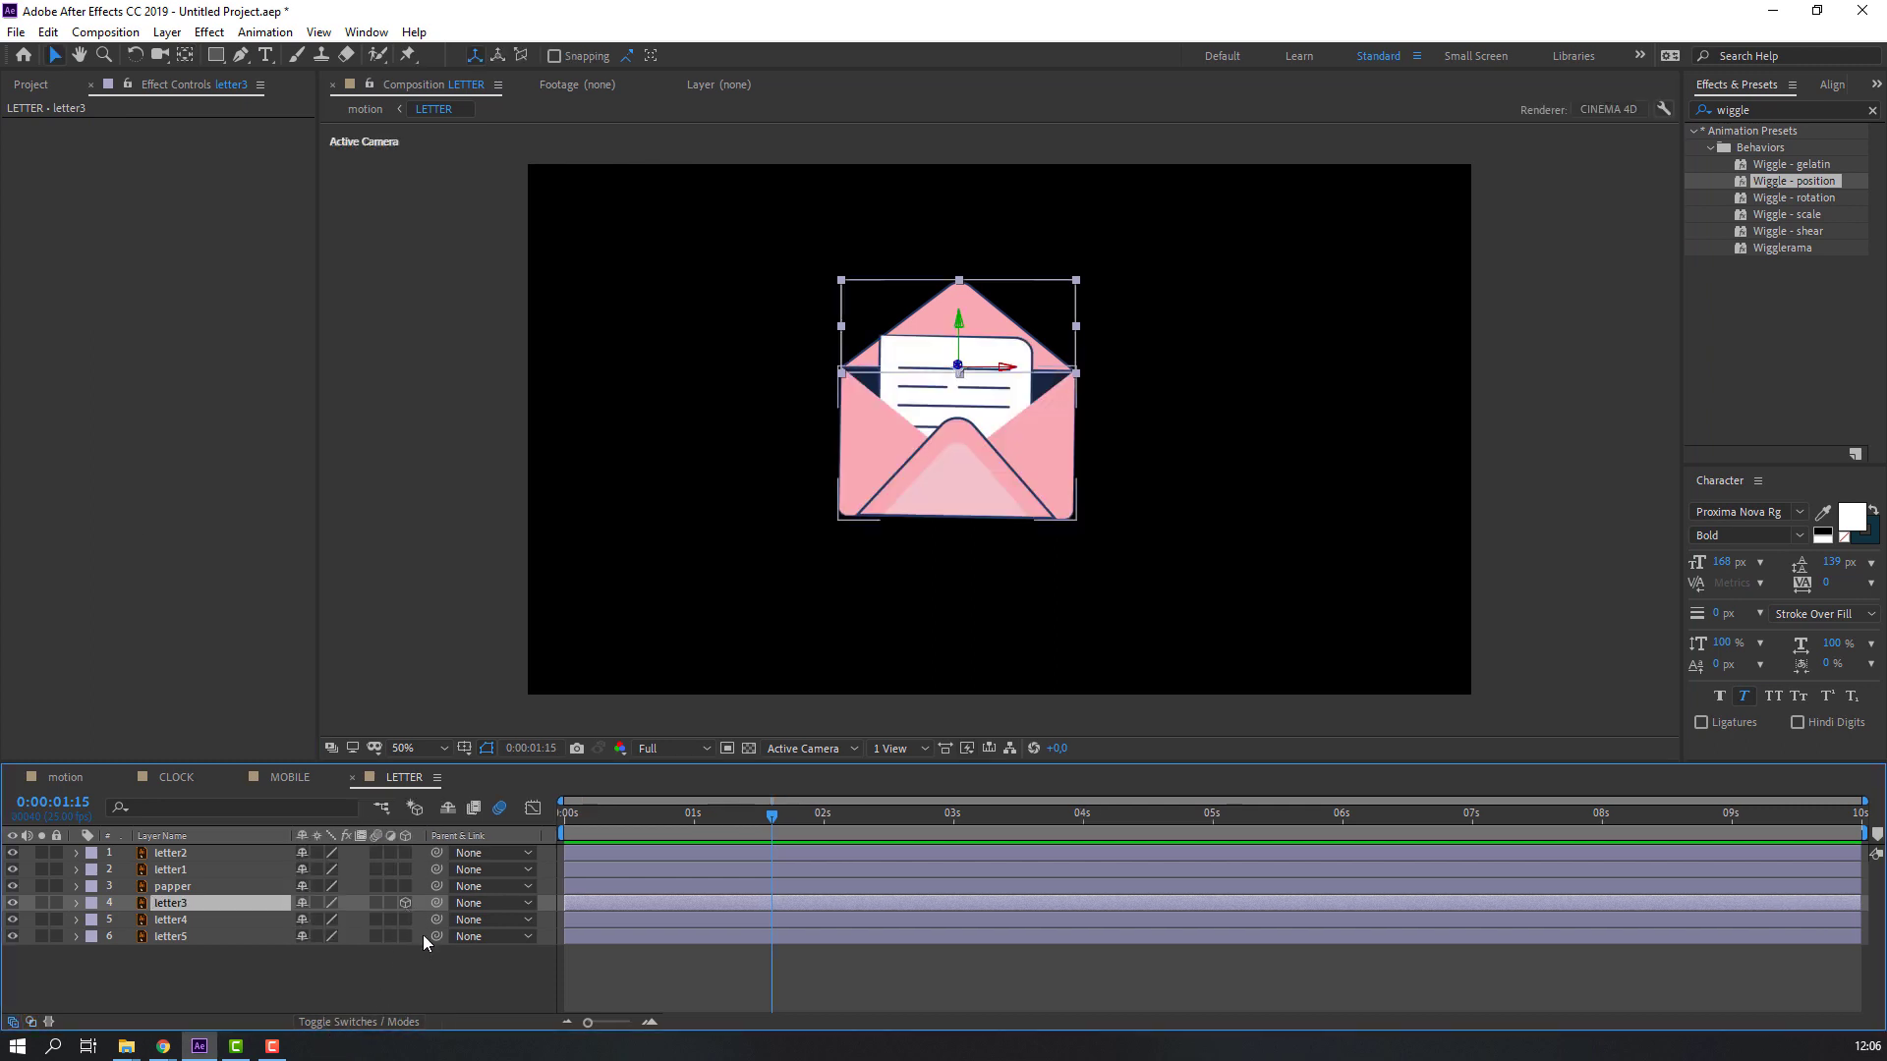
key("r")
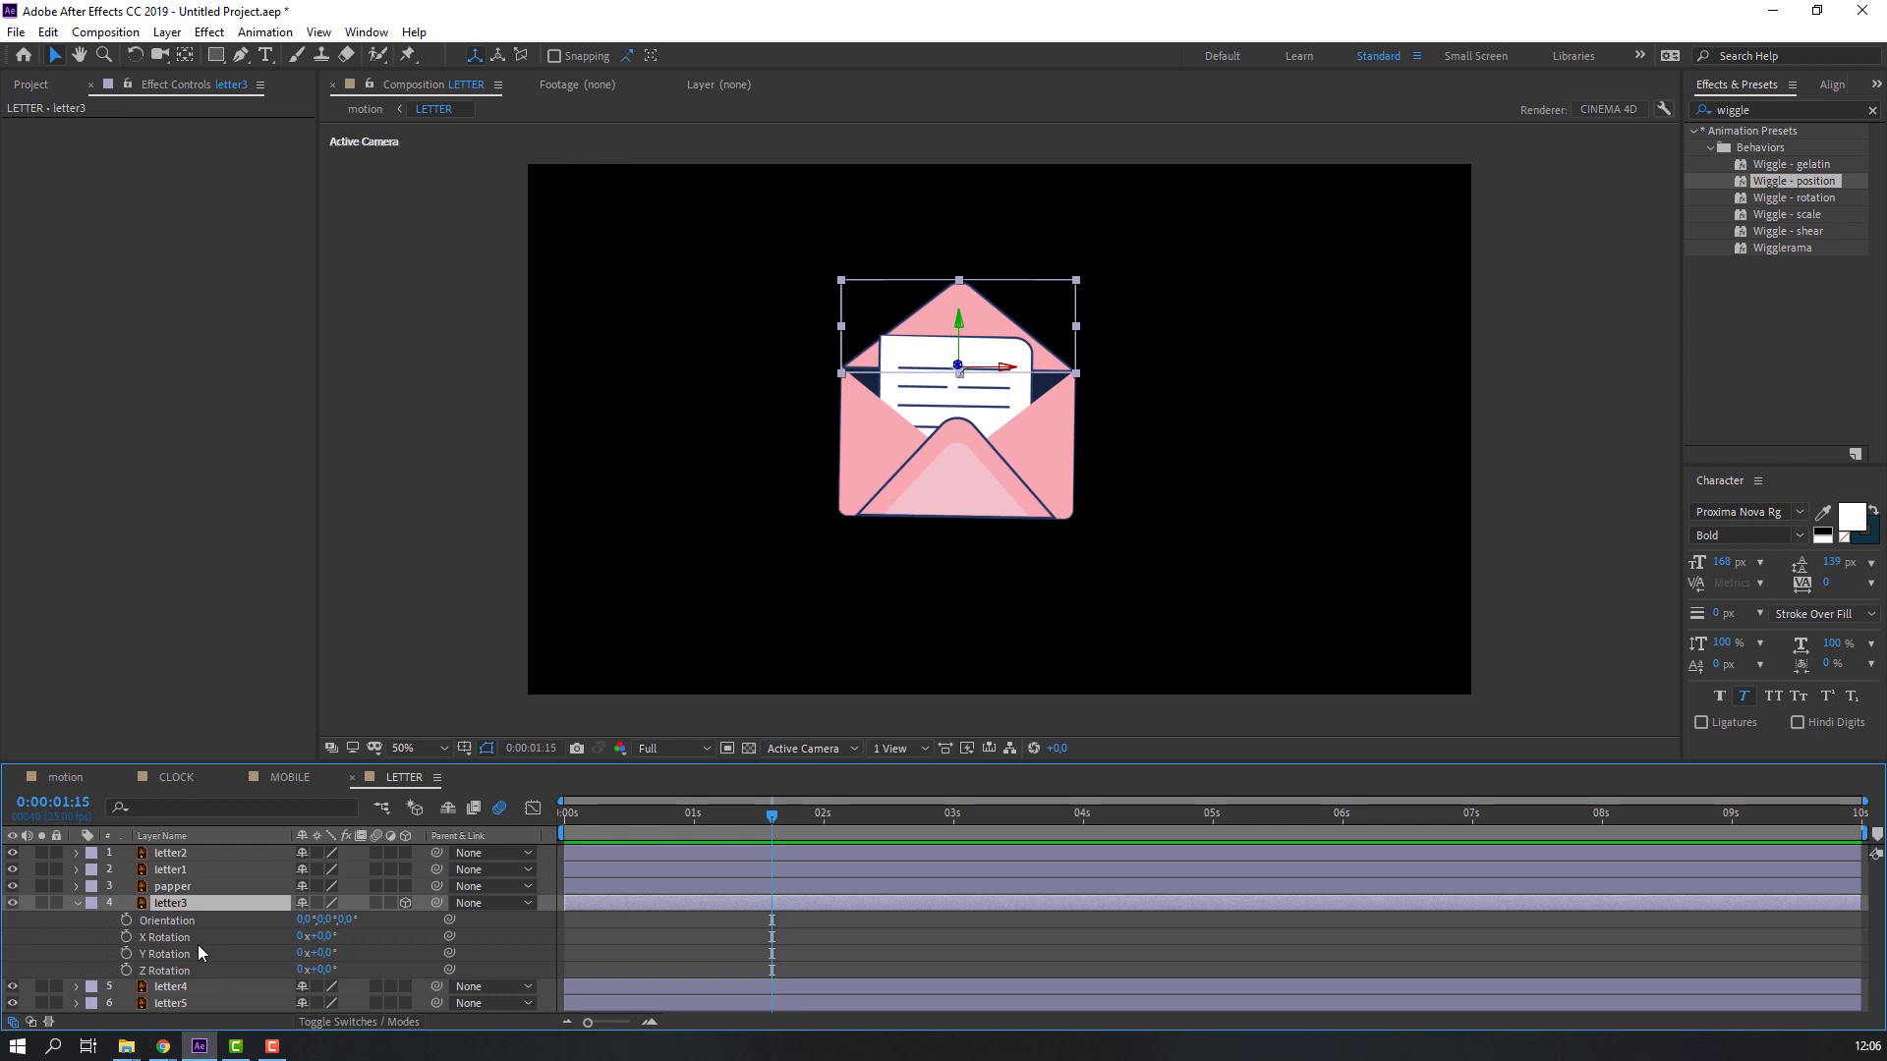
left_click(127, 936)
left_click_drag(796, 822, 813, 821)
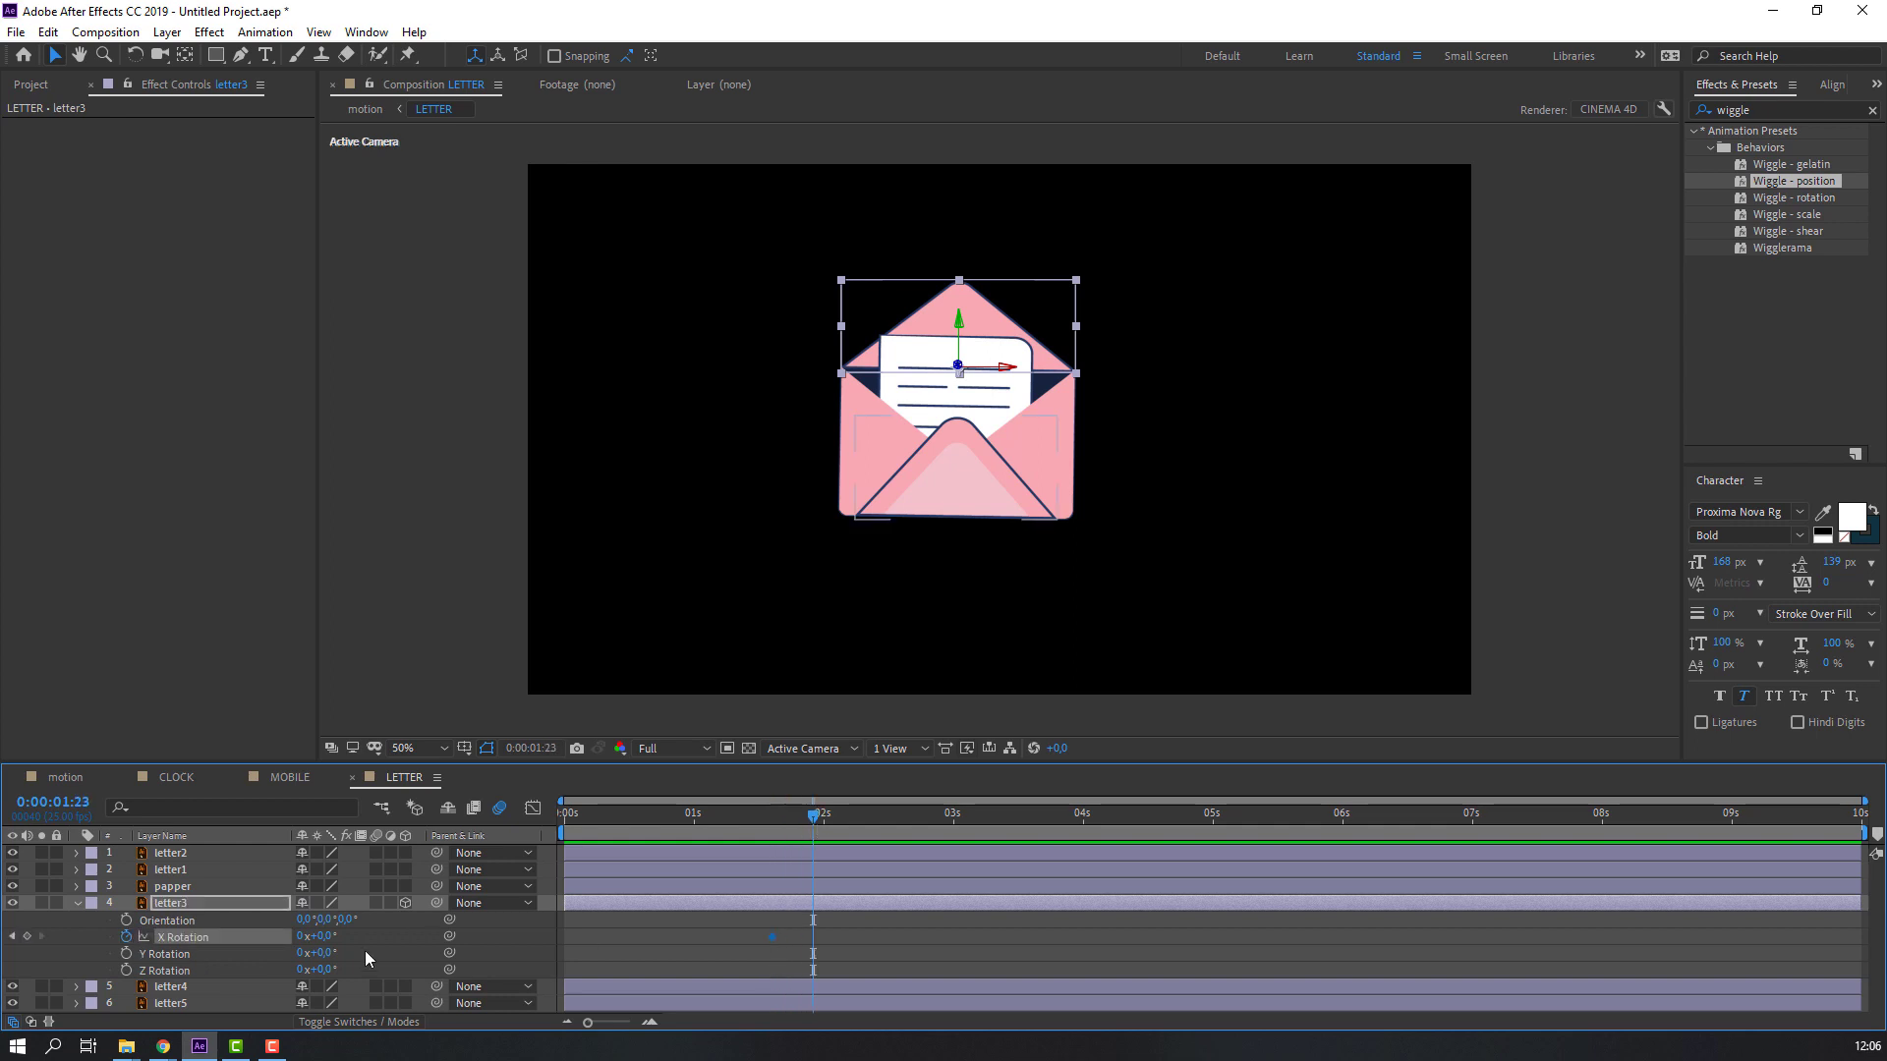
left_click_drag(319, 946, 482, 922)
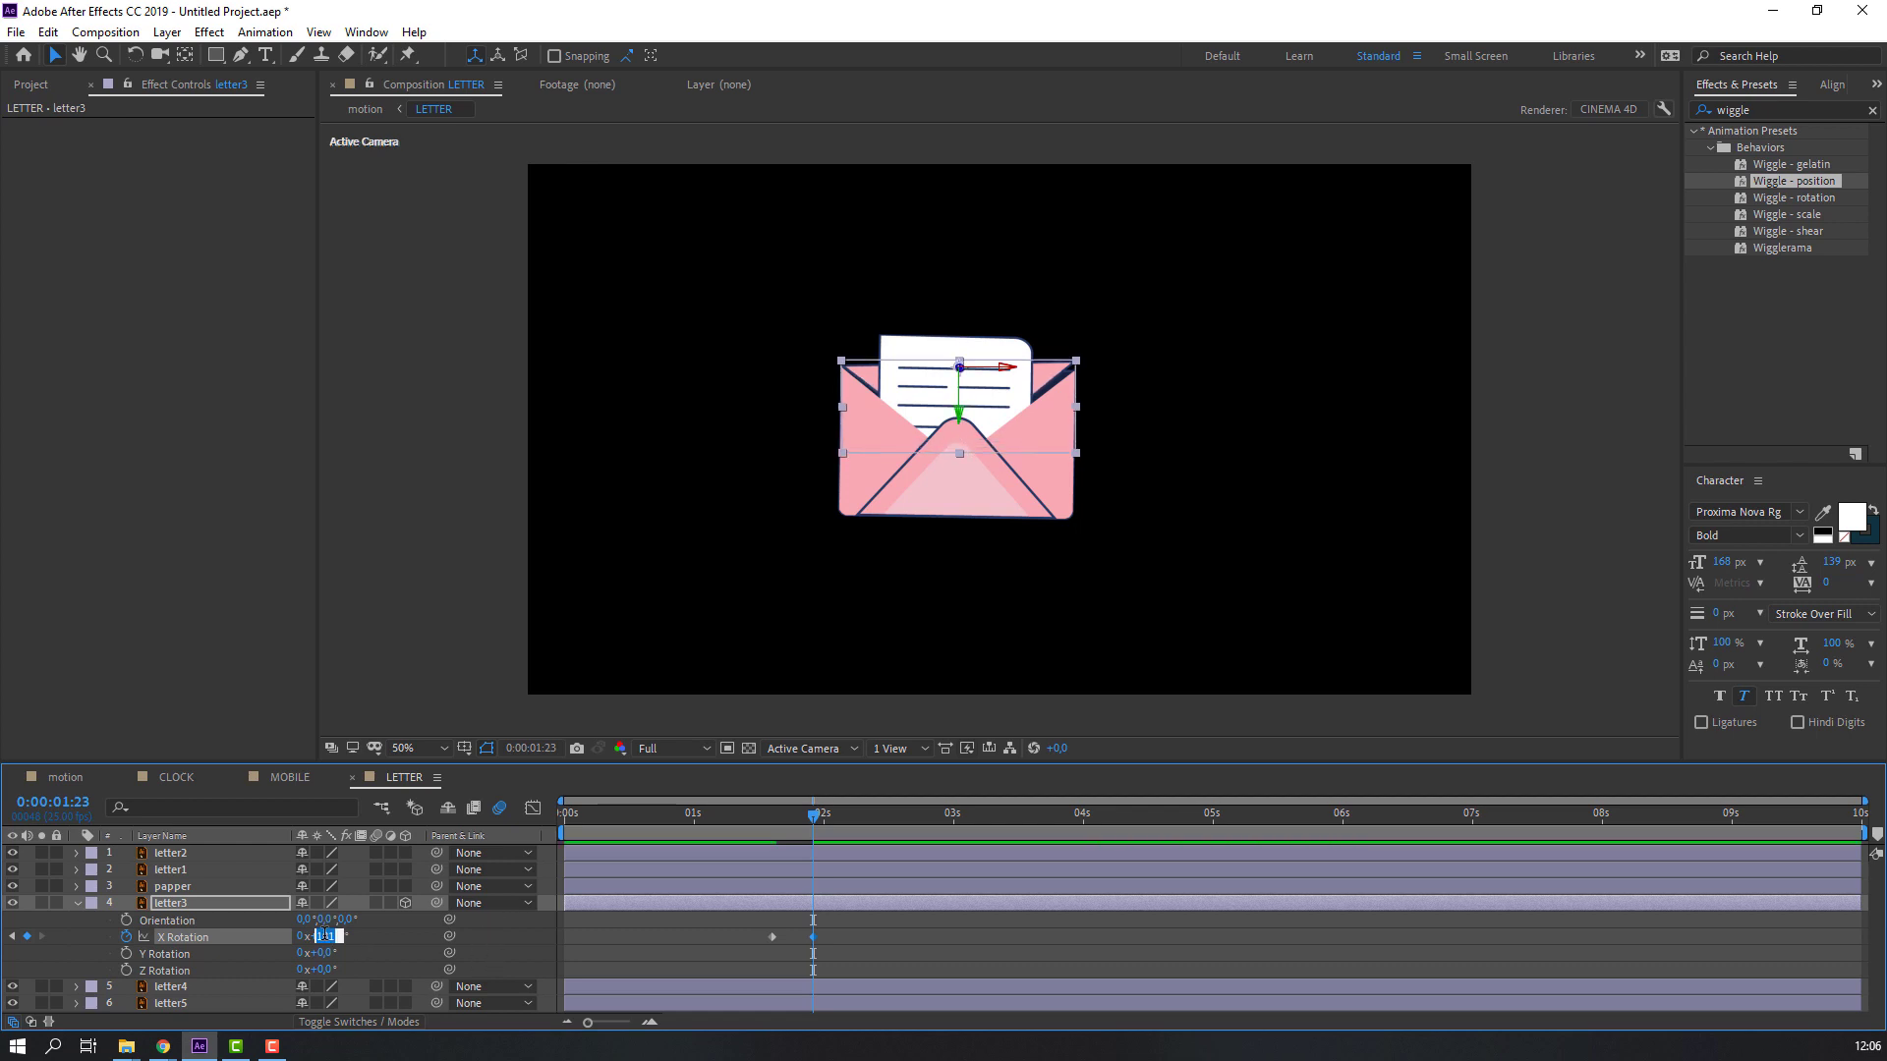
key("Return")
Keyframe letter3's Position at 0:00:01:15 and set its Y value to 425.6 at 0:00:01:23.
key("shift+p")
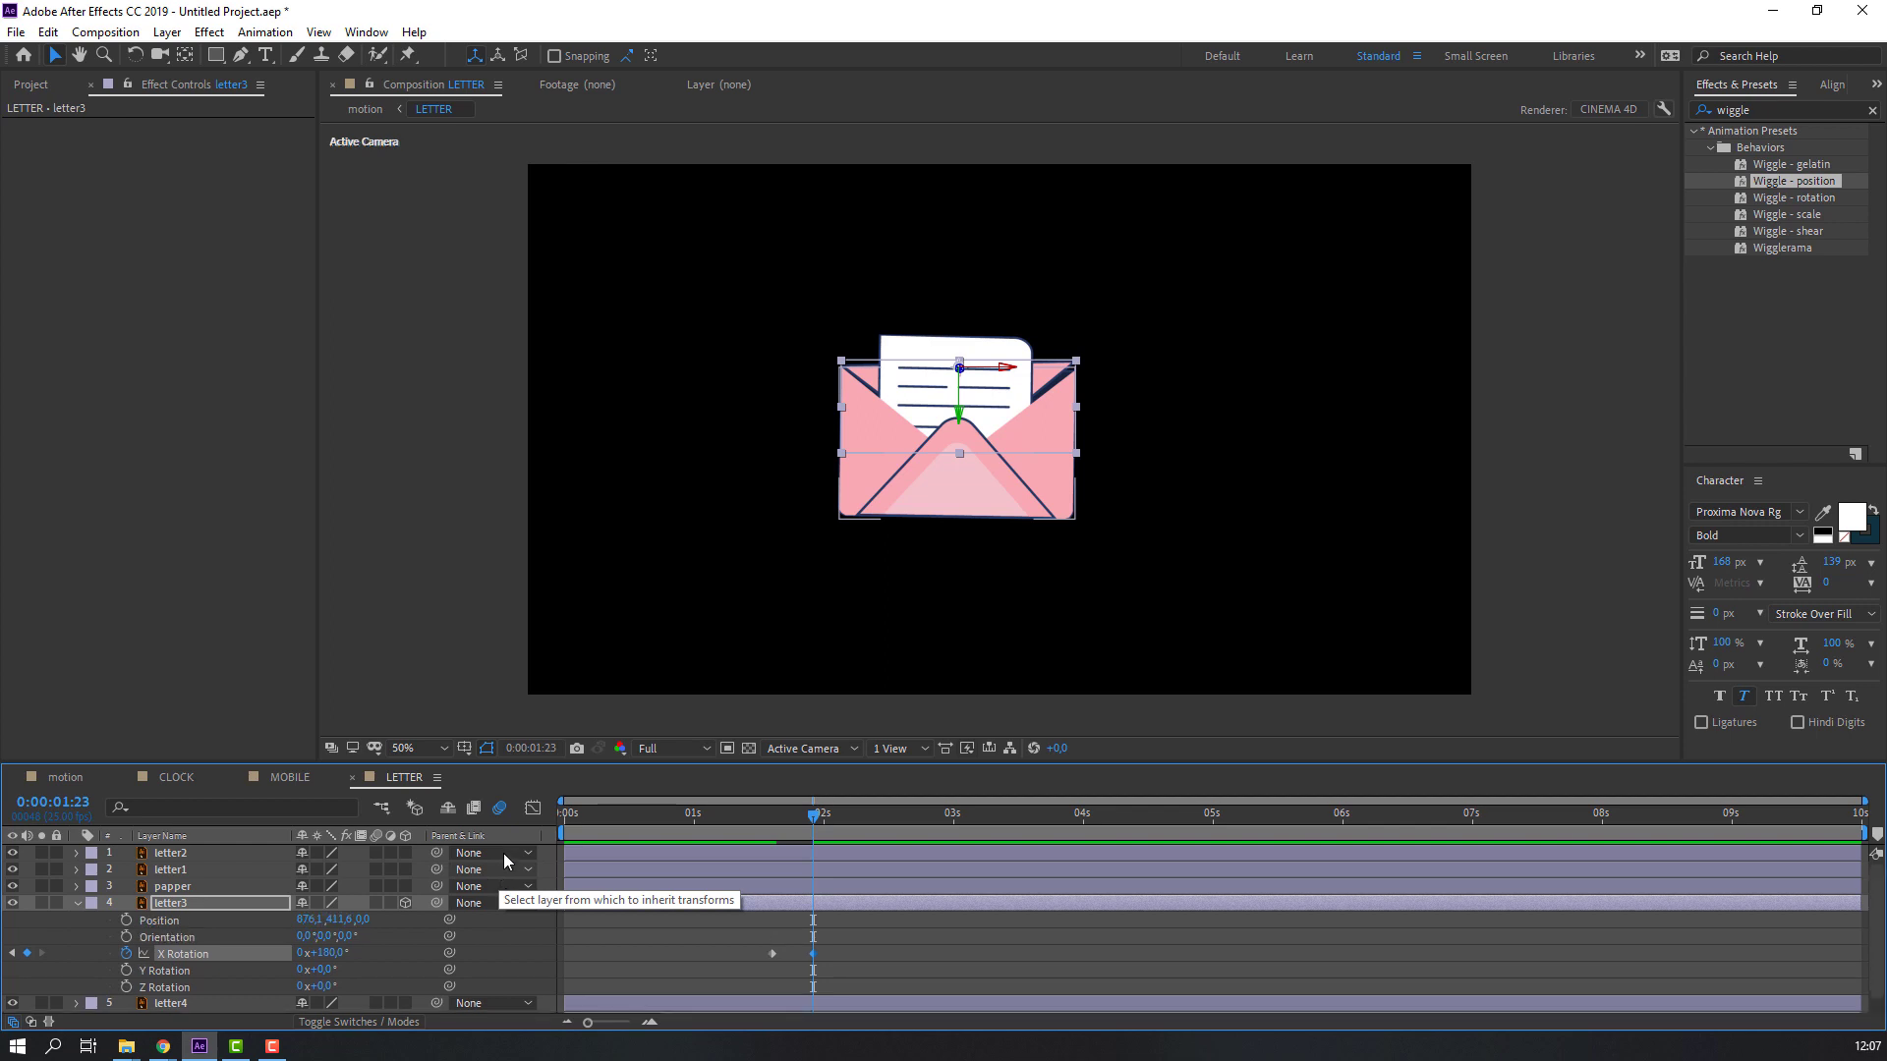
left_click_drag(814, 815, 772, 820)
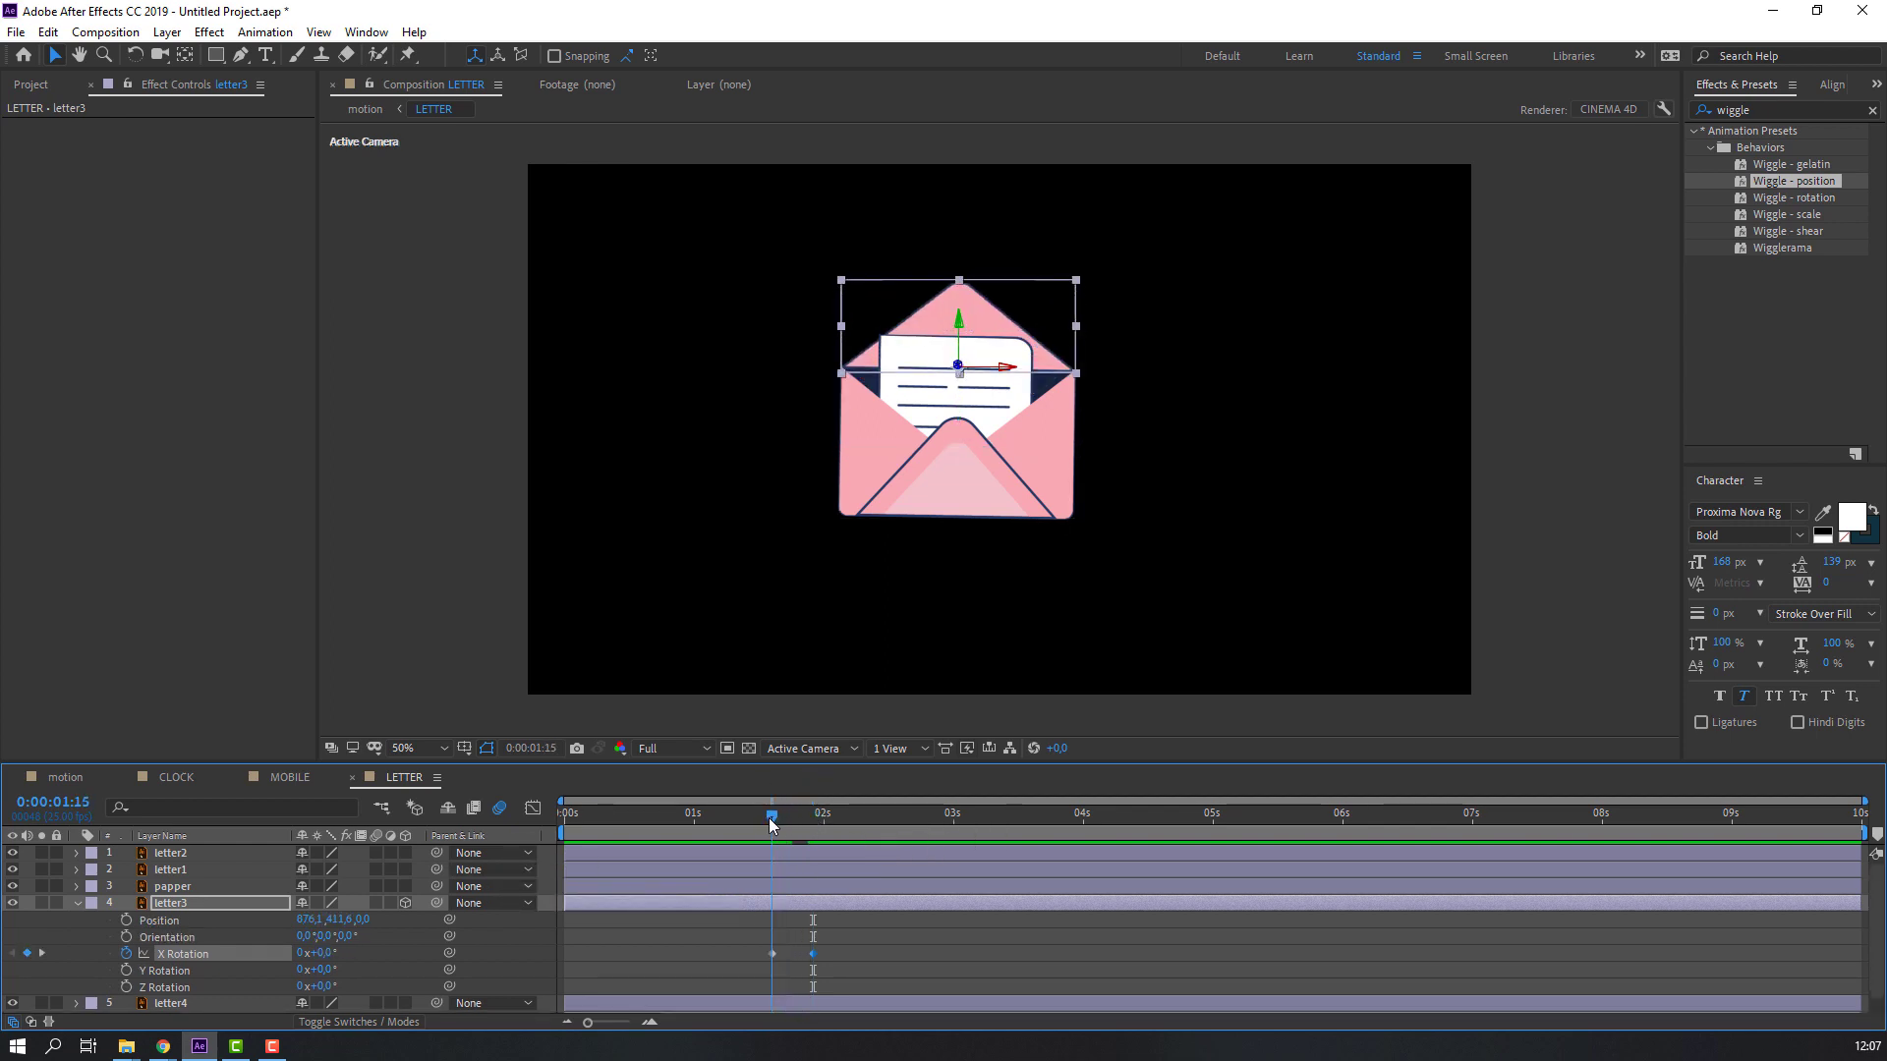
left_click(126, 920)
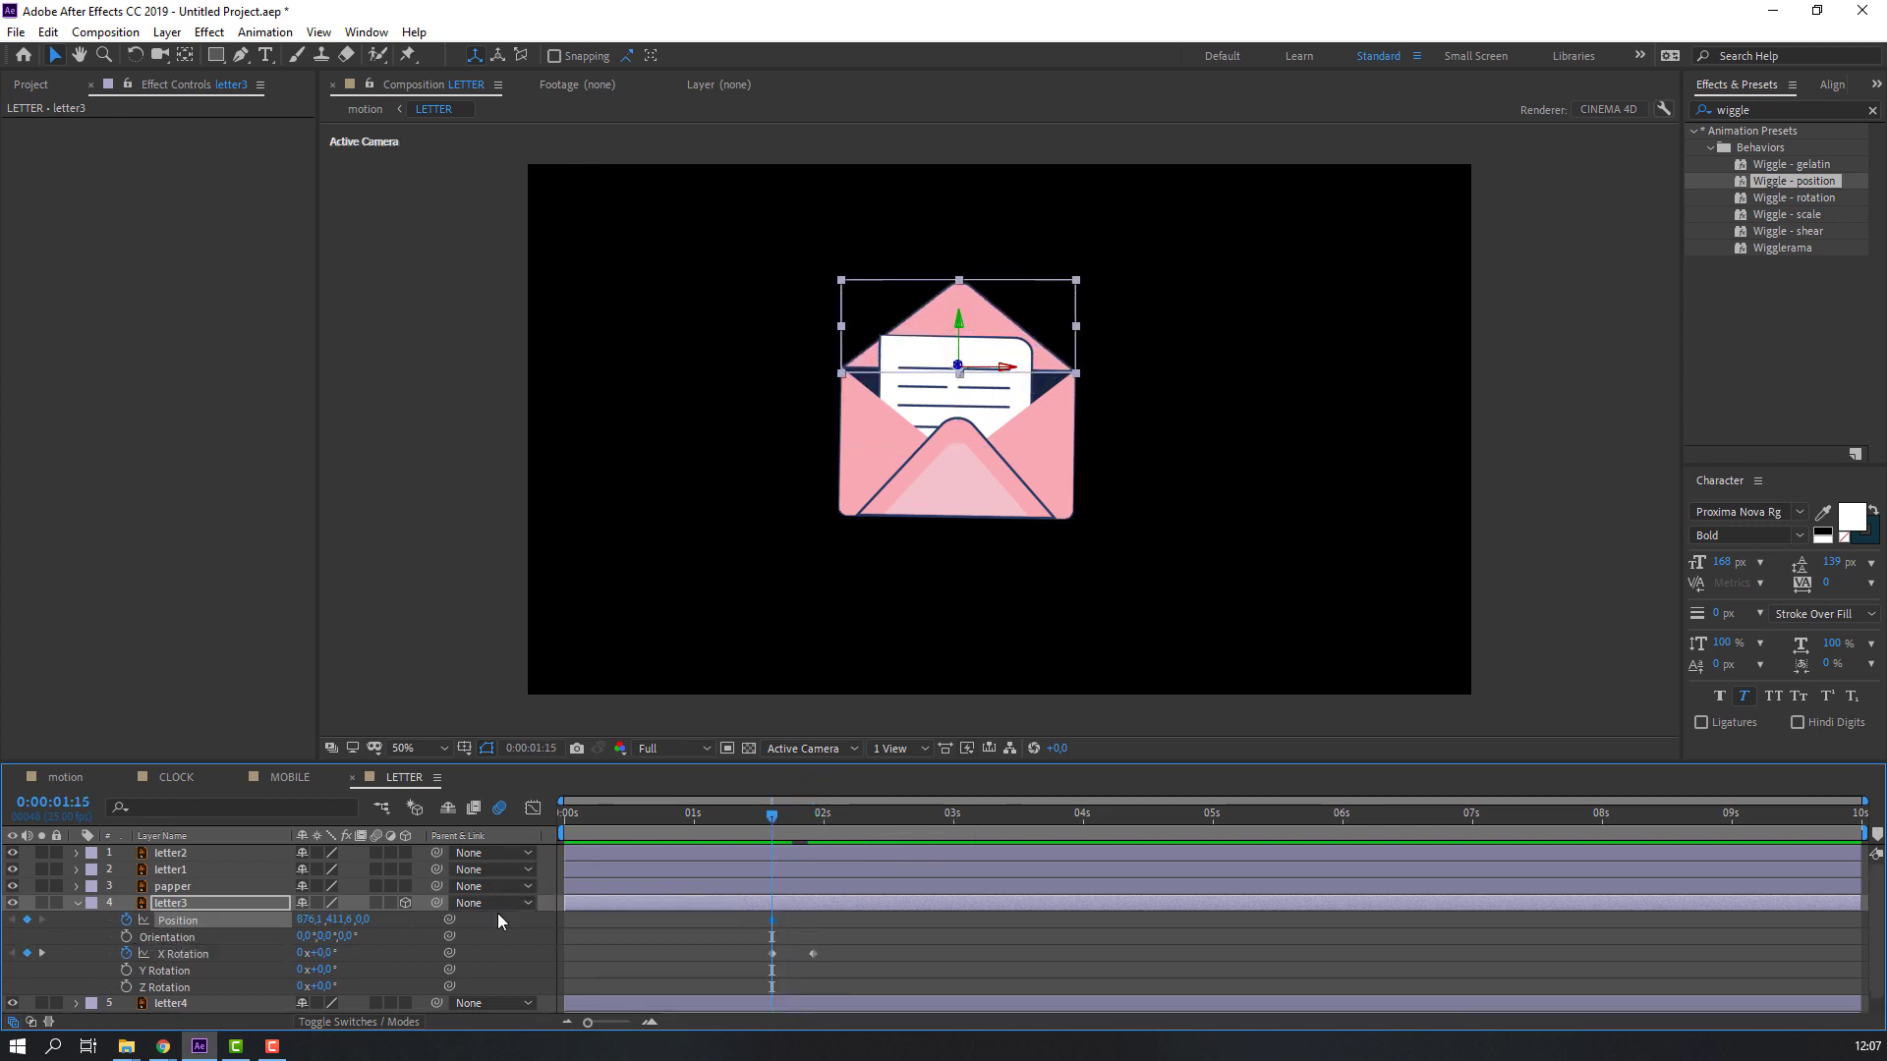
left_click(813, 819)
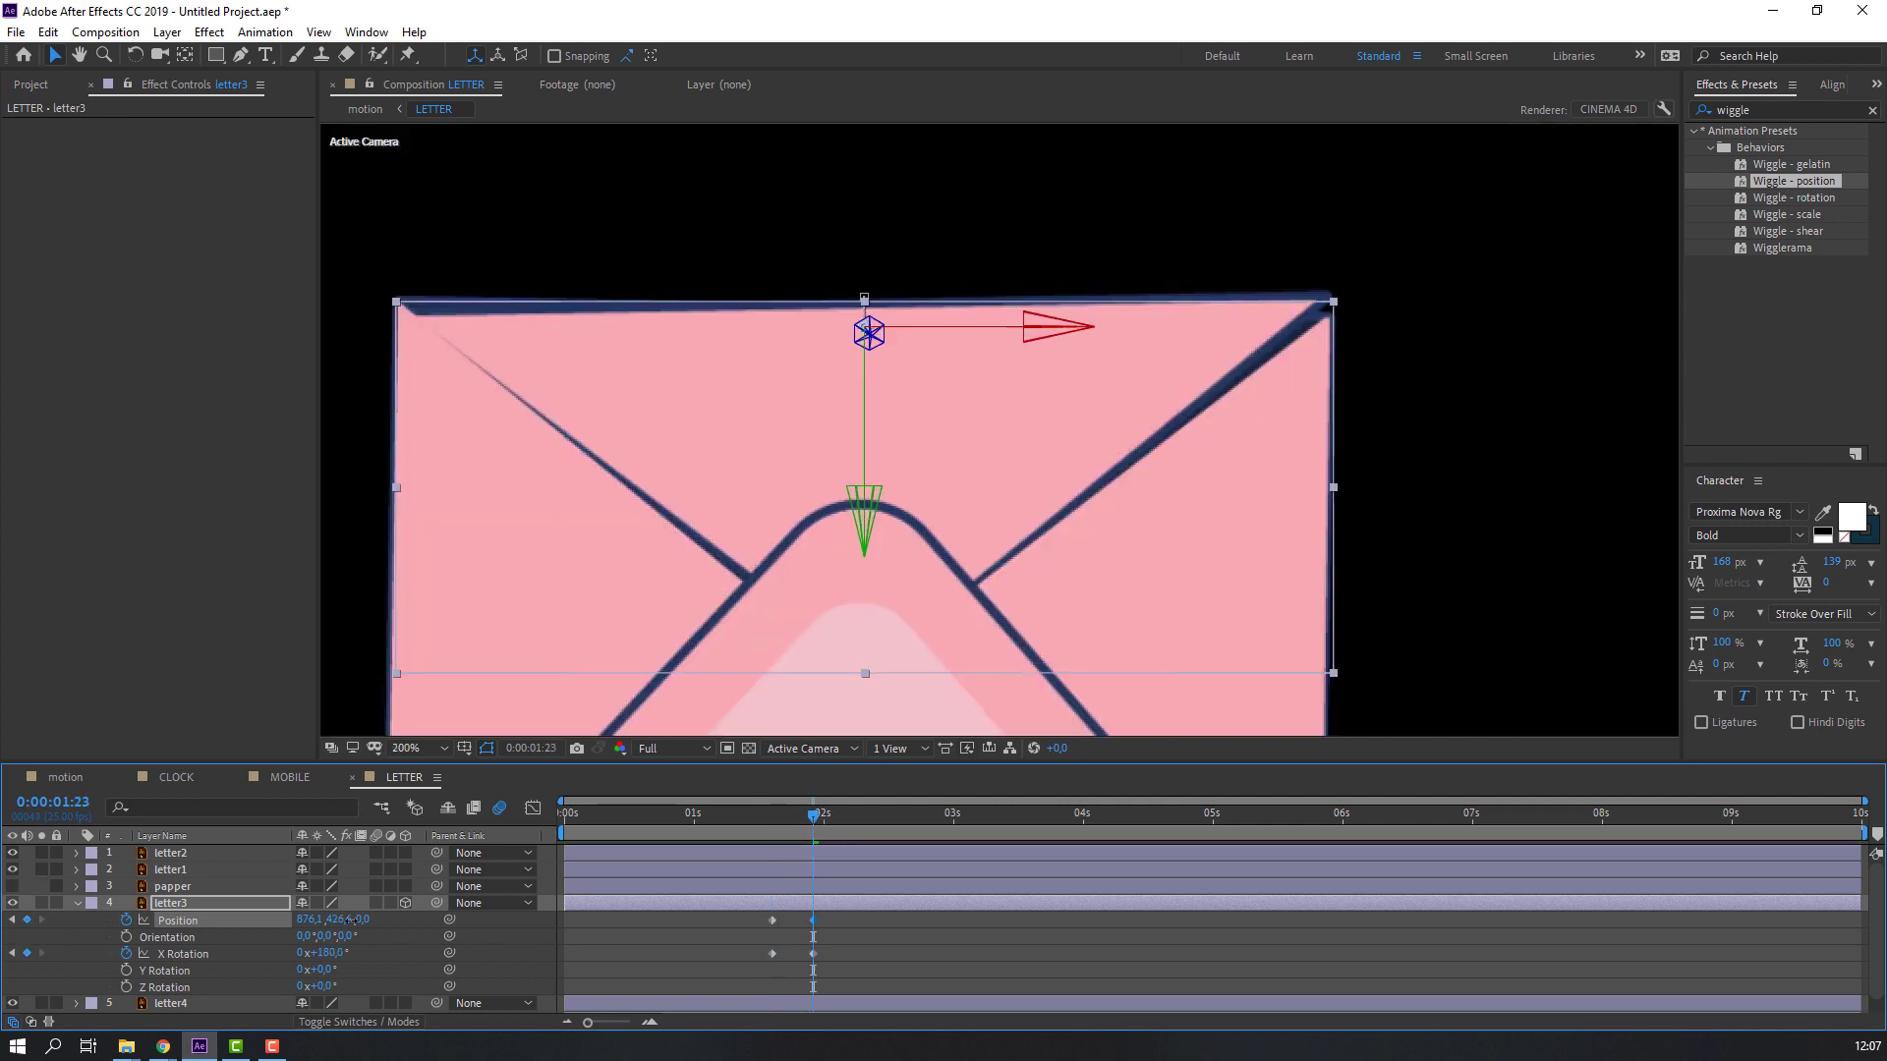
left_click_drag(336, 920, 344, 920)
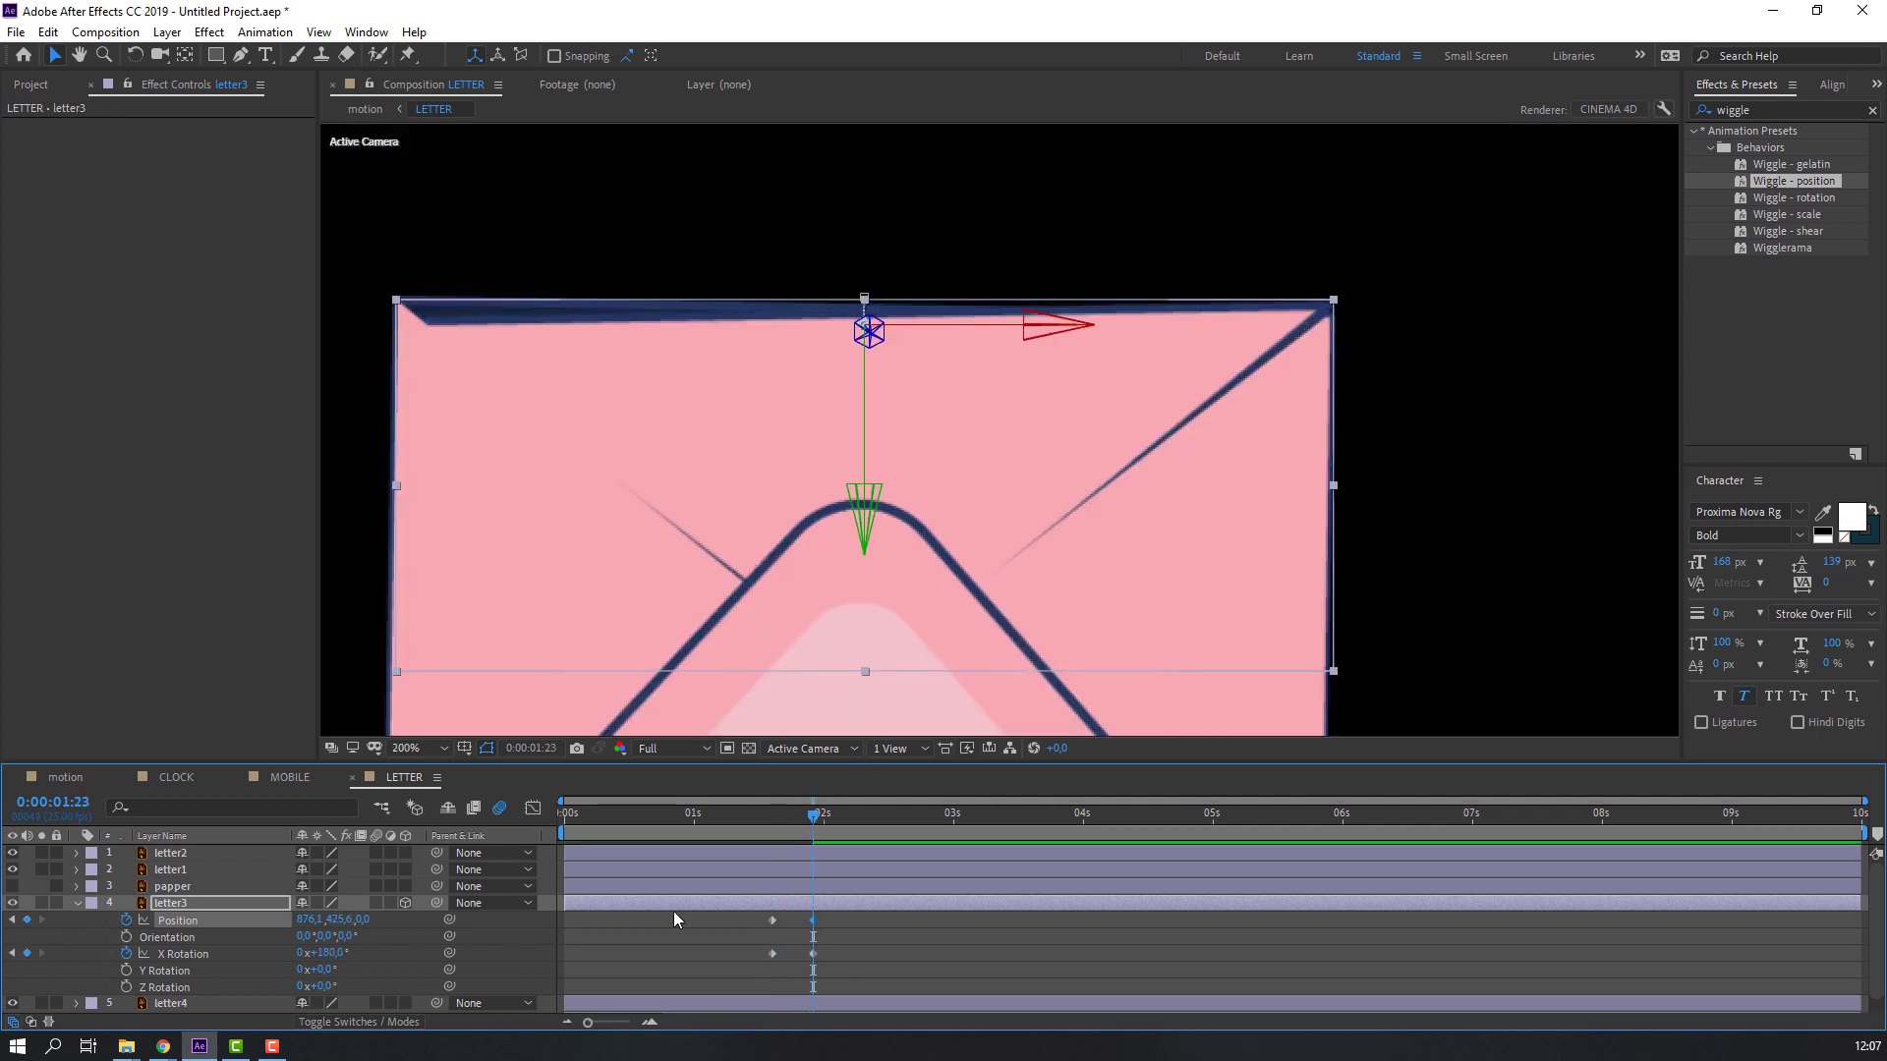
Keyframe letter3's Z Rotation from 0° at 0:00:01:15 to -2° at 0:00:01:23 and nudge the closed flap up to Y 424.6.
left_click(771, 815)
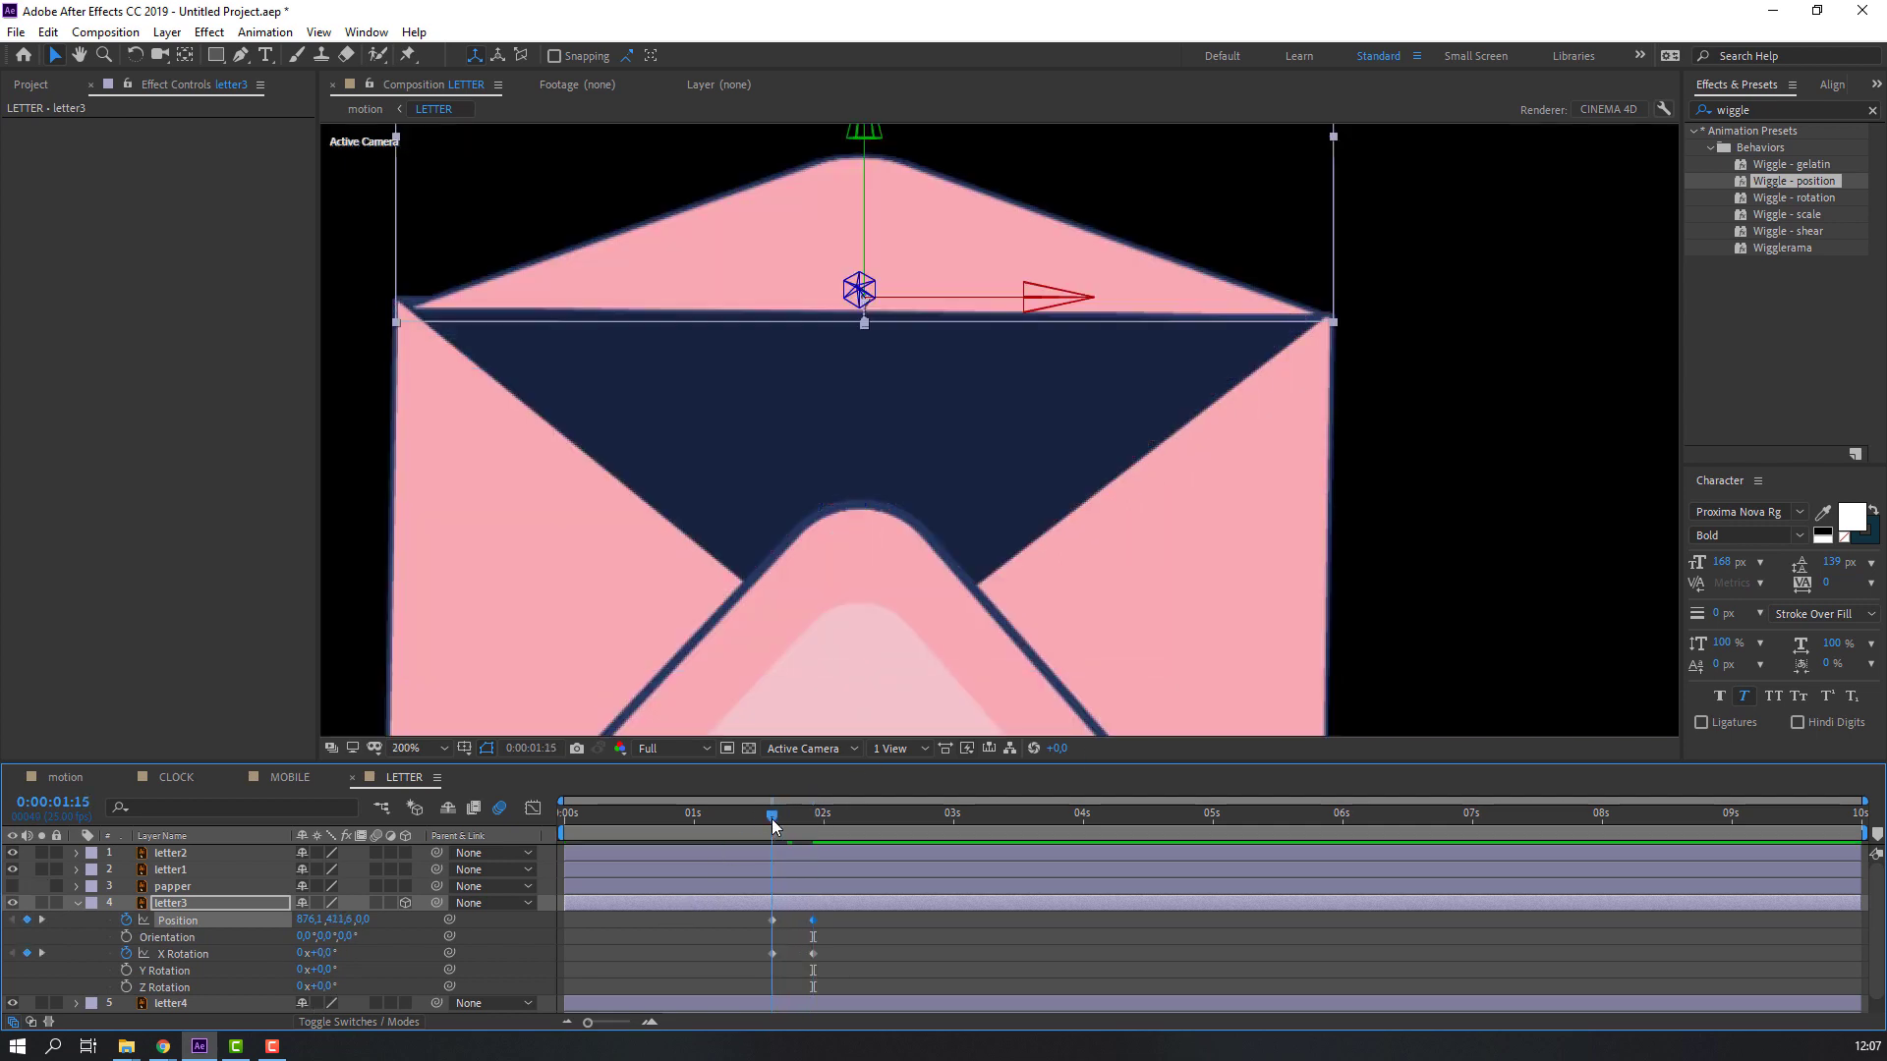
left_click(126, 986)
left_click_drag(782, 812, 805, 823)
left_click_drag(327, 986, 319, 986)
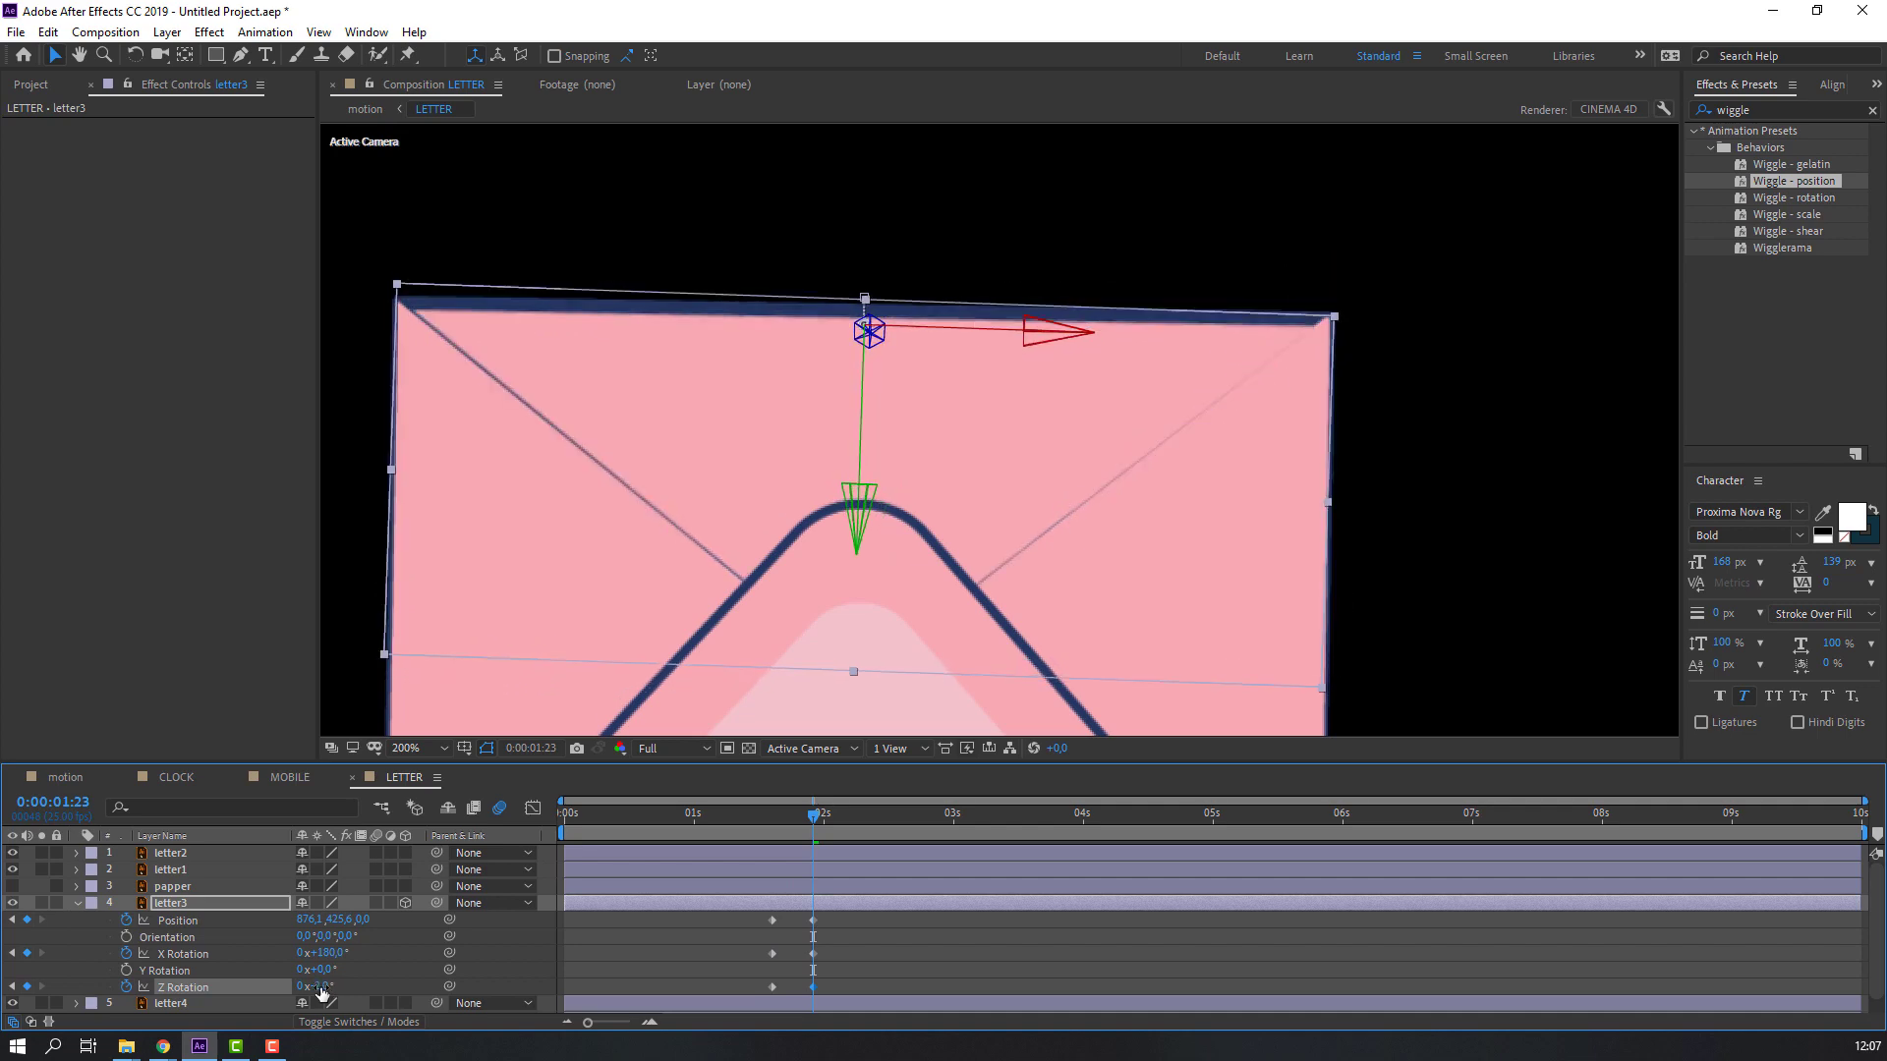
key("Up")
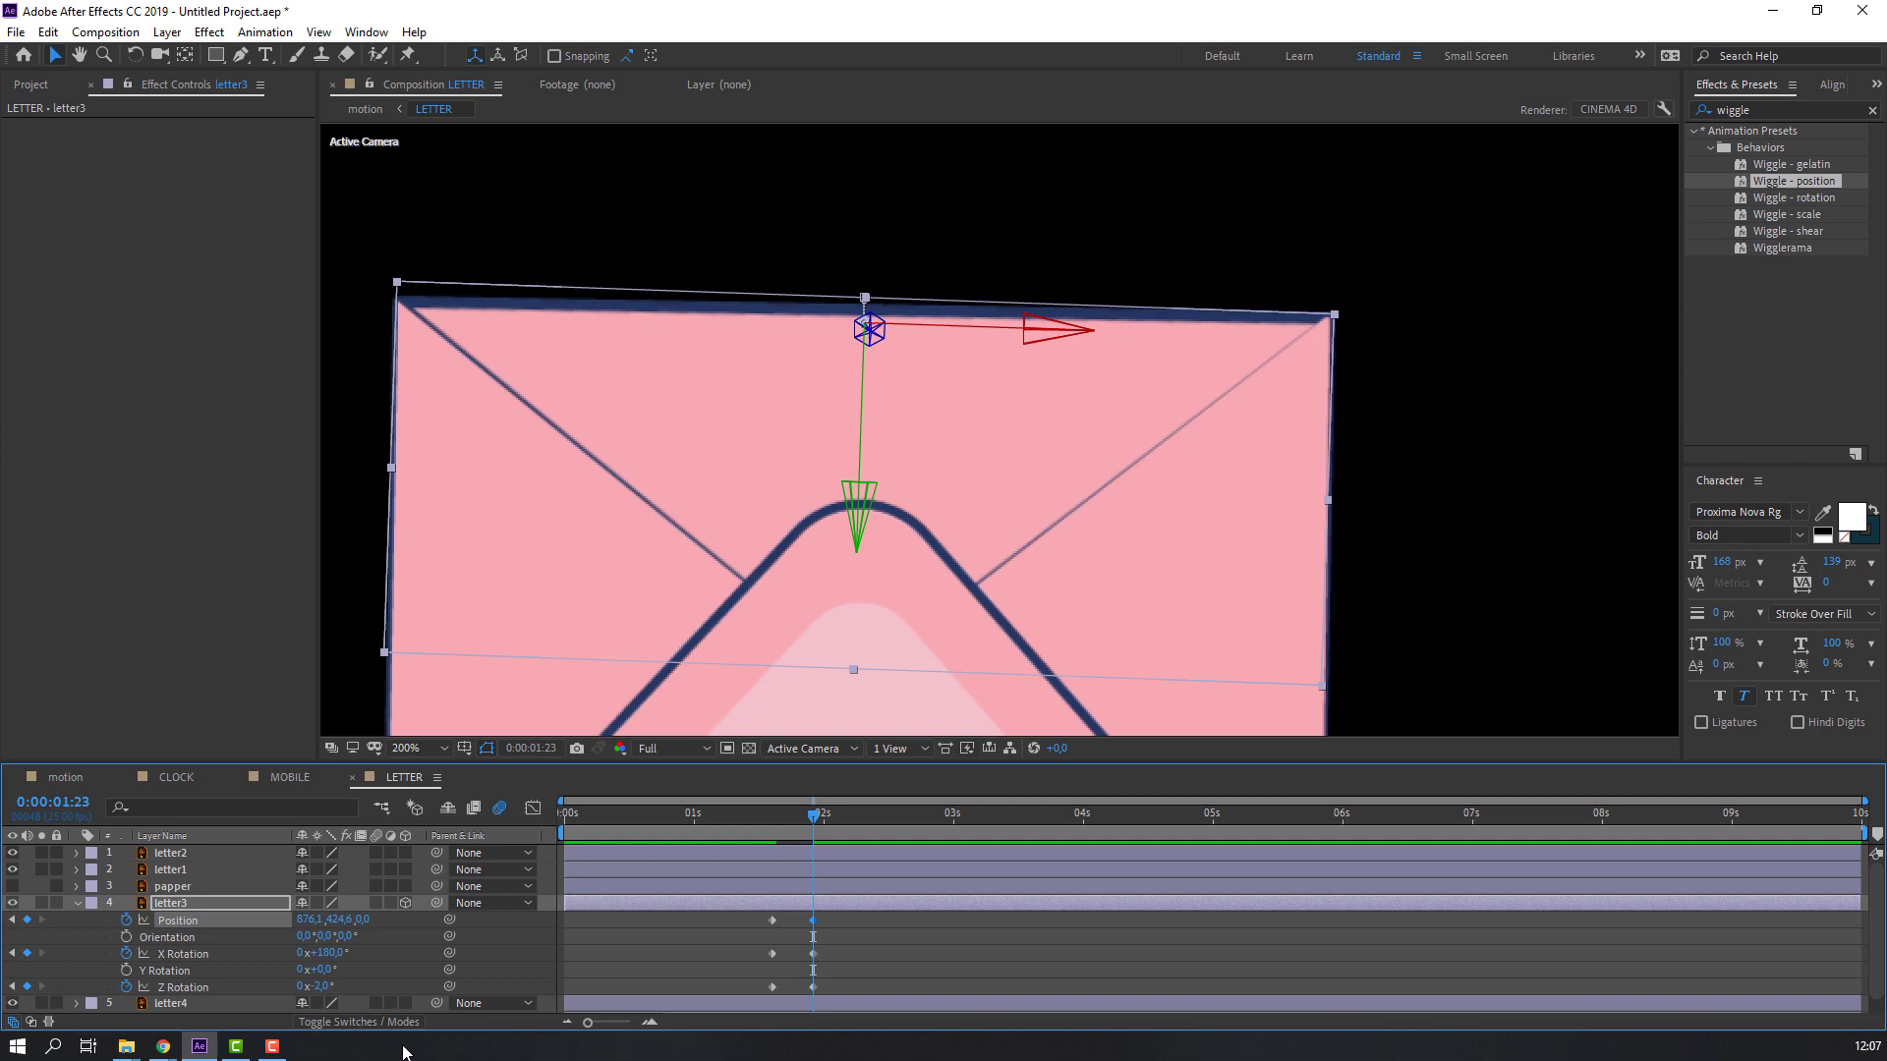
Refine the closed flap at 0:00:01:23 with a Z Rotation of -1.5° and an X position of 877.1.
left_click(321, 986)
type("-1")
key("Return")
key("Right")
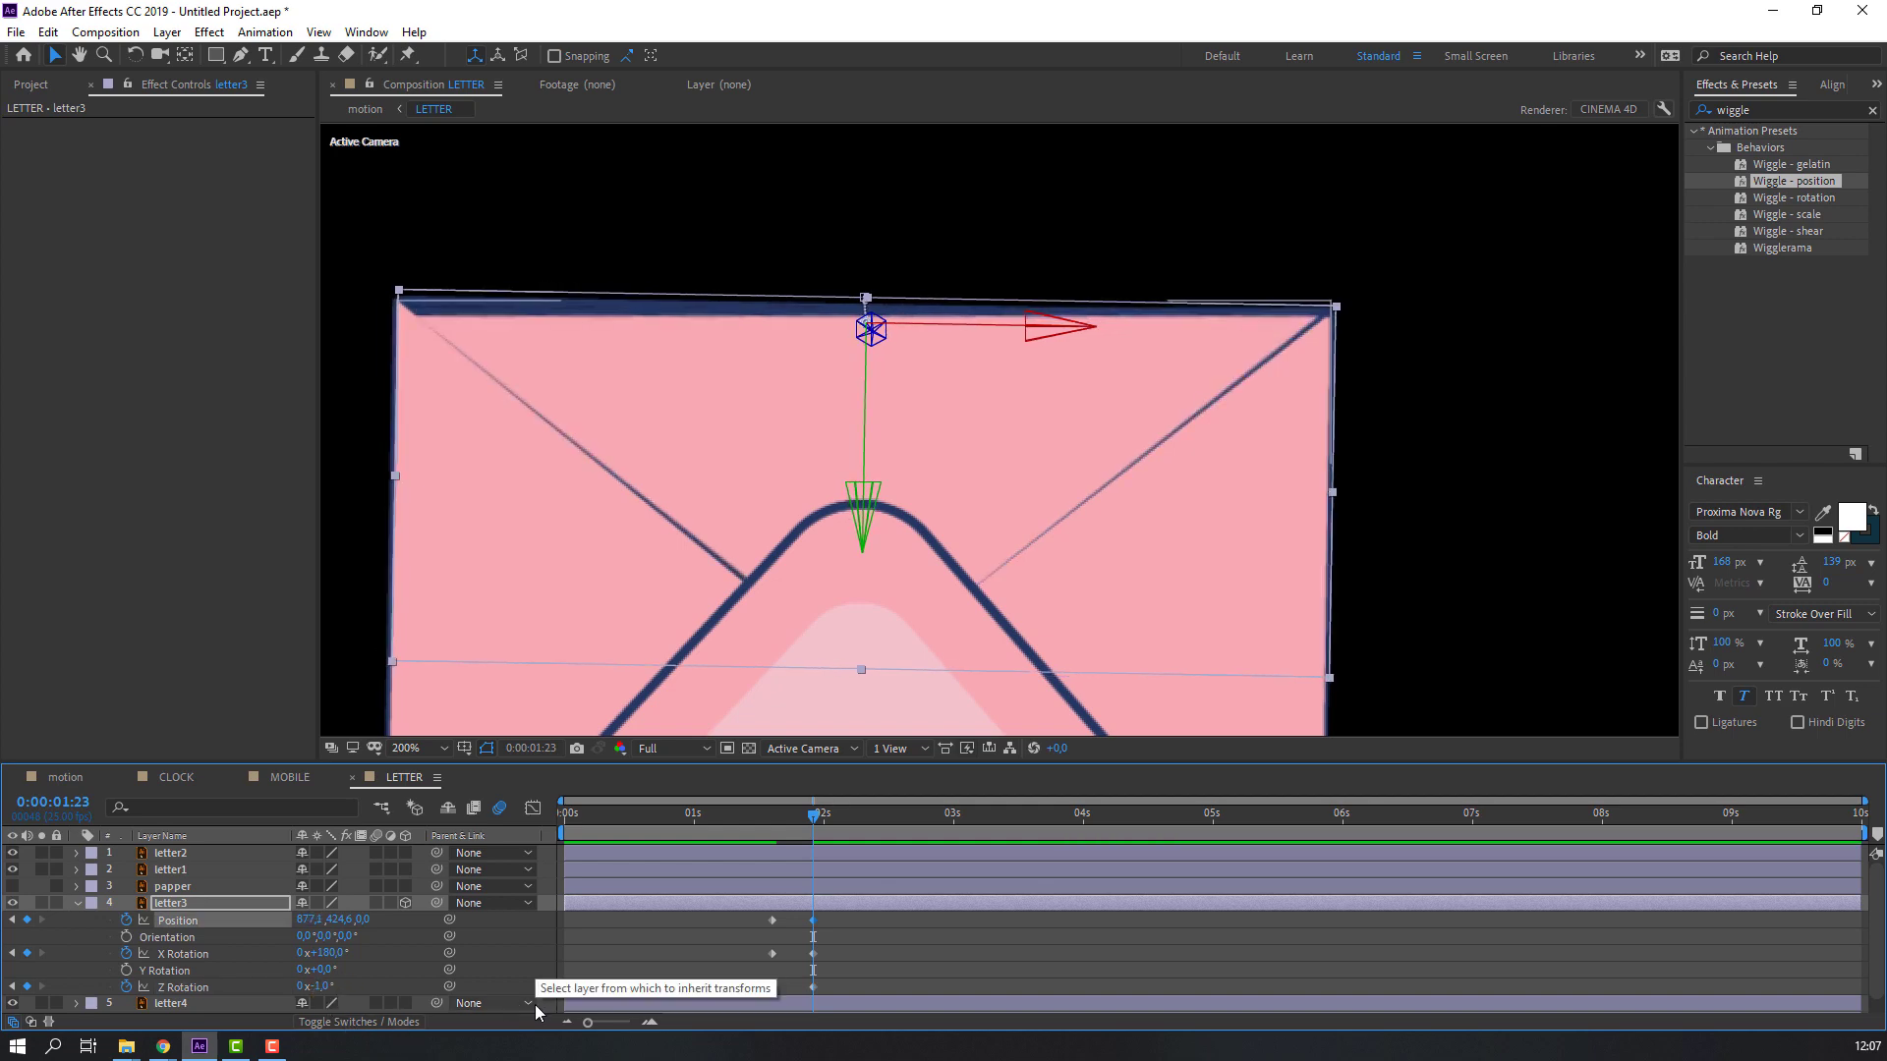
left_click(324, 986)
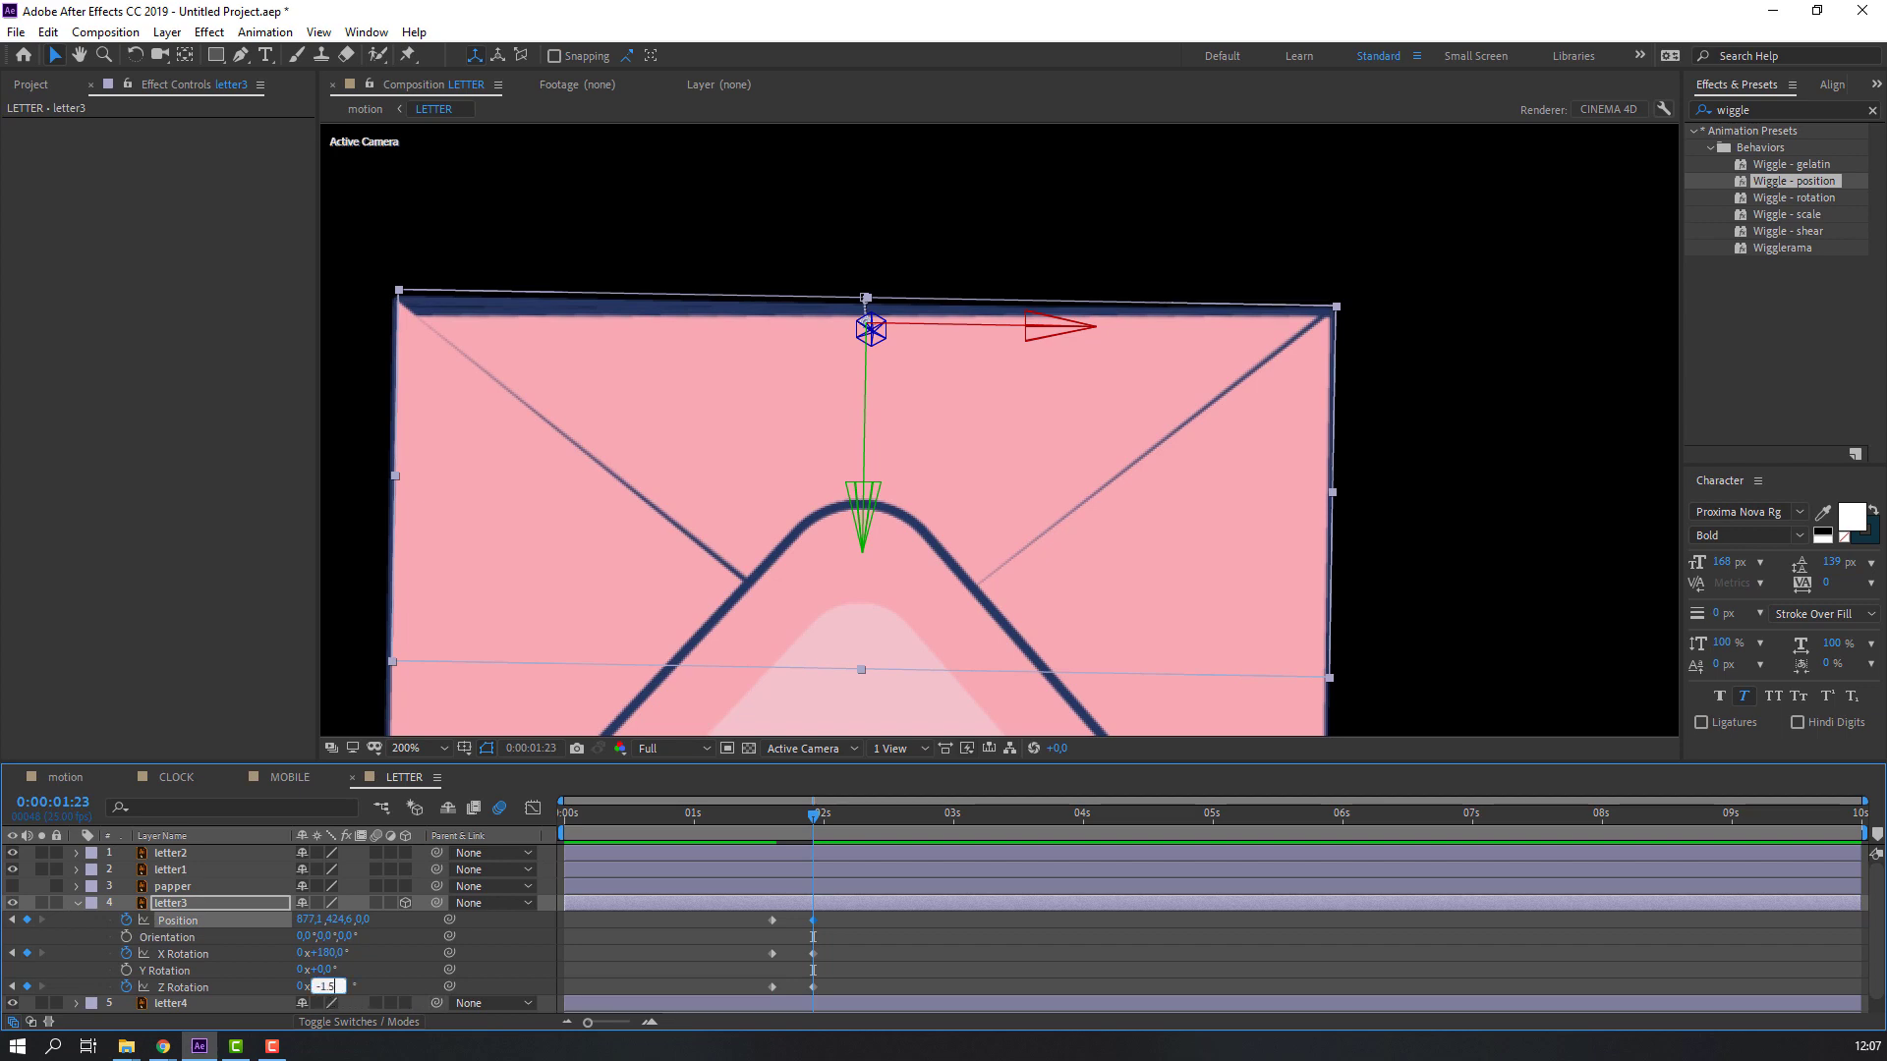
type("-1.5")
key("Return")
left_click(954, 970)
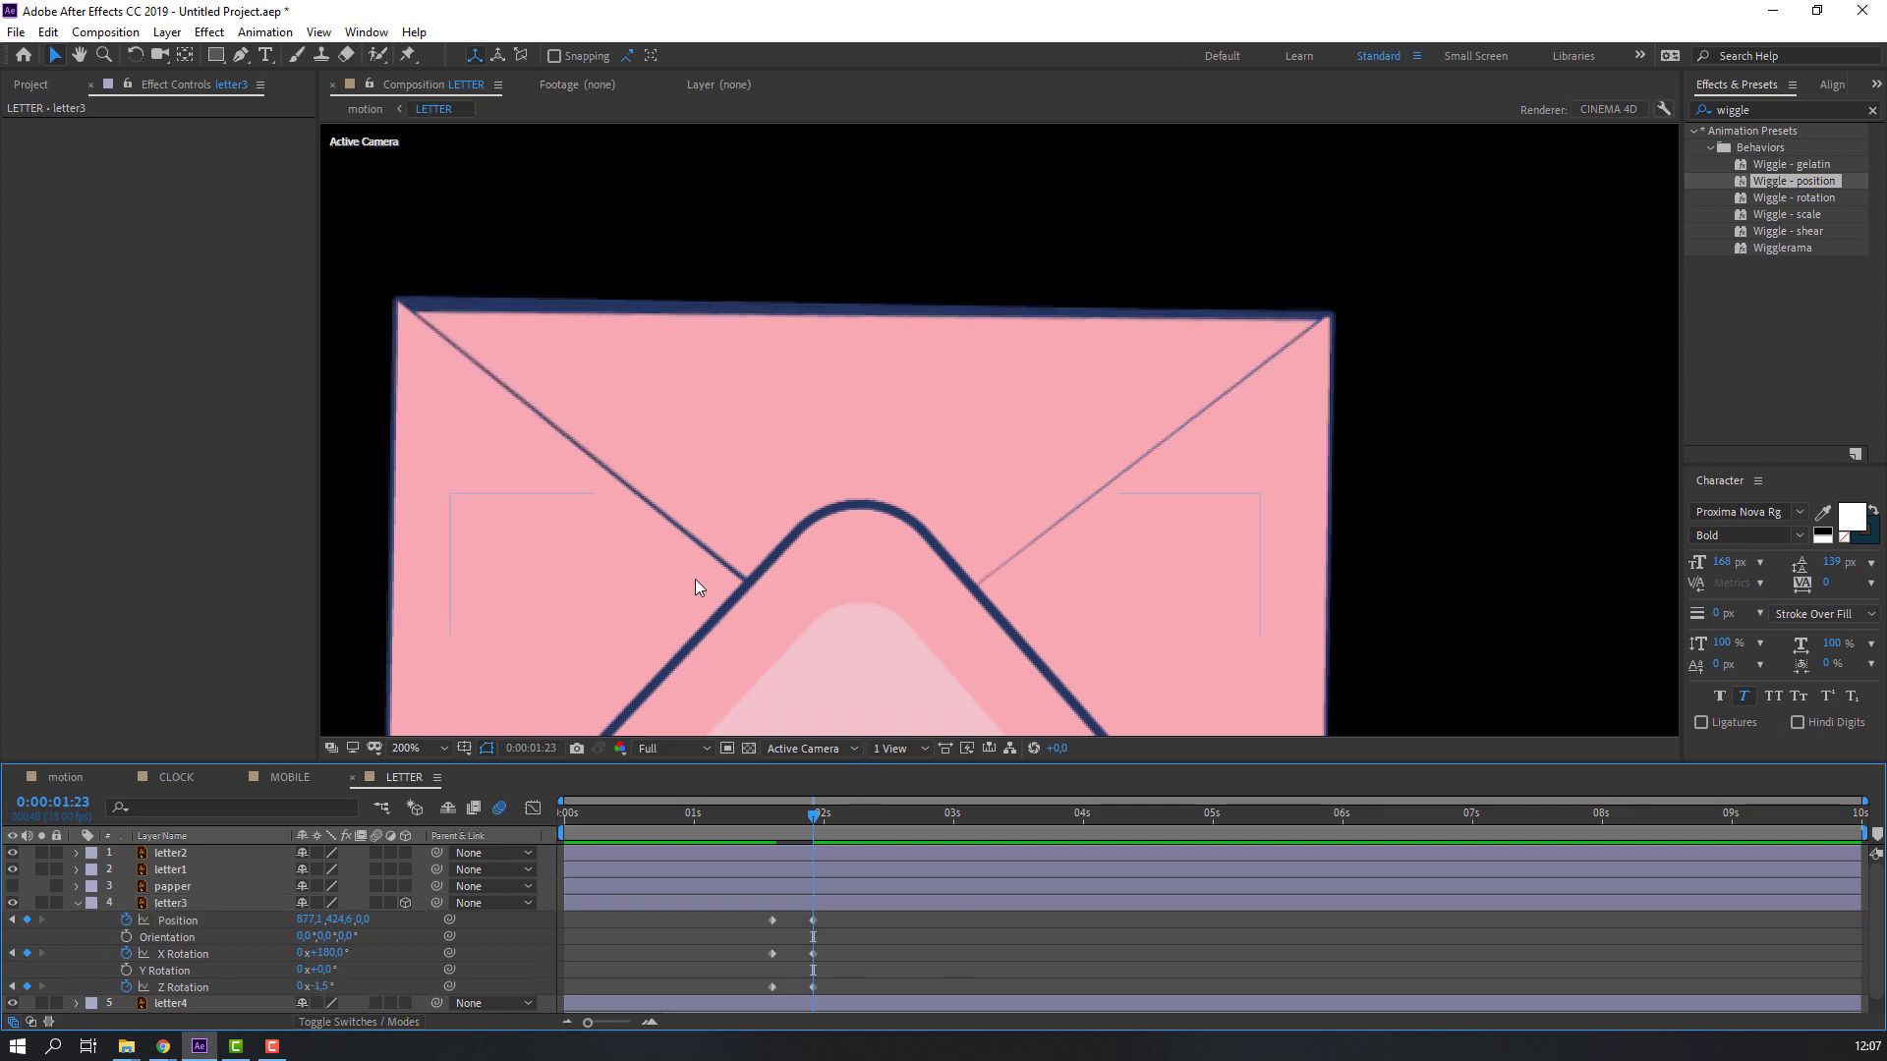
Split letter3 at 0:00:01:15 and place its second part above the papper layer.
scroll(678, 610, "down", 2)
scroll(672, 616, "up", 1)
left_click_drag(733, 815, 772, 817)
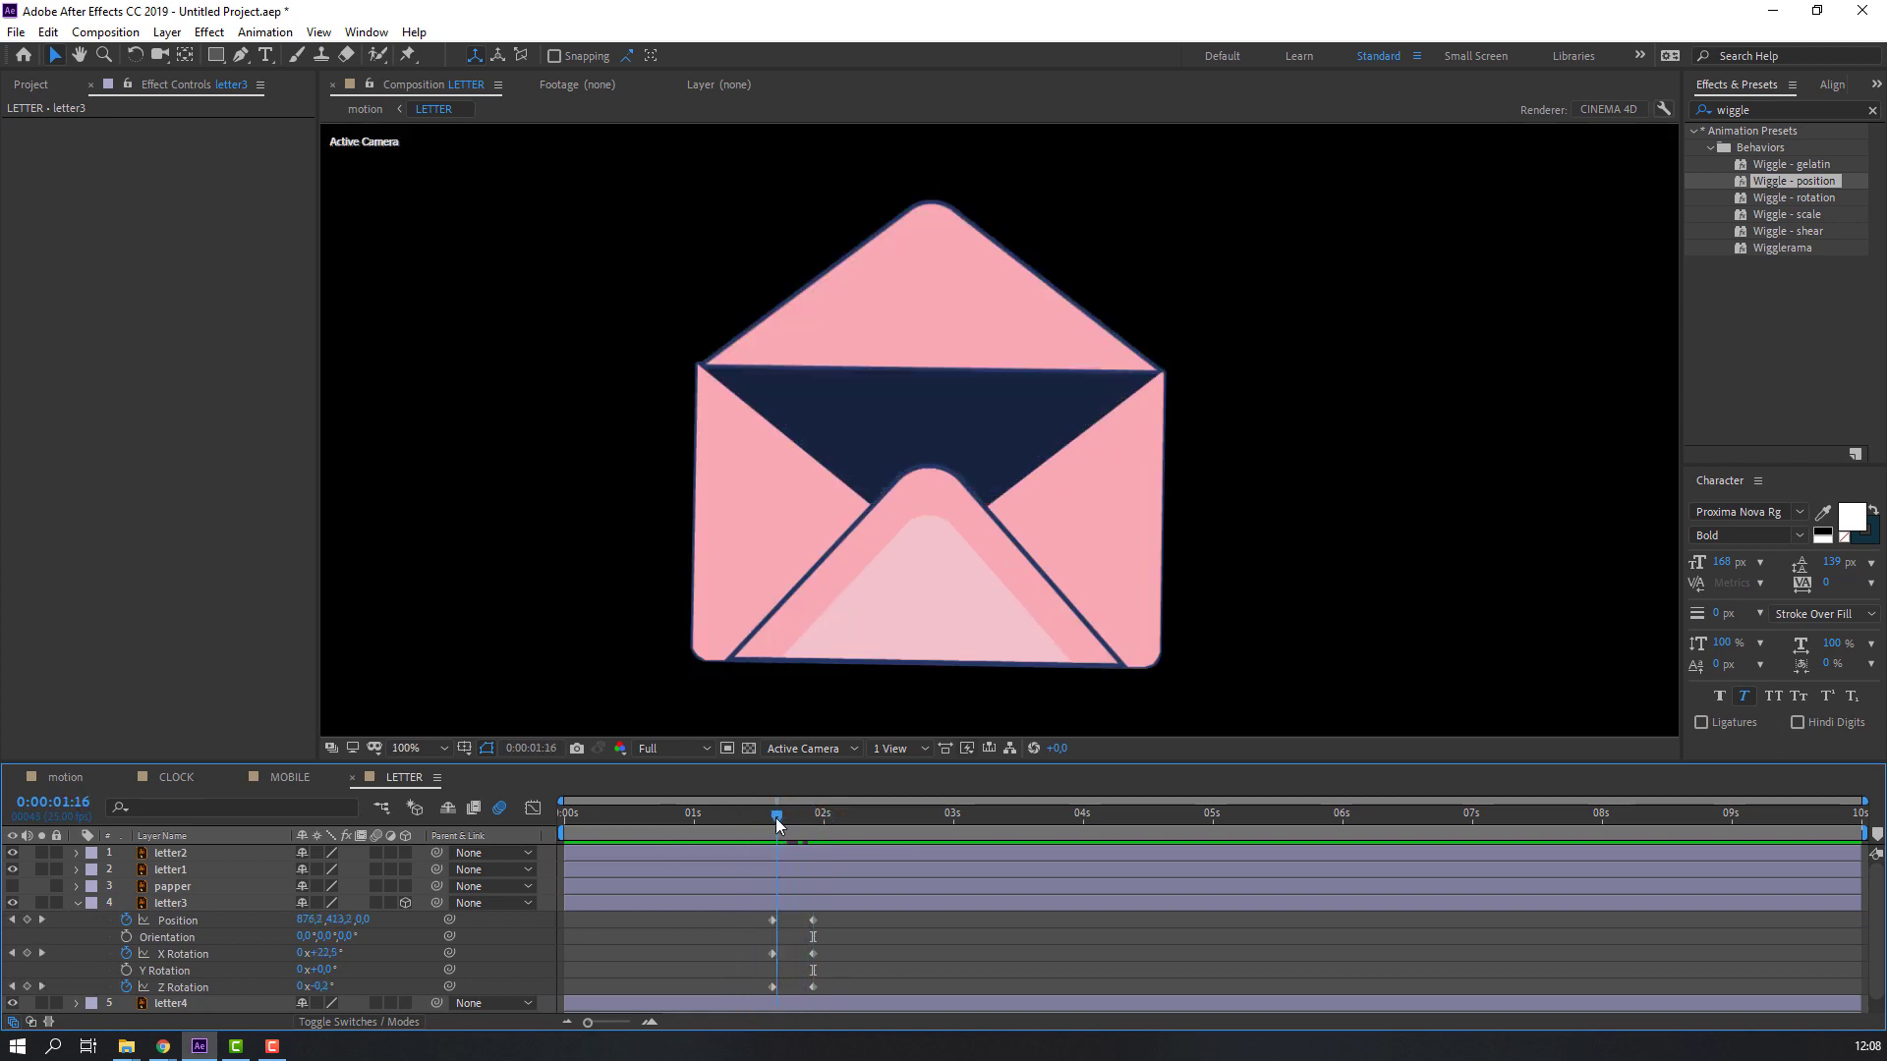
left_click(200, 904)
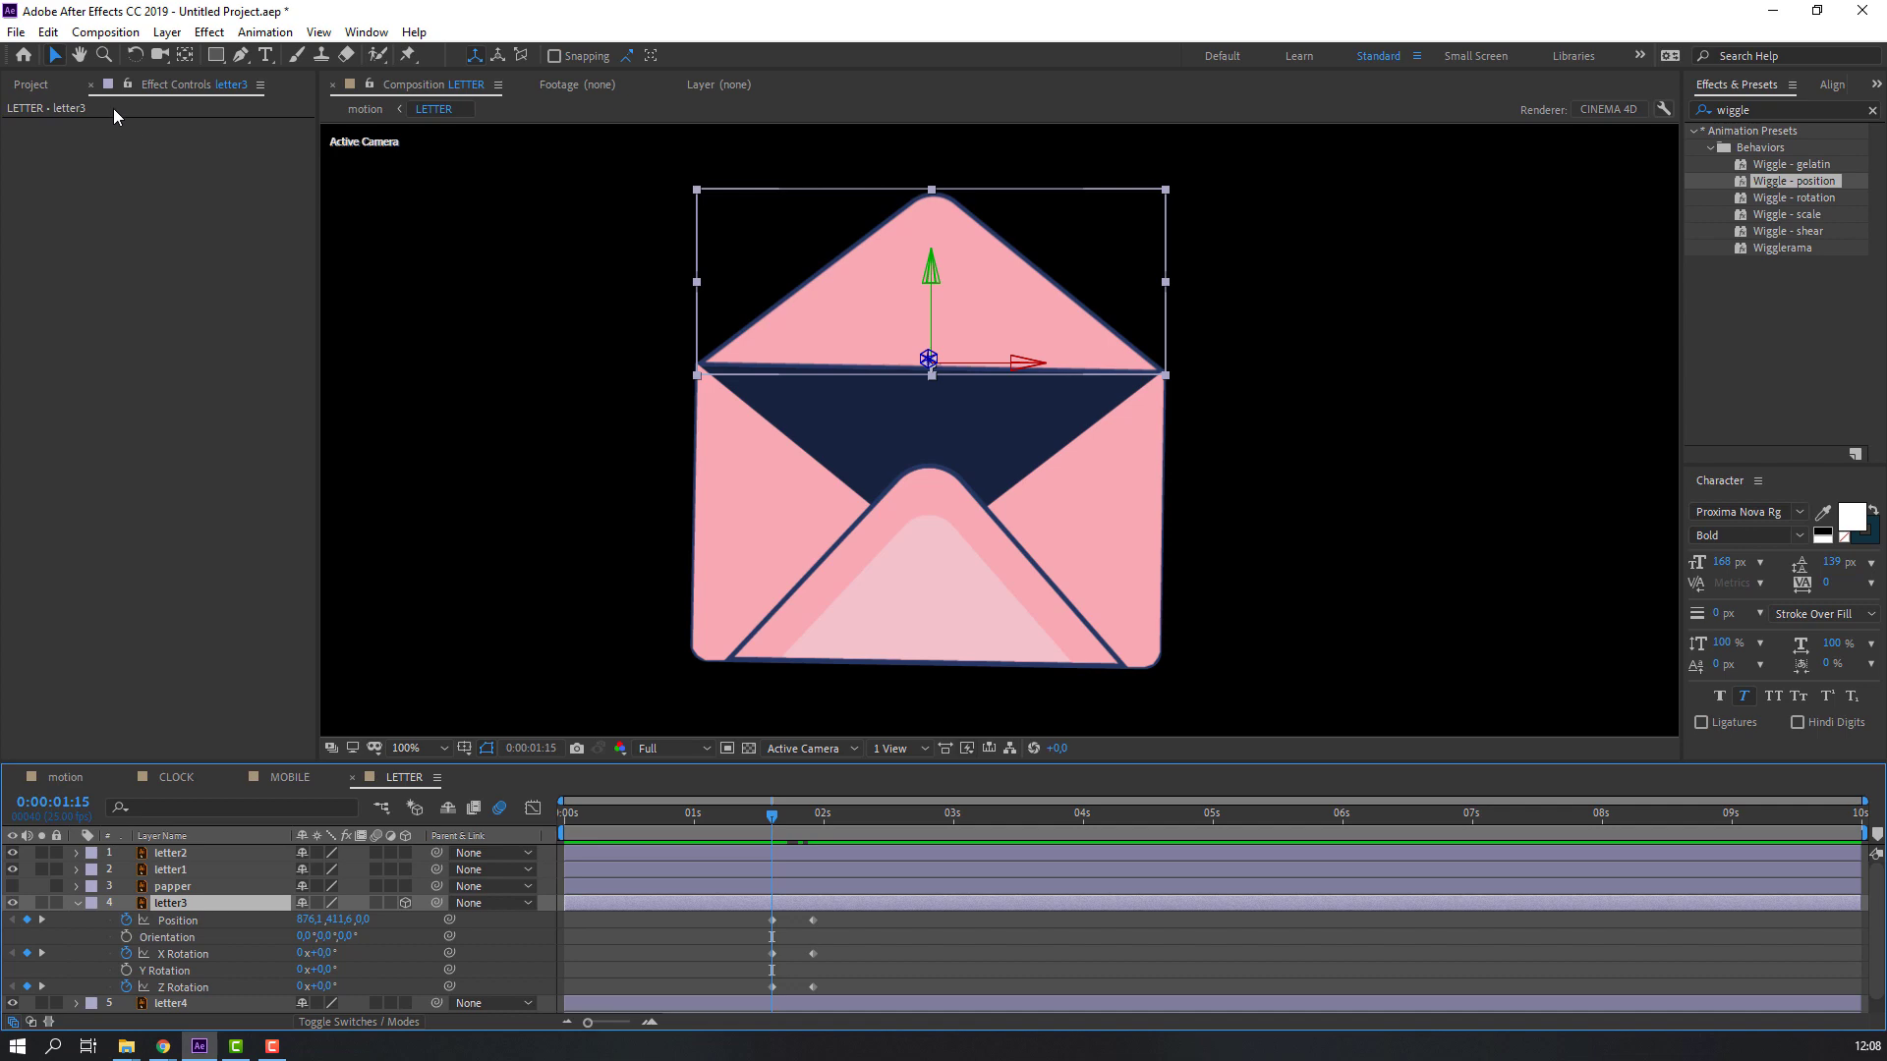
left_click(48, 32)
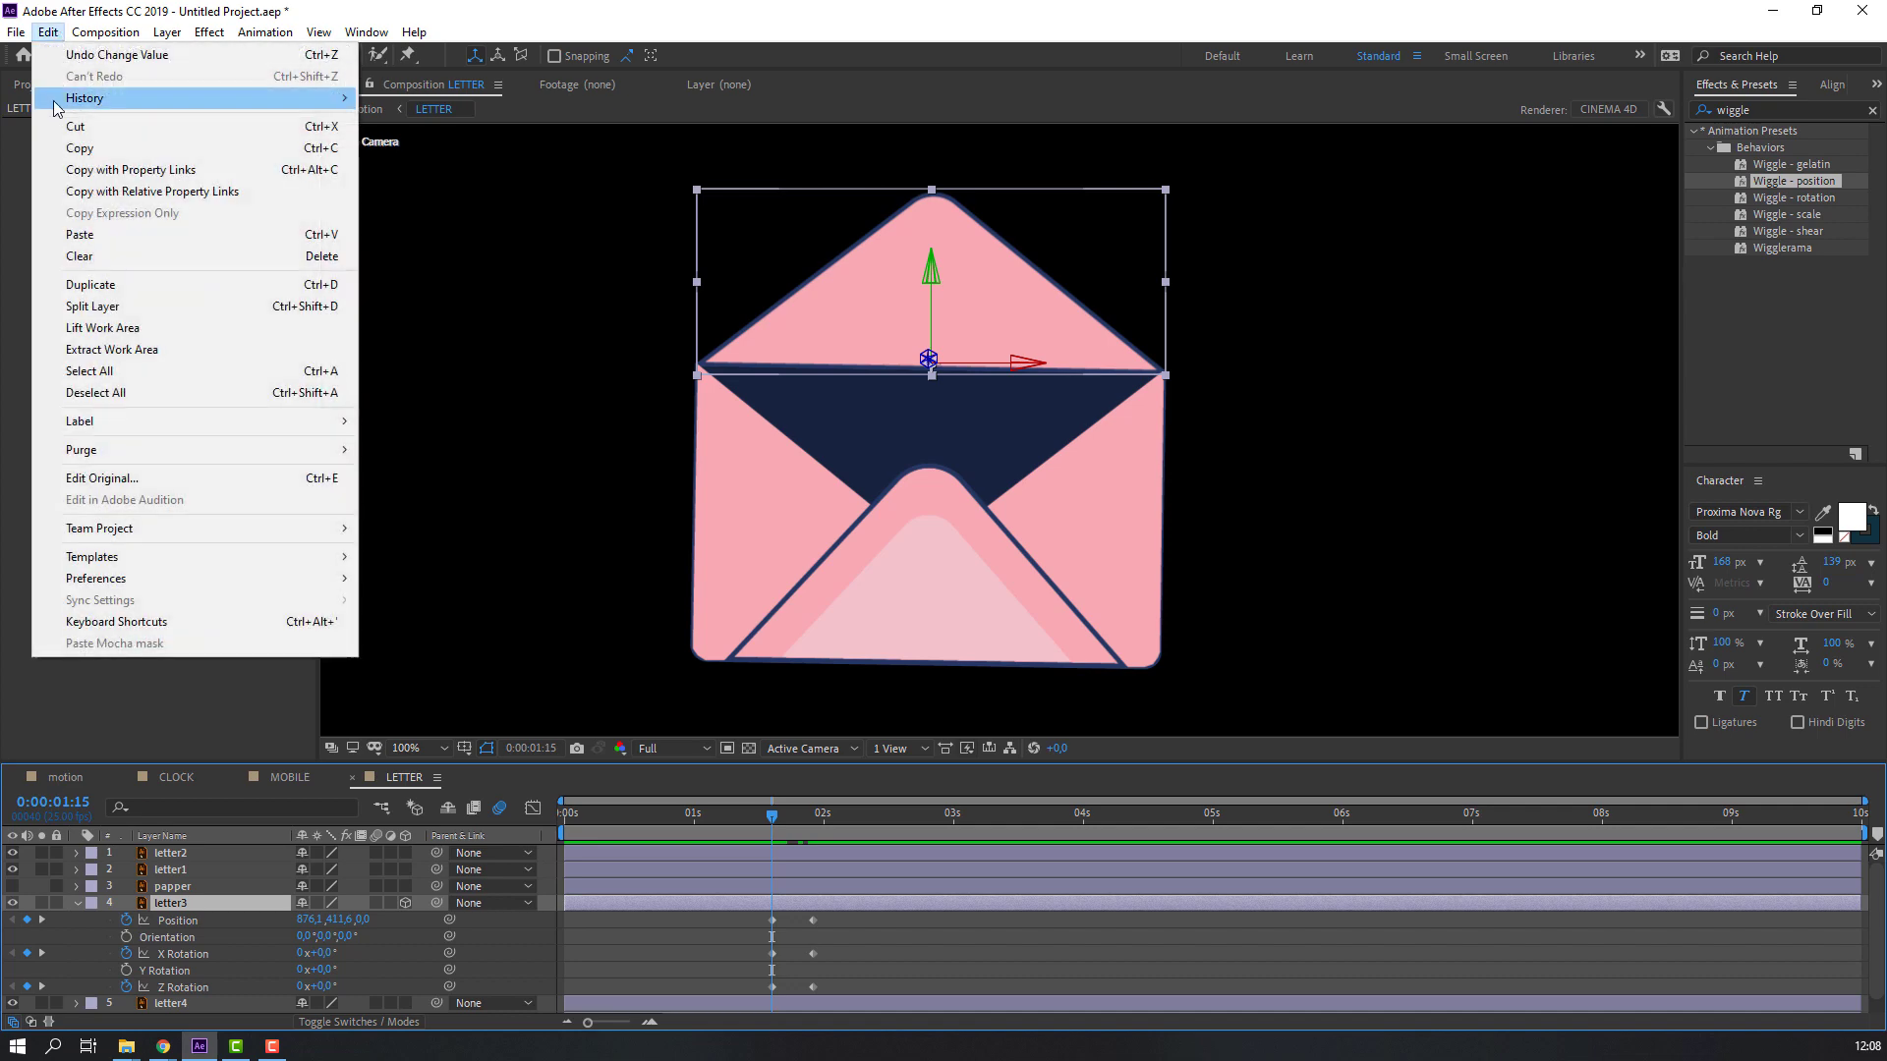
left_click(87, 306)
left_click_drag(173, 905, 184, 892)
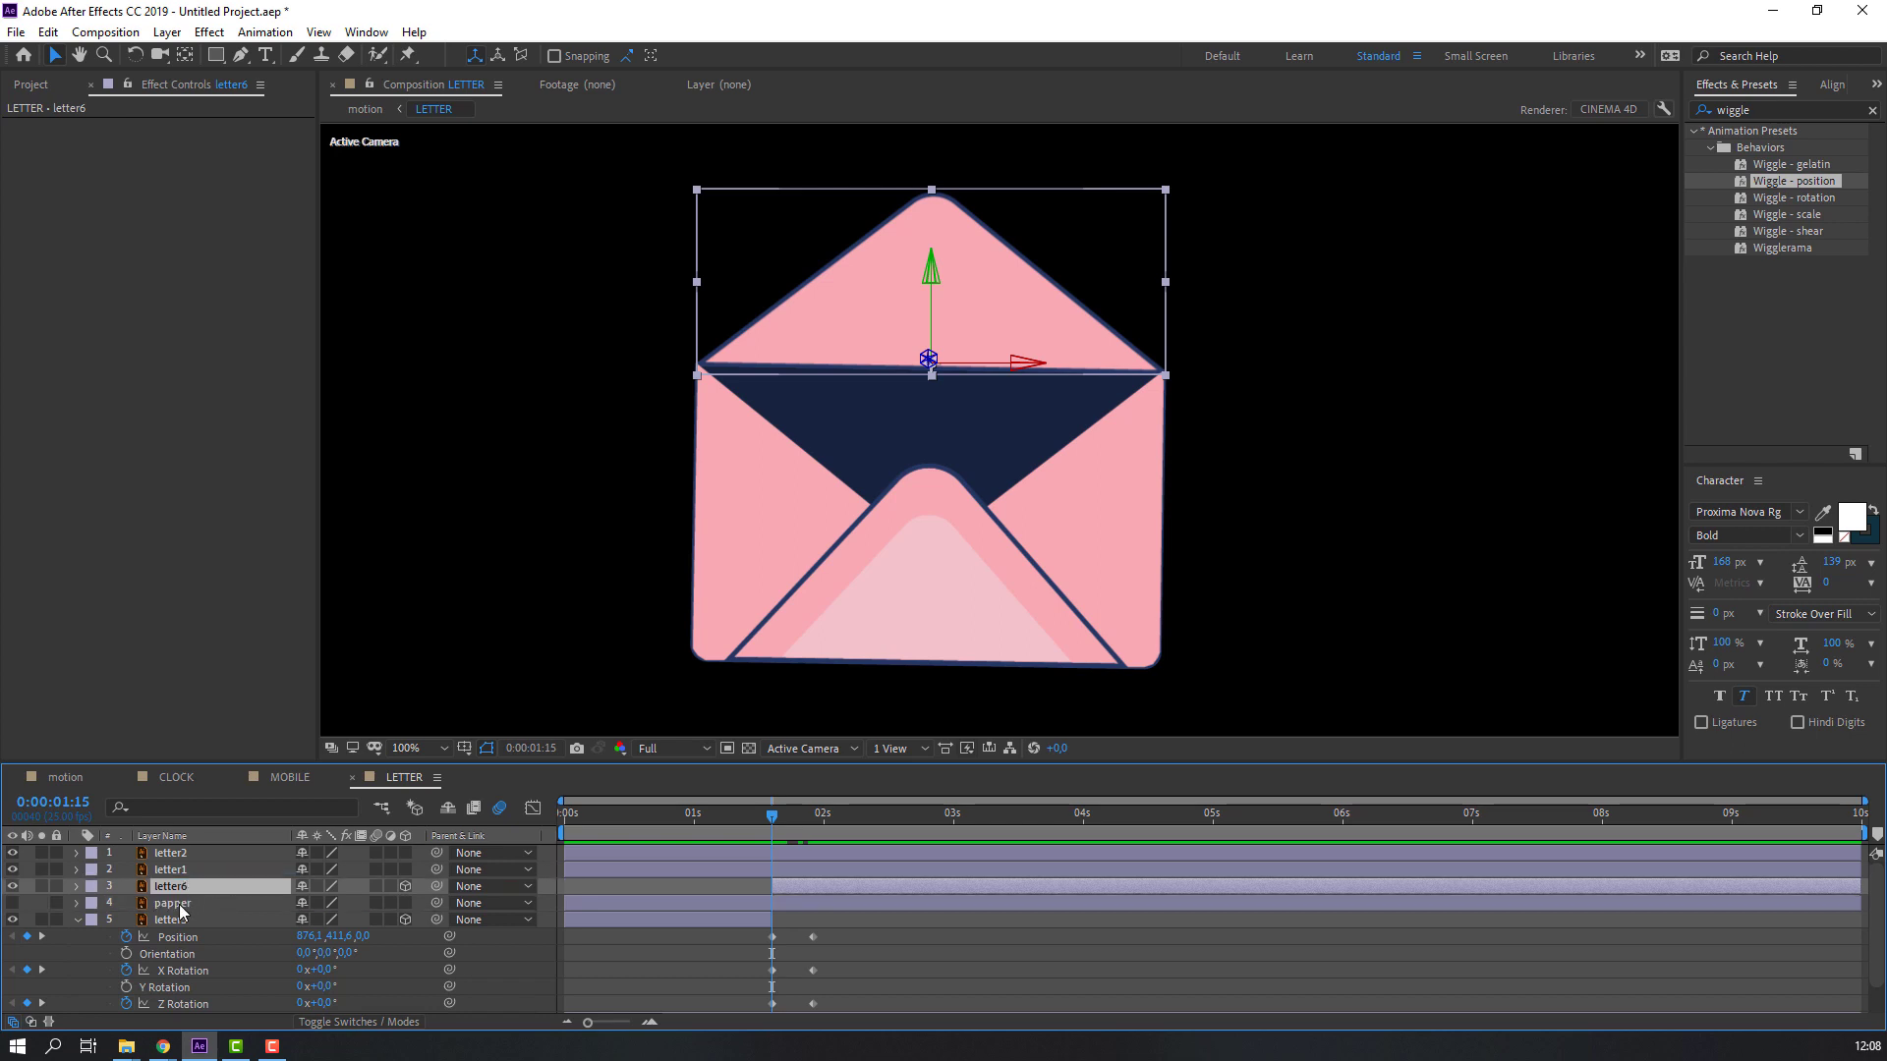
Show the papper layer and keyframe its Position, lowering it to Y 564.5 at about 0:00:01:21.
left_click(173, 905)
left_click(12, 903)
left_click(78, 920)
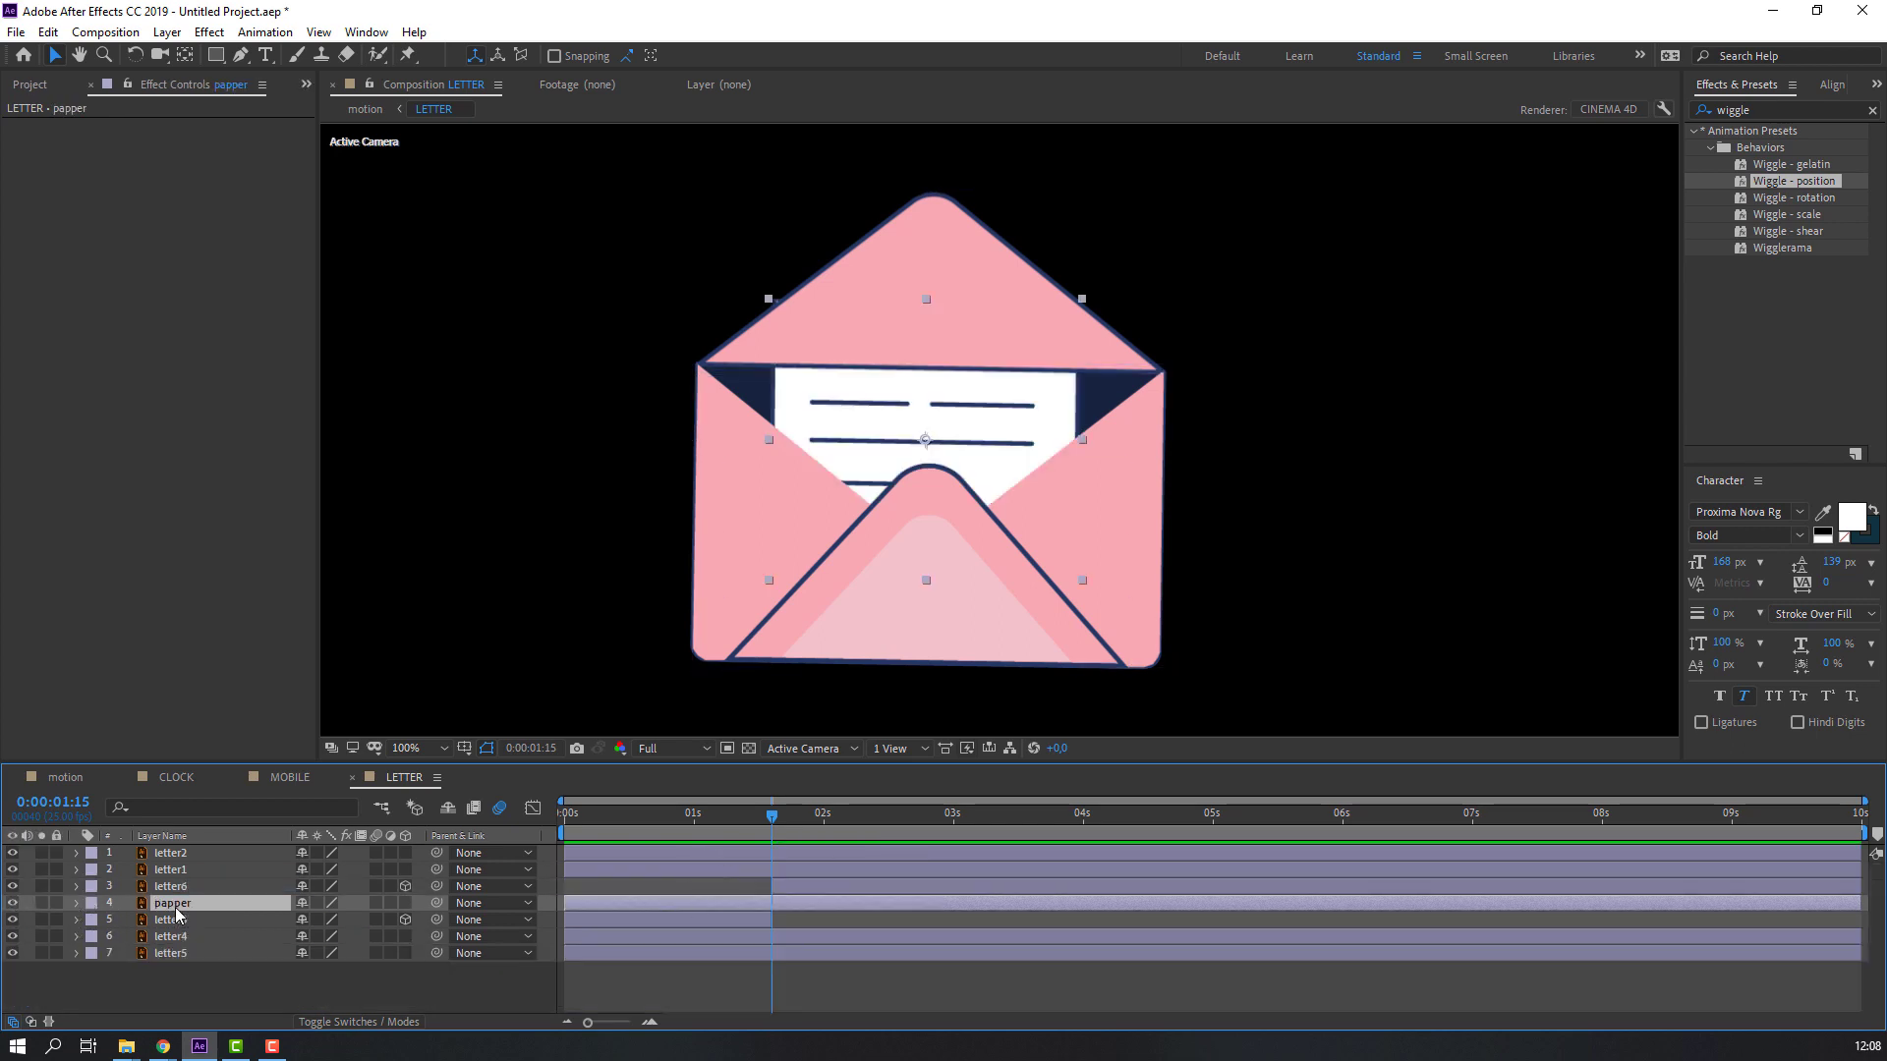
key("p")
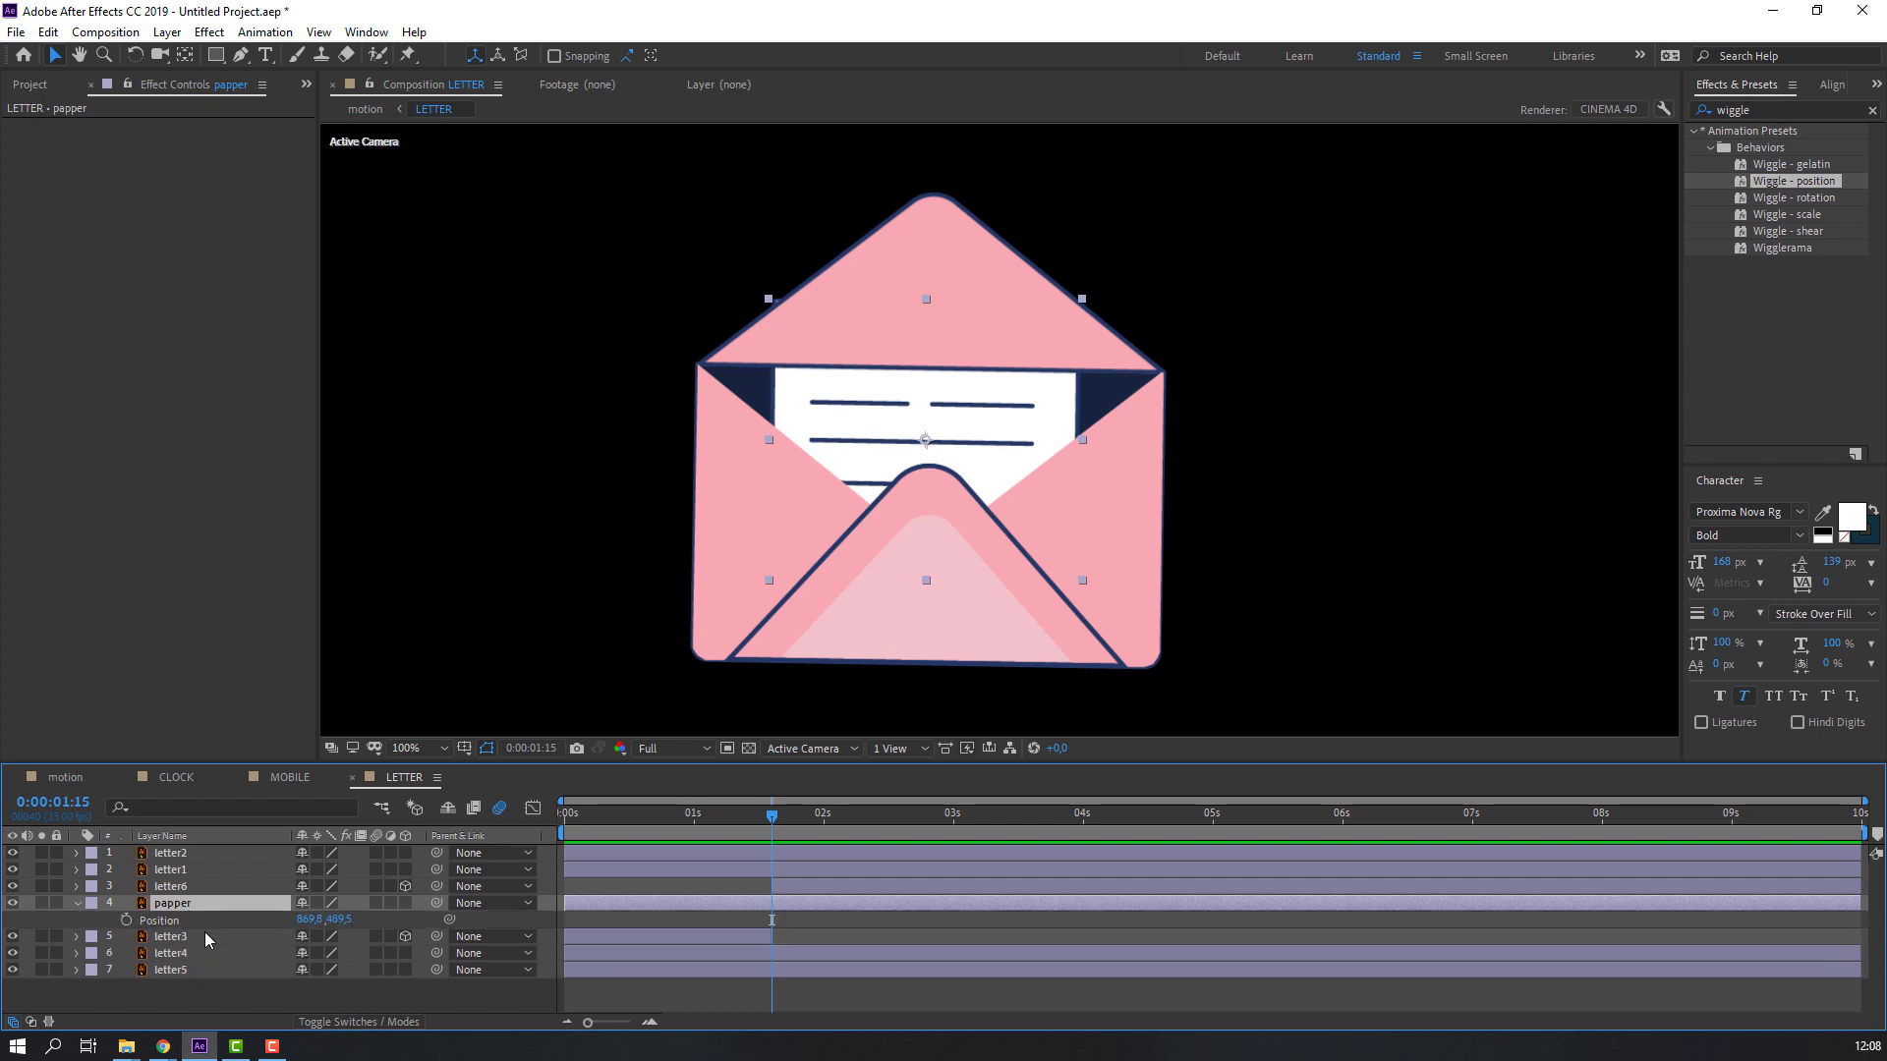
left_click_drag(784, 822, 804, 826)
left_click(126, 921)
left_click_drag(351, 926, 426, 919)
Apply Easy Ease to papper's Position keyframes, shift the last one to about 0:00:01:20, and preview the envelope closing.
left_click_drag(804, 818, 762, 818)
right_click(773, 920)
mouse_move(884, 907)
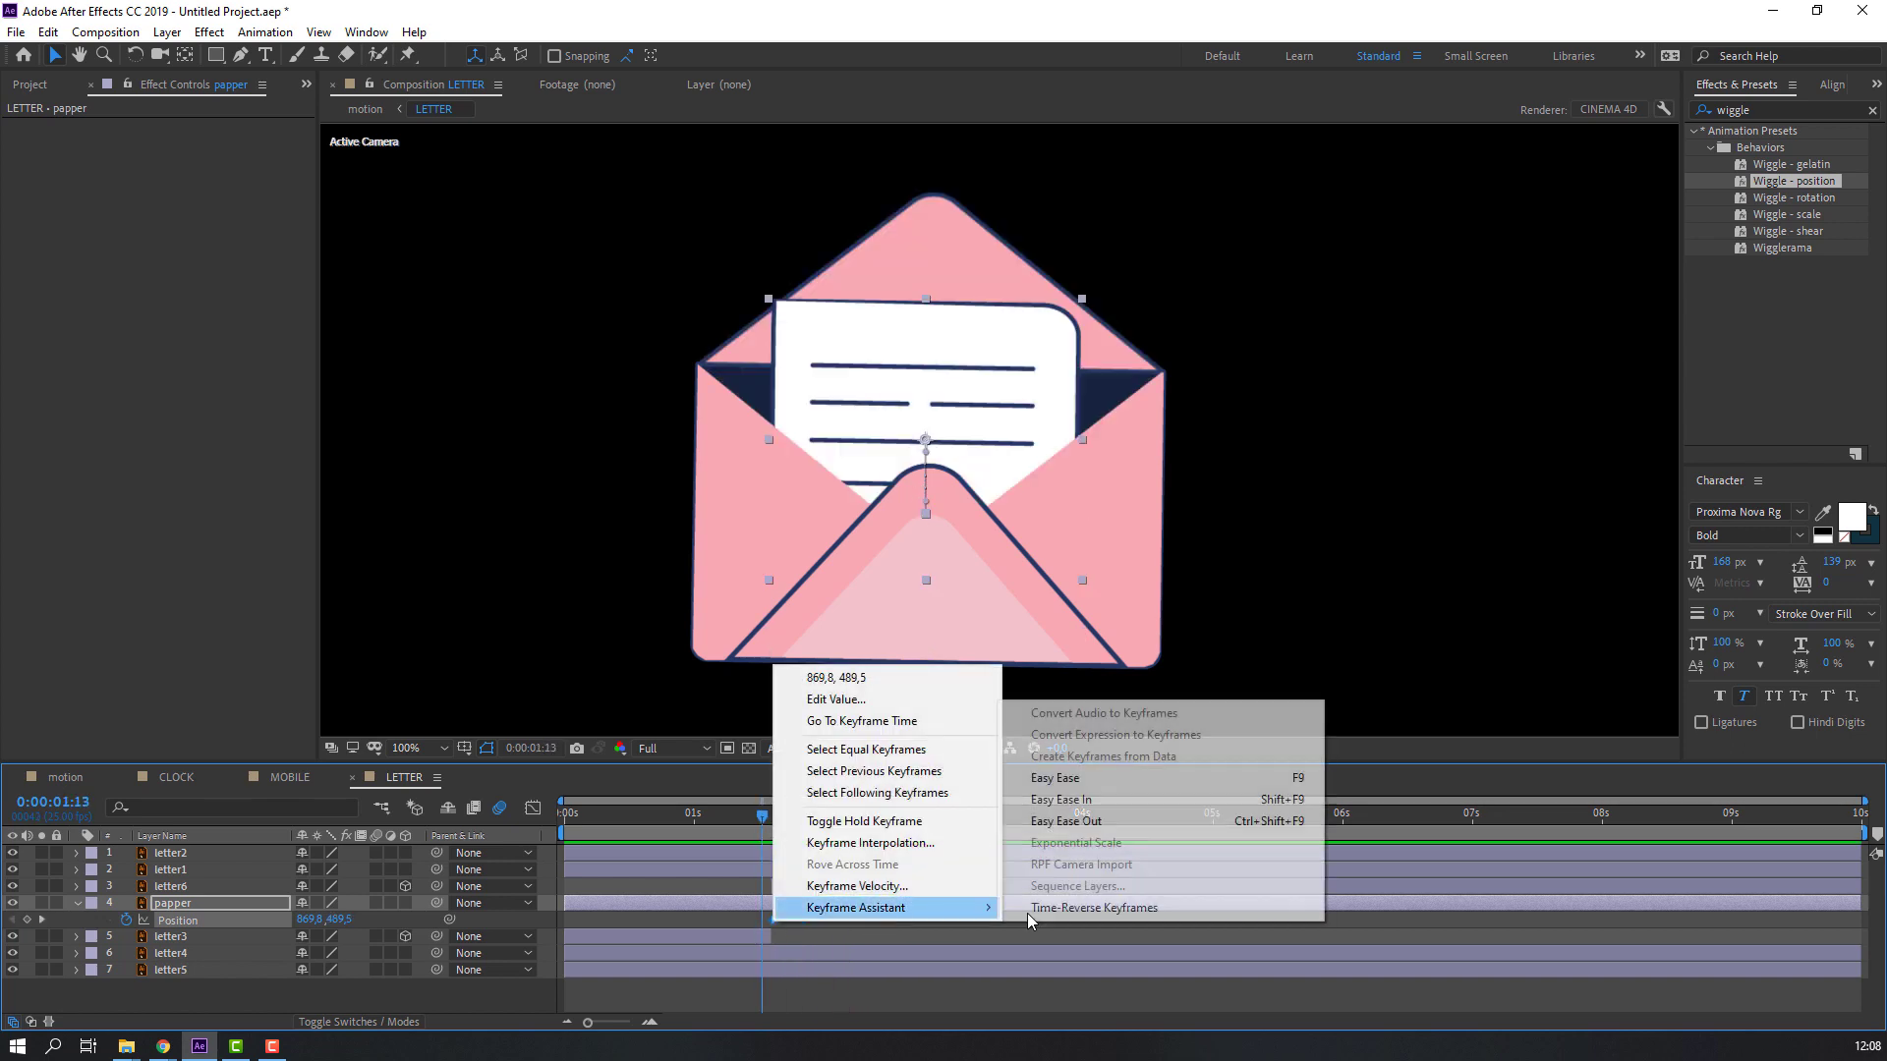
left_click(1054, 778)
left_click_drag(764, 816, 790, 815)
left_click(801, 921)
left_click_drag(802, 923, 797, 923)
key("space")
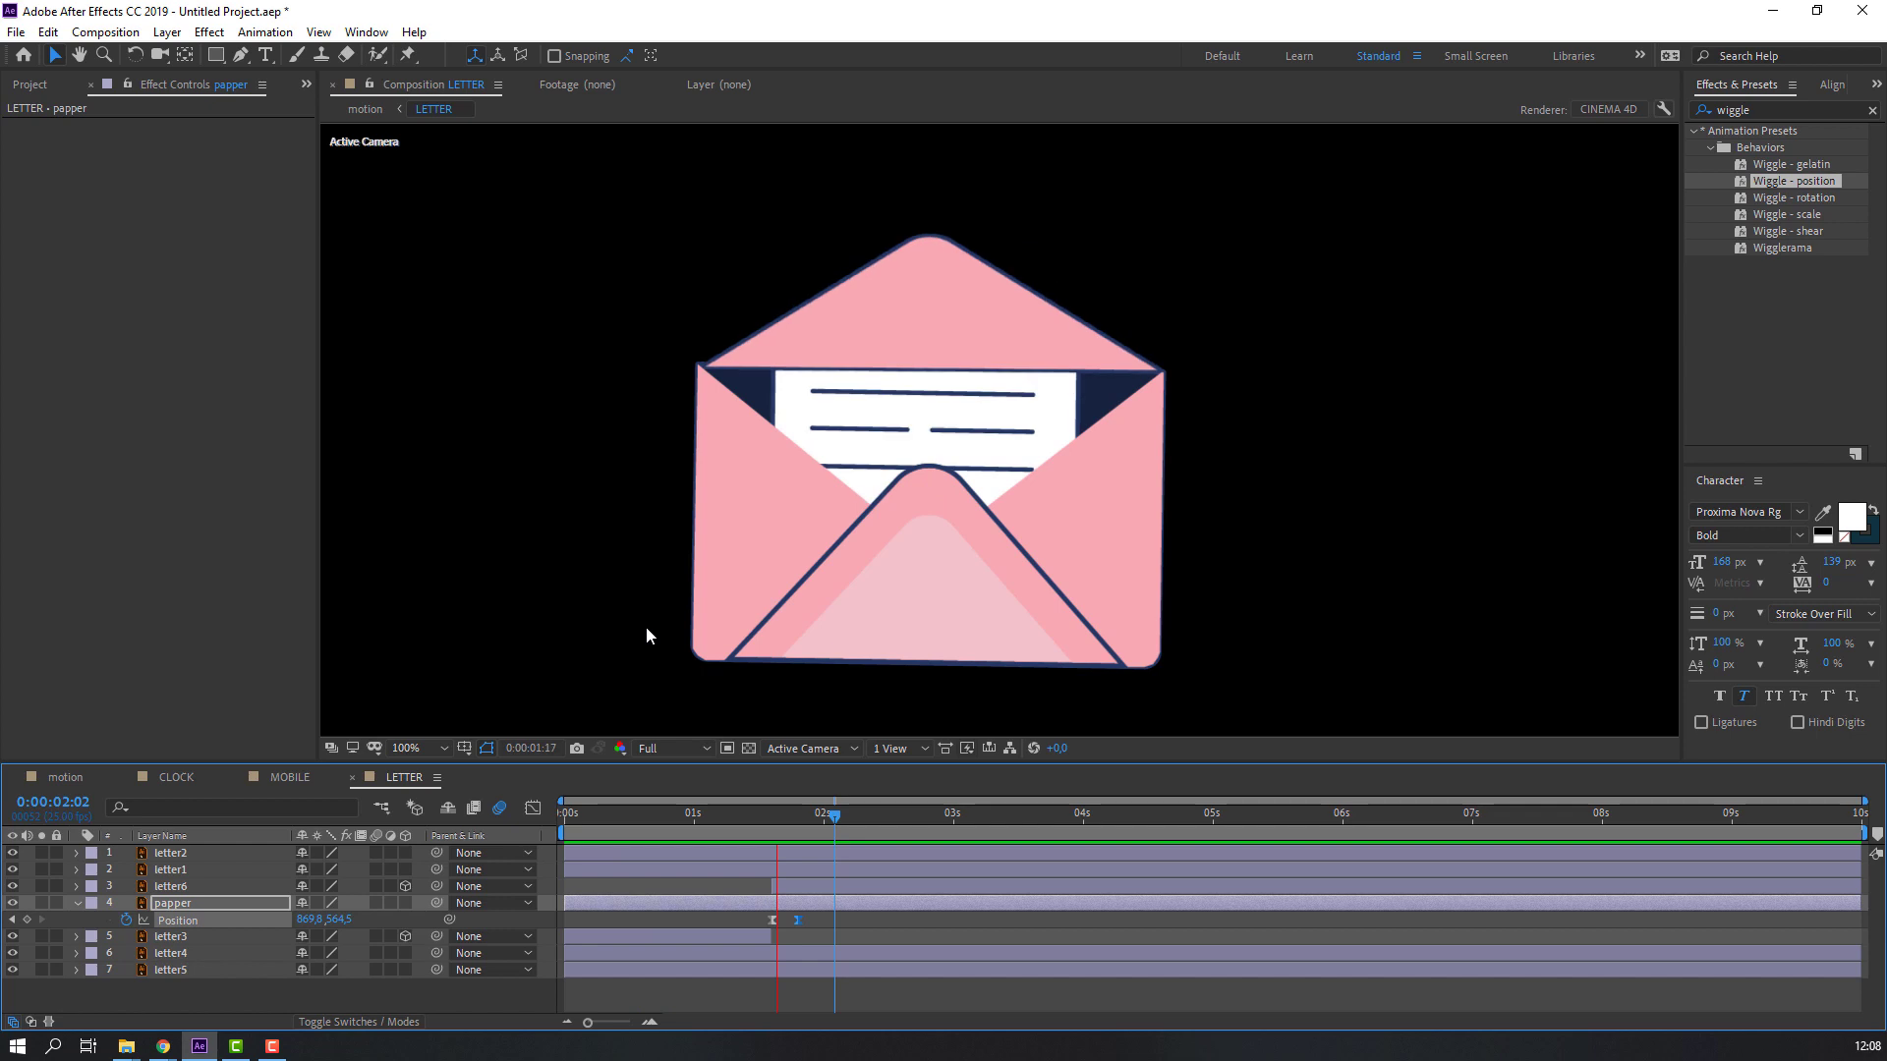
key("space")
In the motion composition, keyframe the LETTER layer's Position at 0:00:02:06 and set its X value to 1656 at 0:00:02:12.
left_click(65, 779)
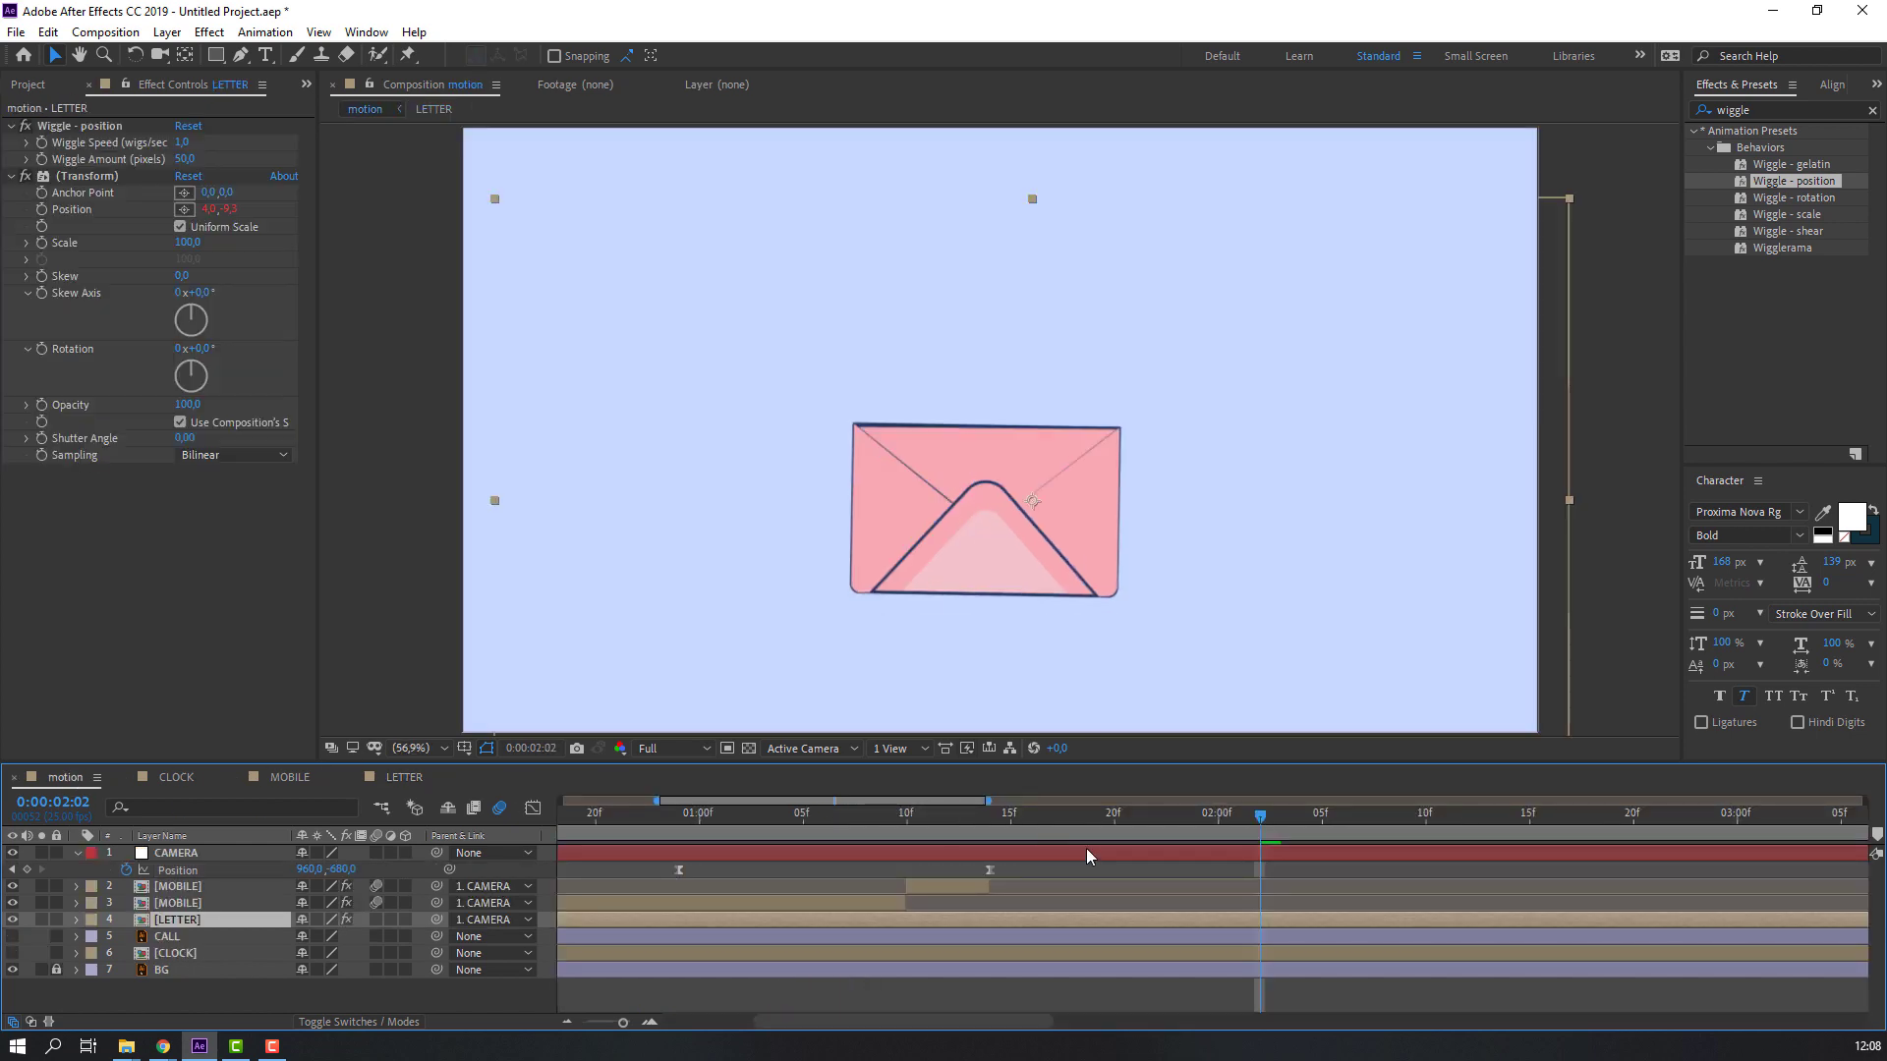
left_click_drag(961, 808, 1149, 837)
key("space")
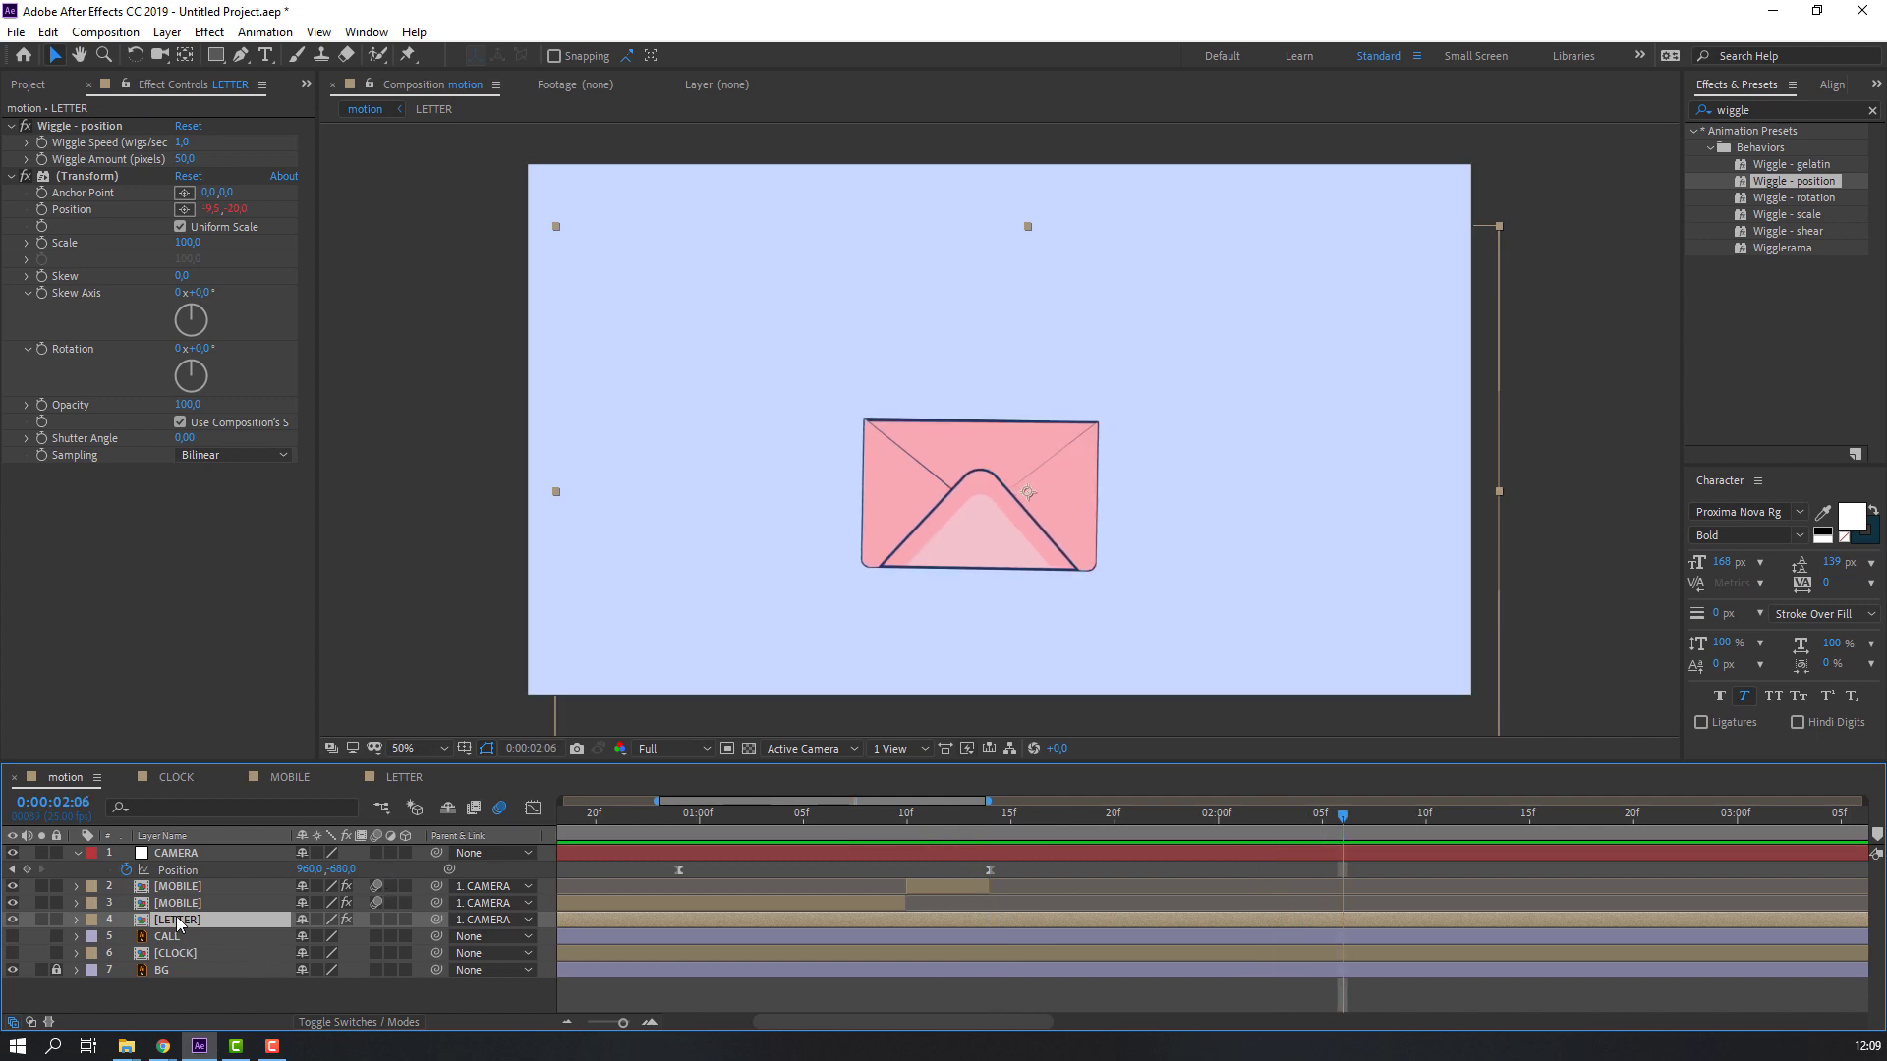
key("p")
left_click(126, 938)
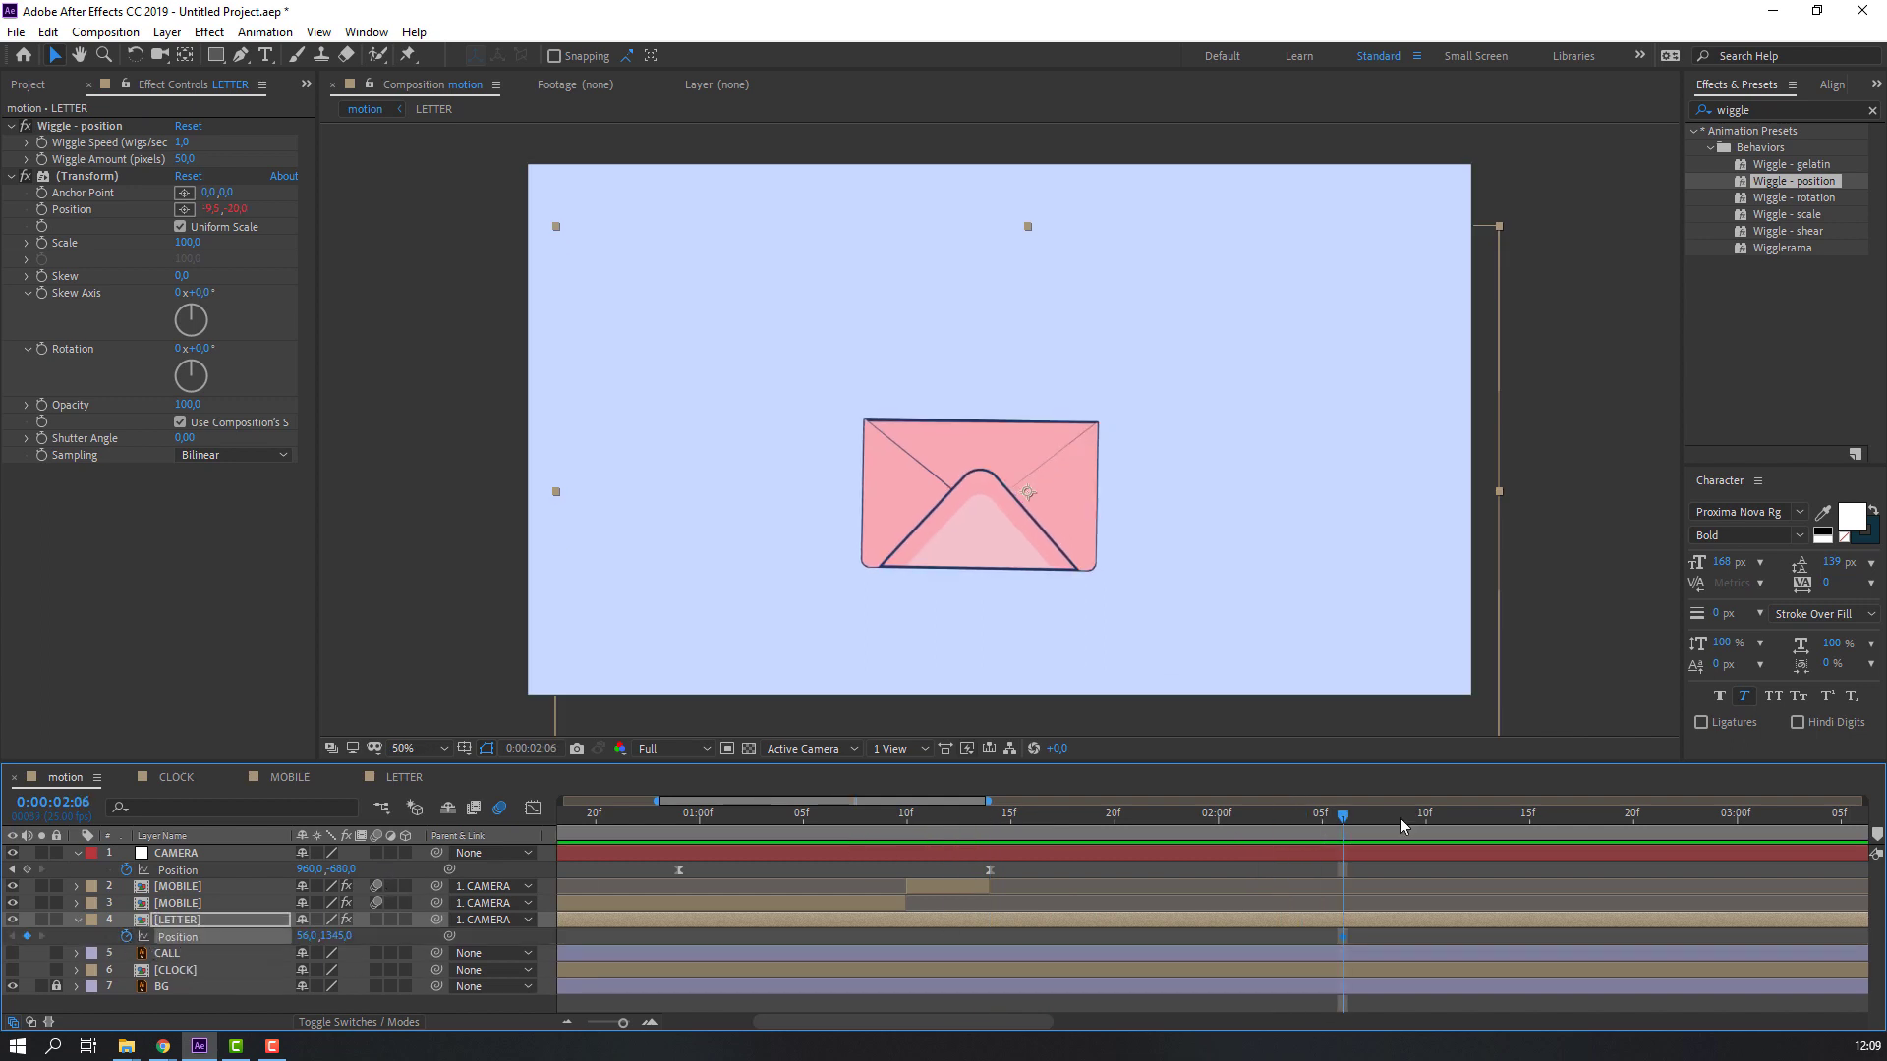
left_click_drag(1350, 821, 1467, 827)
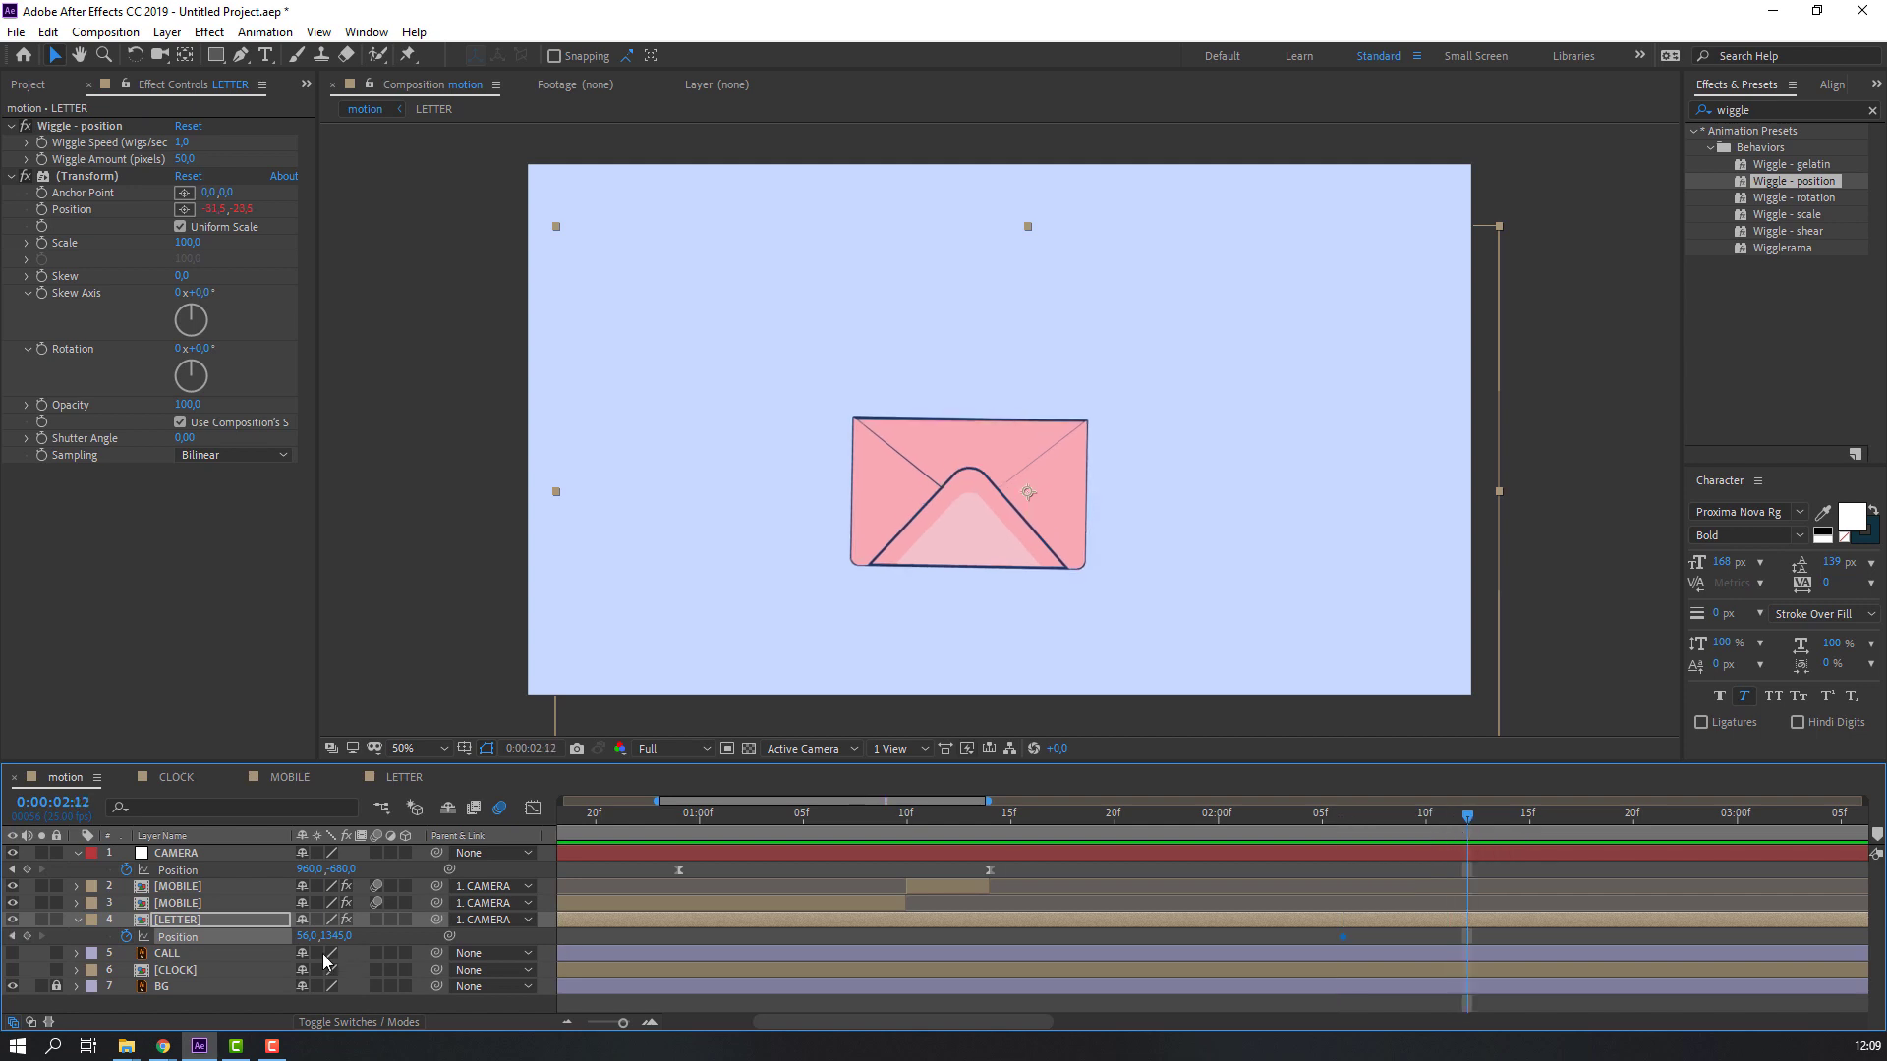
left_click_drag(344, 939, 550, 924)
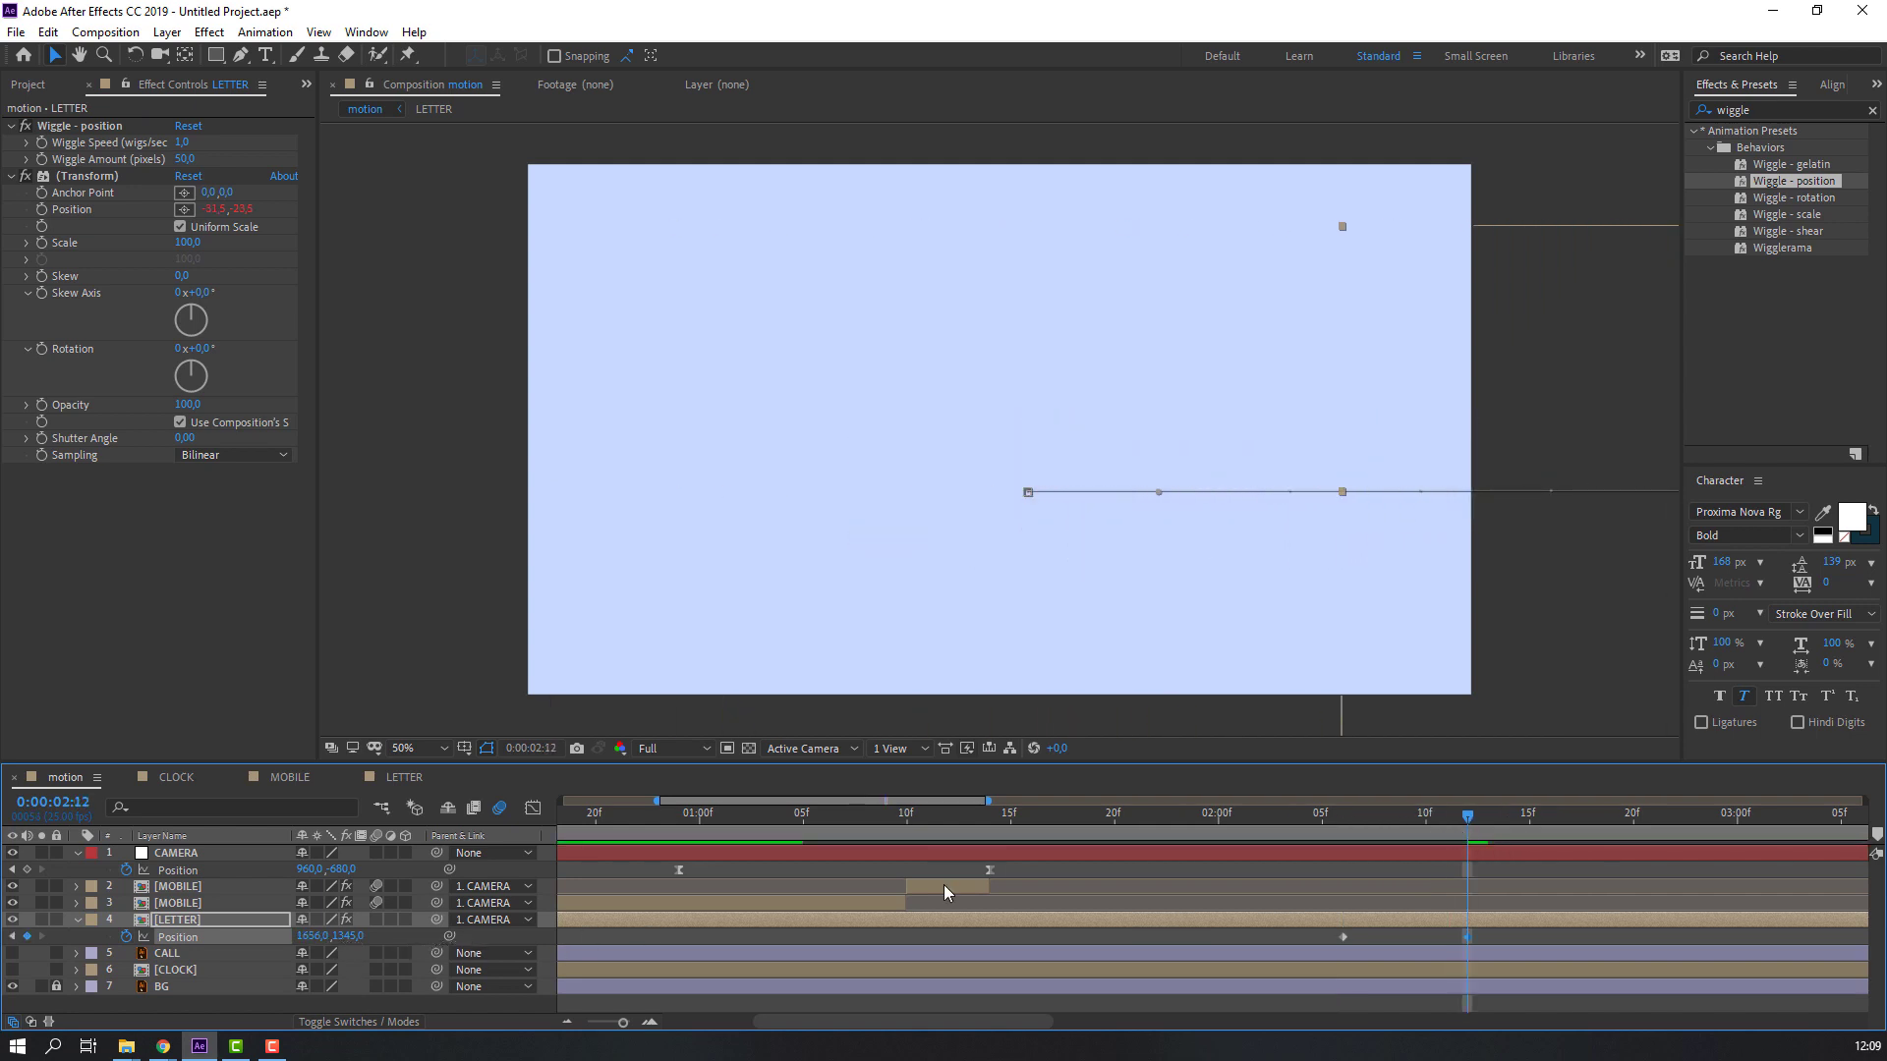
Set the LETTER layer's Position X to 2226 at 0:00:02:12 and scrub through the envelope's slide.
key("comma")
key("comma")
left_click_drag(304, 936, 356, 941)
left_click_drag(1397, 829, 1348, 823)
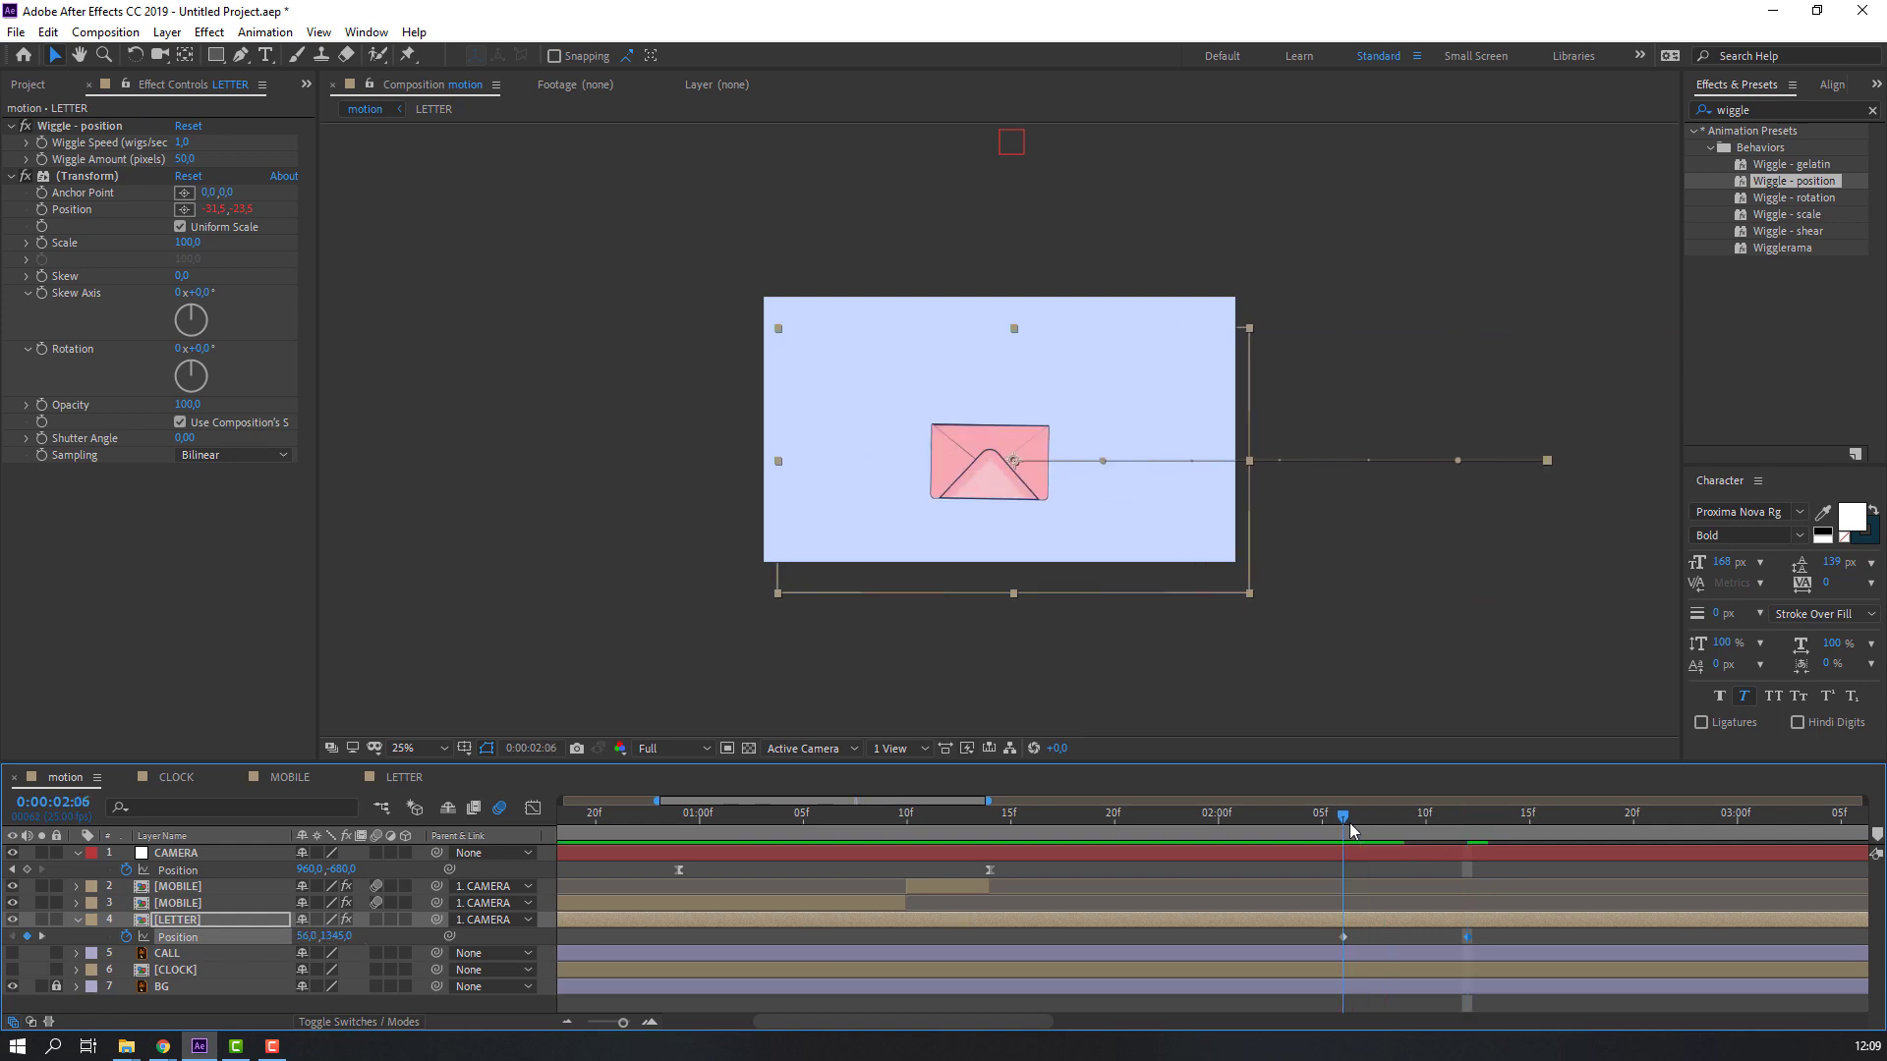
Keyframe CAMERA's Position at 0:00:02:06, set it to -1110, -776 at 0:00:02:12, and scrub through the move.
left_click(176, 855)
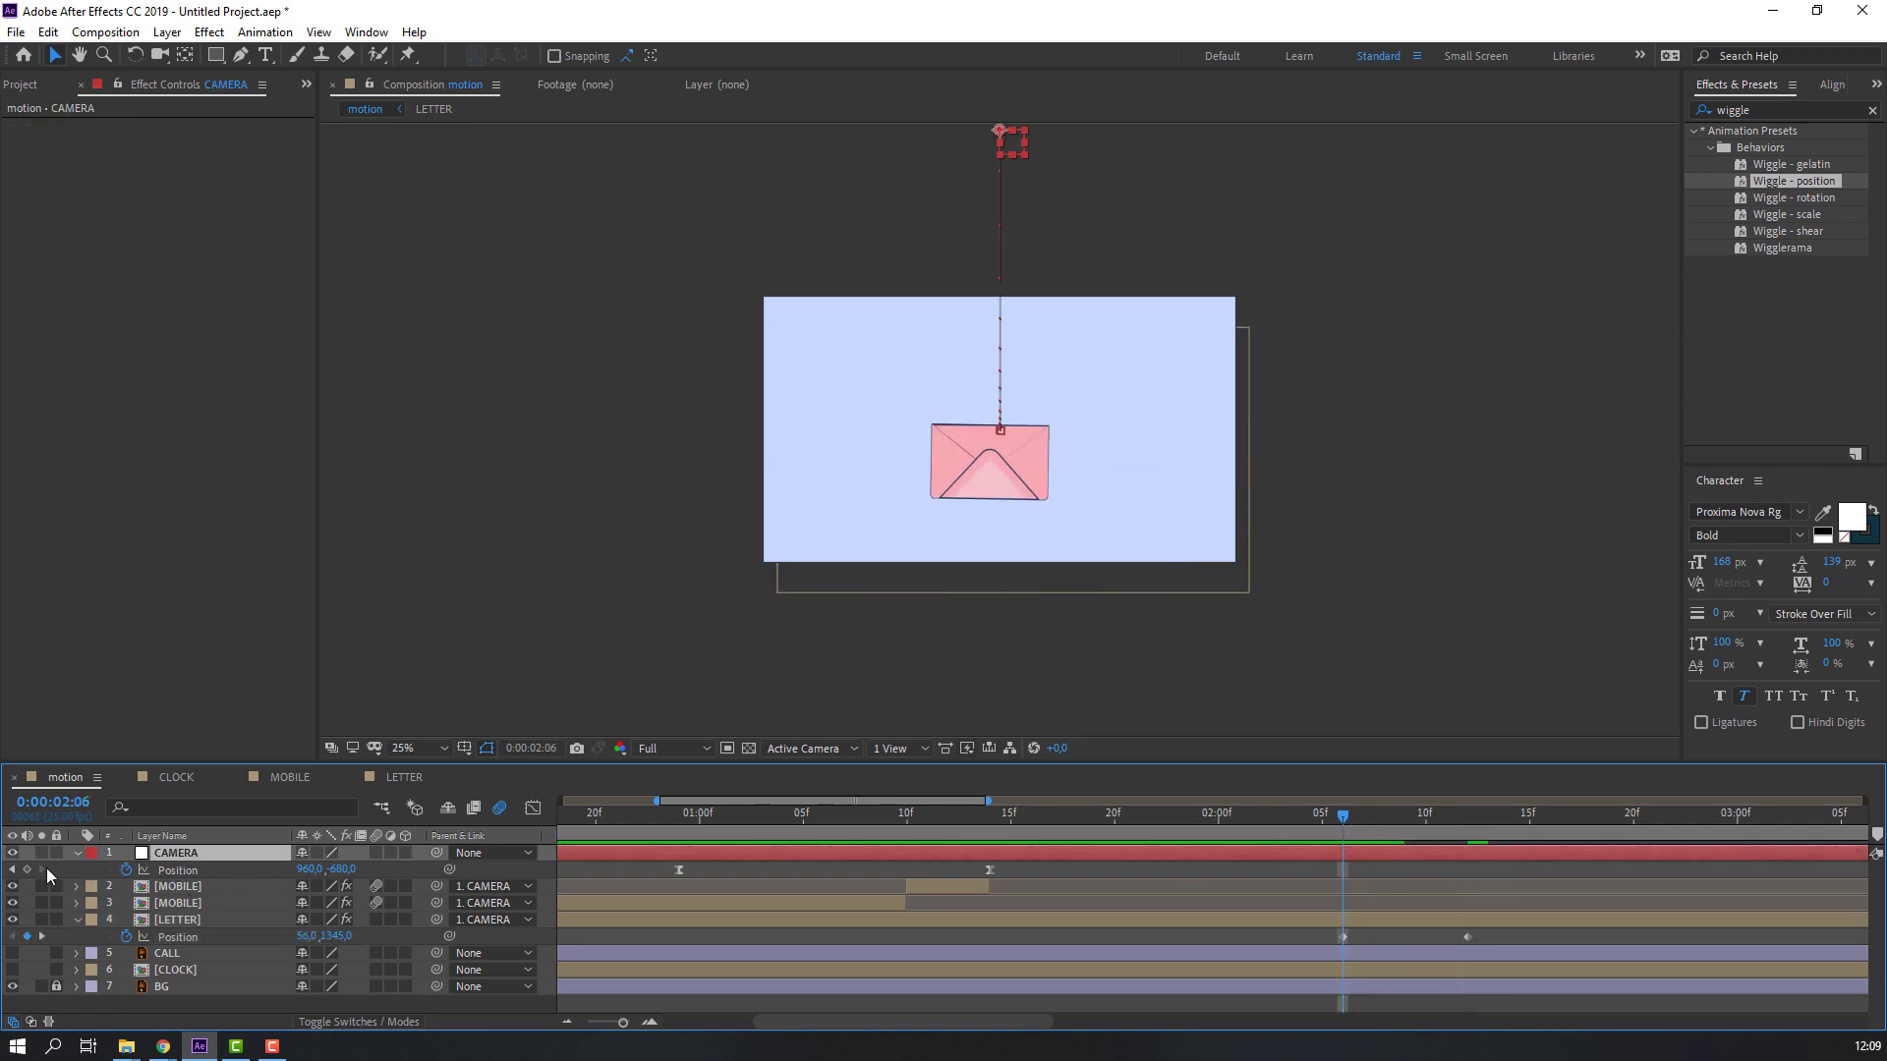
left_click(27, 870)
left_click(1469, 823)
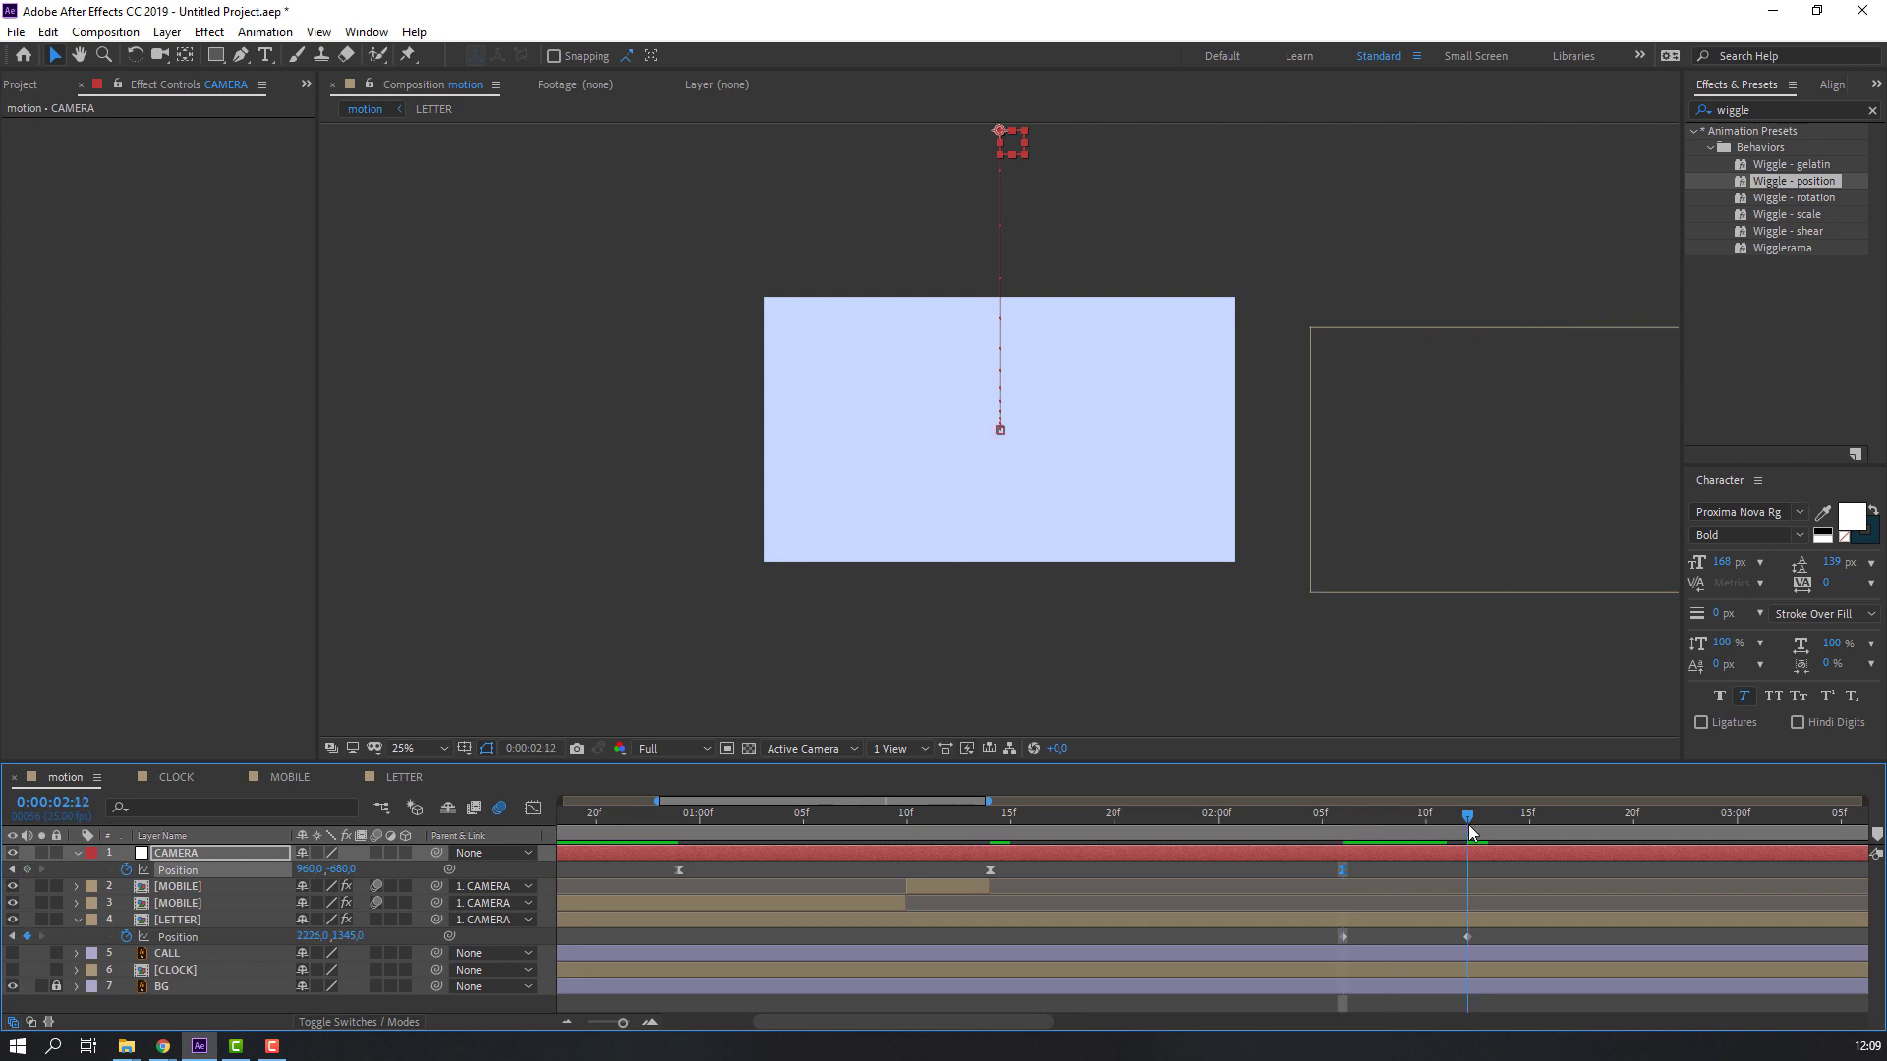
left_click_drag(316, 874, 236, 908)
left_click_drag(349, 870, 246, 892)
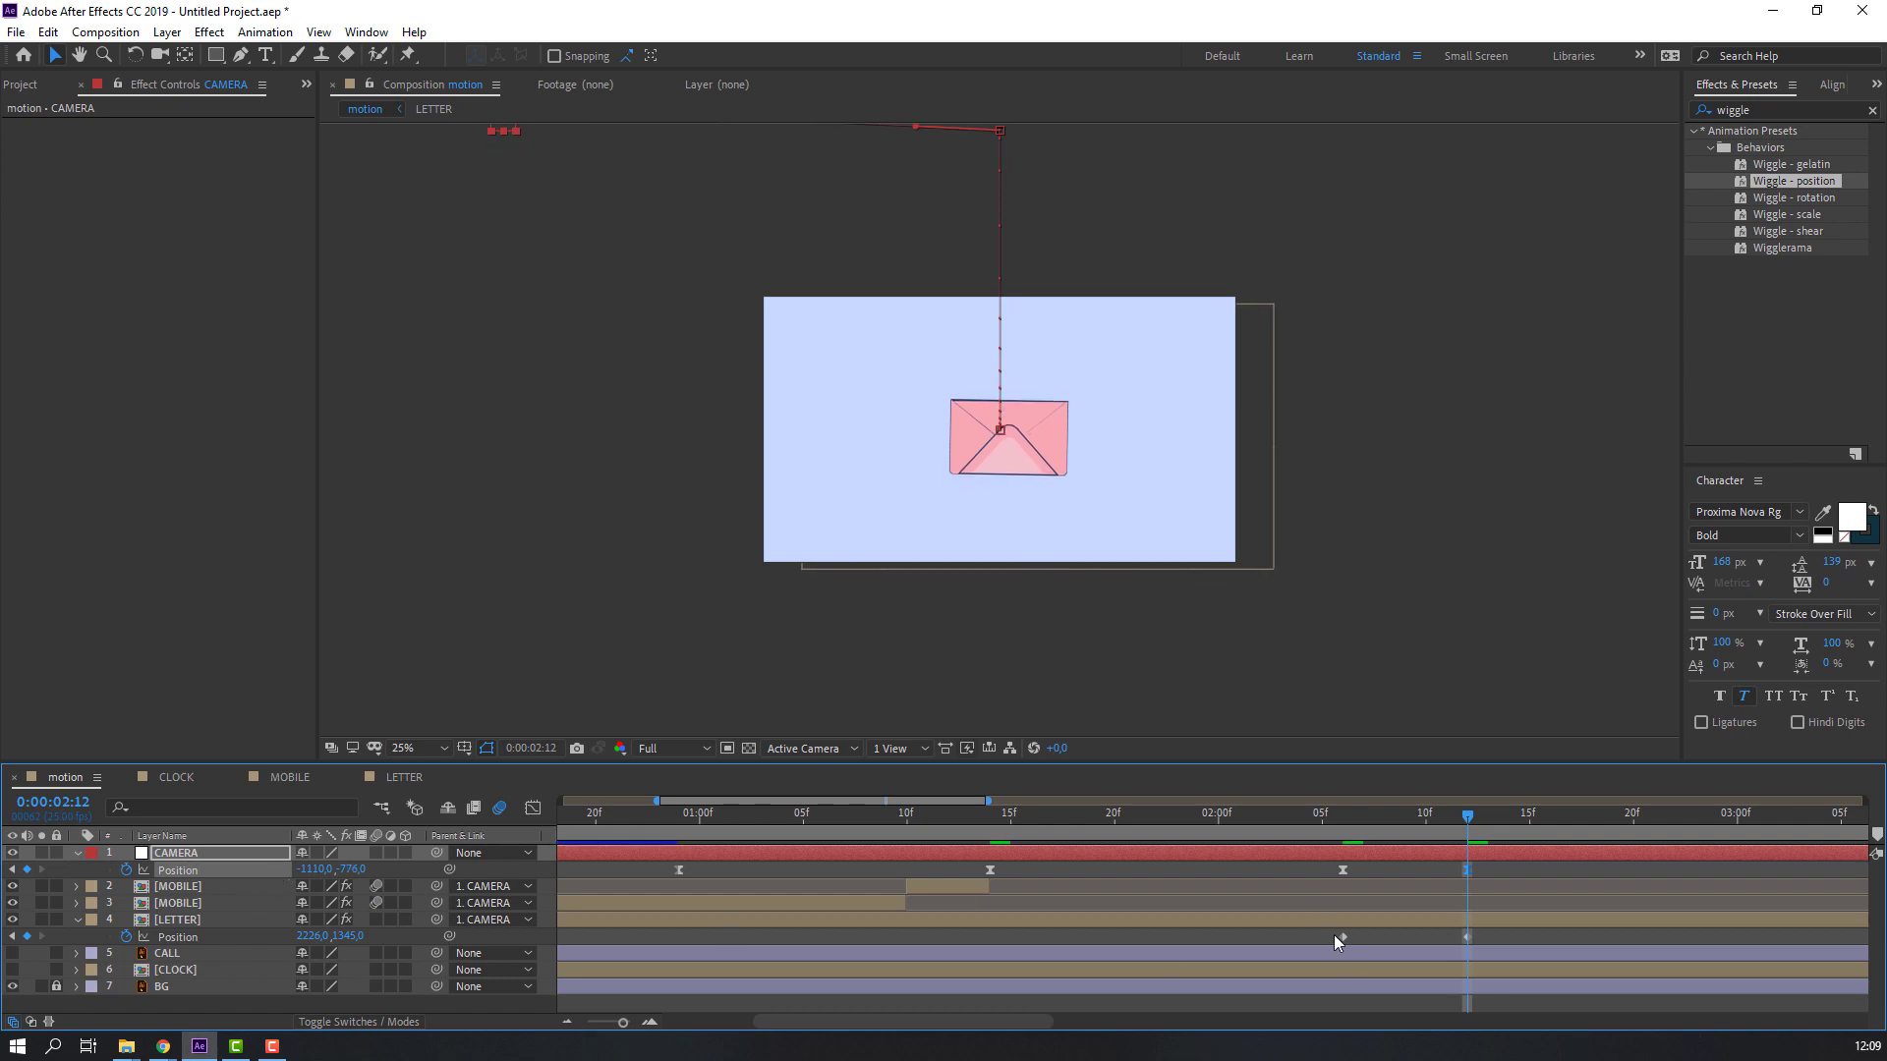
left_click_drag(1323, 817, 1462, 838)
Show the CLOCK layer directly above LETTER and move its clock over the envelope.
left_click(166, 971)
left_click(12, 970)
left_click_drag(167, 974, 174, 928)
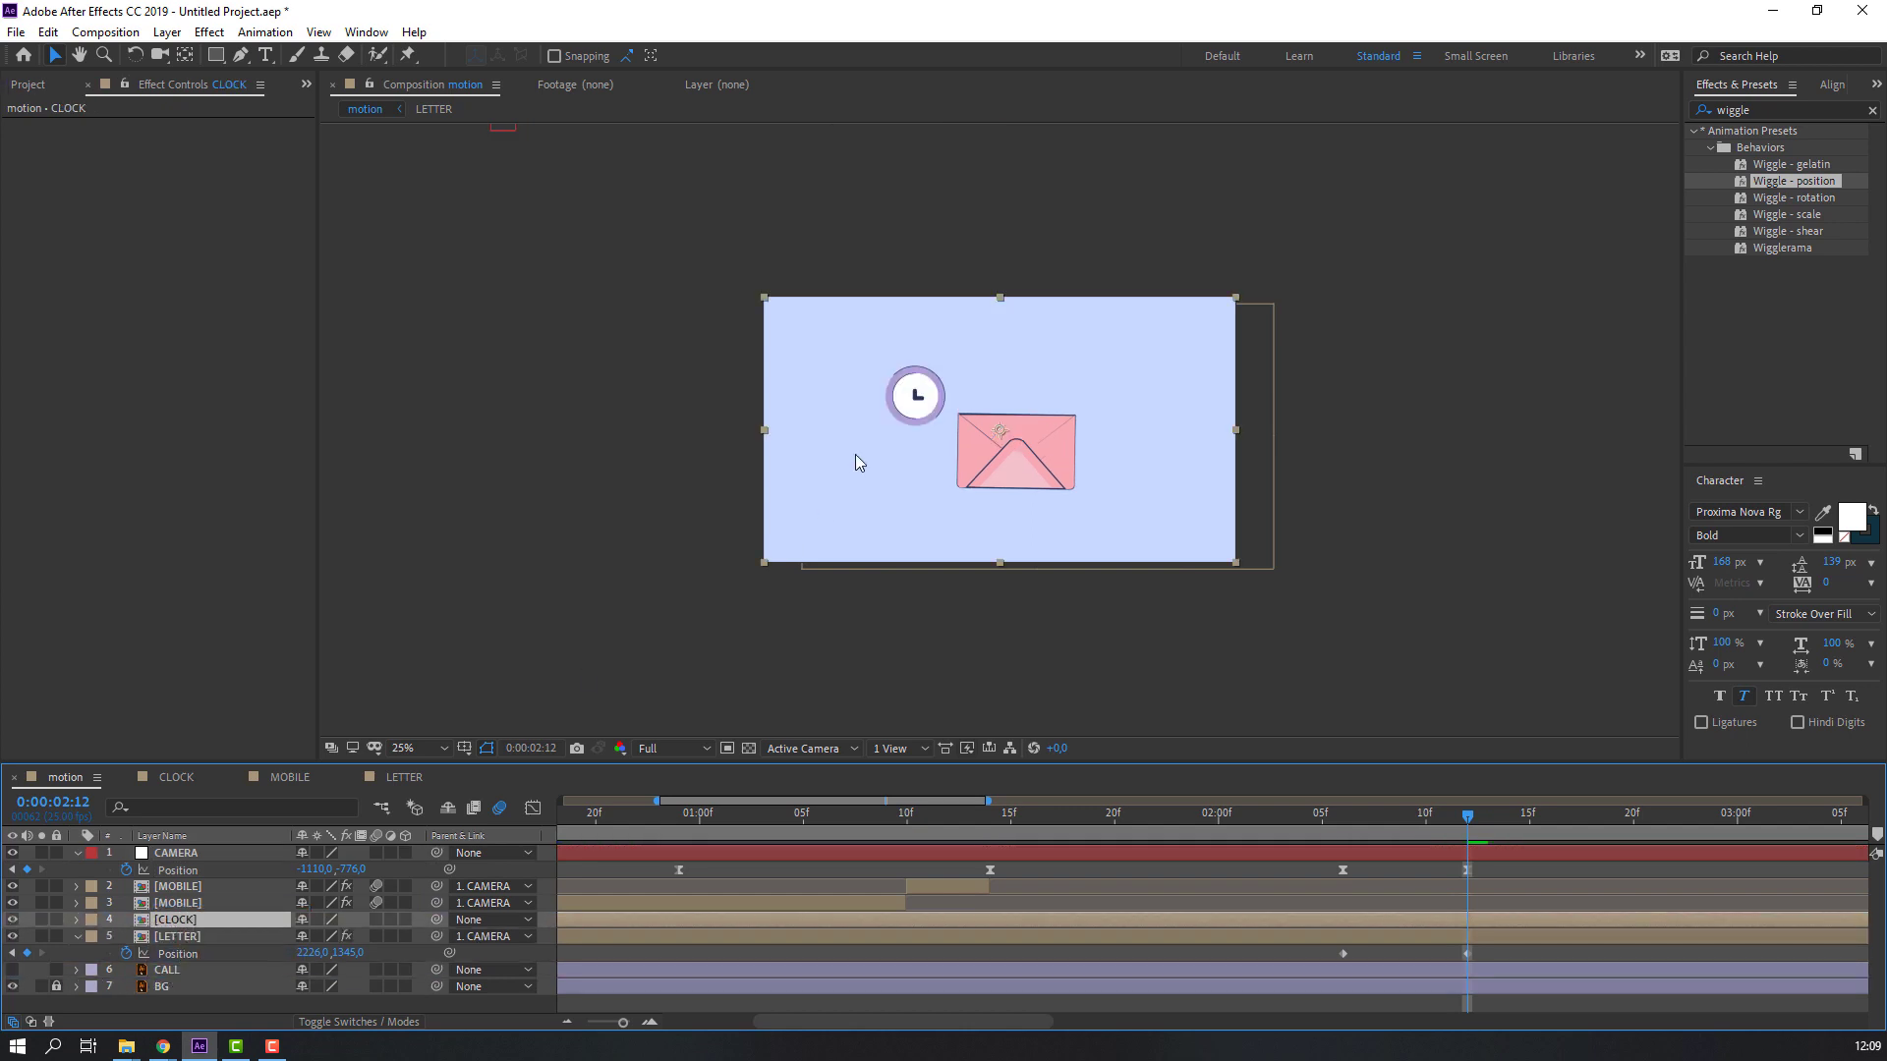
left_click_drag(855, 462, 941, 514)
Scale the CLOCK layer to 260% and recenter the enlarged clock in the frame.
key("s")
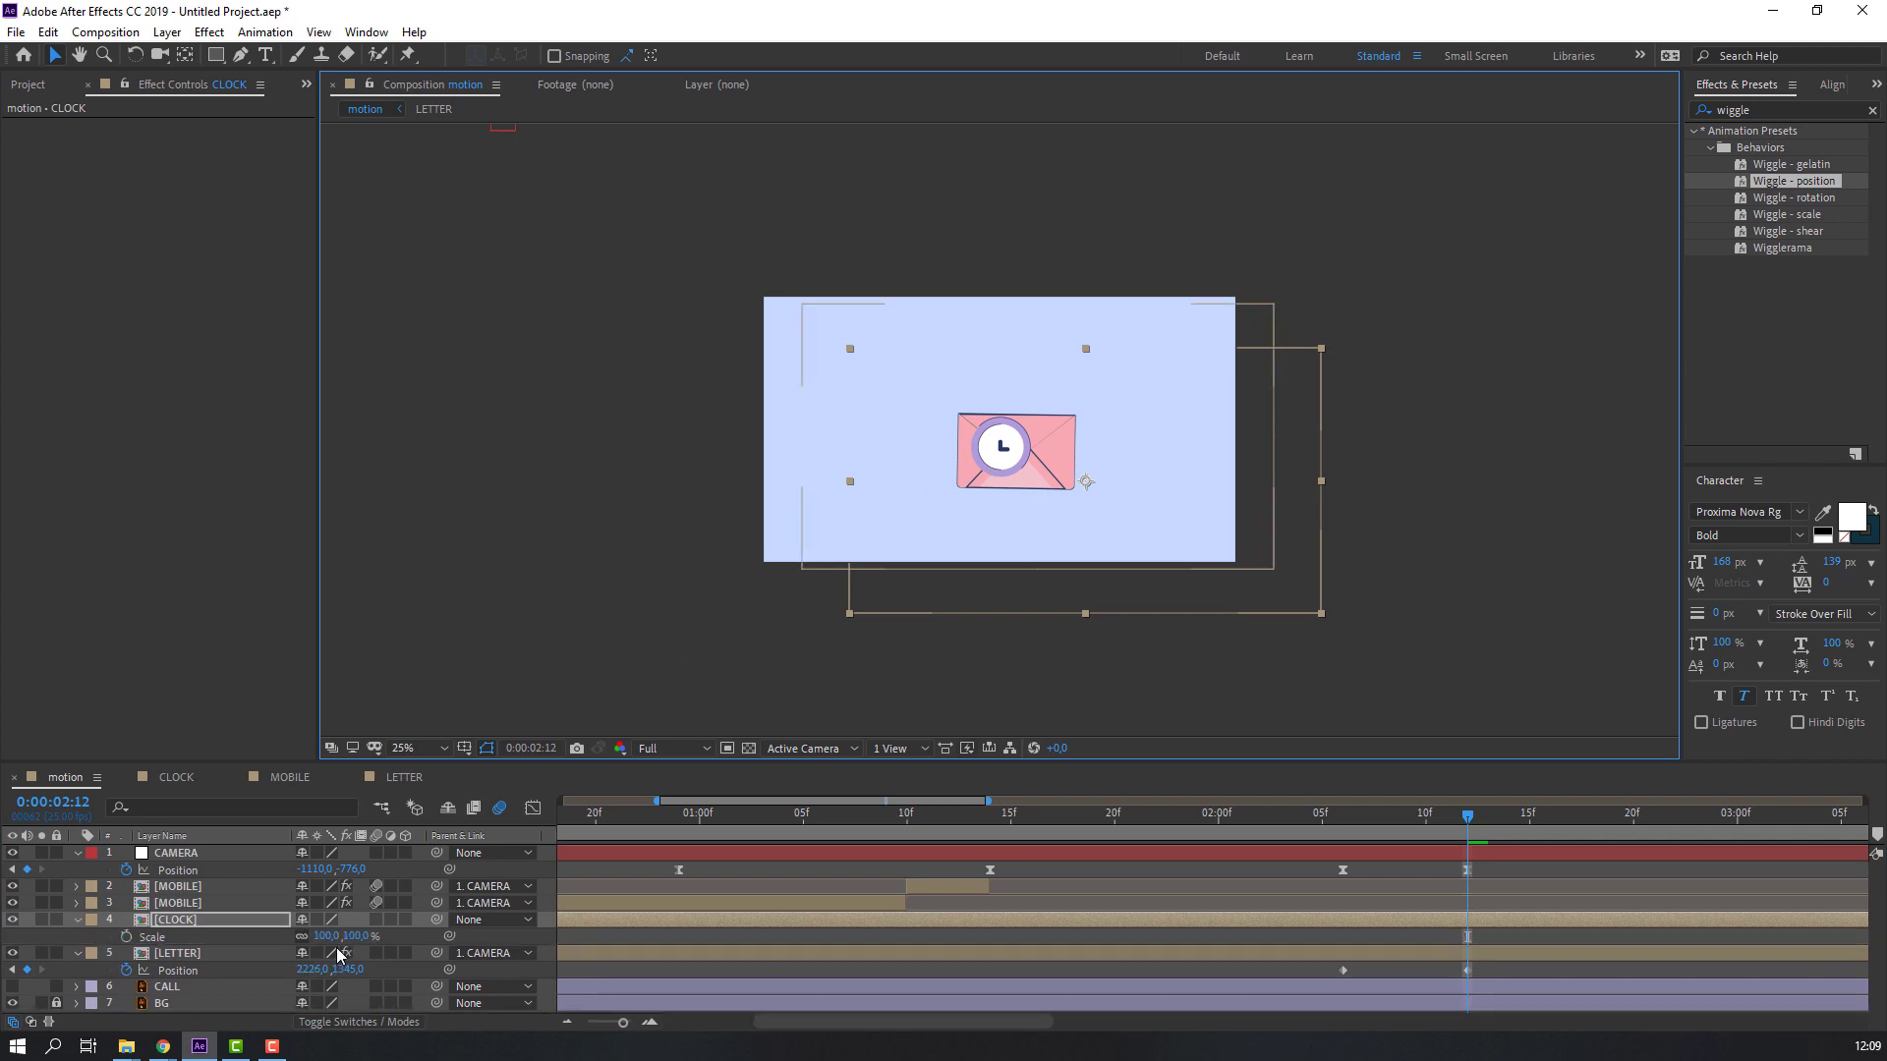
left_click_drag(327, 936, 1000, 438)
left_click_drag(849, 399, 987, 435)
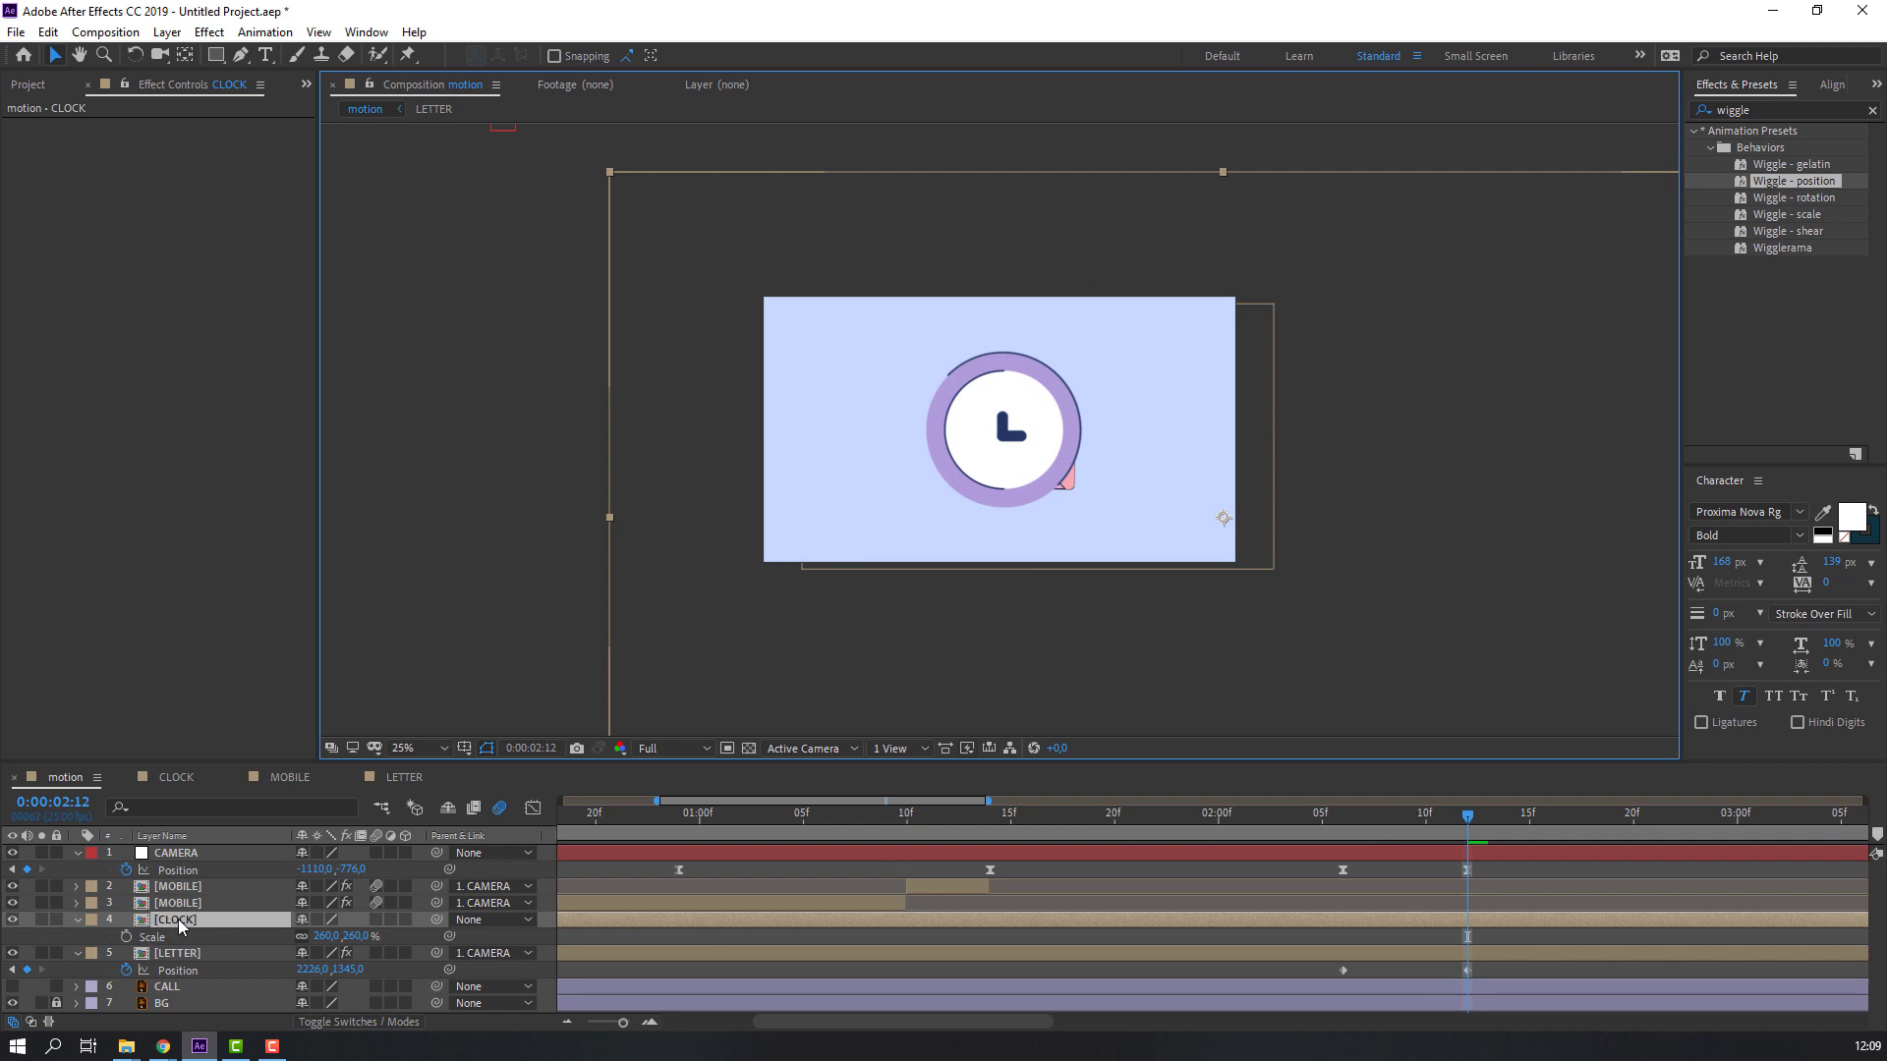
Start the CLOCK layer at about 0:00:02:05 and parent it to CAMERA.
left_click_drag(580, 924, 1199, 961)
left_click_drag(893, 923, 1331, 917)
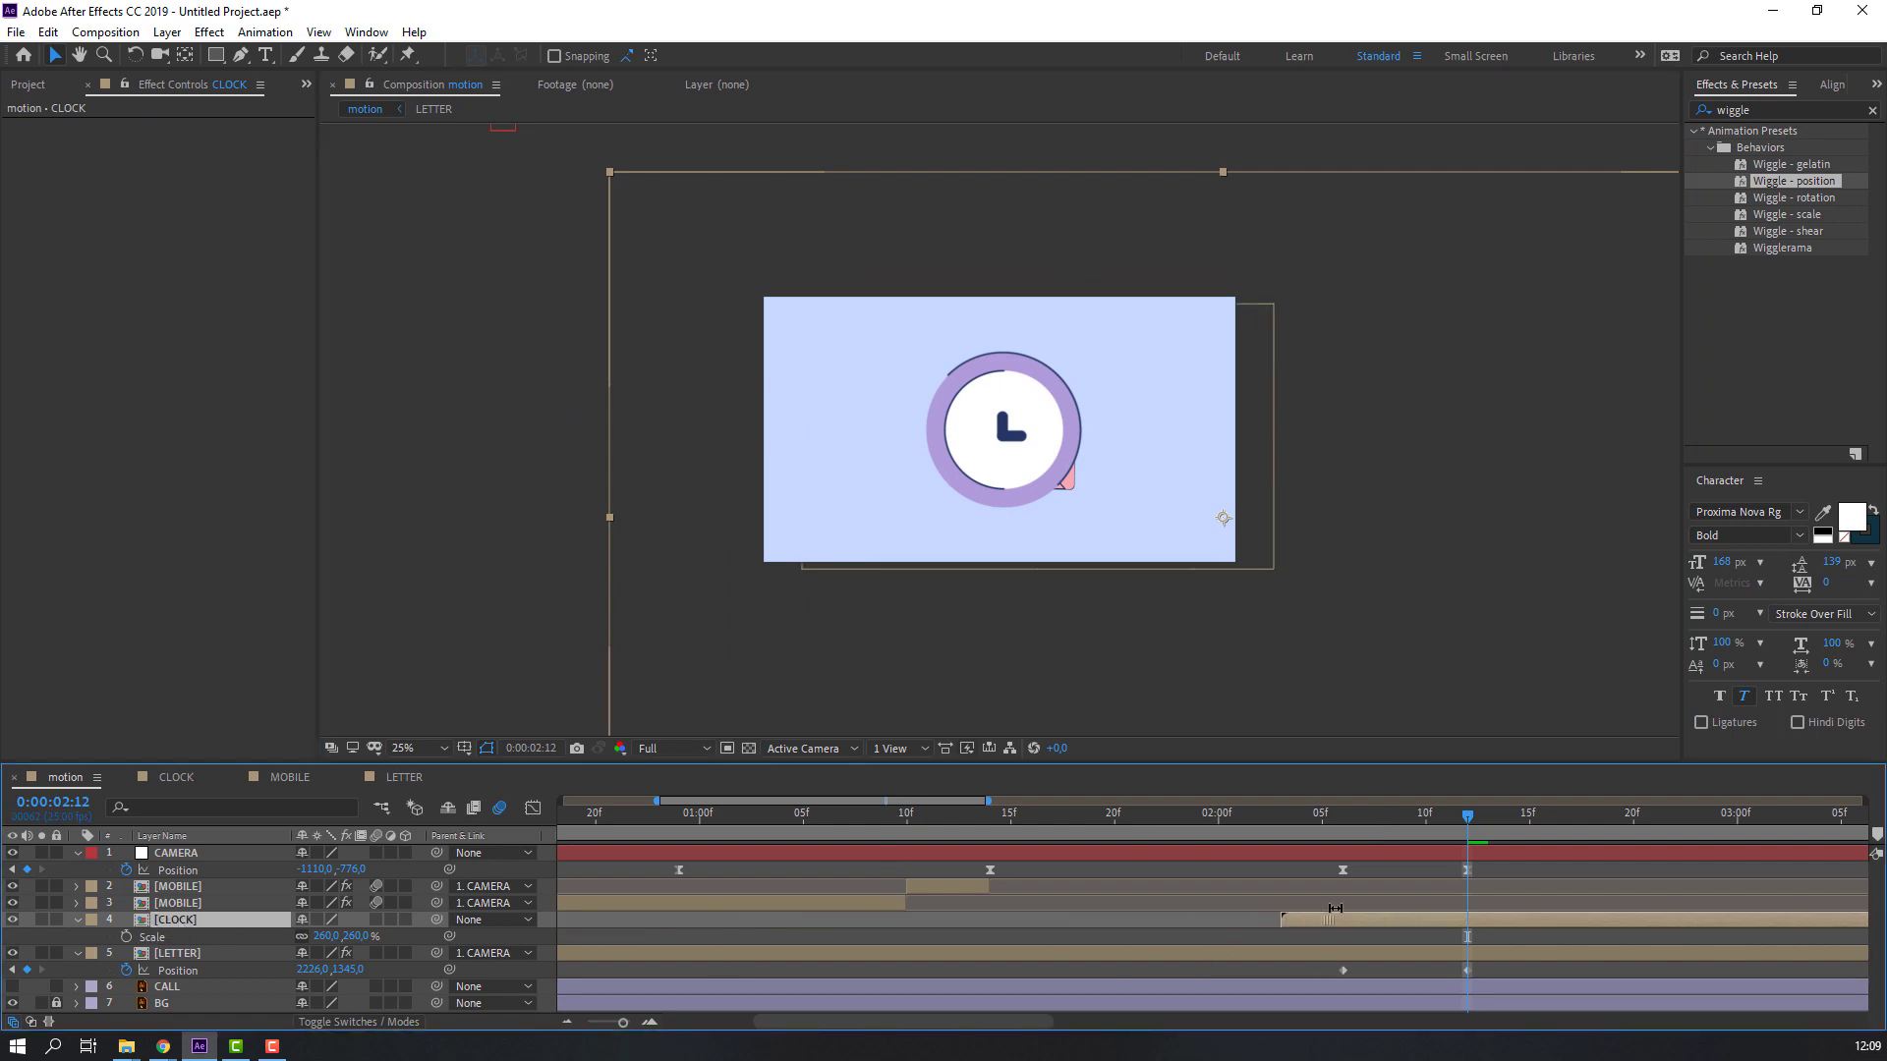
left_click_drag(1329, 819, 1284, 819)
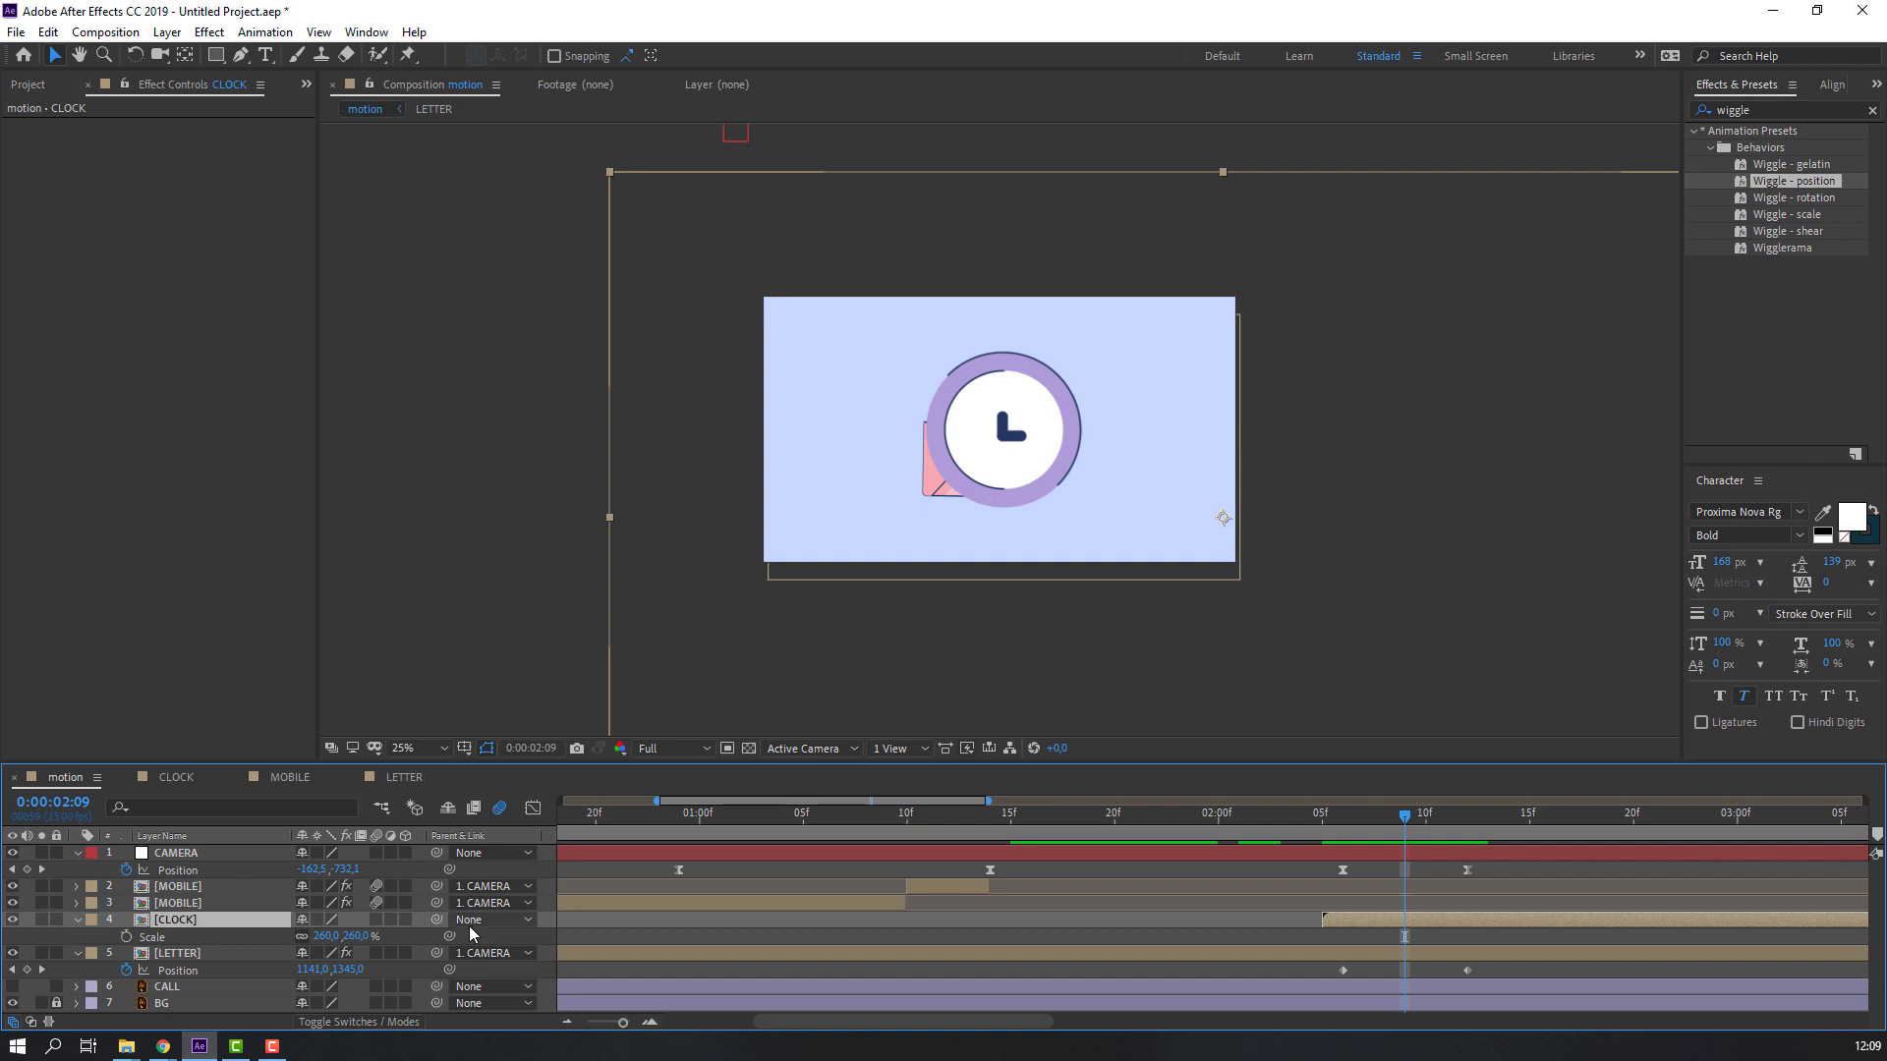
left_click_drag(436, 920, 176, 853)
left_click_drag(1383, 816, 1507, 835)
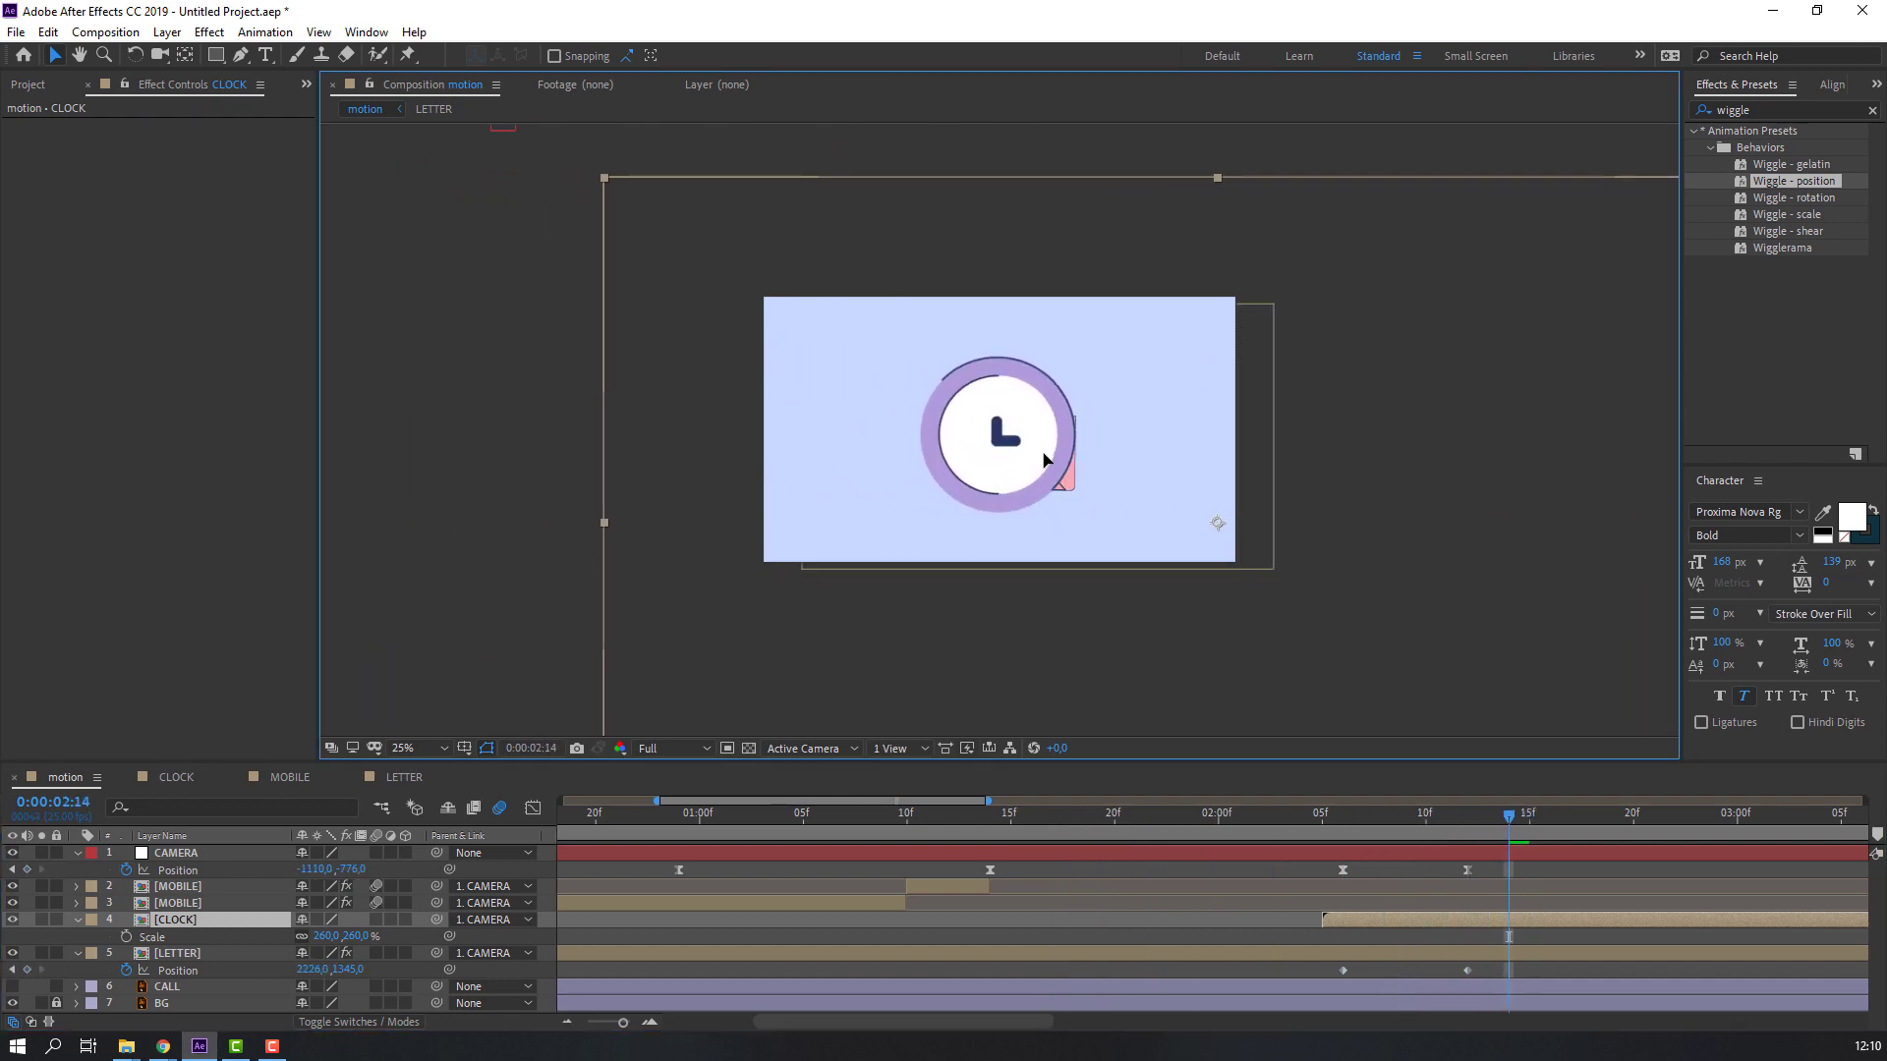
Keyframe LETTER's Scale at 0:00:02:06 and shrink it to 0% at 0:00:02:12.
left_click_drag(1271, 816, 1340, 810)
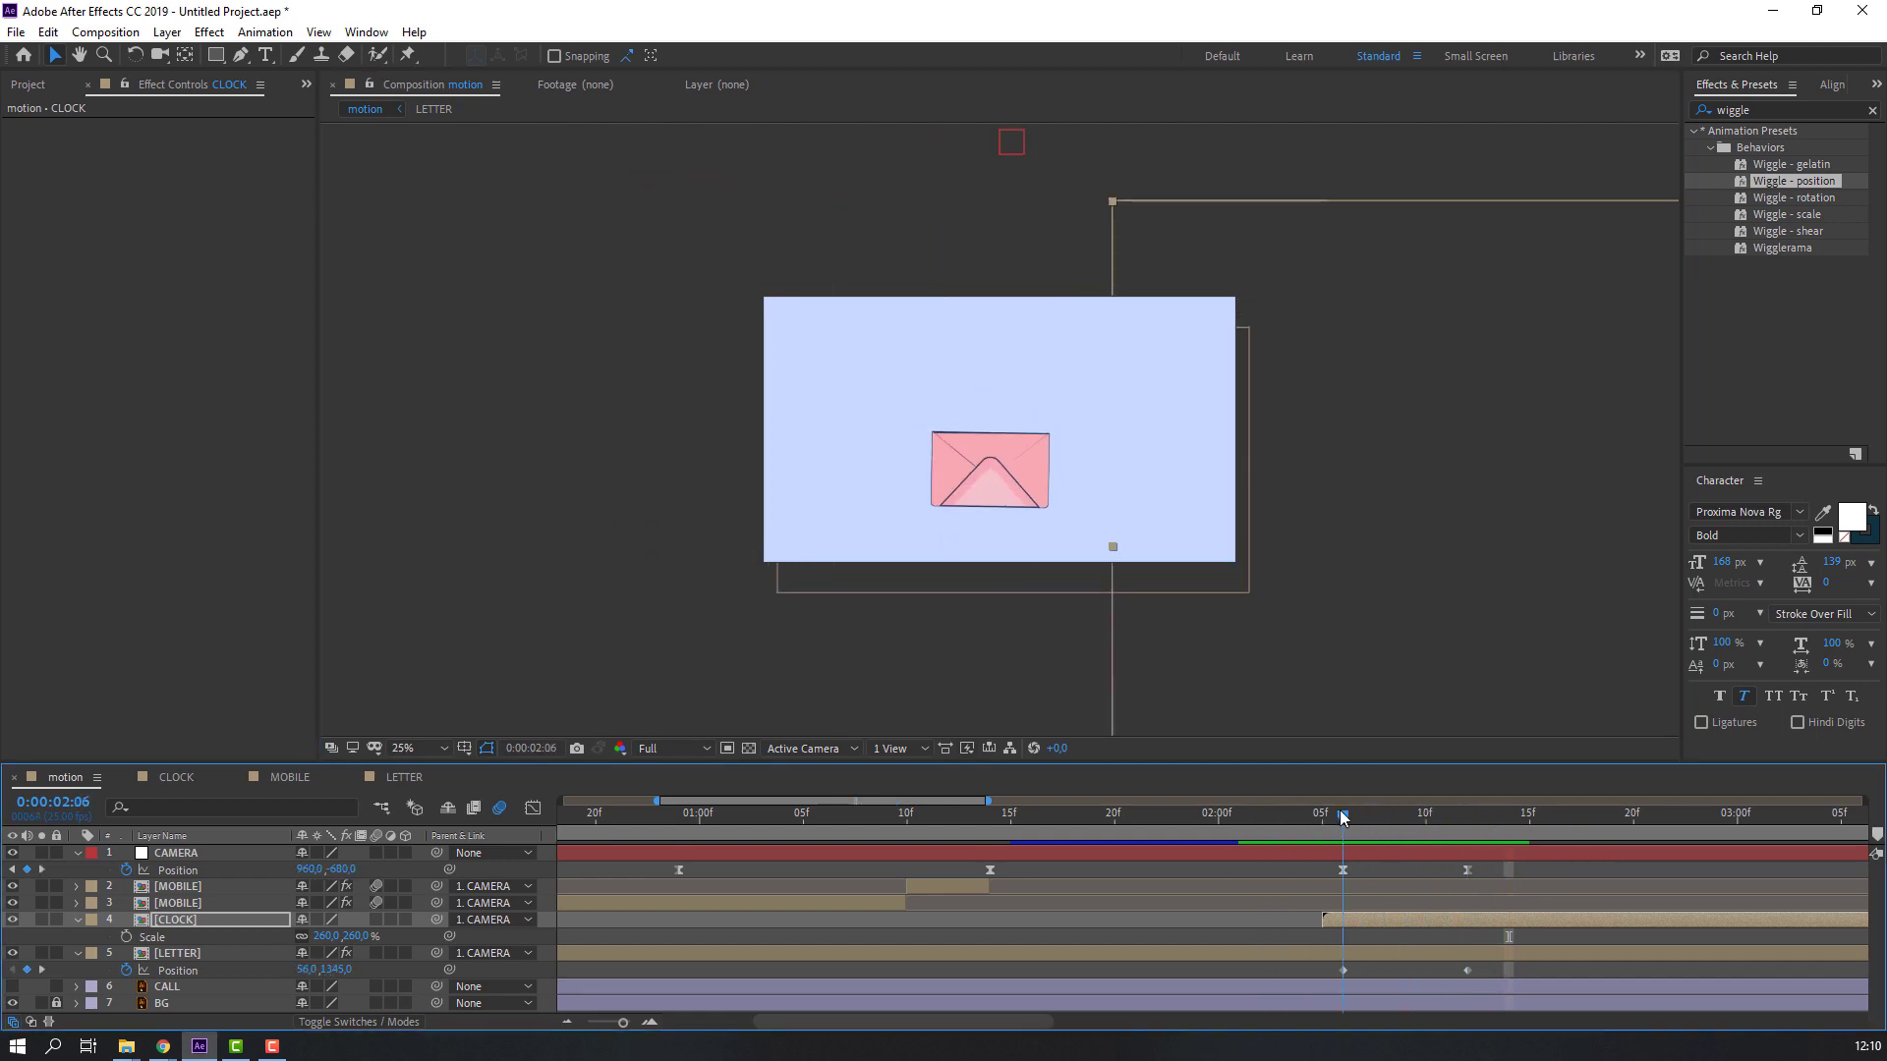
left_click(178, 954)
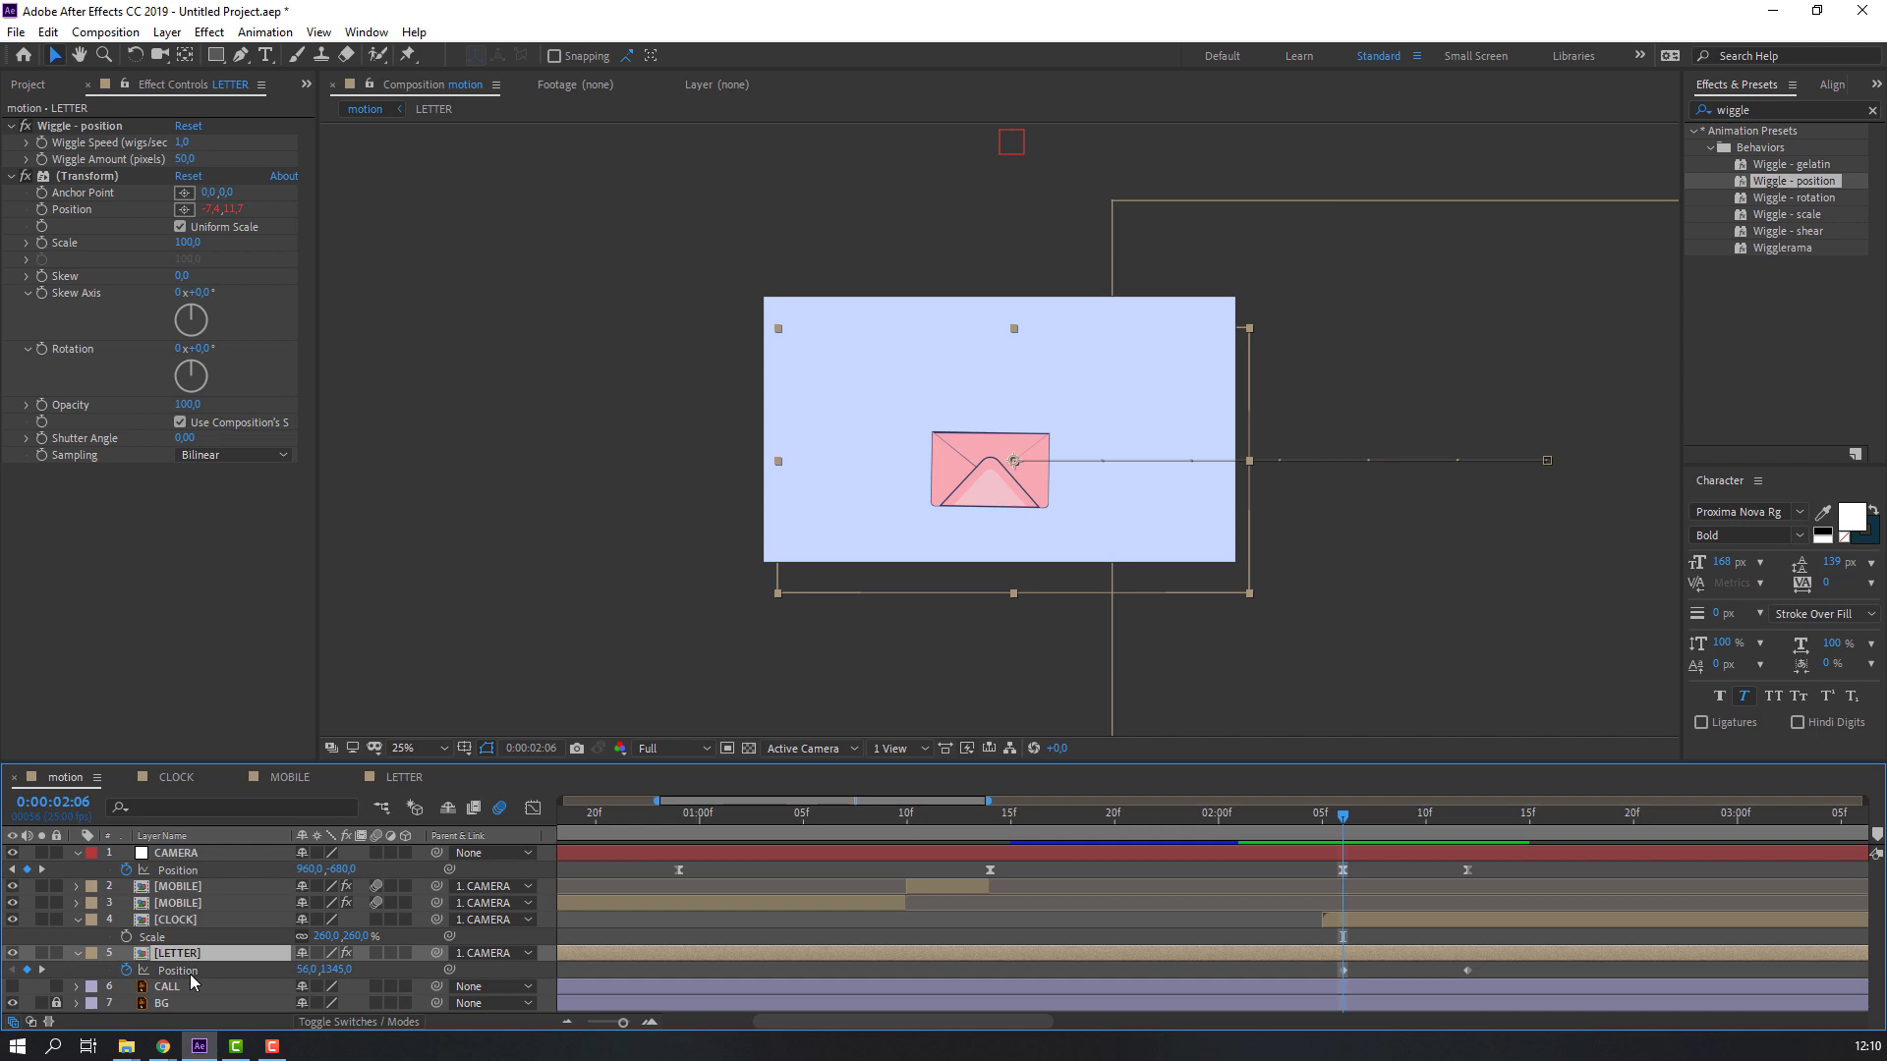
key("shift+s")
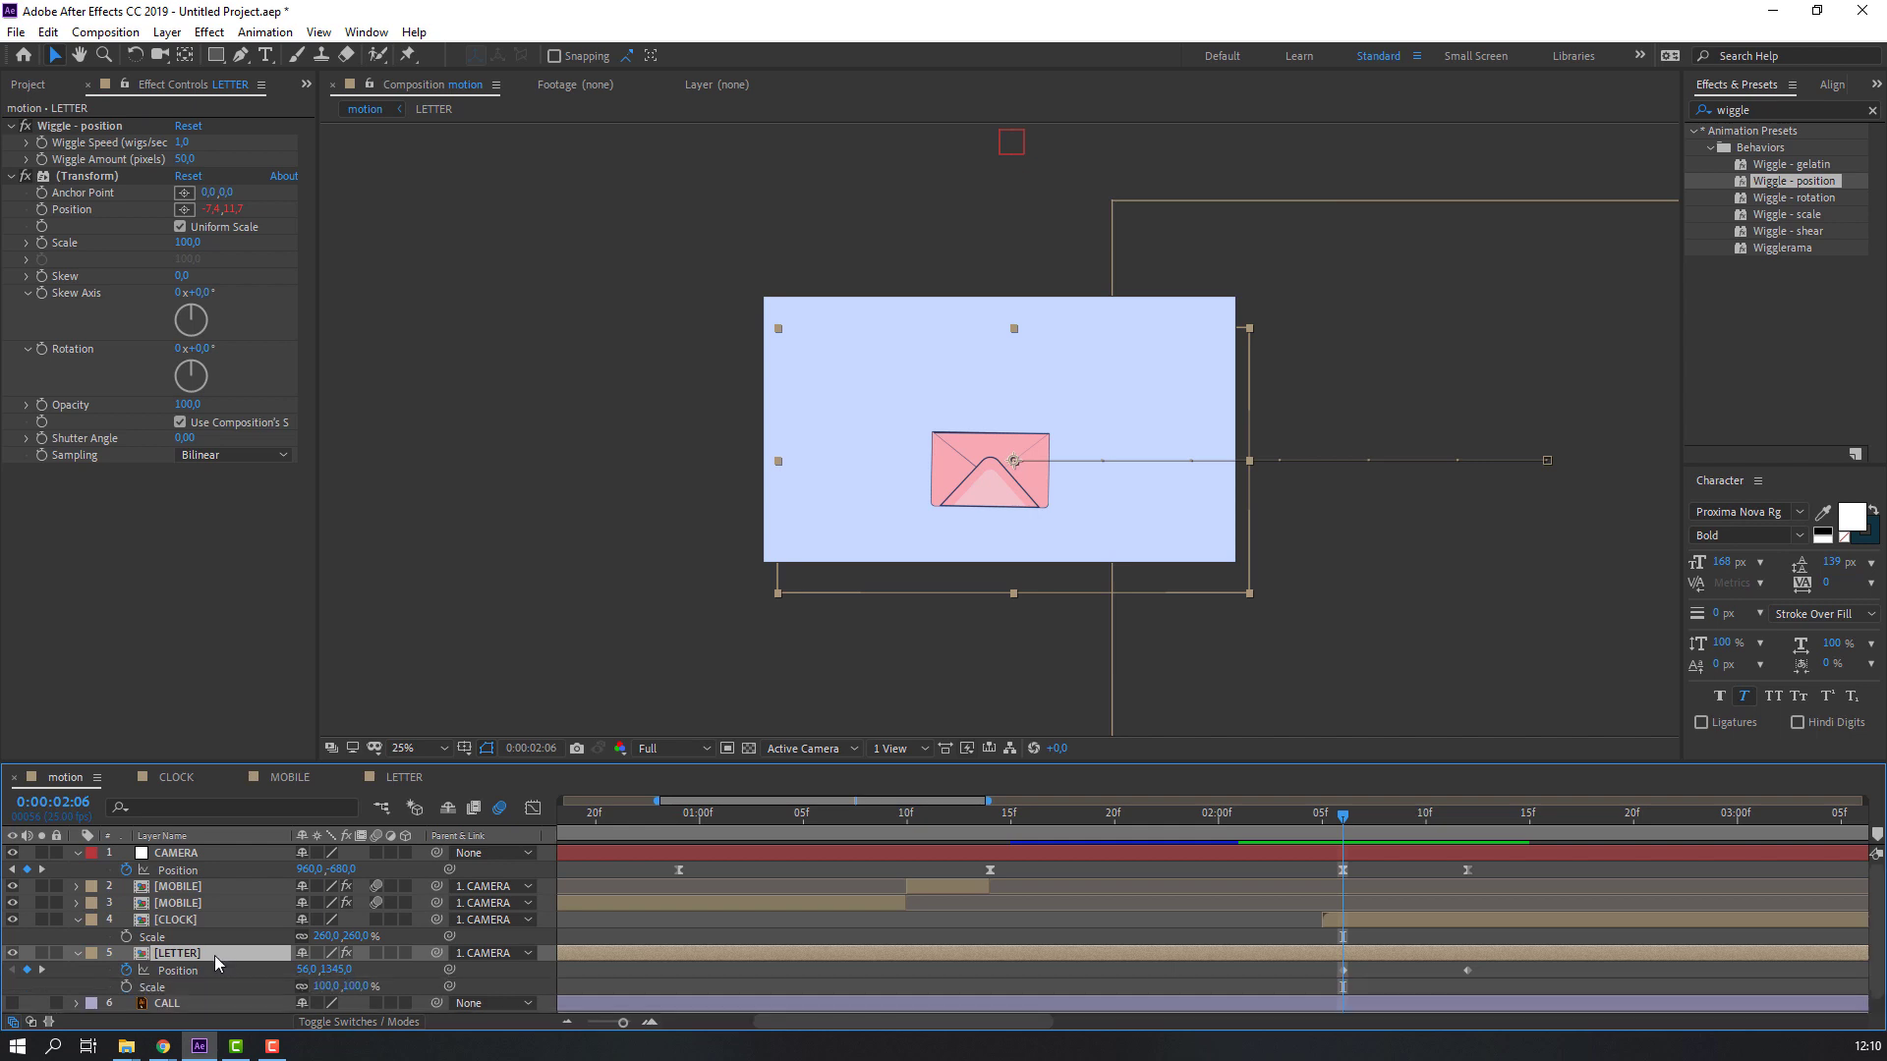
left_click(126, 987)
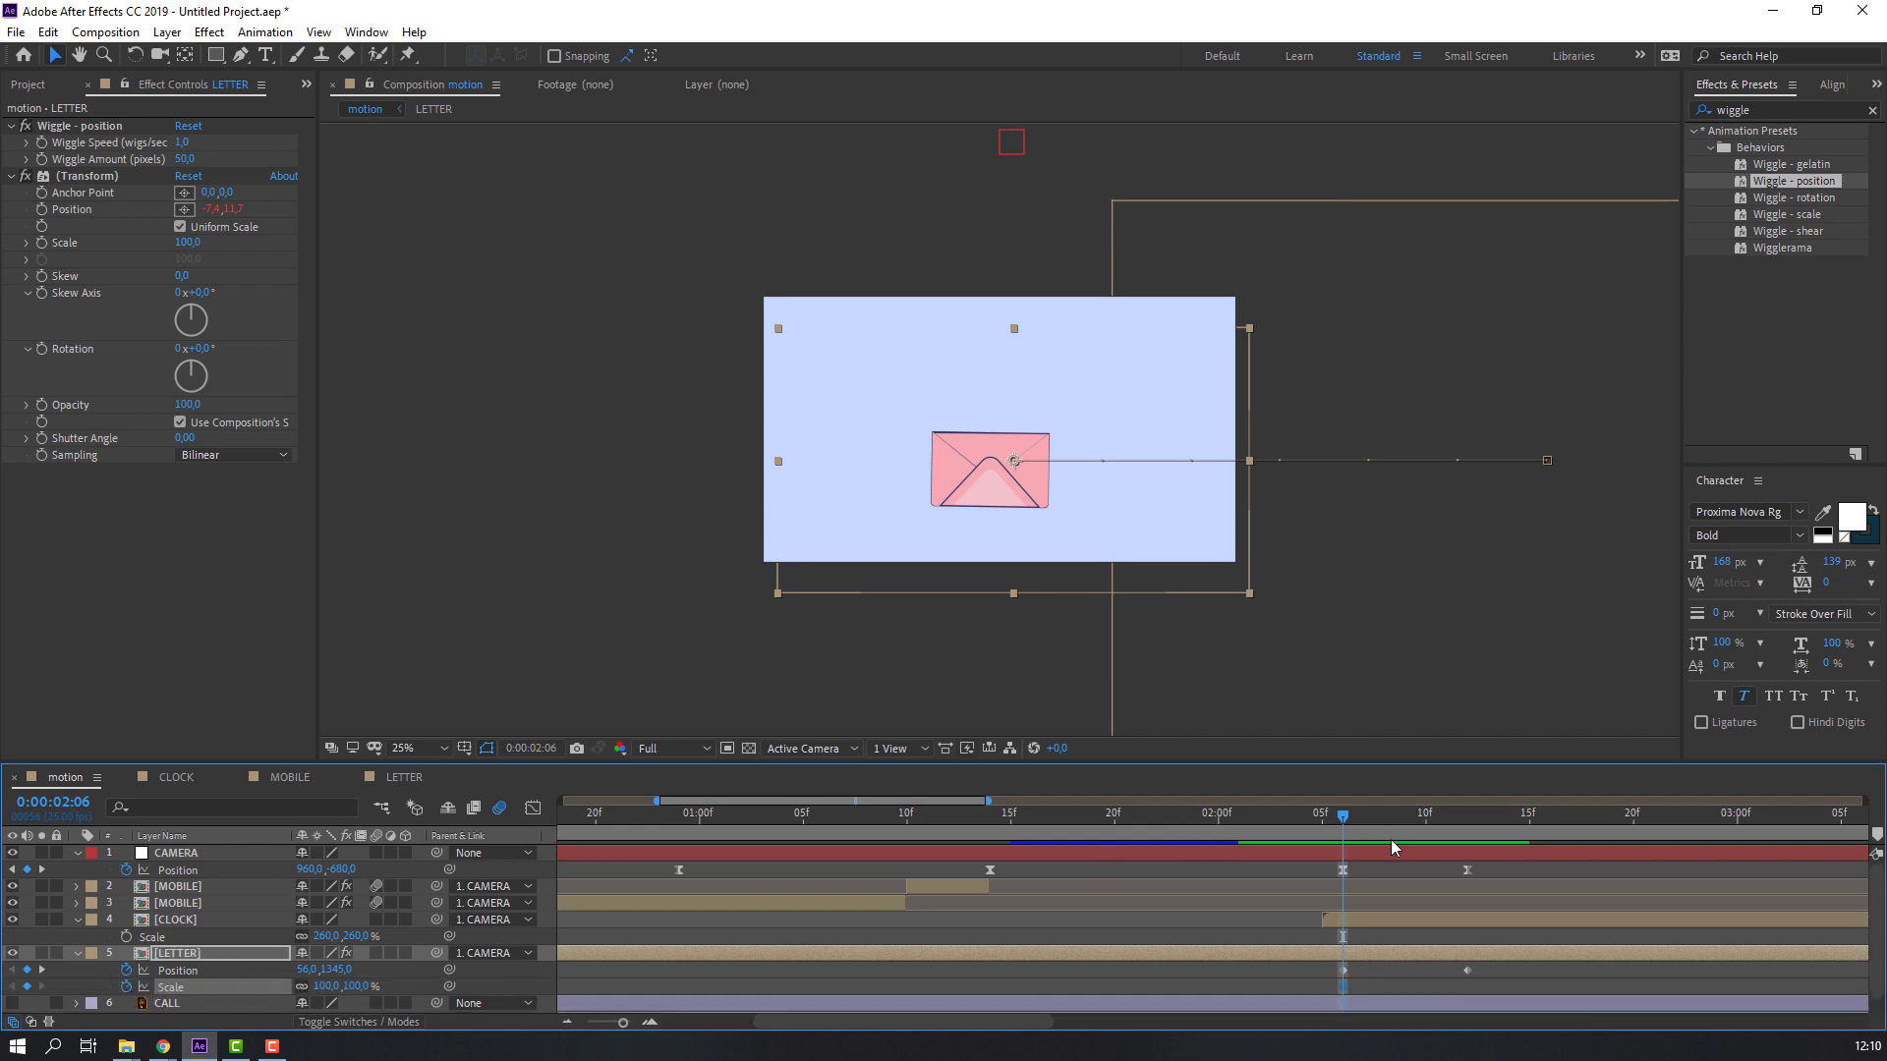
left_click_drag(1362, 821, 1447, 832)
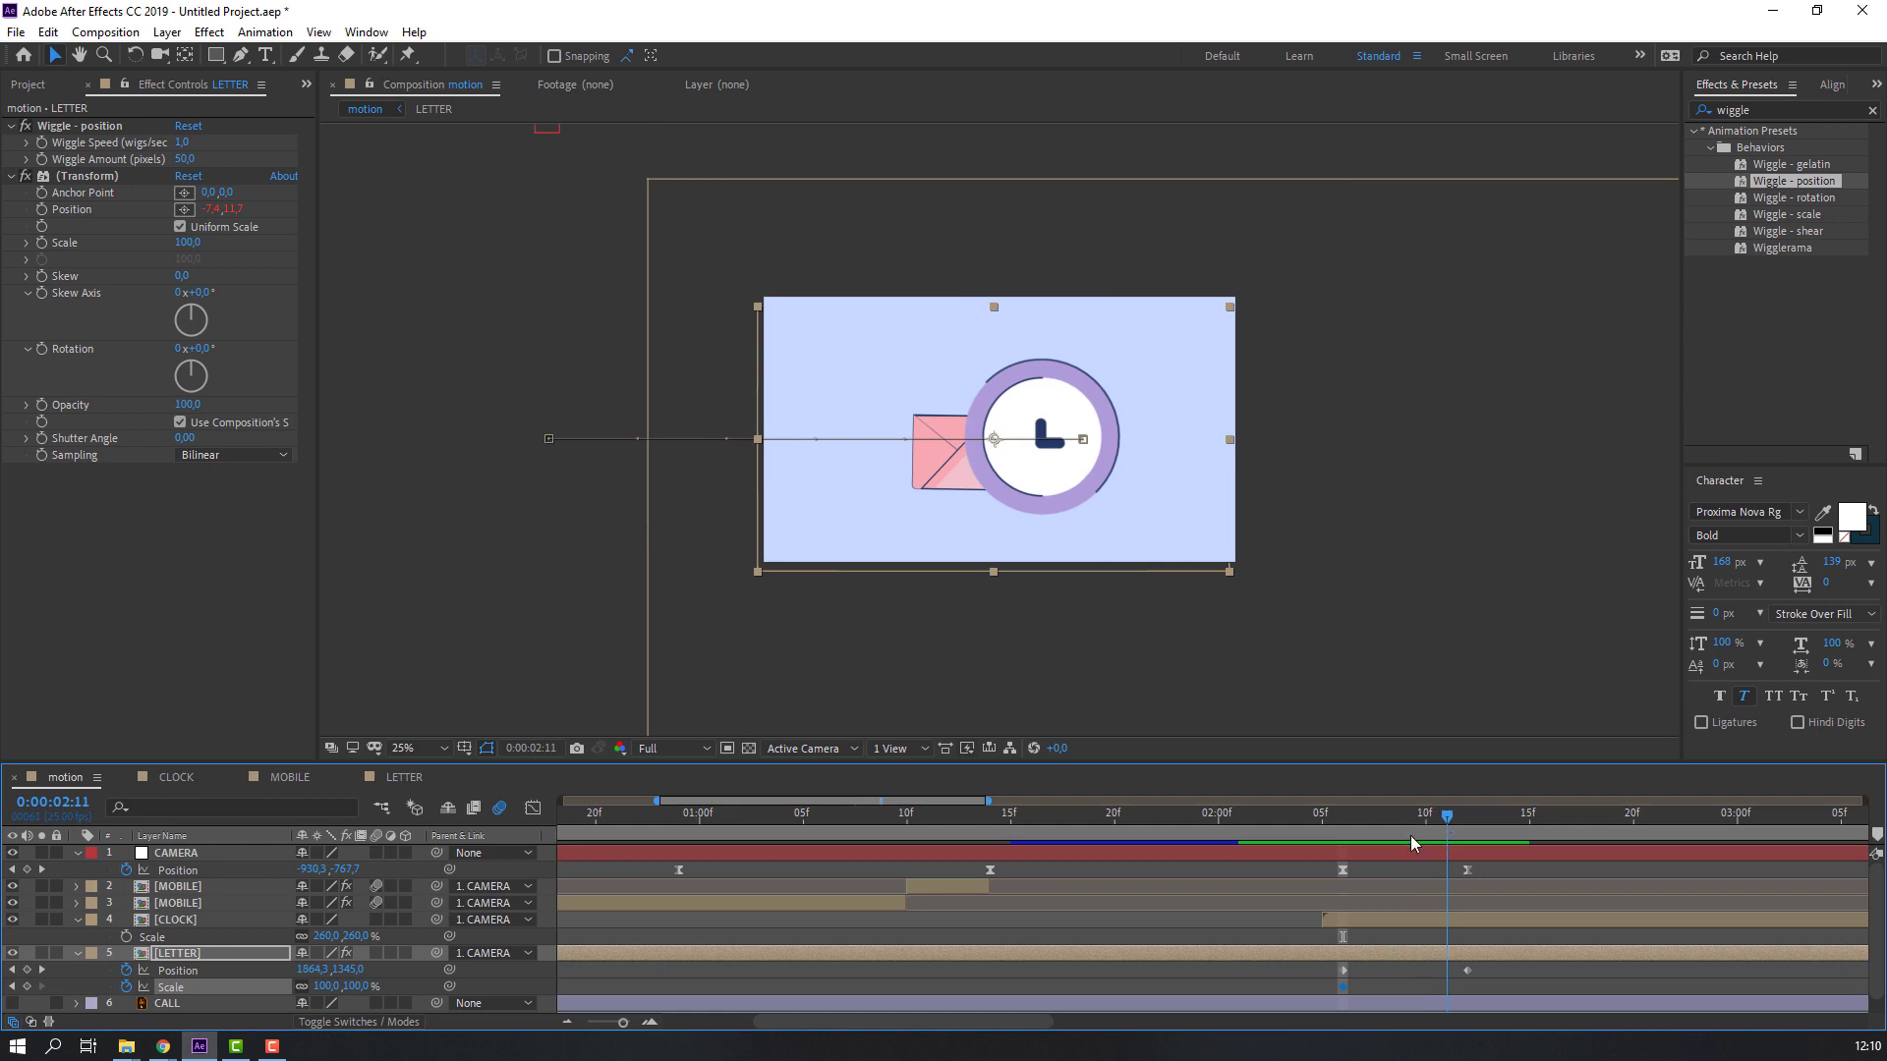
left_click(323, 986)
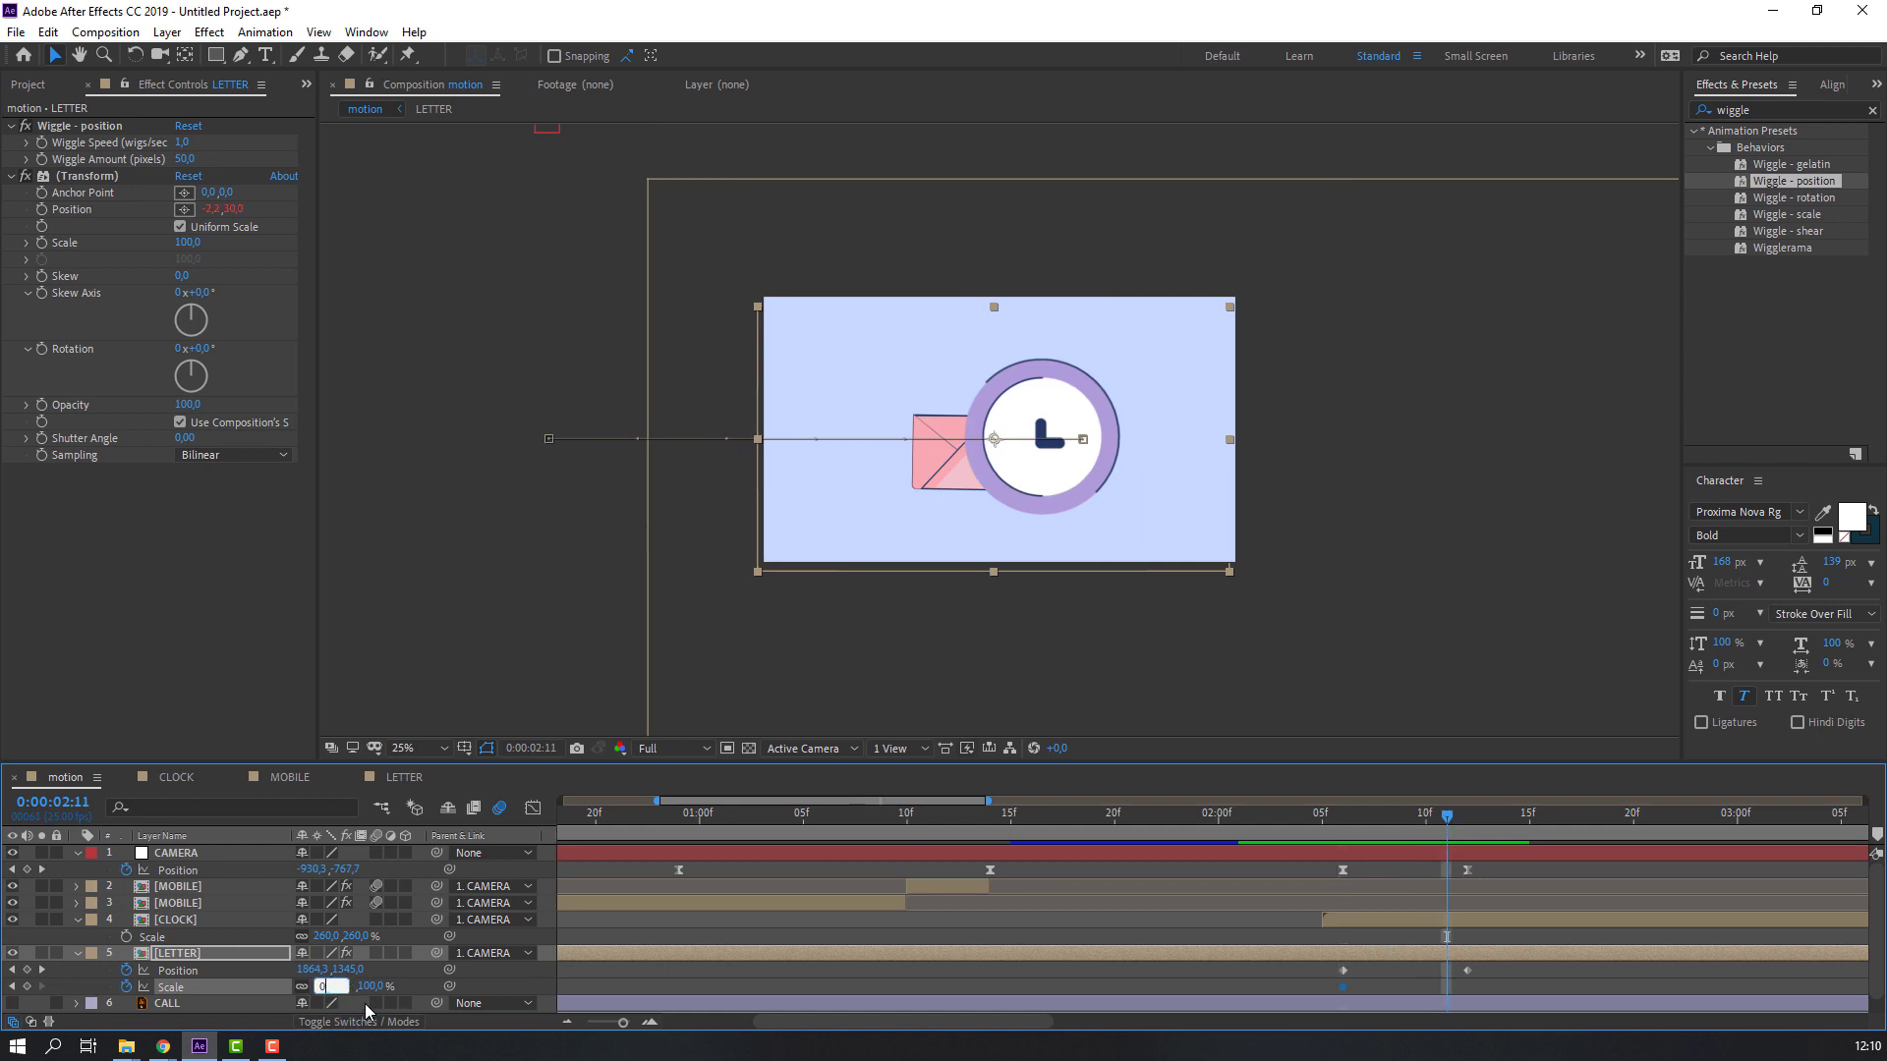
type("0")
key("Return")
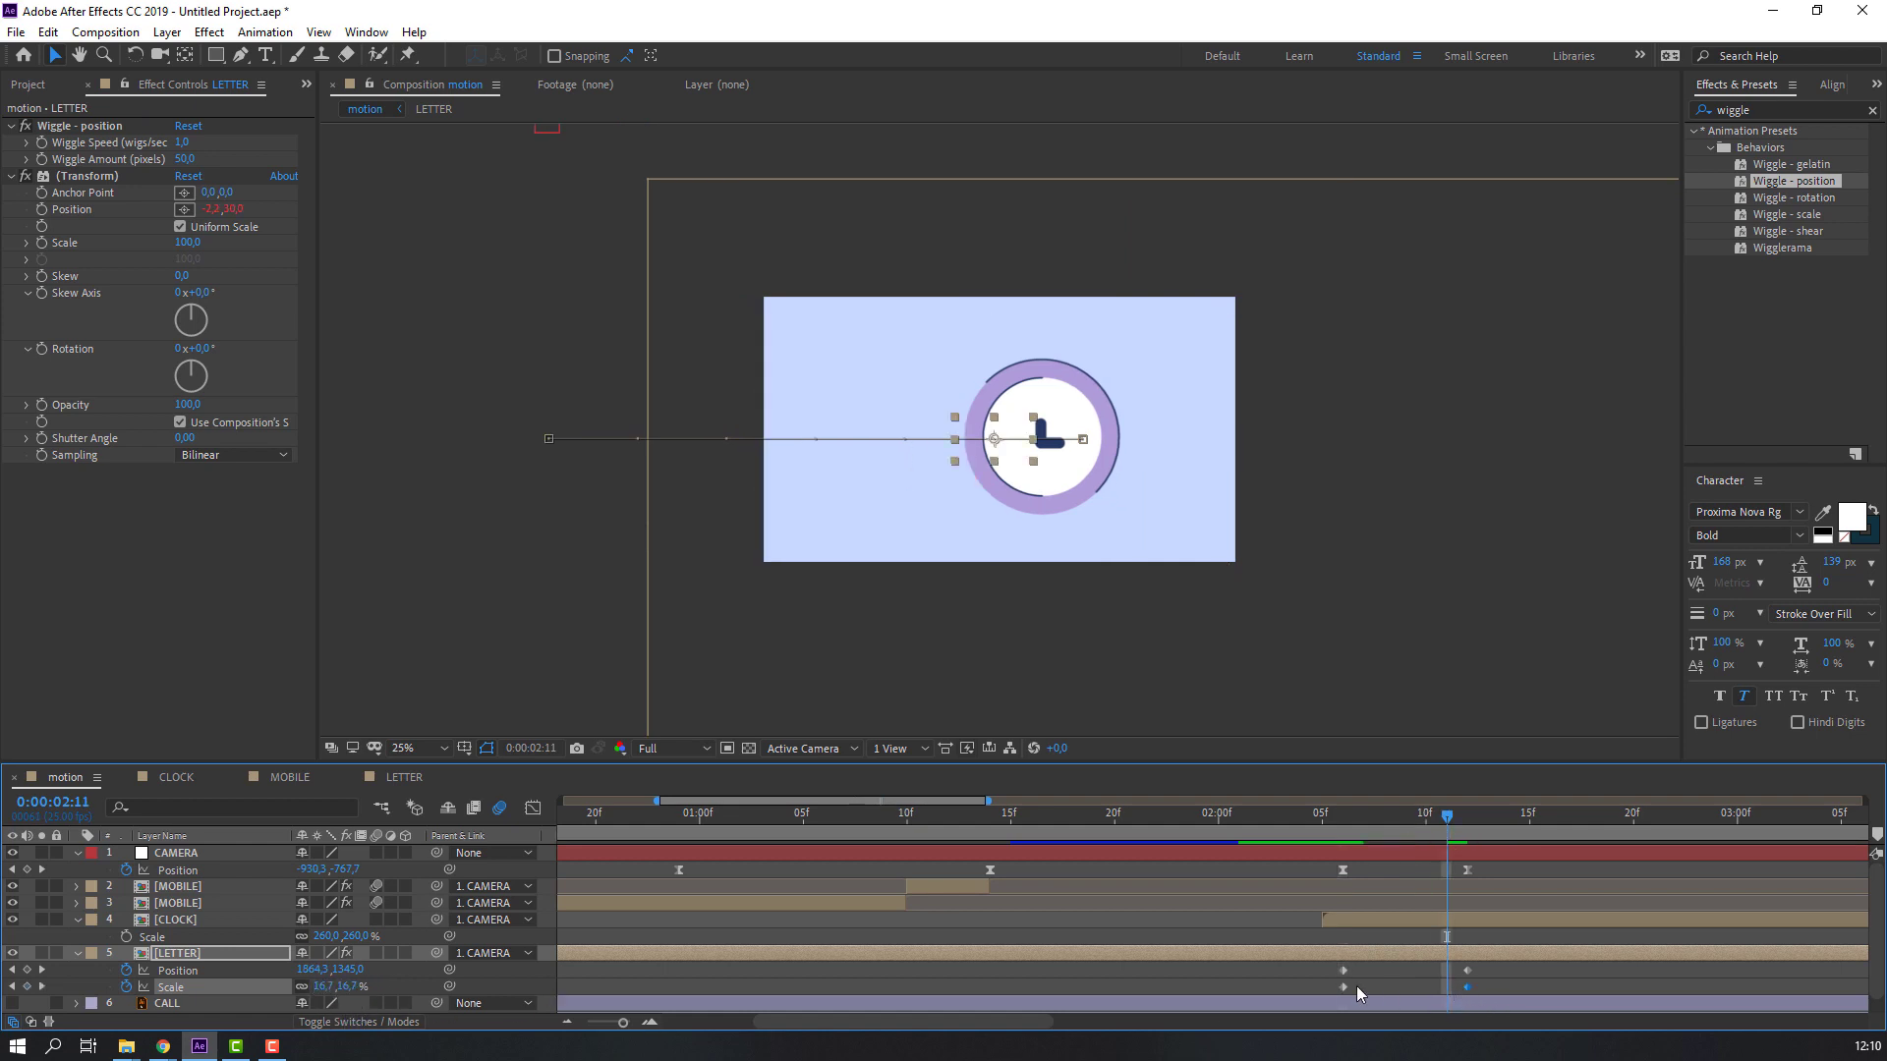
Shift LETTER's first Scale keyframe to about 0:00:02:10 and preview the letter-to-clock transition.
left_click_drag(1378, 986, 1405, 985)
left_click_drag(1307, 815, 1436, 847)
left_click_drag(1403, 987, 1448, 987)
left_click_drag(1396, 815, 1266, 835)
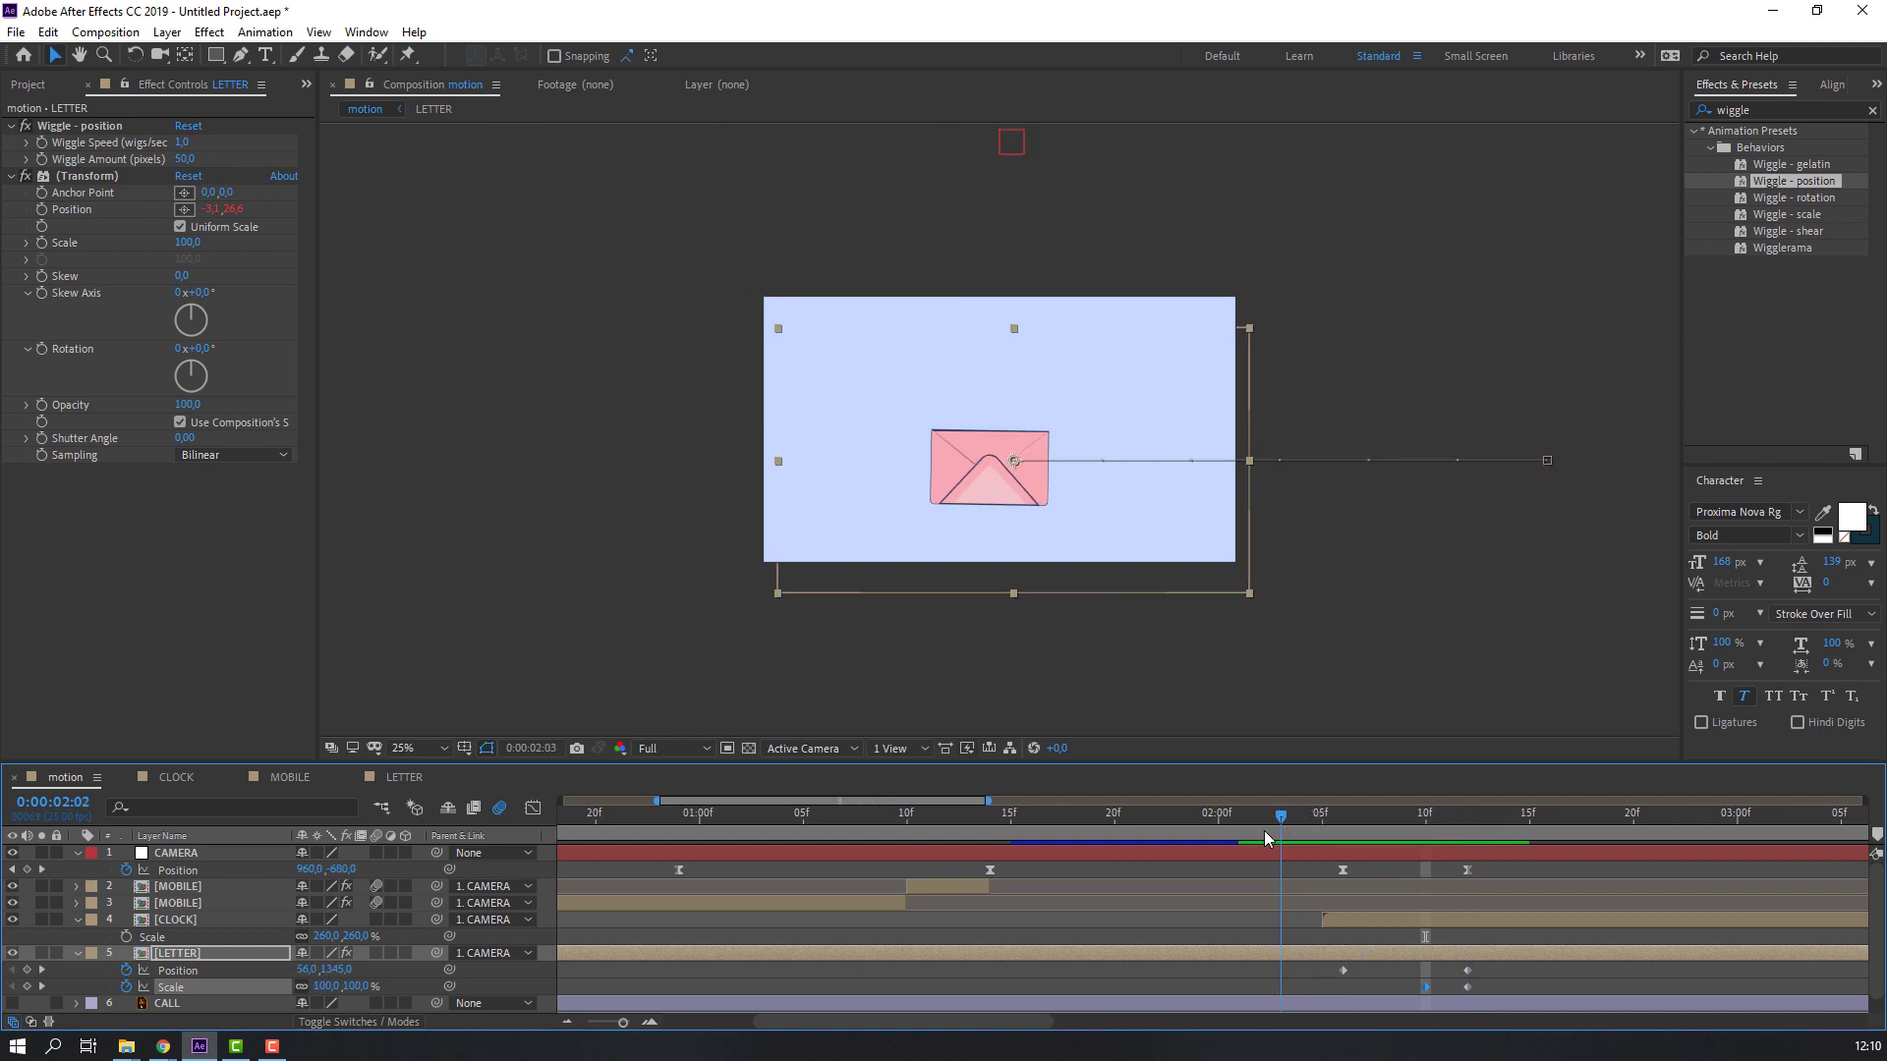
key("minus")
key("minus")
key("minus")
key("space")
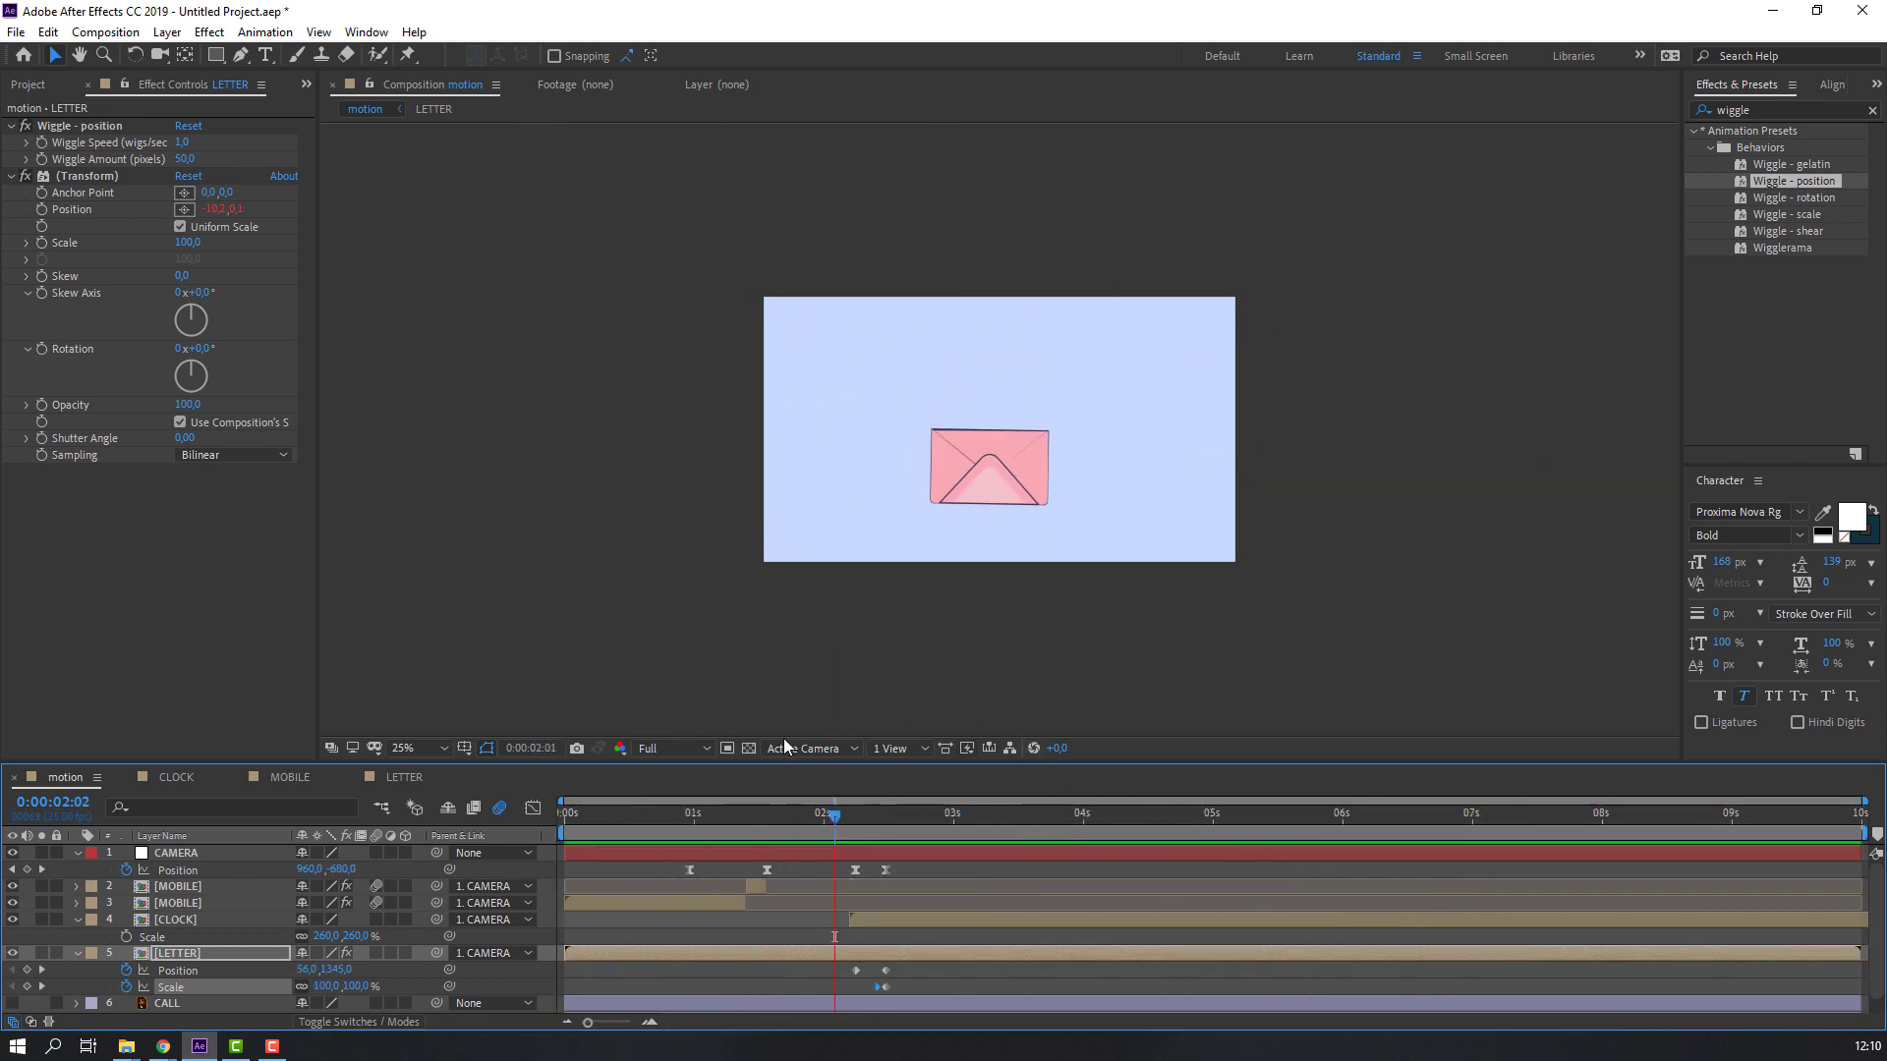
key("space")
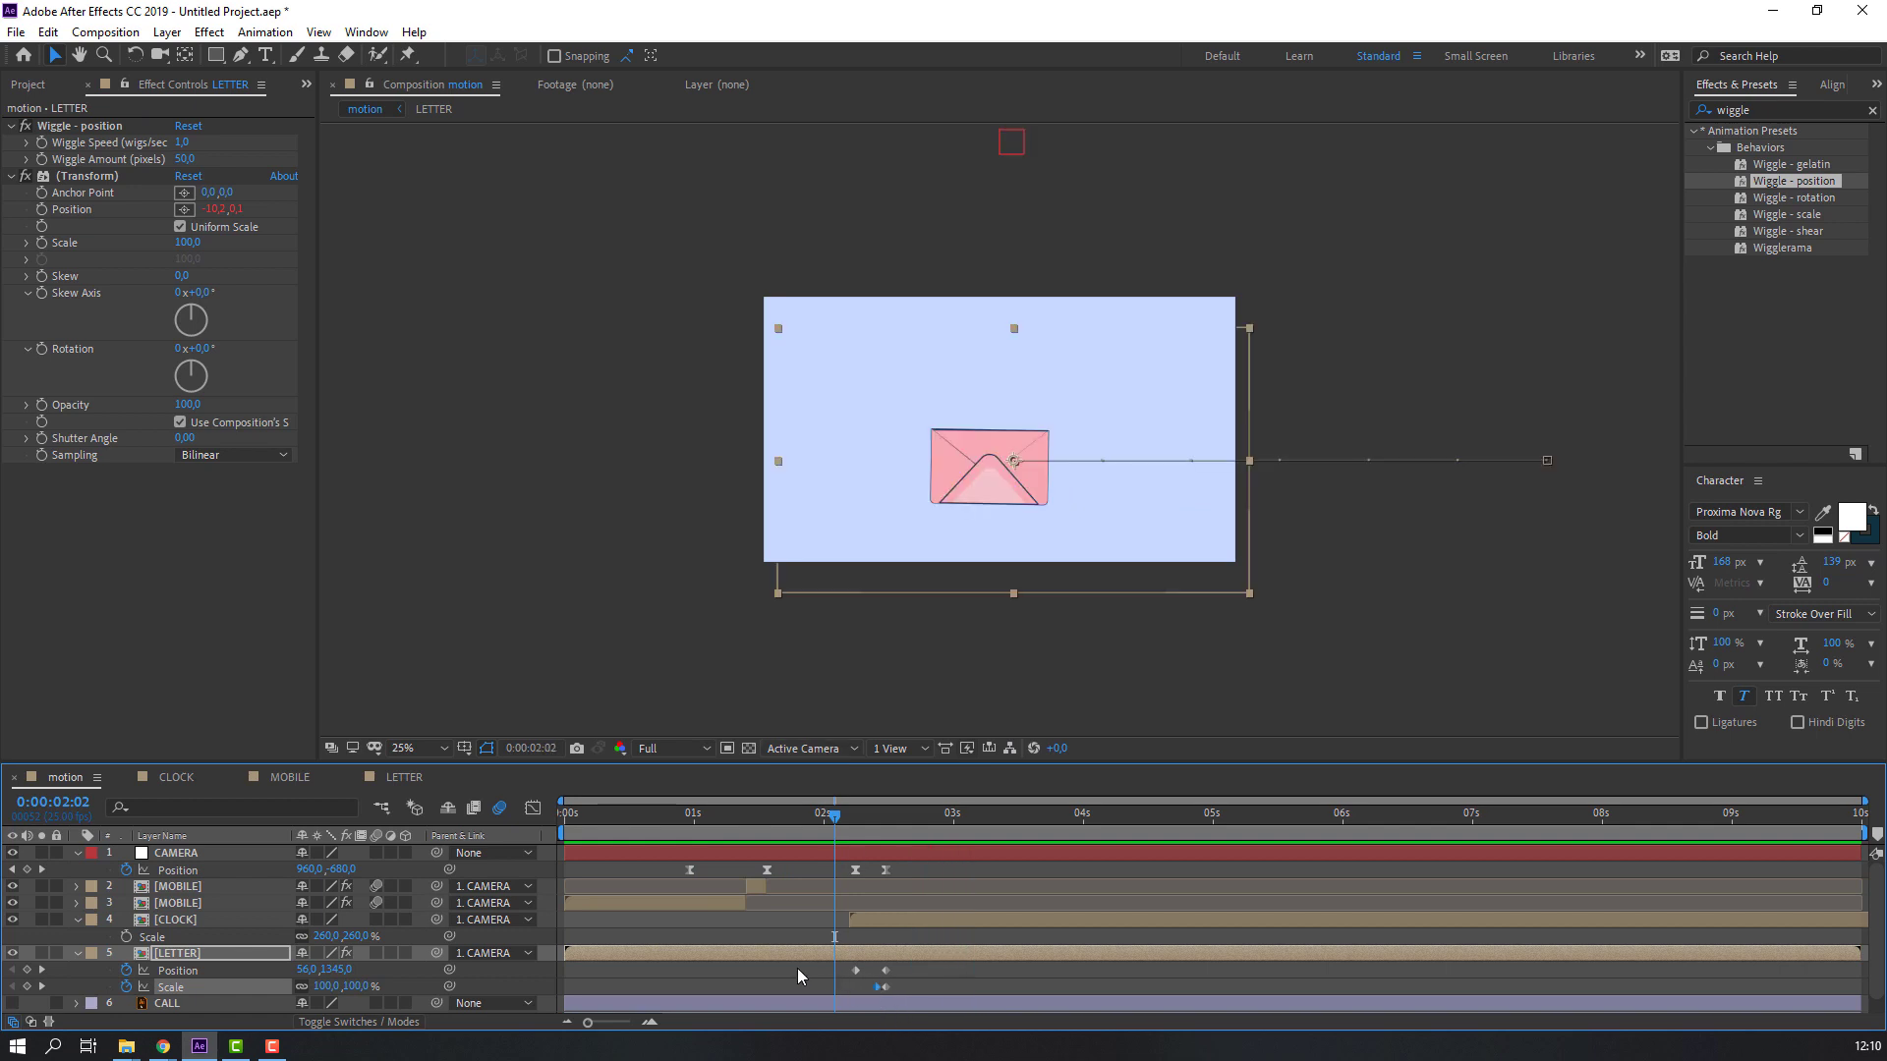
Shift CAMERA's last Position keyframe and LETTER's end keyframes so the move finishes at about 0:00:02:15, and preview it.
scroll(910, 884, "up", 3)
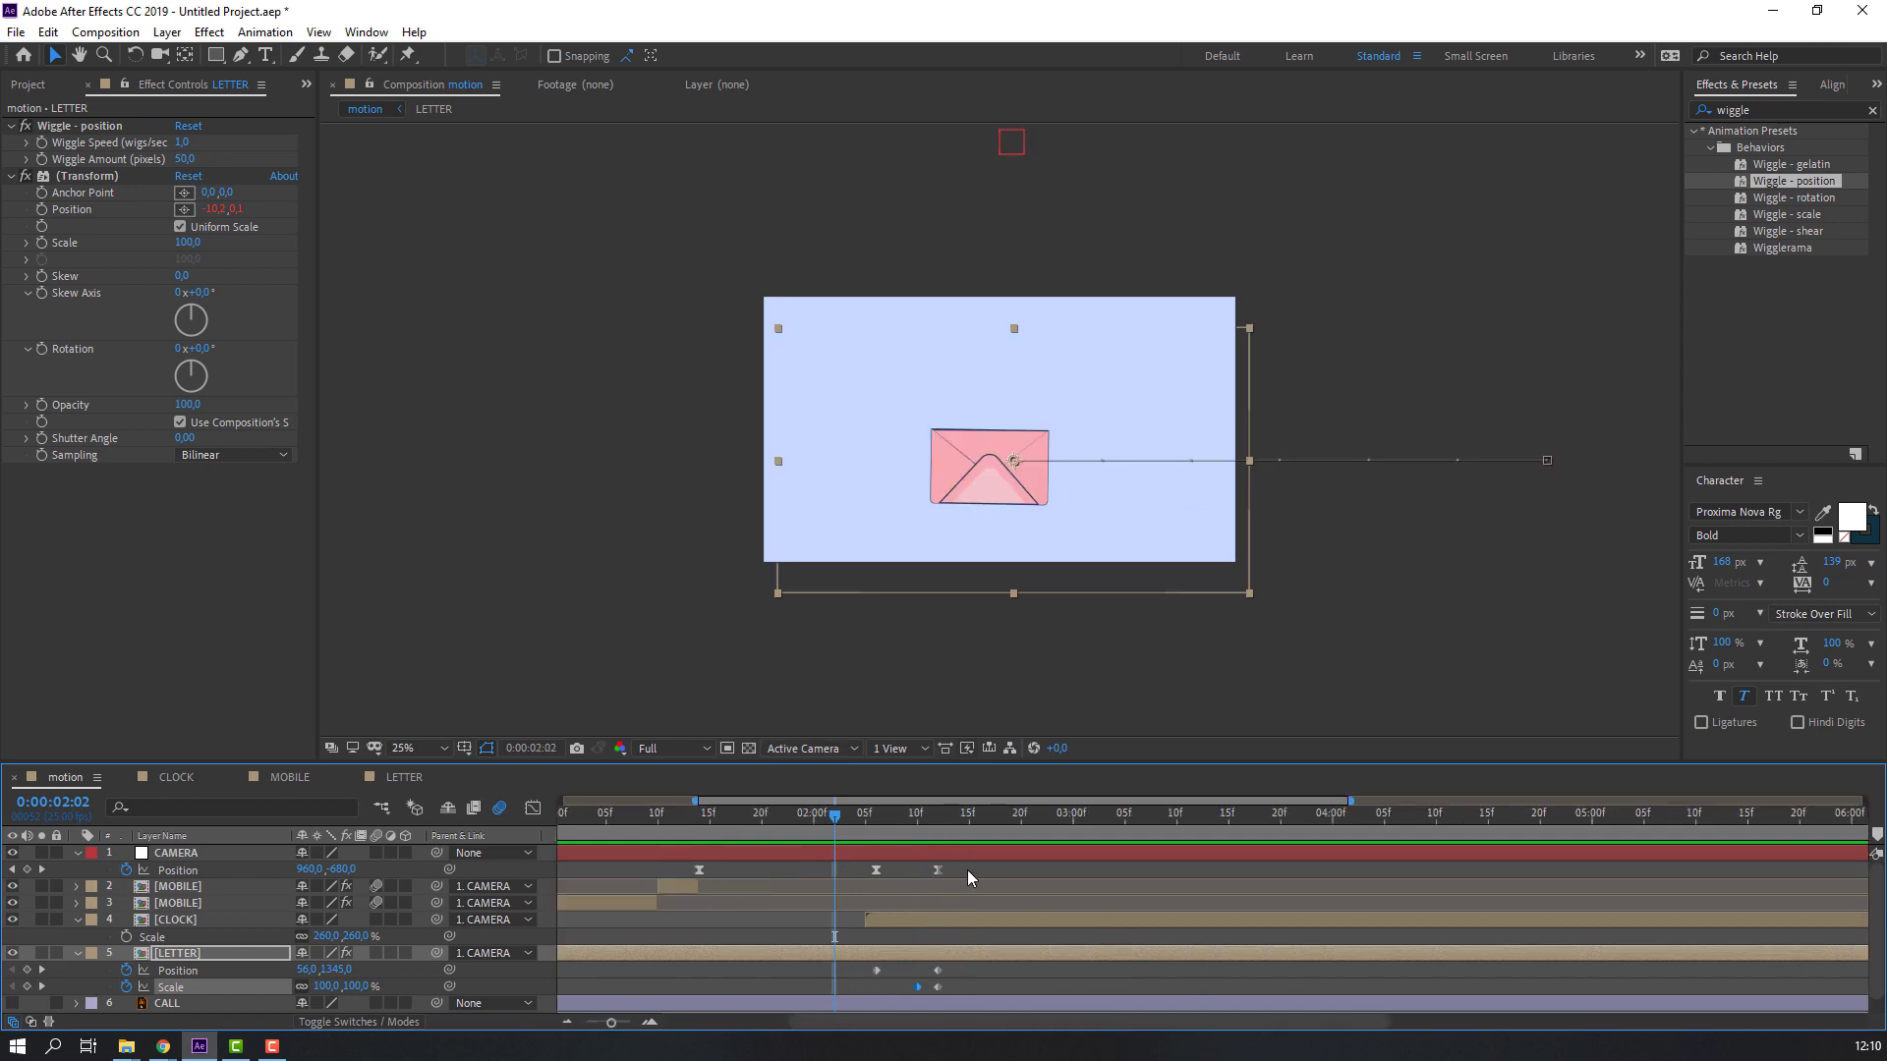
left_click_drag(967, 869, 949, 988)
left_click(746, 815)
key("space")
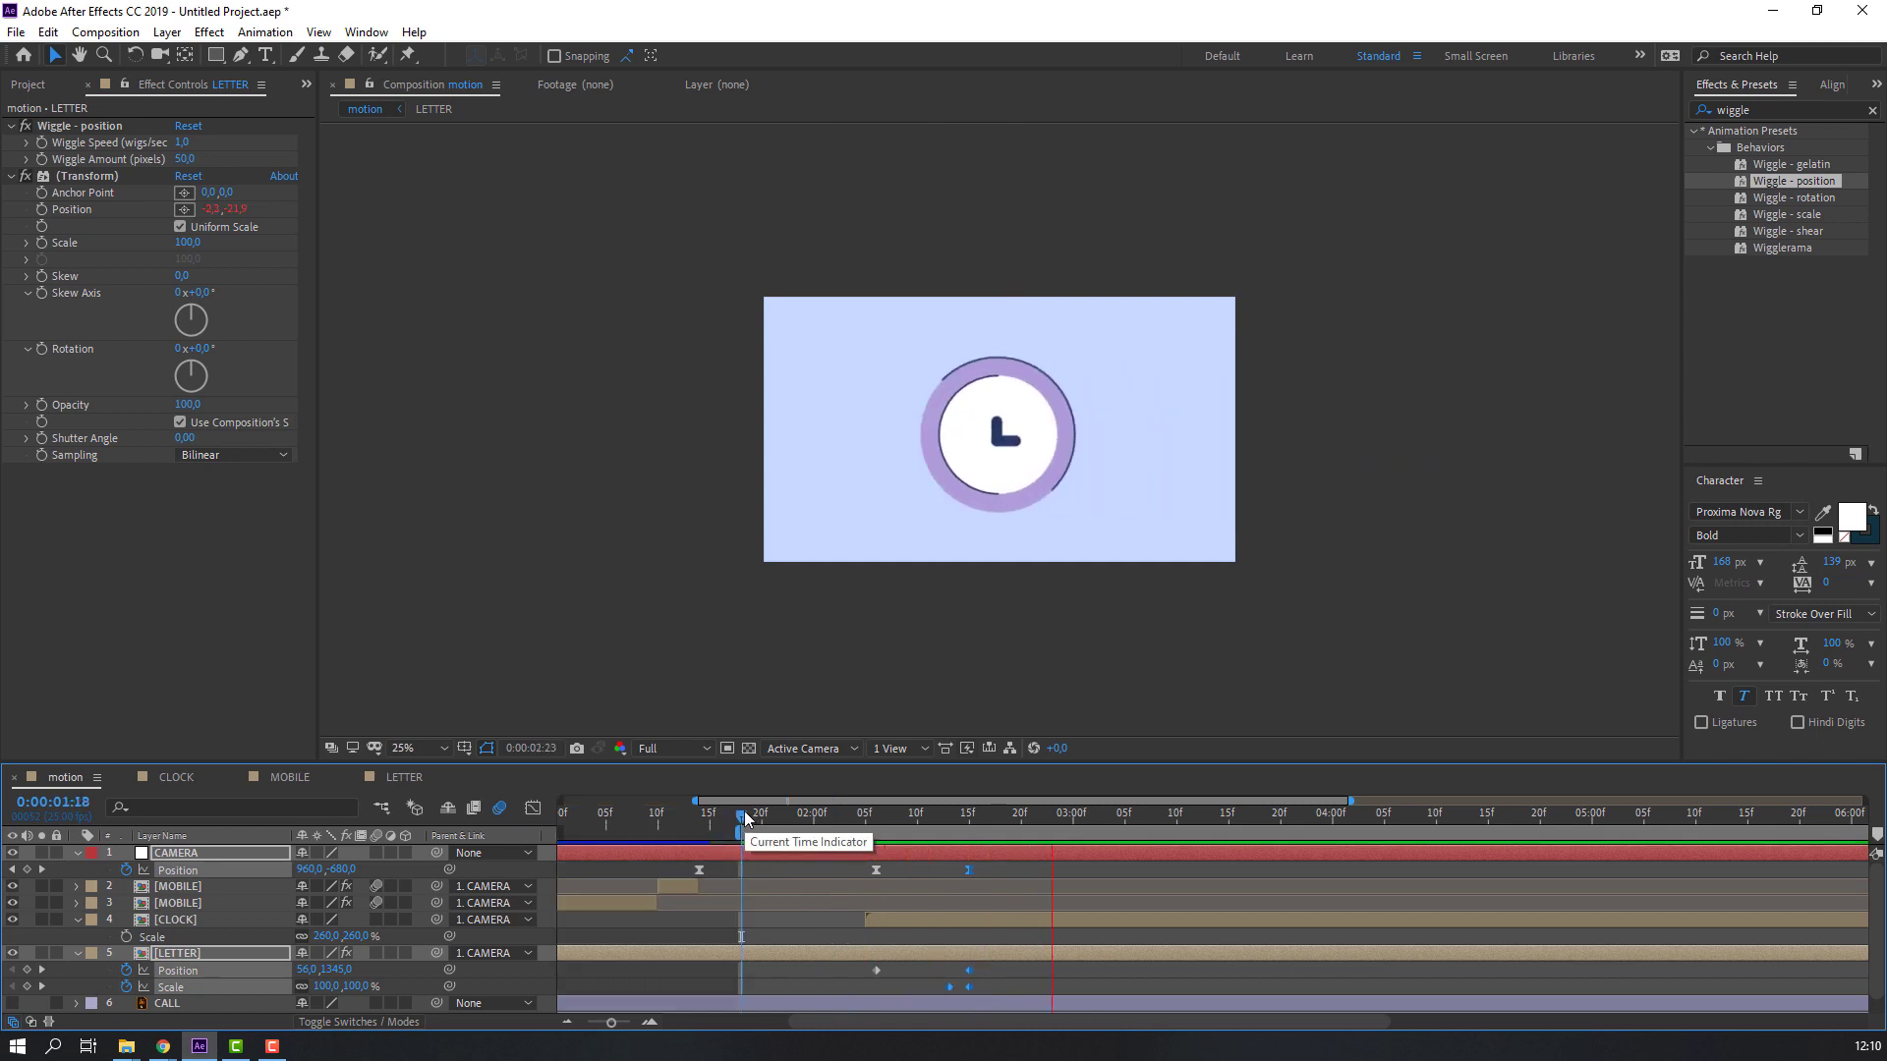
Apply Easy Ease to LETTER's Position and Scale keyframes and preview the transition.
left_click_drag(996, 966, 875, 987)
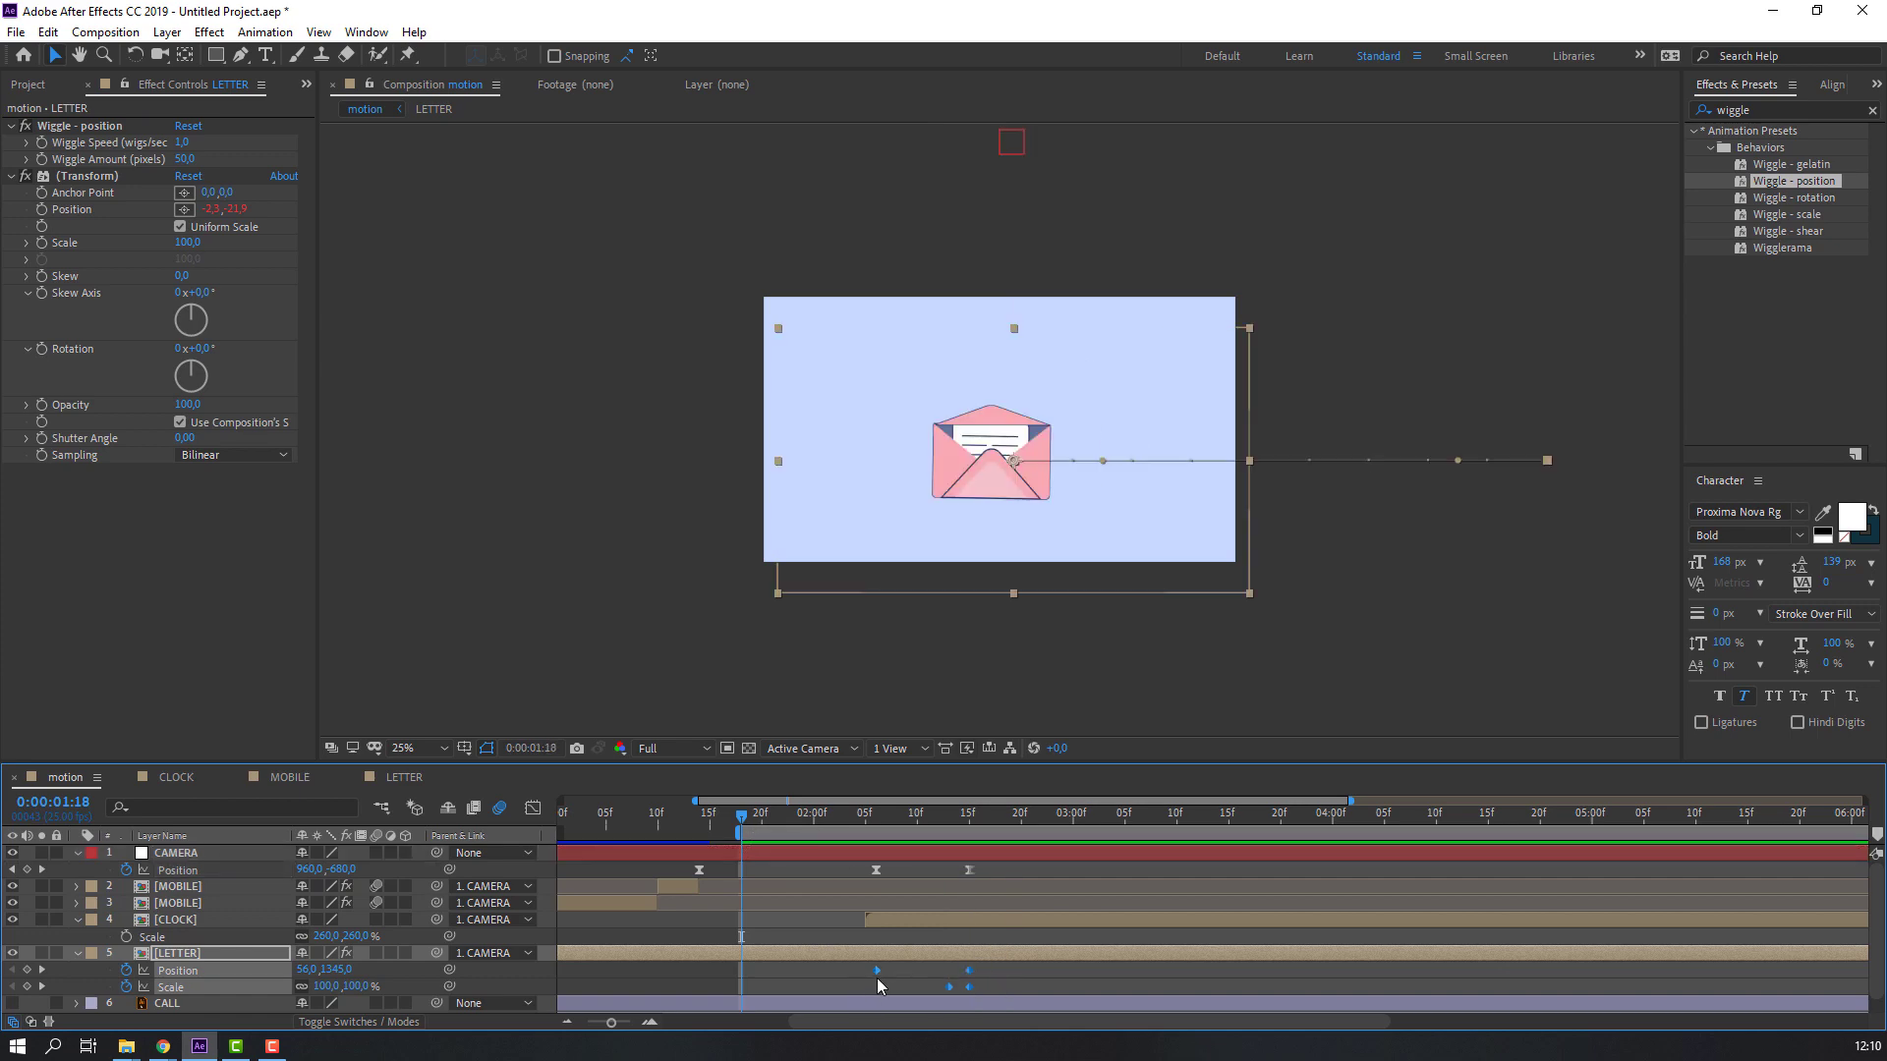
right_click(877, 971)
mouse_move(1041, 957)
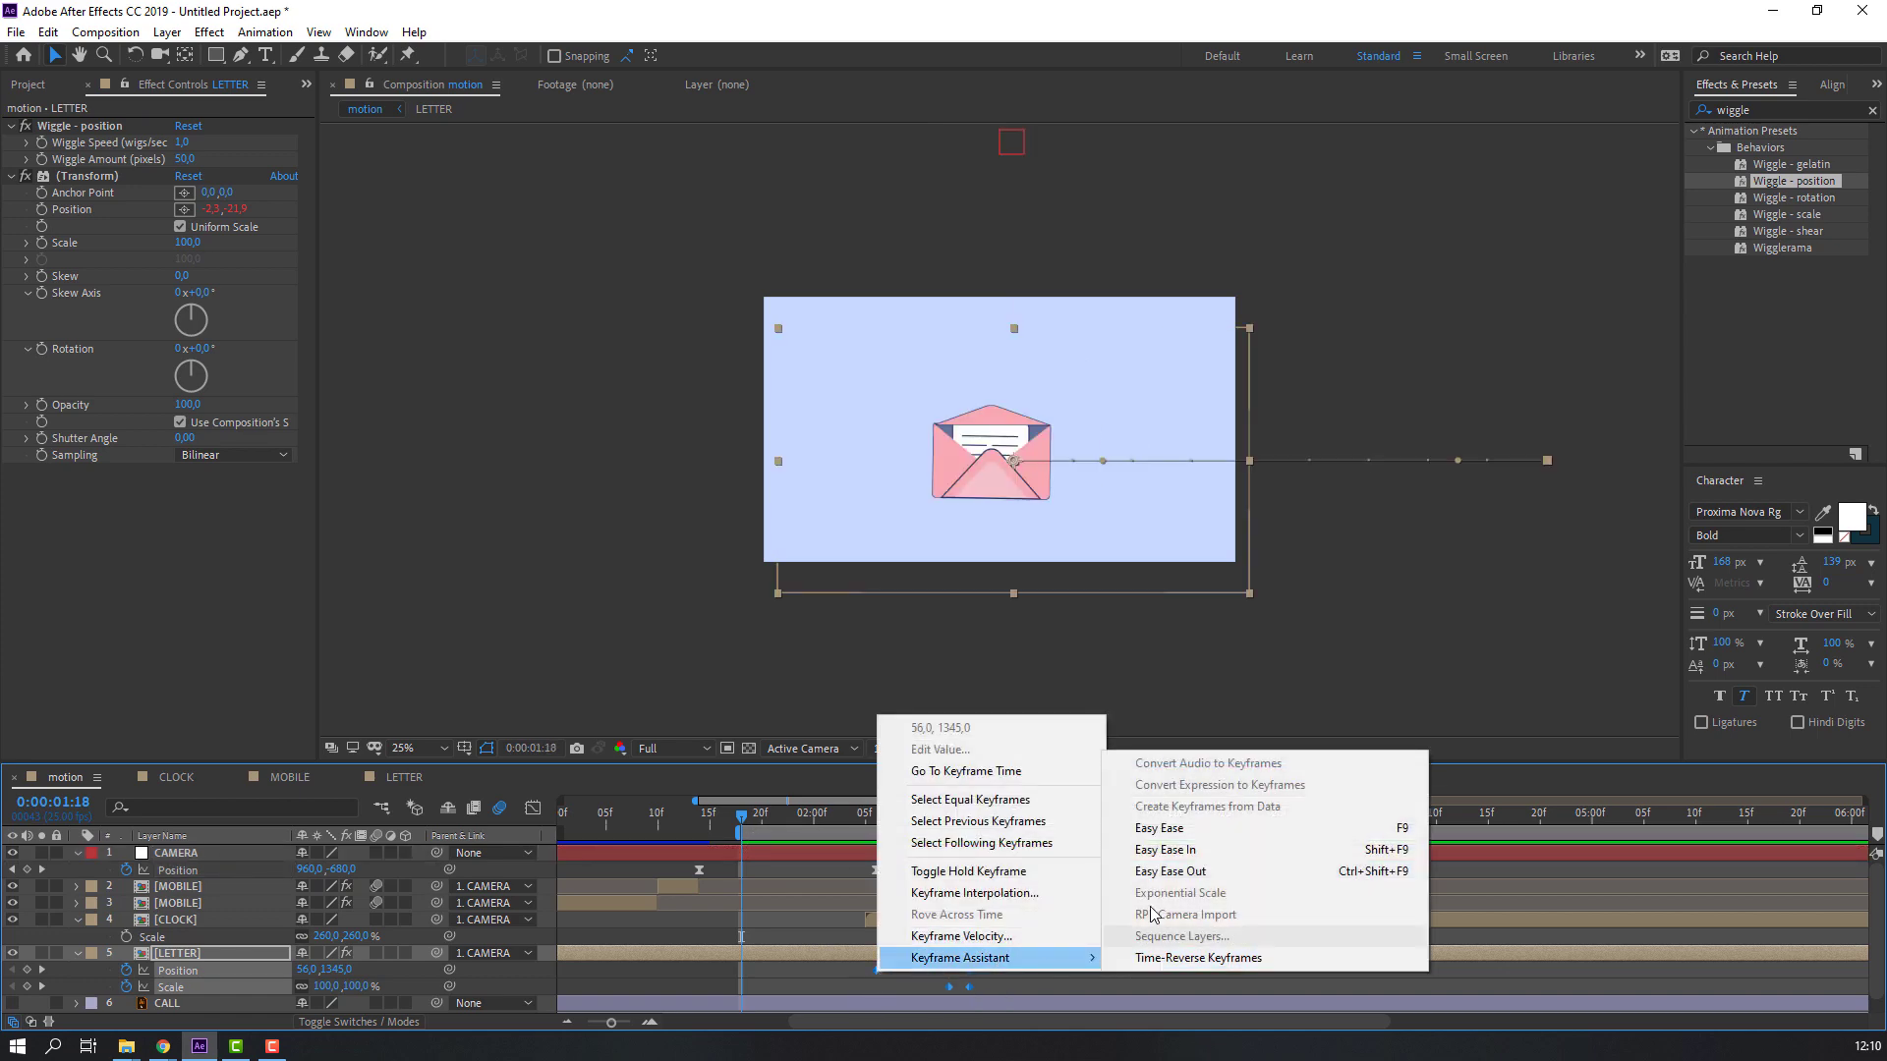
left_click(1166, 837)
key("space")
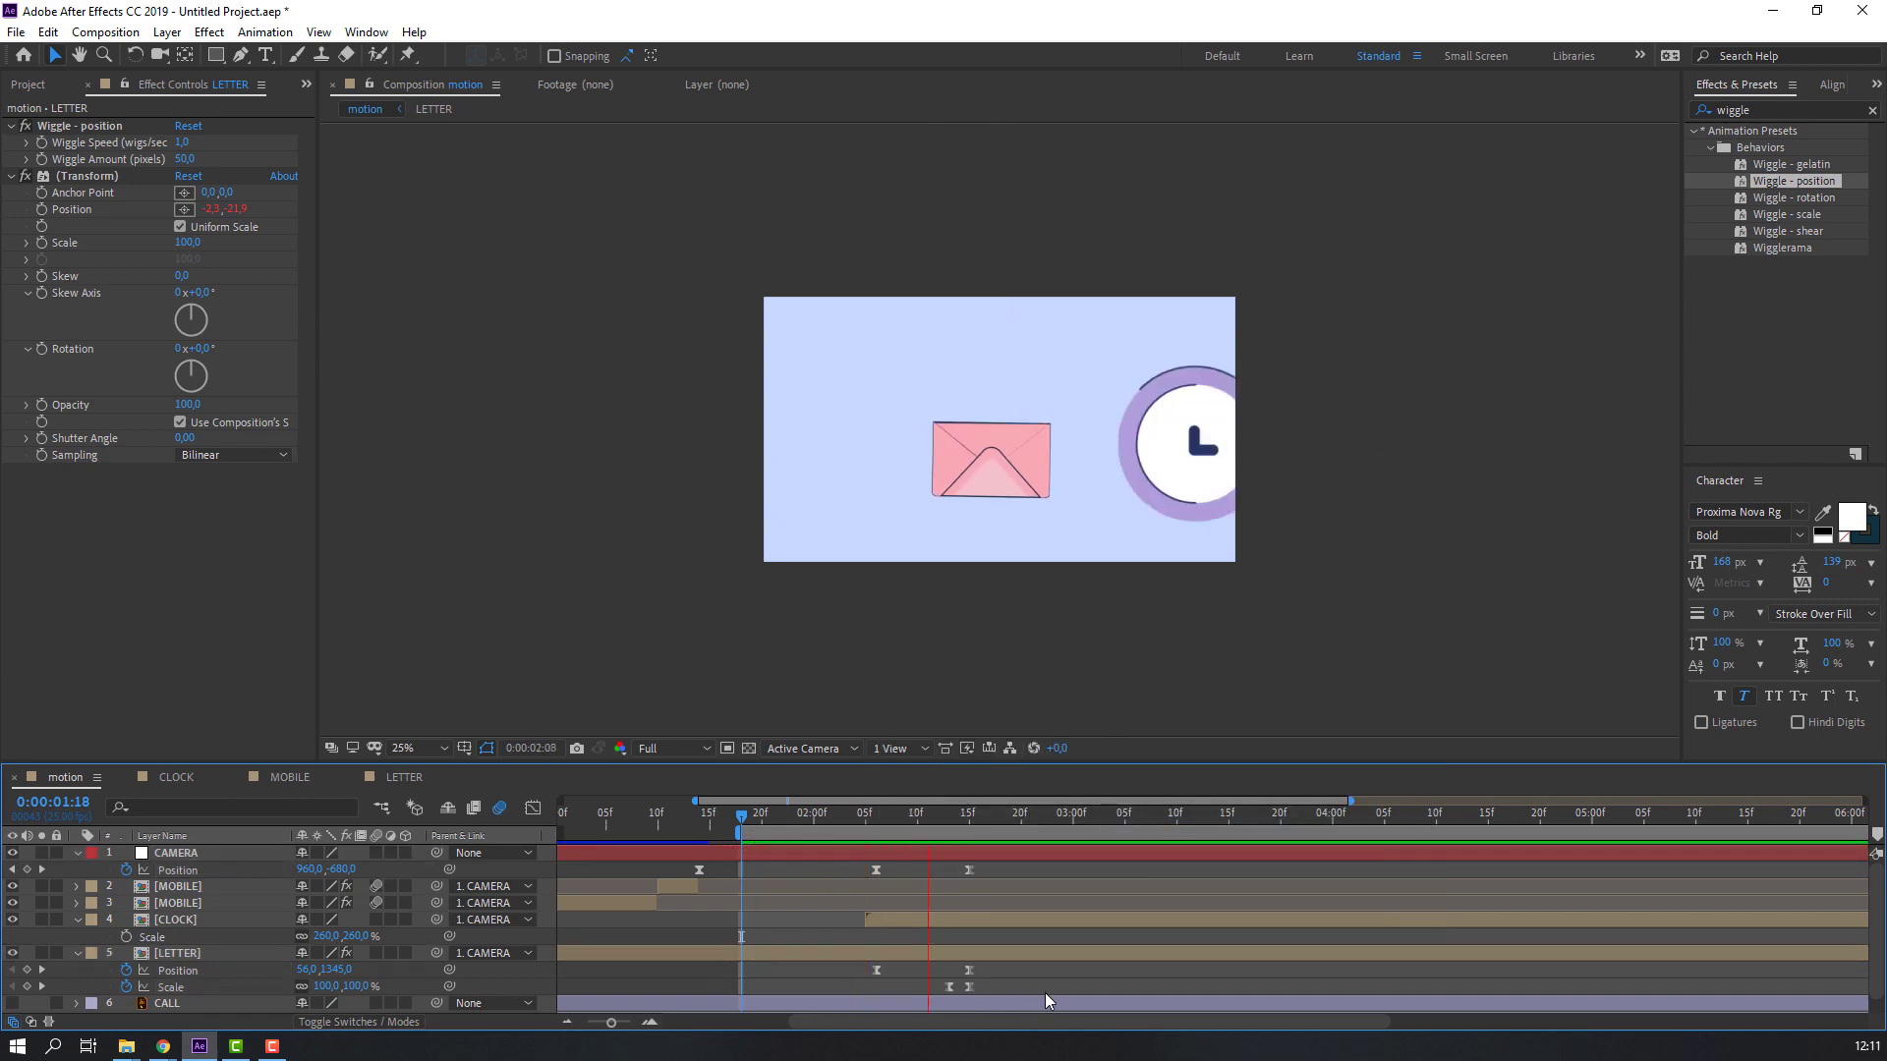
key("space")
Reshape the speed curve of LETTER's Position keyframes in the Graph Editor so the slide starts fast and slows gradually.
left_click_drag(841, 804, 896, 832)
left_click(855, 818)
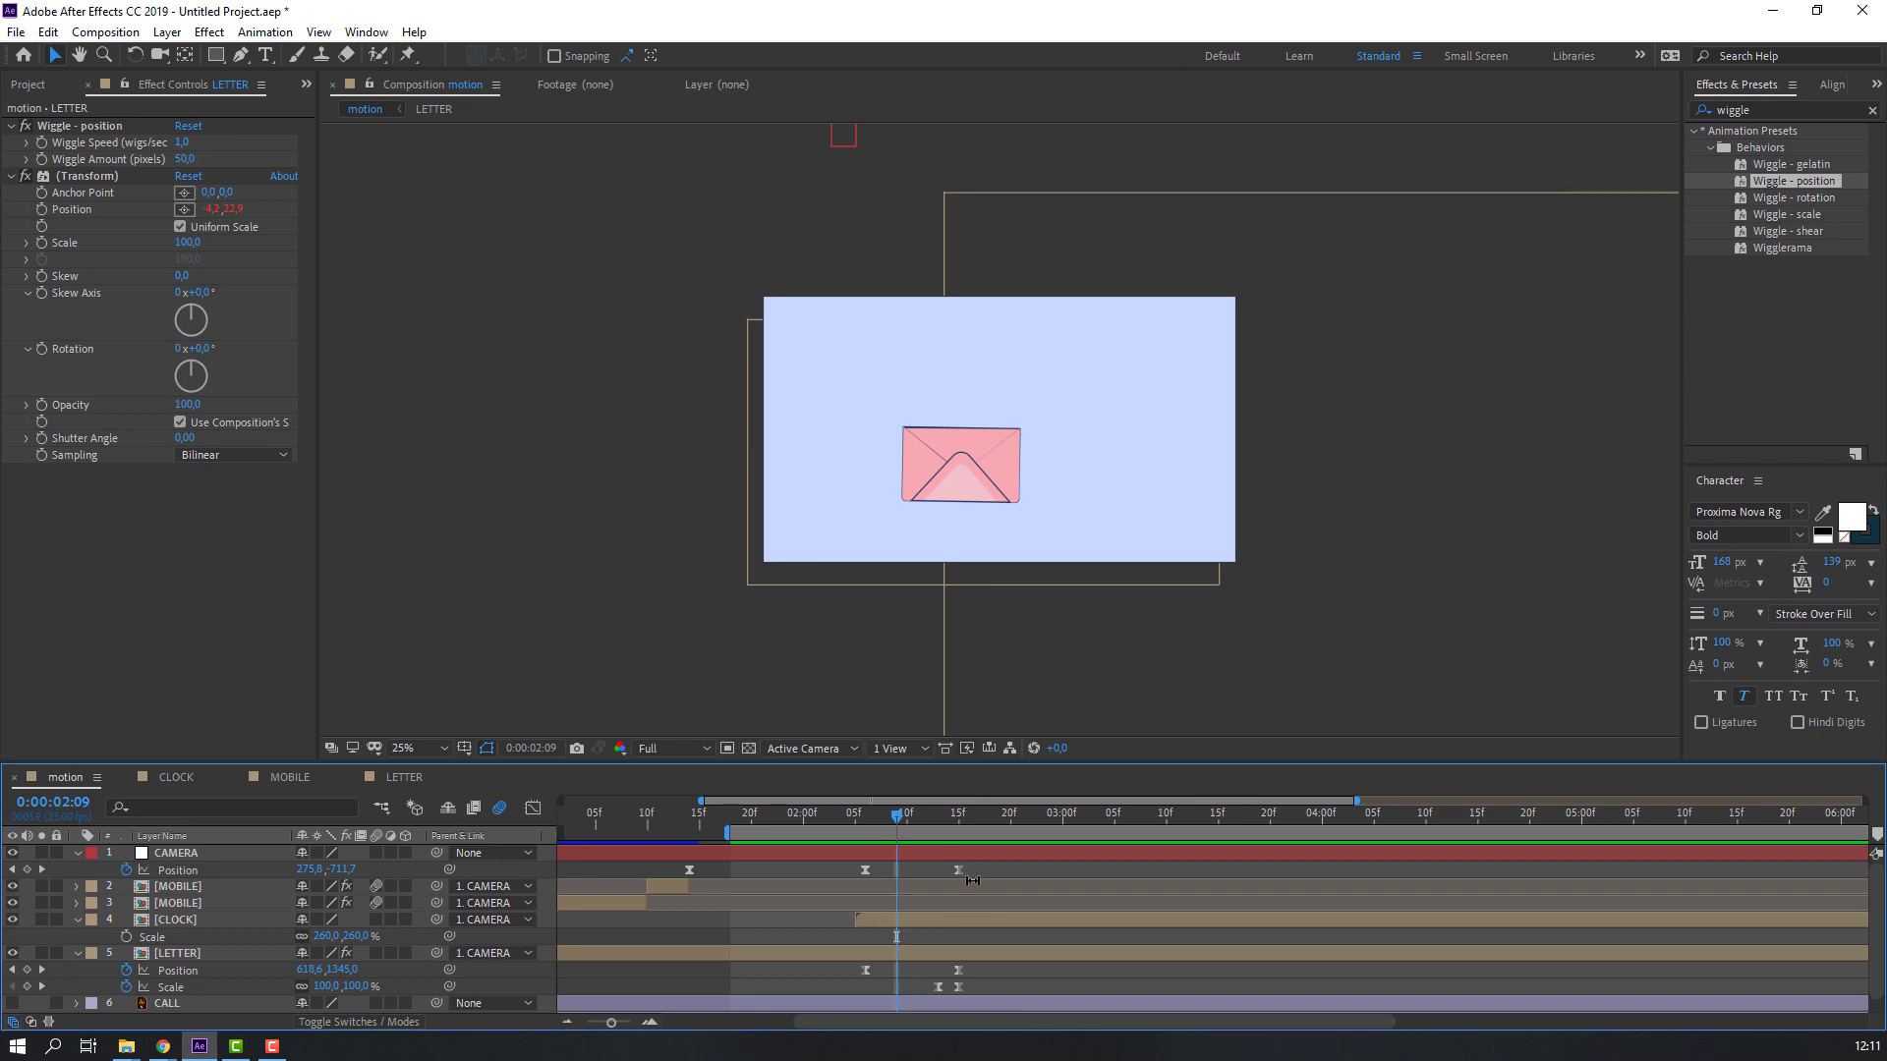
left_click_drag(969, 964, 857, 976)
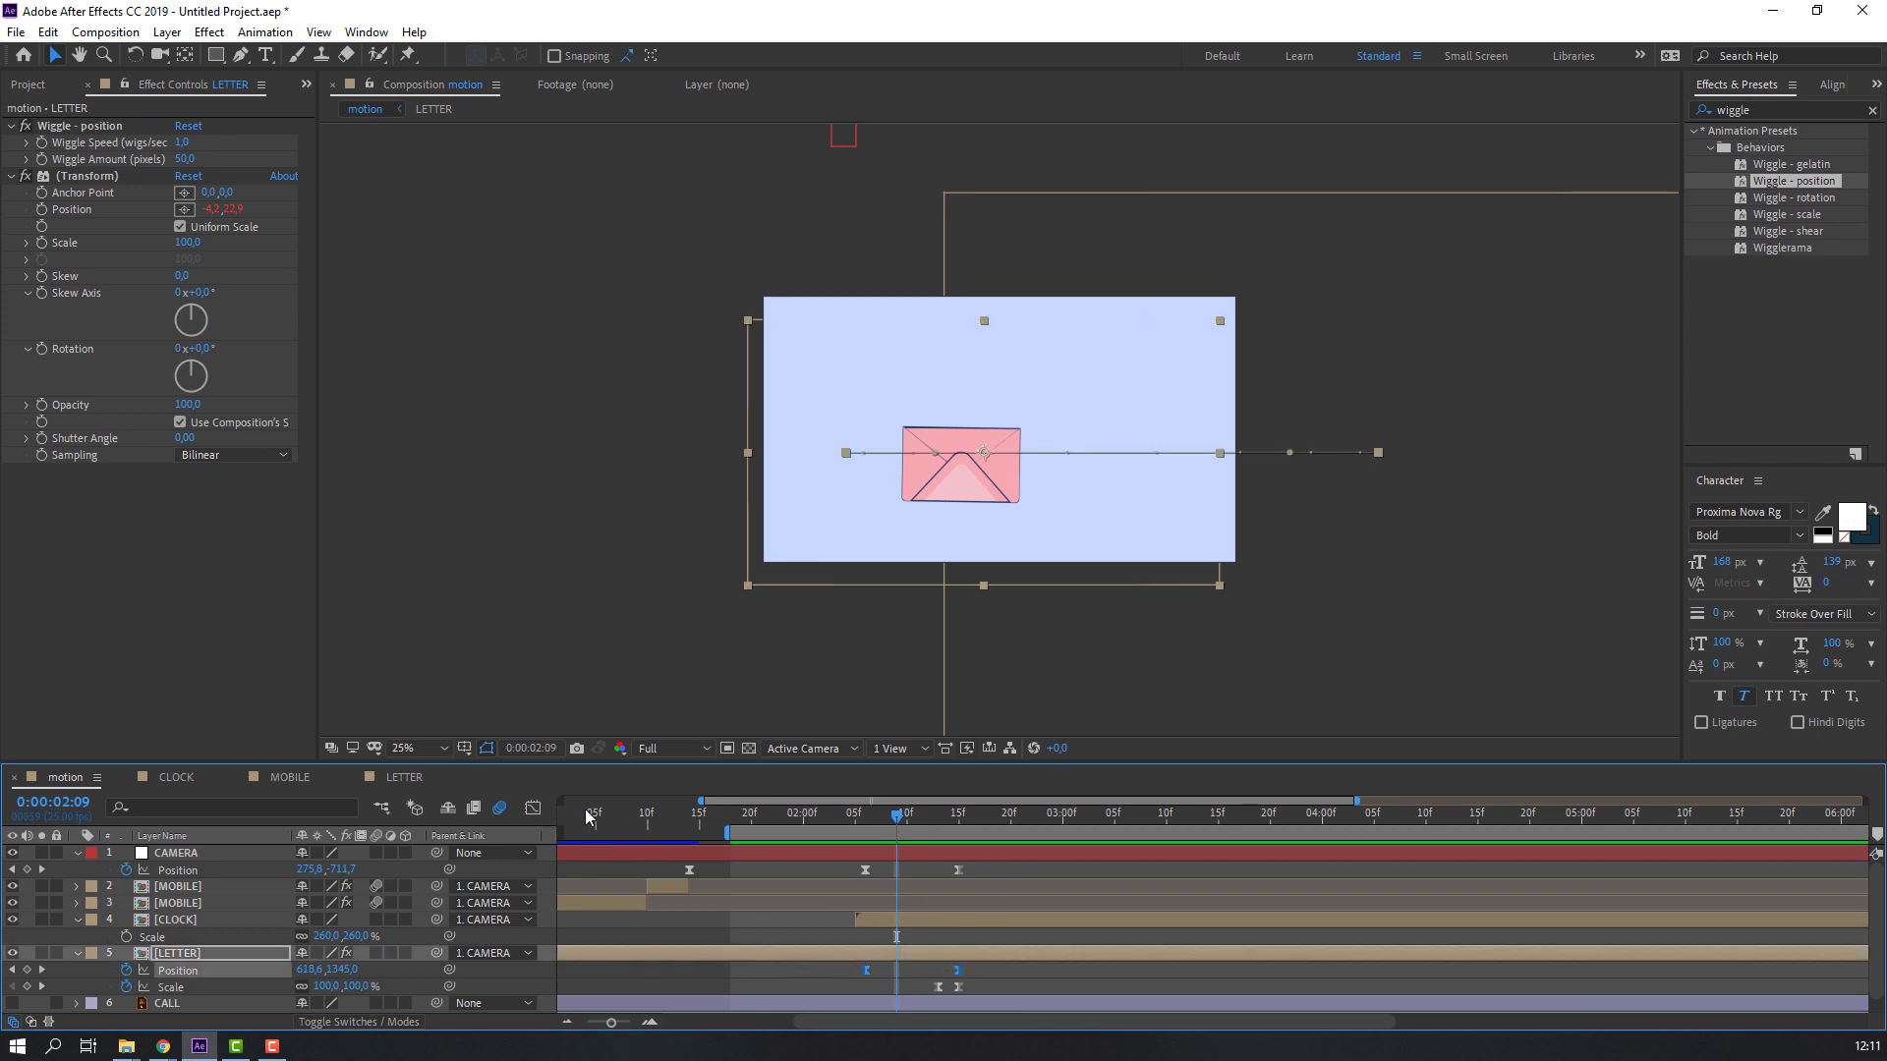
left_click(532, 808)
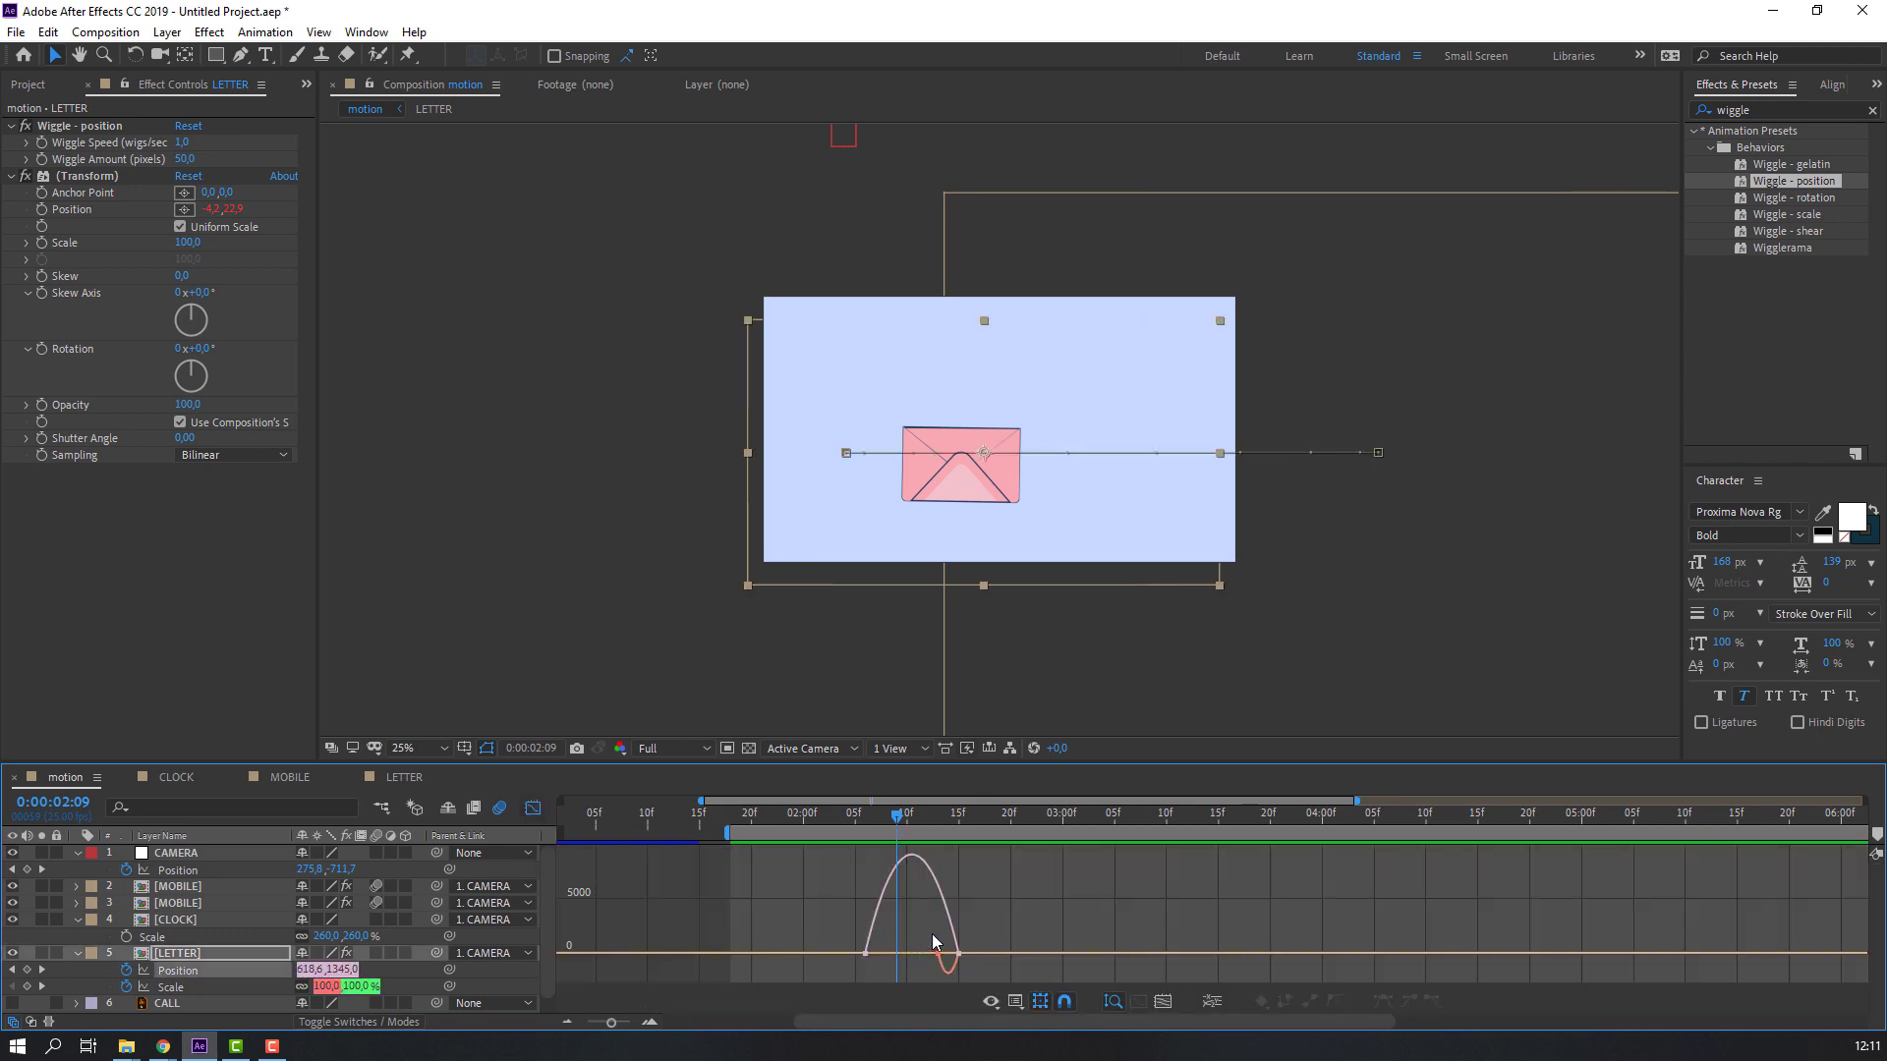
left_click_drag(960, 963, 925, 954)
key("space")
left_click(533, 807)
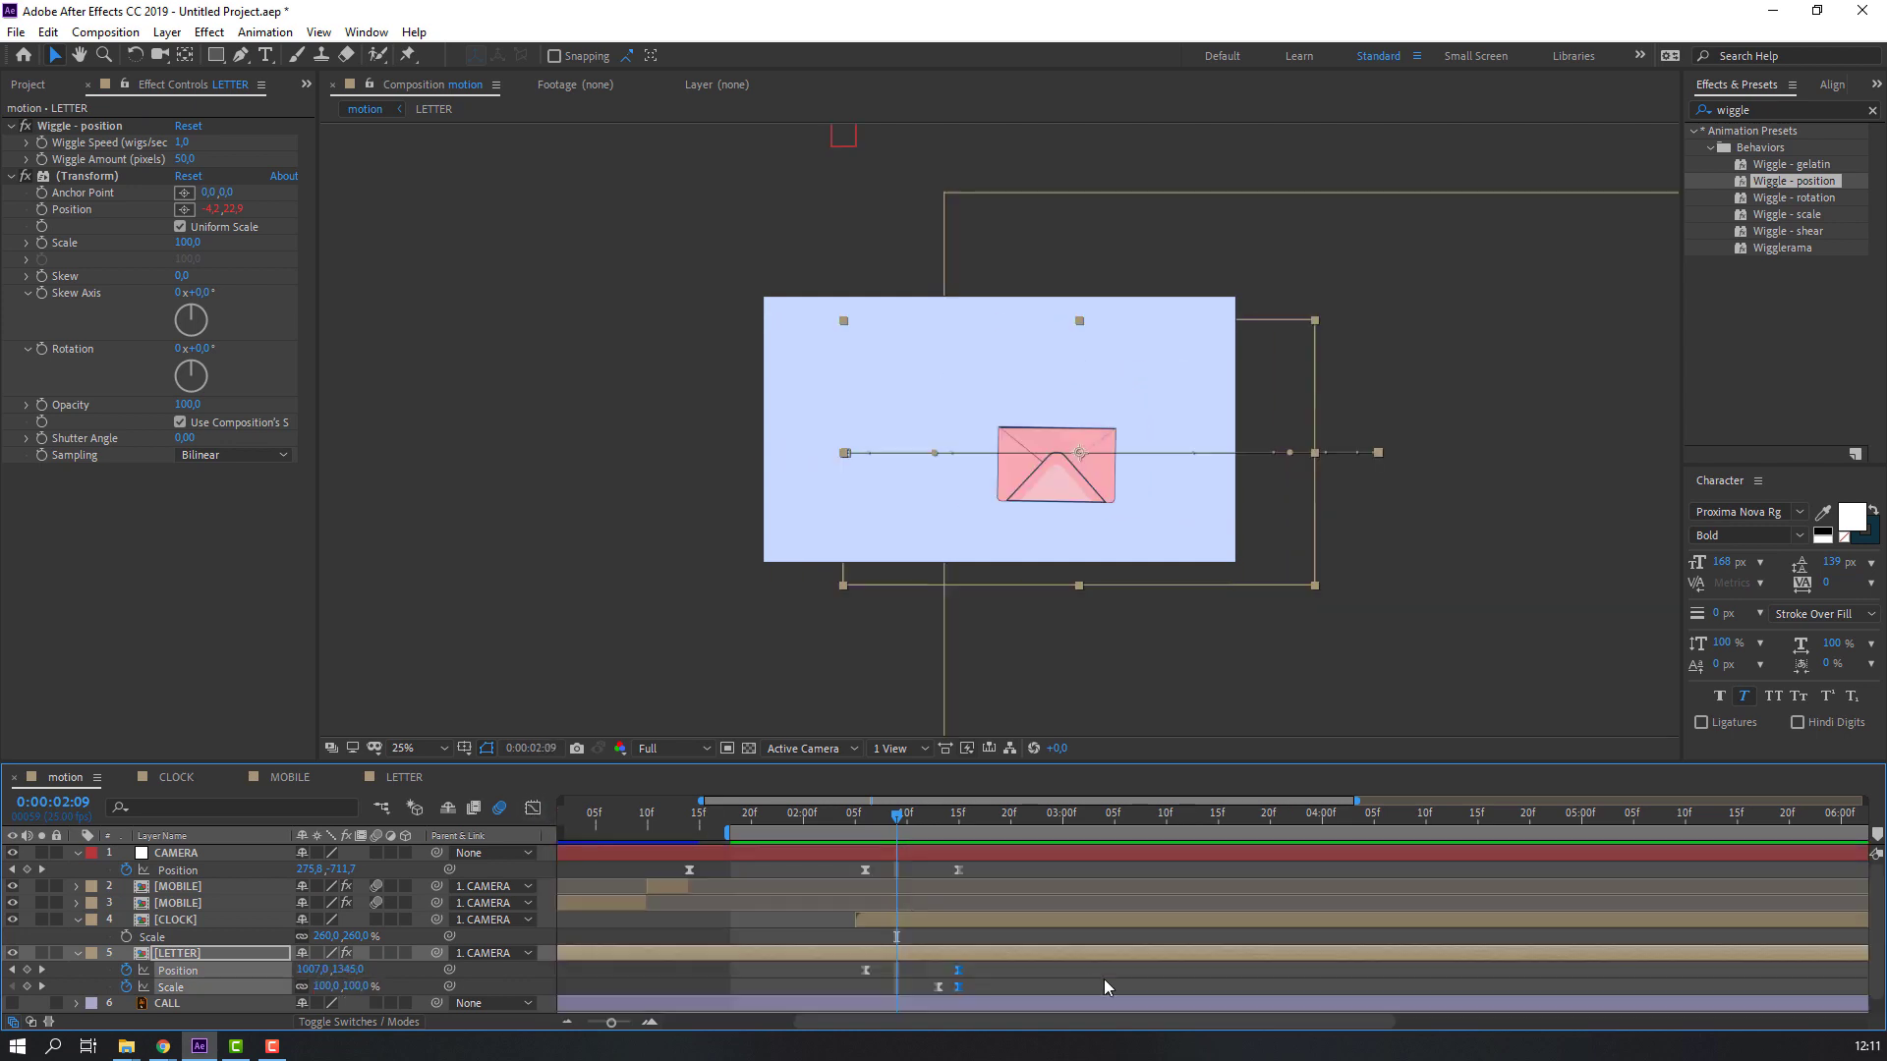
Shift the final CAMERA and LETTER keyframes to about 0:00:02:23 and preview the longer transition.
left_click_drag(987, 868, 1042, 984)
key("space")
key("space")
Reshape the speed curve of CAMERA's last two Position keyframes in the Graph Editor for an early peak and gradual slowdown.
left_click_drag(1057, 869, 835, 871)
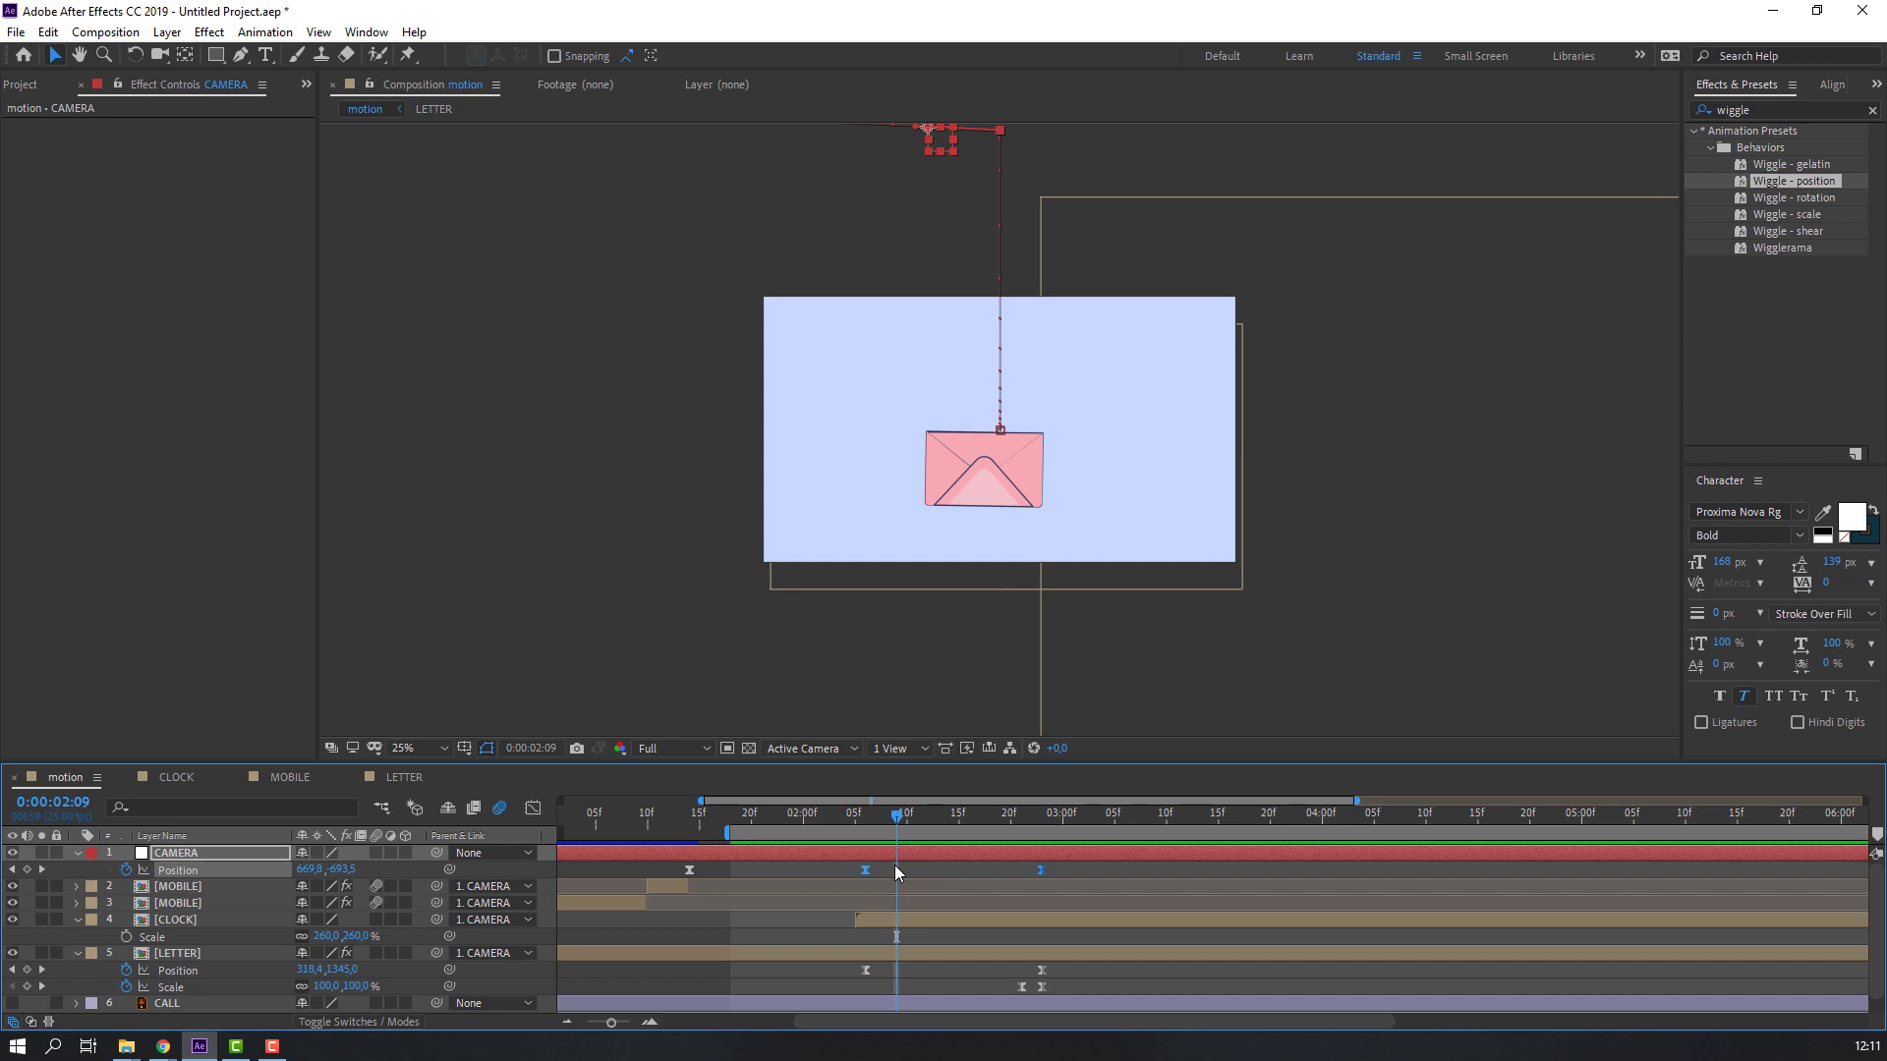
left_click(532, 809)
left_click_drag(1019, 955, 995, 969)
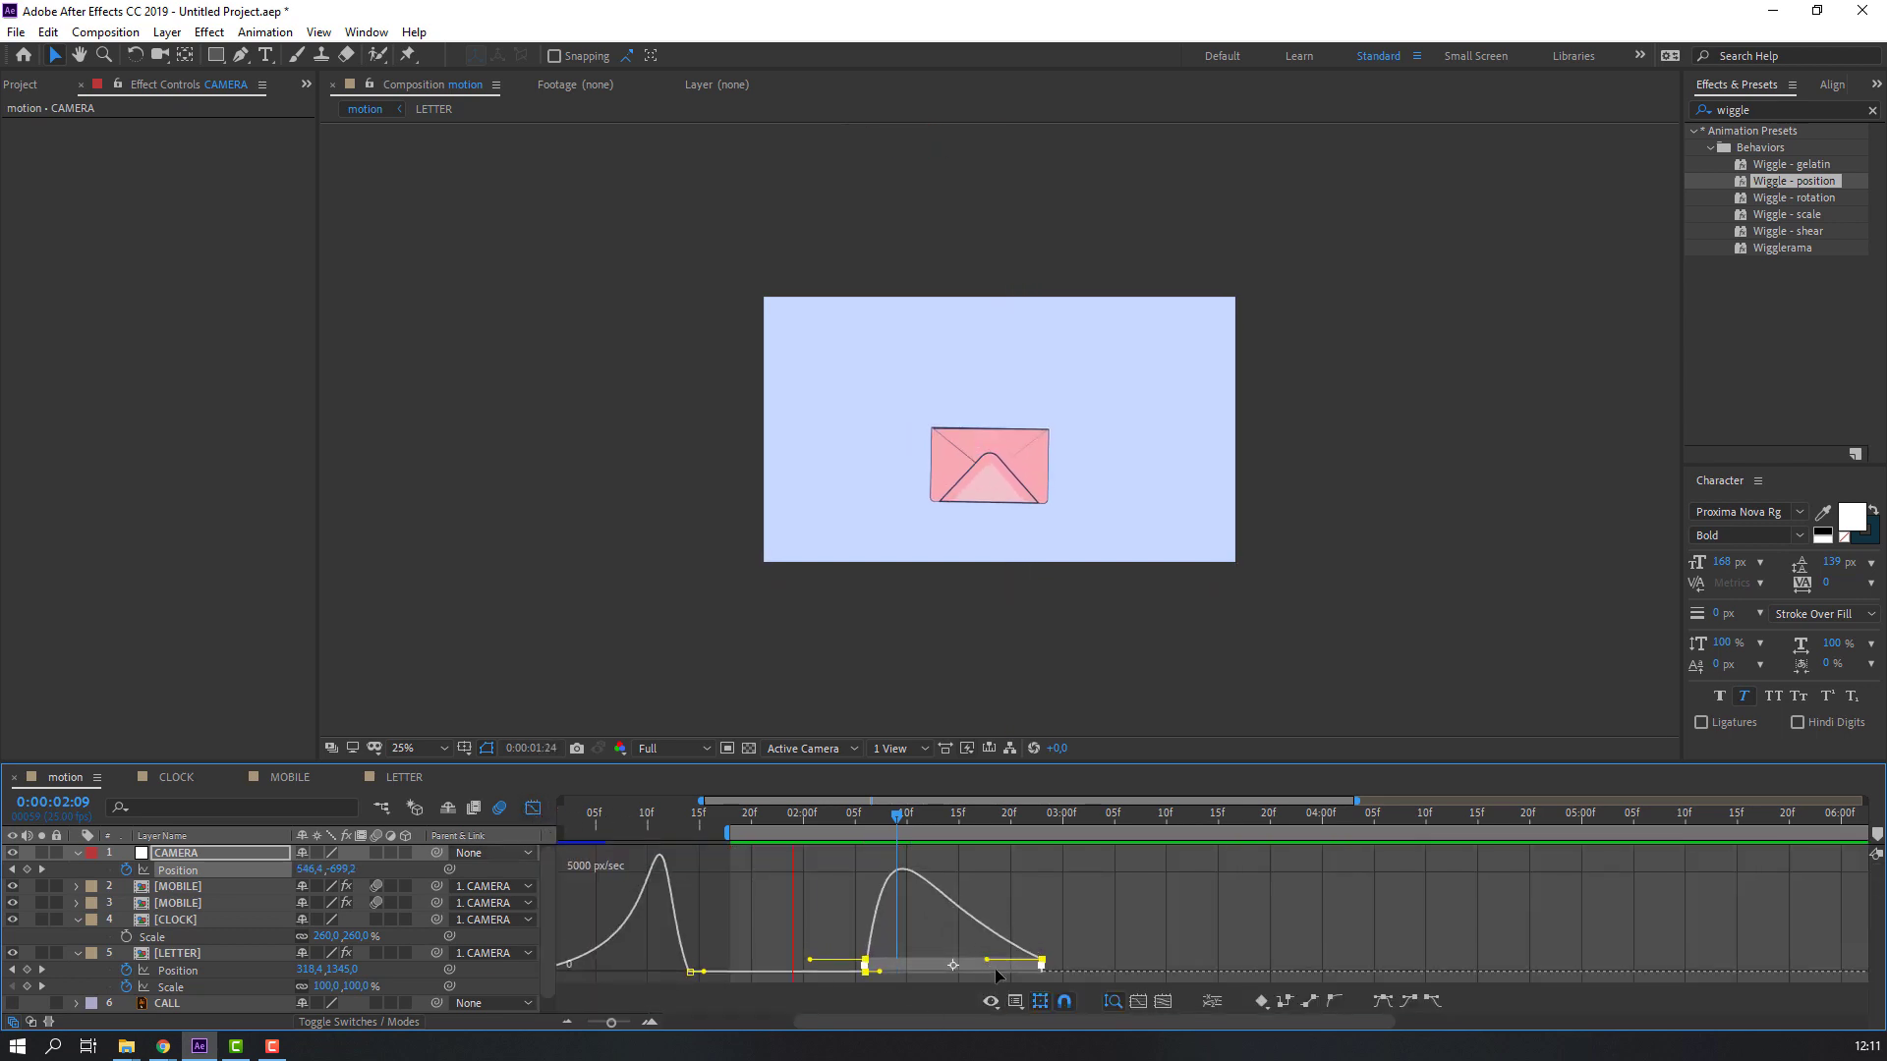
left_click(533, 808)
Shift LETTER's Scale keyframes to about 0:00:02:18 and 0:00:02:20, and preview the envelope shrinking behind the clock.
left_click_drag(998, 825, 1022, 825)
left_click_drag(1065, 981, 1012, 988)
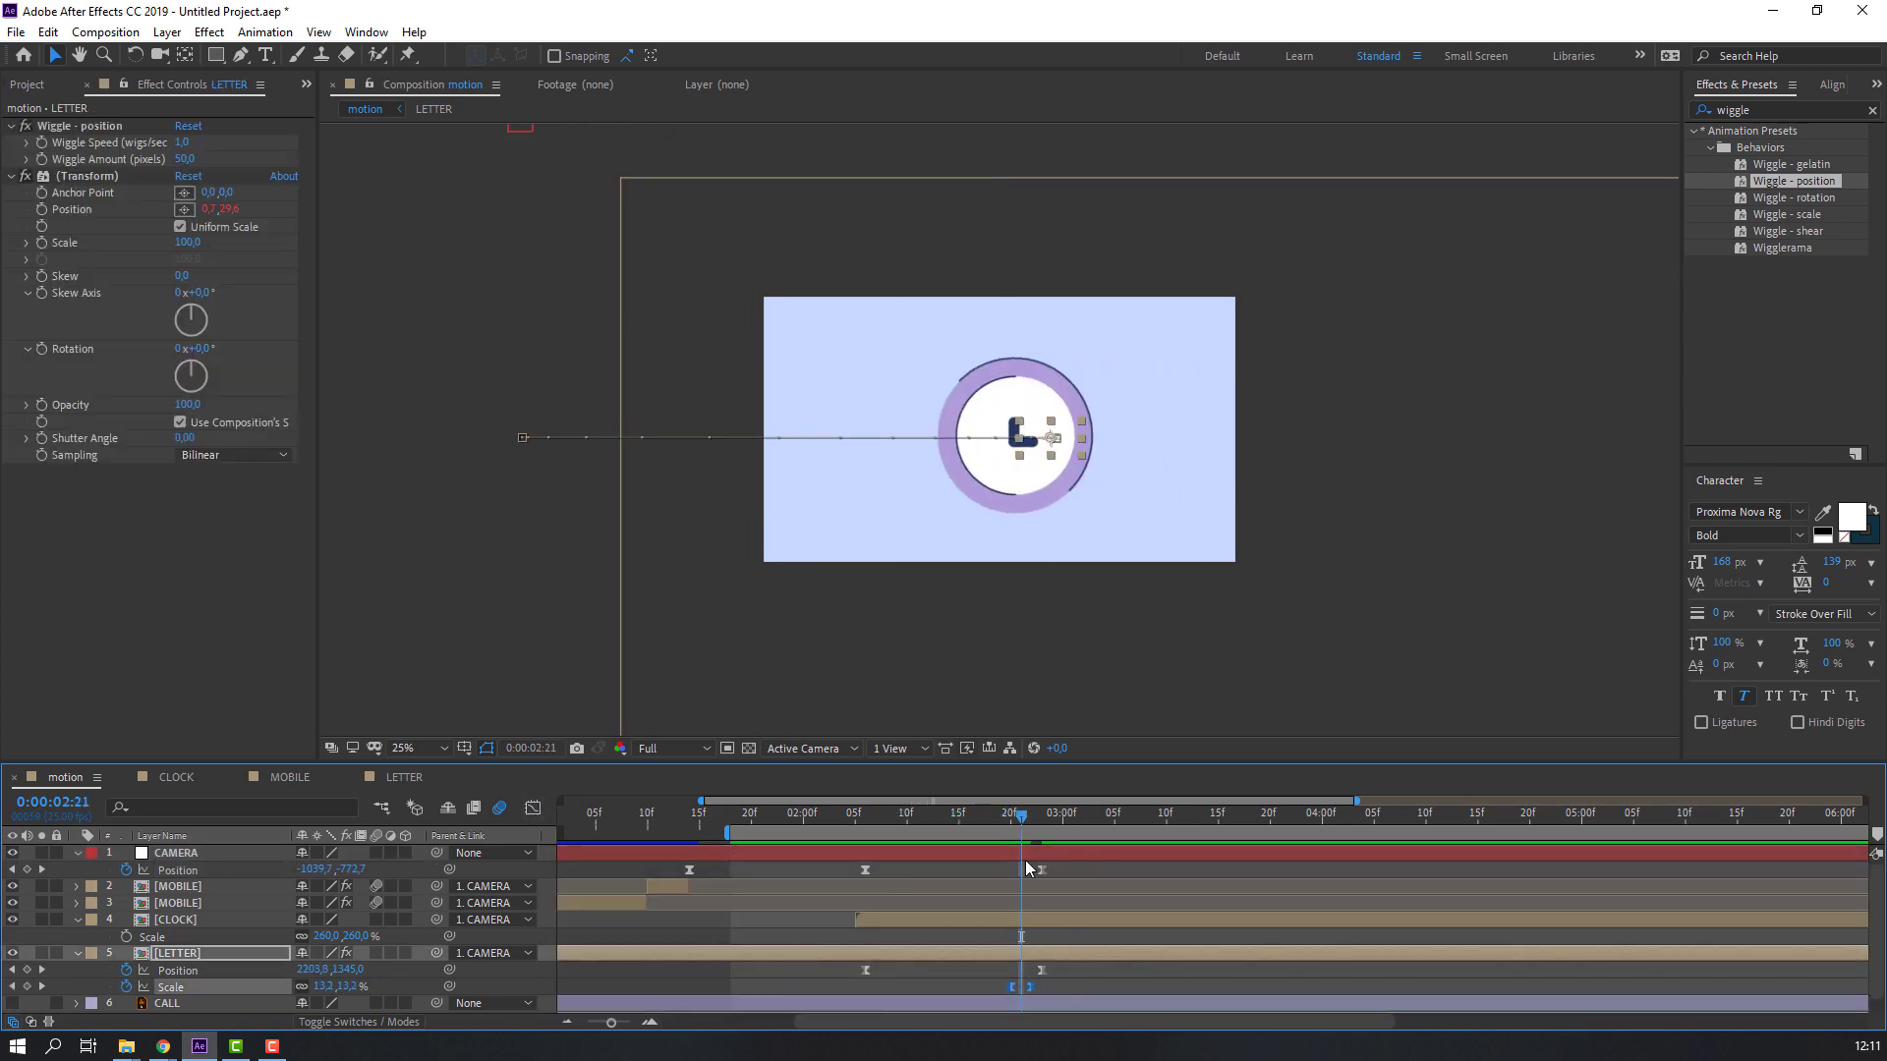
left_click_drag(1008, 821, 1031, 820)
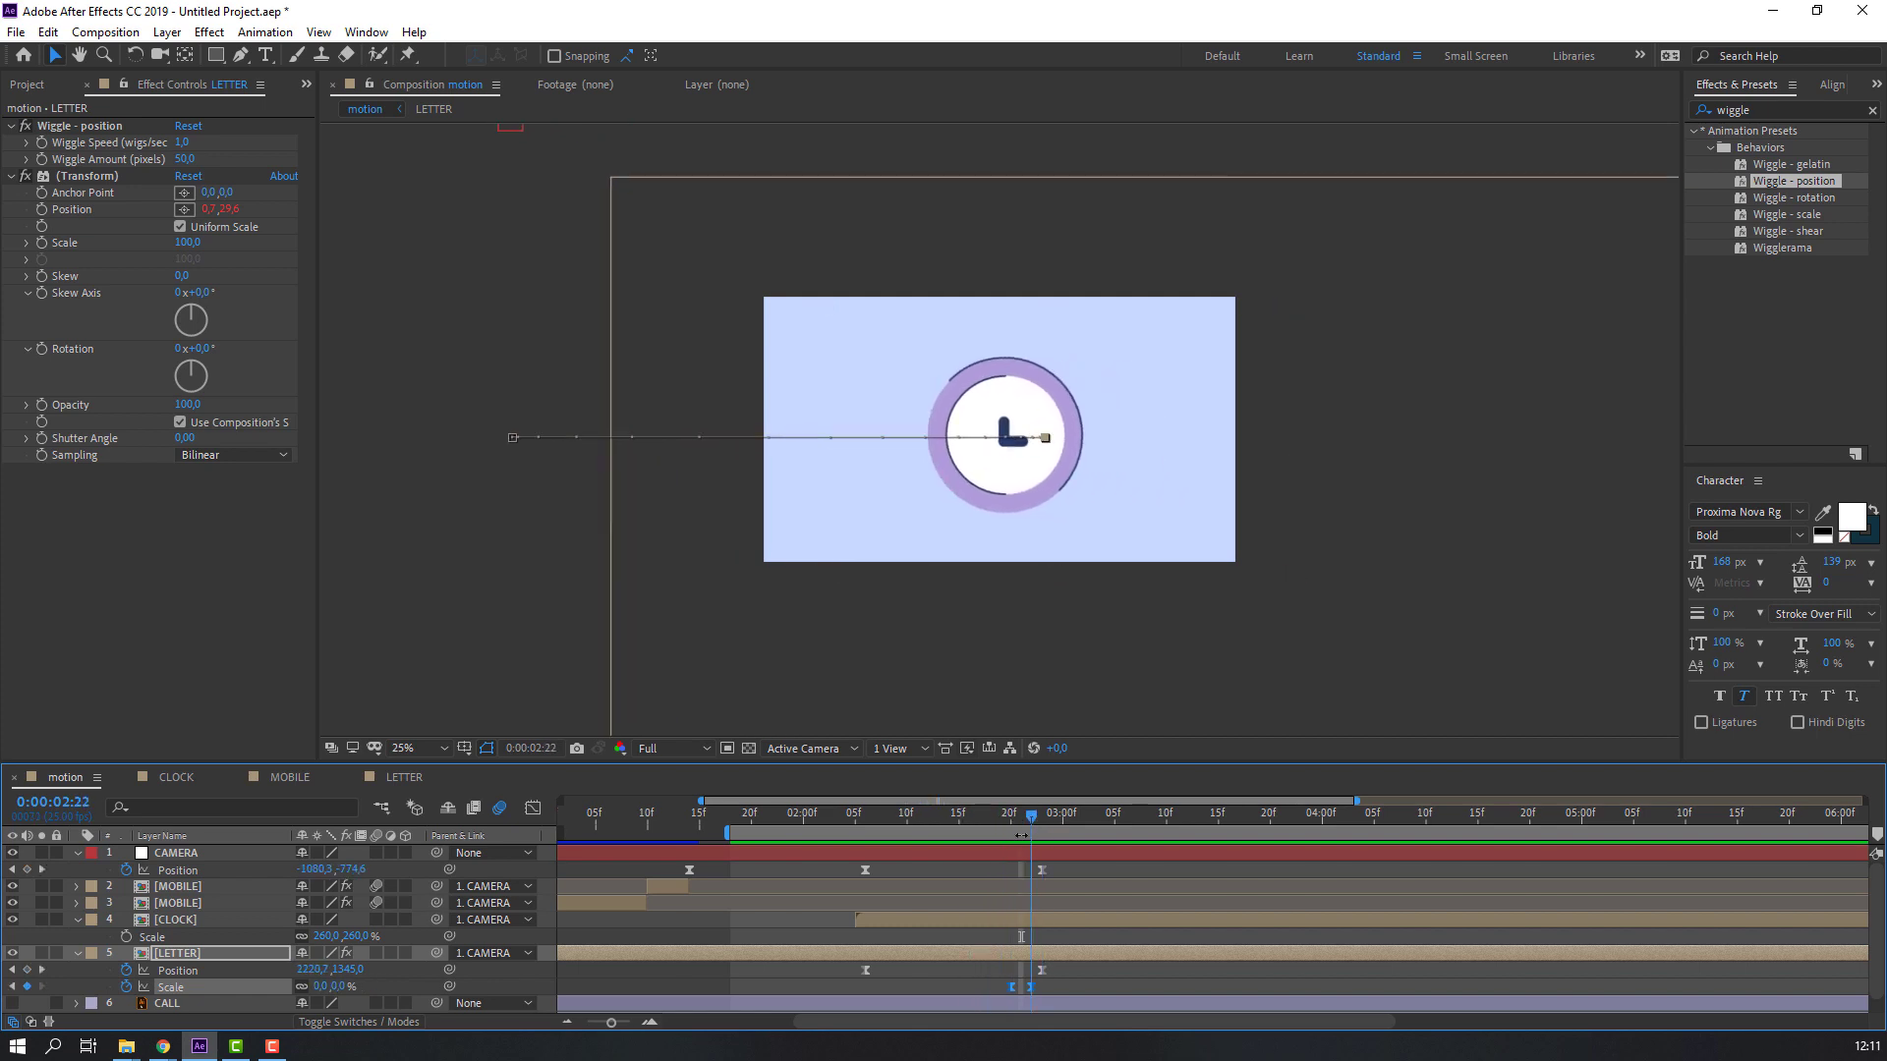
left_click_drag(1001, 988, 992, 987)
left_click_drag(969, 816, 1044, 823)
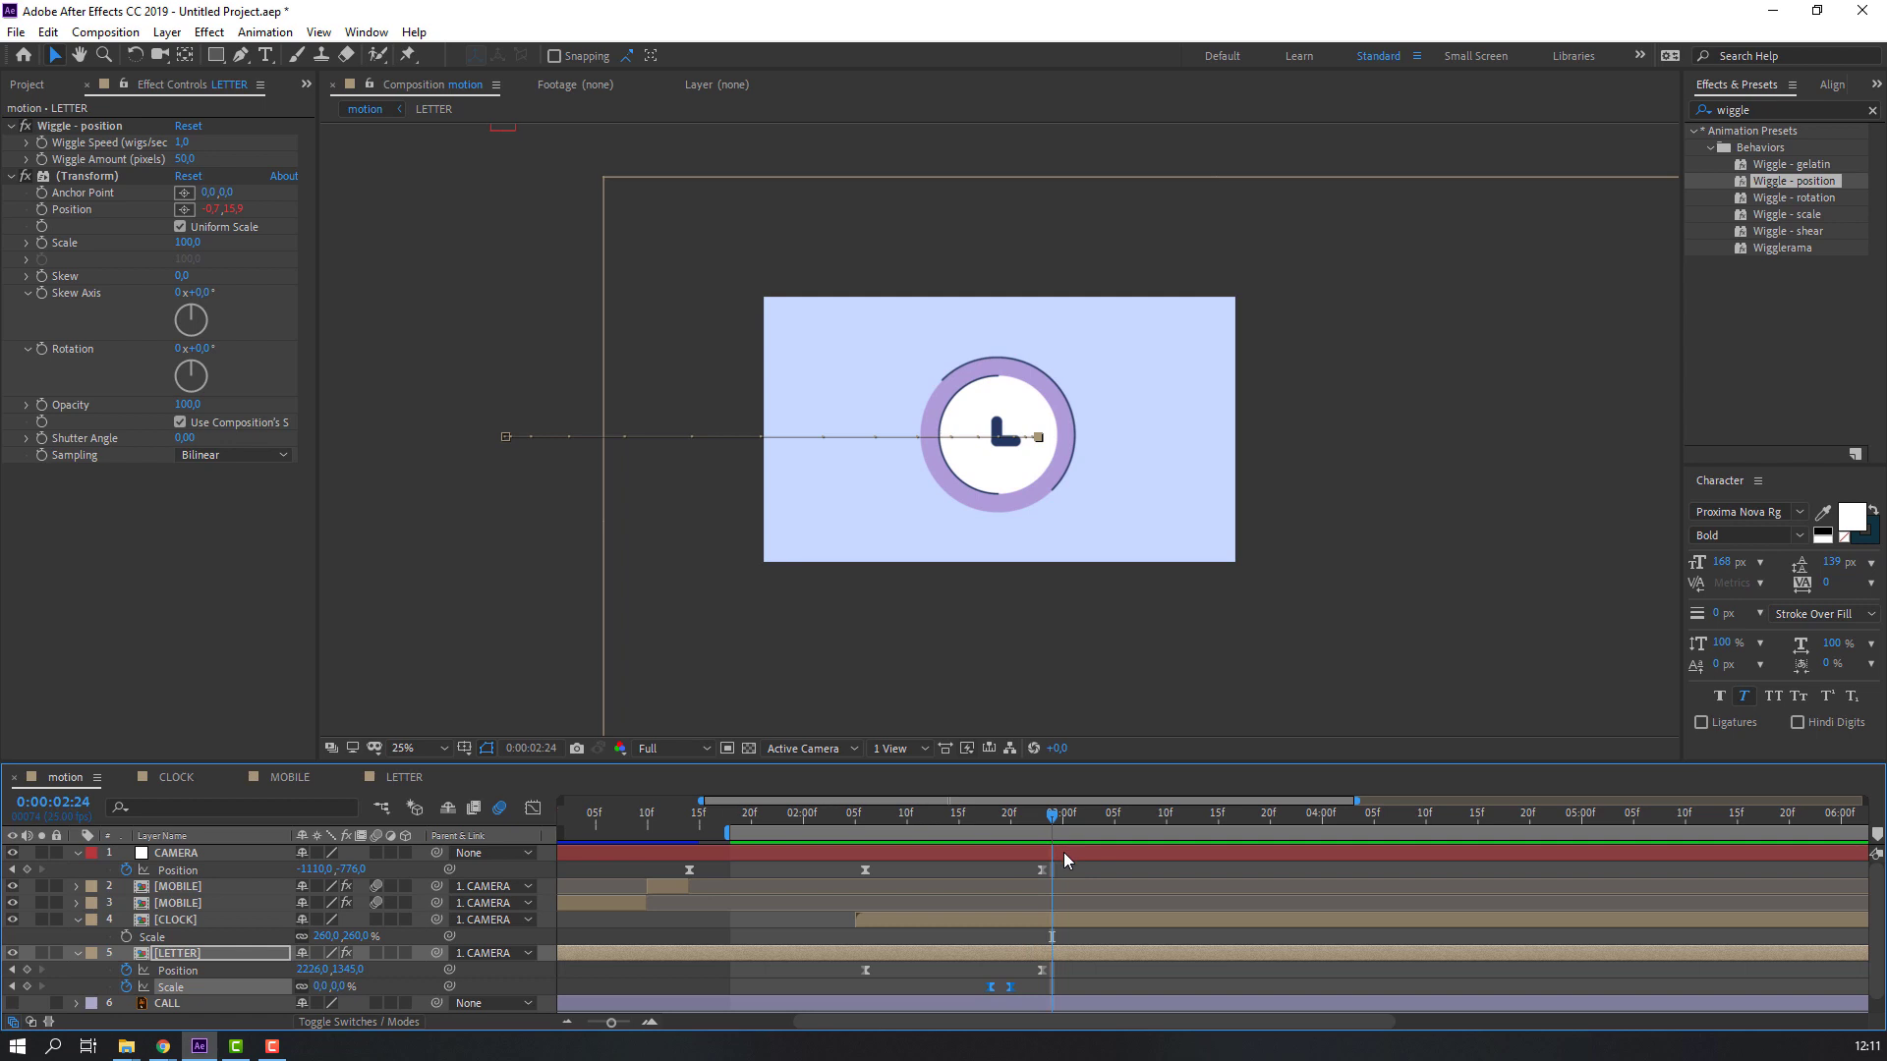
key("space")
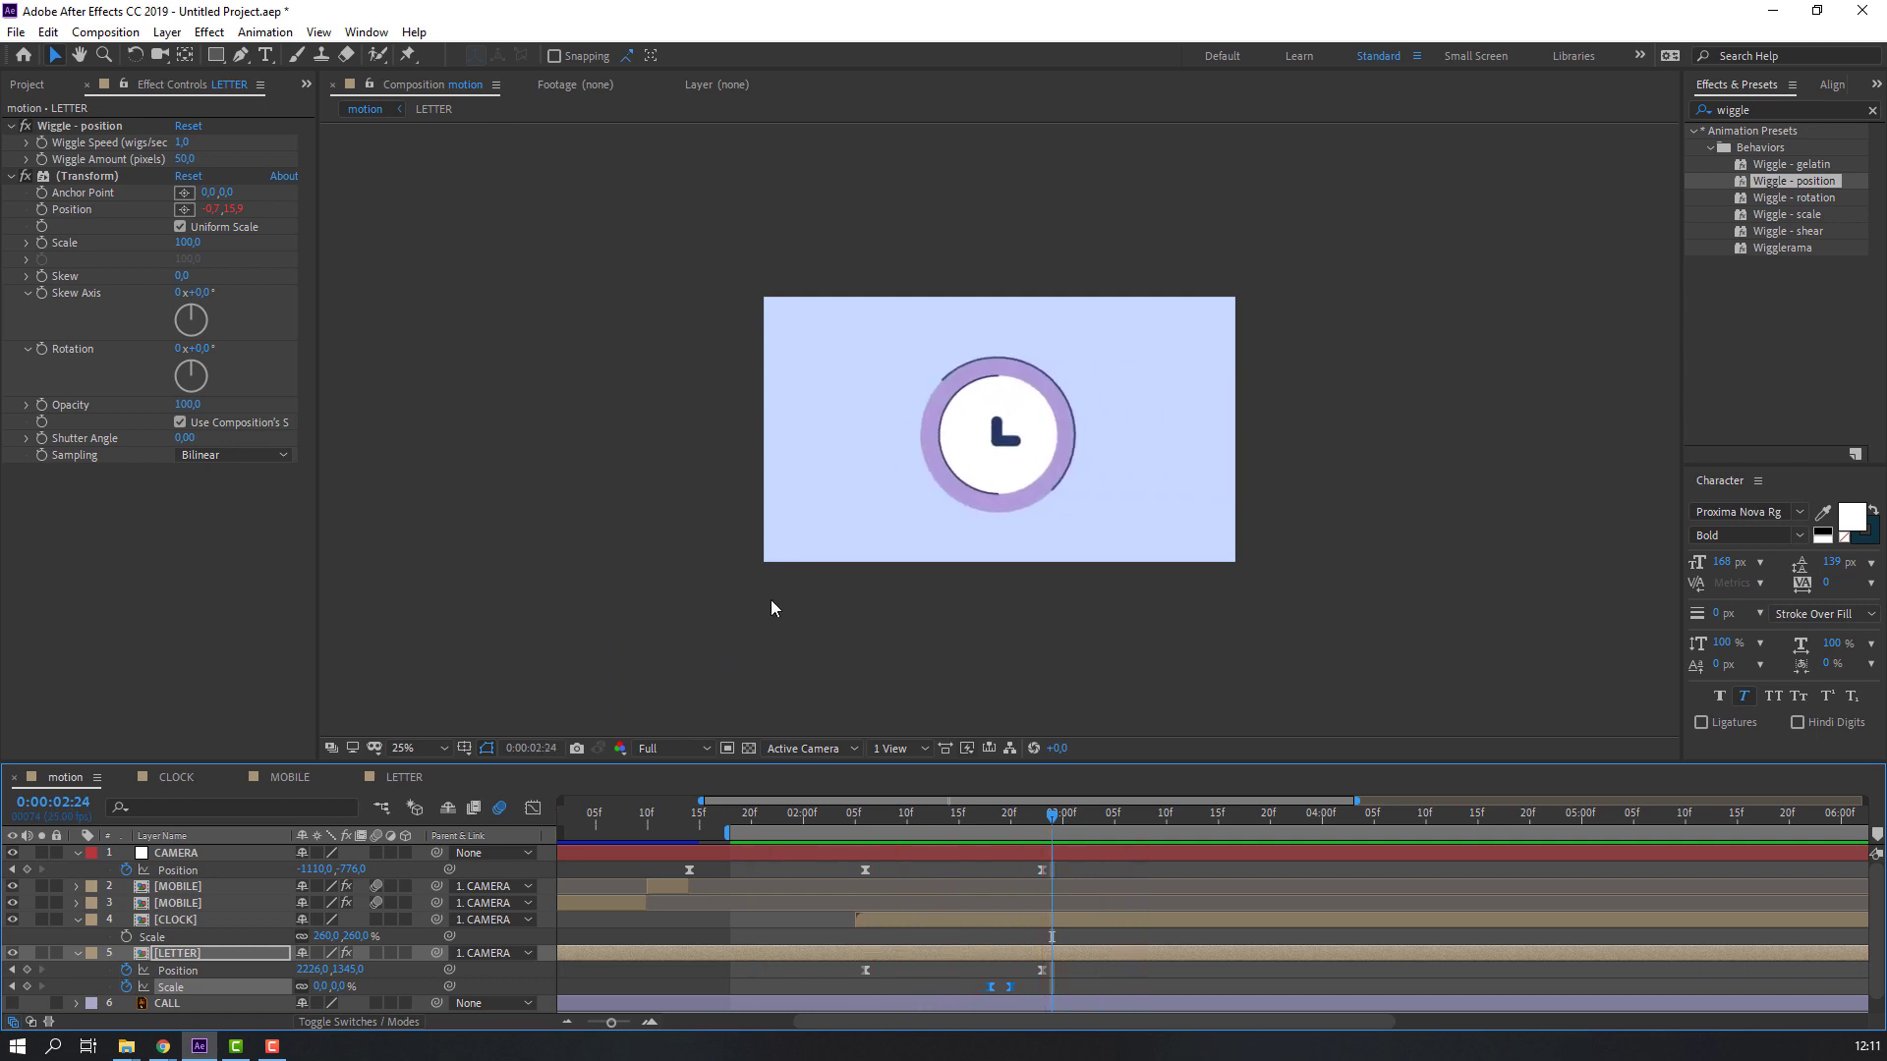
Set the work area from the composition start to 0:00:03:09 and preview the full phone-to-clock animation.
scroll(771, 600, "down", 1)
key("space")
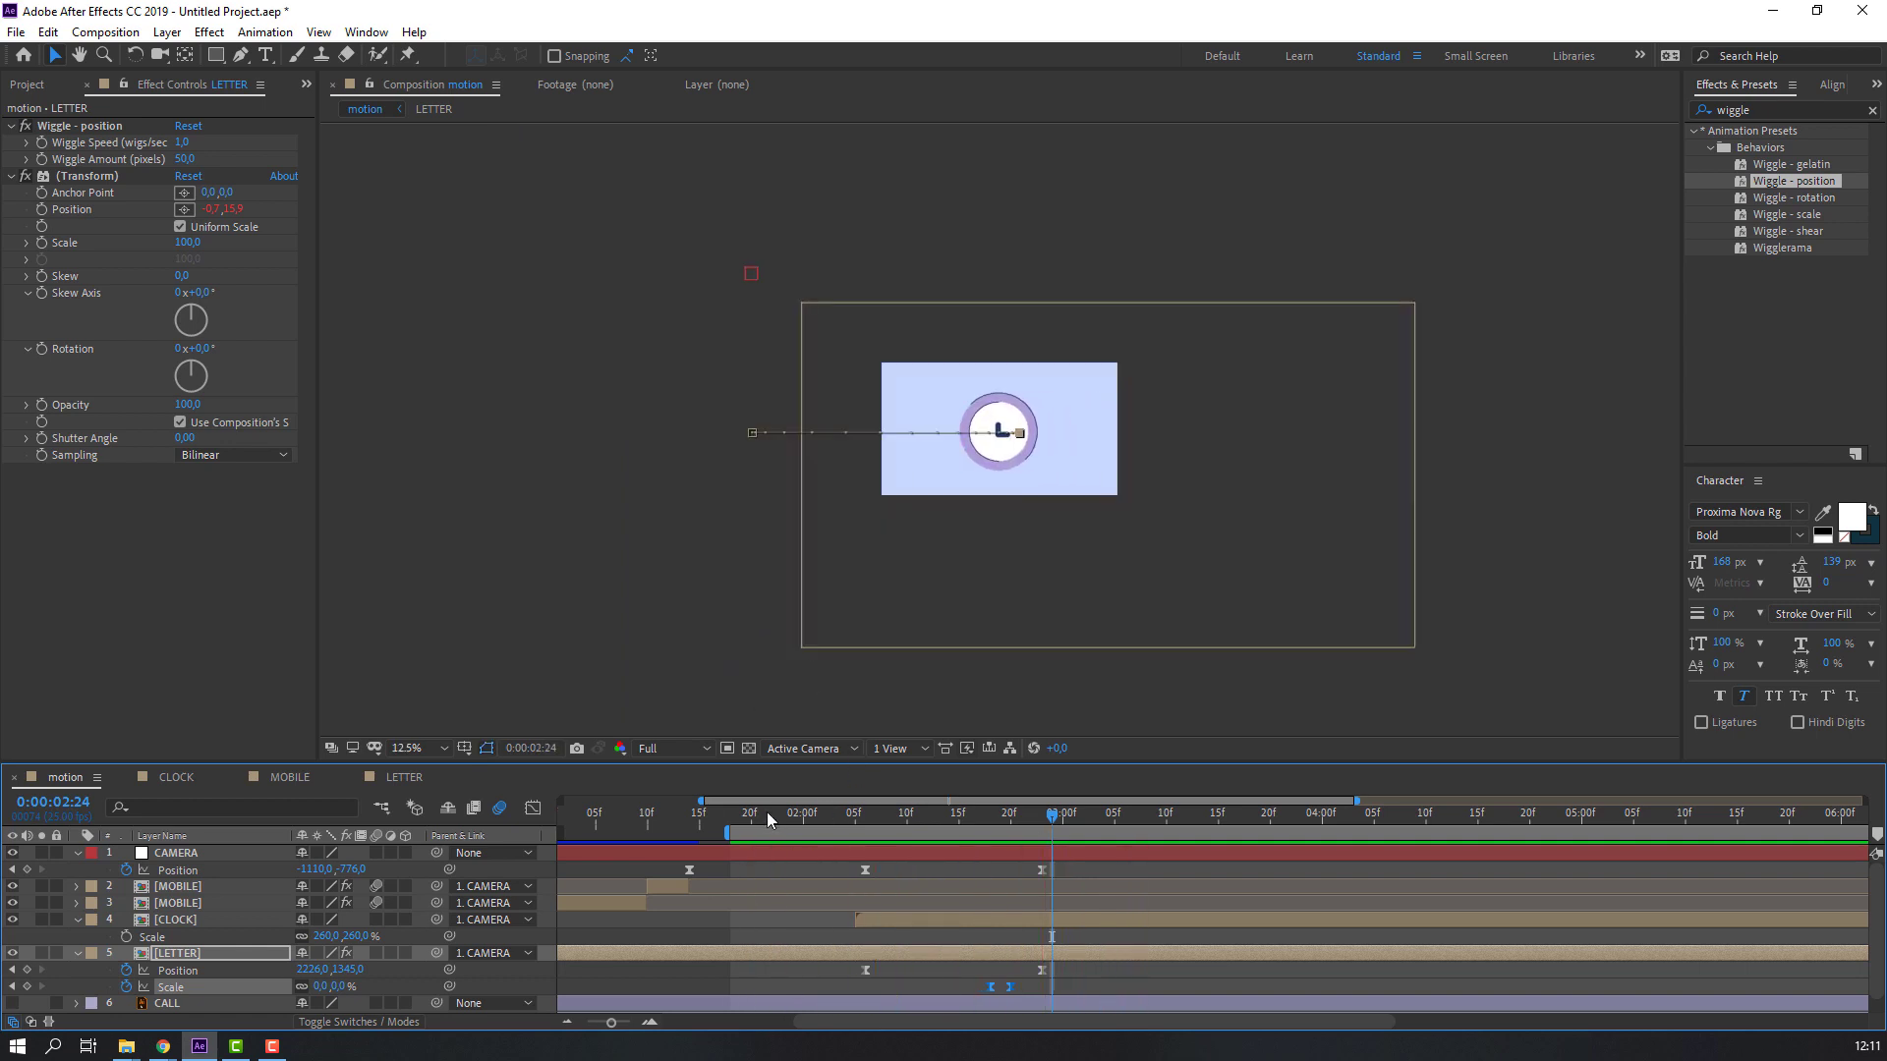
scroll(751, 854, "down", 3)
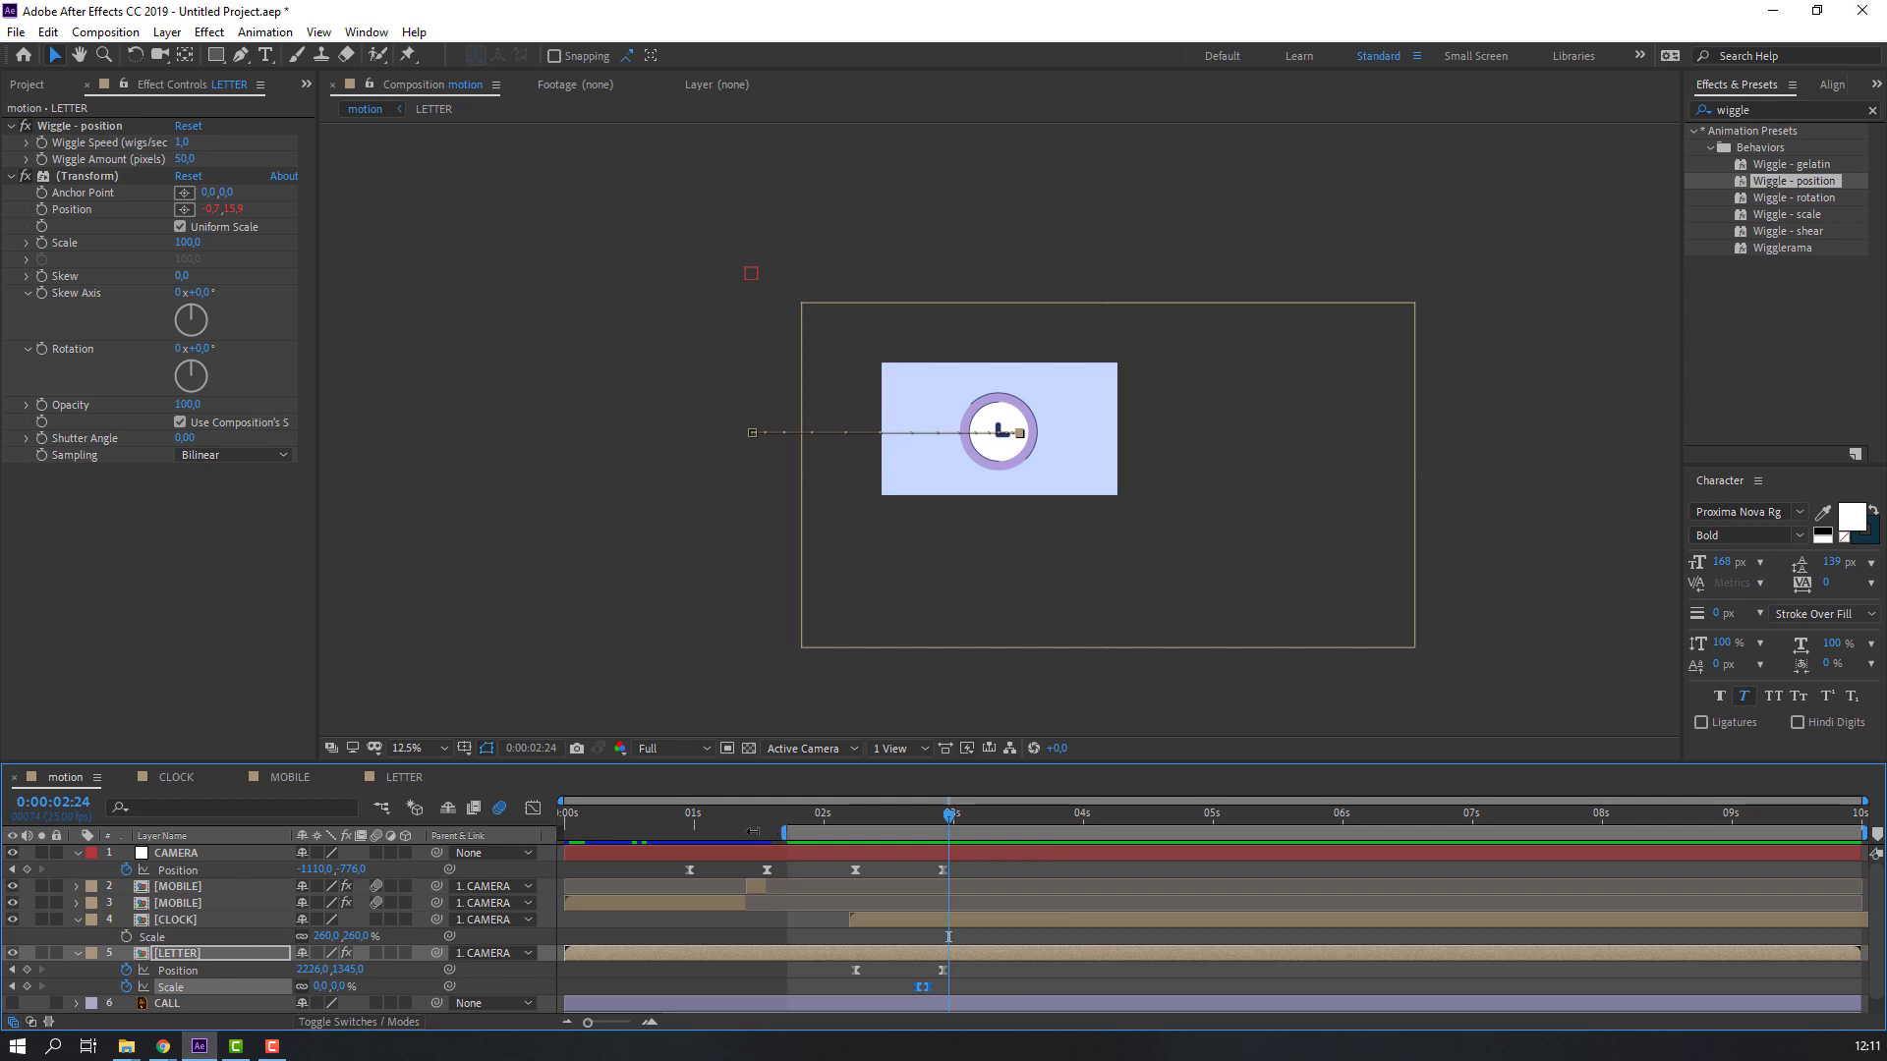
left_click_drag(752, 832, 561, 831)
key("n")
key("space")
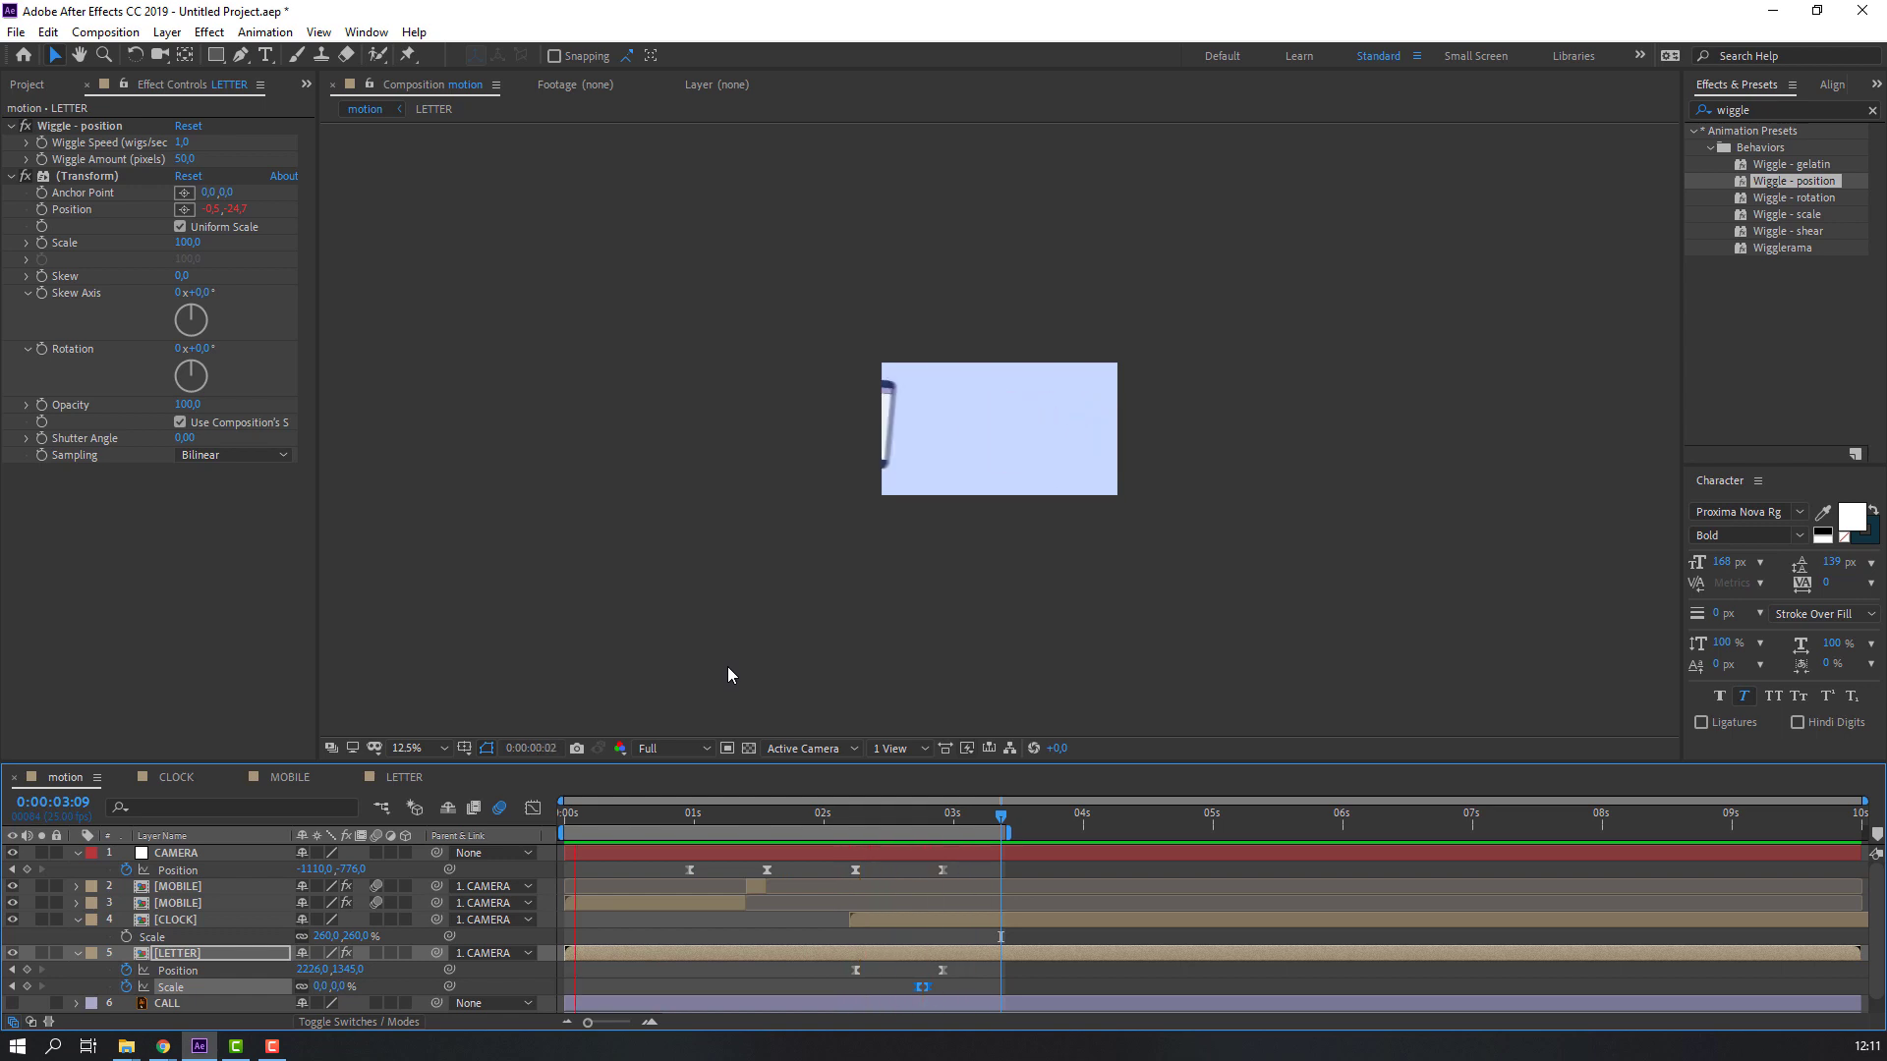
key("period")
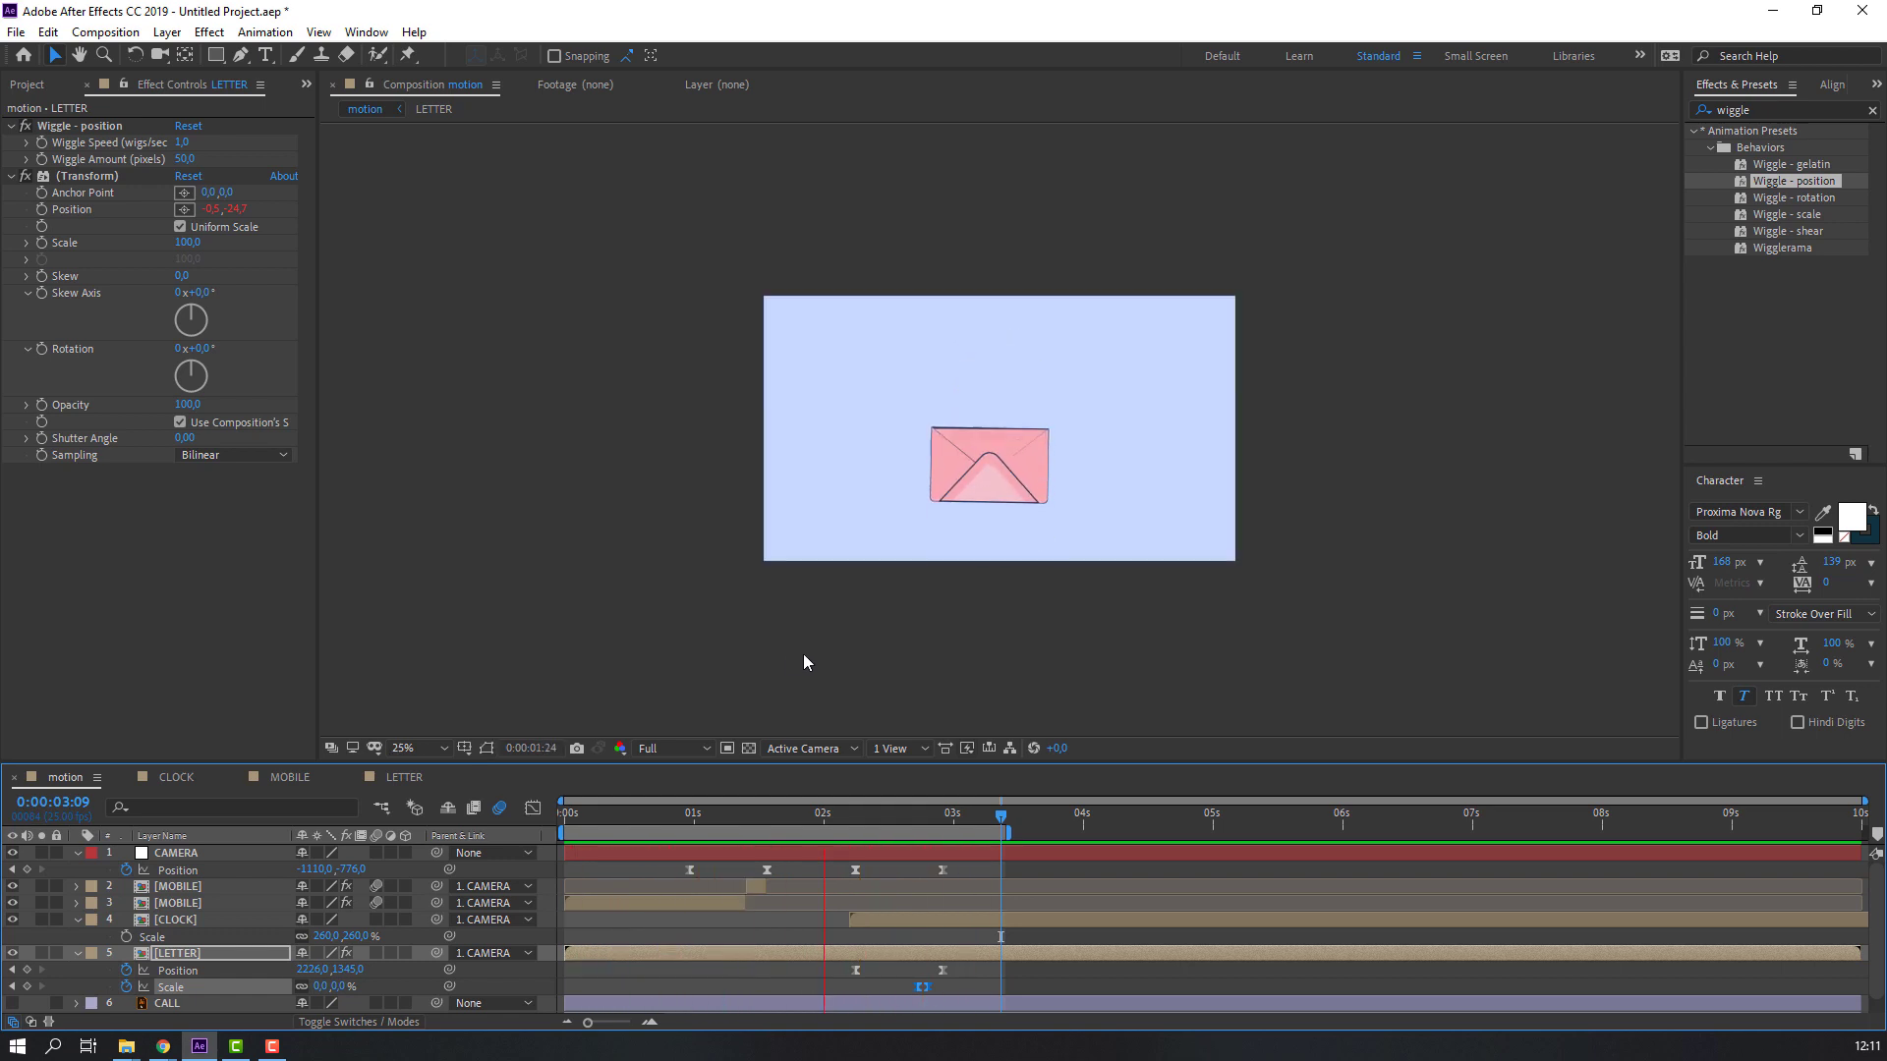
key("space")
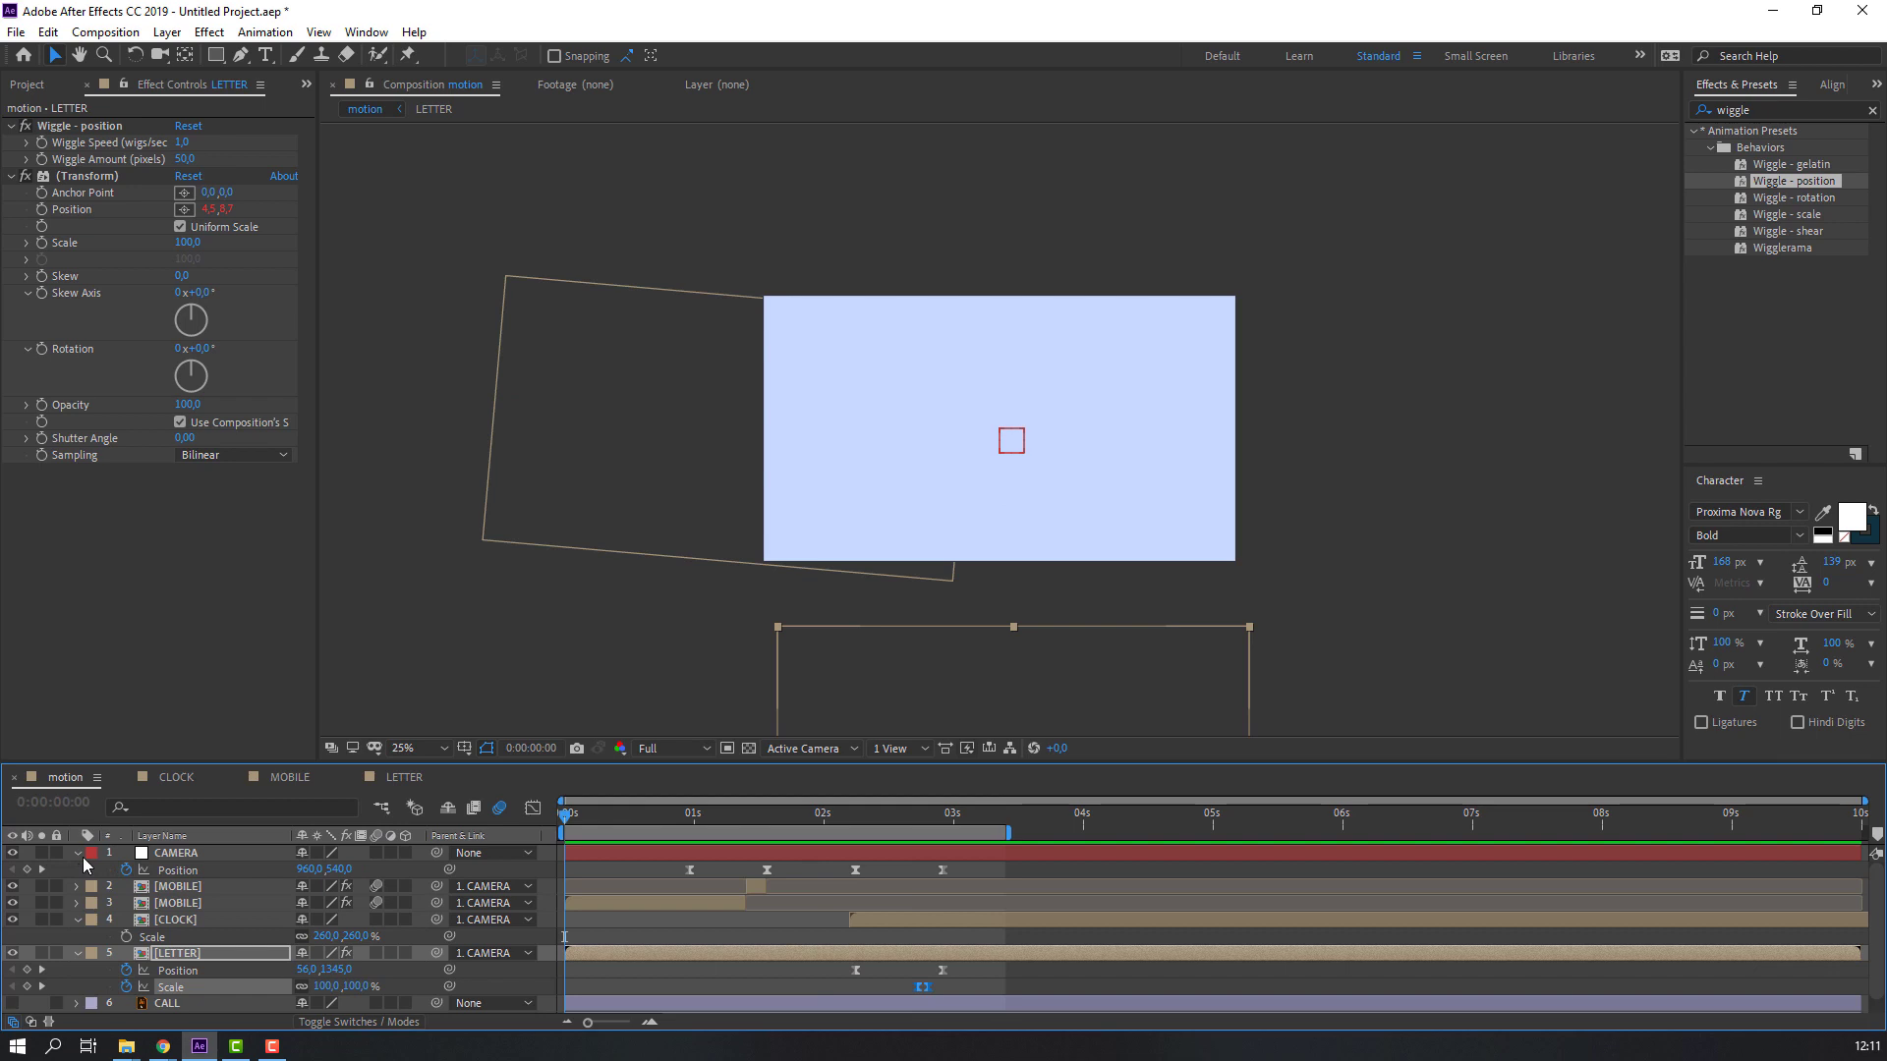
Collapse the open layer properties and add a new shape layer directly above BG.
left_click(86, 862)
left_click(79, 854)
left_click(77, 938)
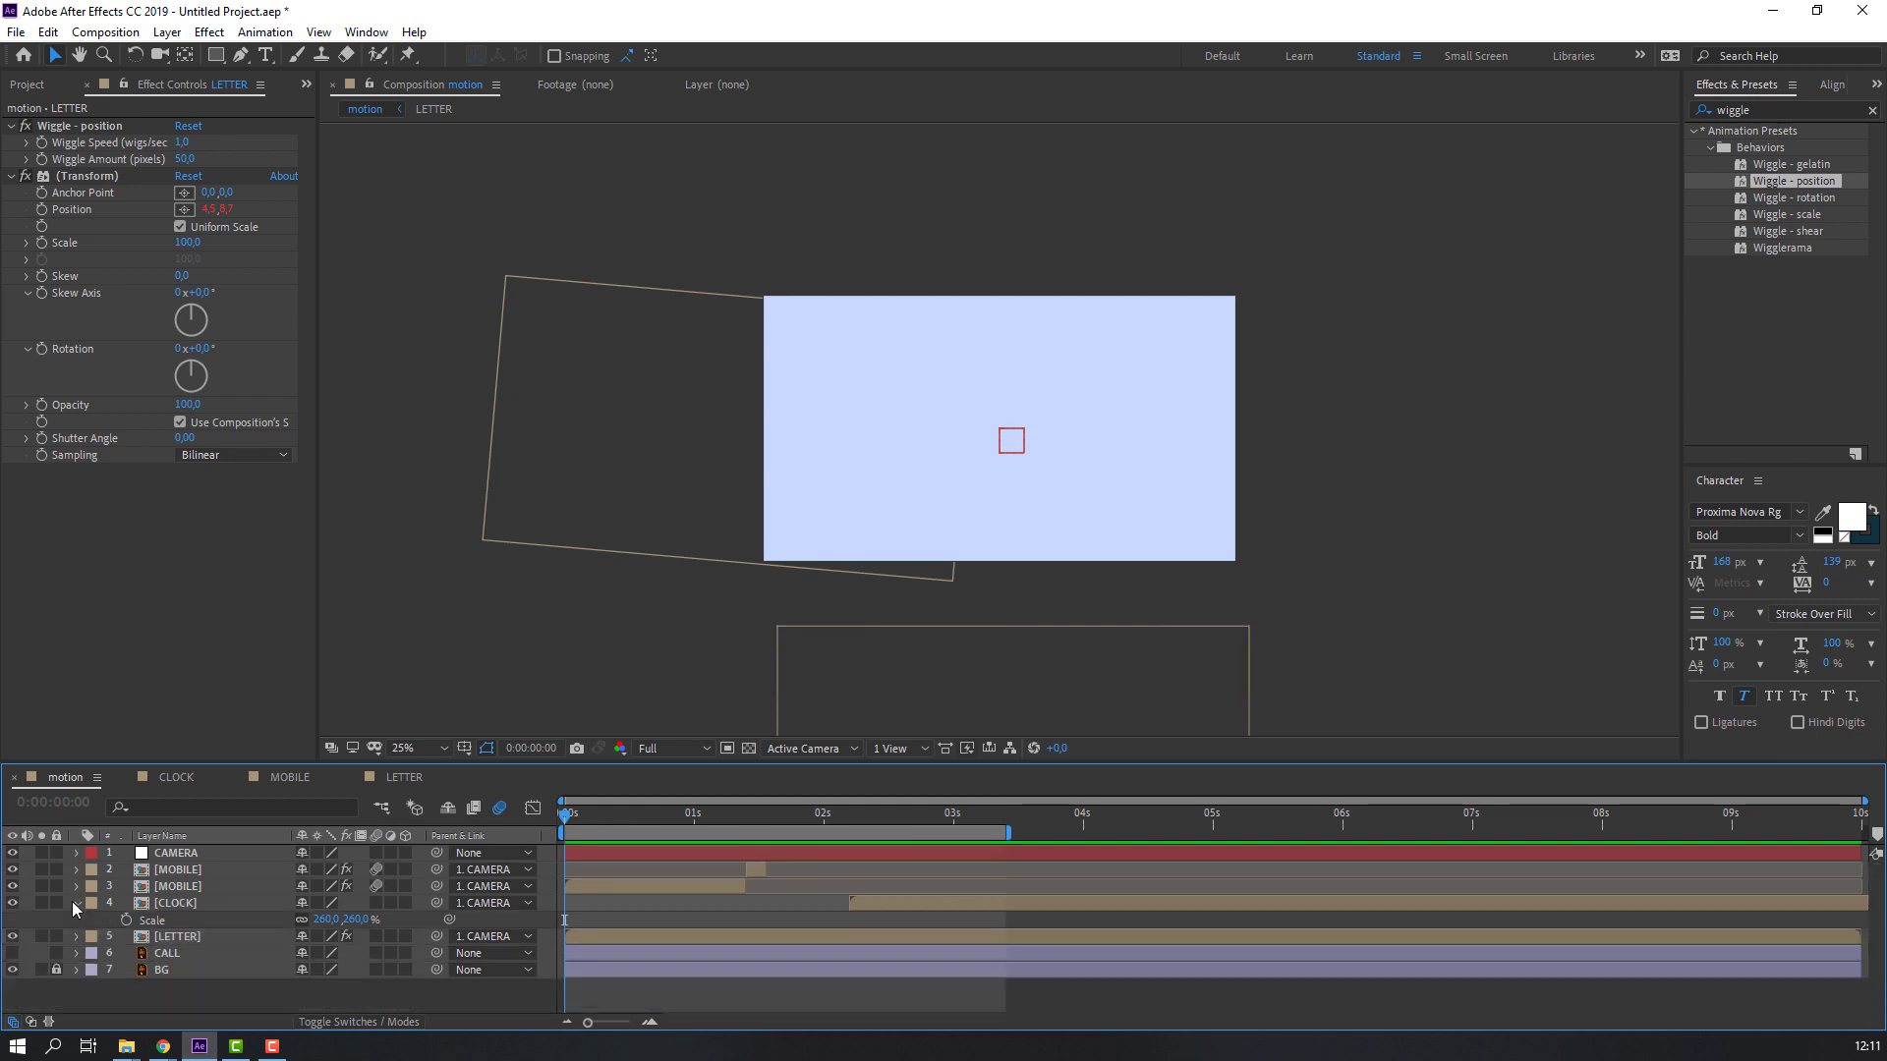
left_click(77, 903)
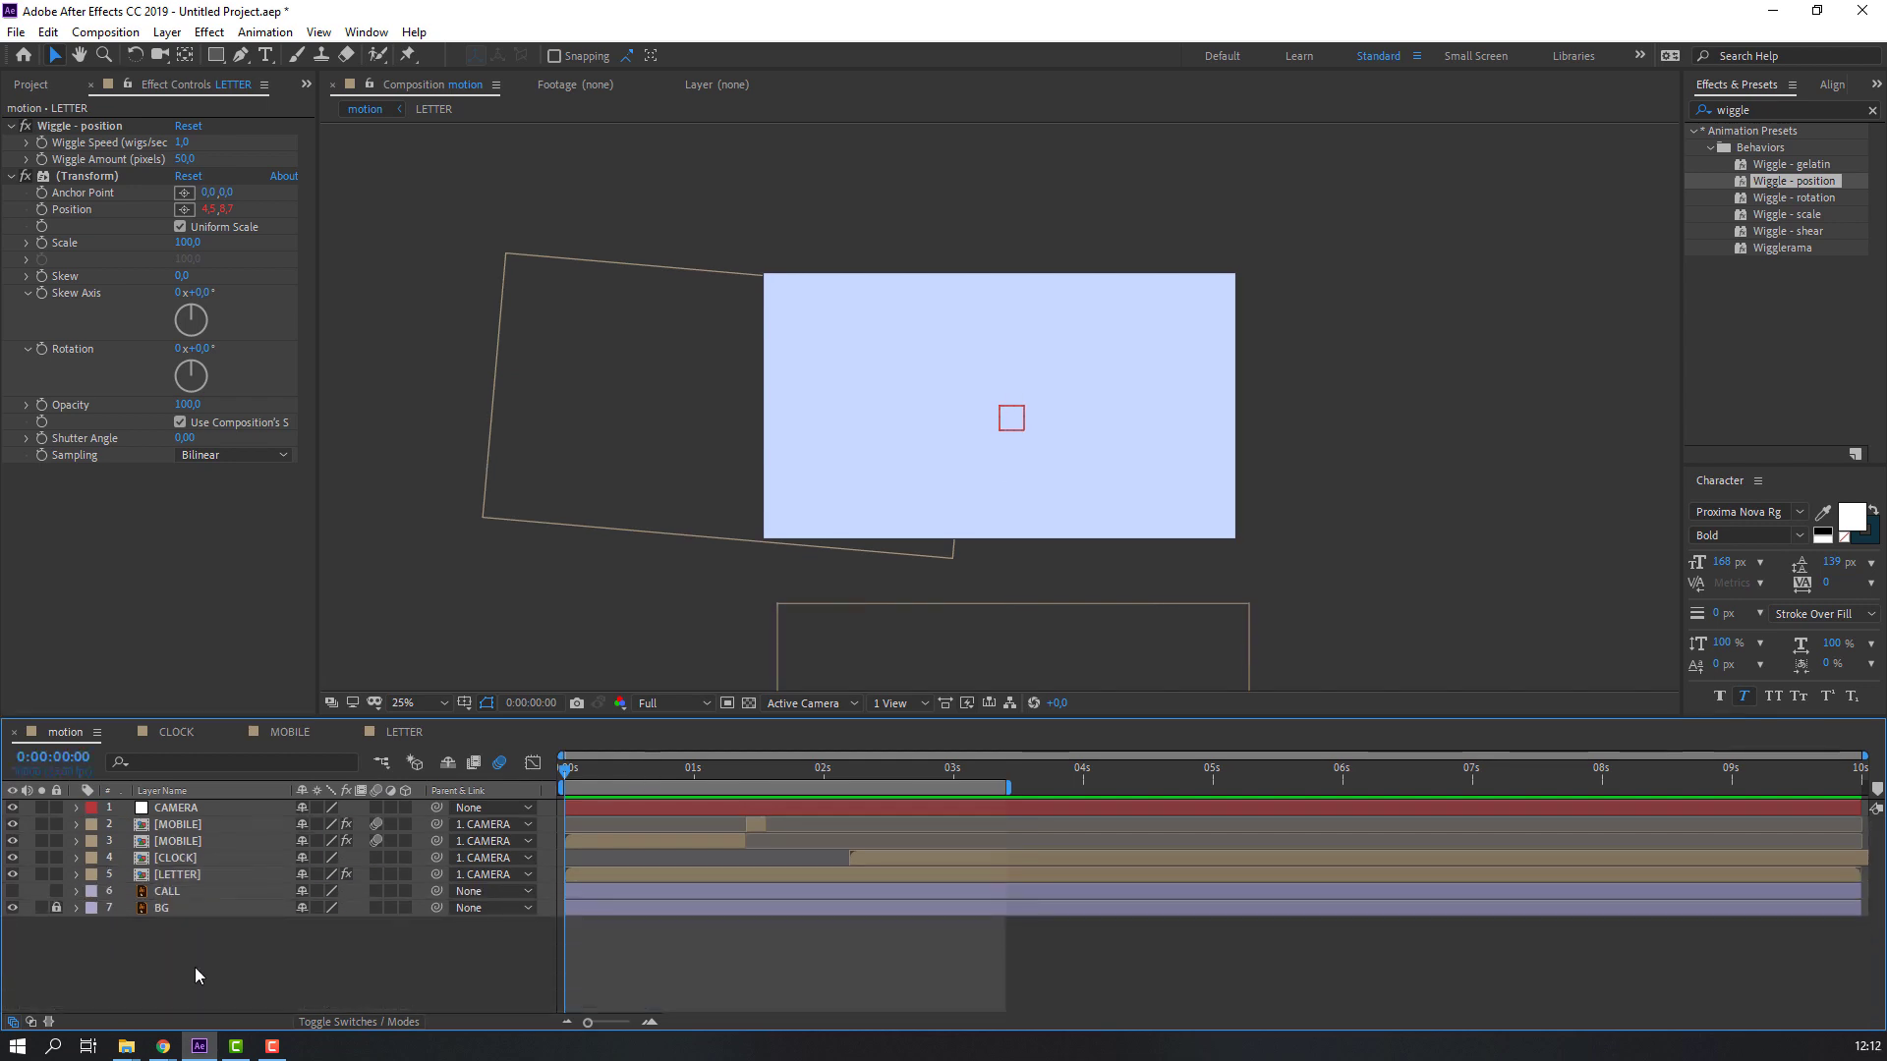
right_click(197, 976)
mouse_move(295, 753)
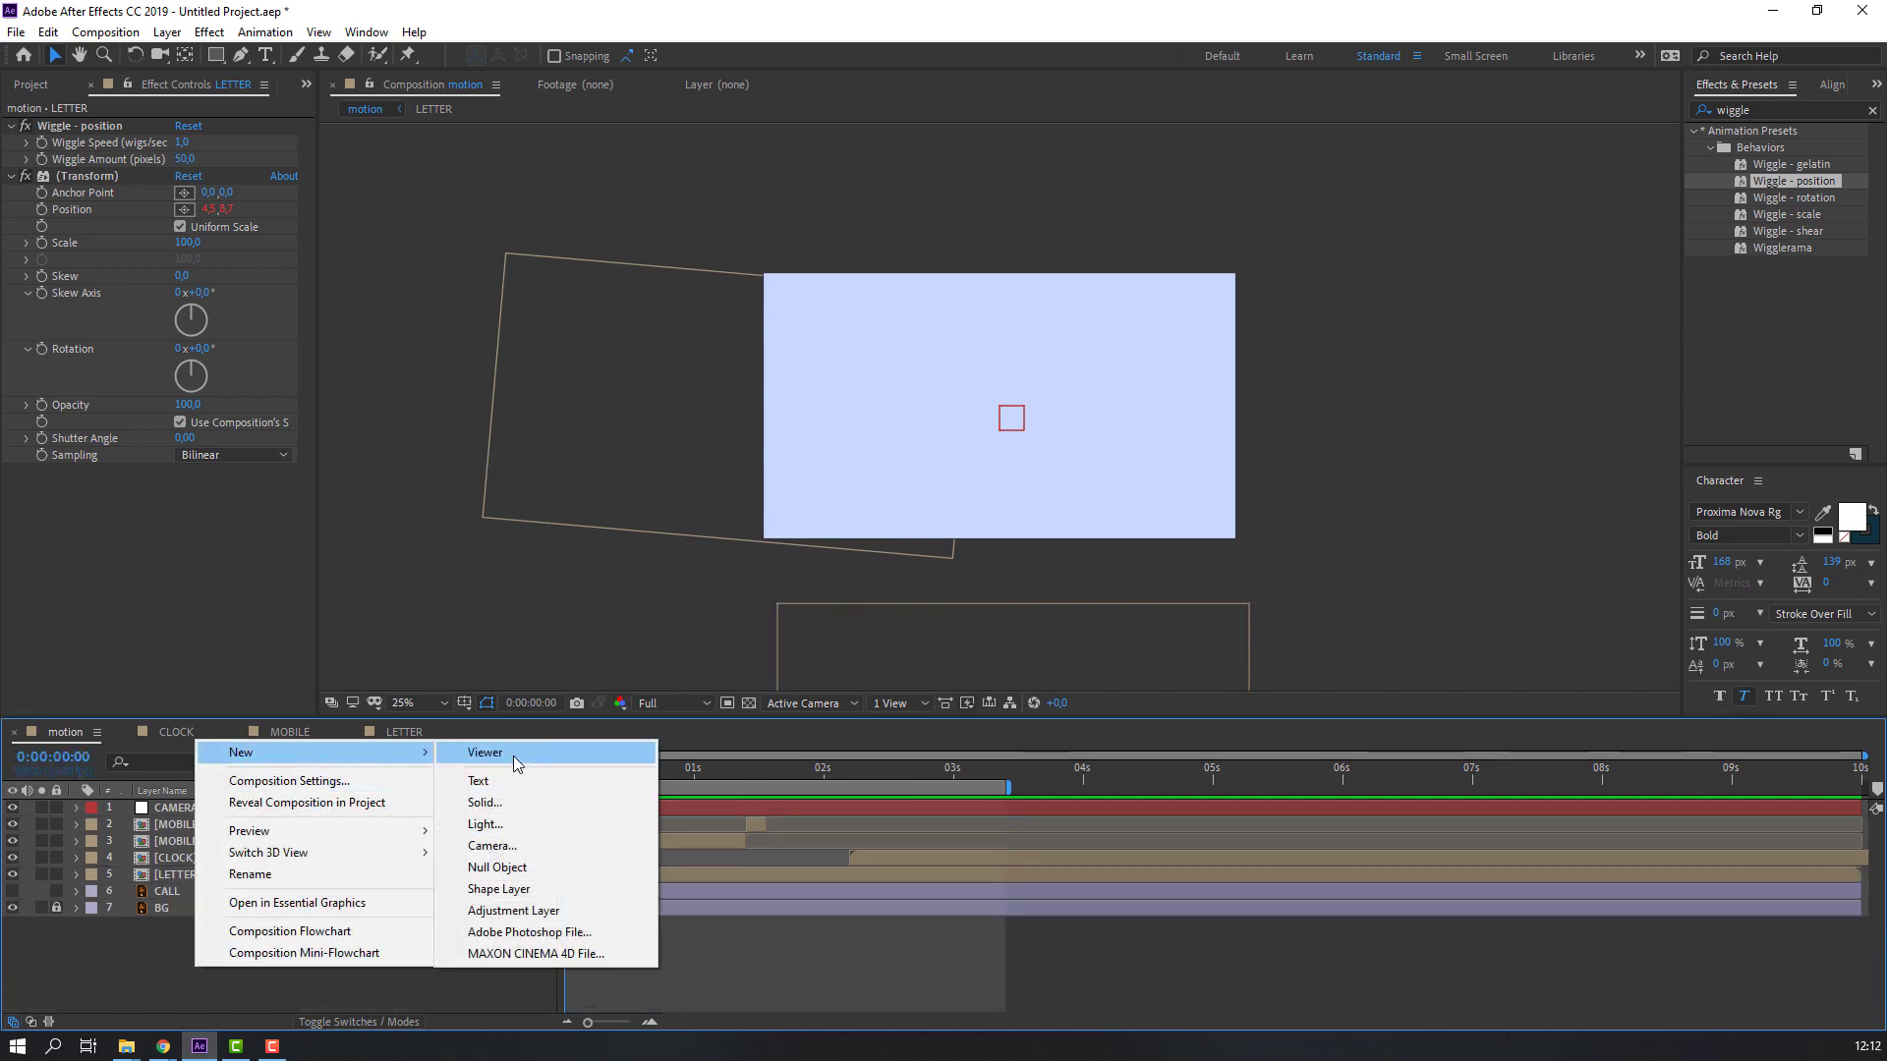
left_click(500, 888)
key("space")
left_click_drag(171, 819, 224, 934)
Draw a short horizontal Pen line in the upper-left area of the background with no fill and a 5 px stroke.
left_click_drag(241, 55, 291, 66)
left_click(796, 317)
left_click(850, 318)
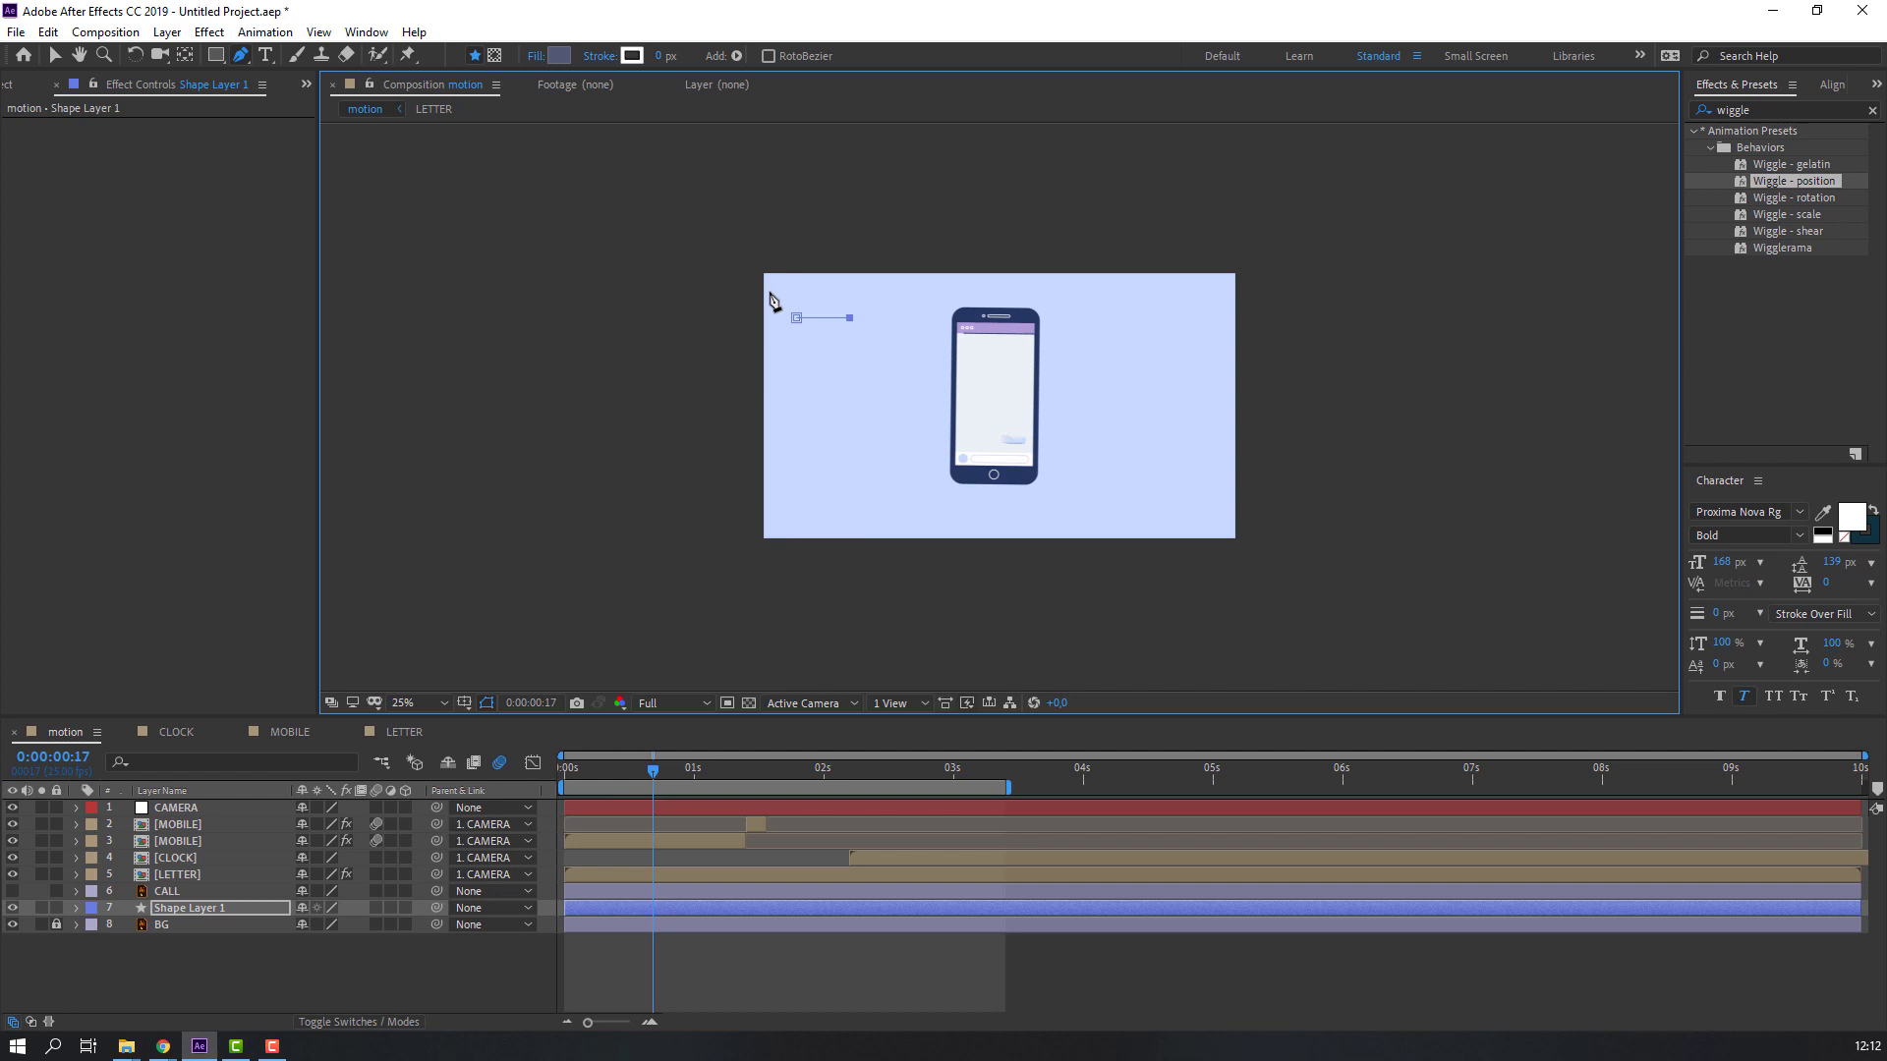
left_click(556, 59)
left_click(489, 412)
left_click(557, 526)
left_click(664, 56)
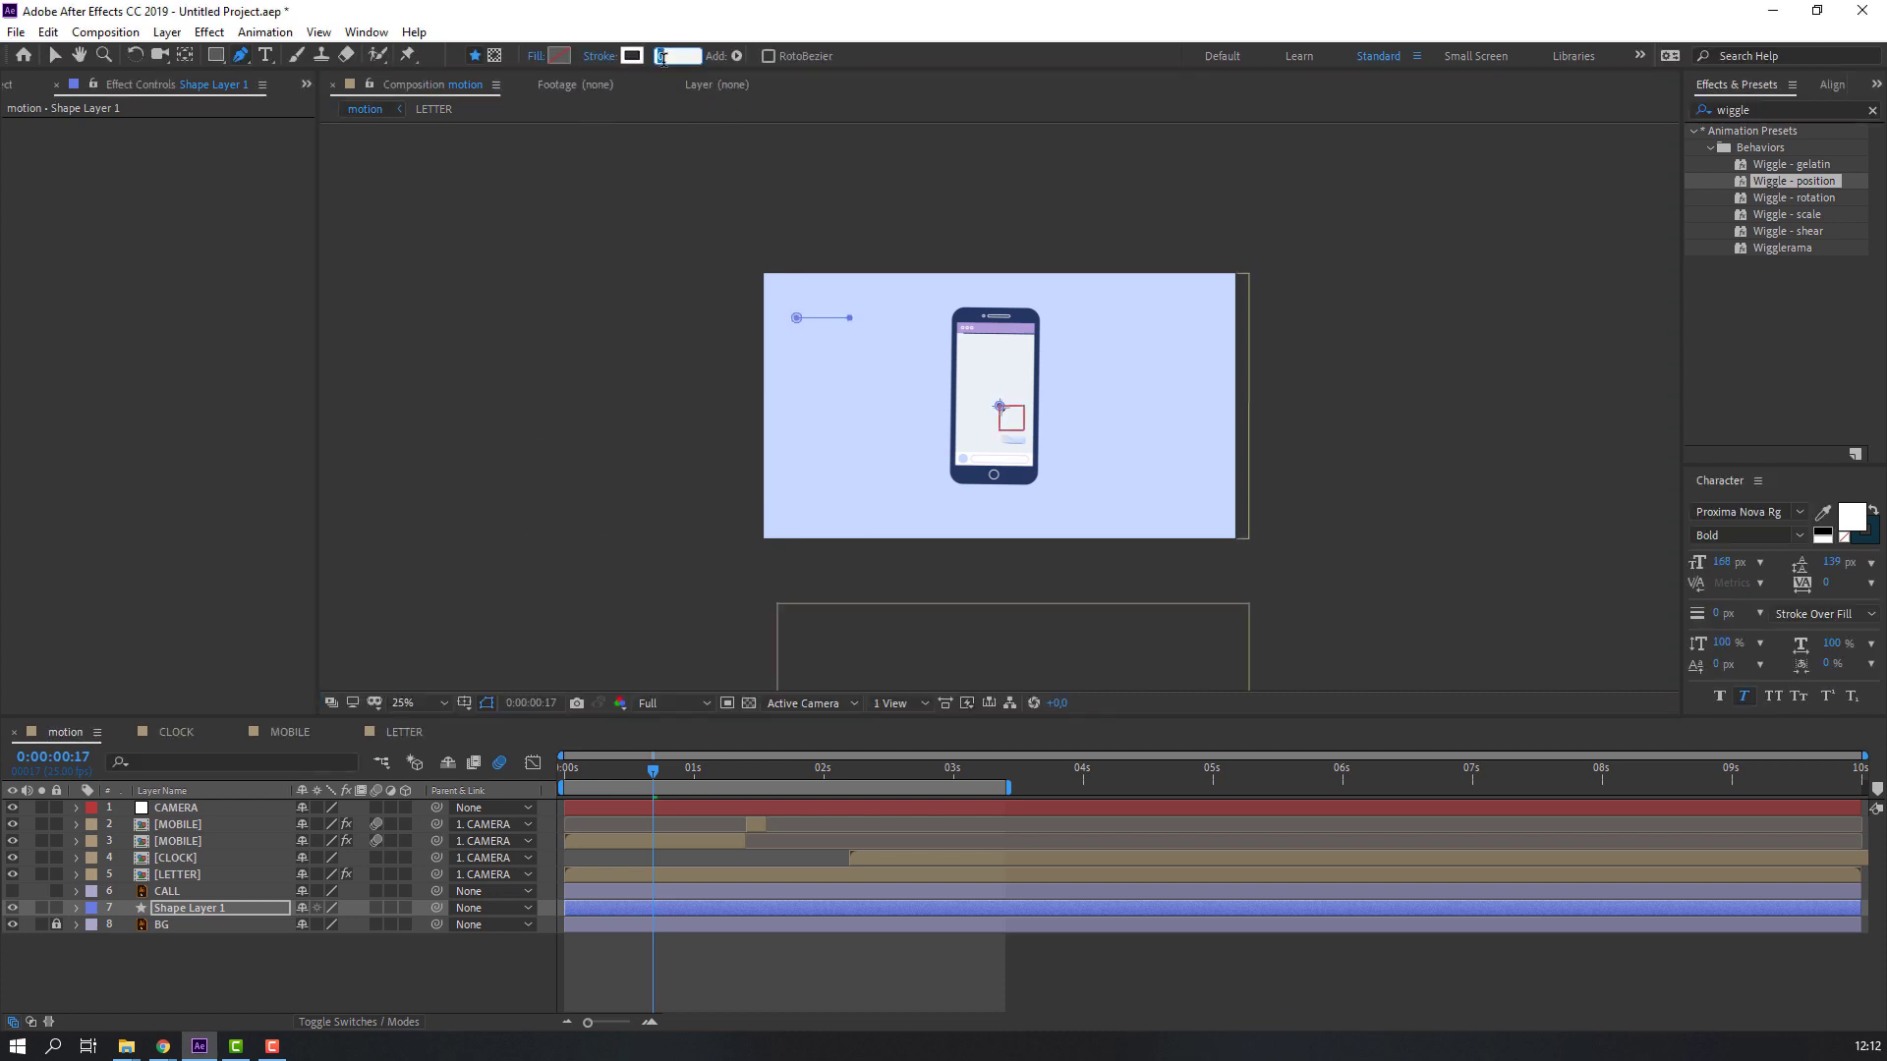
key("Return")
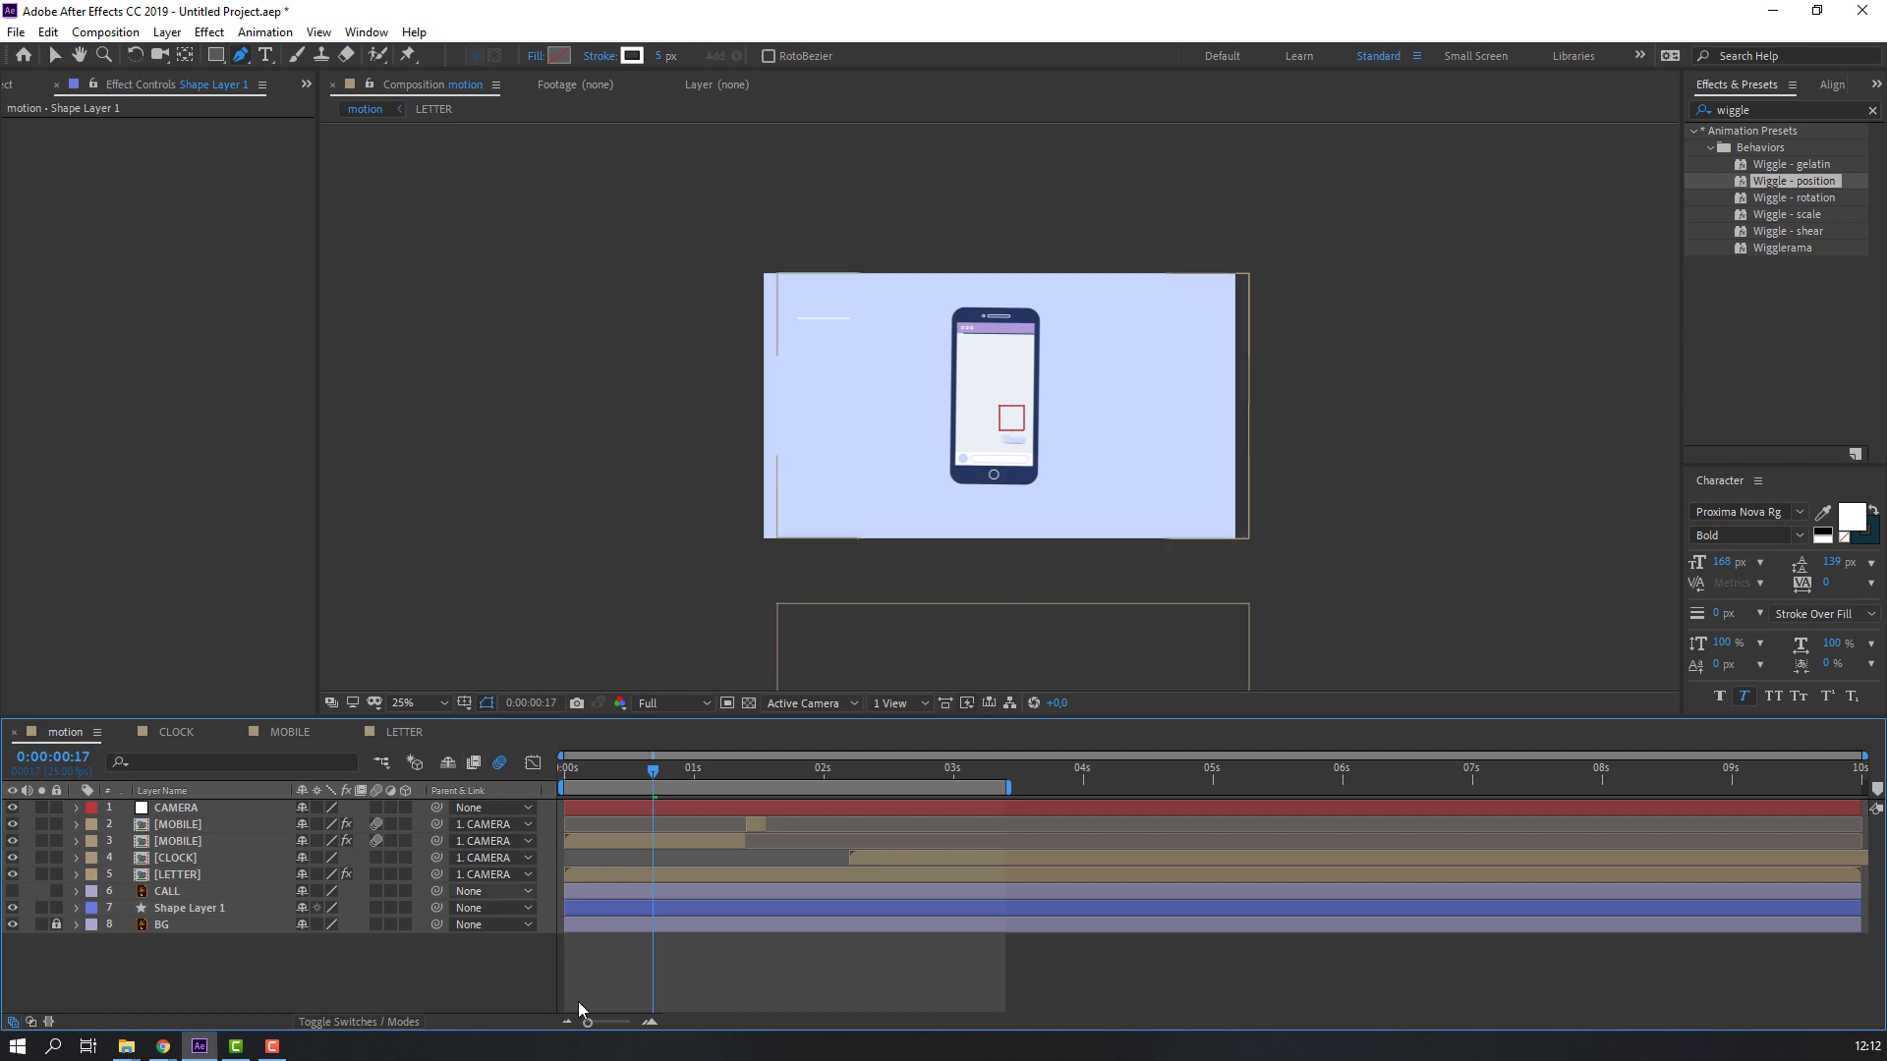
Change the line's stroke color to a darker shade of the background blue, 93AFE5.
left_click(207, 910)
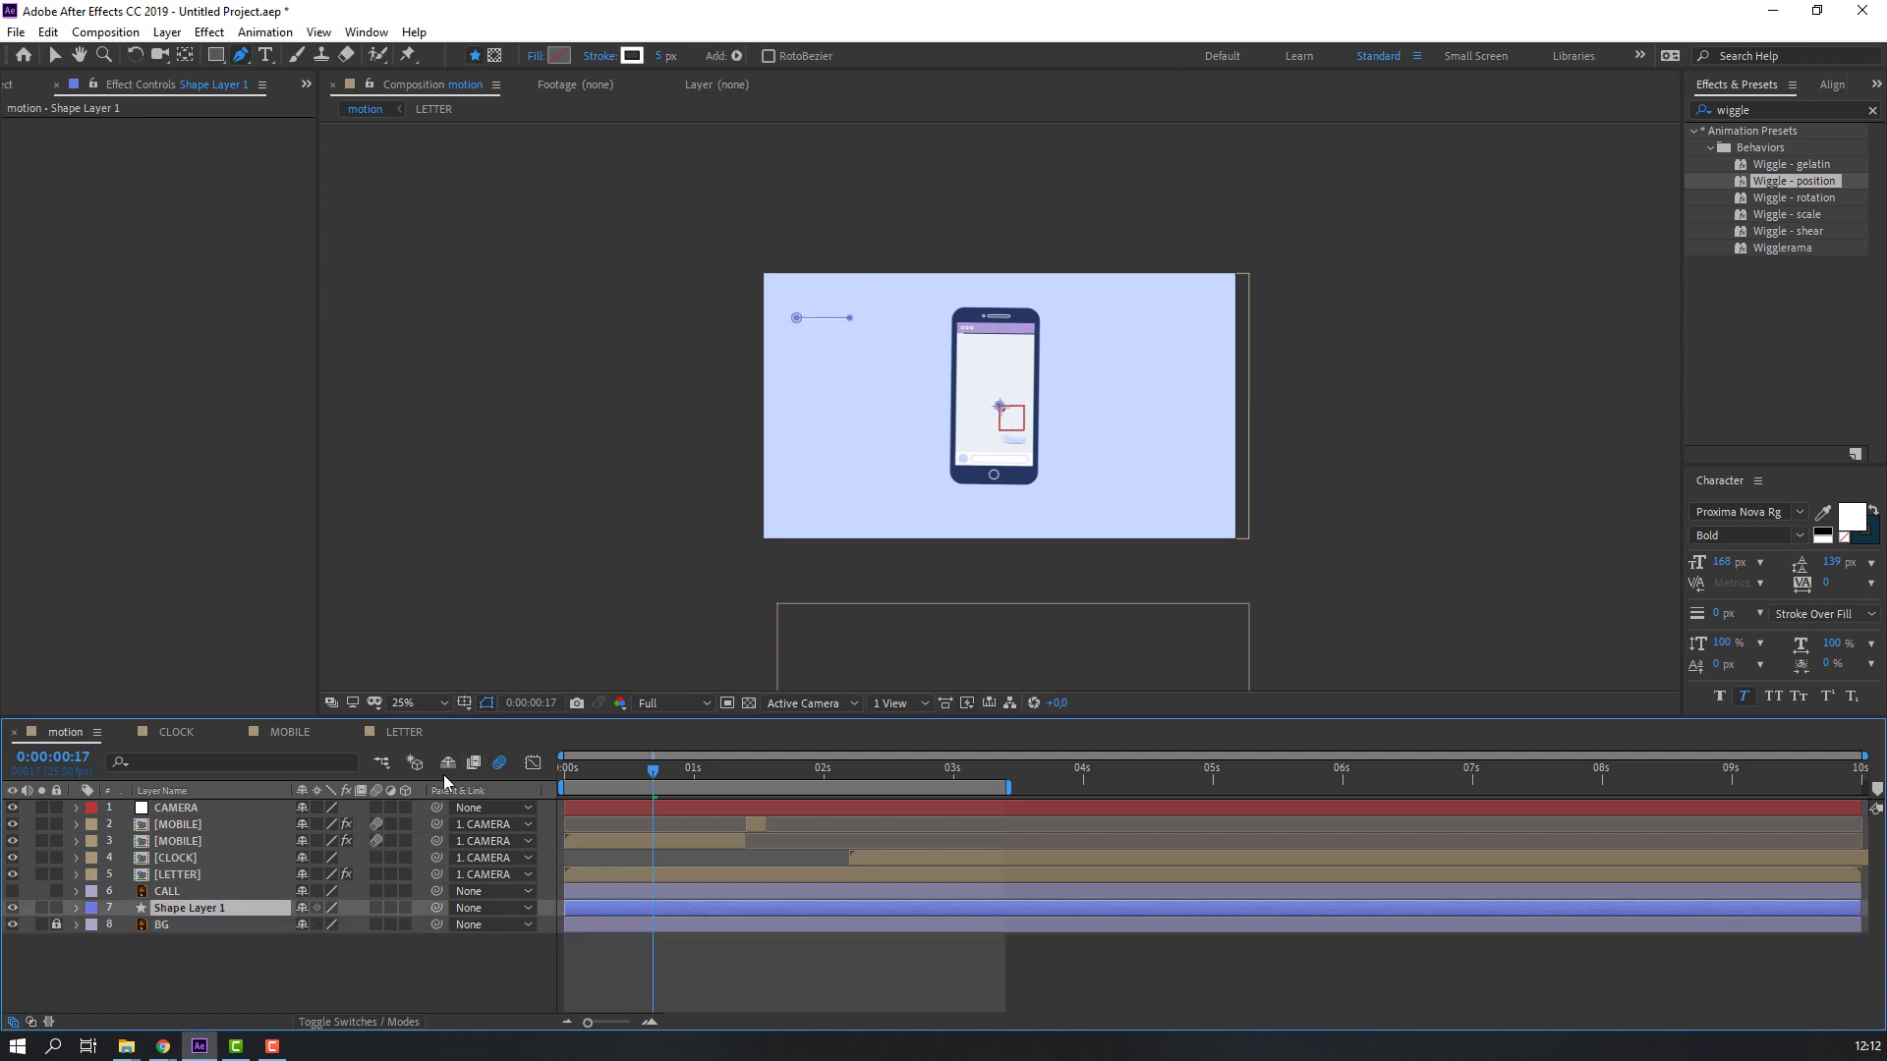
left_click(632, 56)
left_click(706, 611)
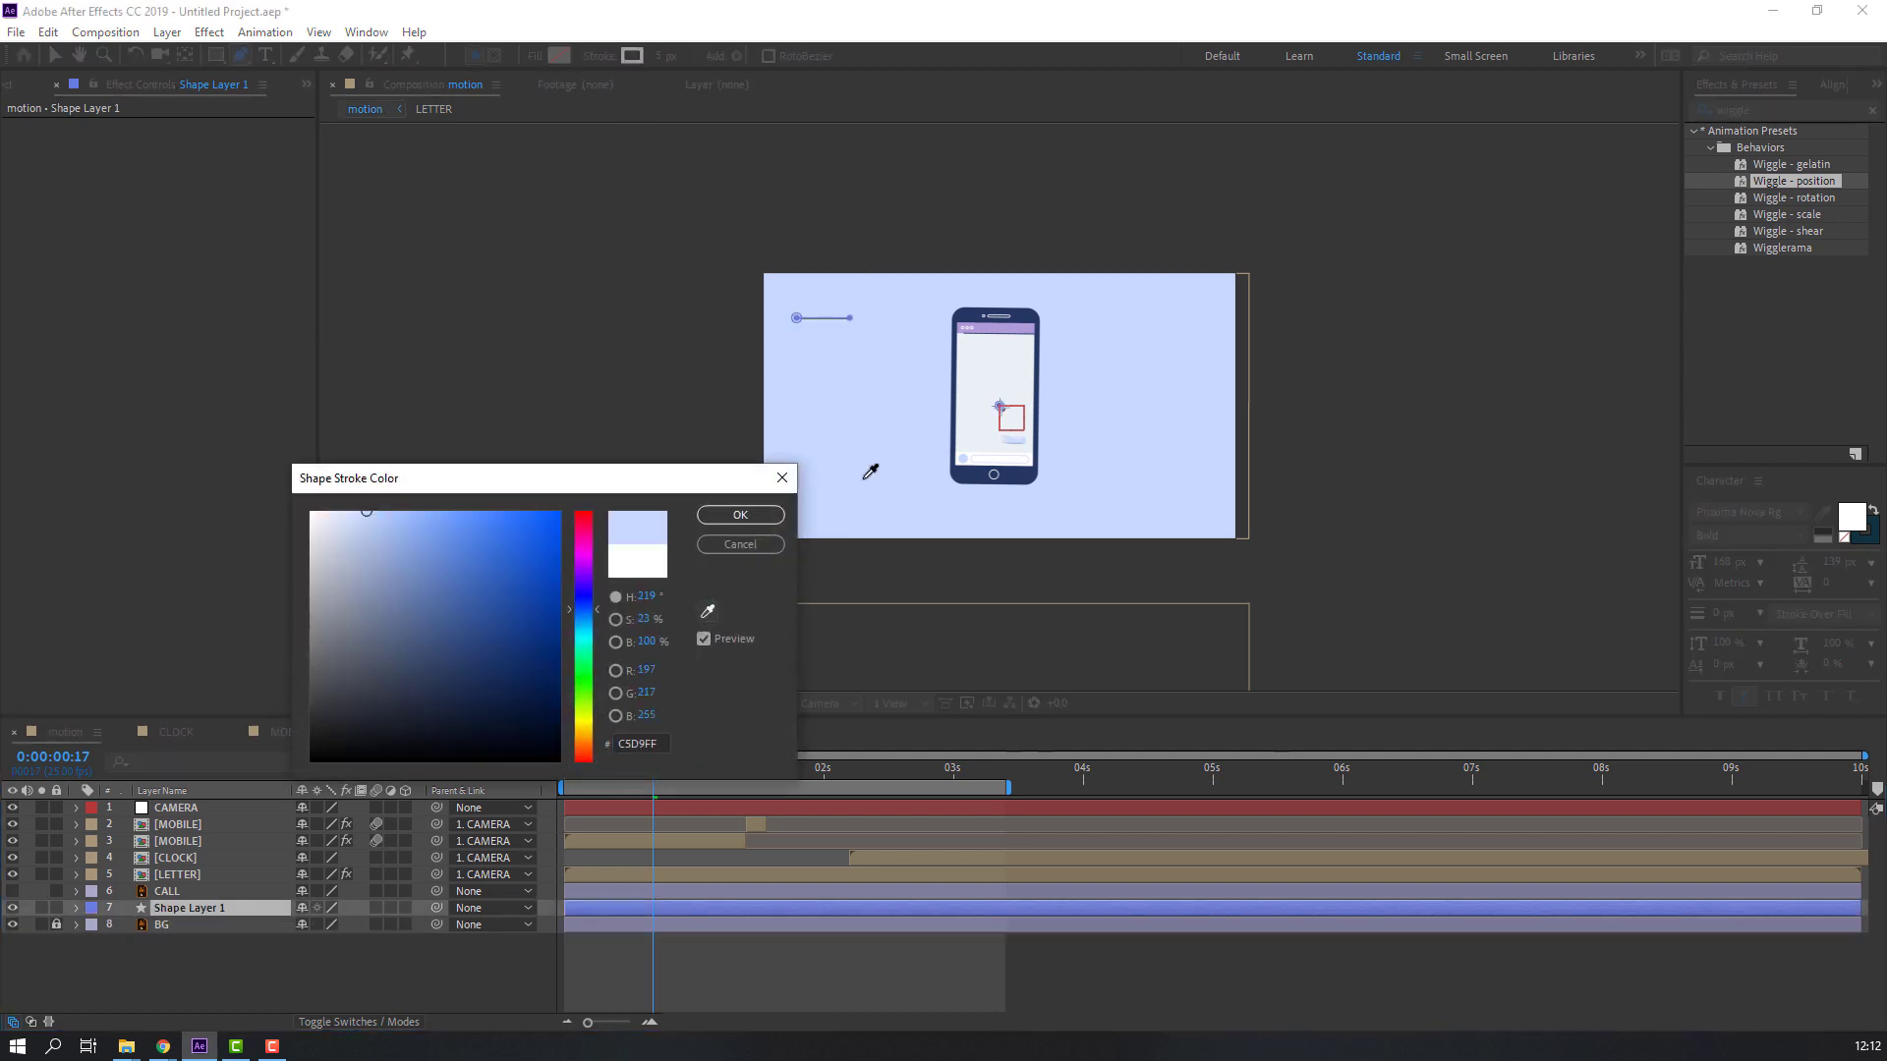
left_click_drag(378, 523, 394, 535)
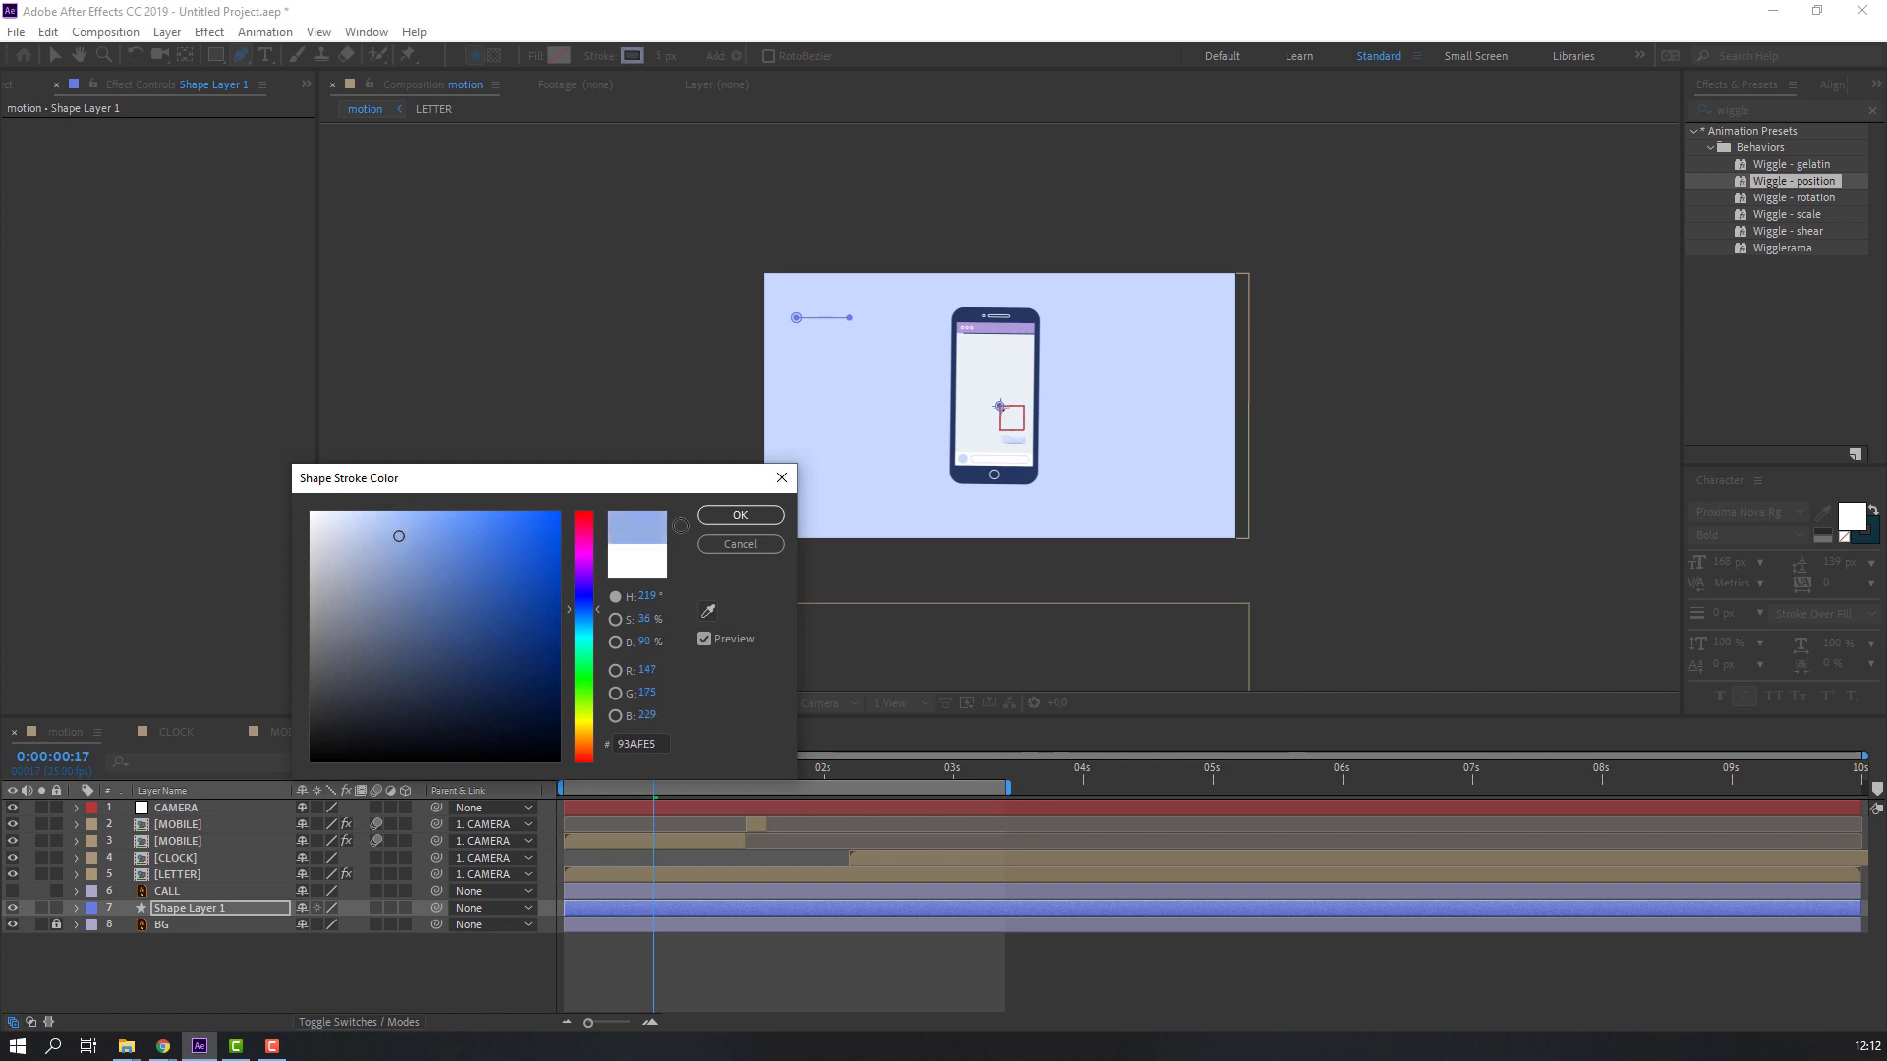
key("Return")
left_click(389, 996)
Increase the stroke width of the line on Shape Layer 1 to 38 px.
left_click(230, 910)
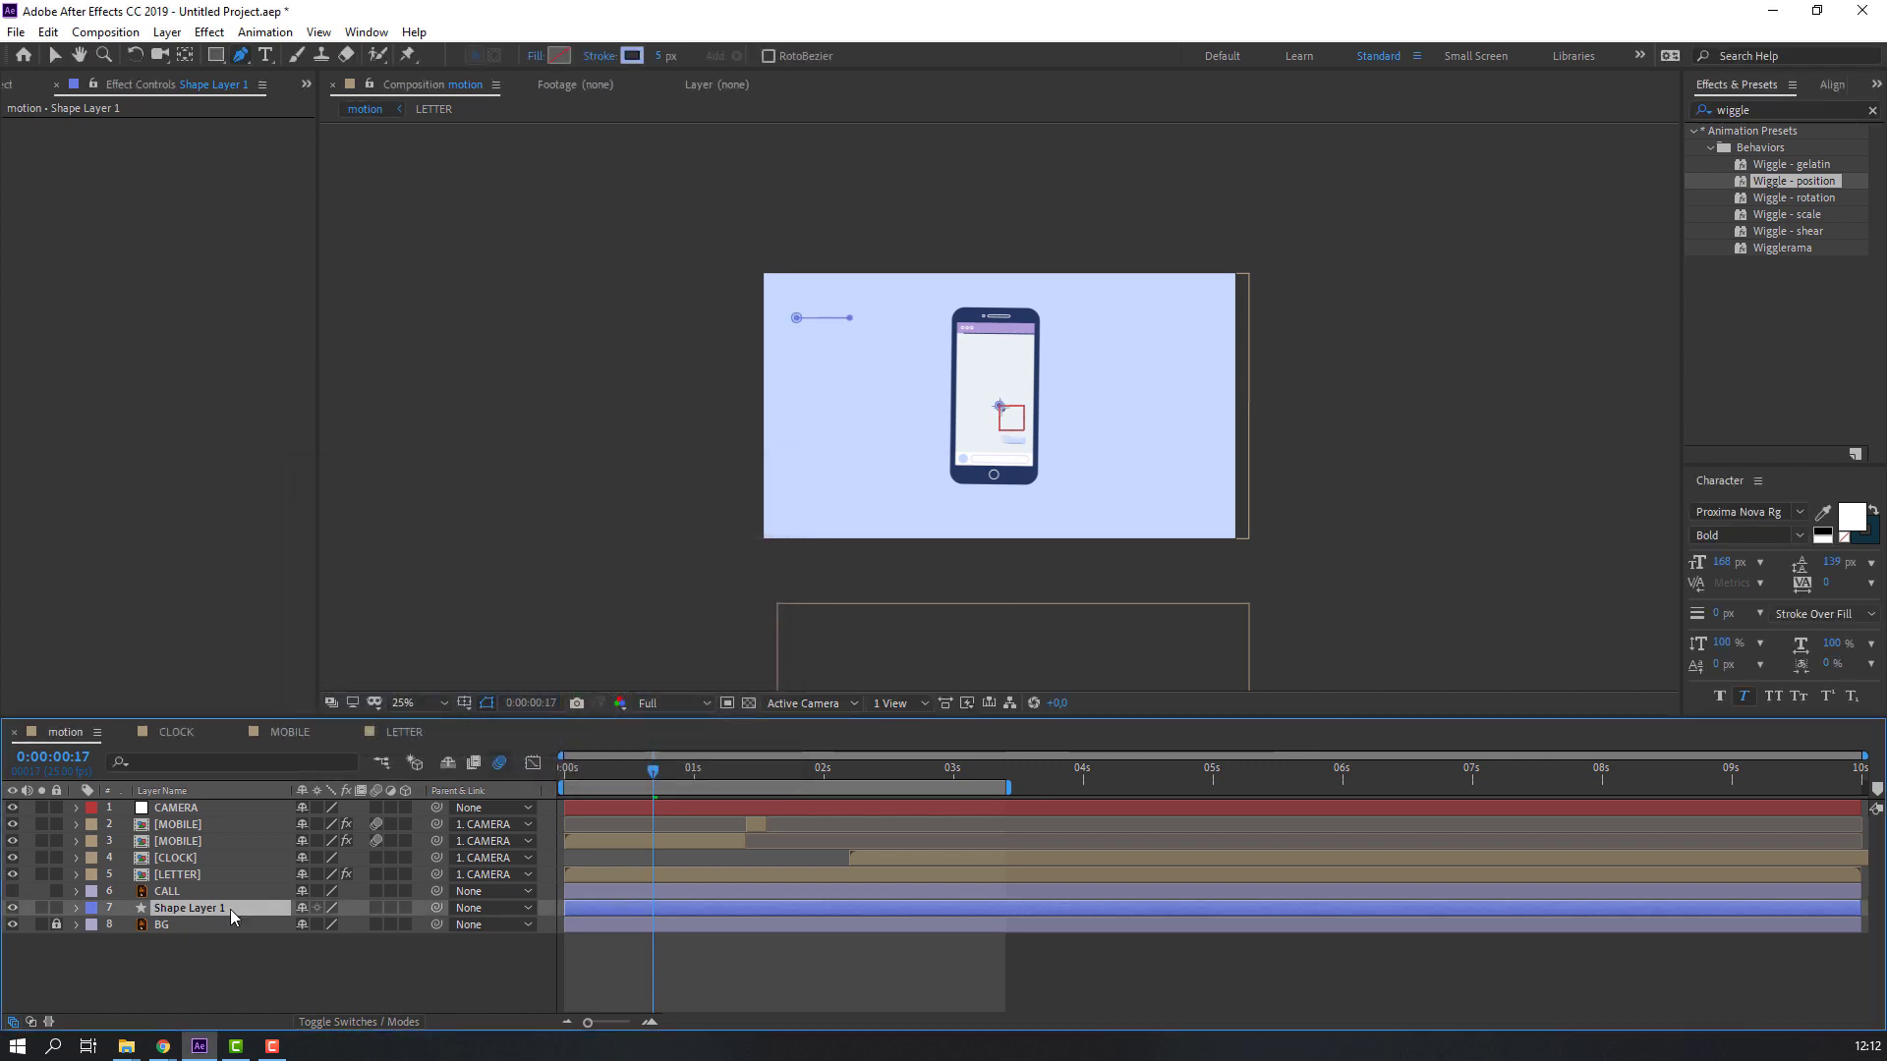
left_click_drag(662, 56, 675, 56)
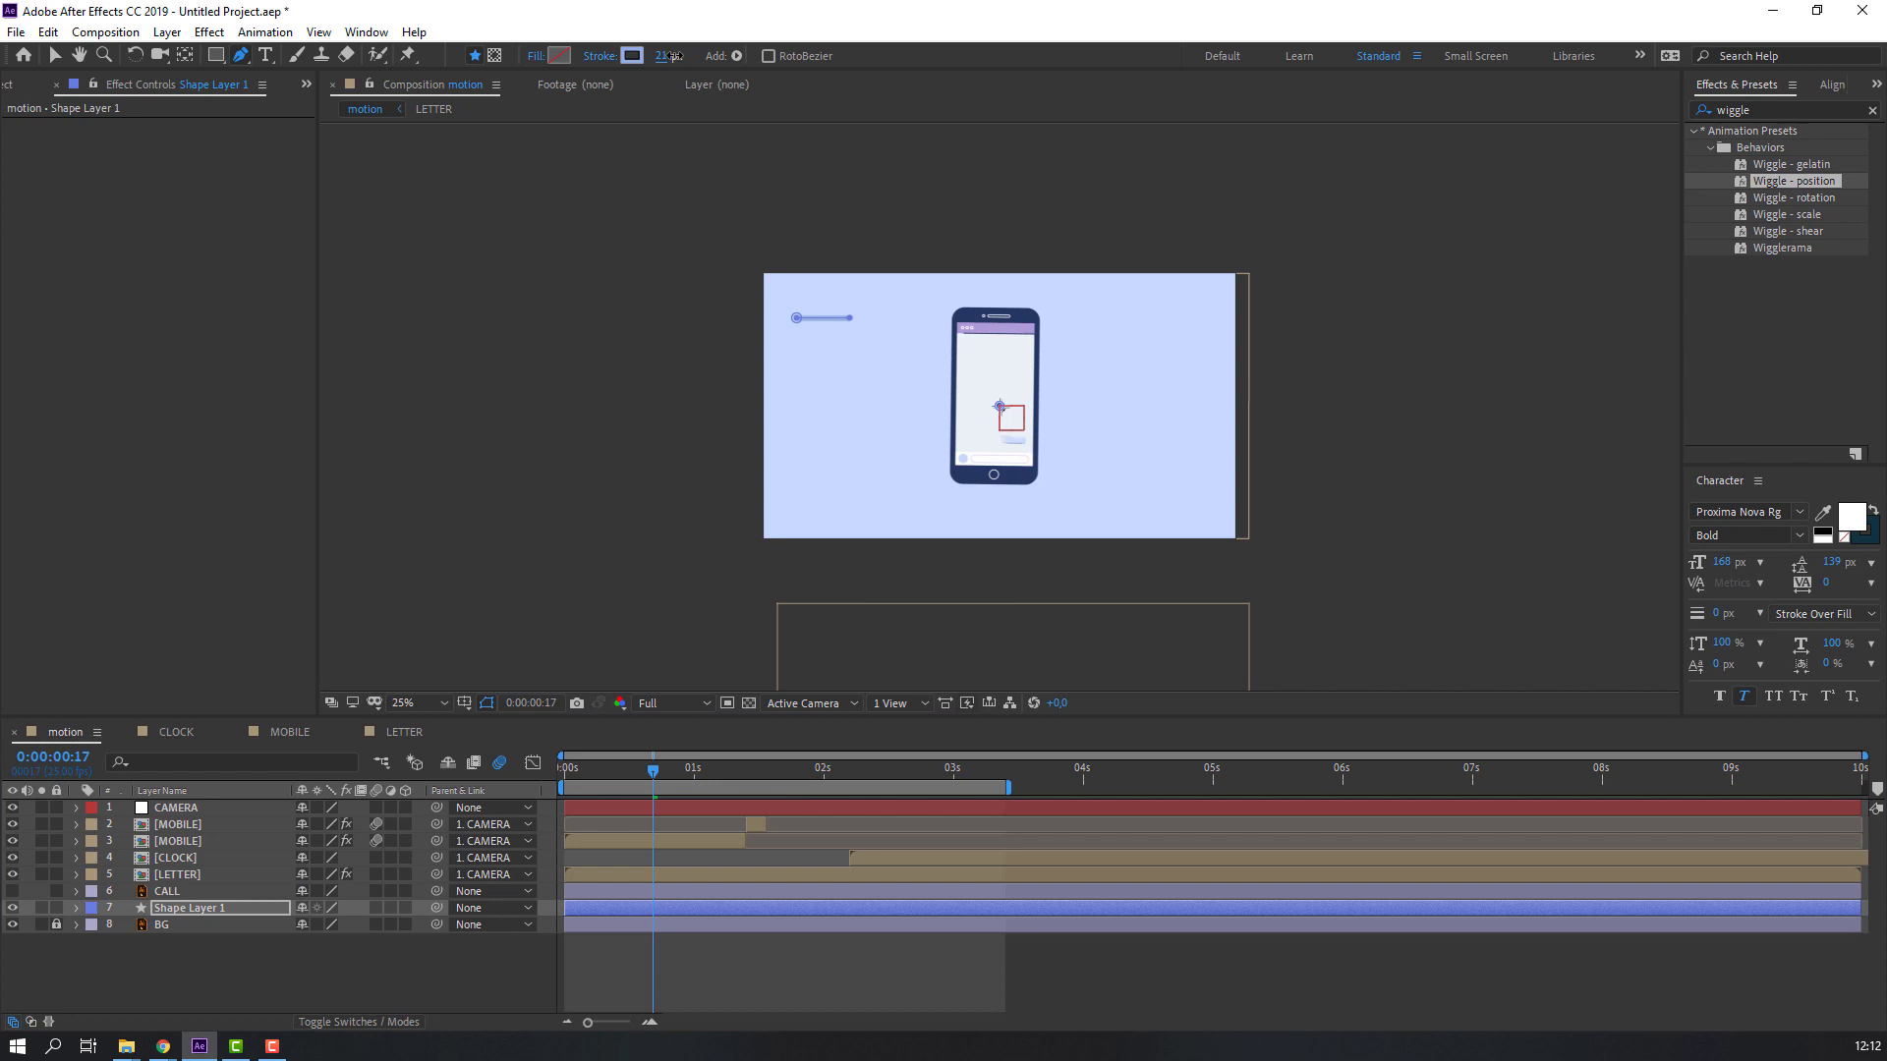
left_click(494, 966)
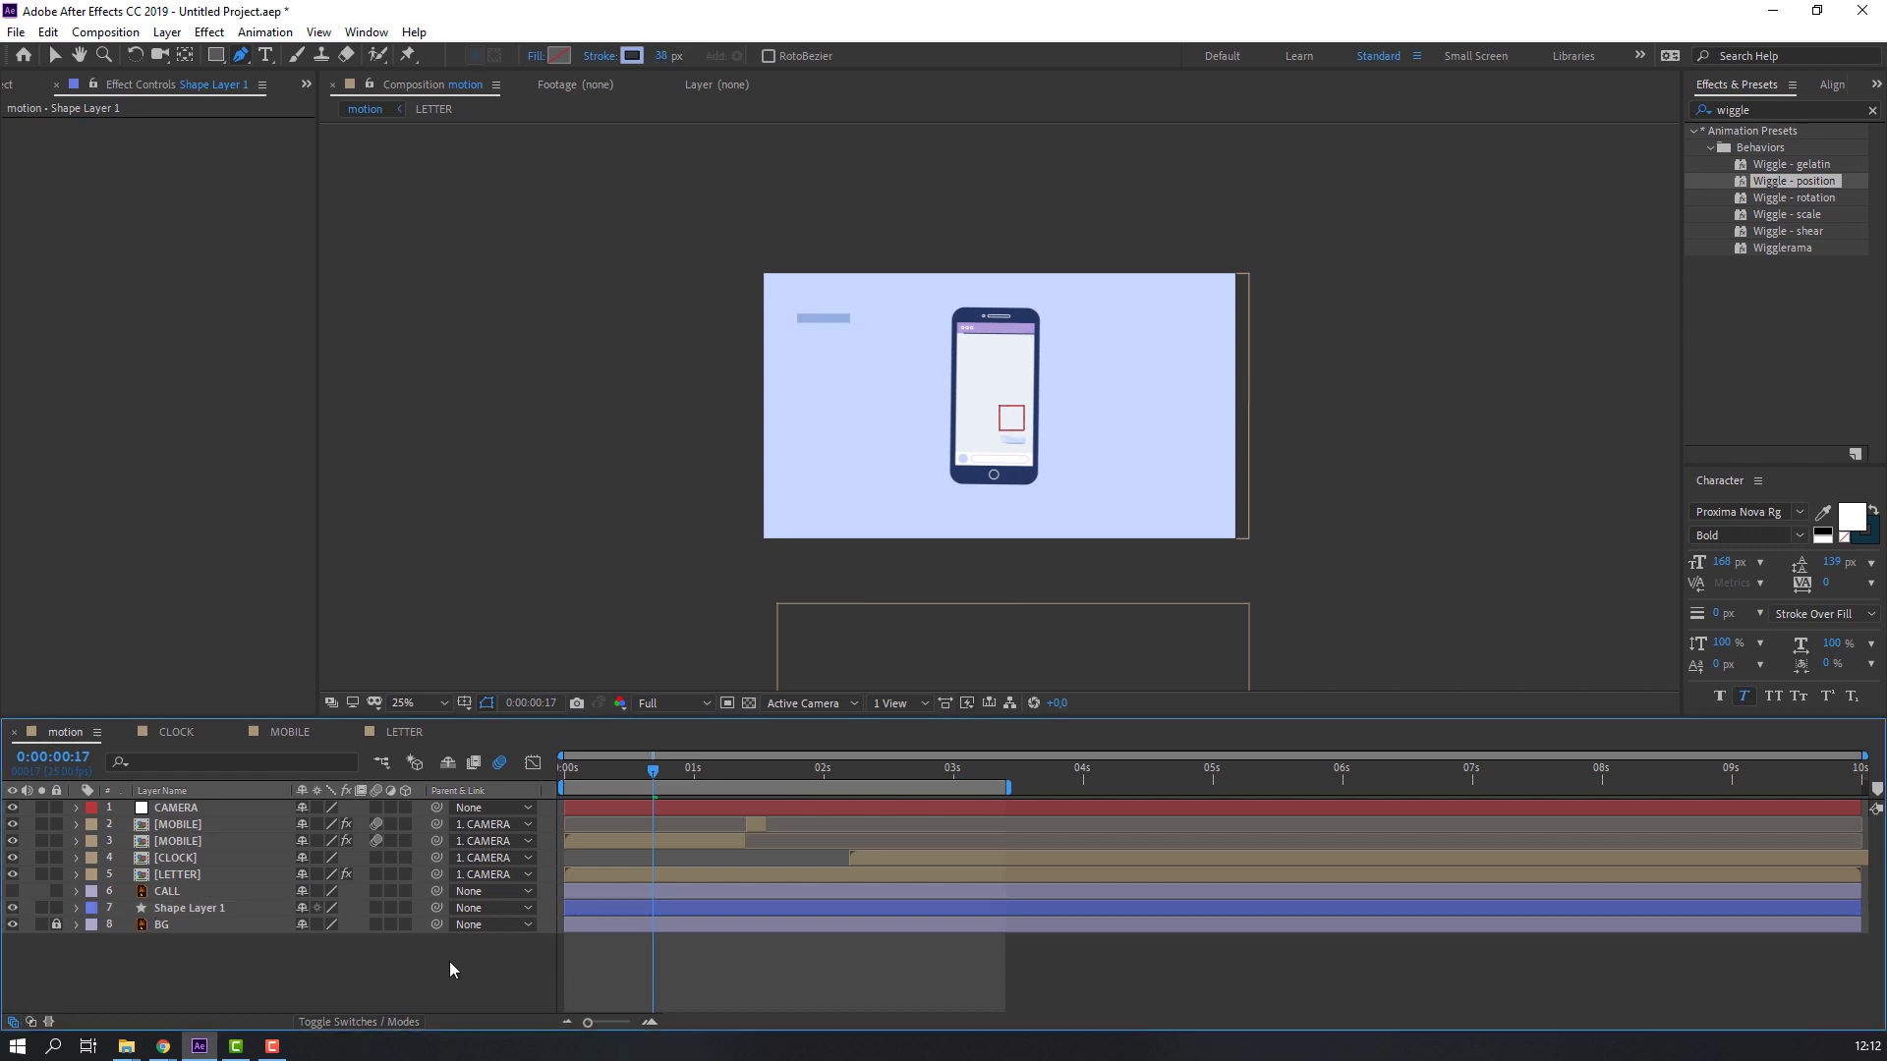
Set the Line Cap of Shape Layer 1's stroke to Round Cap and collapse the layer's properties.
scroll(727, 303, "up", 2)
left_click_drag(619, 281, 764, 367)
left_click(172, 908)
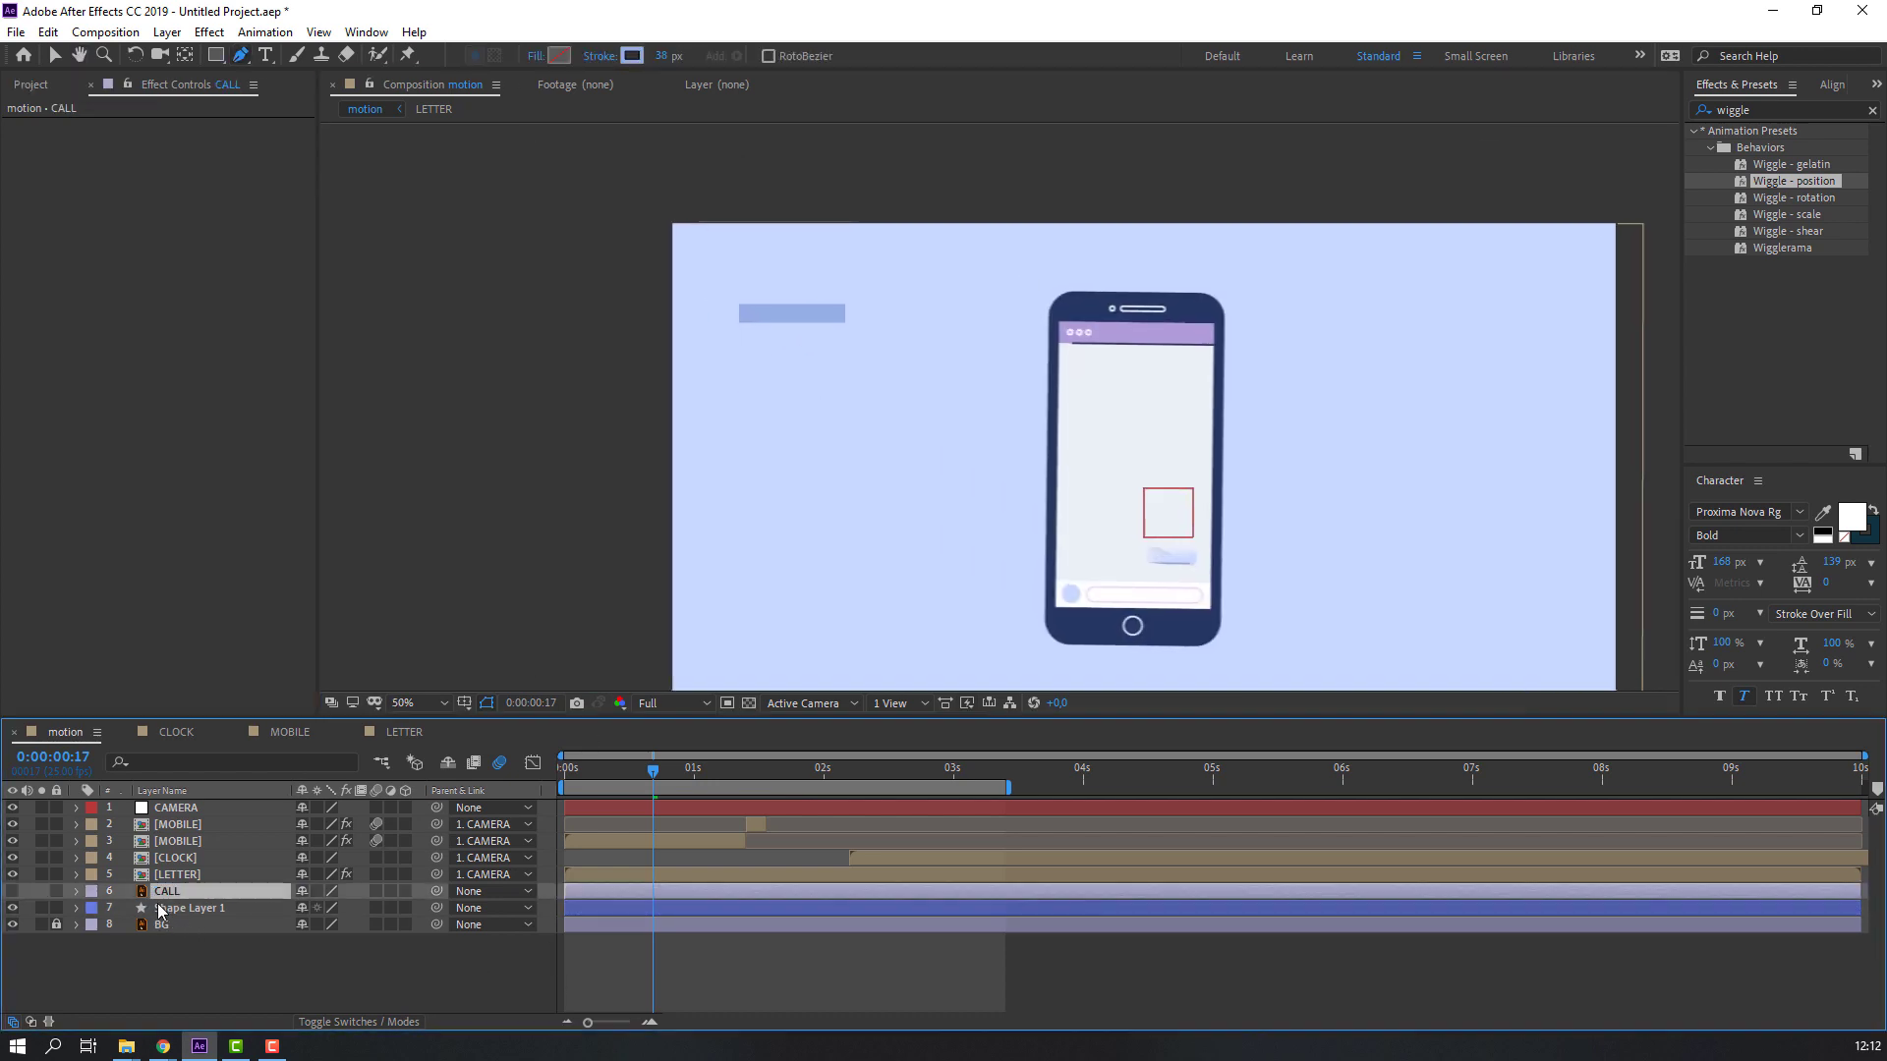
left_click(77, 908)
left_click(93, 926)
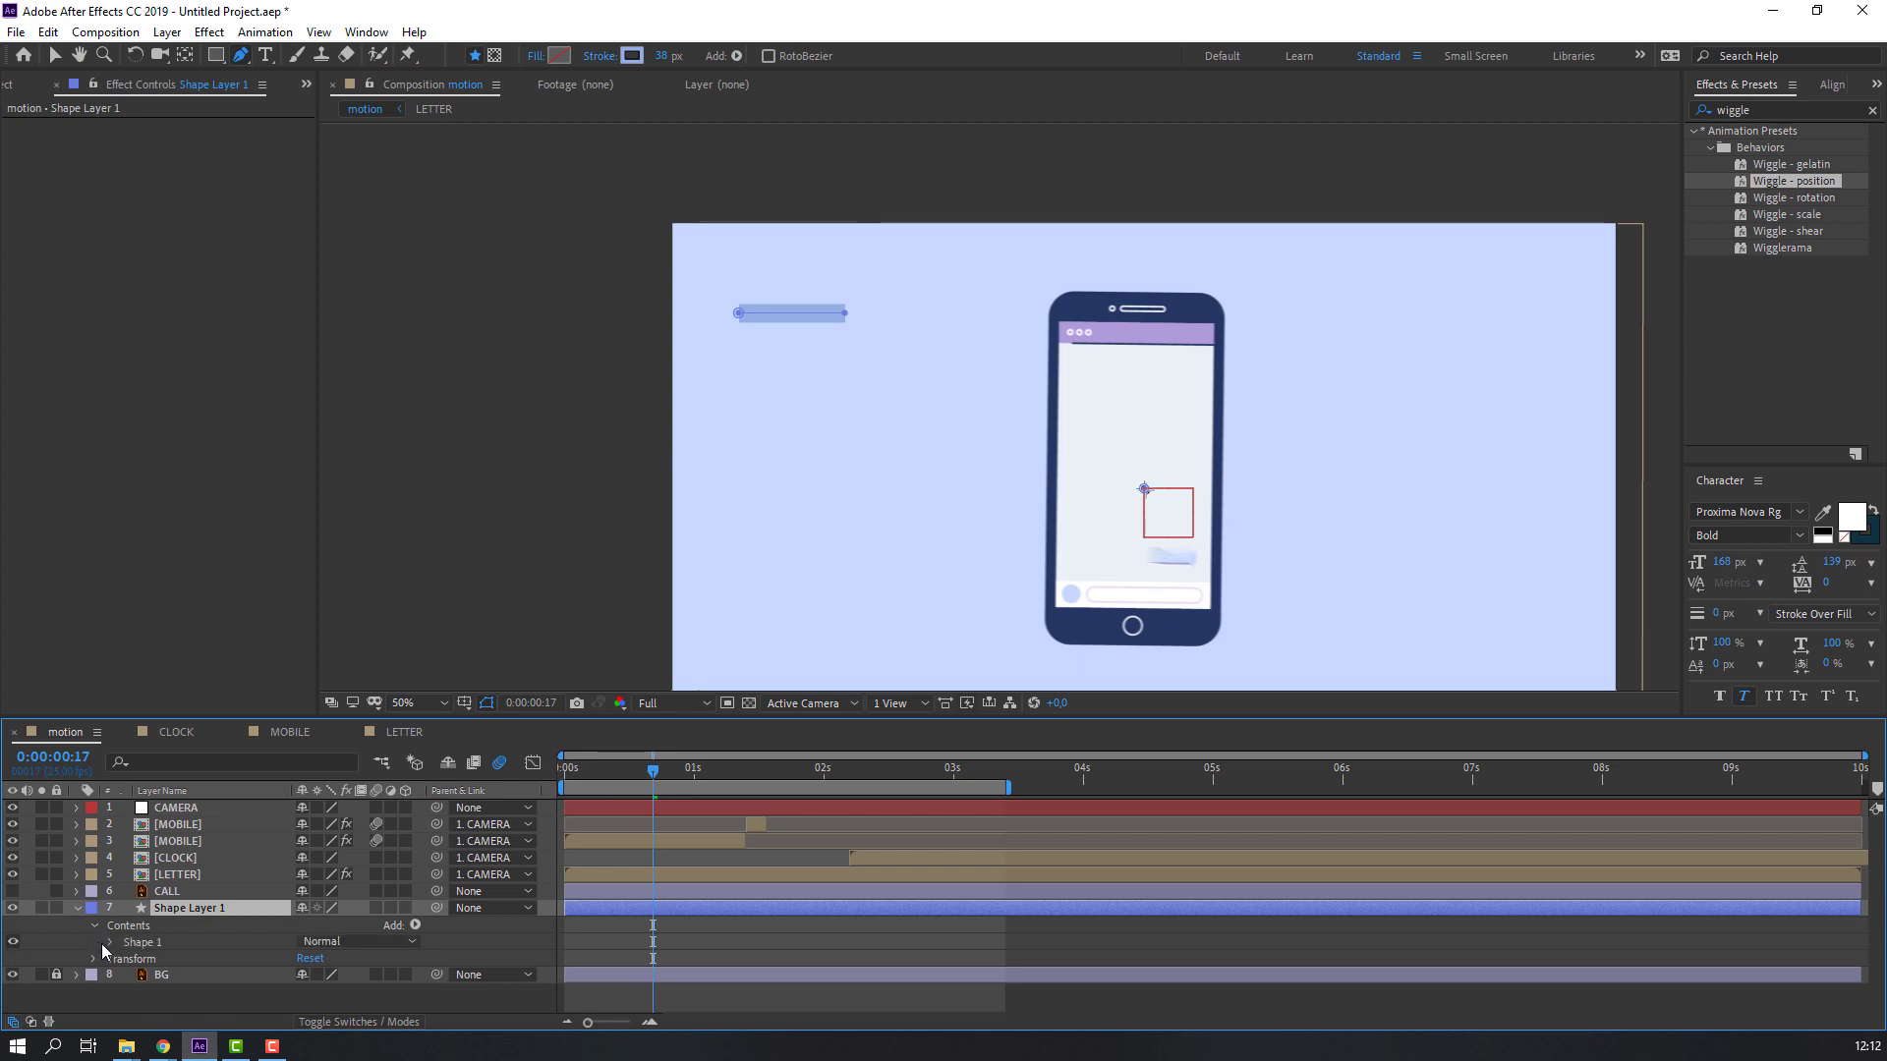
left_click(110, 942)
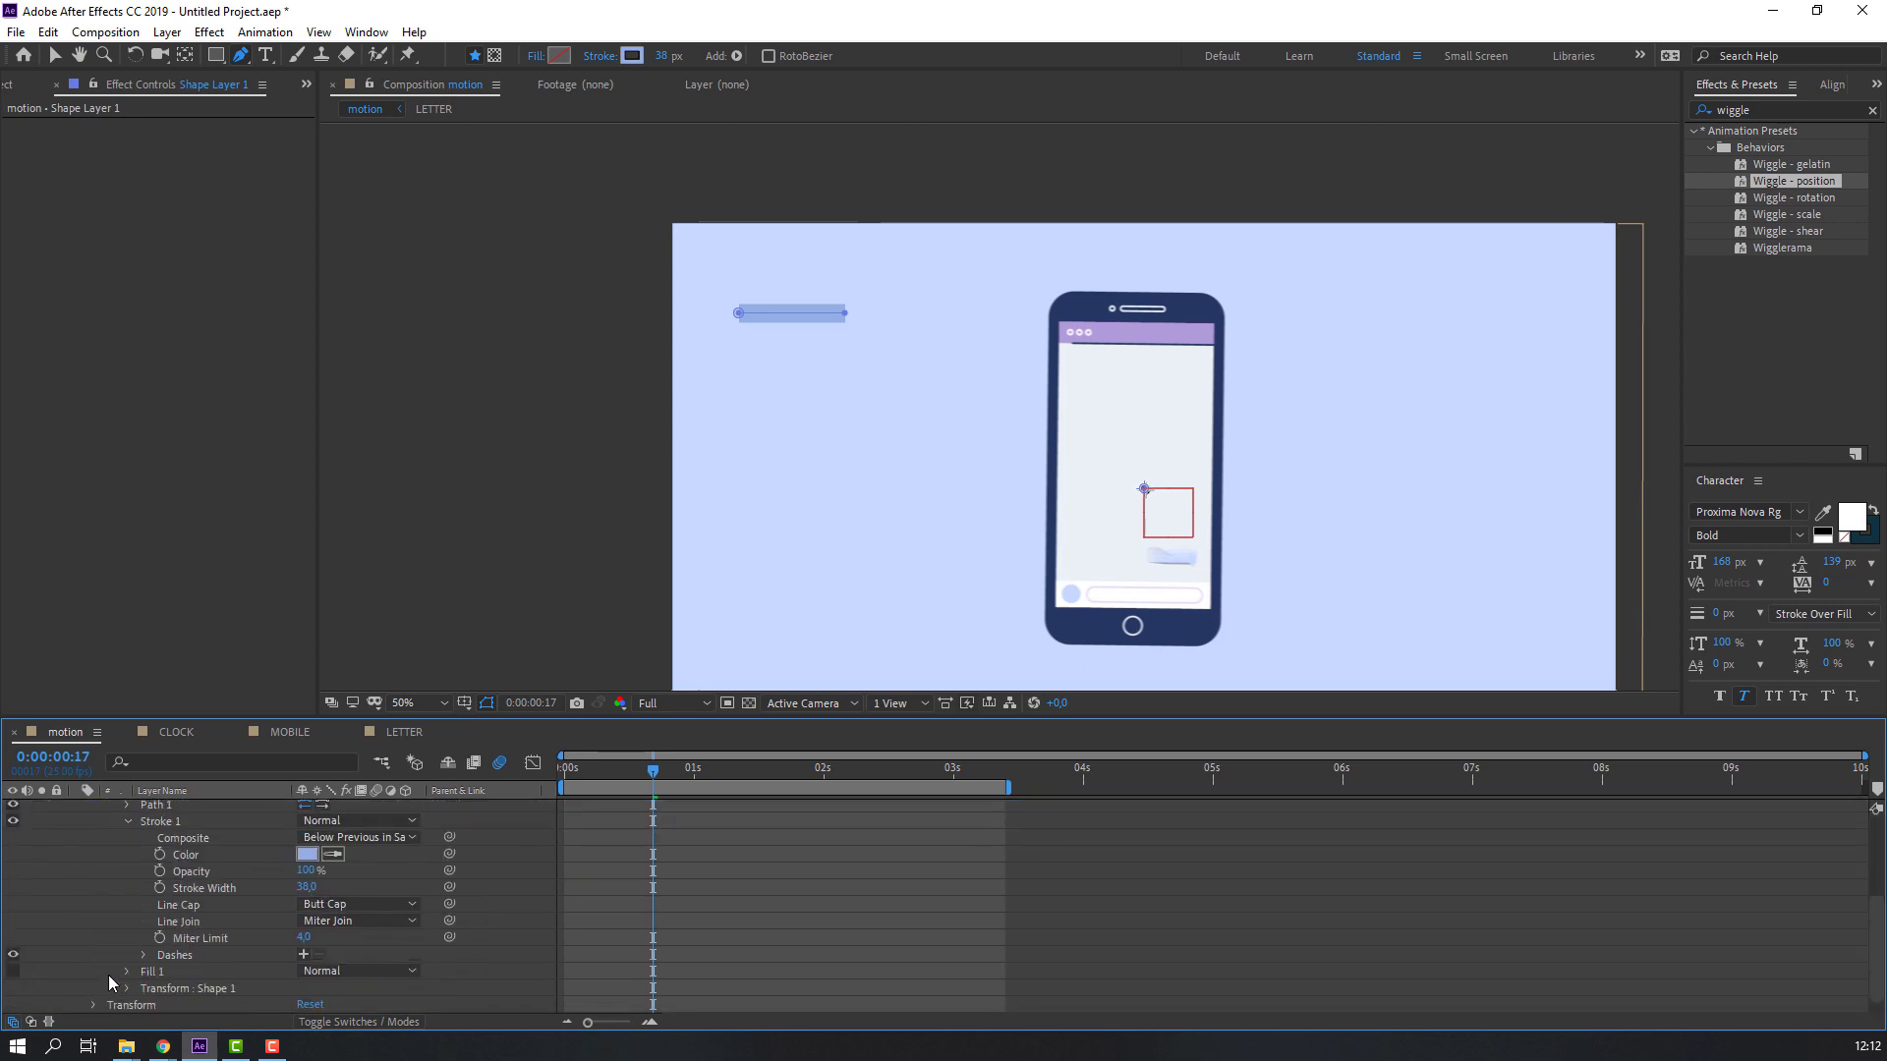
left_click(328, 908)
left_click(340, 942)
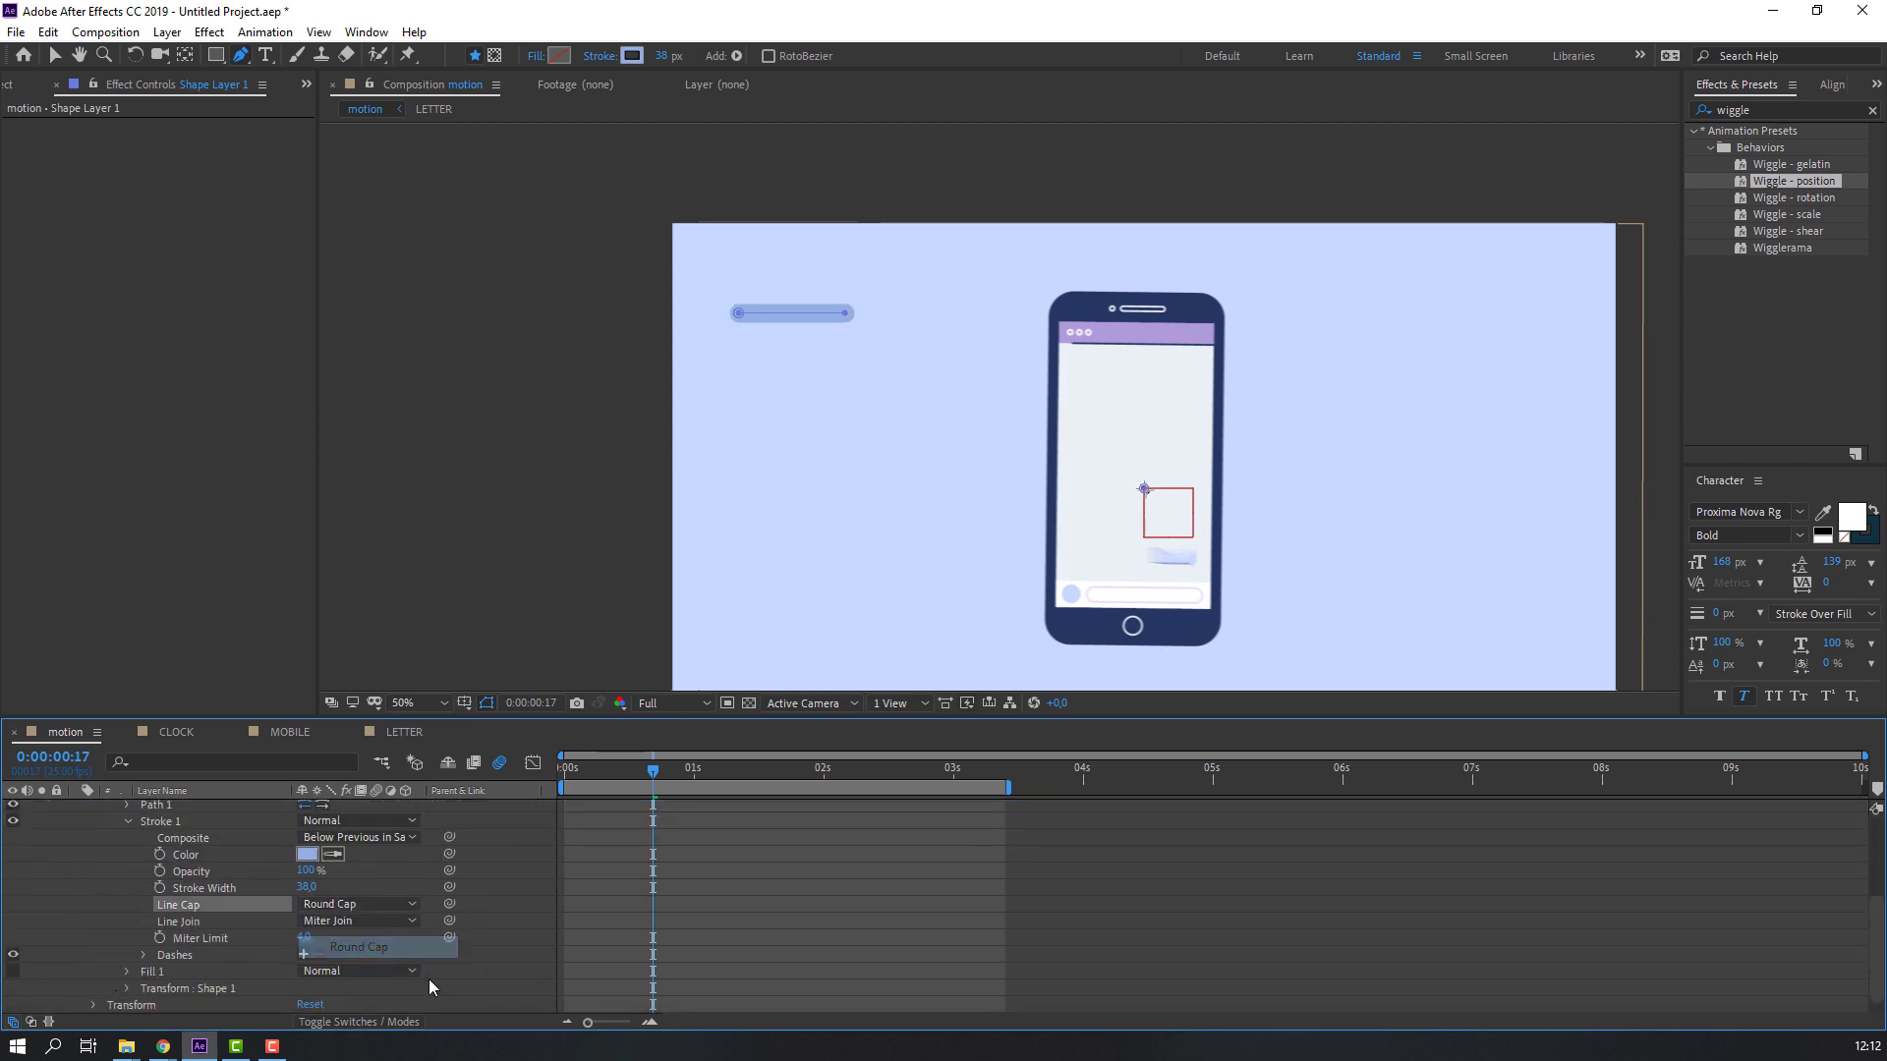
scroll(152, 935, "up", 5)
left_click(78, 905)
left_click(153, 967)
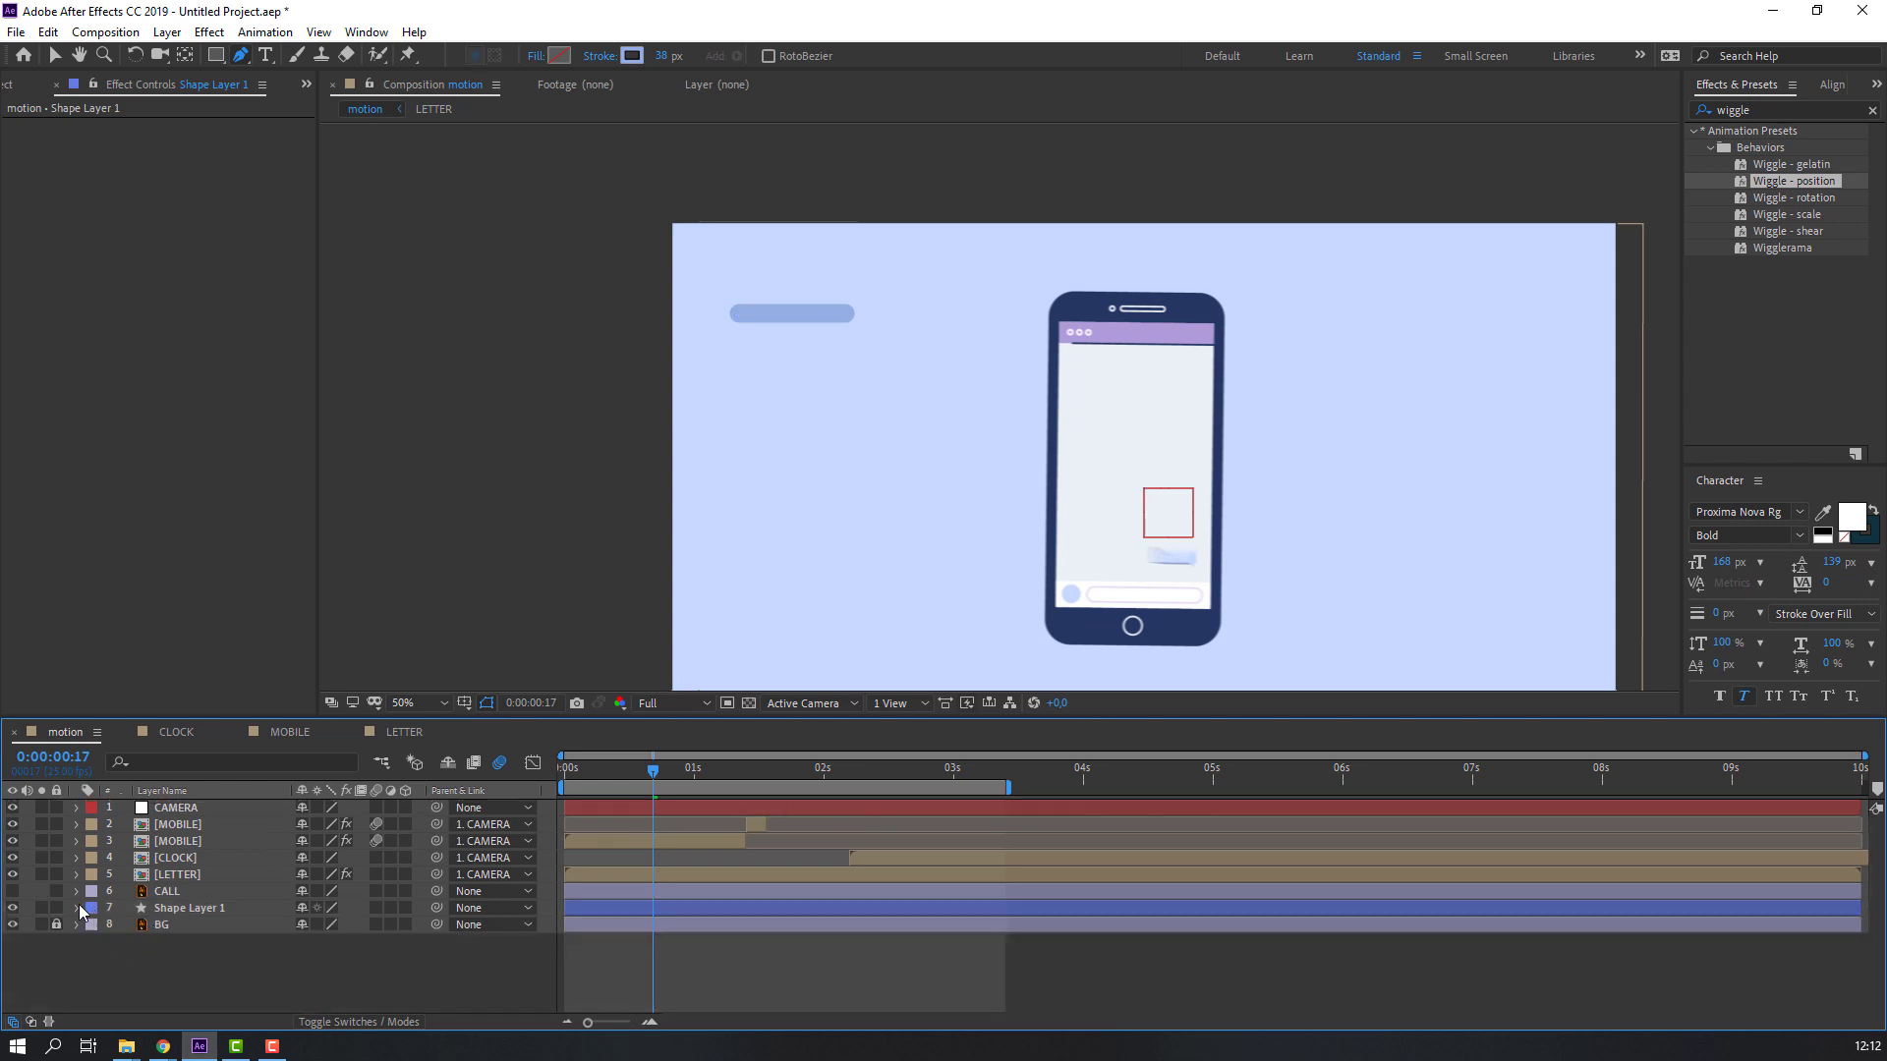
Solo Shape Layer 1, duplicate Shape 1 and place the copy directly below the first bar, shifted to the right.
left_click(78, 904)
left_click(128, 875)
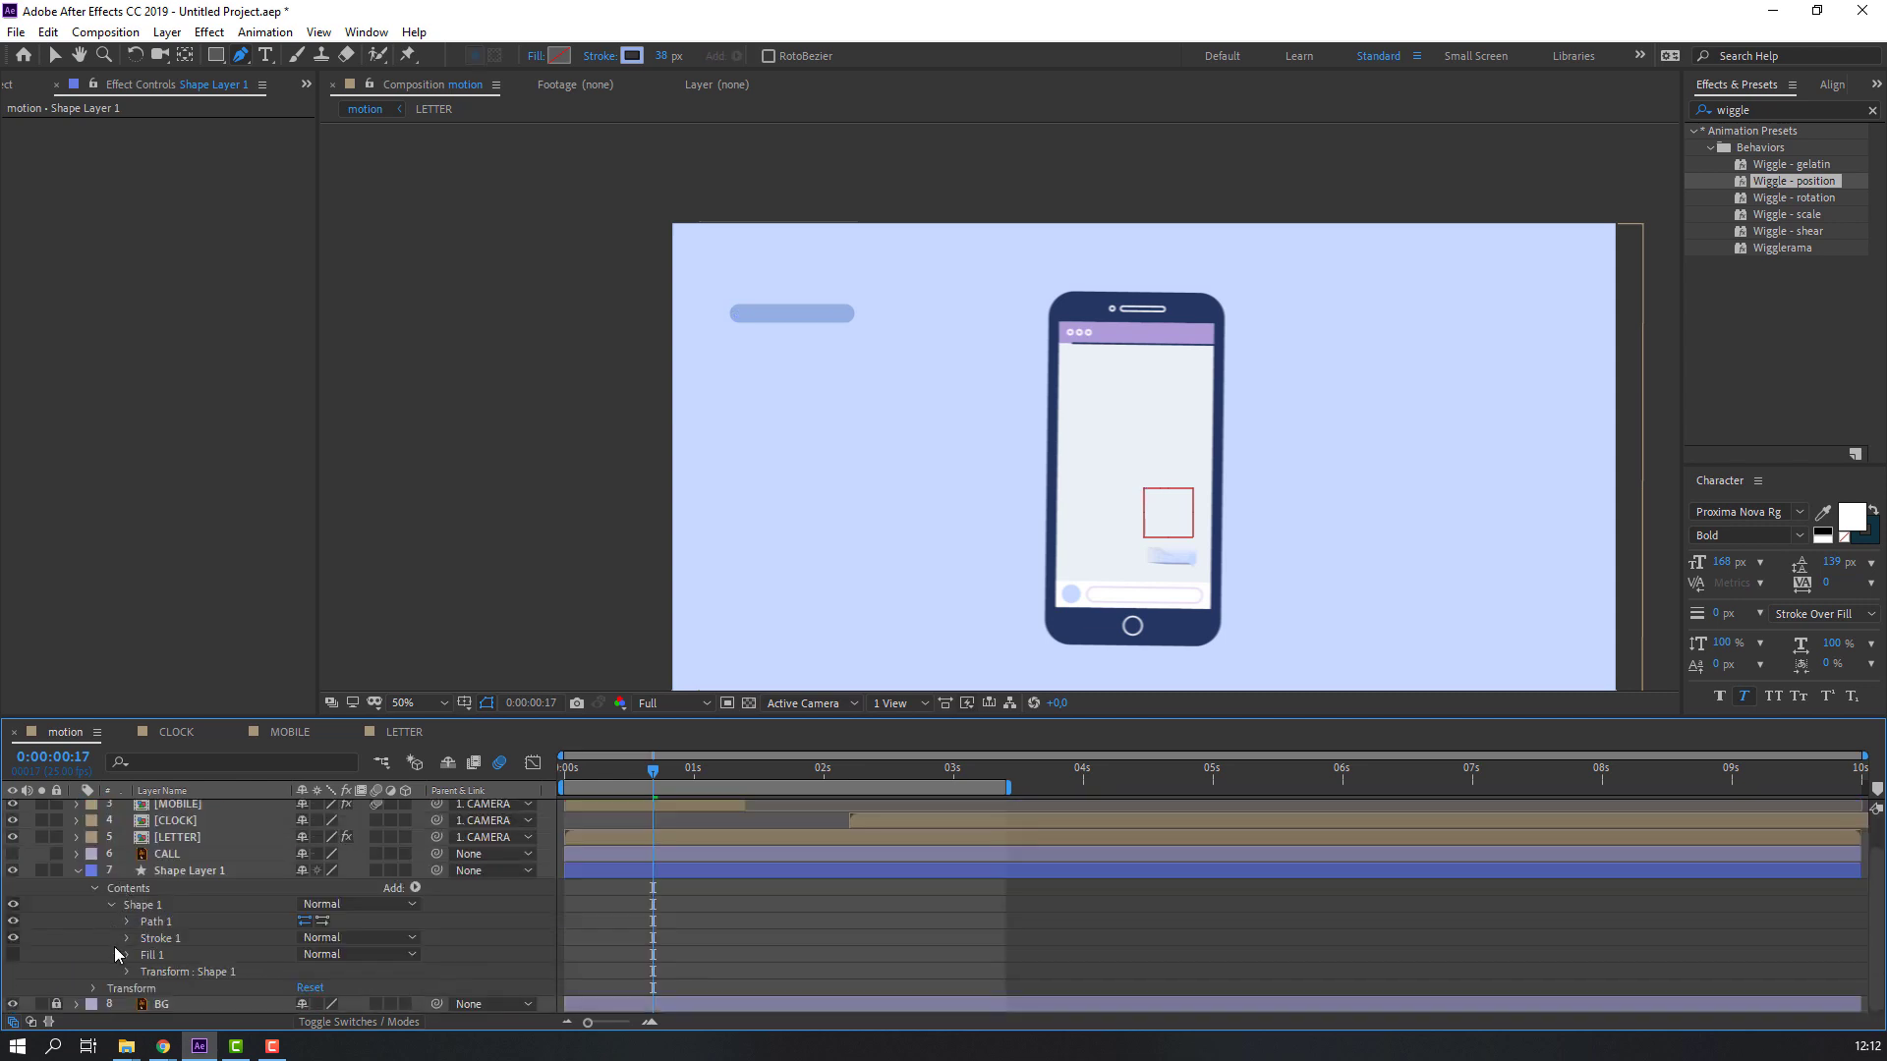
left_click(110, 906)
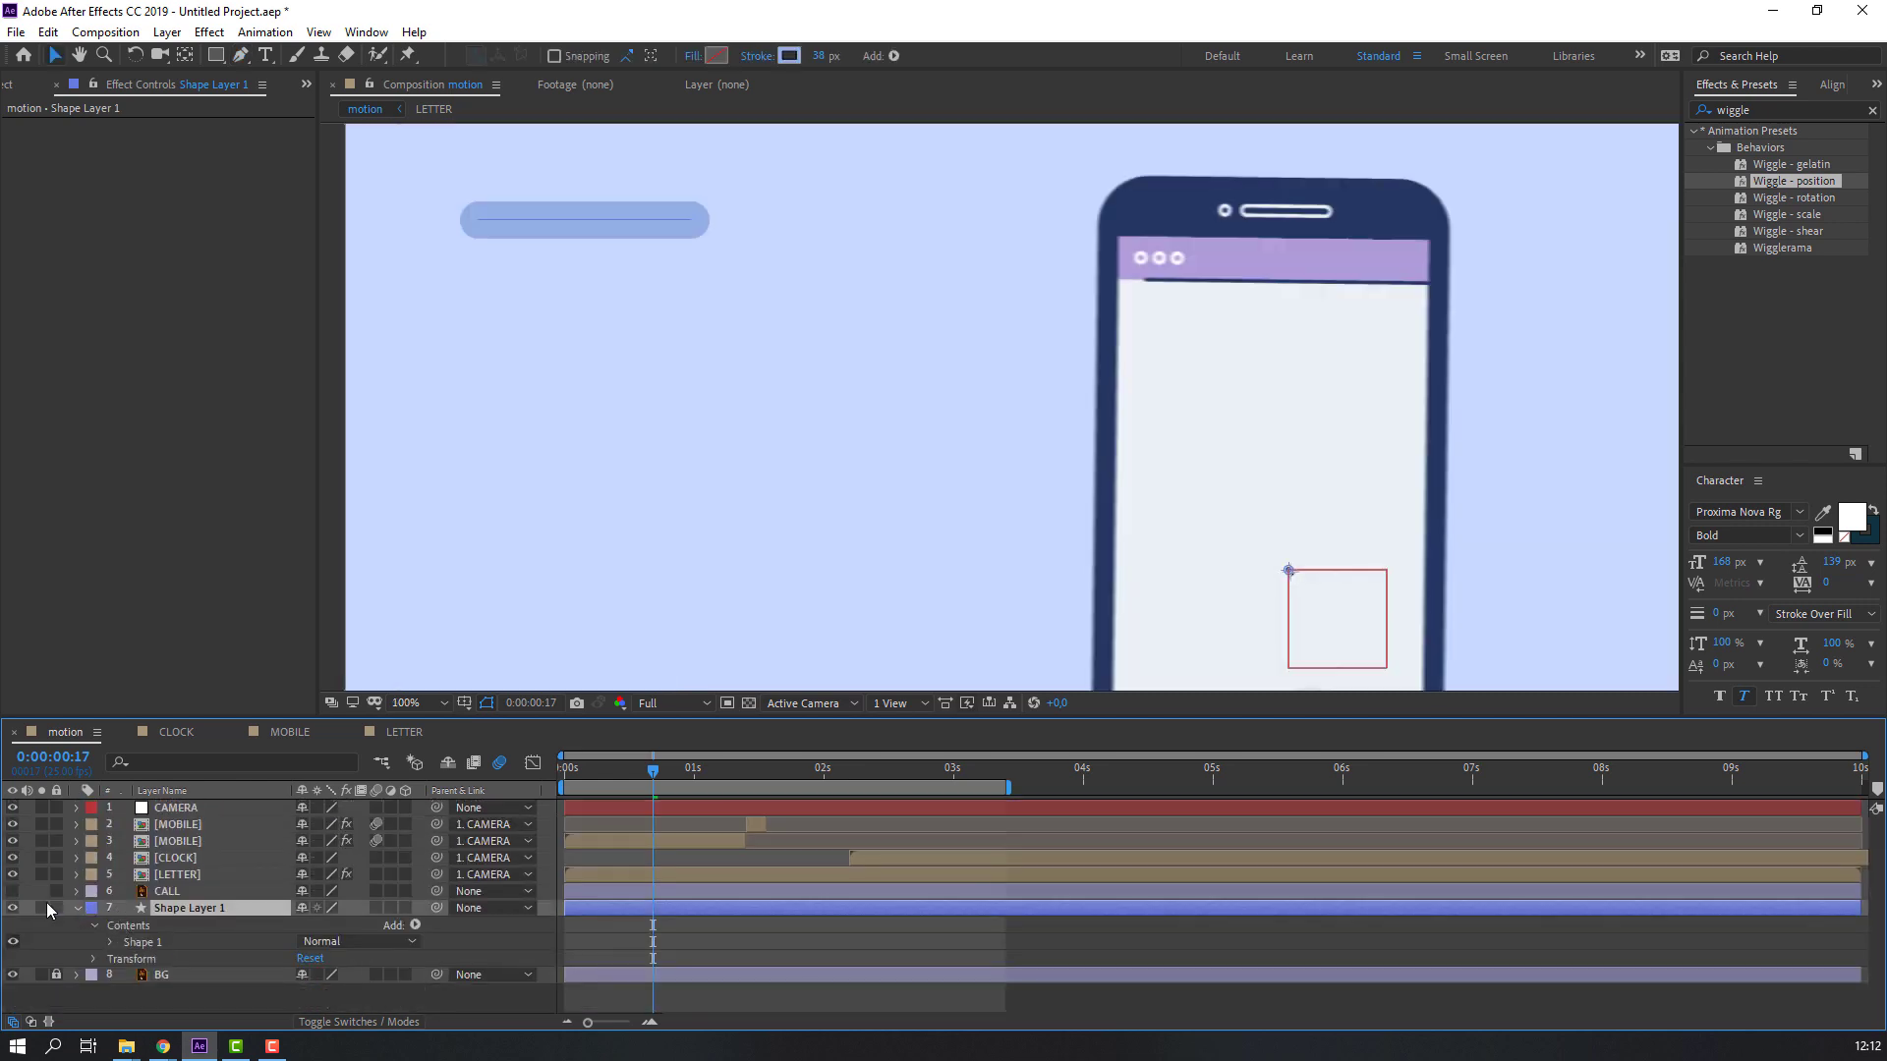
left_click(42, 907)
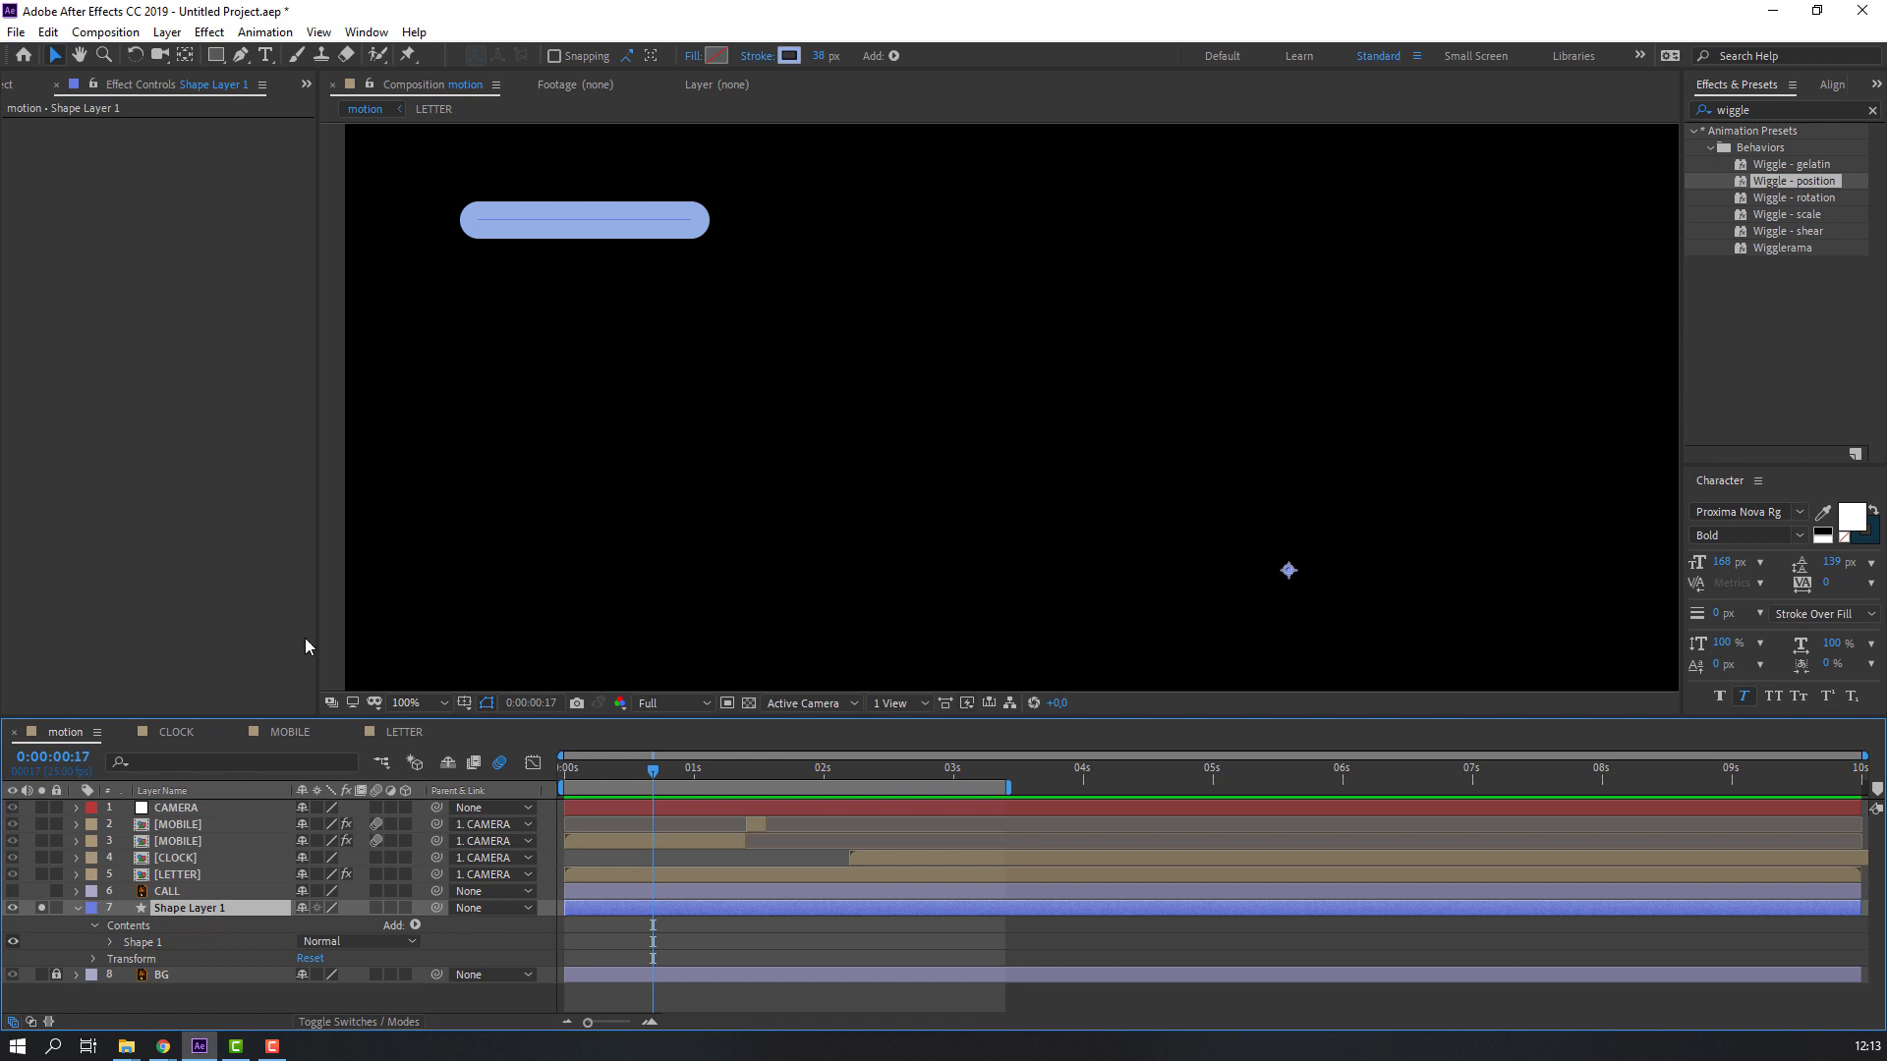
left_click(135, 942)
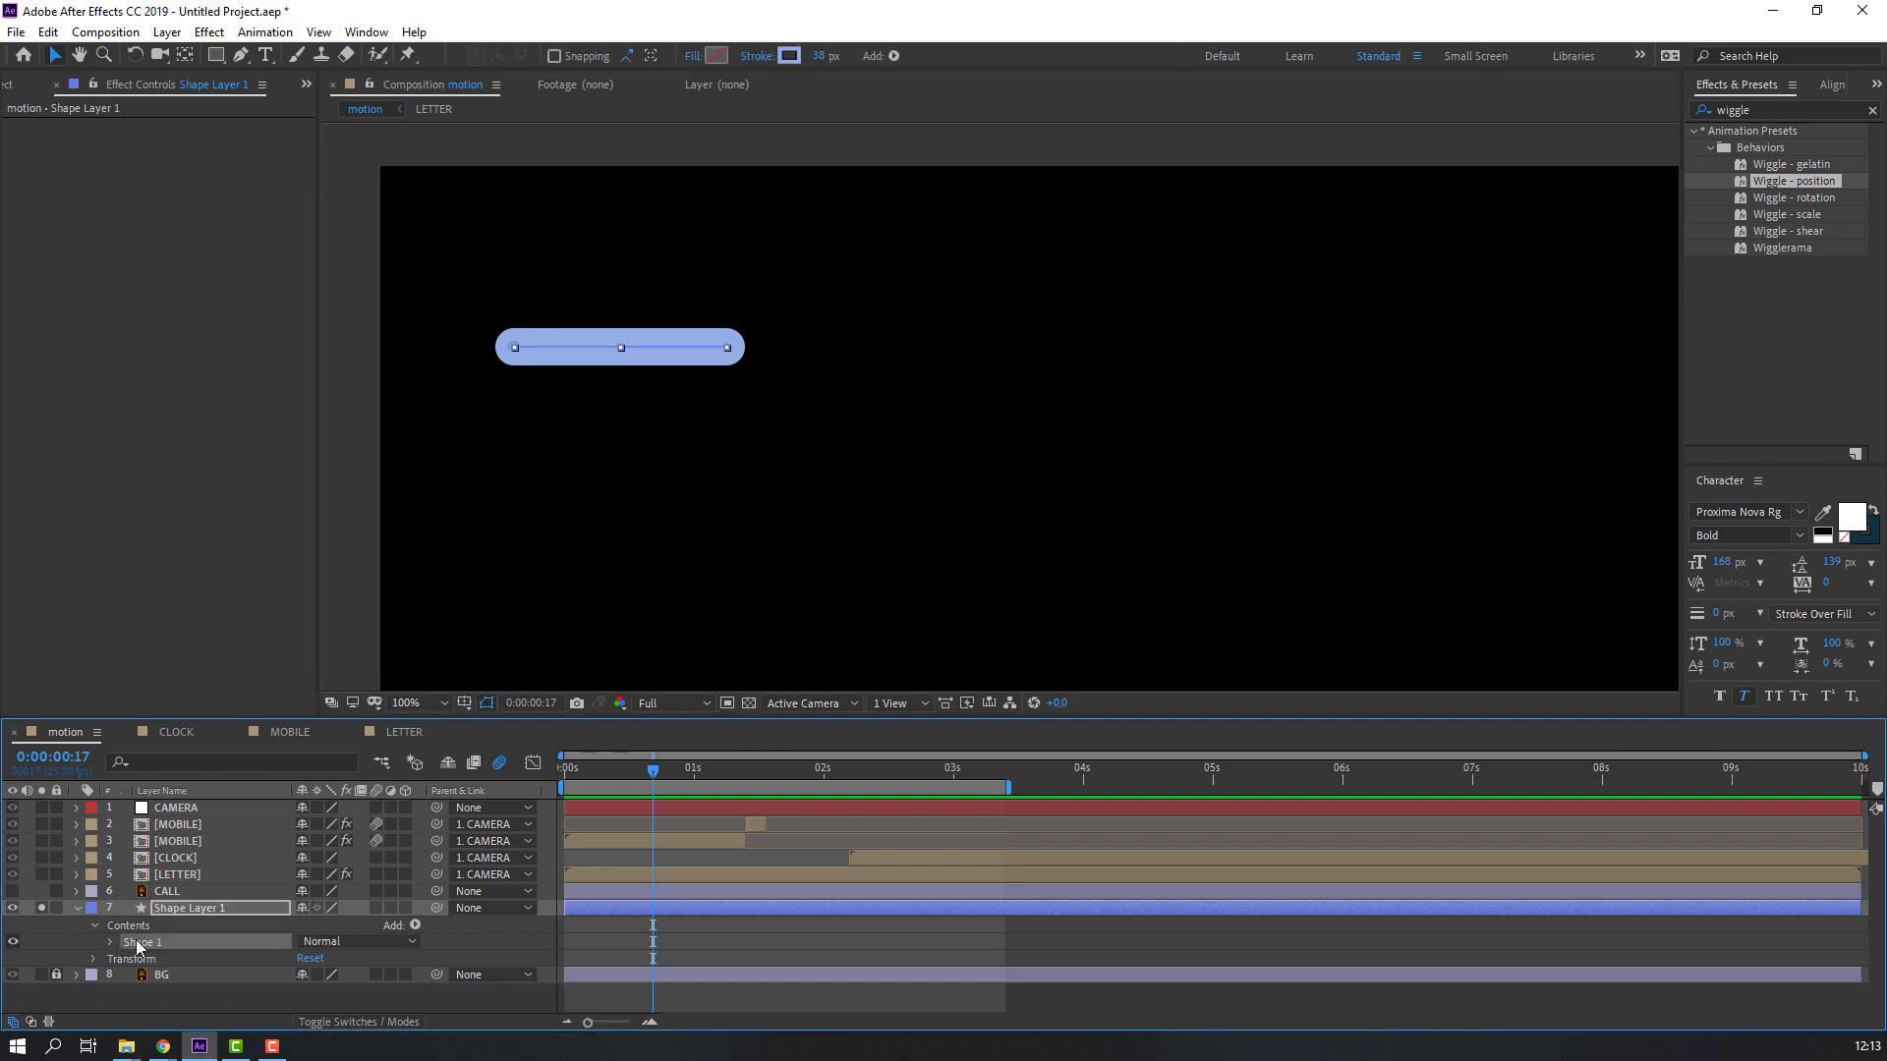
key("ctrl+d")
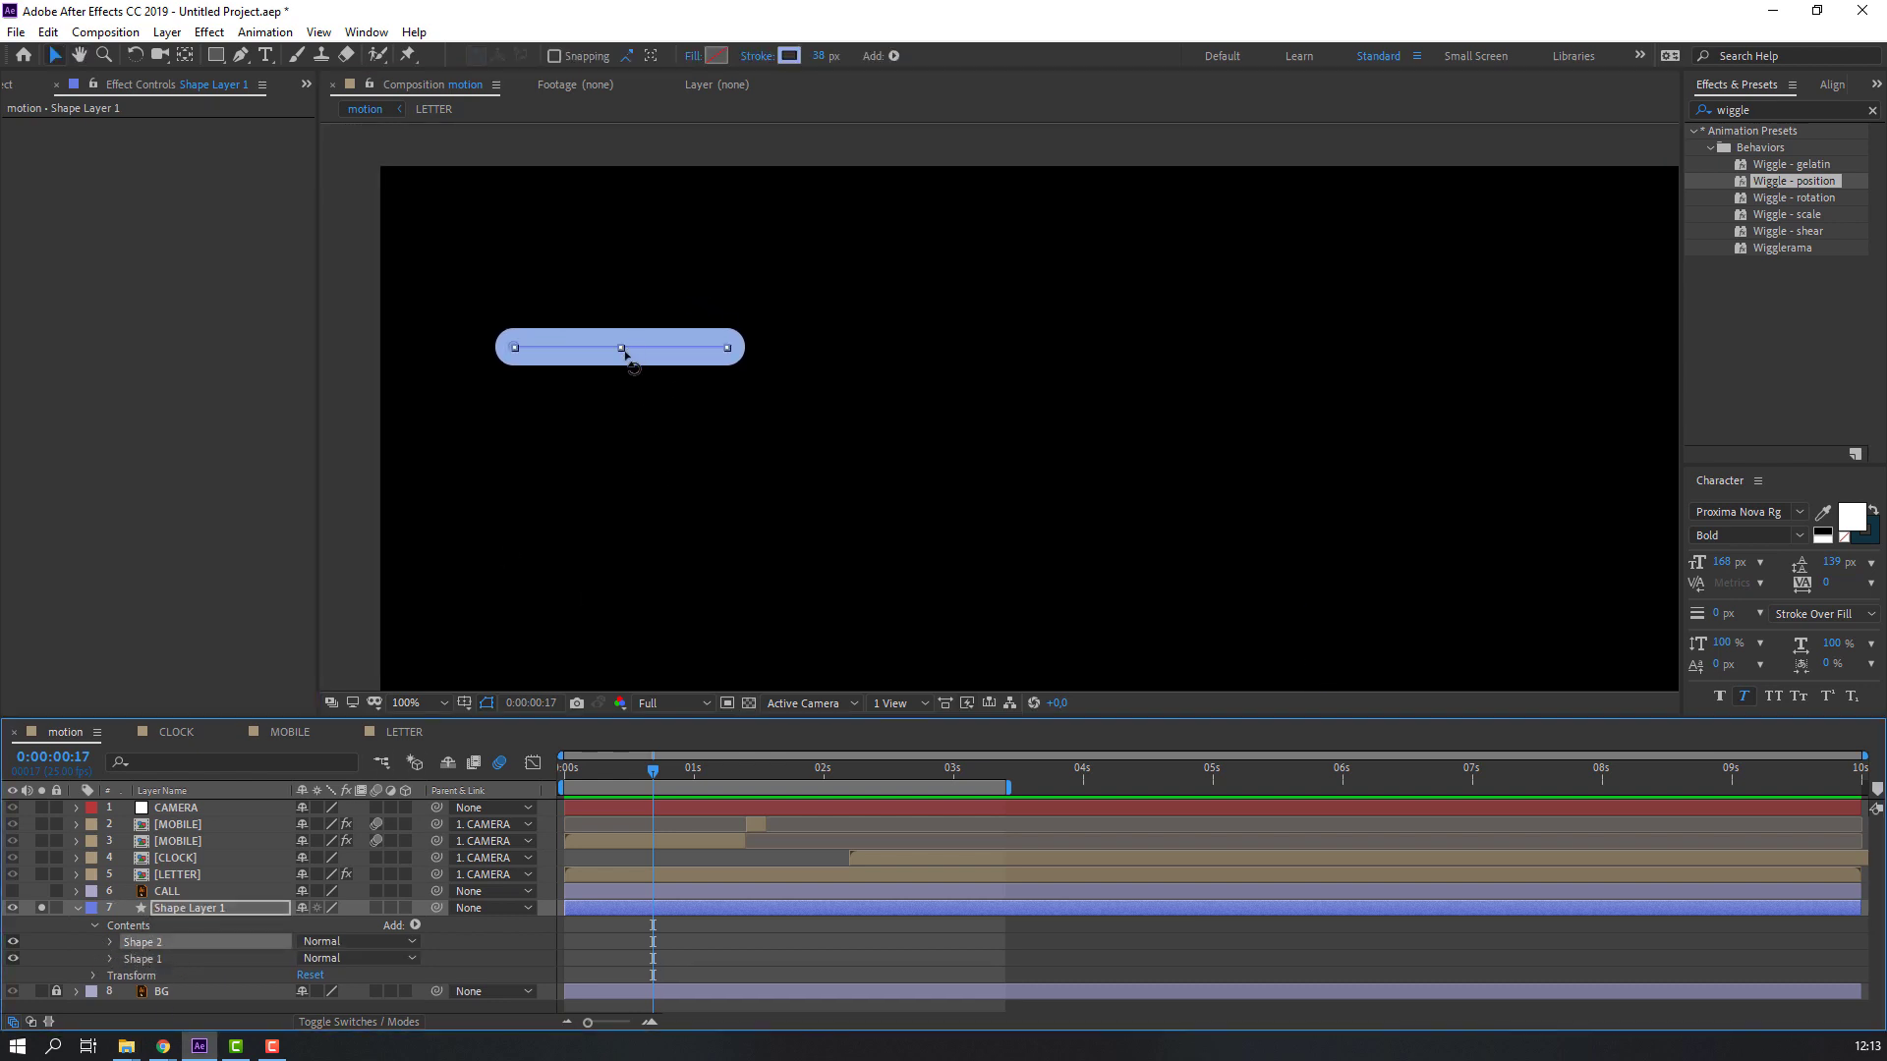
left_click_drag(623, 350, 687, 393)
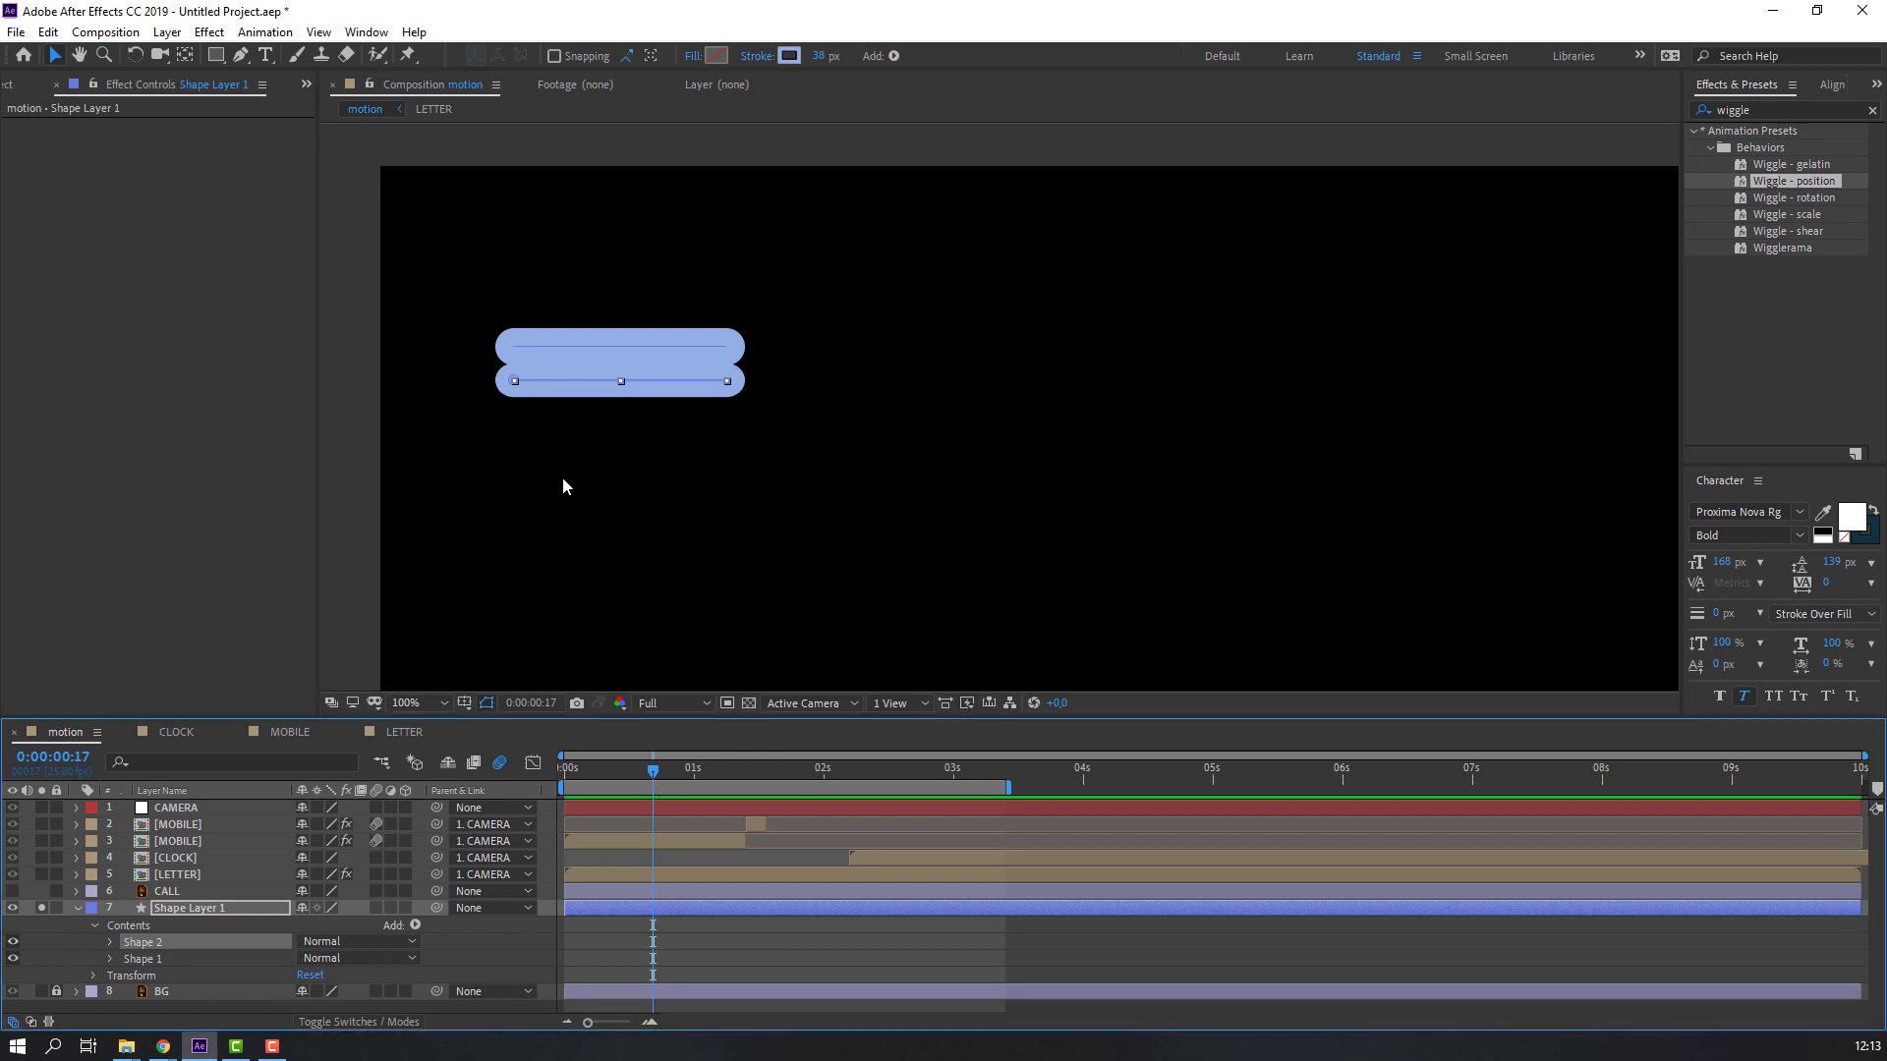
key("shift+Right")
key("shift+Right")
key("shift+Right")
key("shift+Right")
key("shift+Right")
key("shift+Right")
key("shift+Right")
key("shift+Right")
key("shift+Right")
key("shift+Right")
key("shift+Right")
Duplicate Shape 1 again and place the copy as a third bar beneath the other two, completing the cloud.
left_click(149, 958)
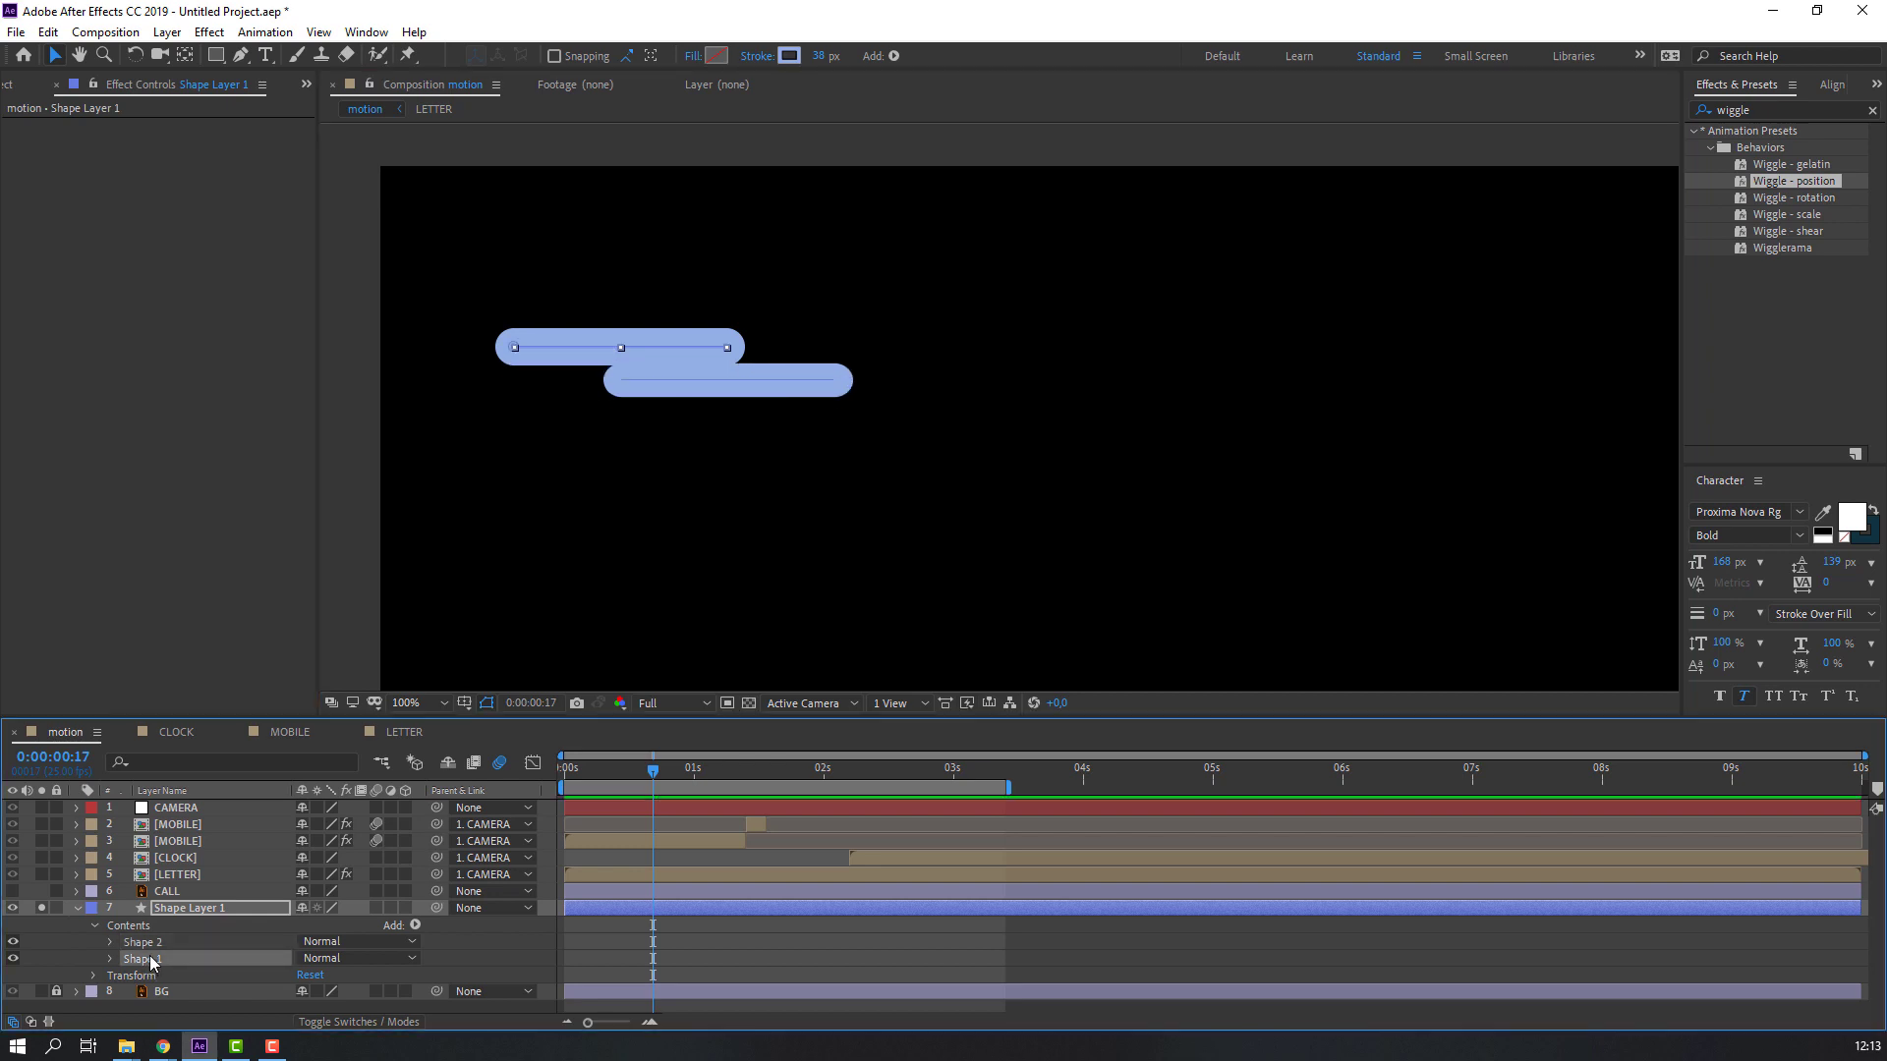
key("ctrl+d")
key("shift+Down")
key("shift+Down")
key("shift+Down")
key("shift+Down")
key("shift+Down")
key("shift+Down")
key("shift+Down")
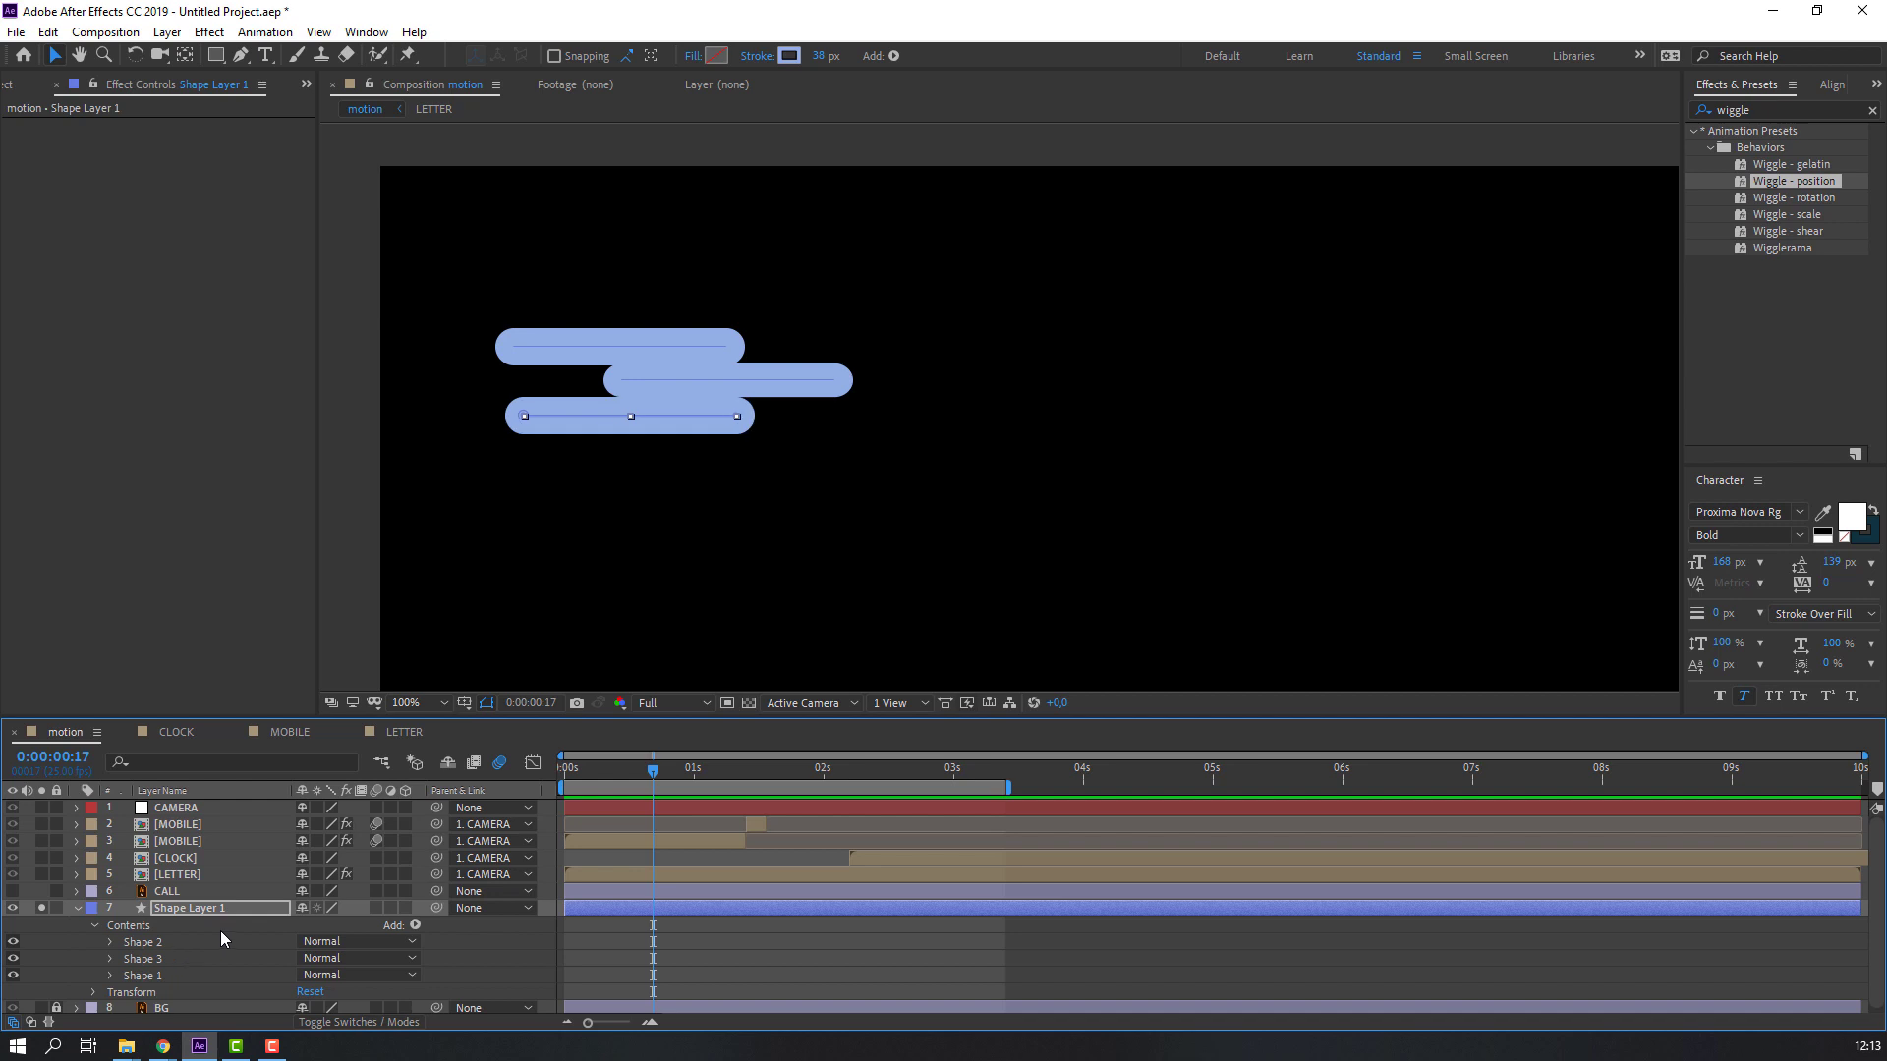
left_click(710, 920)
scroll(680, 516, "down", 2)
scroll(680, 516, "up", 1)
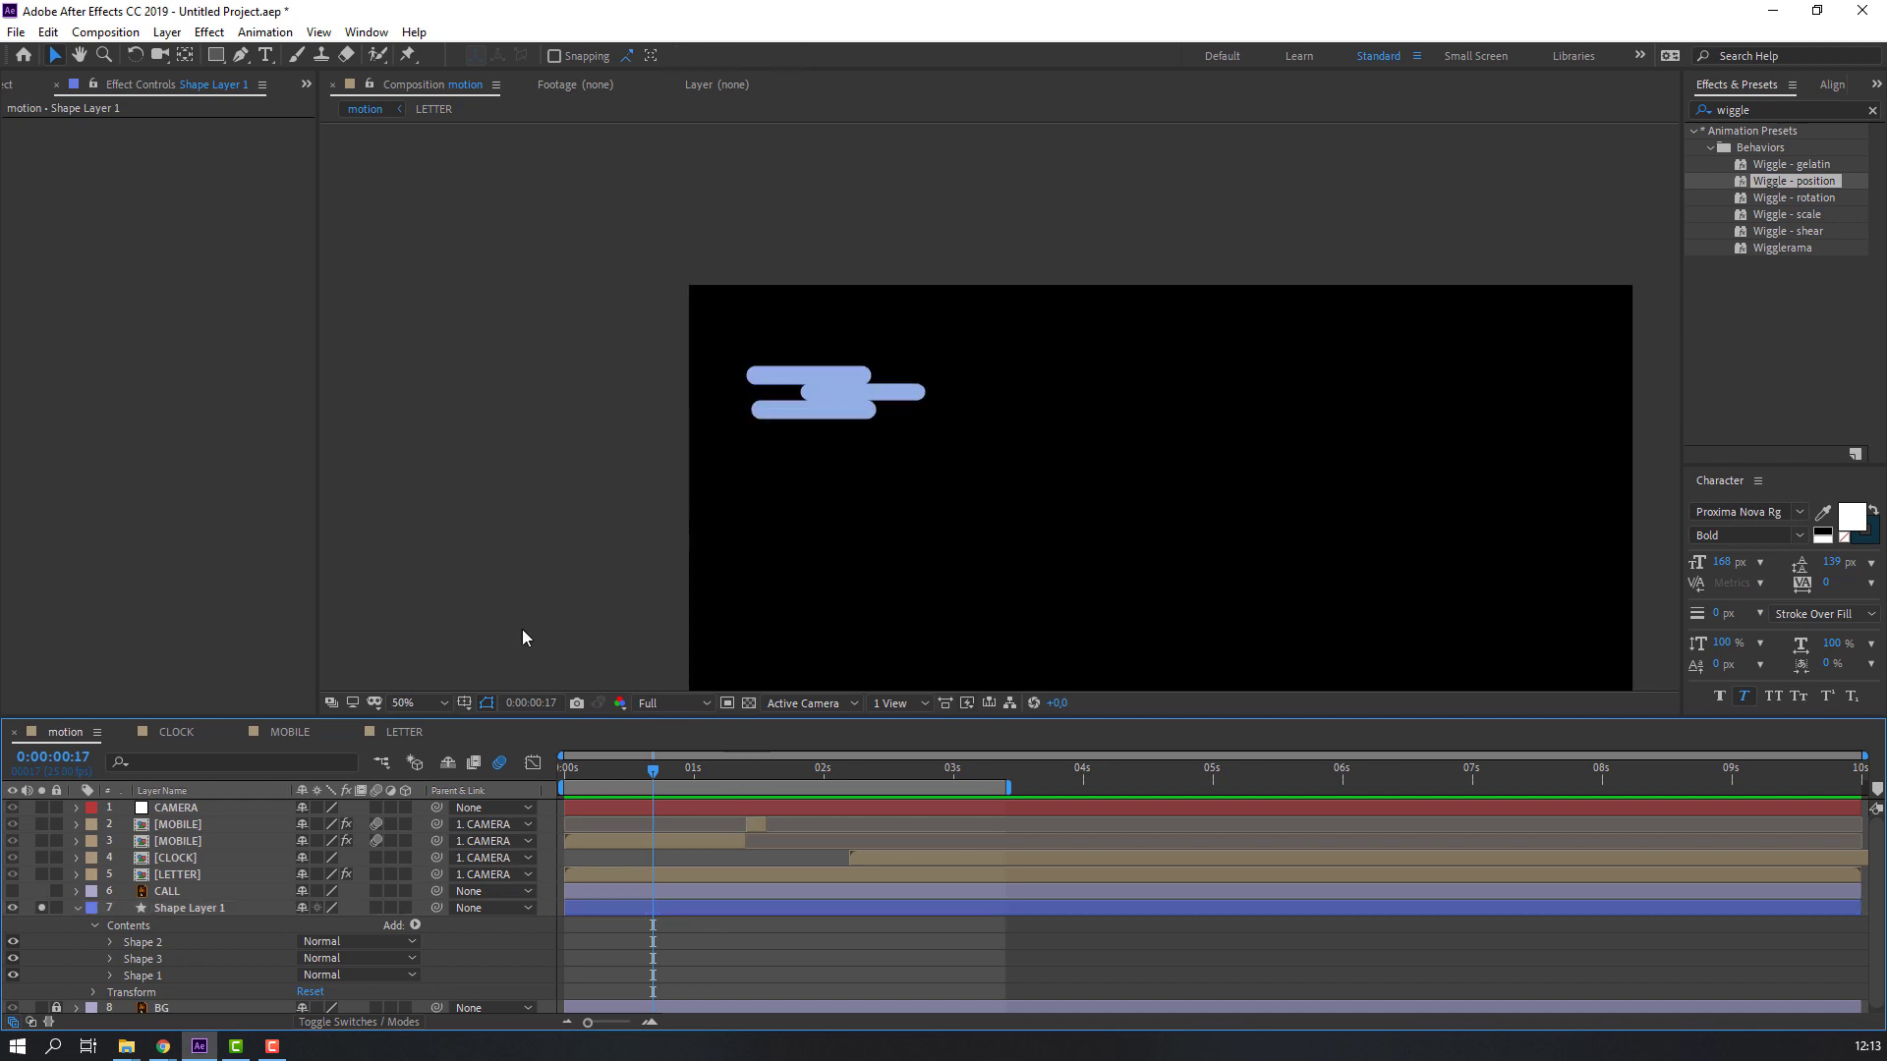
Turn off solo for Shape Layer 1 and lower its opacity to 36%.
left_click(41, 909)
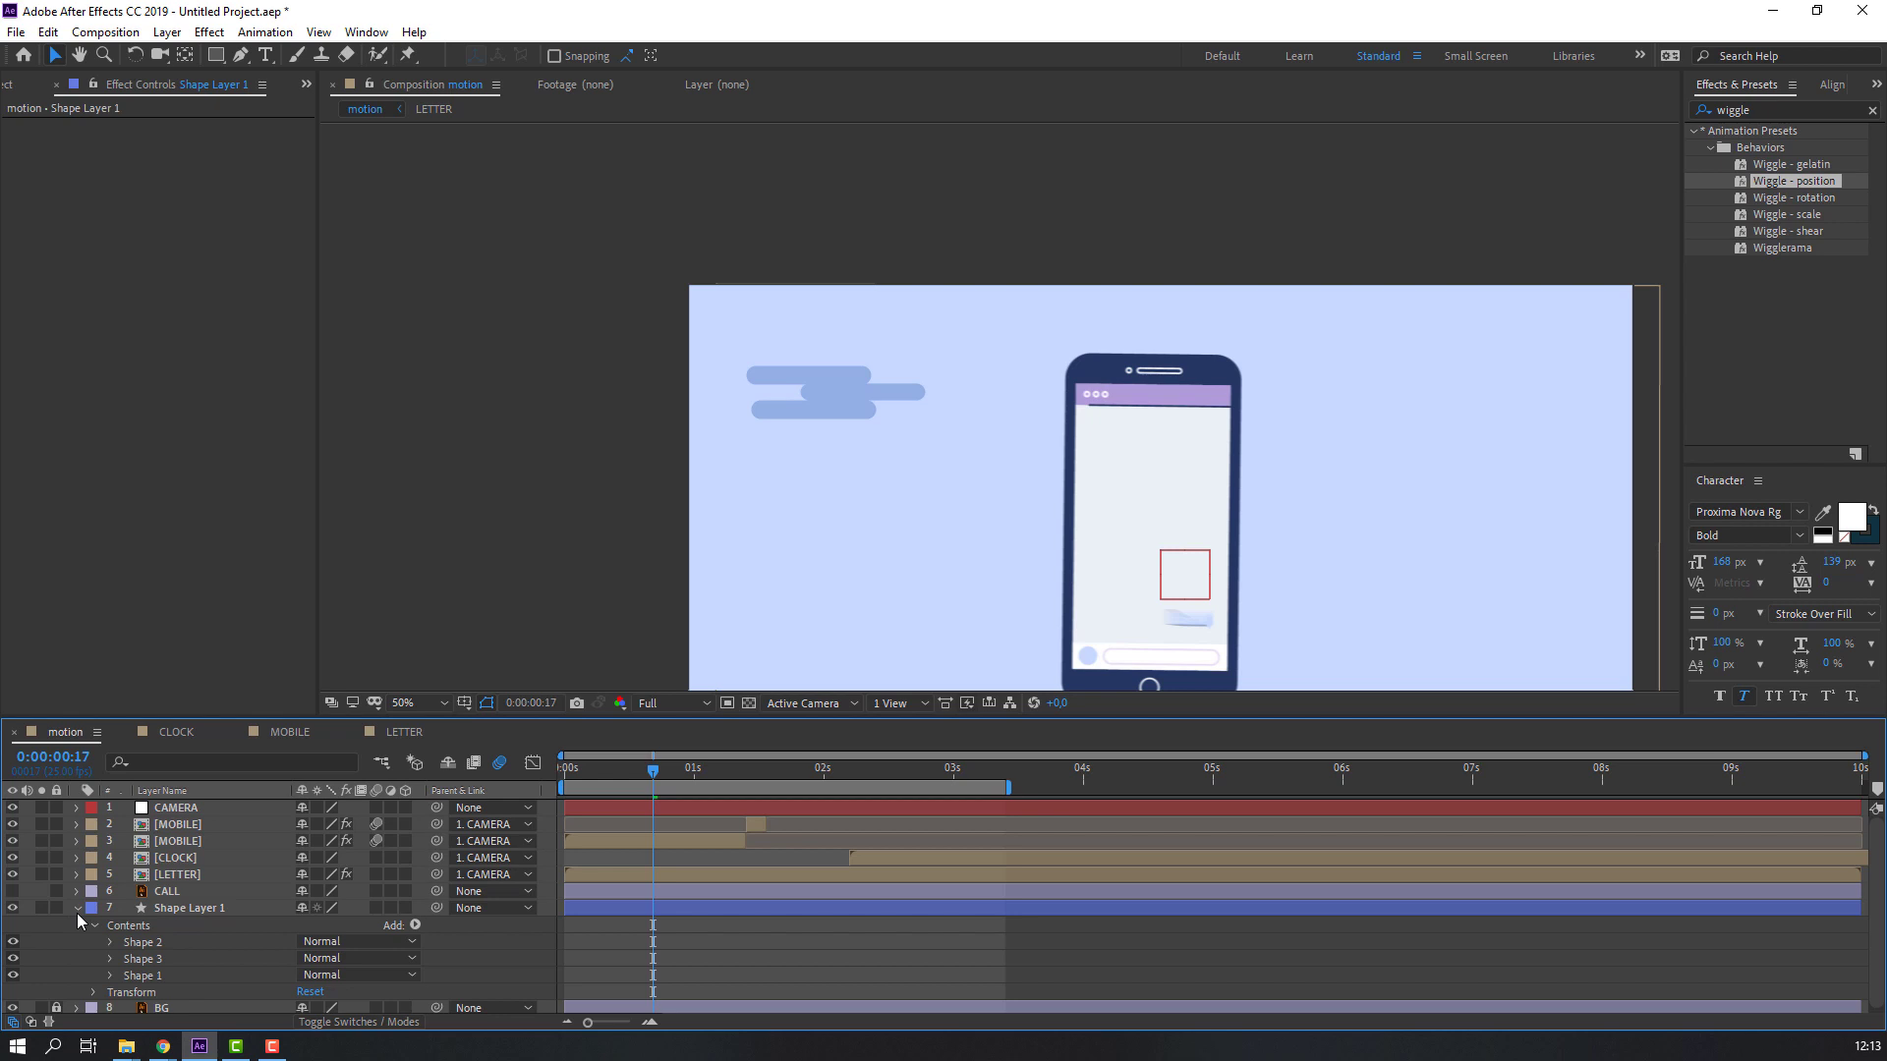
left_click(77, 908)
left_click(177, 908)
key("t")
mouse_move(299, 927)
left_mouse_down()
mouse_move(255, 931)
mouse_move(321, 932)
left_mouse_up()
left_click(246, 963)
left_click(246, 991)
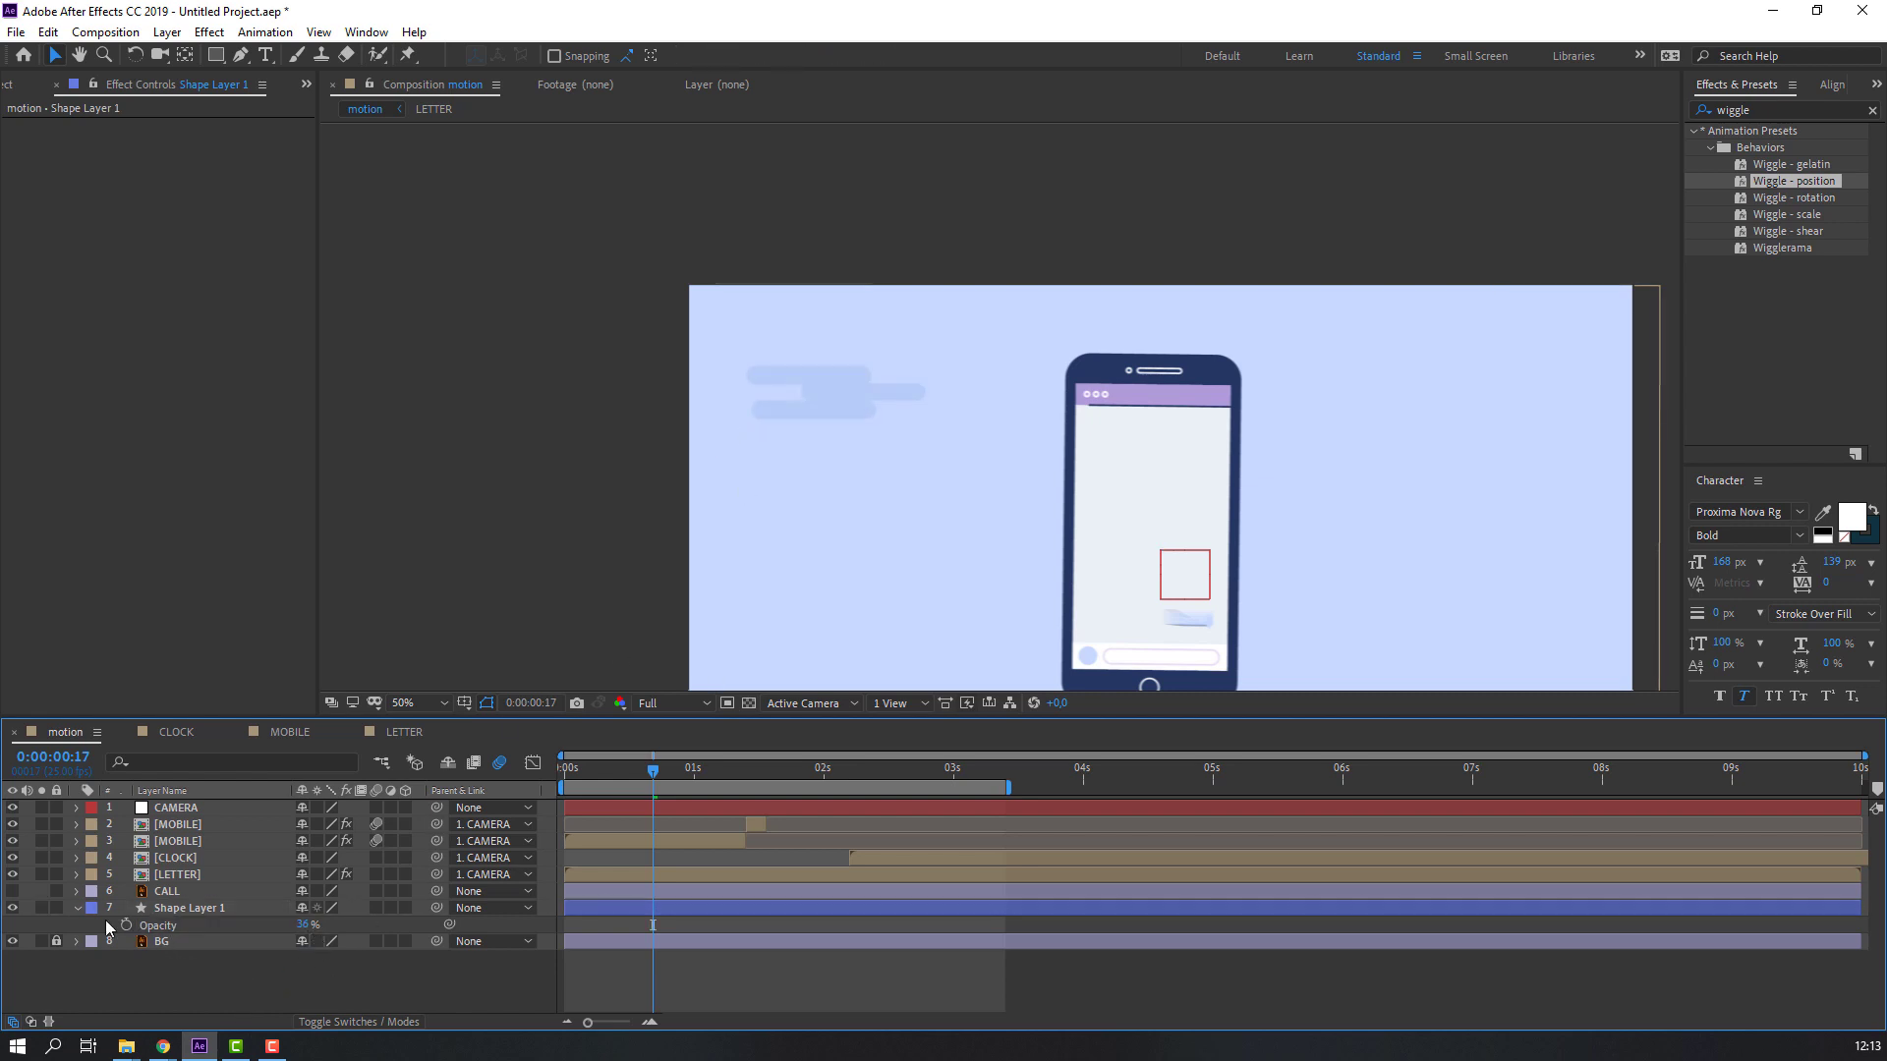
Duplicate the cloud shape layer until there are ten, spreading the copies across the background around the phone.
key("u")
left_click(174, 915)
left_click_drag(855, 494, 711, 385)
key("ctrl+d")
key("comma")
key("ctrl+d")
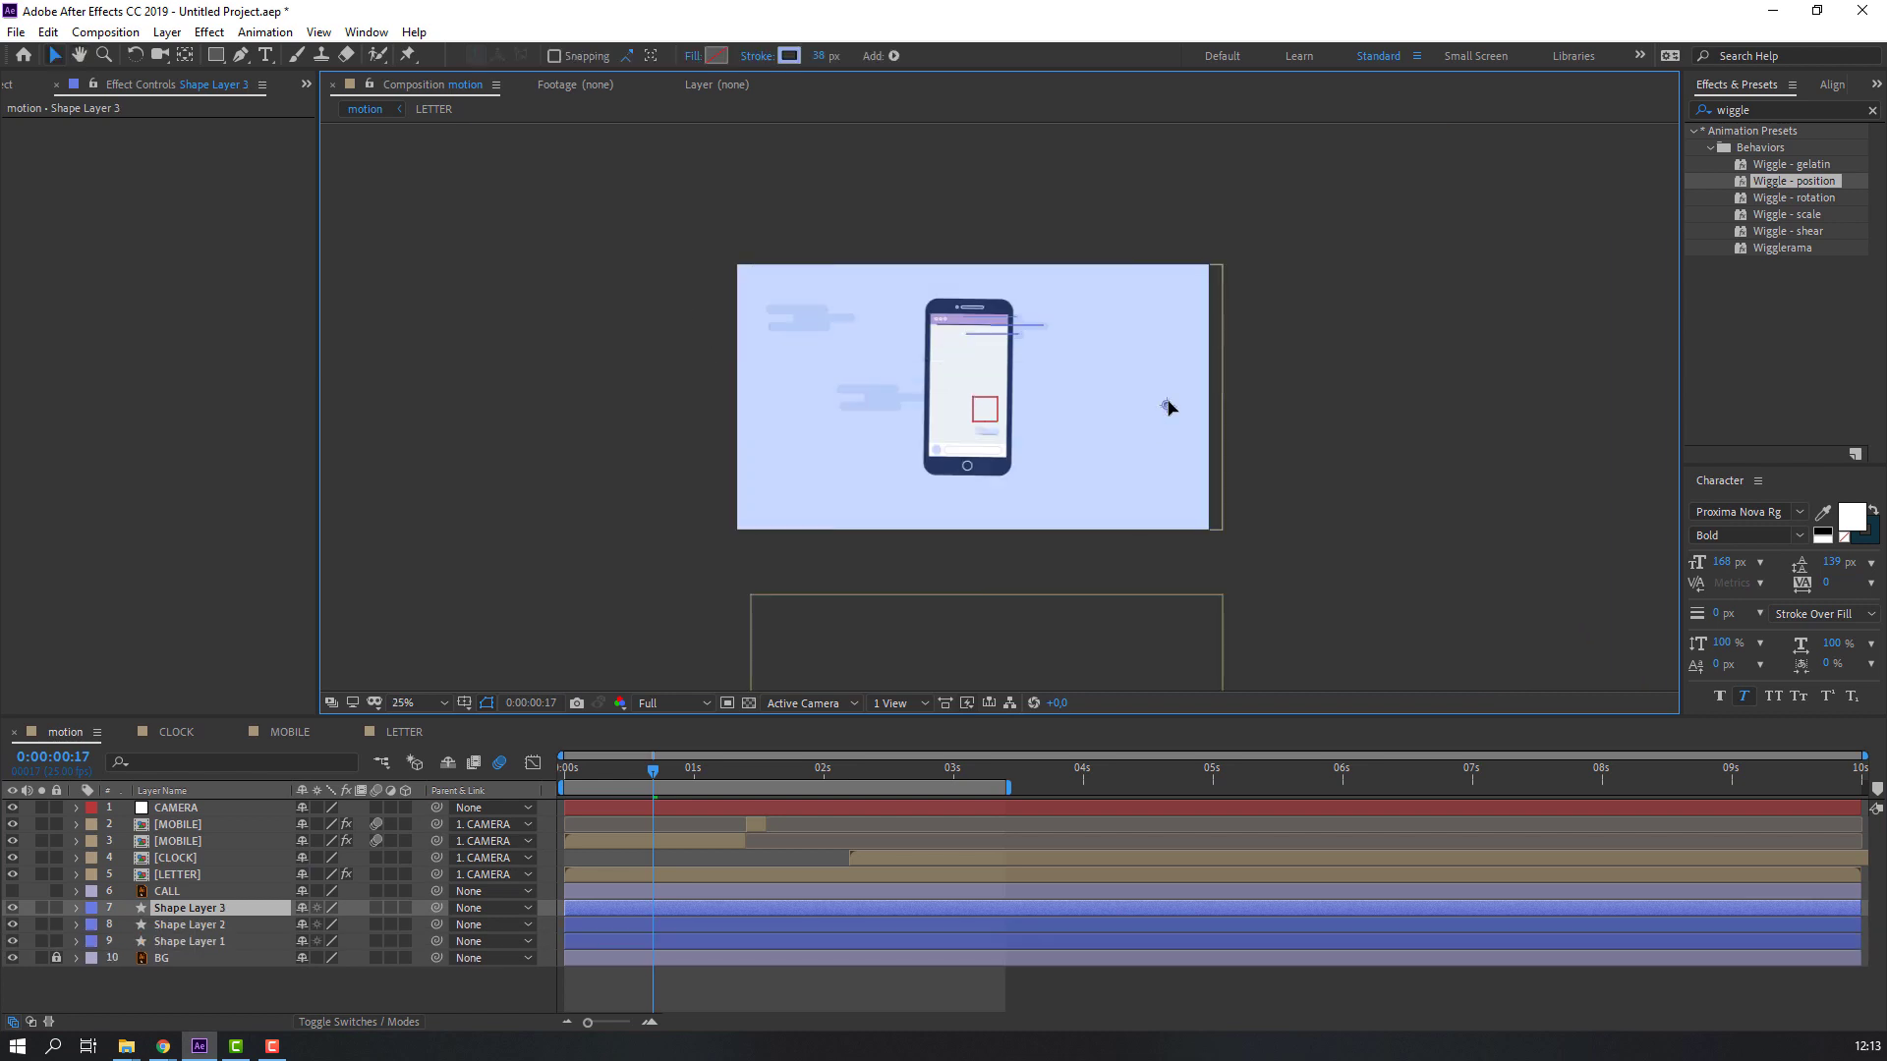
key("ctrl+d")
key("ctrl+d")
key("ctrl+d")
key("ctrl+d")
left_click(189, 910)
key("ctrl+d")
key("ctrl+d")
left_click_drag(1319, 393, 920, 469)
key("ctrl+d")
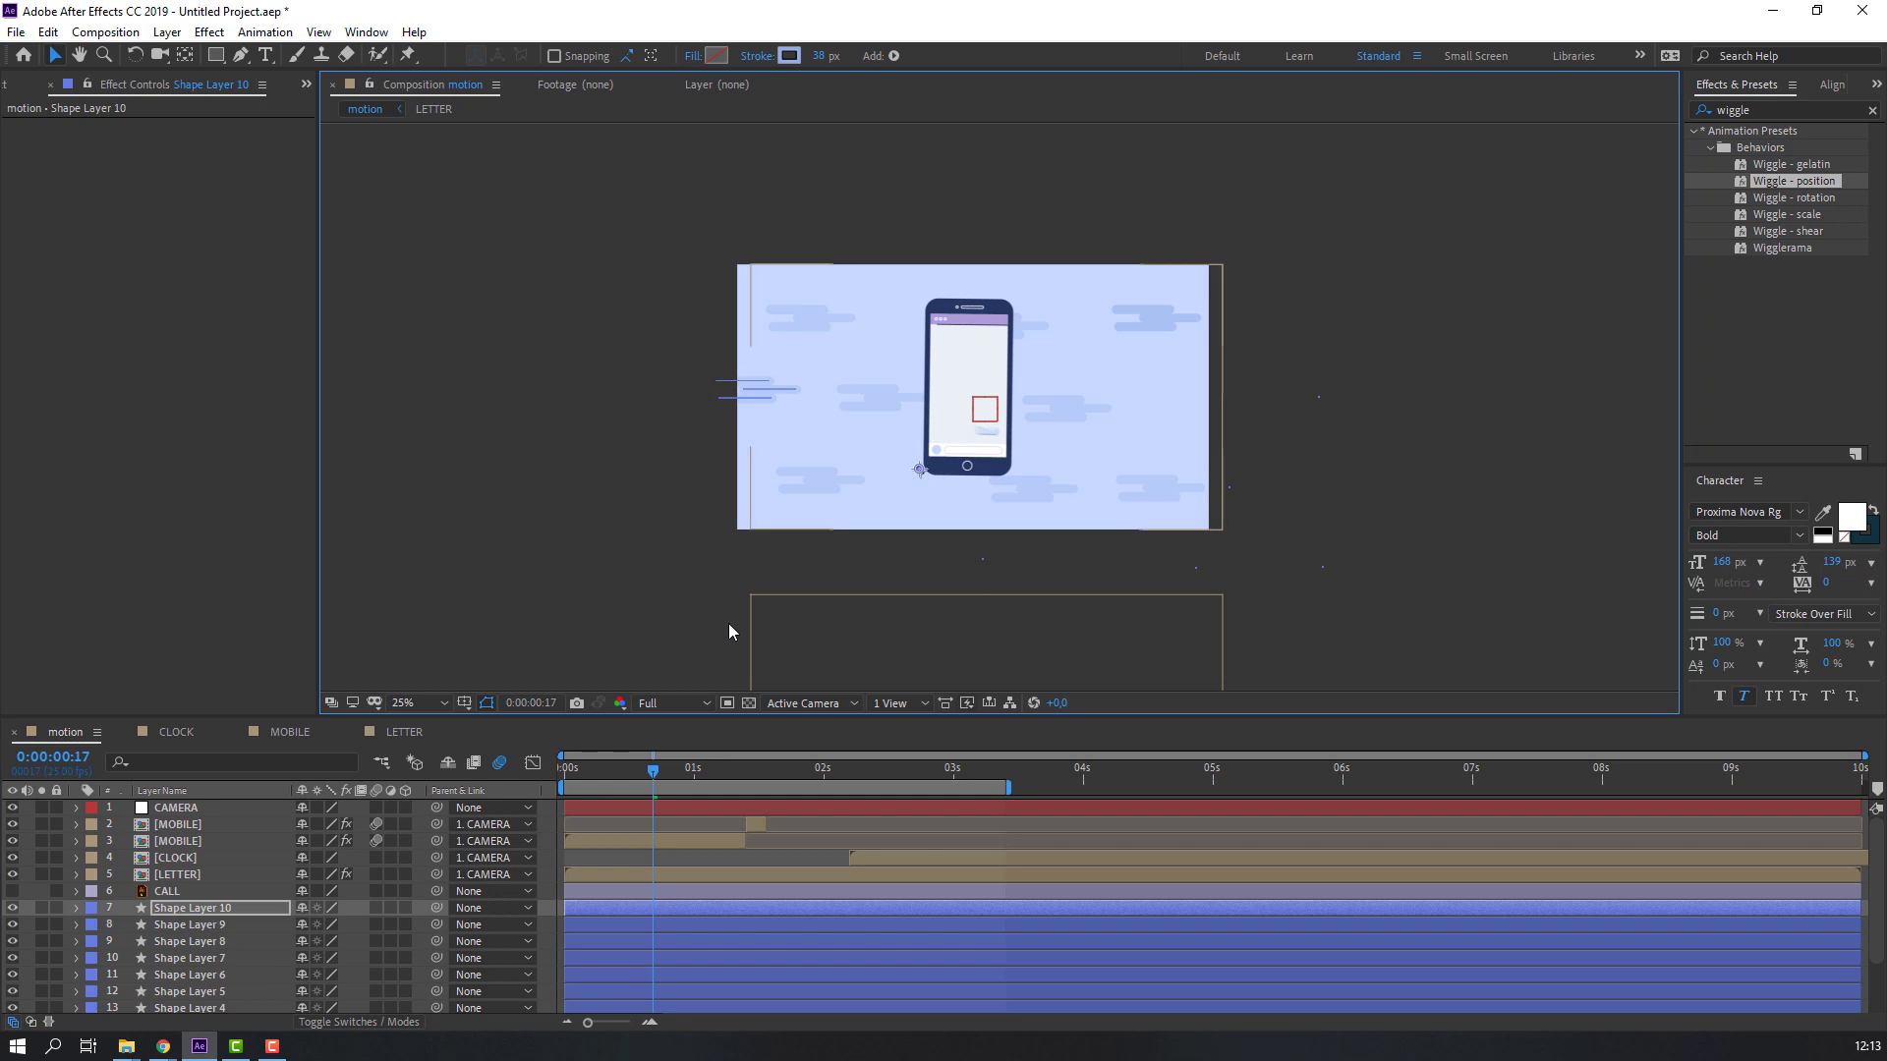
Select all ten cloud shape layers and pre-compose them into a new composition named BG_SHAPES.
left_click(177, 910)
scroll(175, 939, "down", 1)
scroll(176, 940, "down", 1)
left_click(196, 987, "shift")
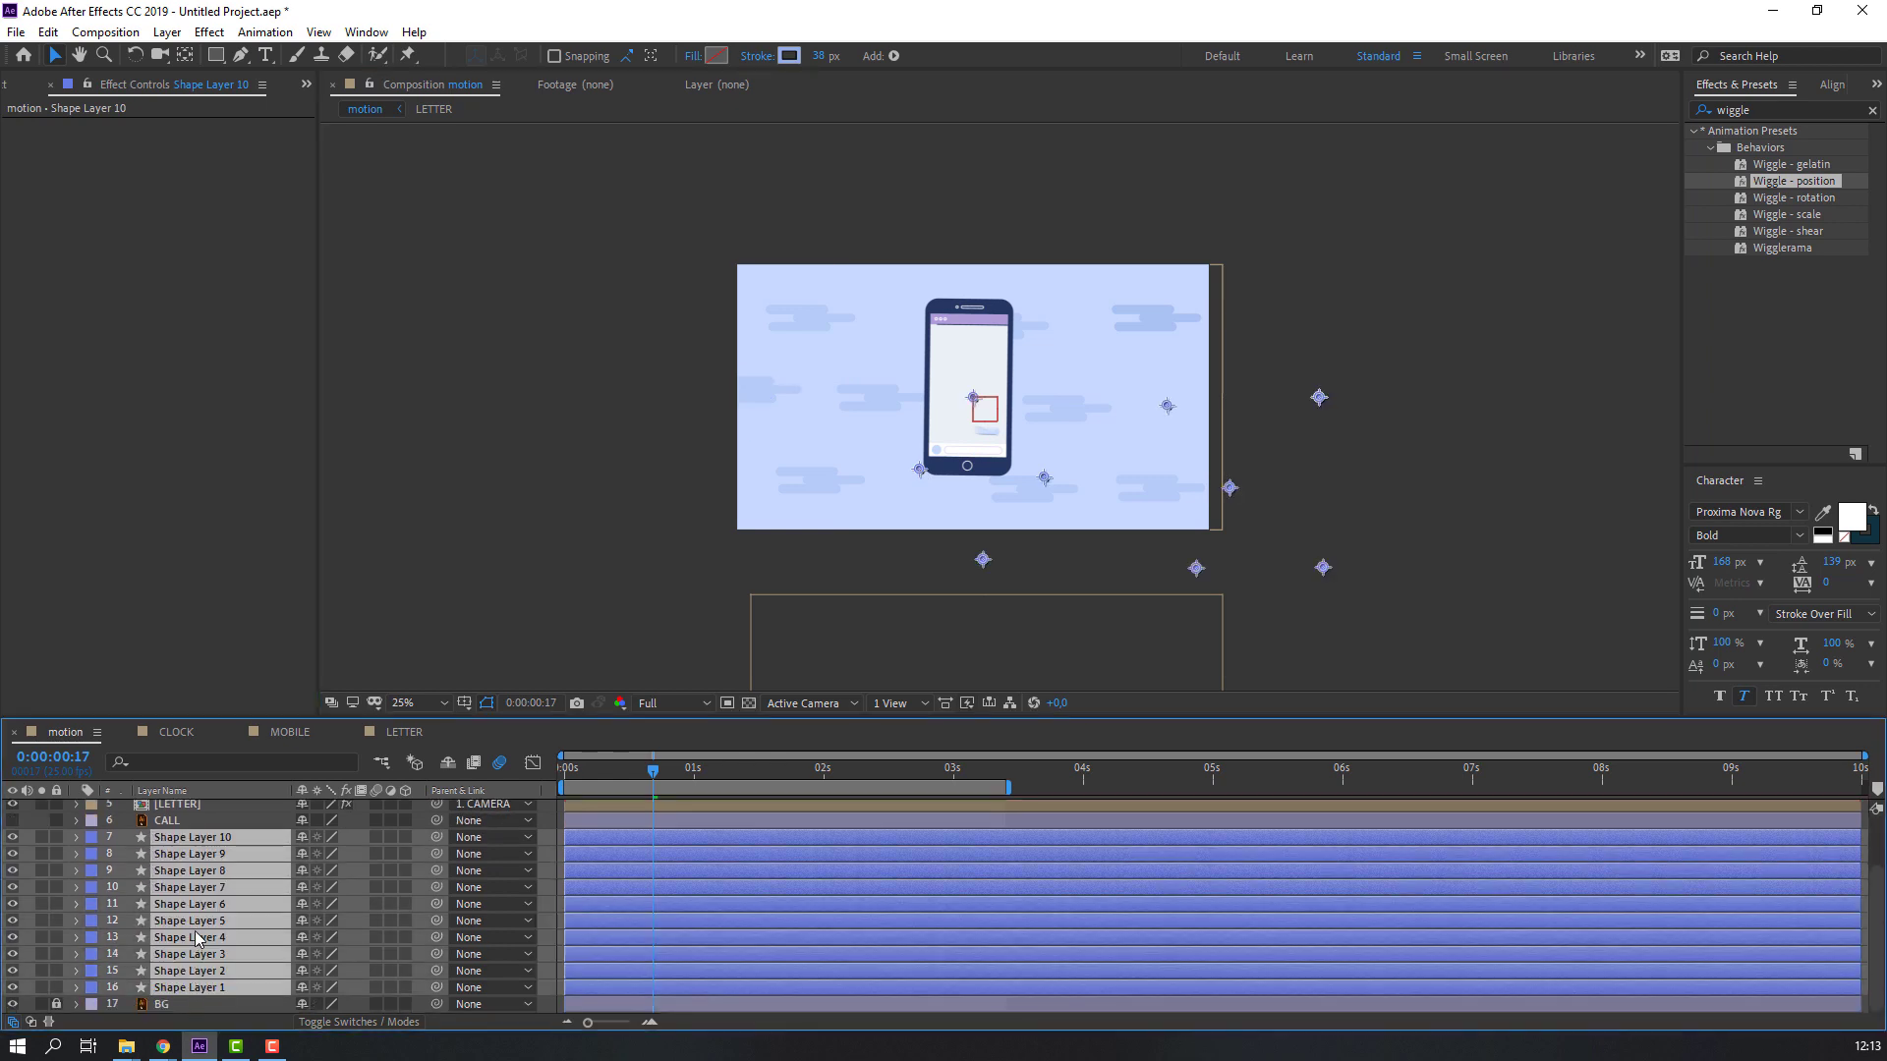
right_click(222, 904)
left_click(275, 775)
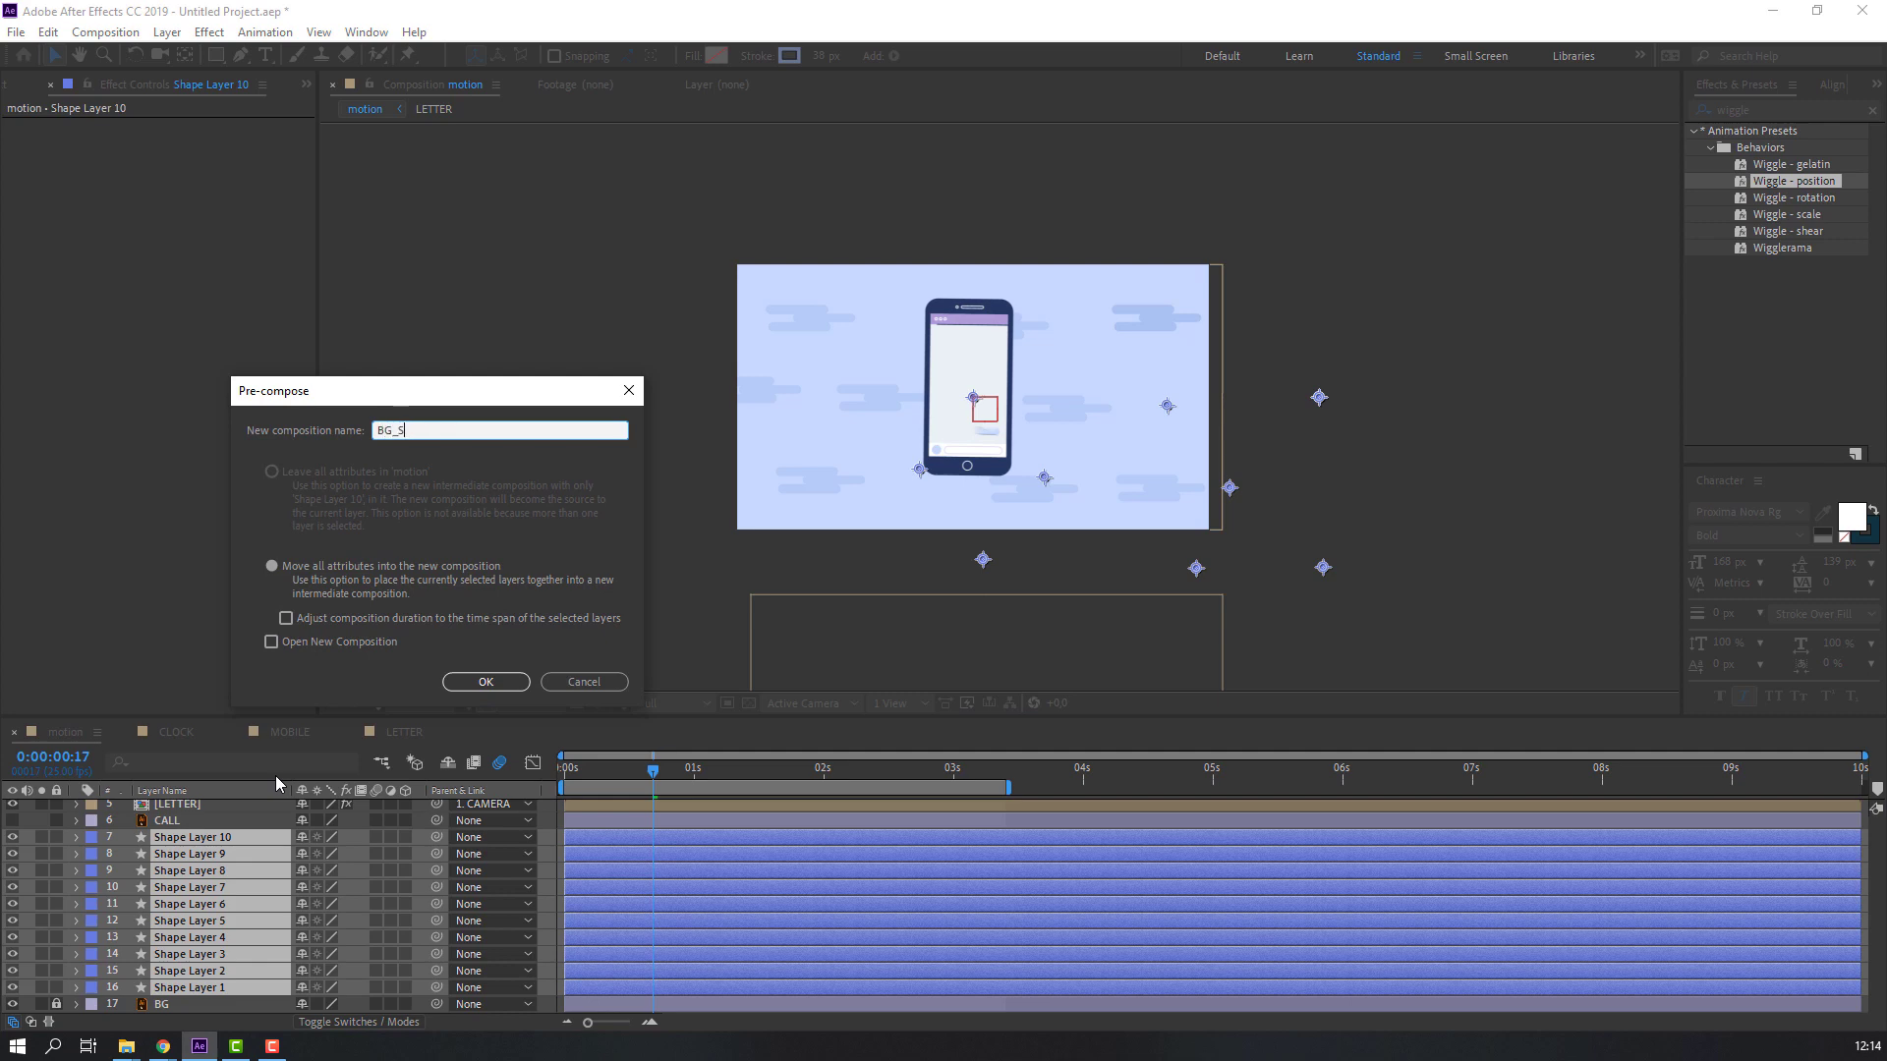
left_click(470, 682)
Parent the BG_SHAPES layer to the CAMERA null and preview the clouds moving with the scene.
left_click_drag(438, 916, 177, 809)
left_click_drag(652, 776, 592, 783)
key("space")
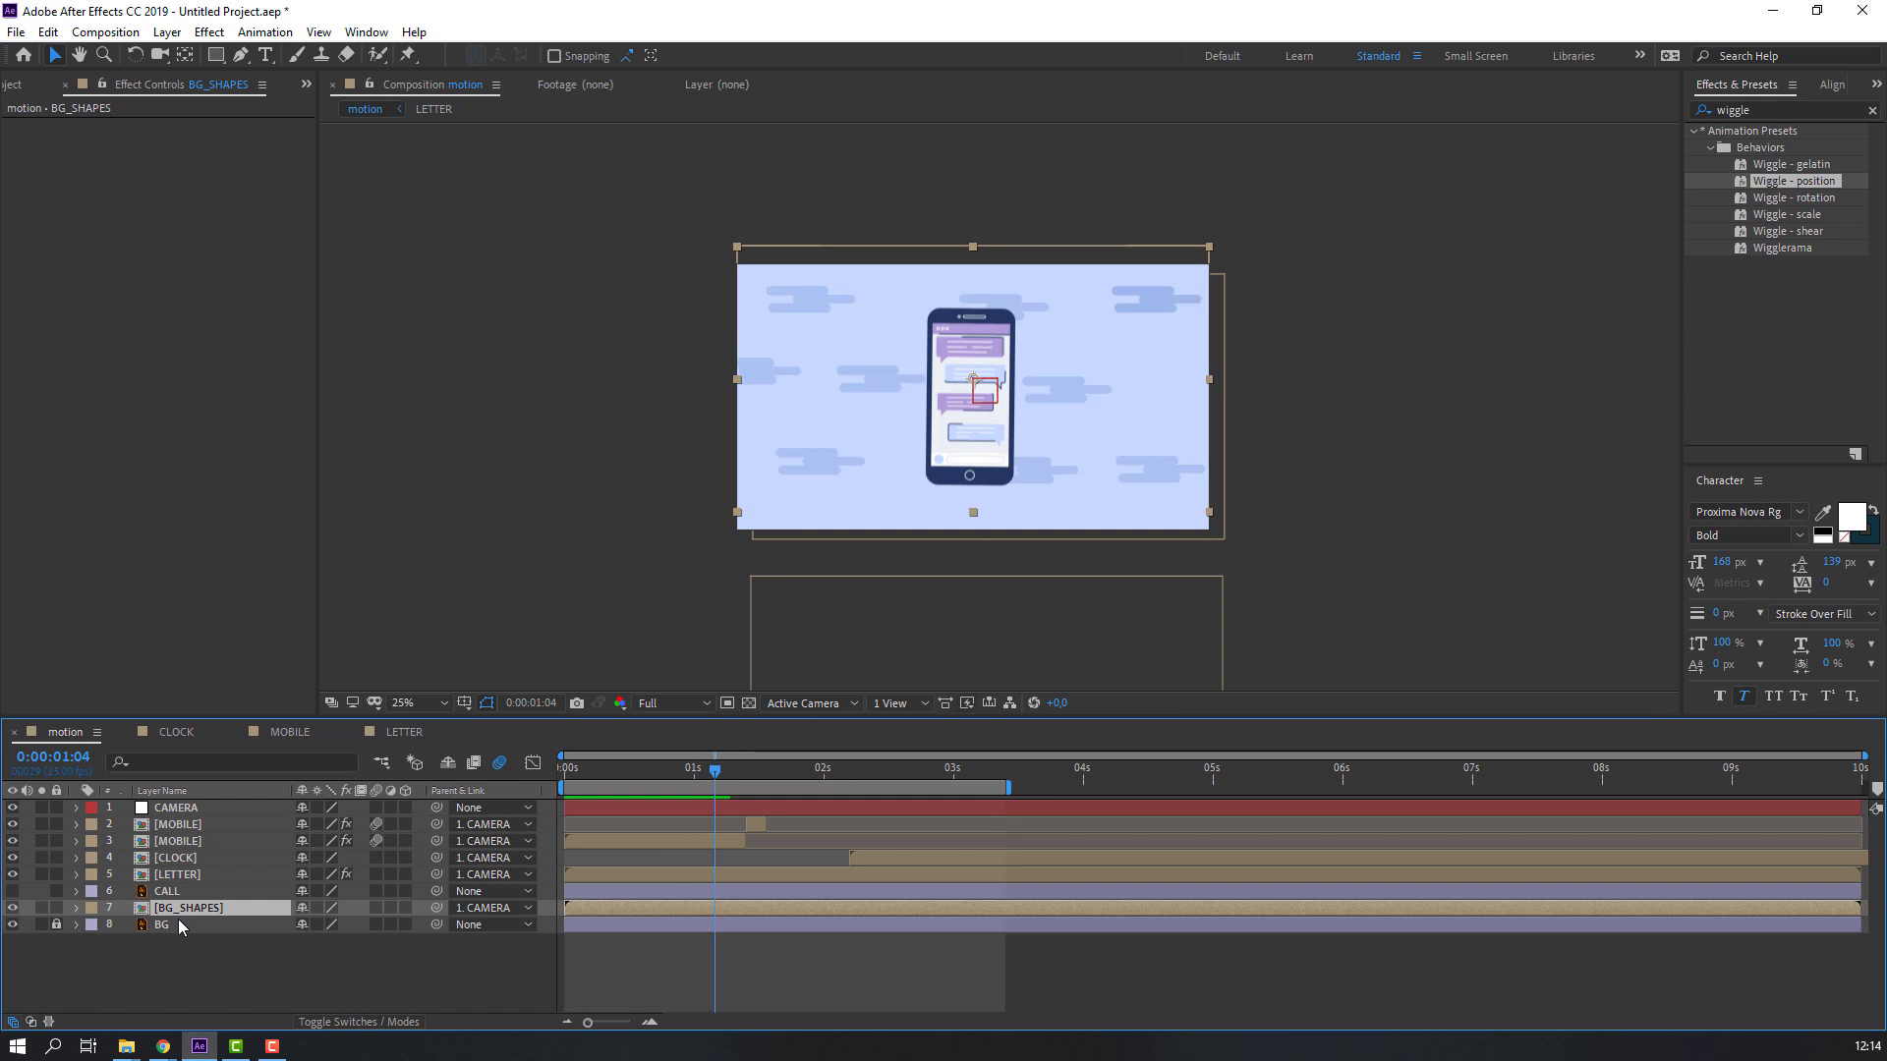
Duplicate the BG_SHAPES layer and place the copy behind the letter scene.
key("ctrl+d")
left_click(778, 777)
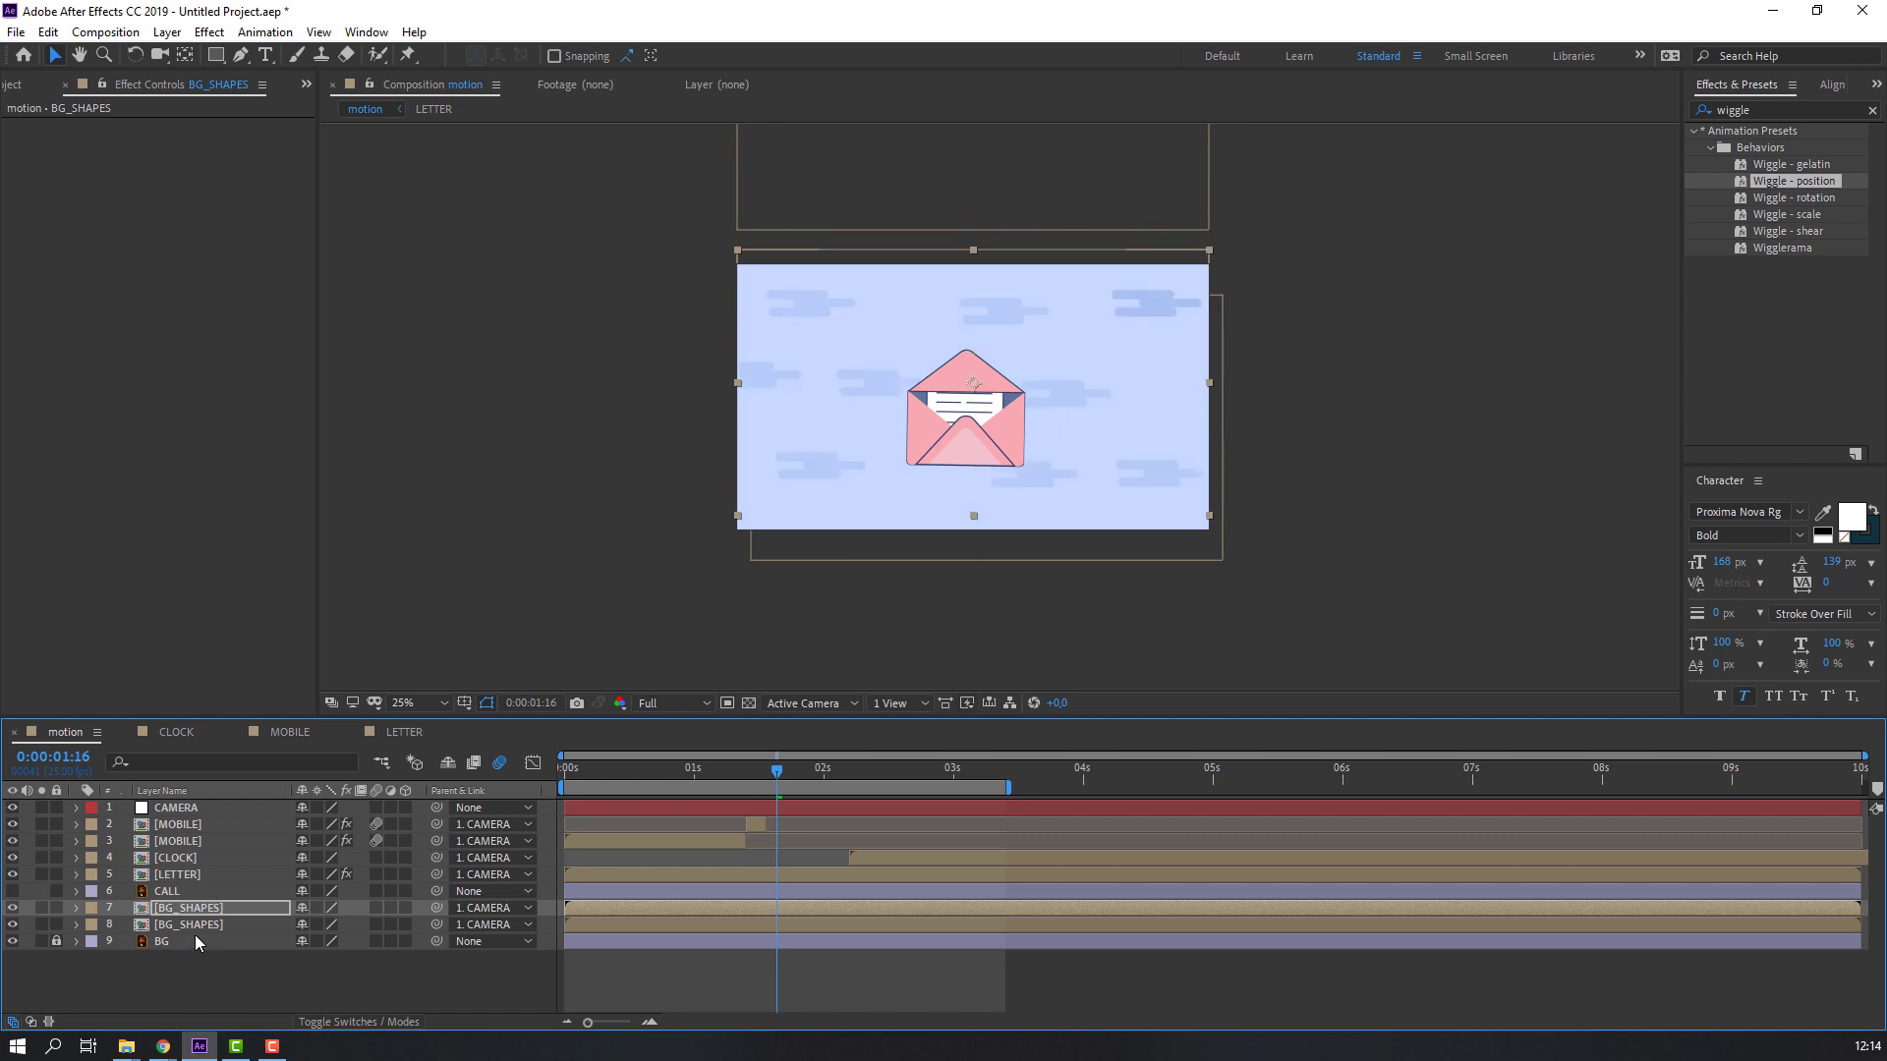
left_click_drag(630, 776, 891, 772)
Duplicate BG_SHAPES again, place this copy behind the clock scene and preview the whole sequence.
key("ctrl+d")
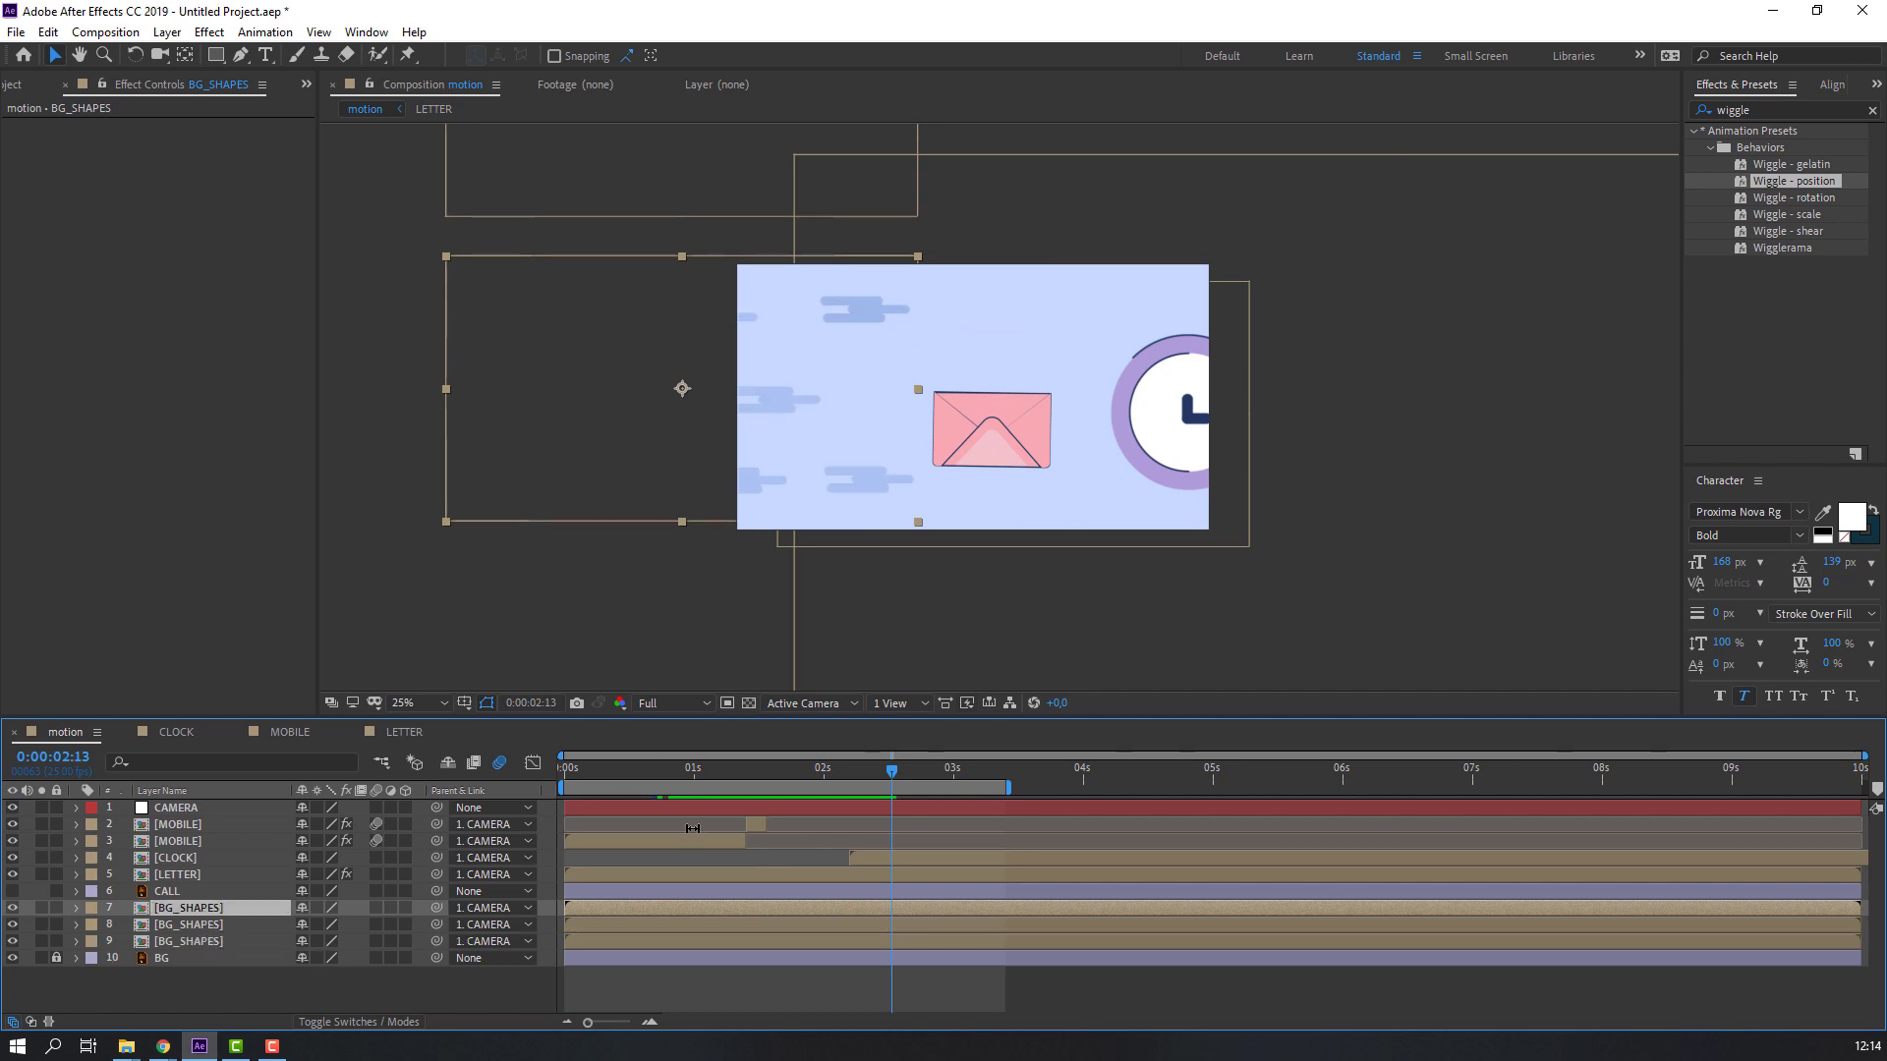
left_click(942, 769)
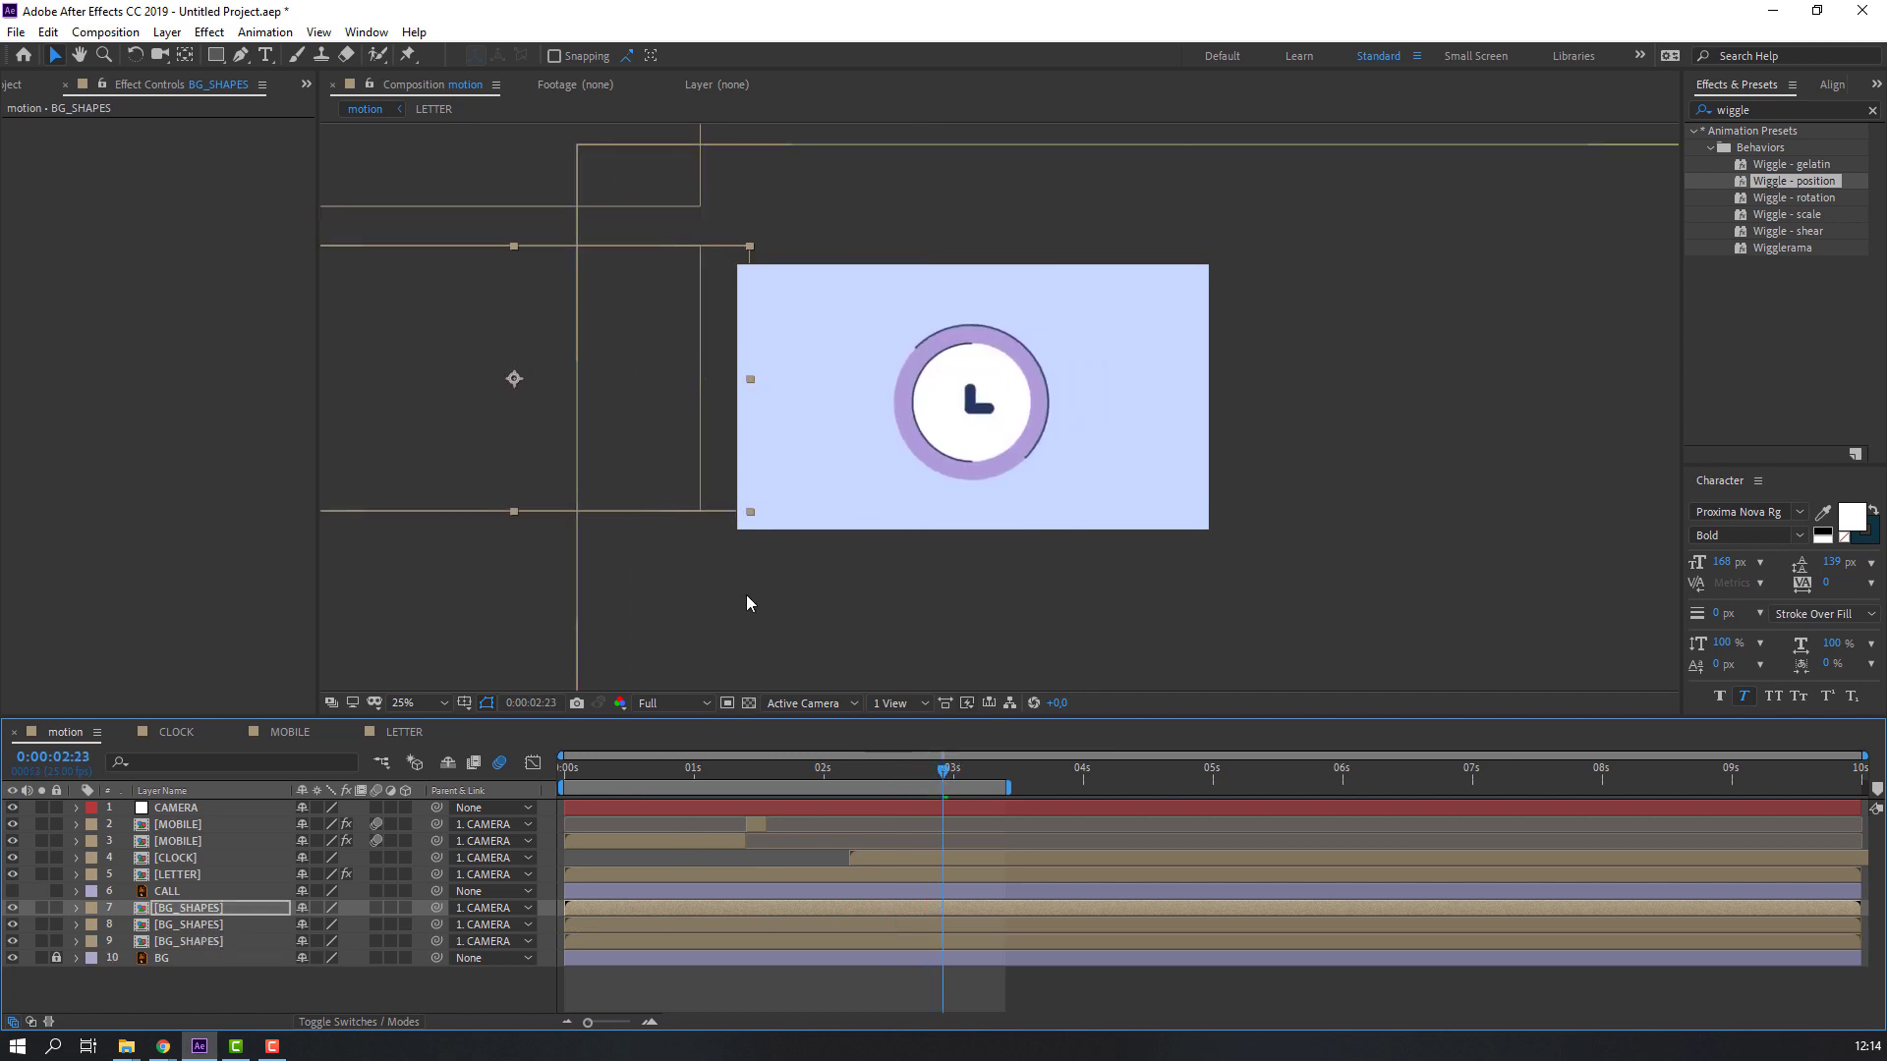
key("shift+Right")
key("shift+Right")
key("shift+Right")
key("shift+Right")
key("shift+Right")
key("shift+Right")
key("shift+Right")
key("shift+Right")
key("shift+Right")
key("shift+Right")
key("shift+Right")
key("shift+Right")
key("shift+Right")
key("shift+Right")
key("shift+Right")
key("shift+Right")
key("shift+Right")
key("shift+Right")
key("shift+Right")
key("shift+Right")
left_click_drag(827, 439, 988, 456)
left_click_drag(752, 768, 419, 793)
key("space")
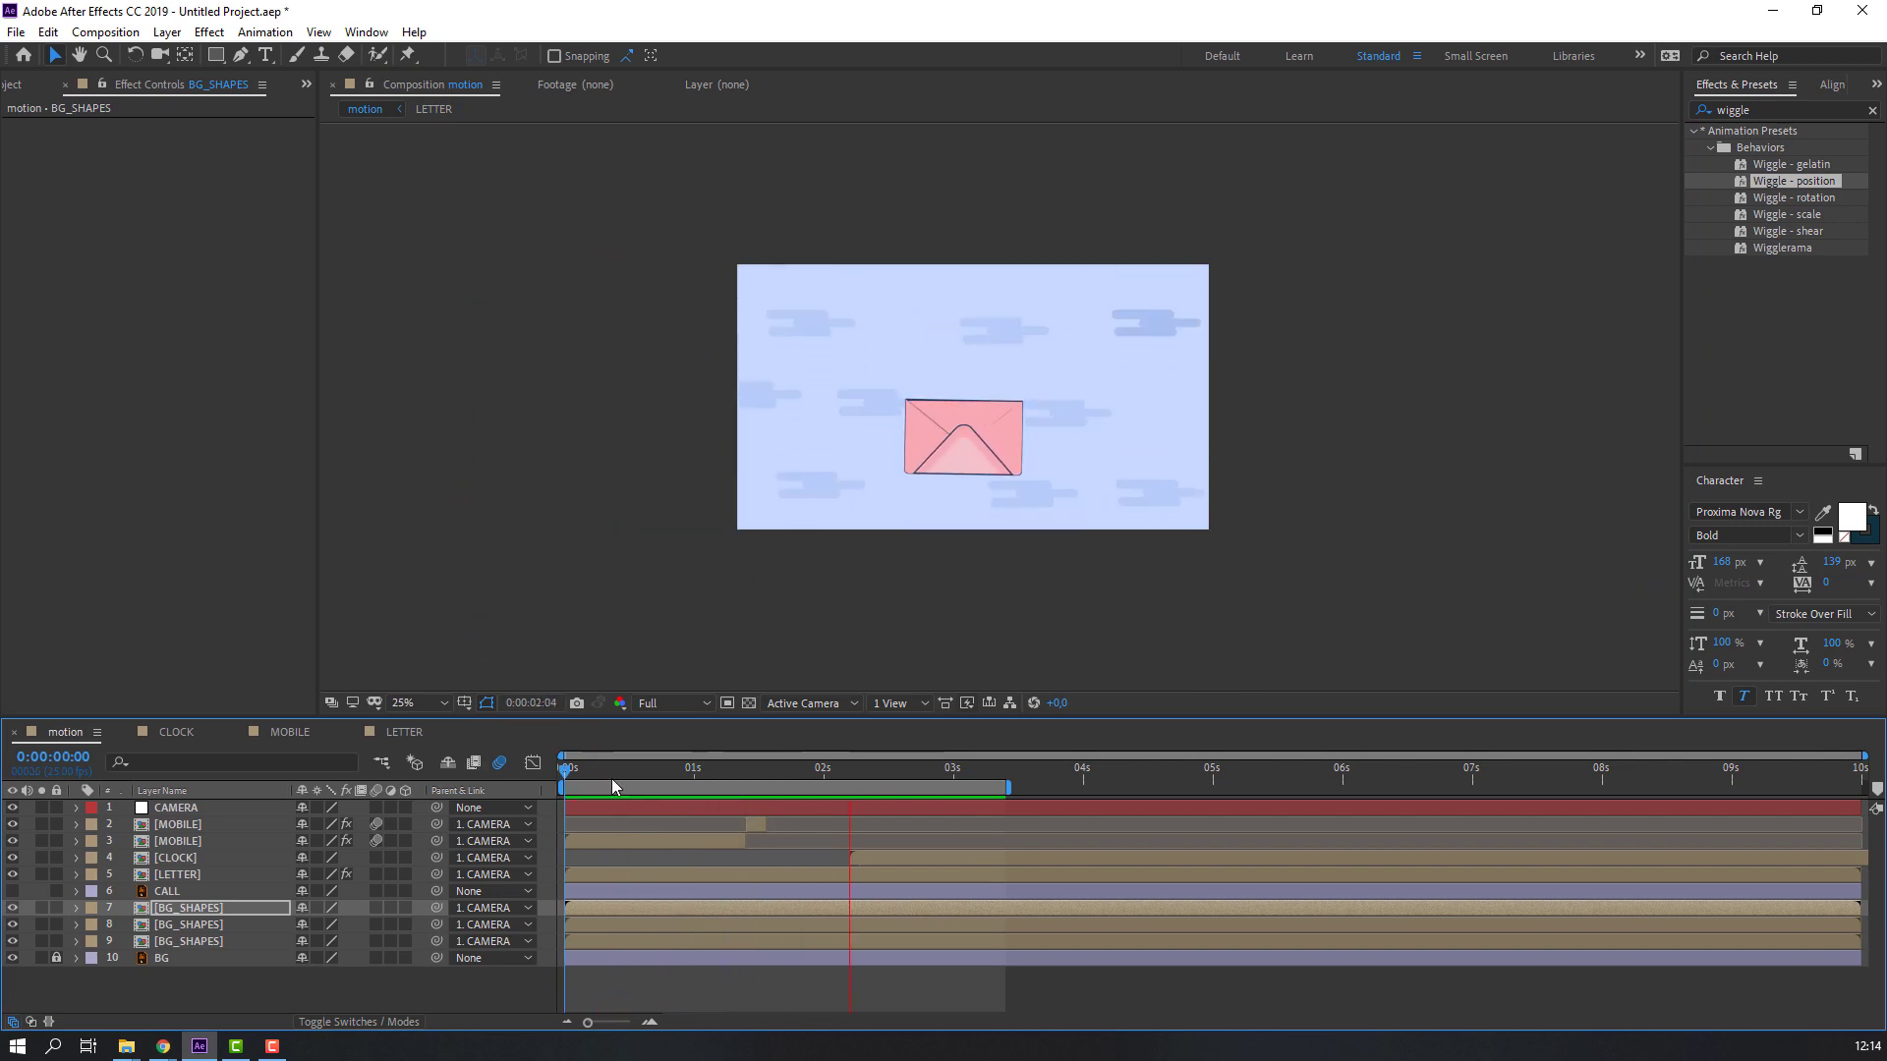
key("space")
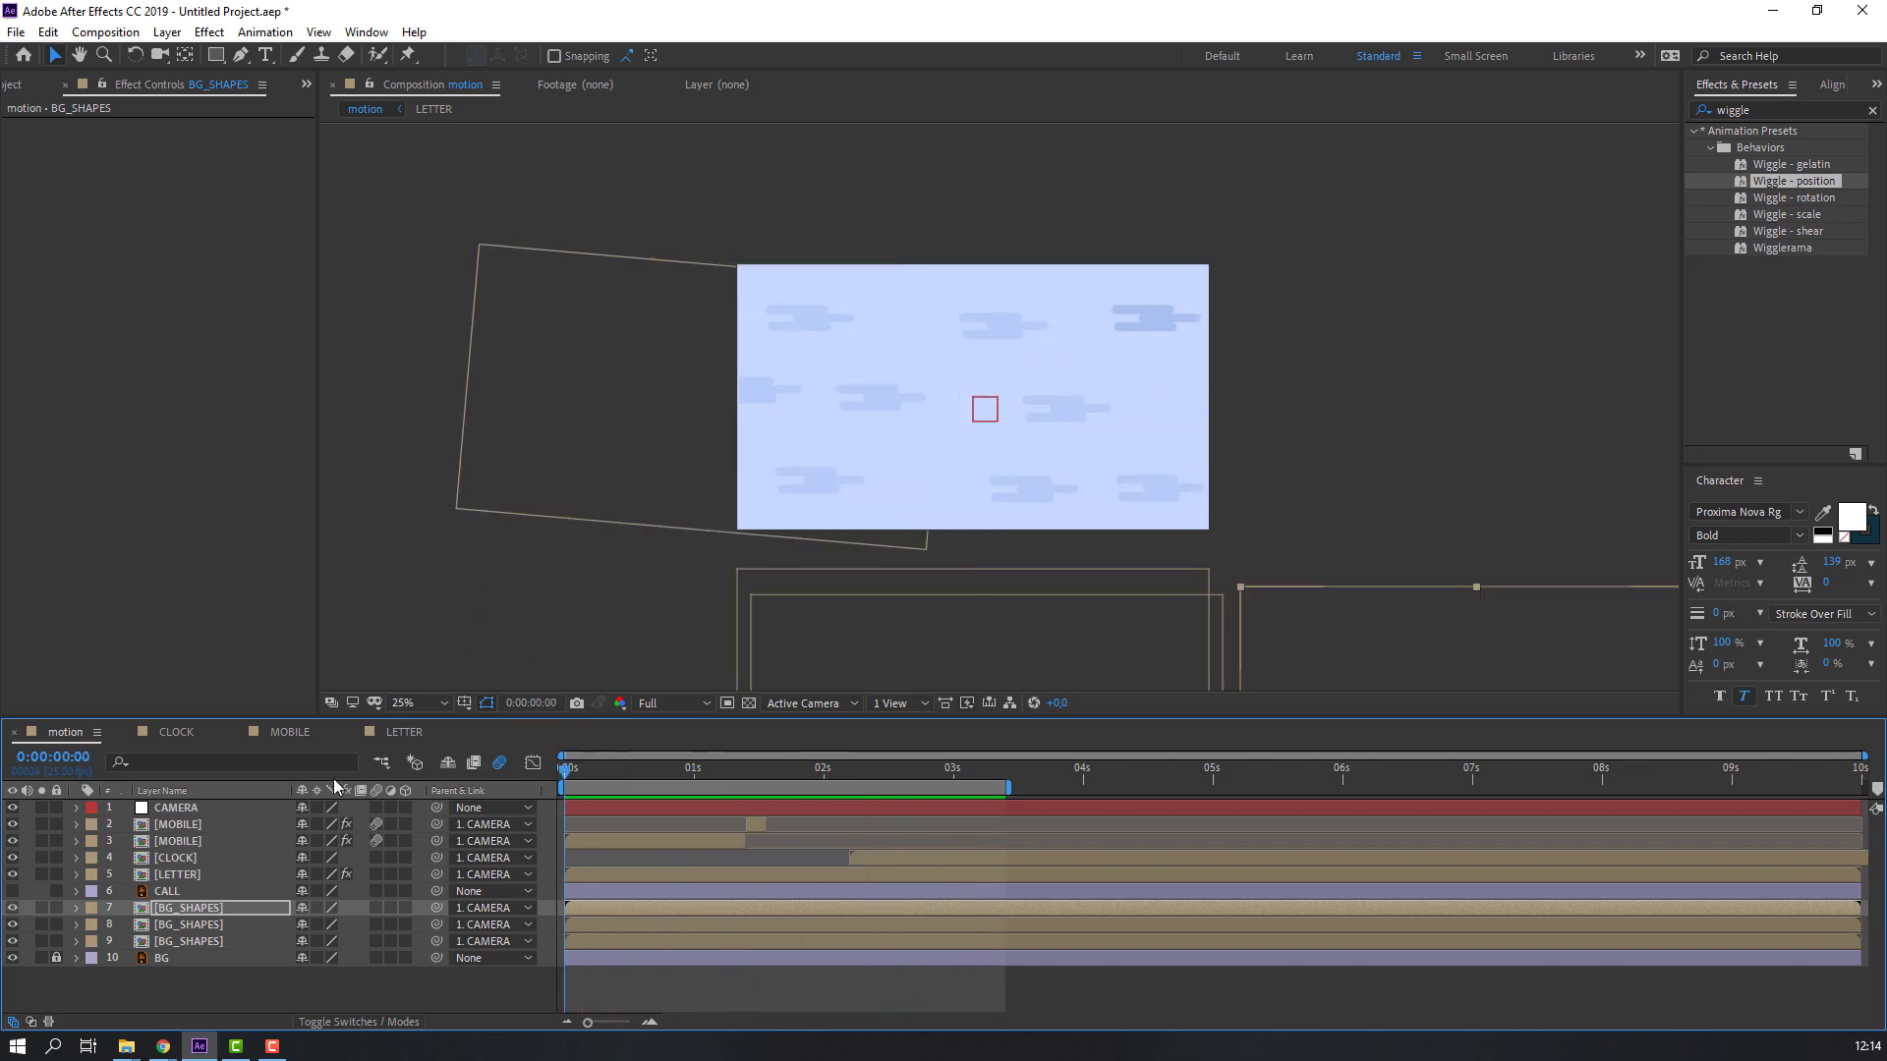
Keyframe the Position of the lowest BG_SHAPES layer from -1520,0 at the first frame to 0,0 at frame 16, and preview the slide-in.
left_click(201, 942)
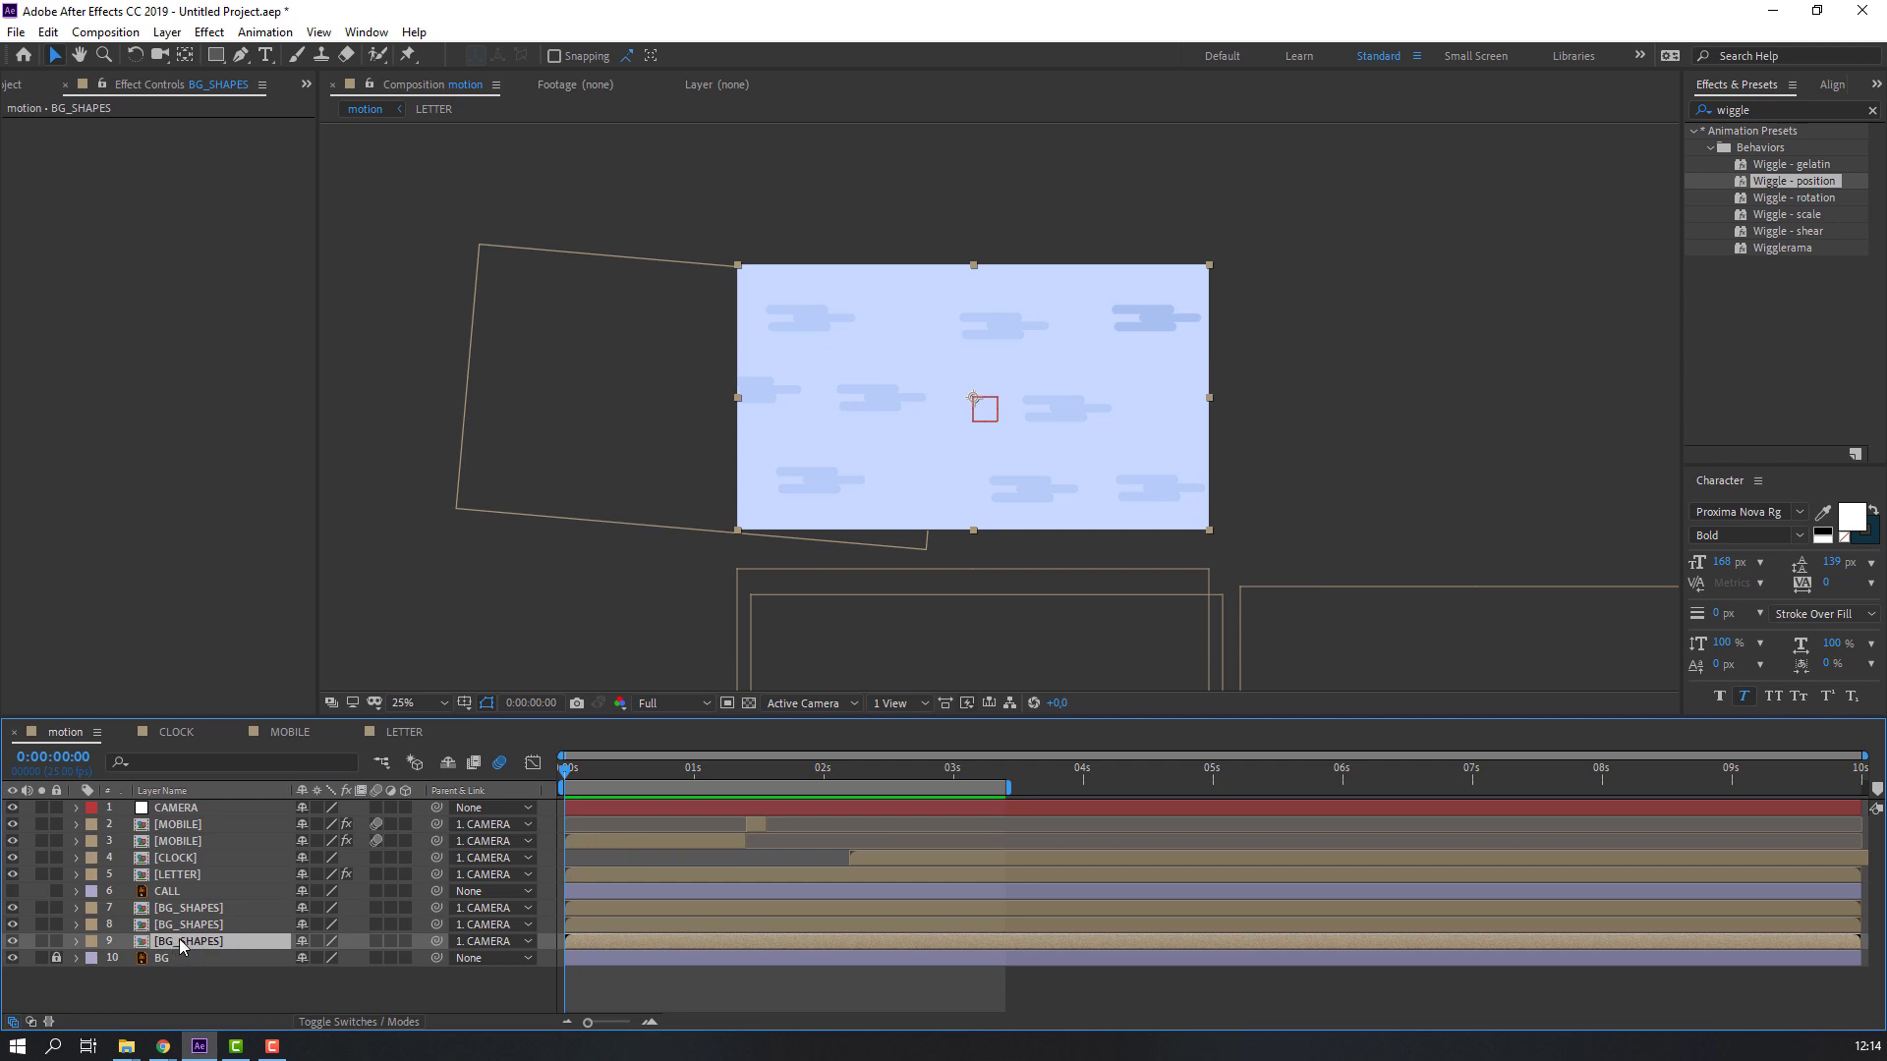
key("p")
left_click_drag(589, 779, 611, 771)
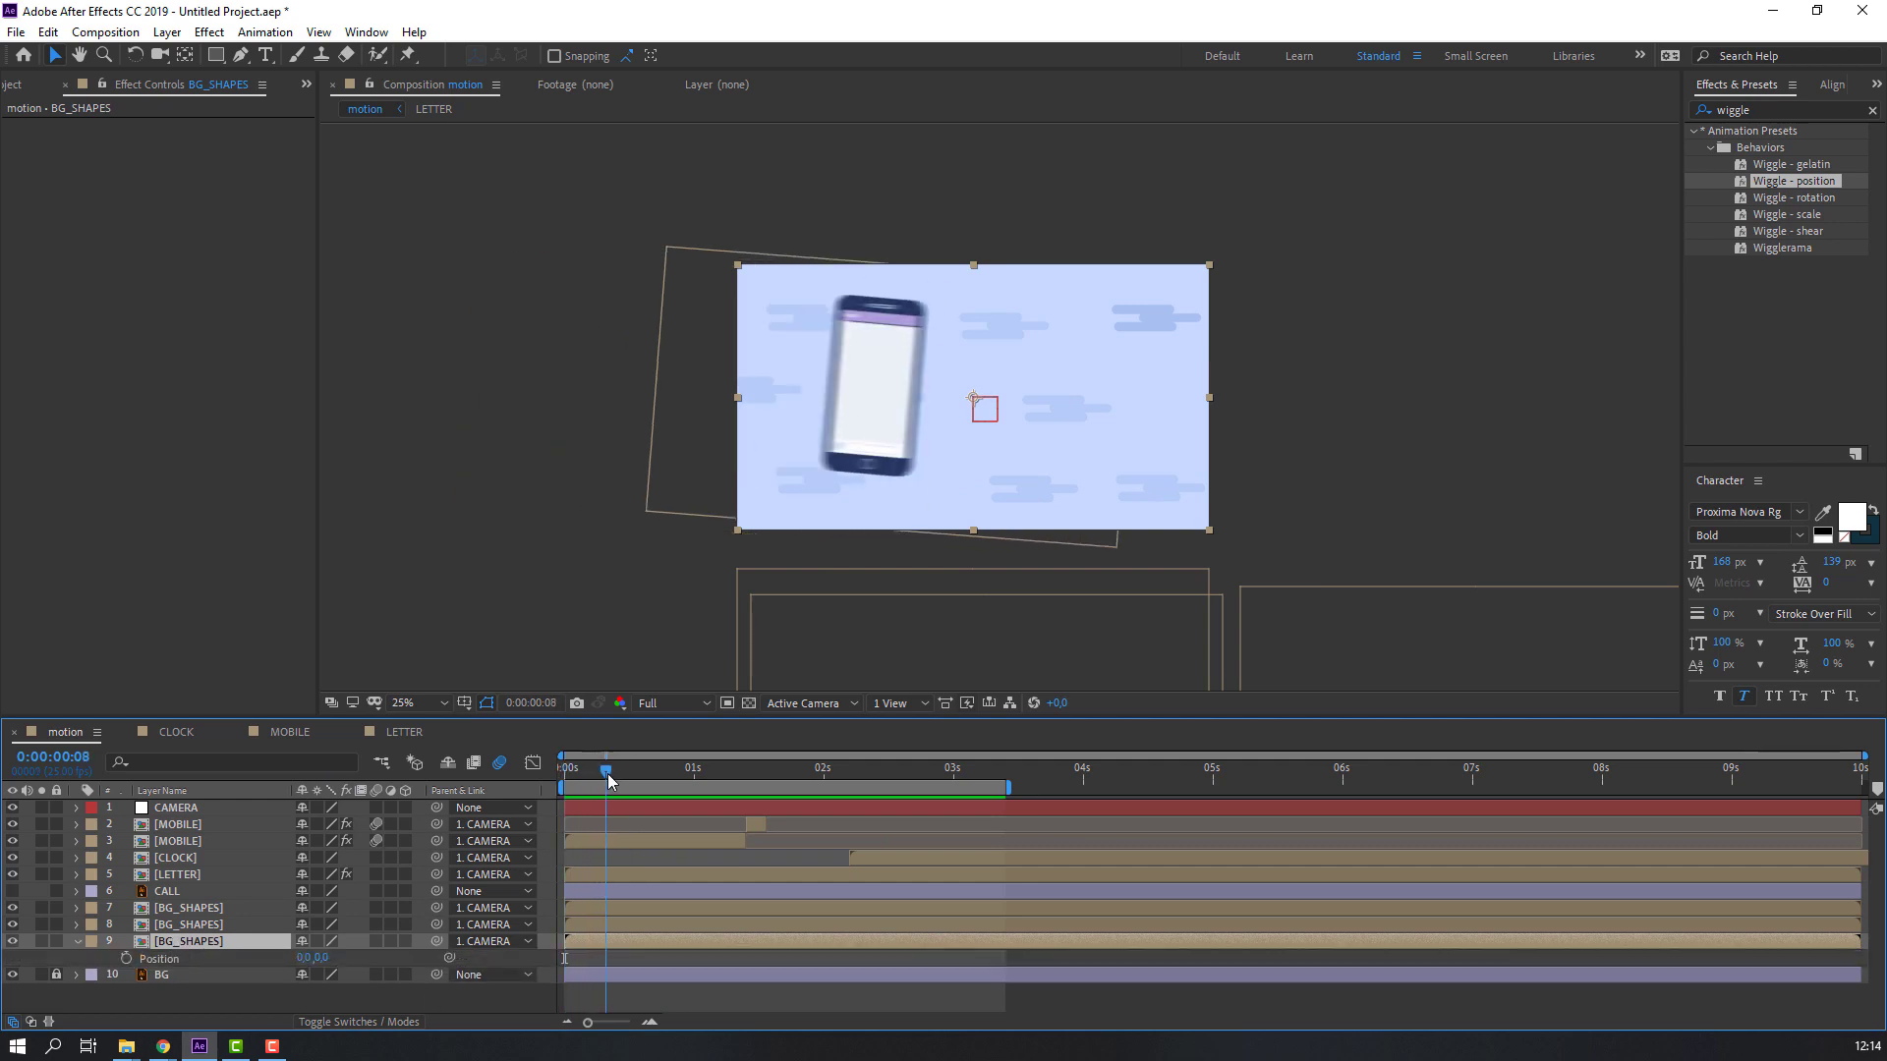
left_click(126, 958)
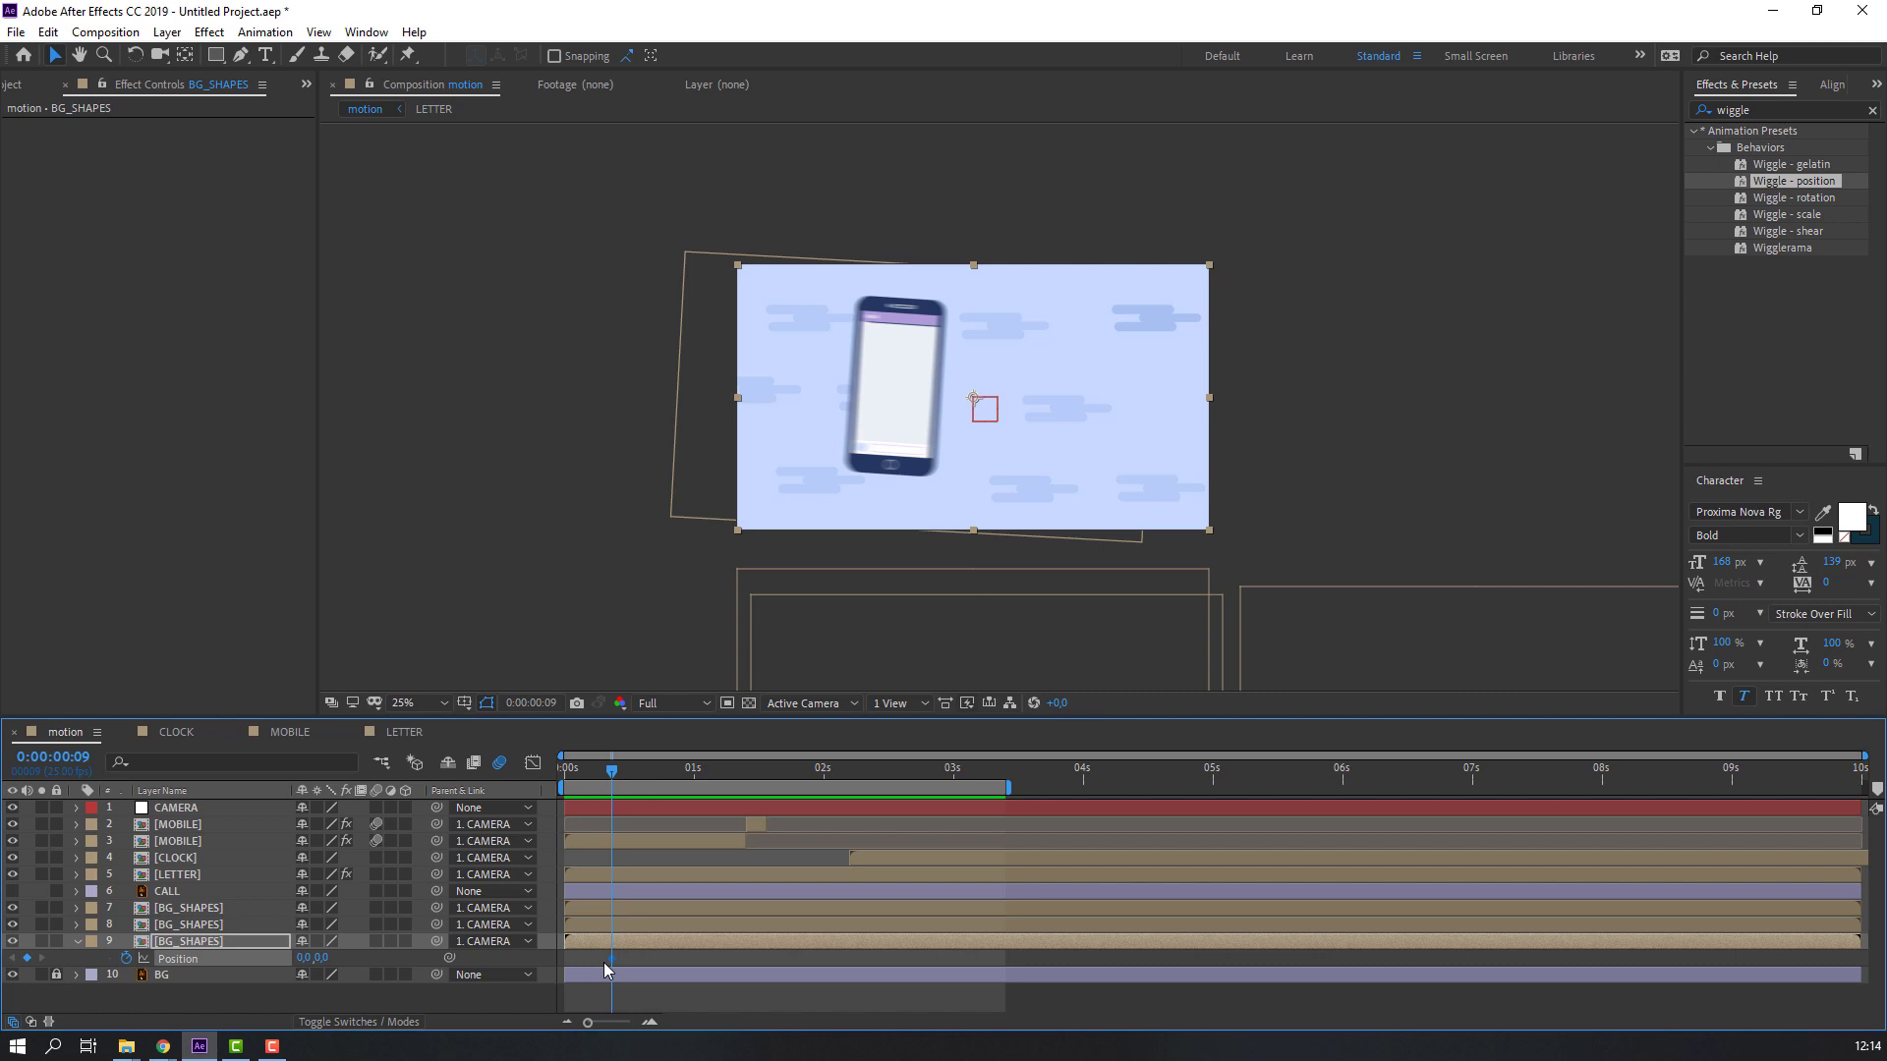
left_click_drag(625, 768, 647, 769)
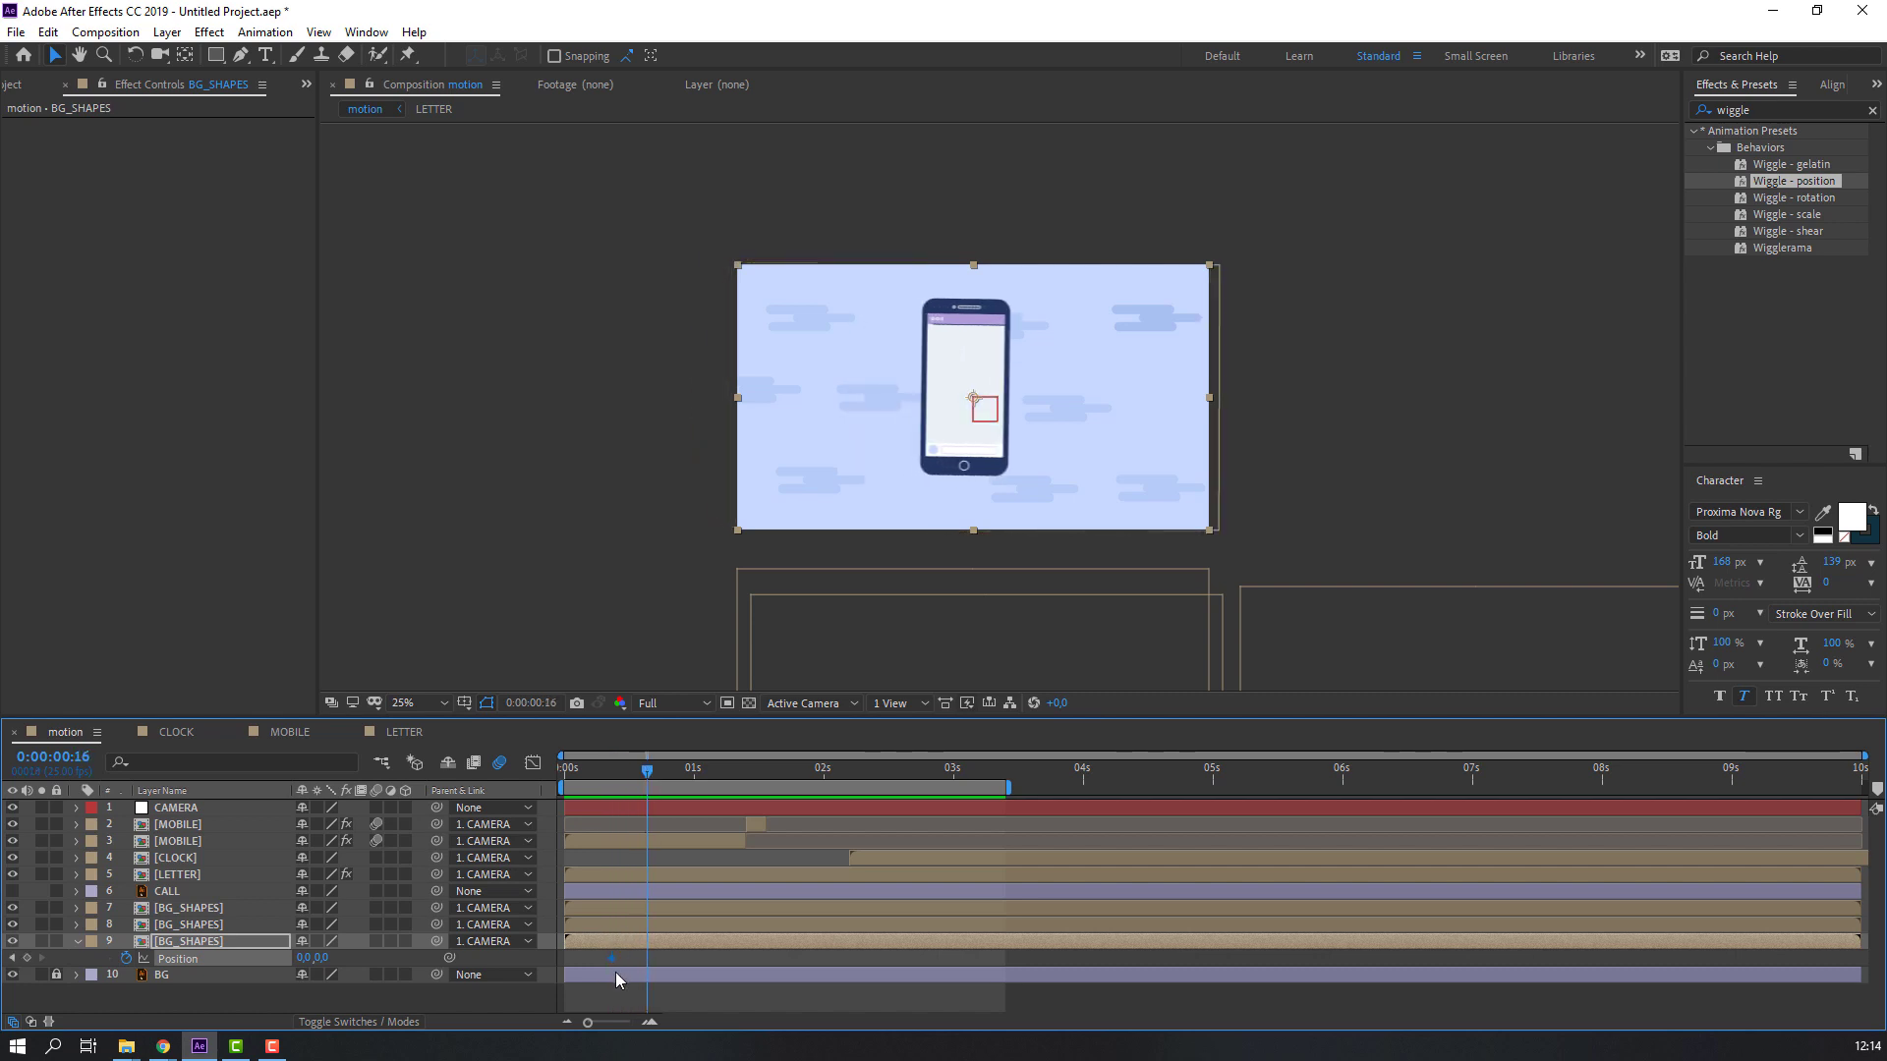
left_click_drag(610, 958, 646, 958)
key("Home")
left_click_drag(296, 956, 142, 956)
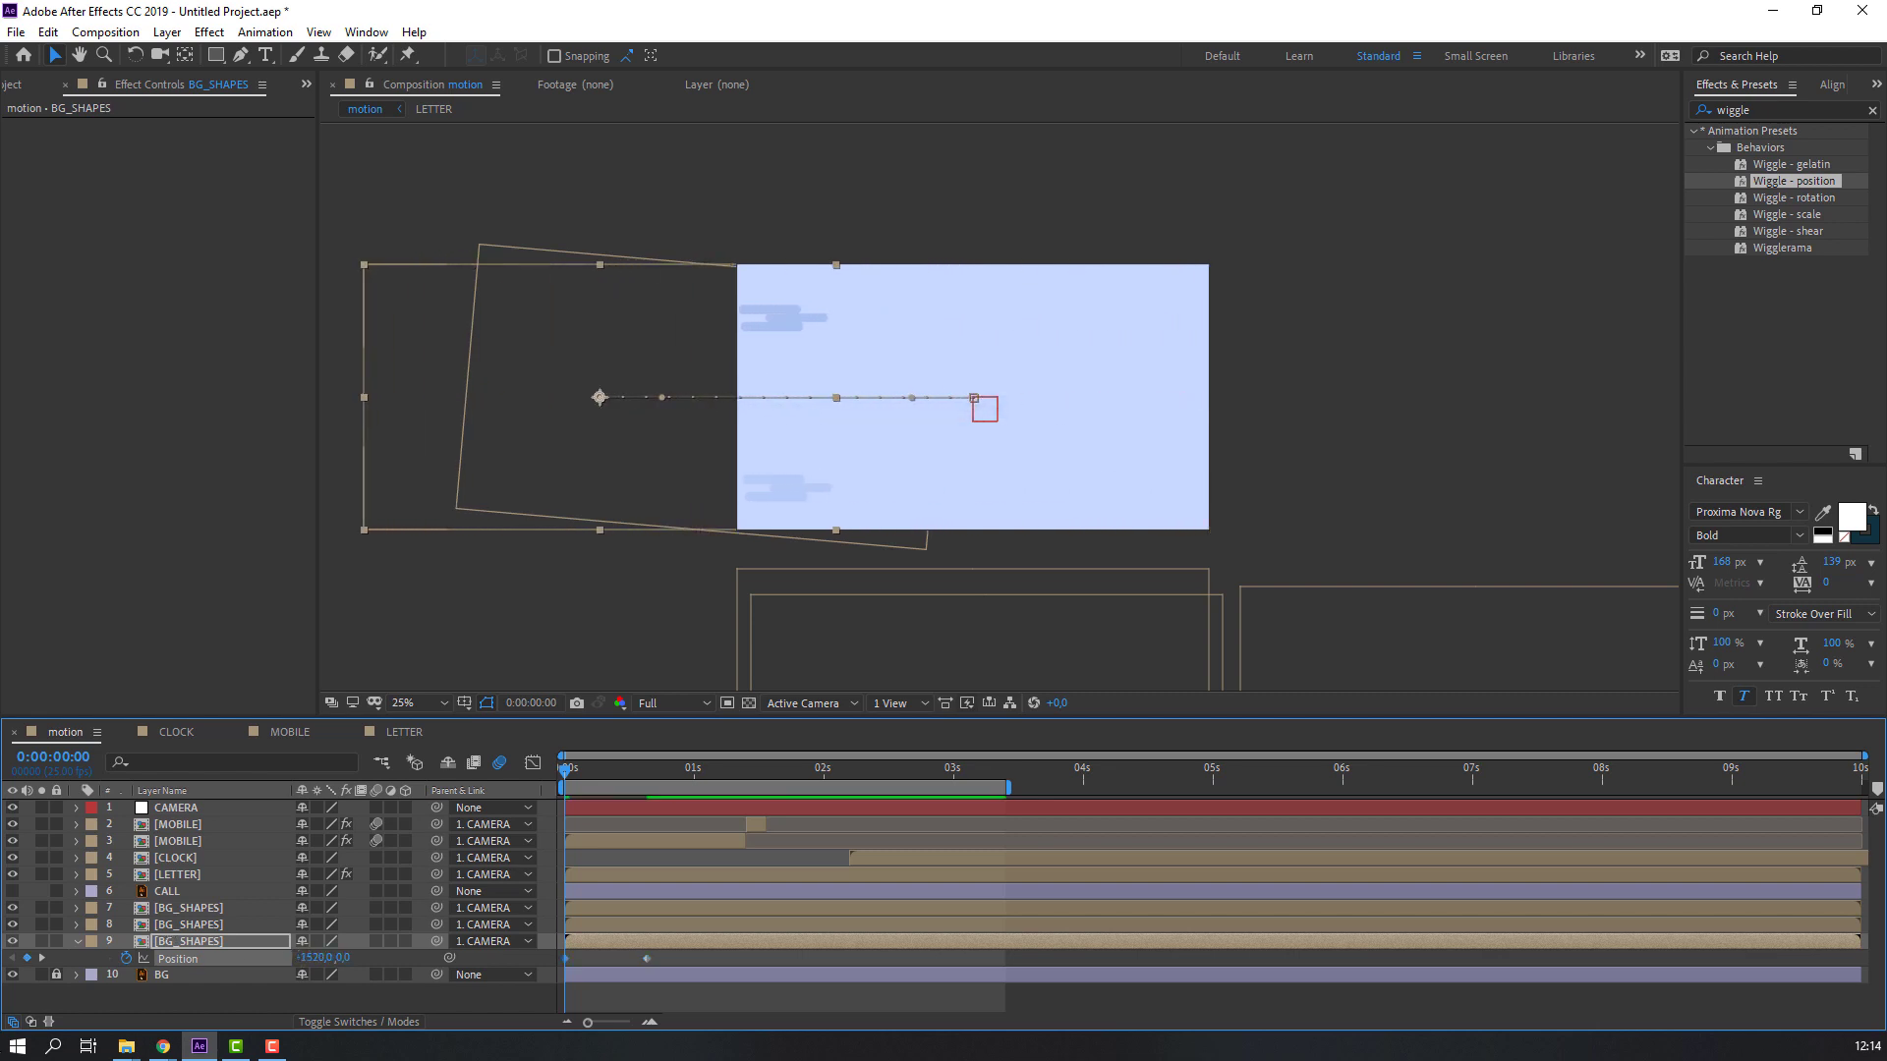
left_click(489, 995)
key("space")
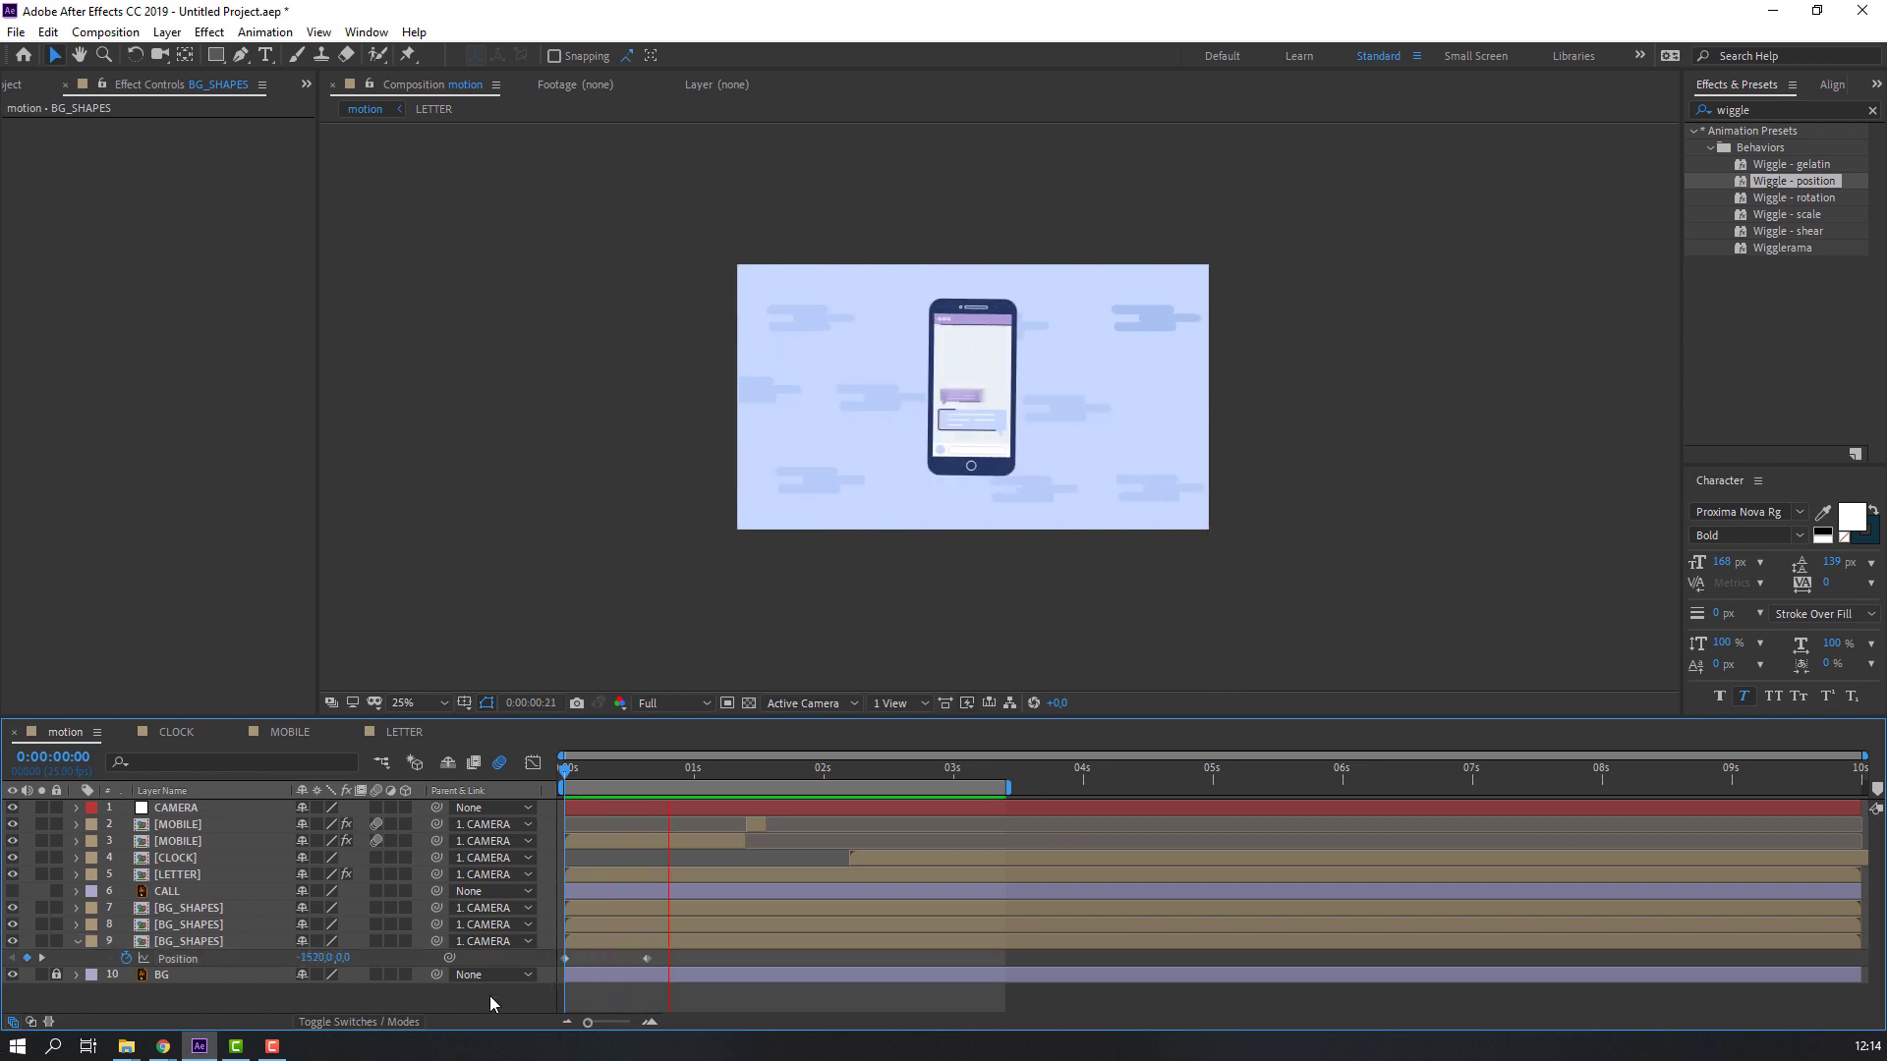
key("space")
Apply Easy Ease to the Position keyframes of the lowest BG_SHAPES layer and play back the result.
left_click(565, 958)
right_click(565, 958)
mouse_move(727, 942)
left_click(944, 813)
key("space")
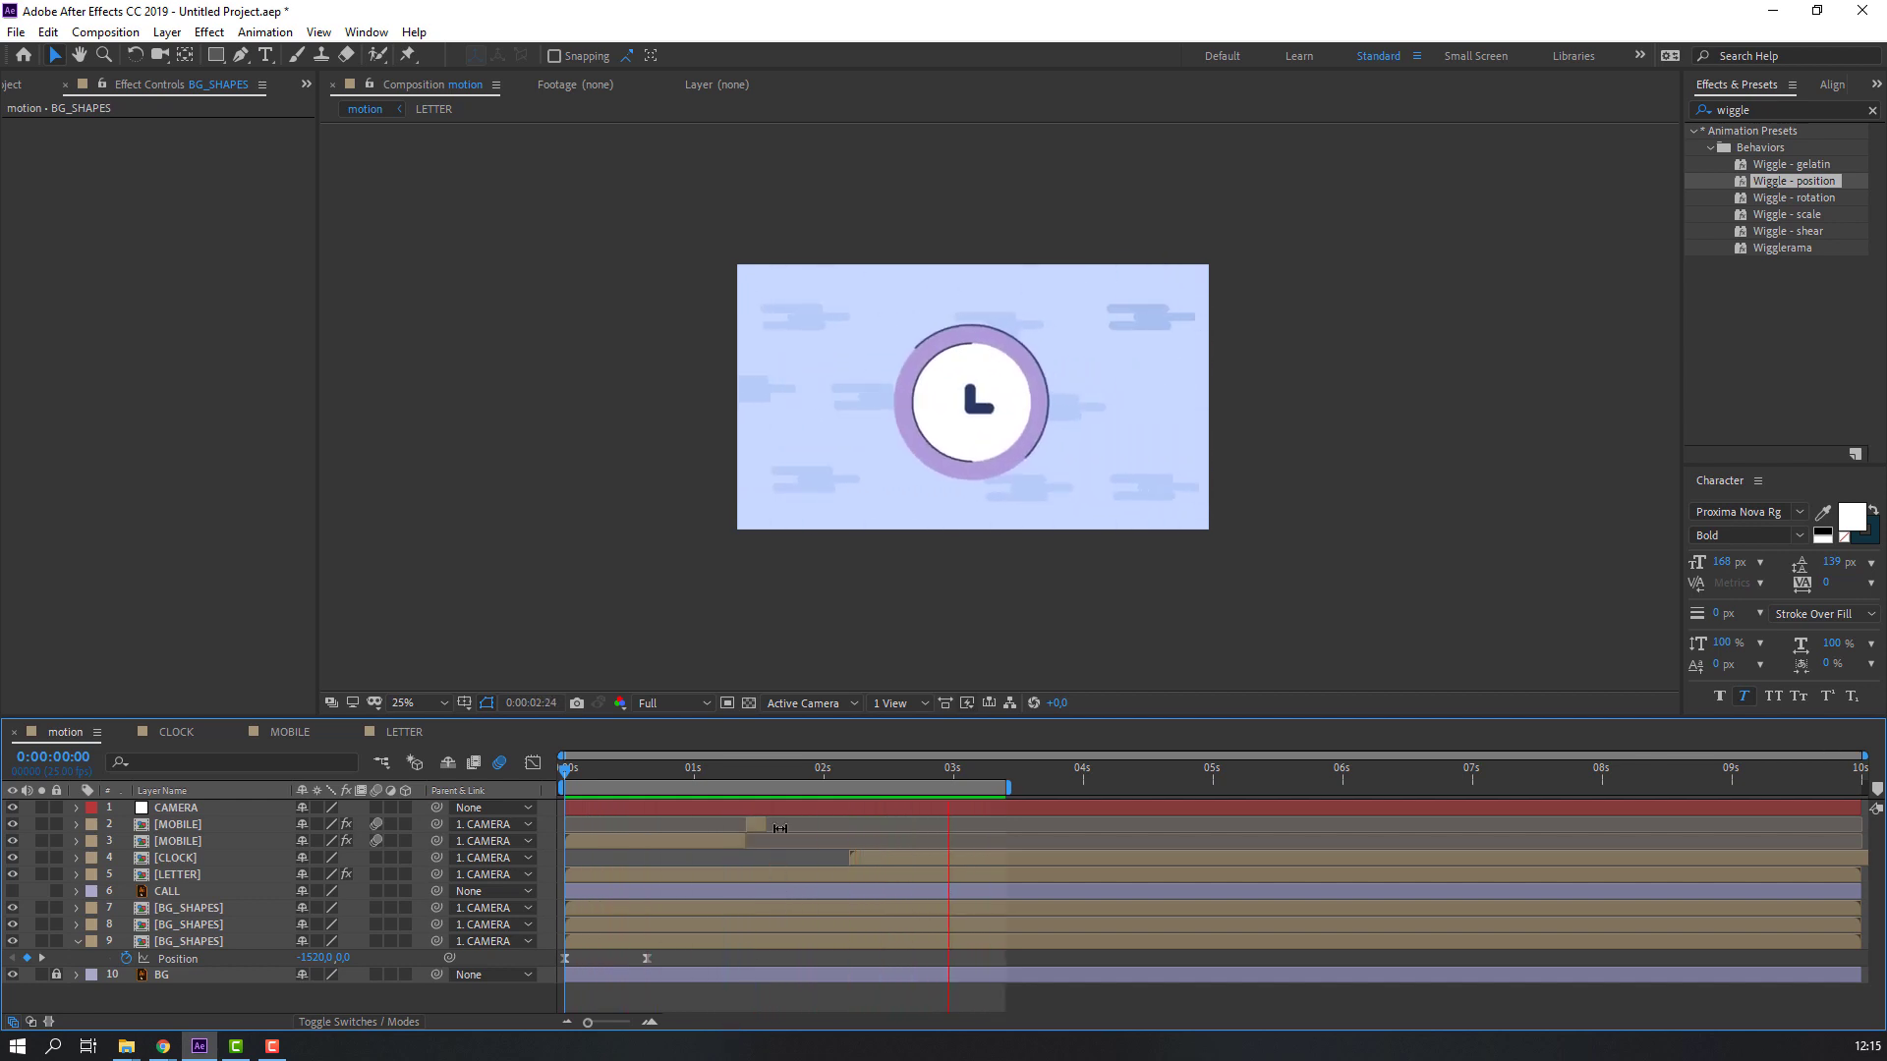
left_click(819, 770)
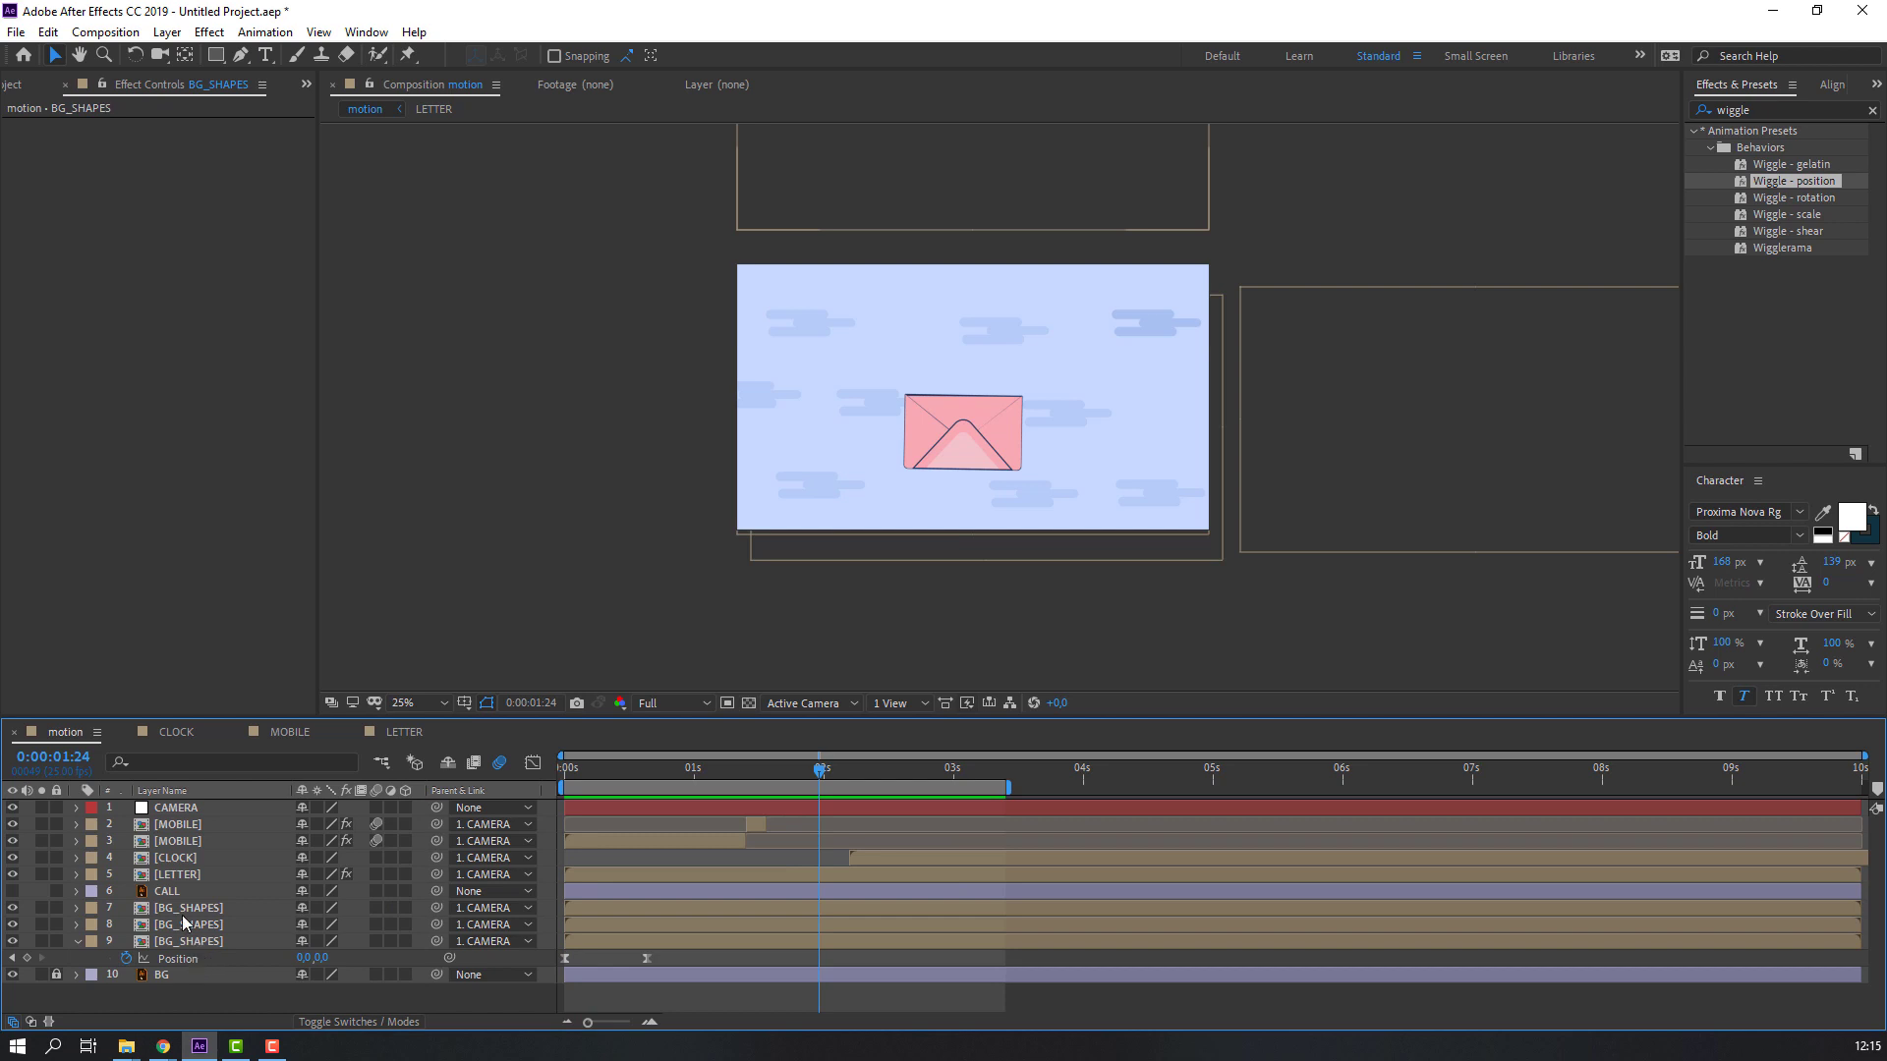
Open the CLOCK composition, isolate clock_line2 and move its anchor point to the left end of the horizontal hand.
double_click(183, 859)
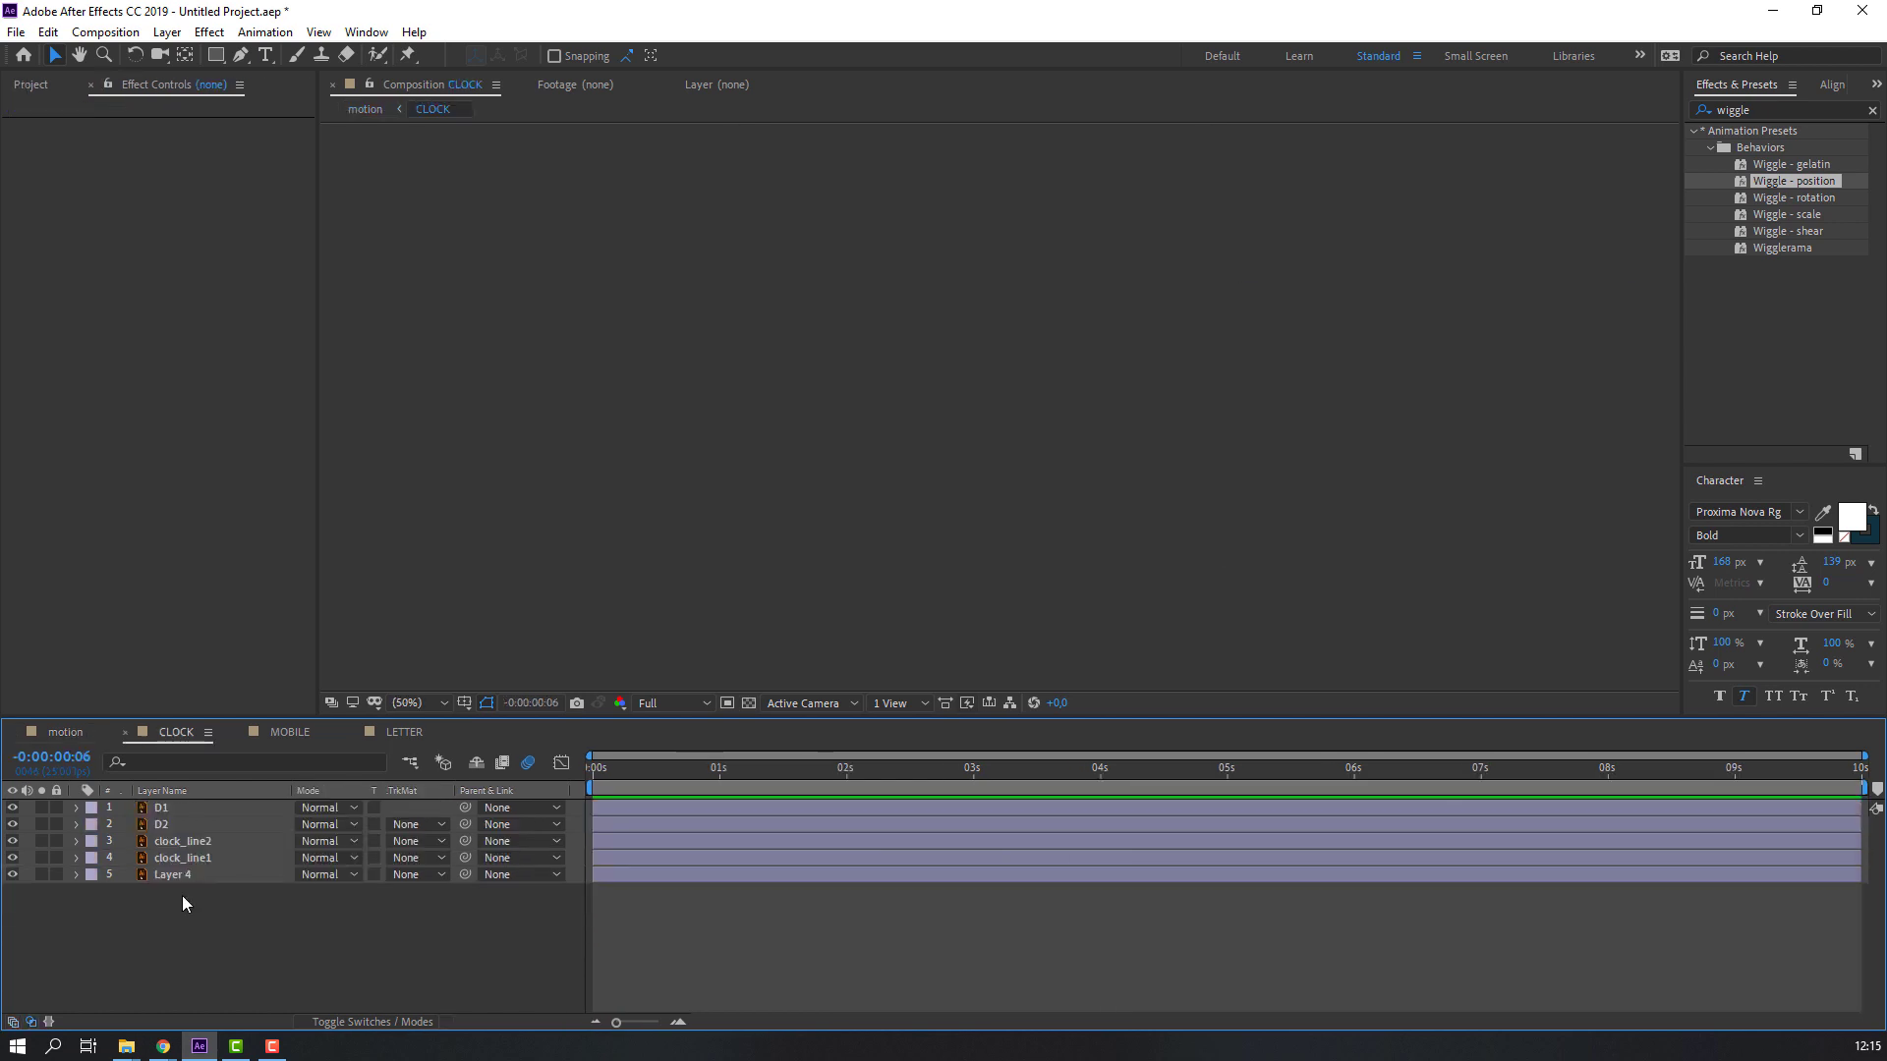
left_click_drag(742, 778, 589, 772)
scroll(822, 436, "up", 2)
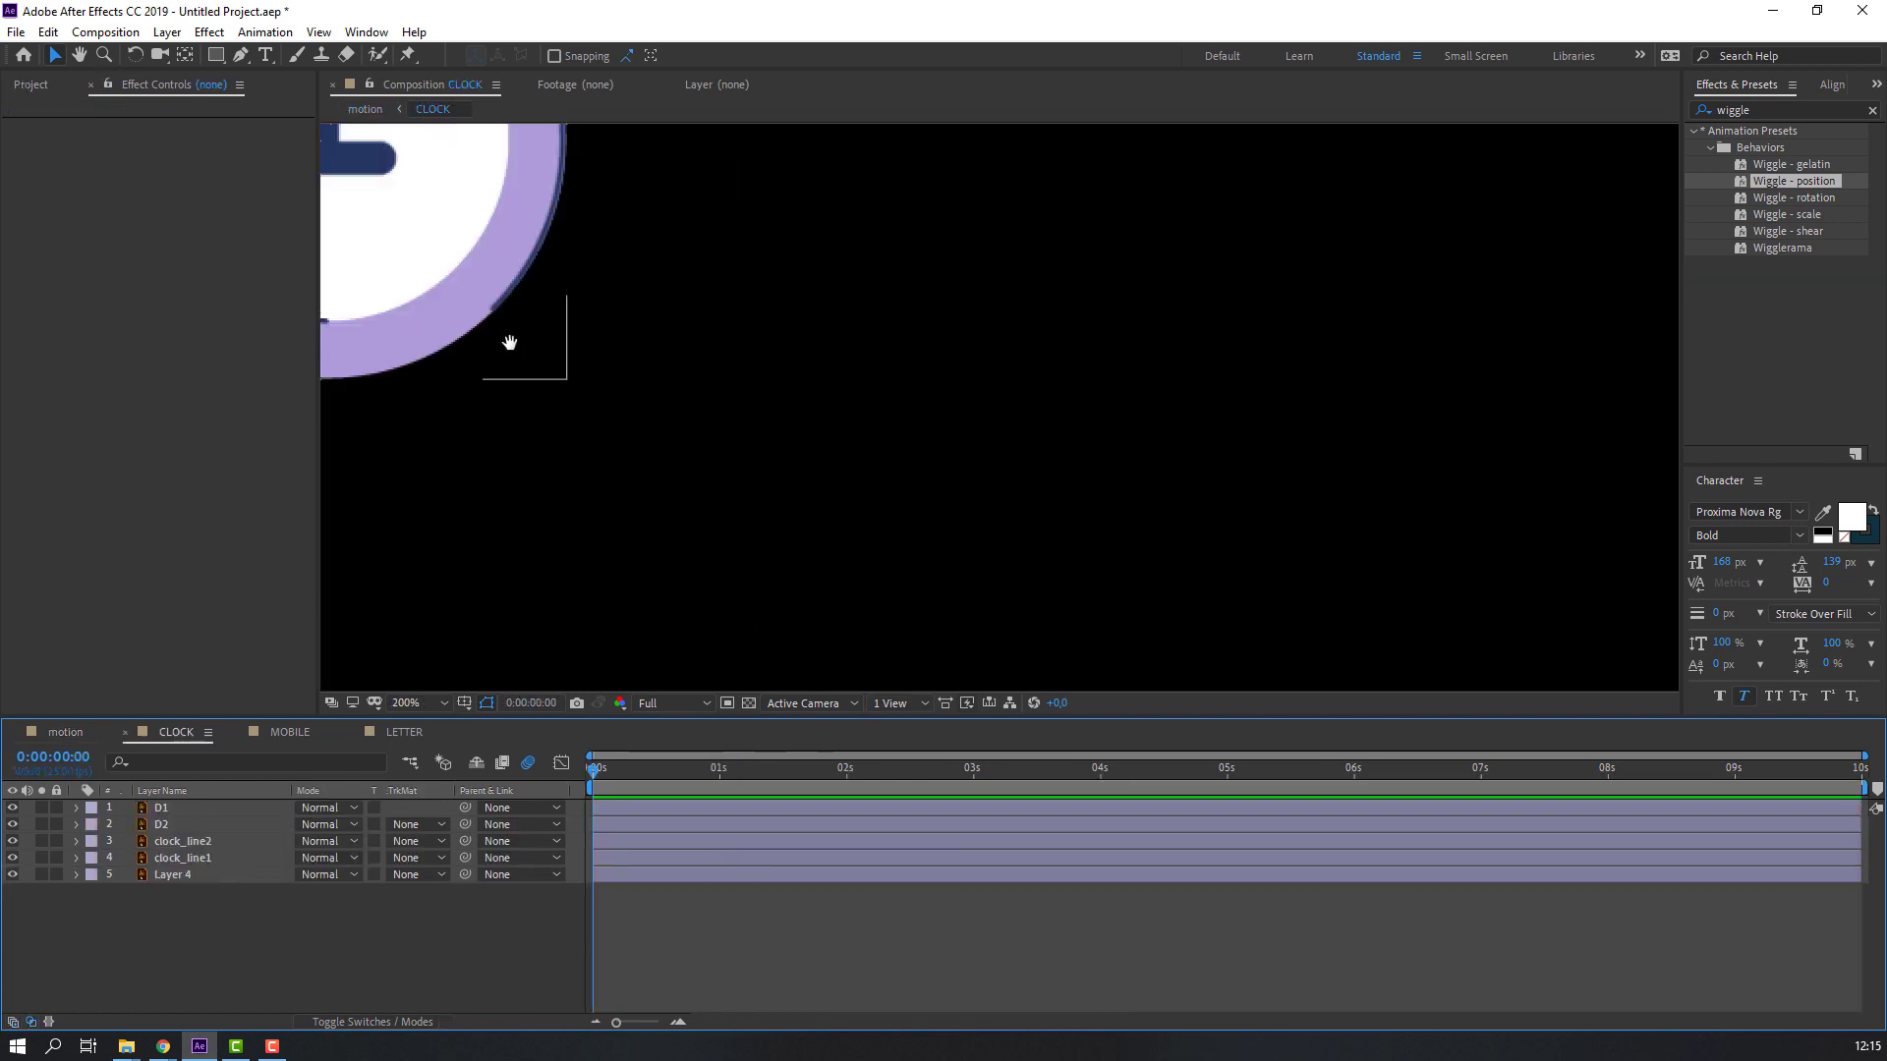
left_click_drag(359, 184, 821, 451)
left_click(811, 433)
left_click(42, 842)
left_click(186, 57)
left_click_drag(823, 432, 783, 435)
left_click(37, 840)
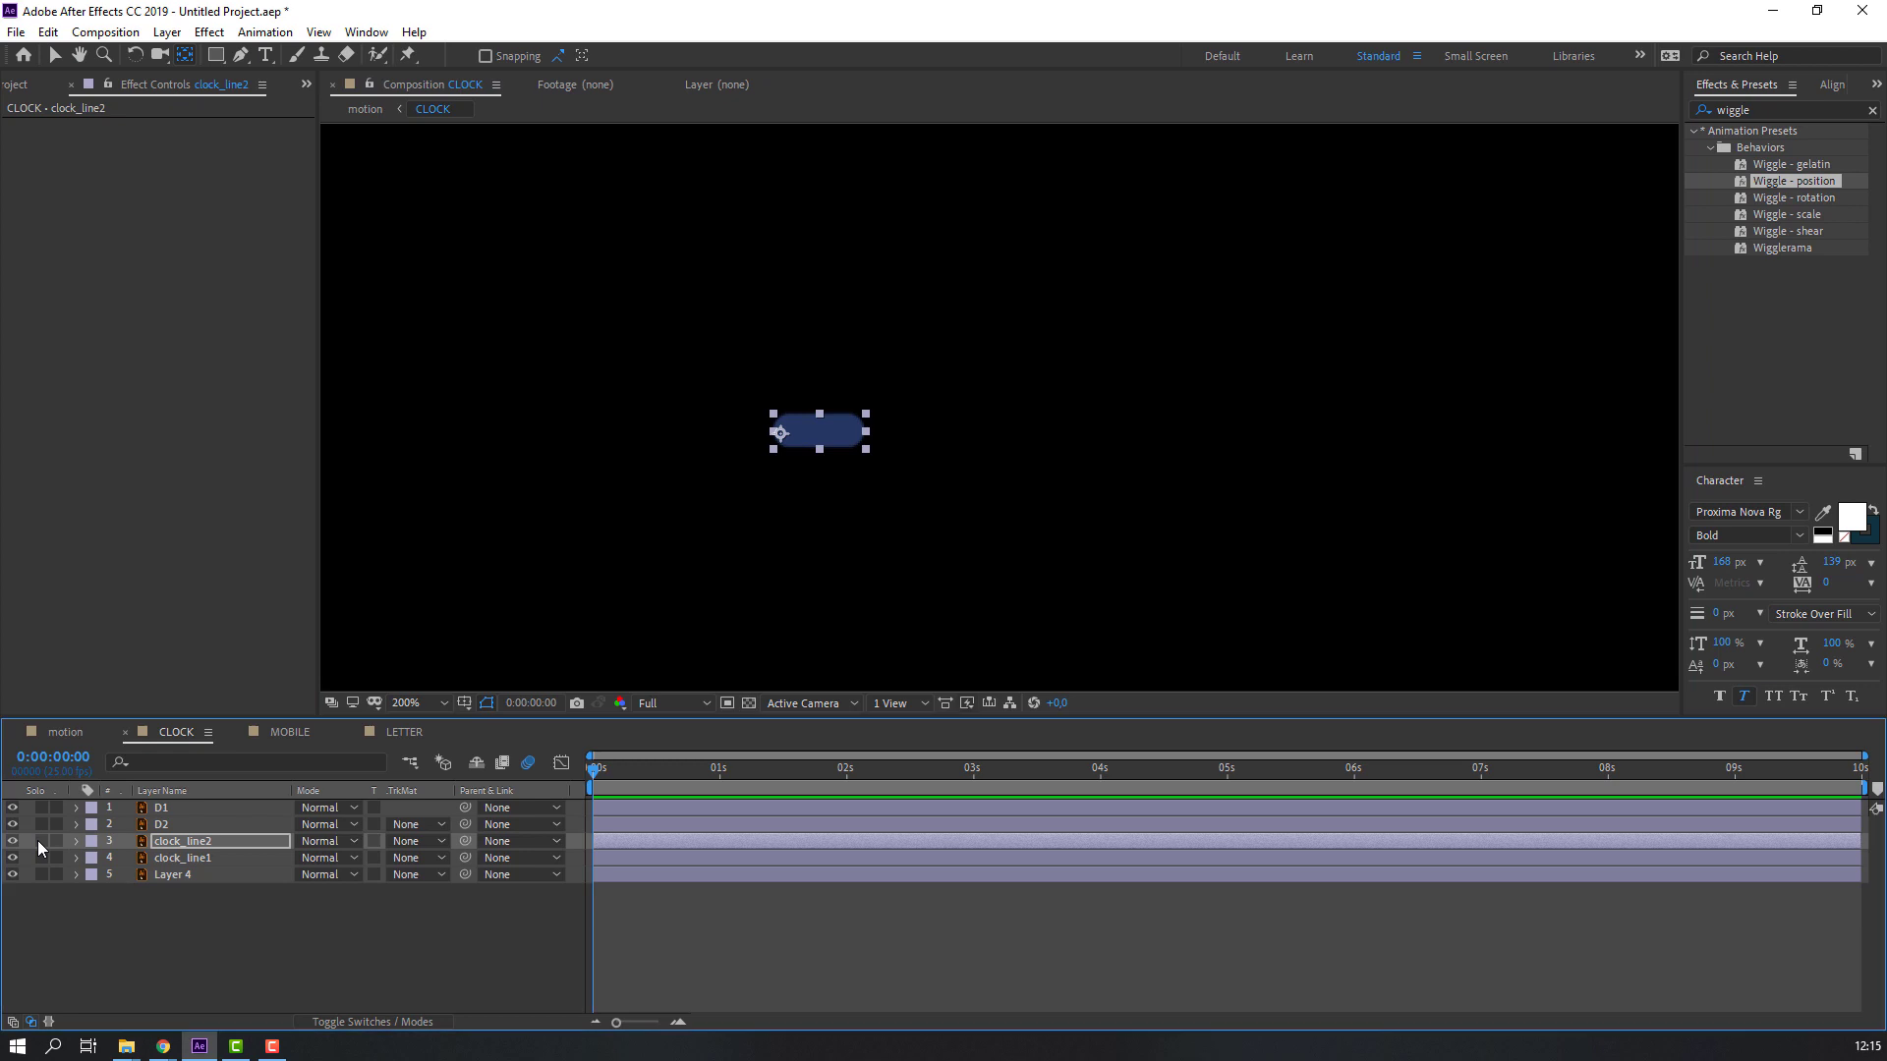
Isolate clock_line1, move its anchor point to the lower end of the vertical hand, and show all layers again.
left_click(41, 858)
left_click(172, 860)
key("period")
left_click_drag(581, 394, 582, 479)
left_click(56, 59)
left_click(41, 857)
Keyframe Rotation on both clock hands from 0° at the start to 27° for clock_line2 and 354° for clock_line1 at 0:00:03:01.
left_click(186, 843, "shift")
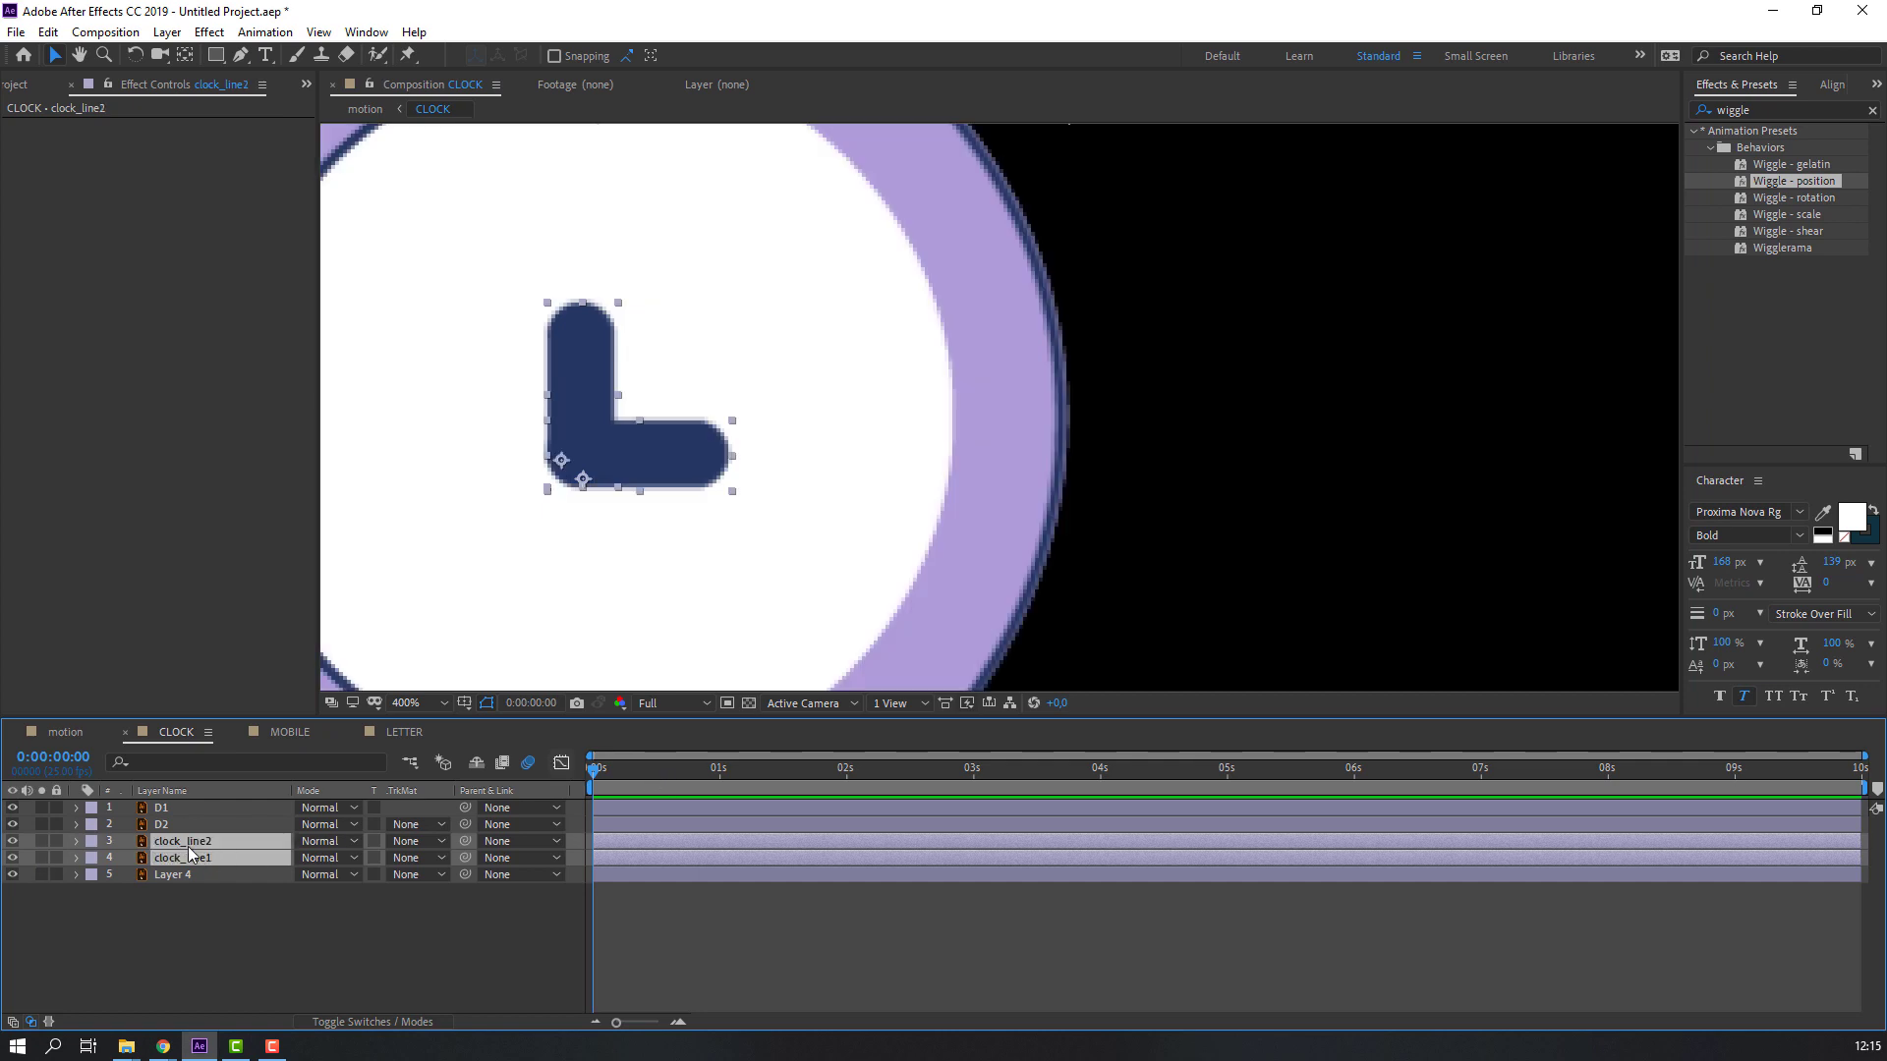
key("r")
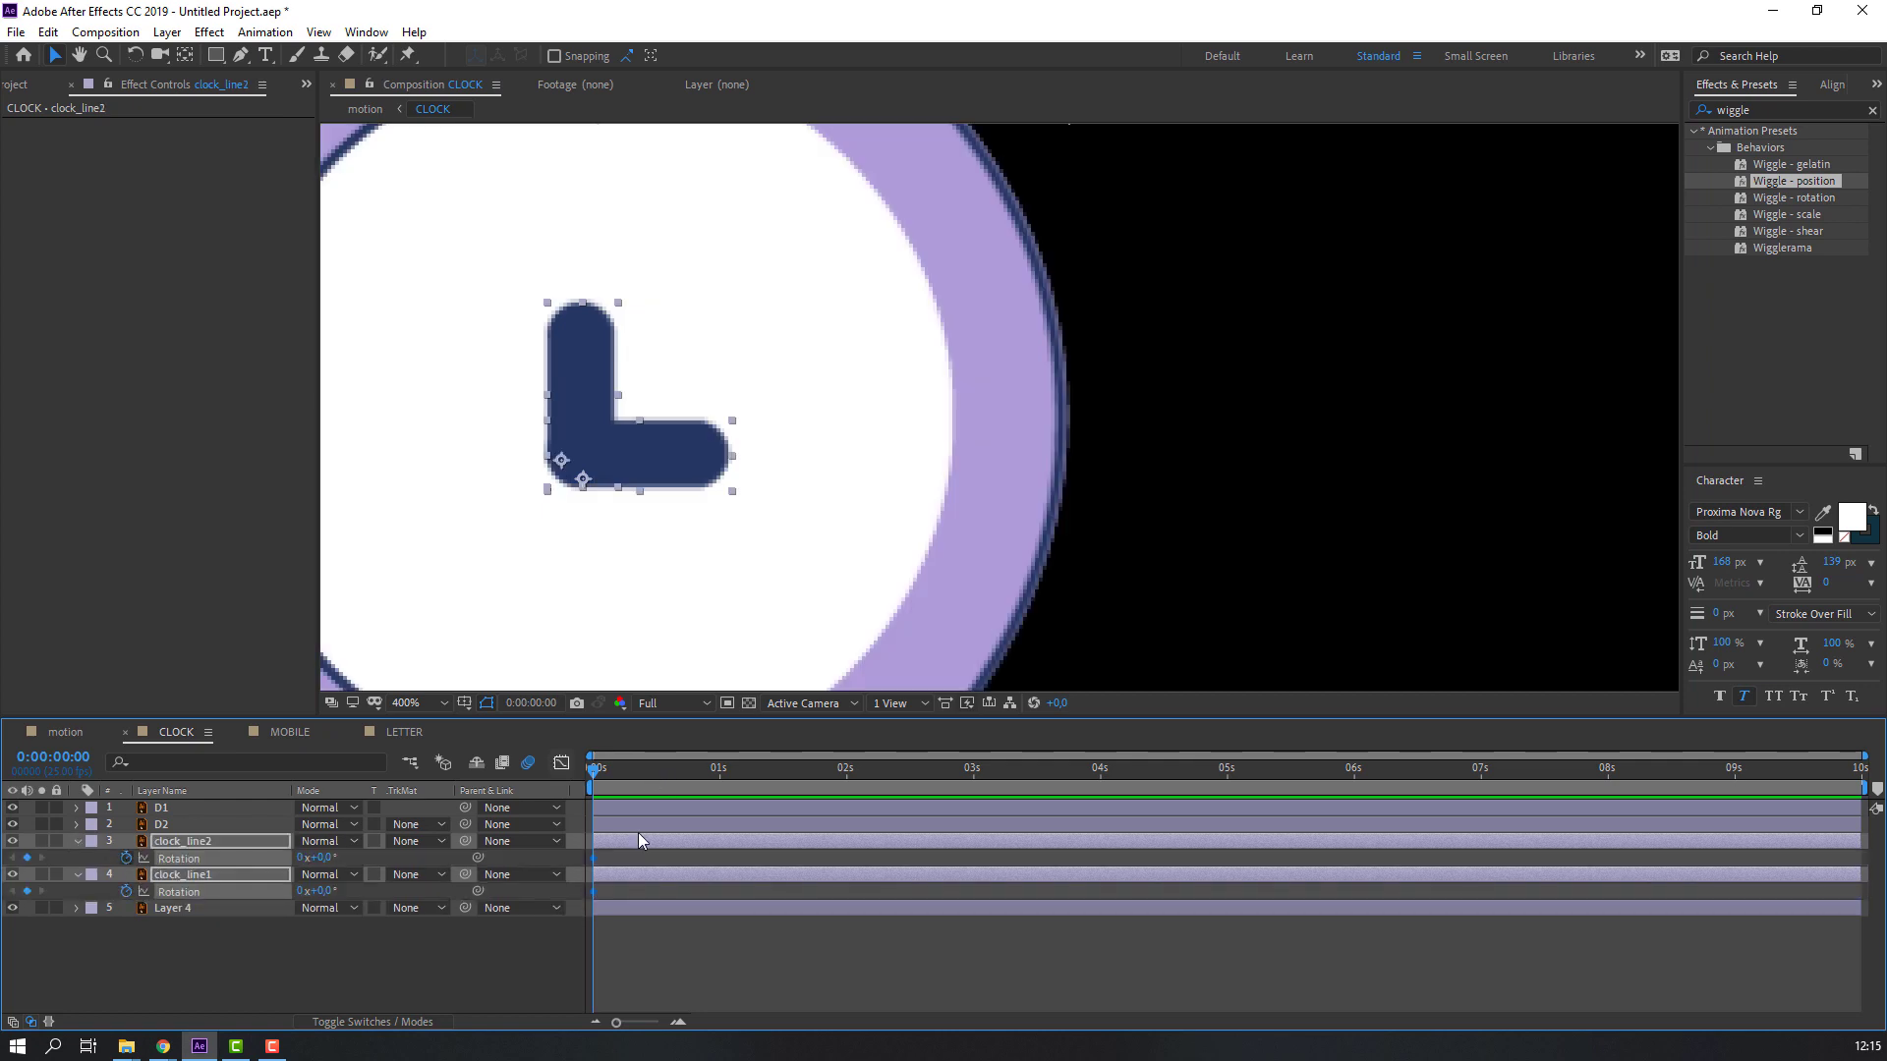
left_click_drag(994, 776, 977, 774)
key("space")
key("space")
left_click(368, 933)
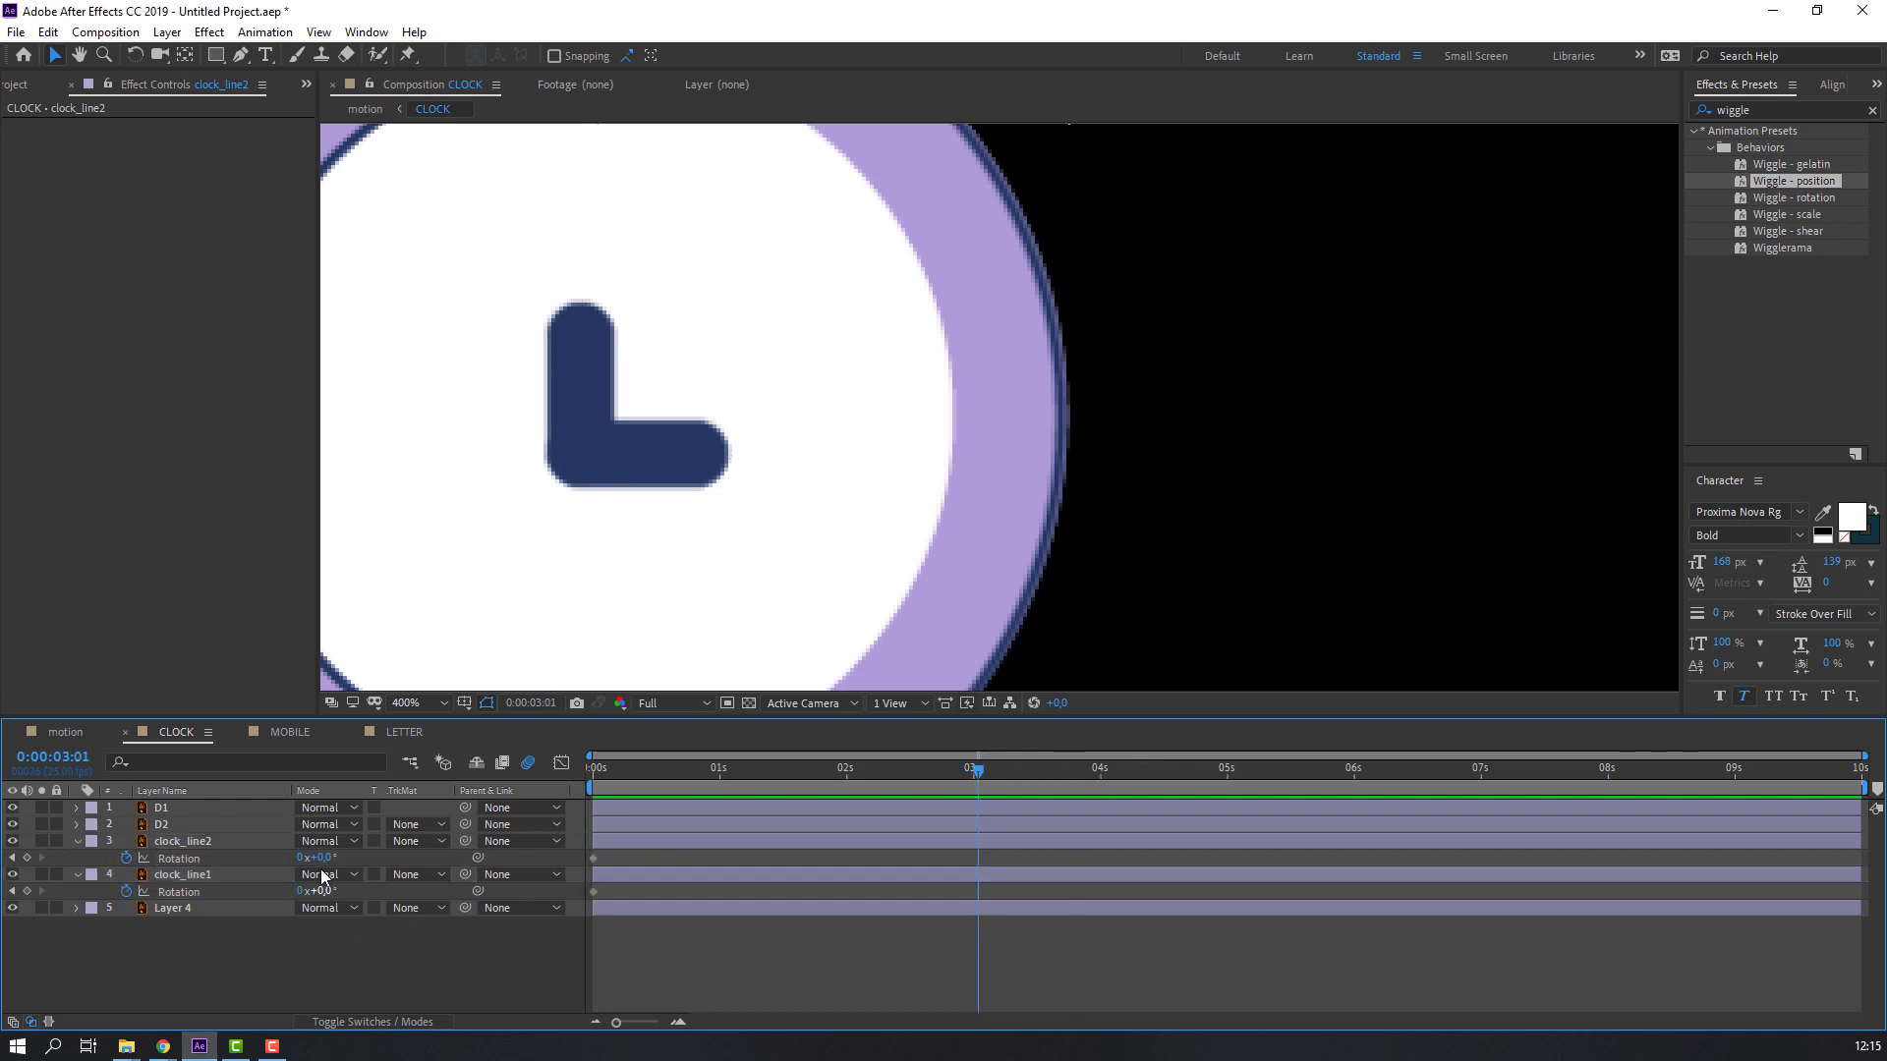
left_click_drag(324, 858, 653, 875)
mouse_move(978, 770)
left_mouse_down()
mouse_move(796, 782)
mouse_move(993, 779)
left_mouse_up()
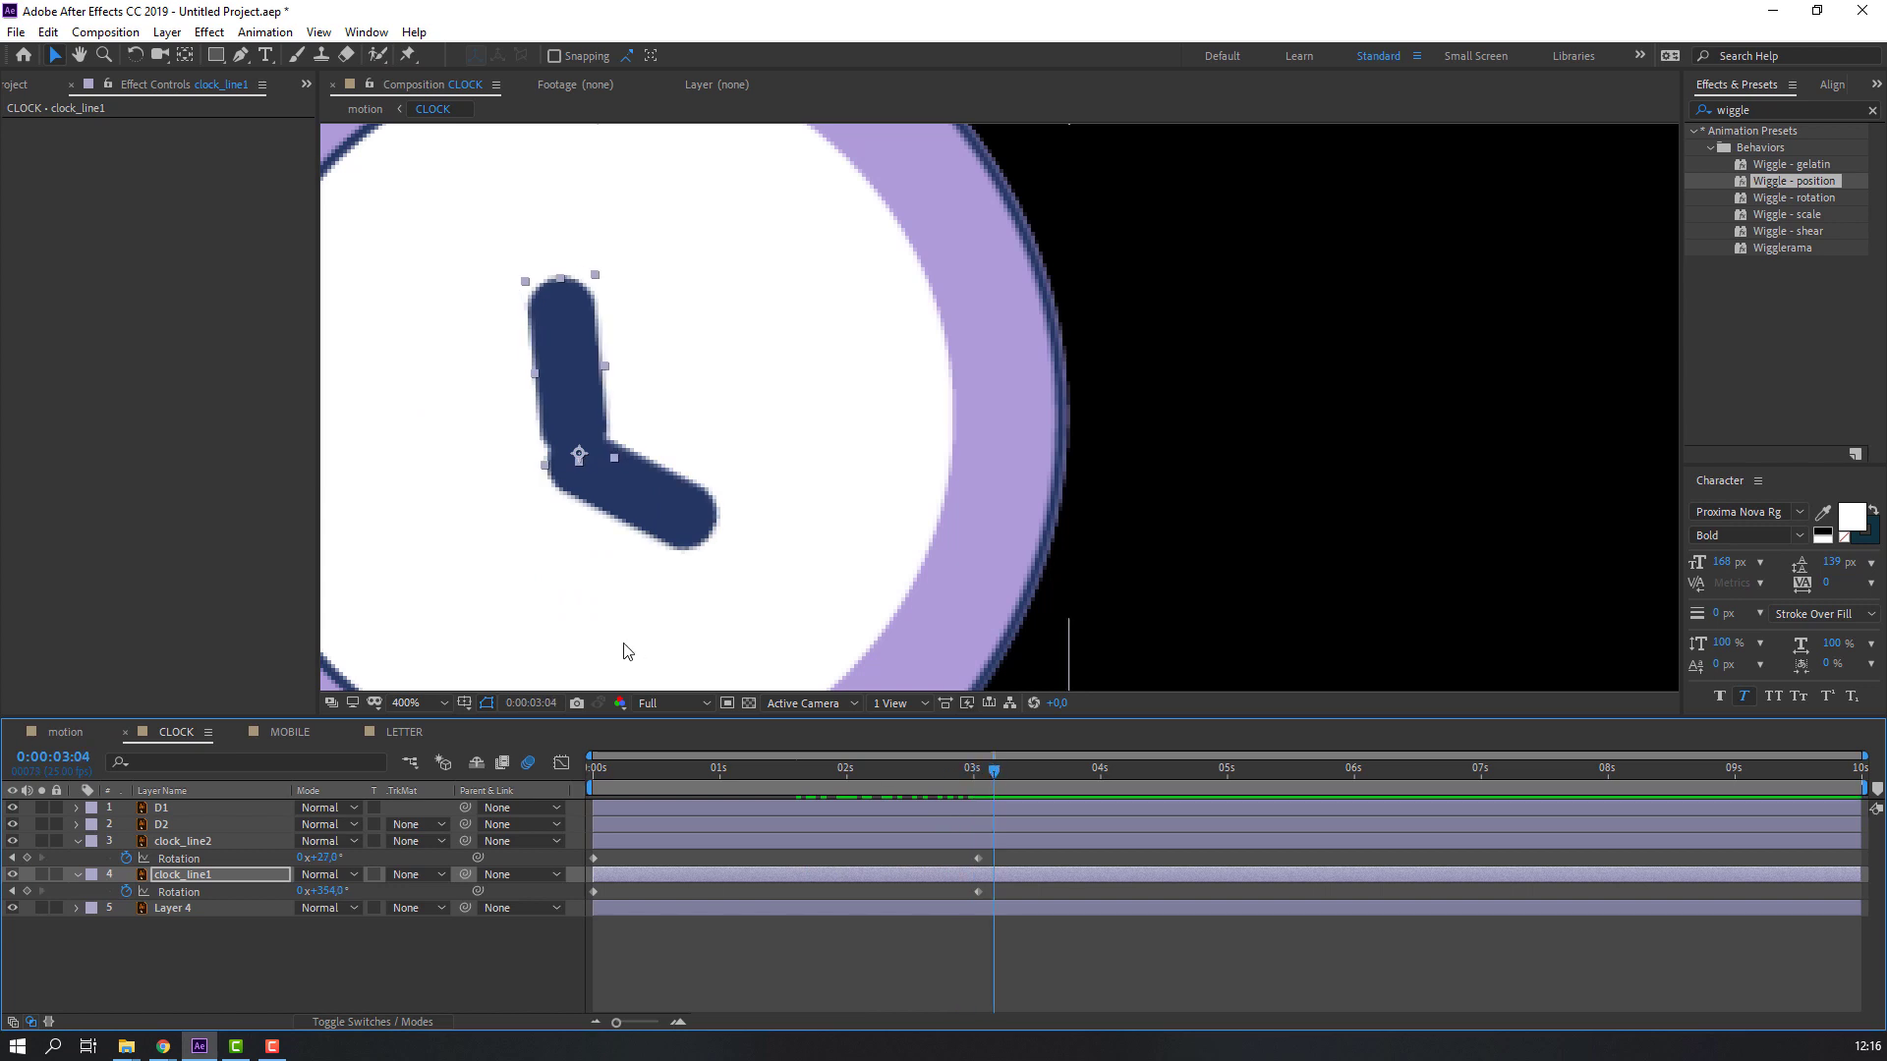
Play back the rotating clock hands in CLOCK, and return to the motion composition to preview the full sequence.
left_click(573, 406)
key("space")
key("comma")
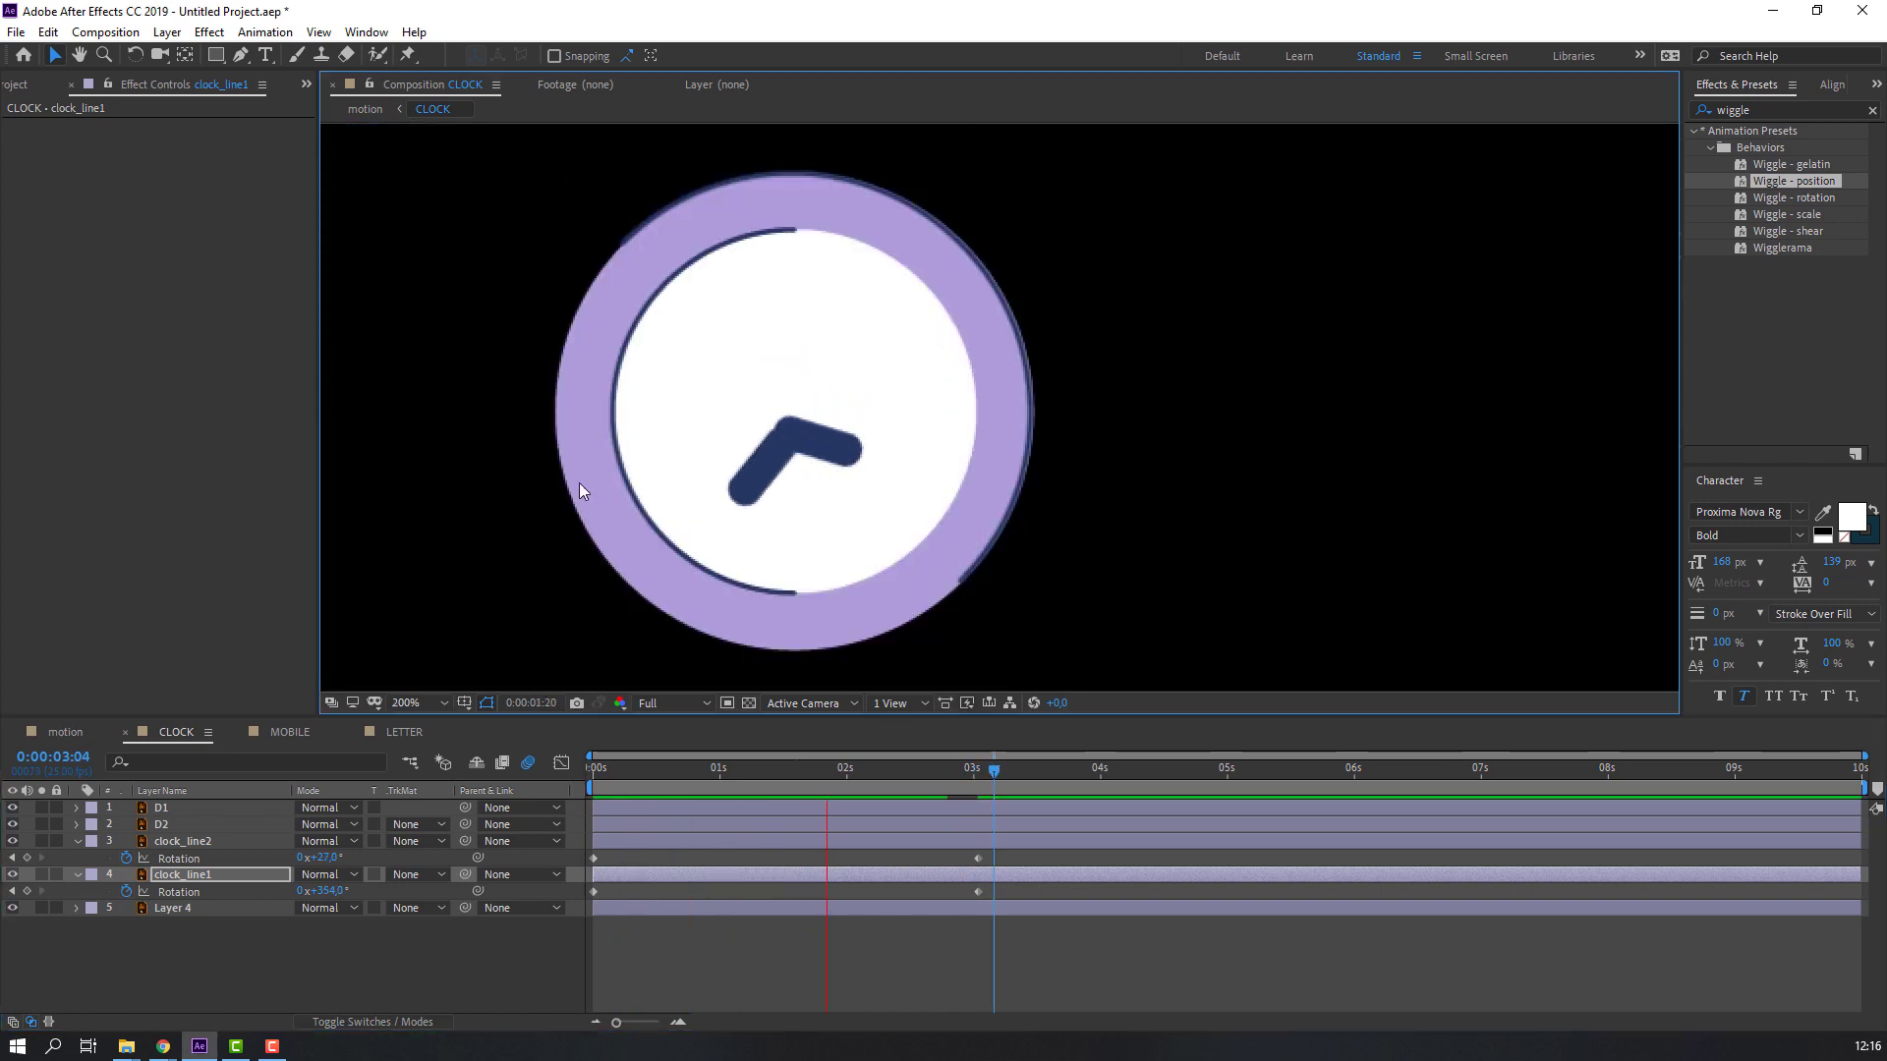
key("space")
left_click(67, 732)
key("space")
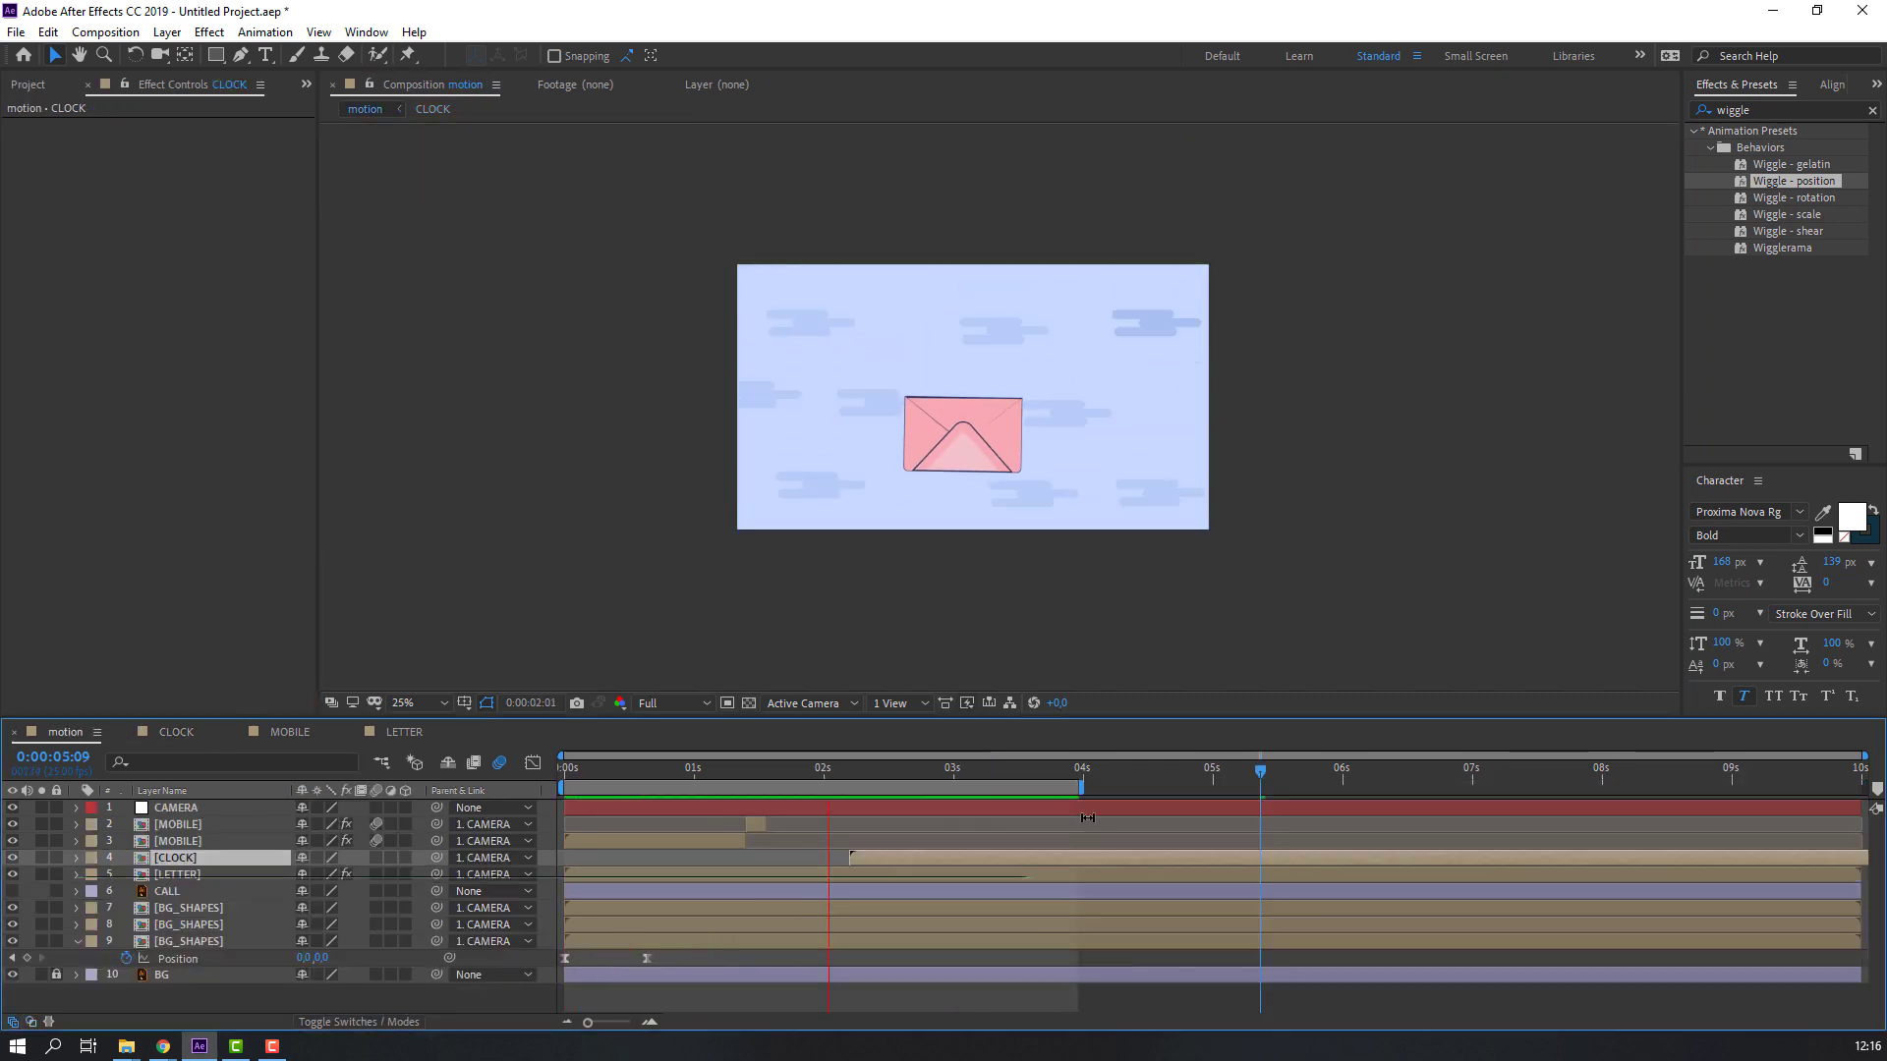